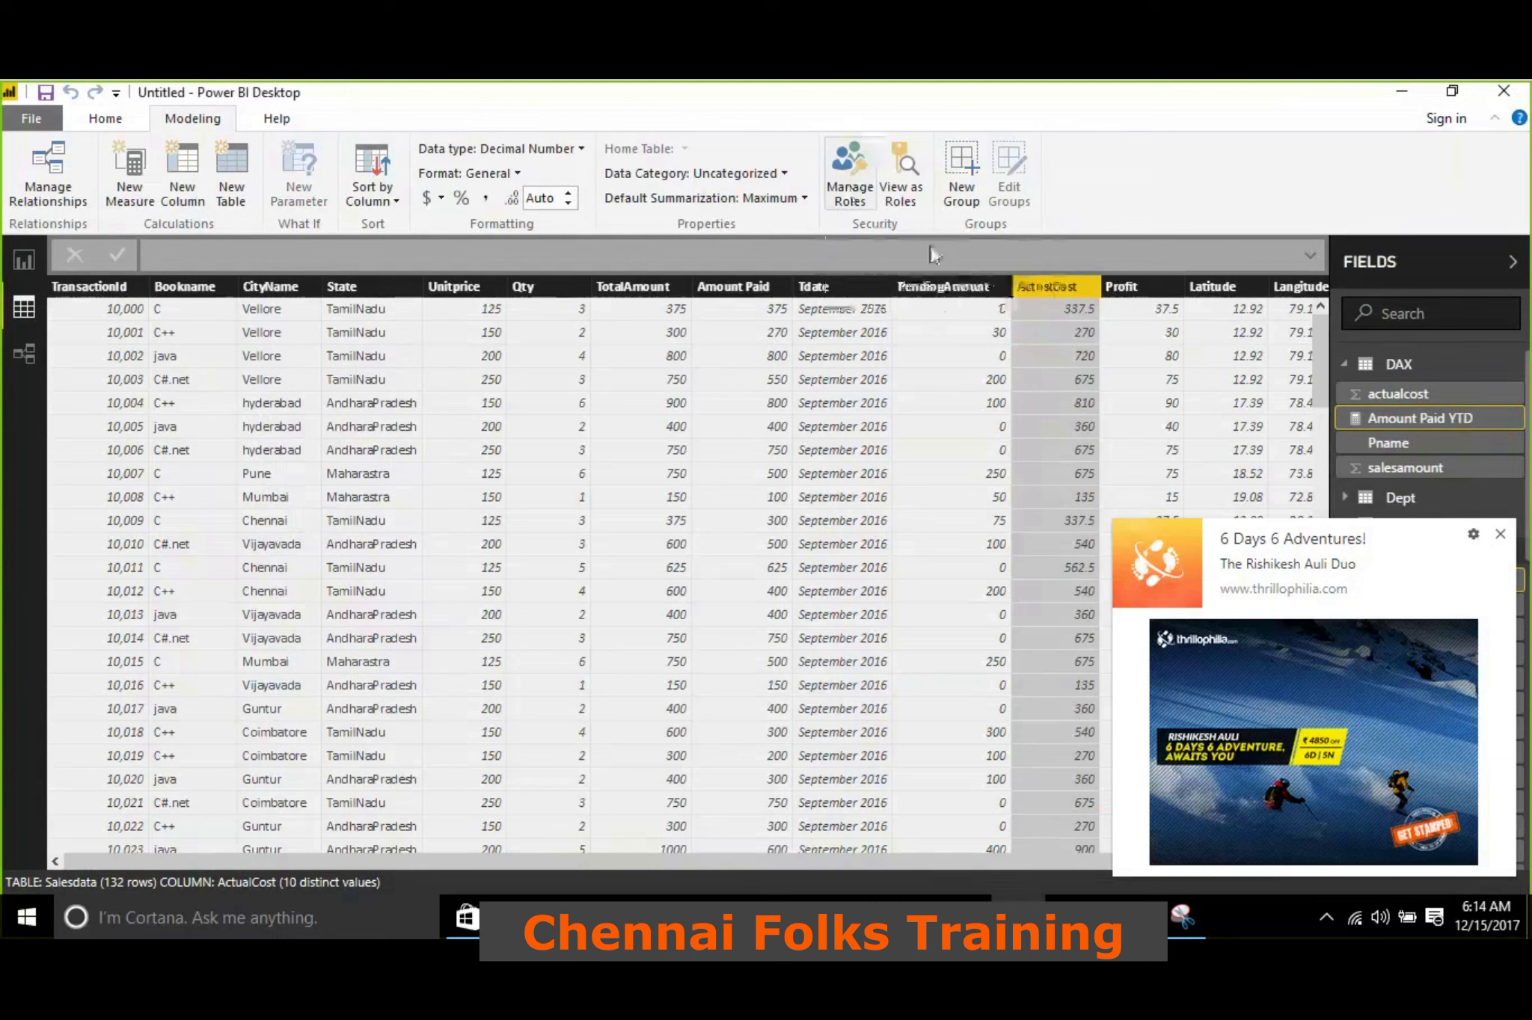
click(869, 196)
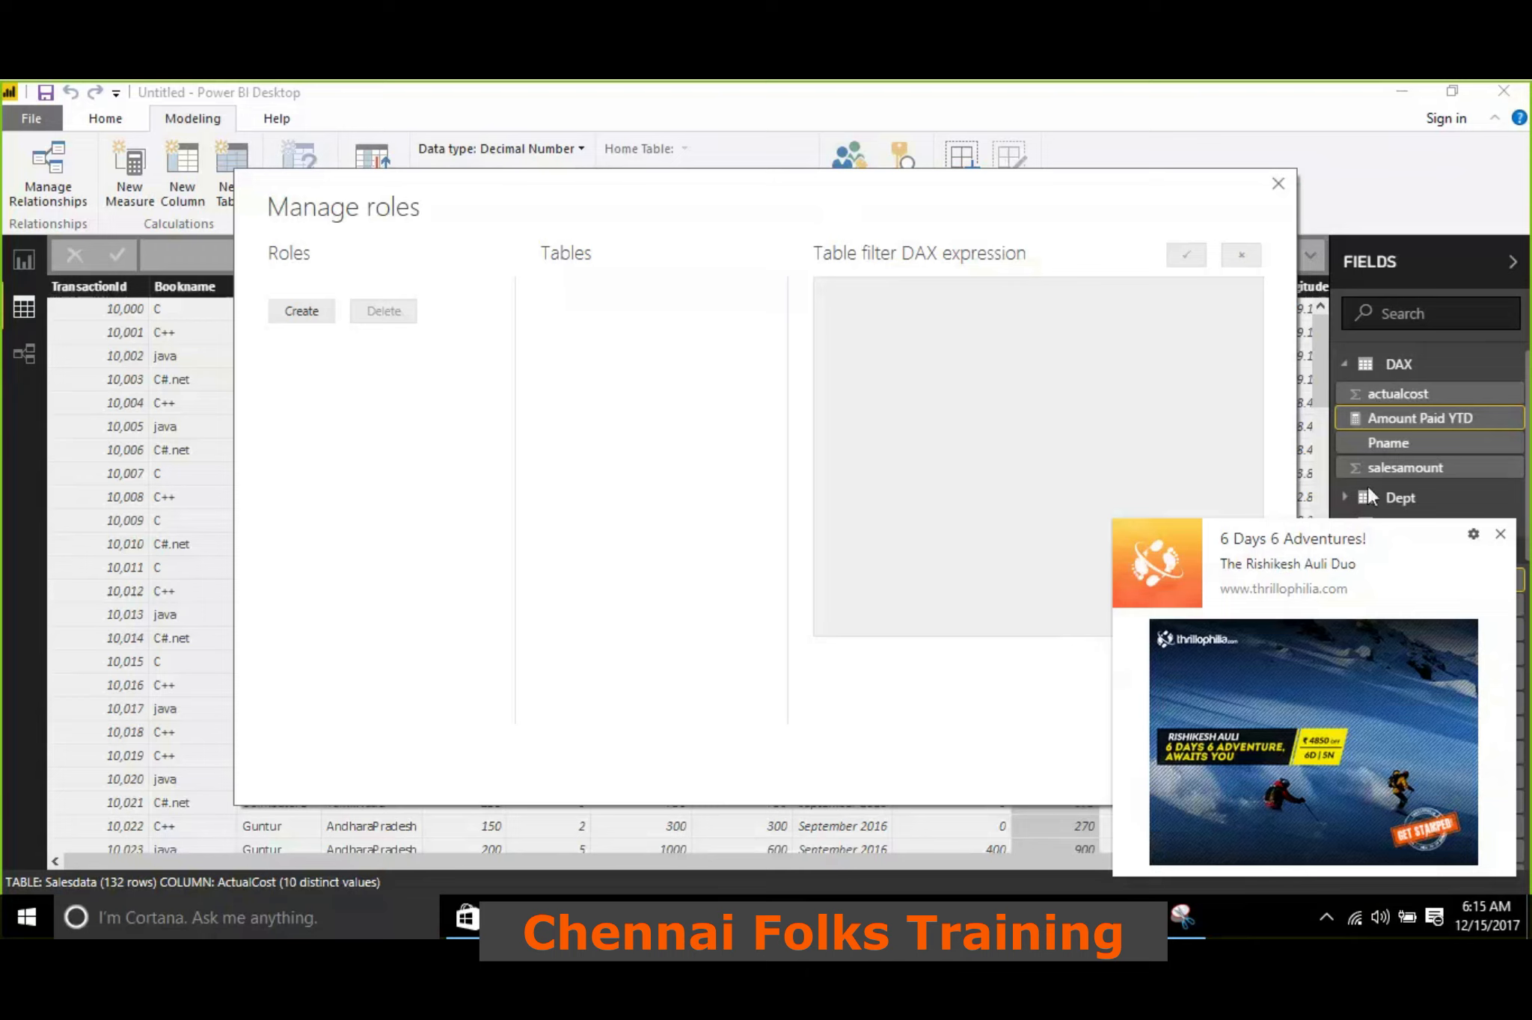
click(1500, 534)
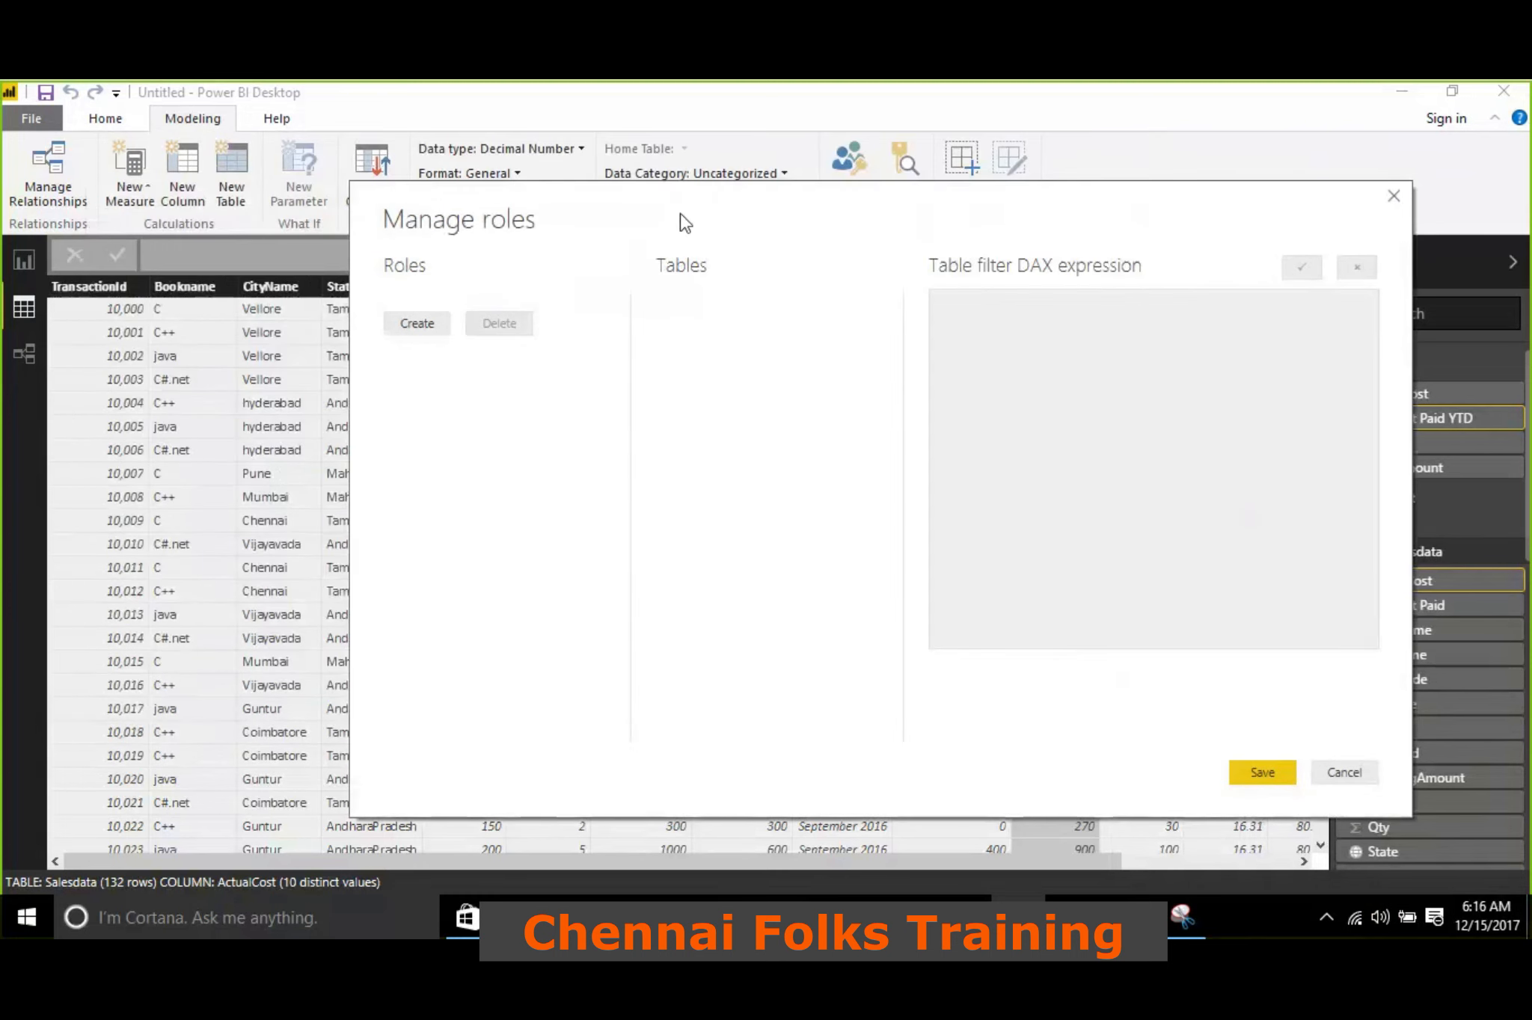
drag(1025, 230, 975, 234)
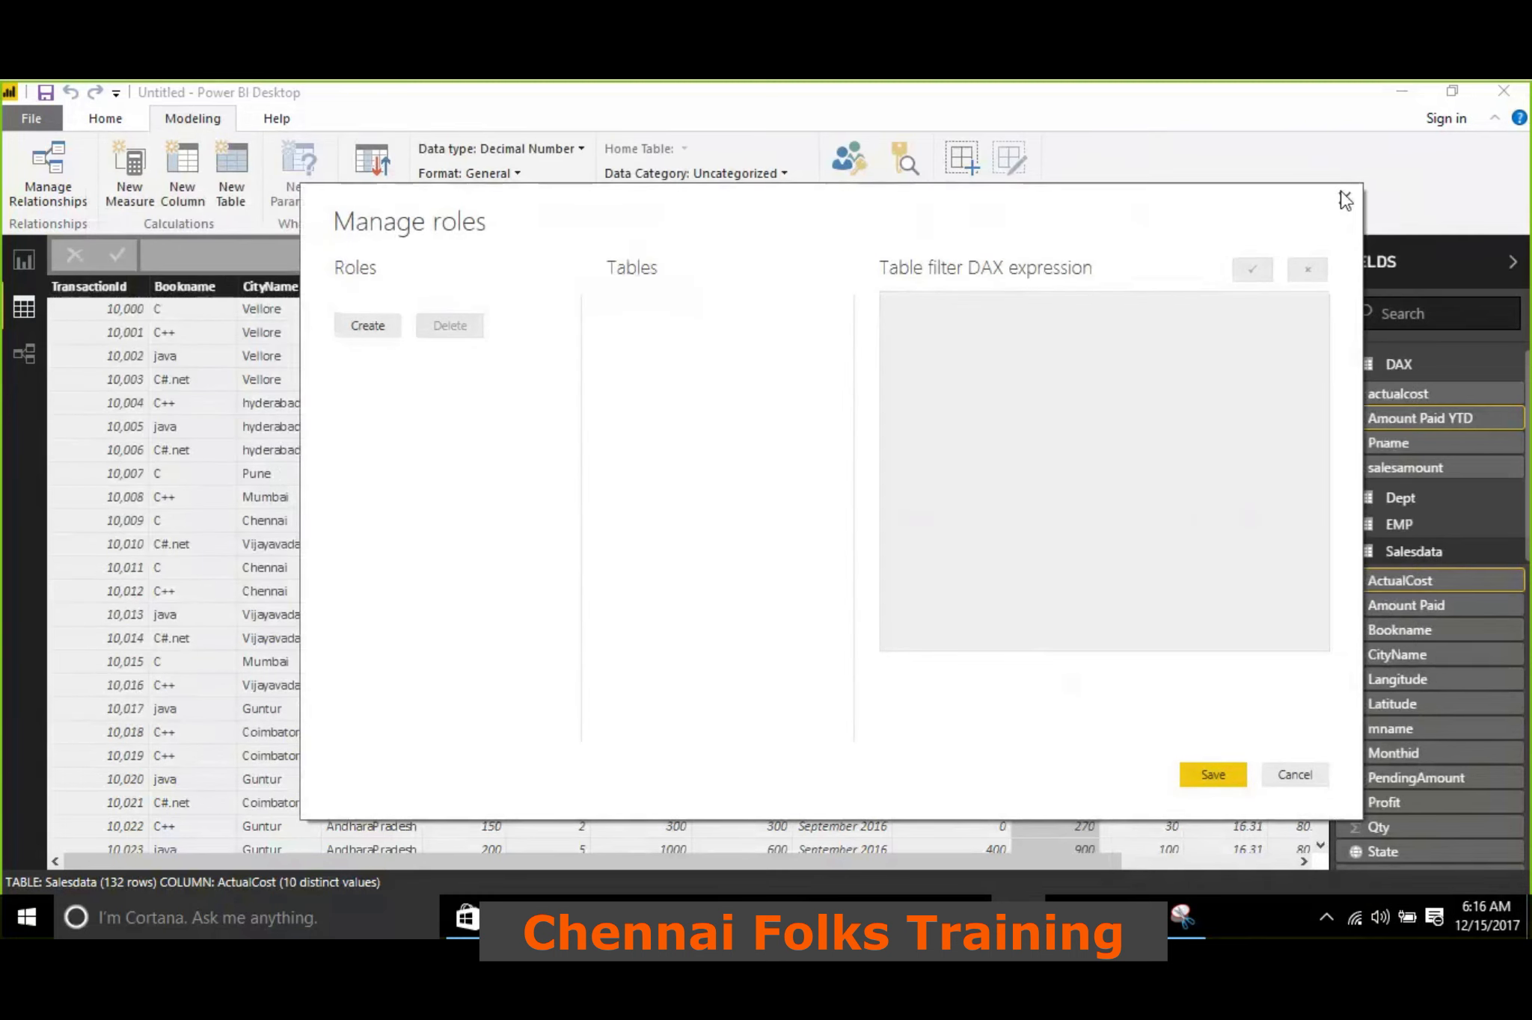
click(1344, 199)
Create a new security role named Guntur
click(861, 178)
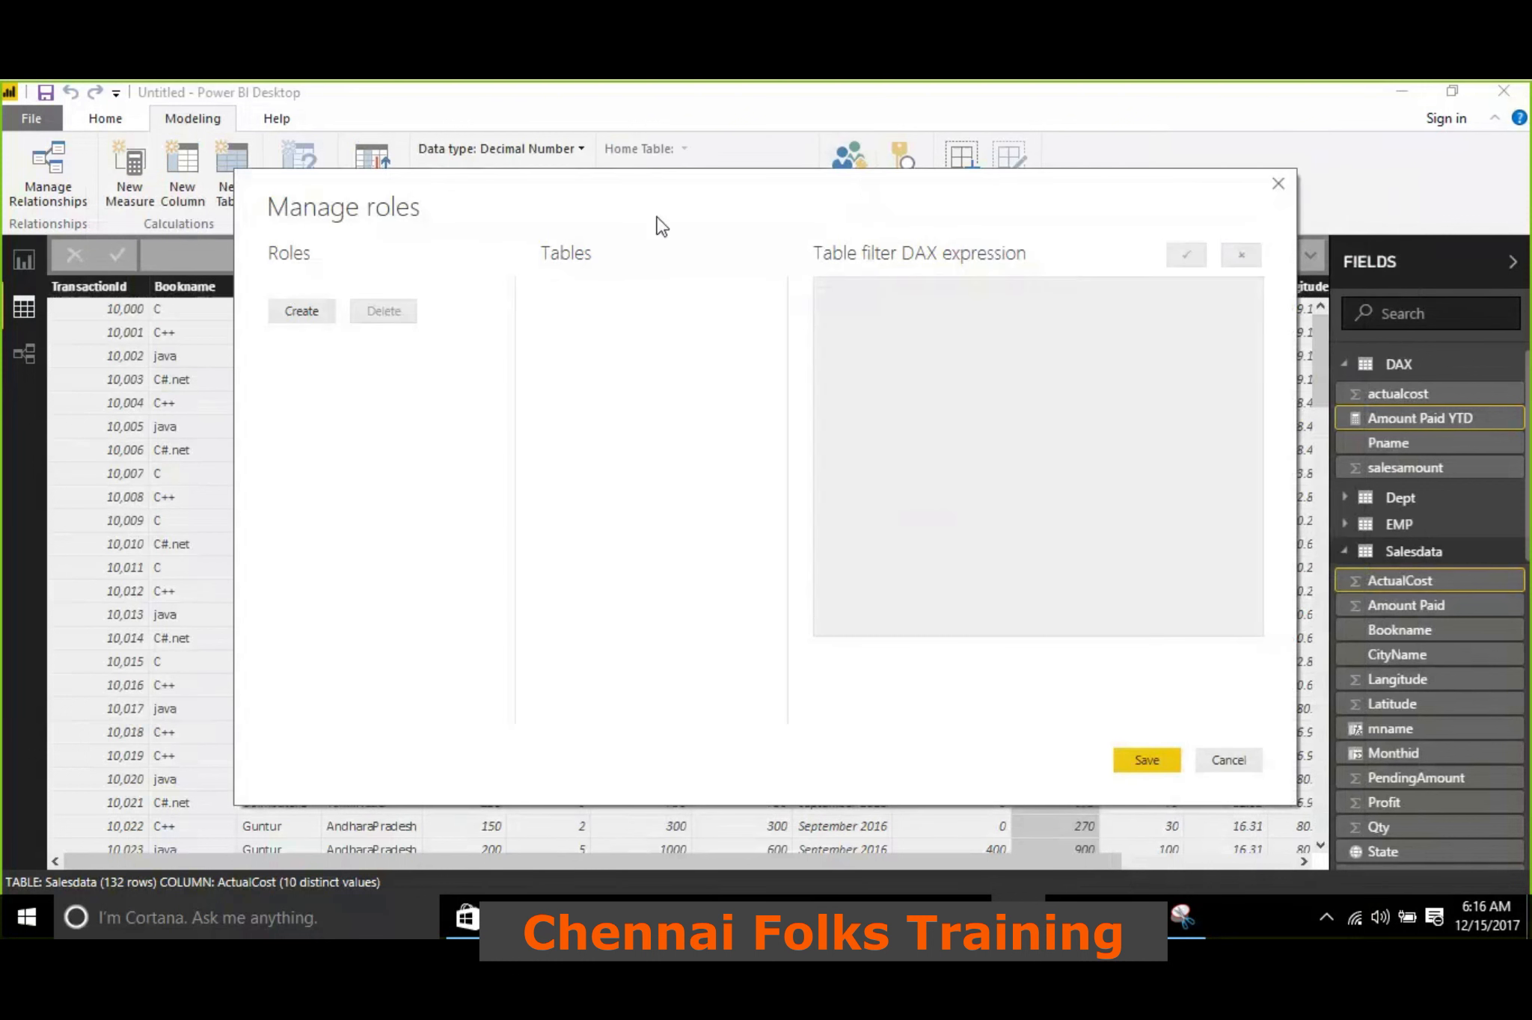
drag(697, 174, 747, 130)
click(344, 276)
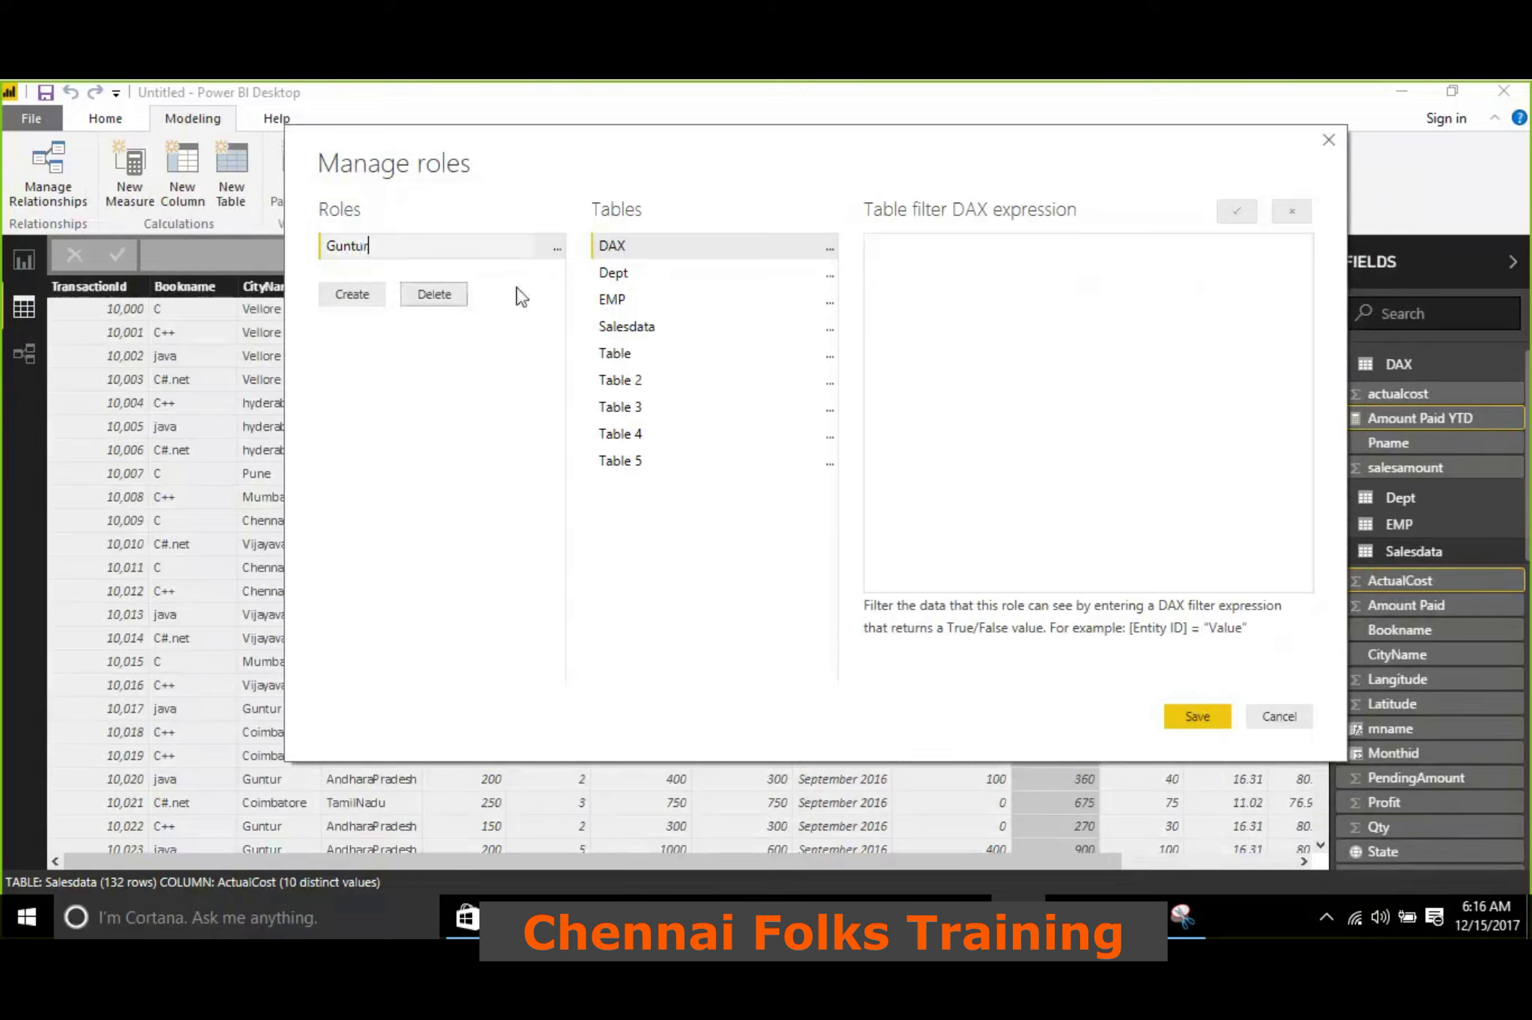
Filter the Salesdata table for the Guntur role with the DAX expression [CityName] = "Guntur"
click(635, 329)
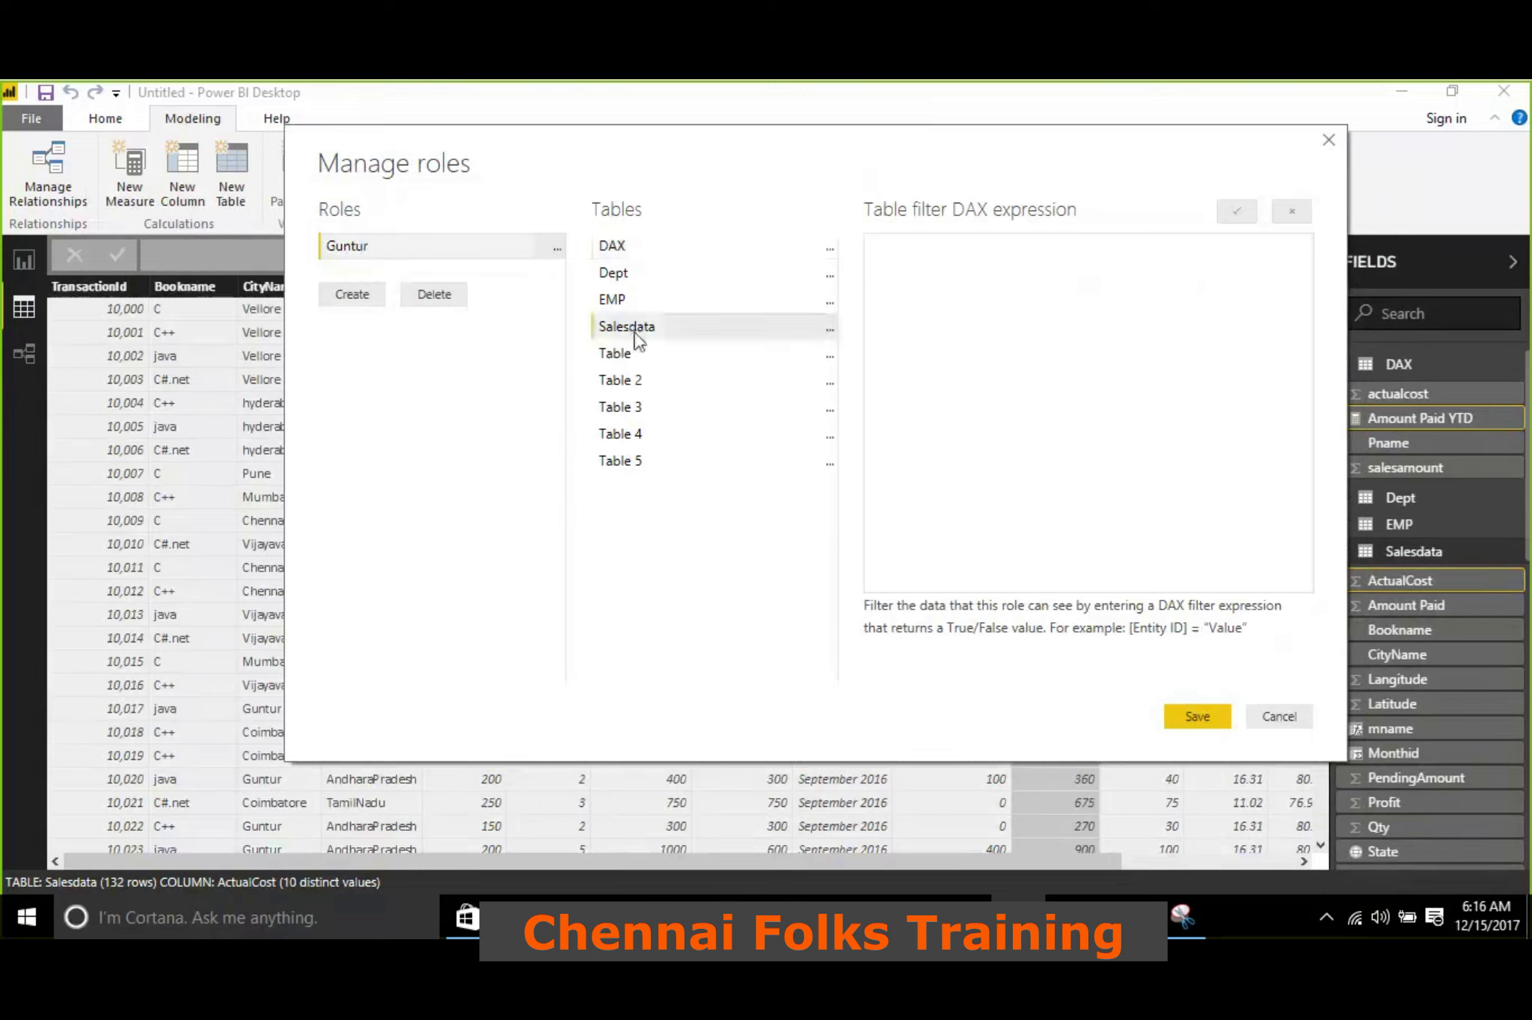
click(830, 330)
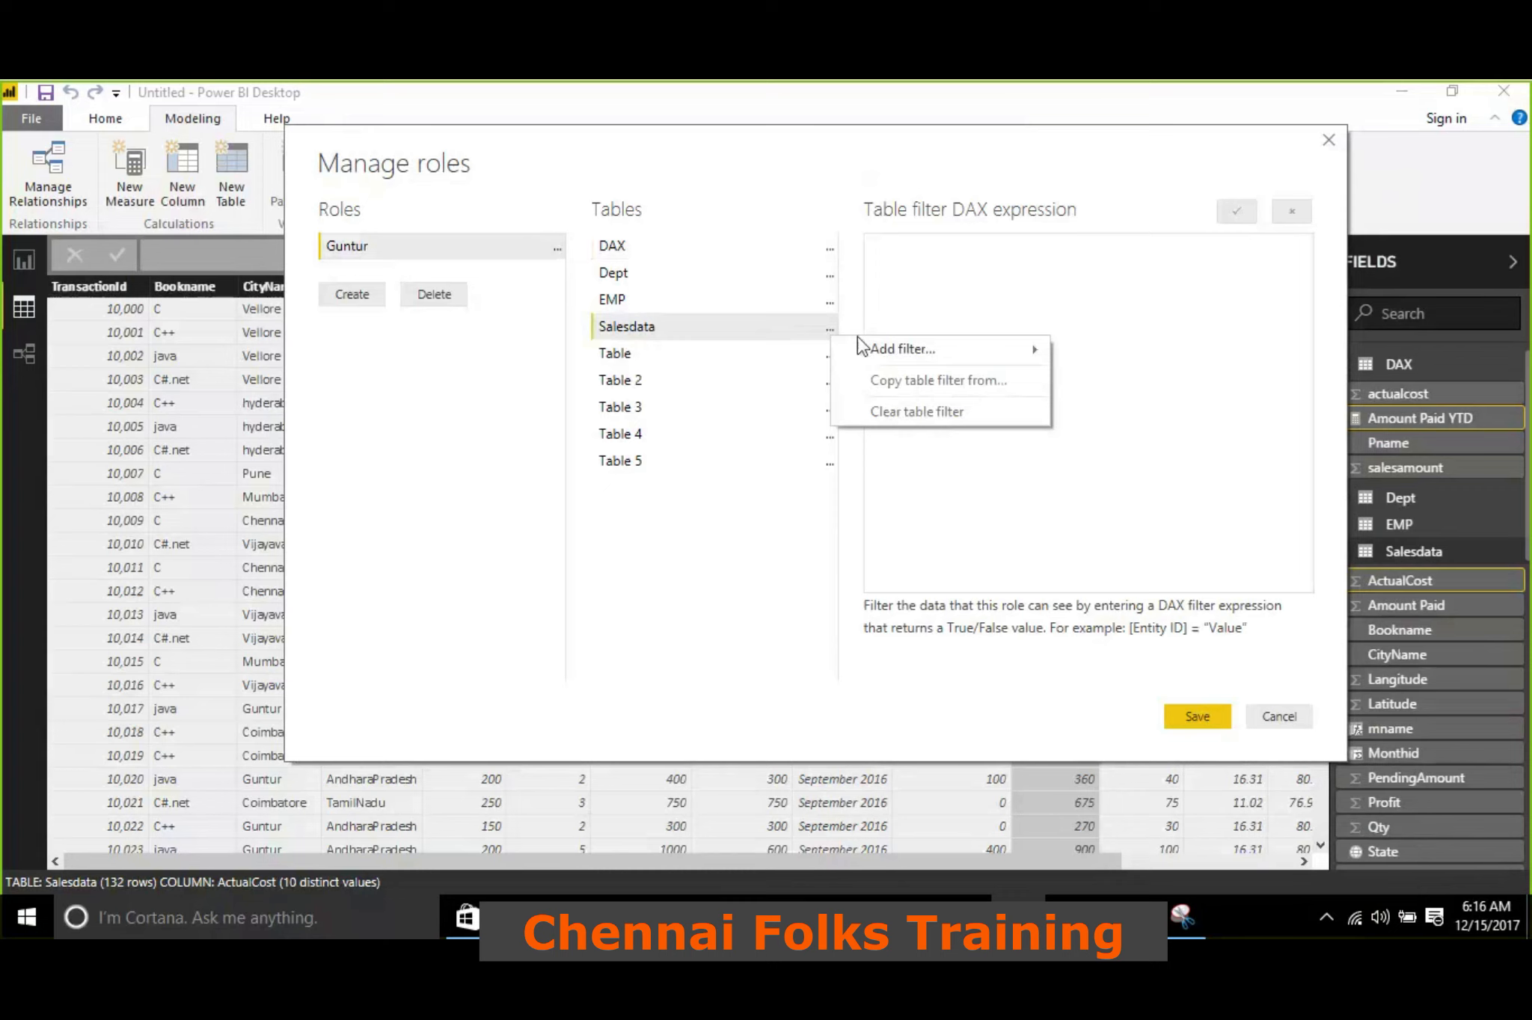
mouse_move(986, 357)
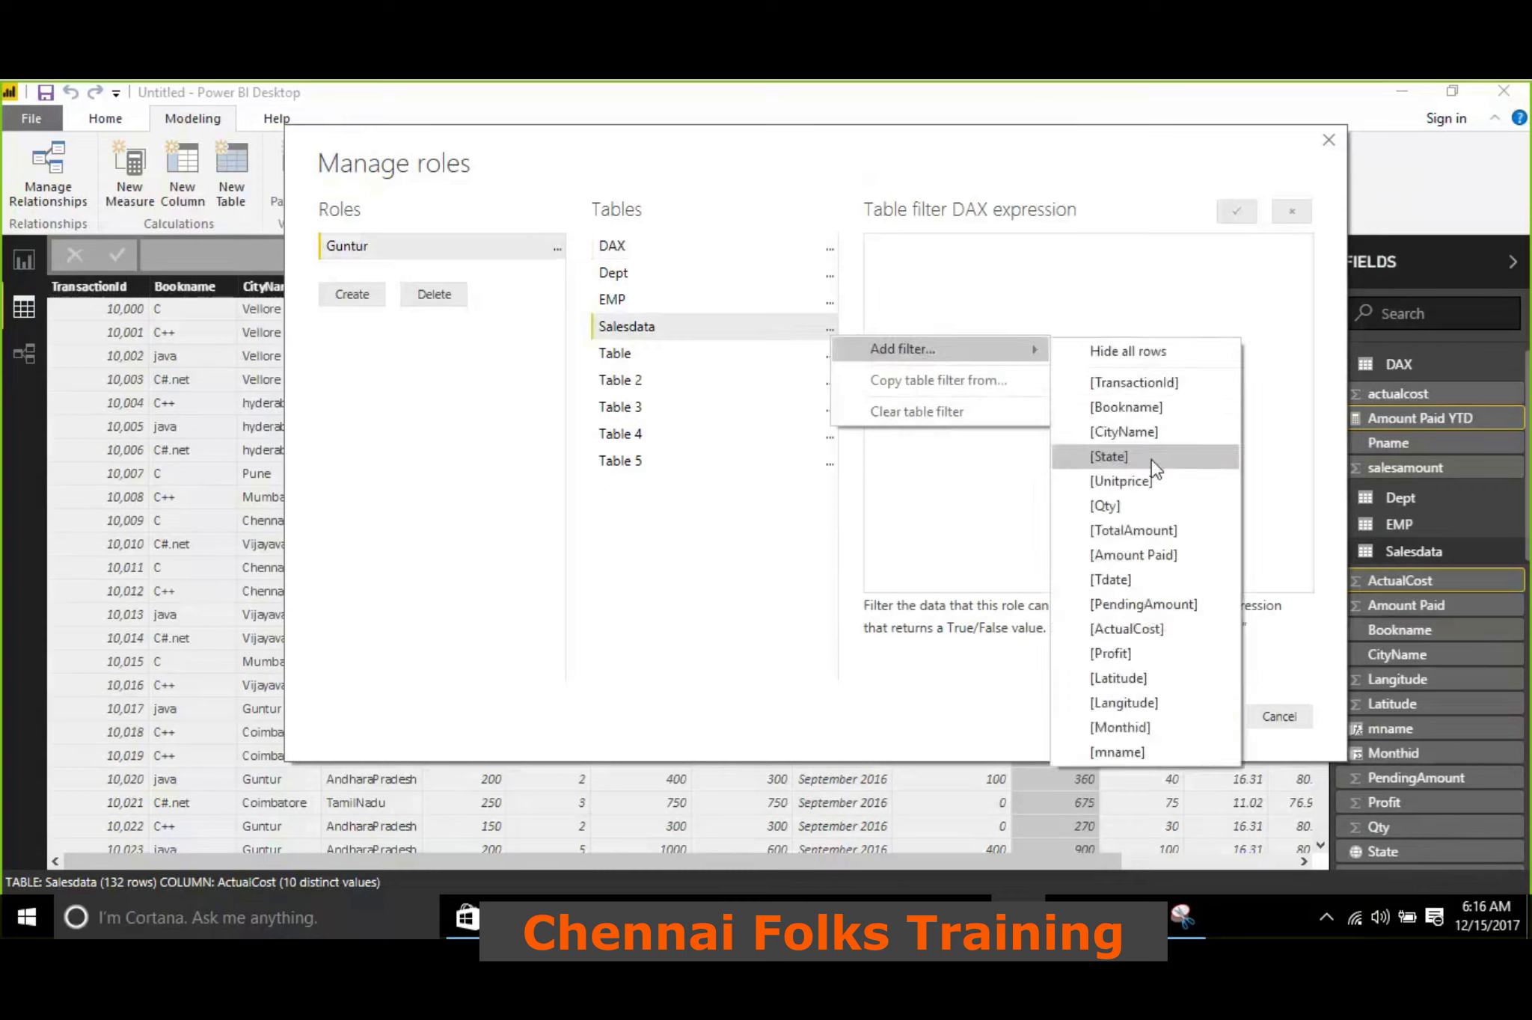
click(1156, 433)
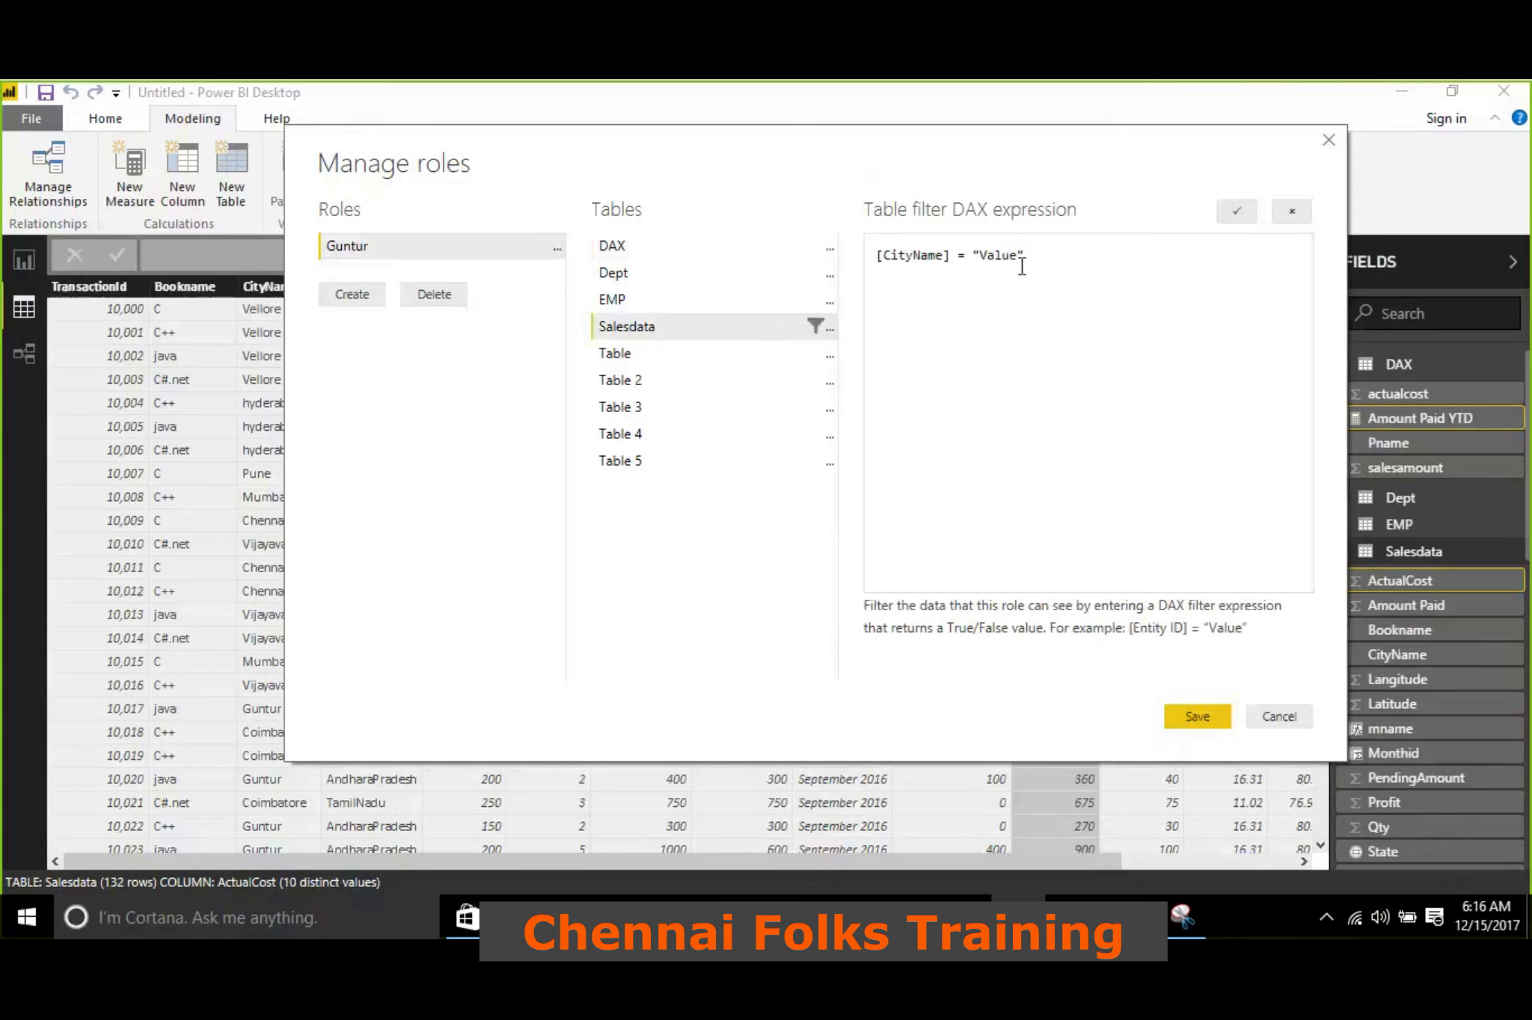
key(shift+Left)
key(shift+Left)
key(shift+Left)
key(shift+Left)
key(shift+Left)
text(Guntur)
click(1237, 212)
drag(396, 240, 498, 182)
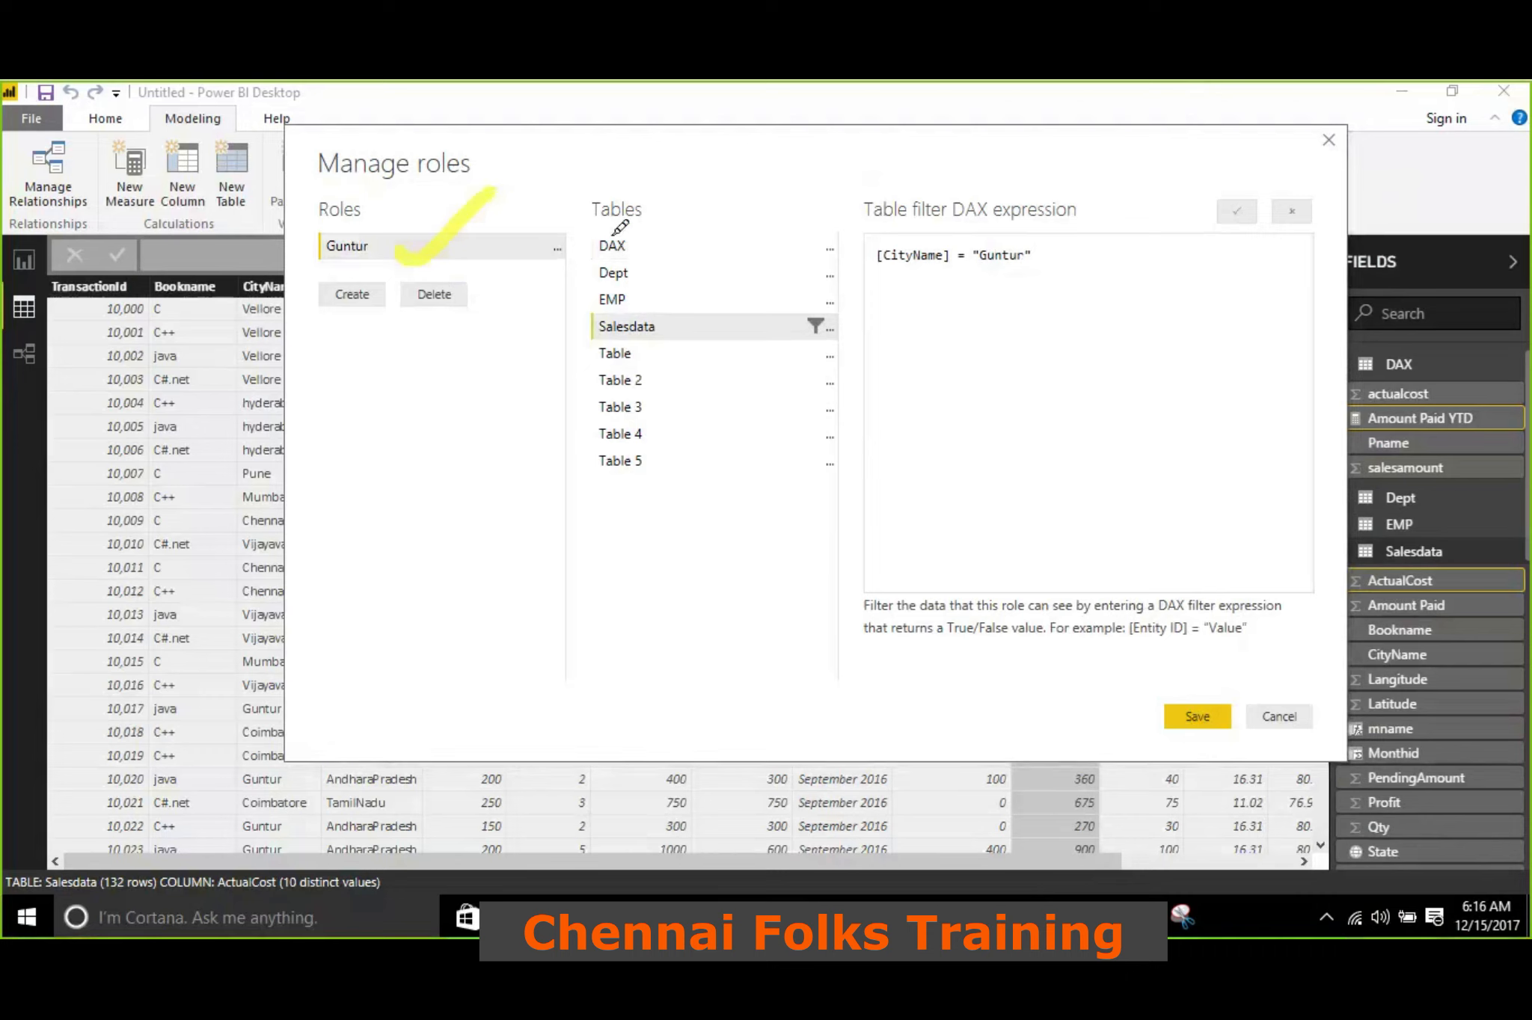
drag(604, 219, 658, 284)
drag(628, 350, 672, 475)
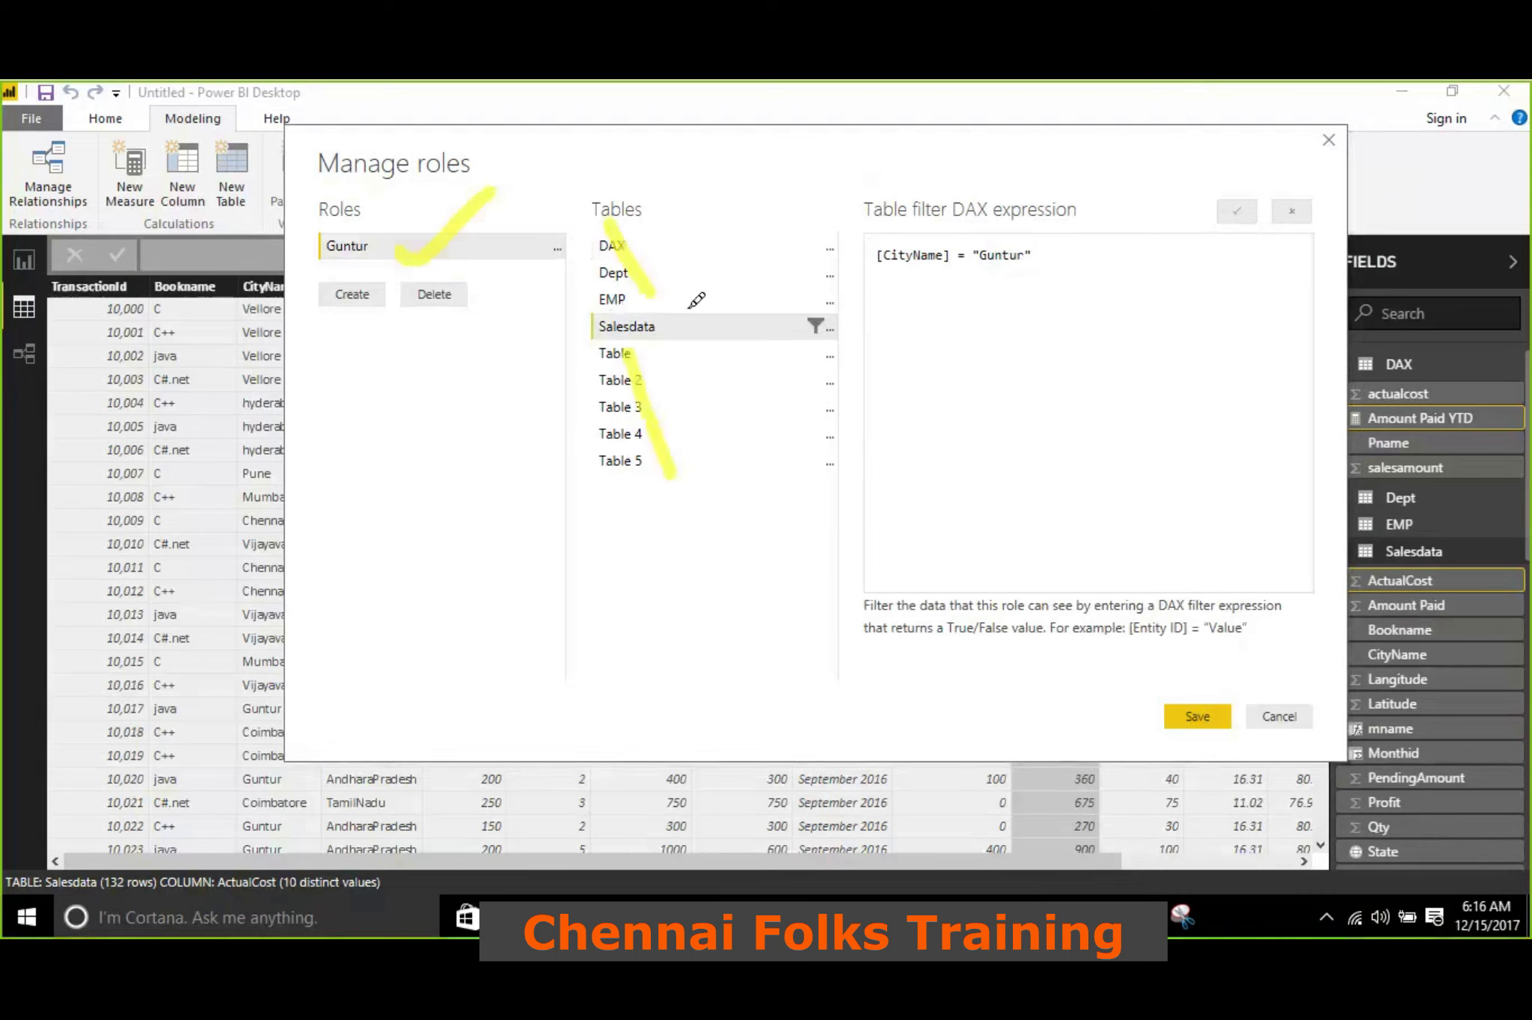
mouse_move(693, 324)
mouse_down()
mouse_move(896, 269)
mouse_move(890, 299)
mouse_up()
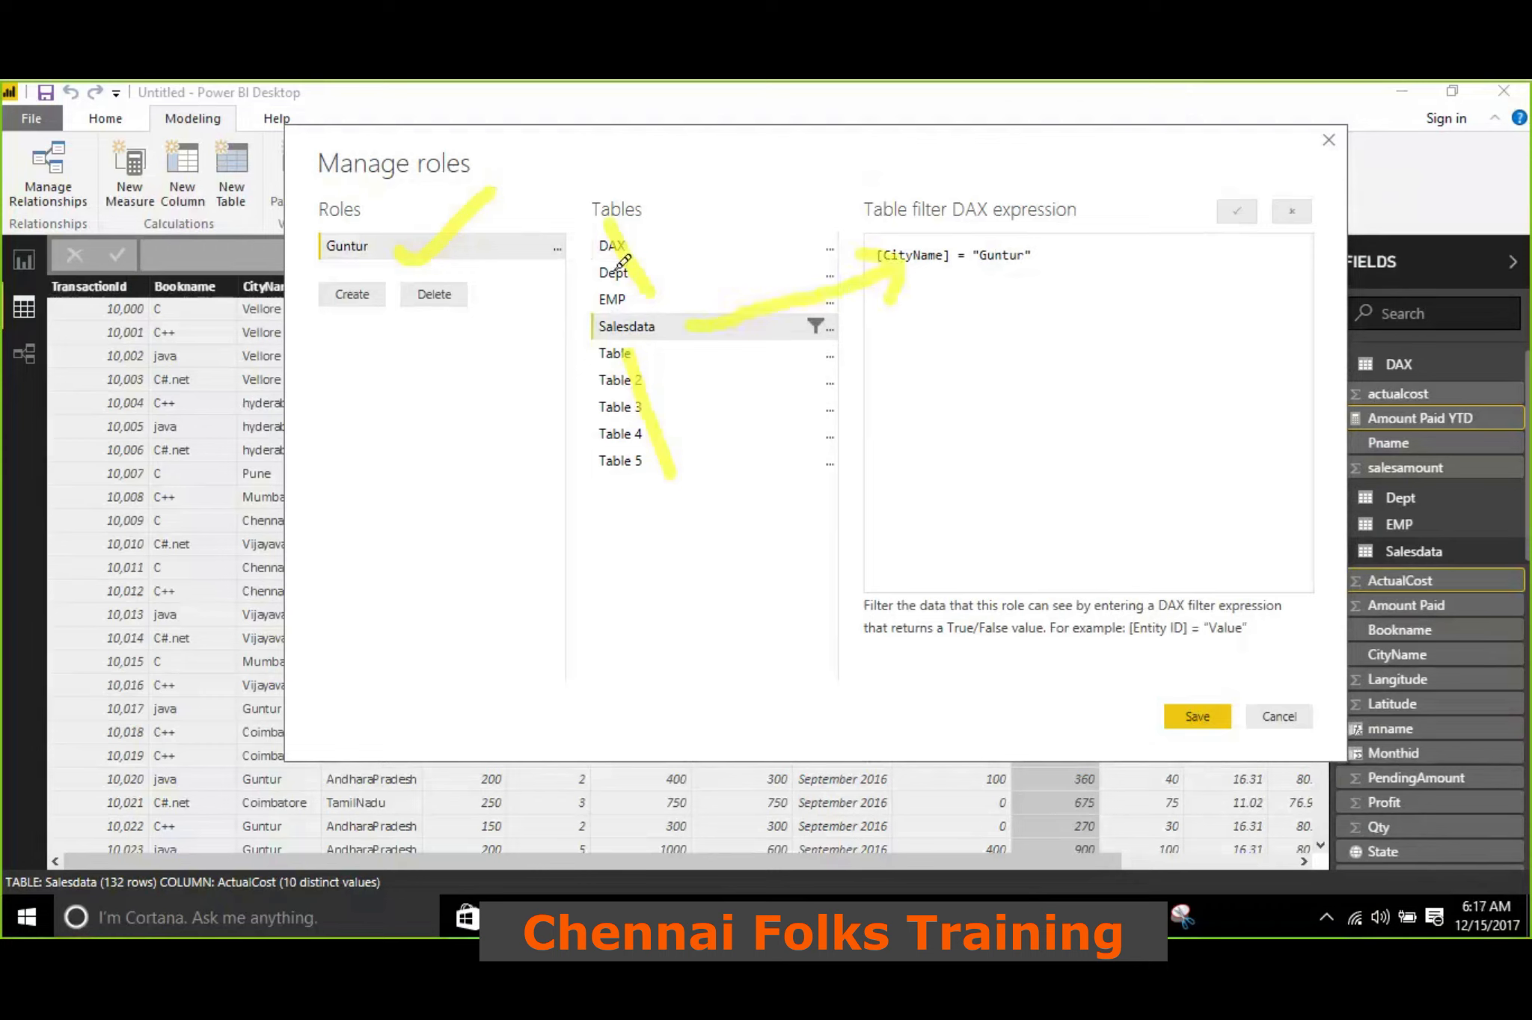
click(1183, 114)
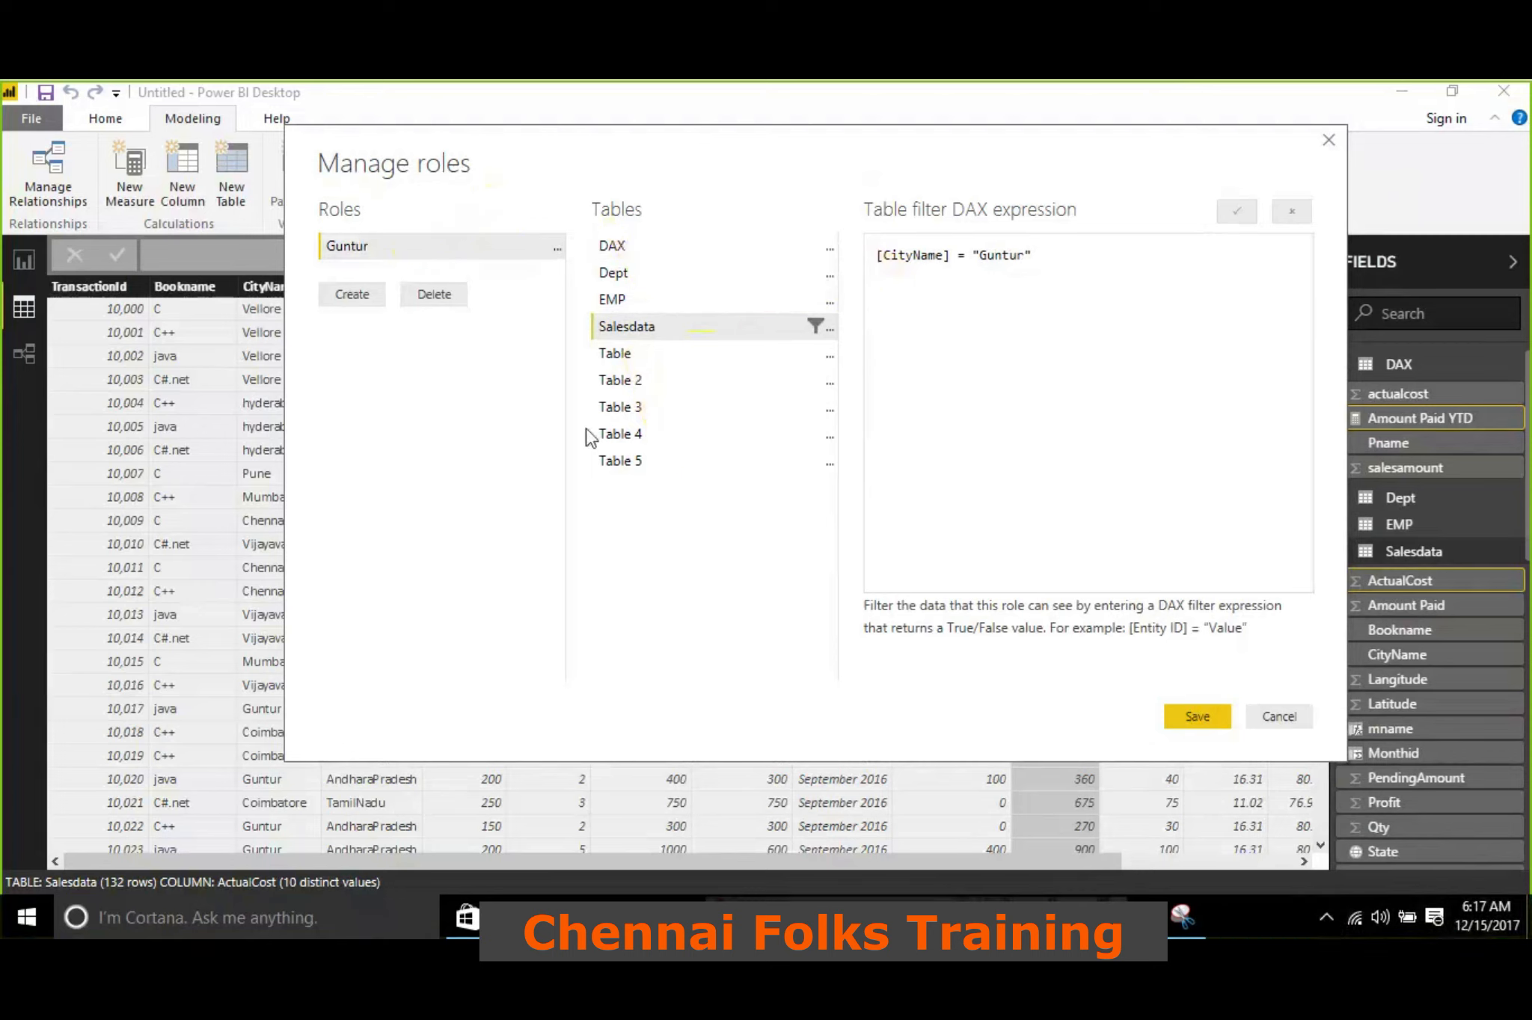
Add a role named Pune that filters Salesdata with [CityName] = "Pune", and save the roles
click(369, 294)
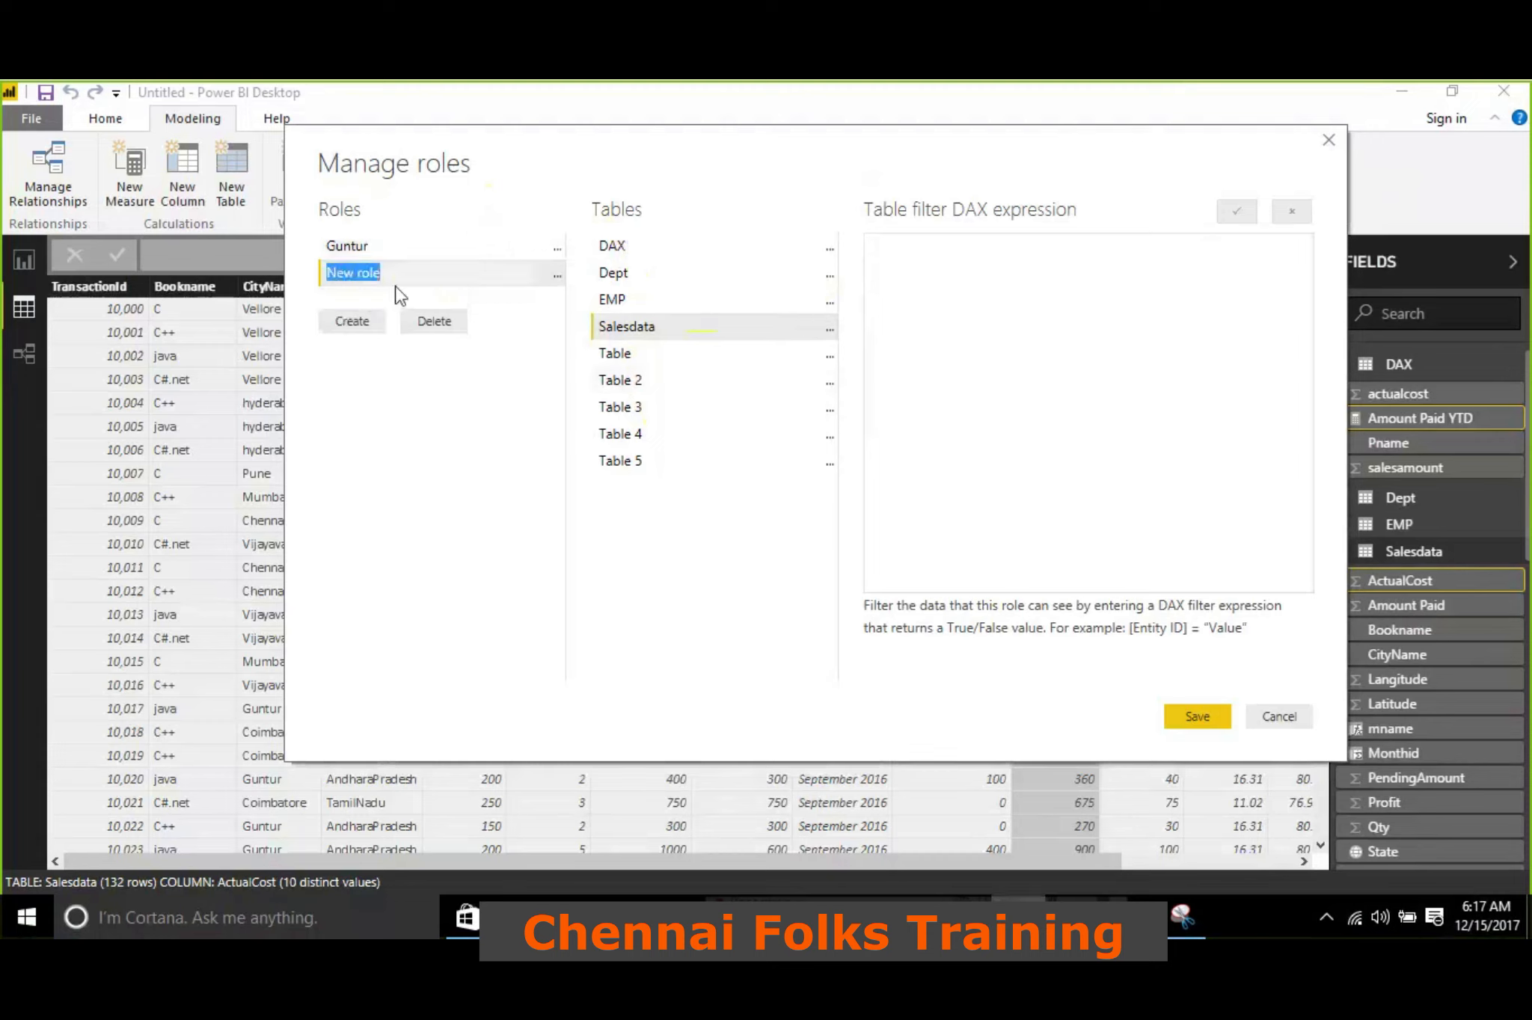
text(Pune)
click(830, 331)
mouse_move(897, 343)
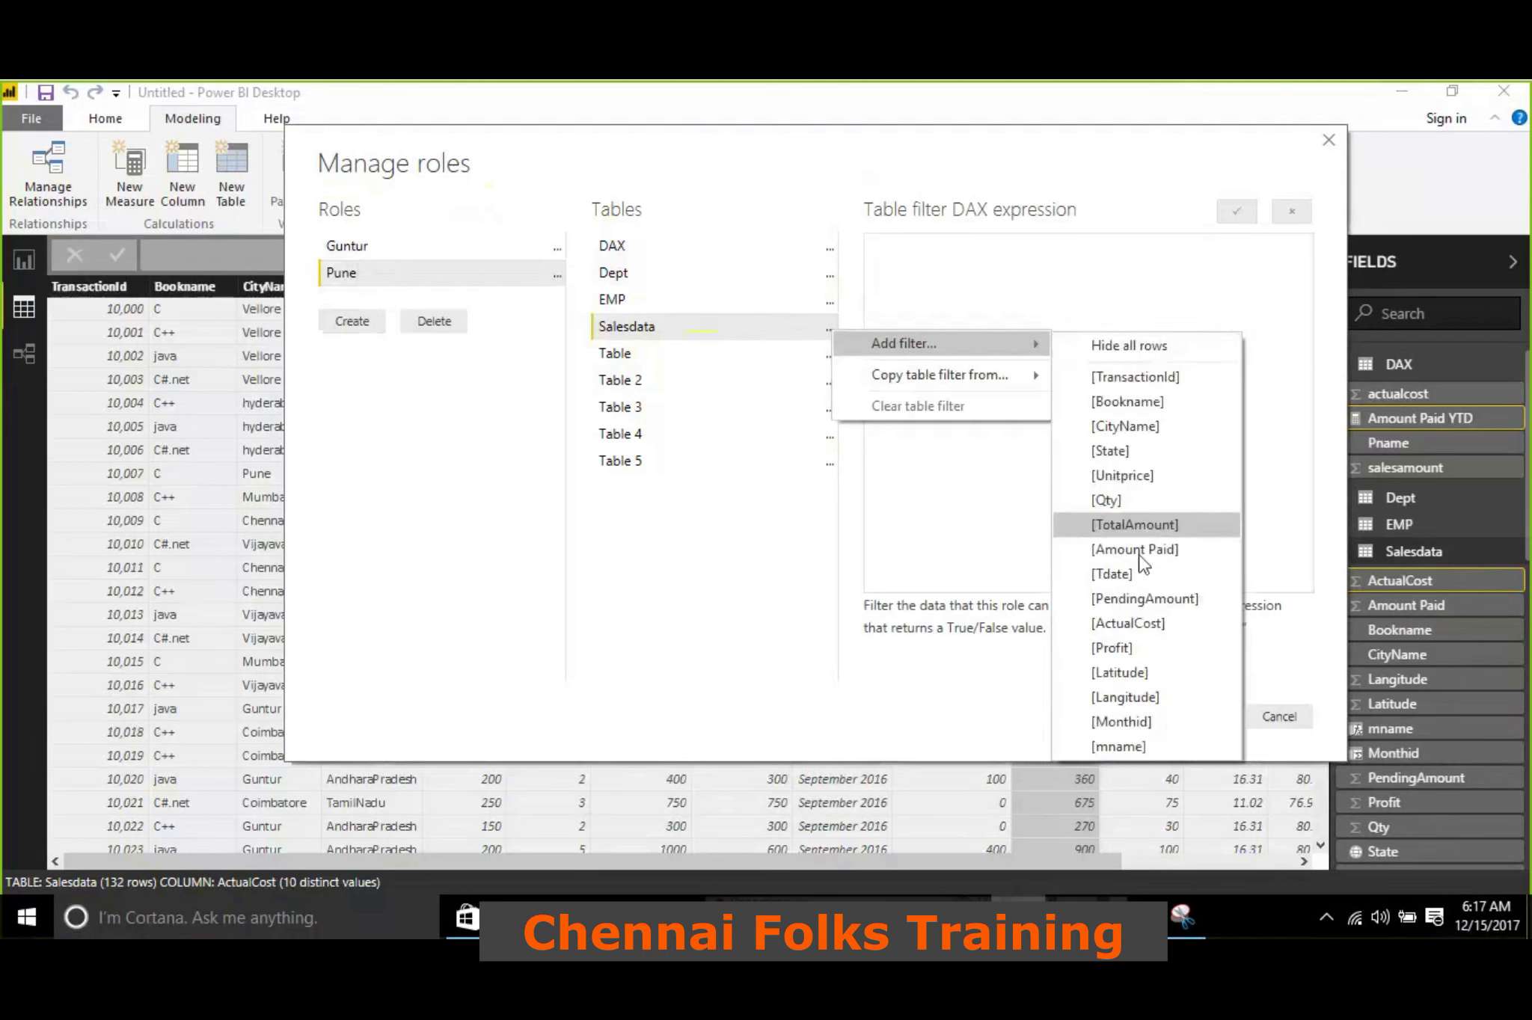
click(1155, 426)
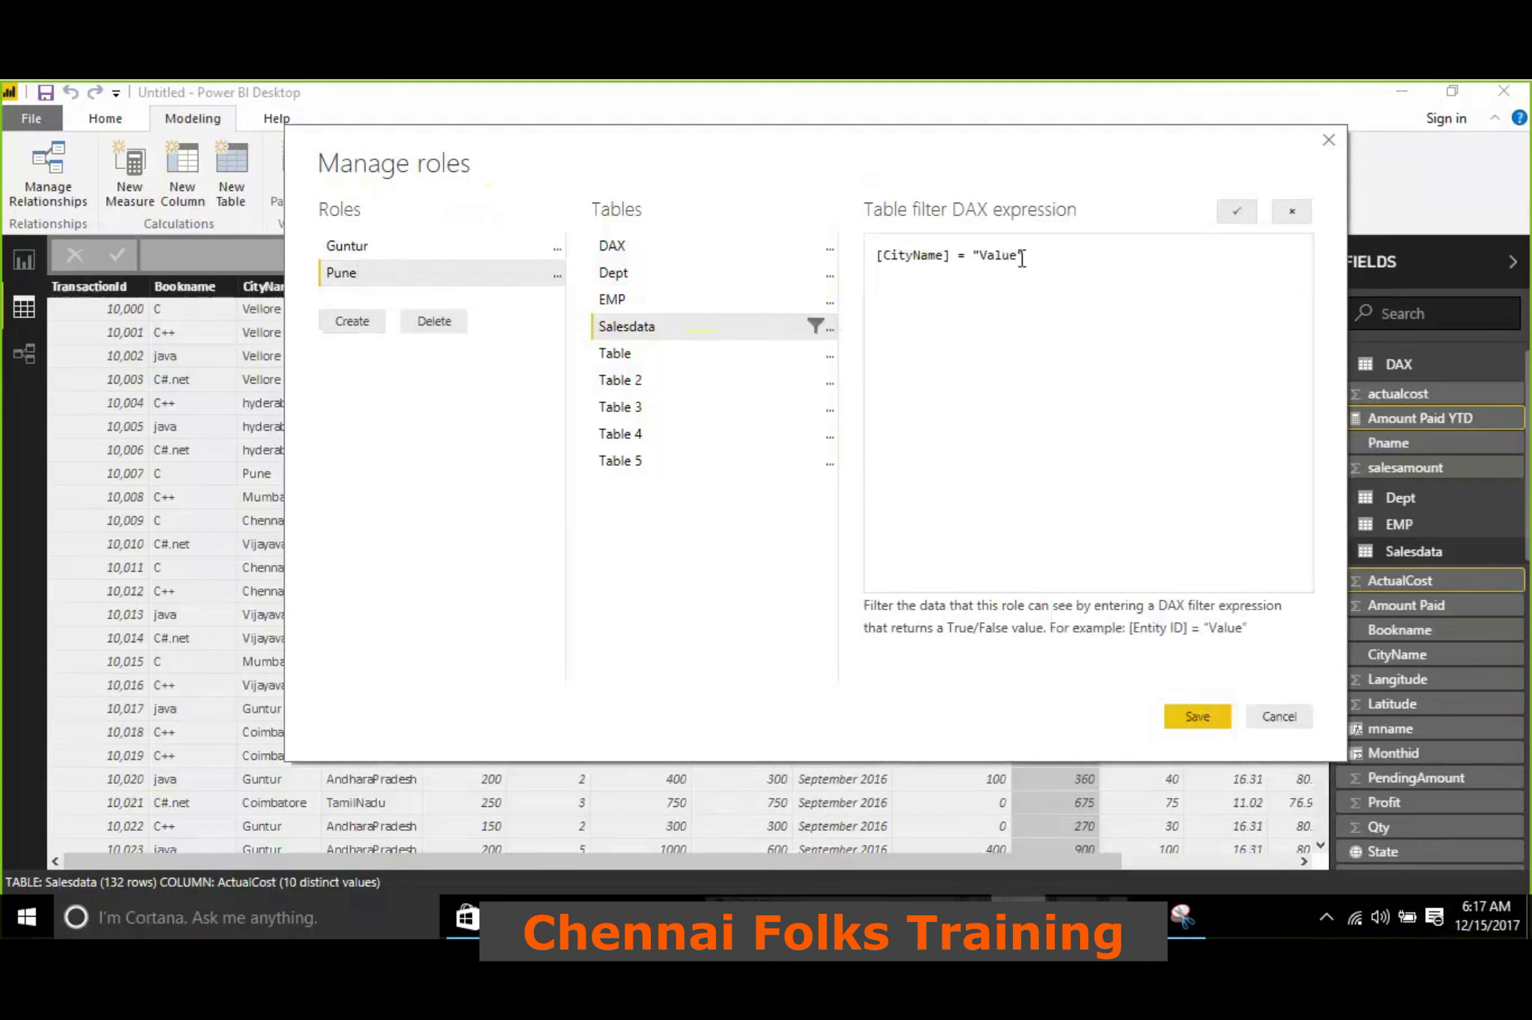
double_click(986, 258)
text(Pune)
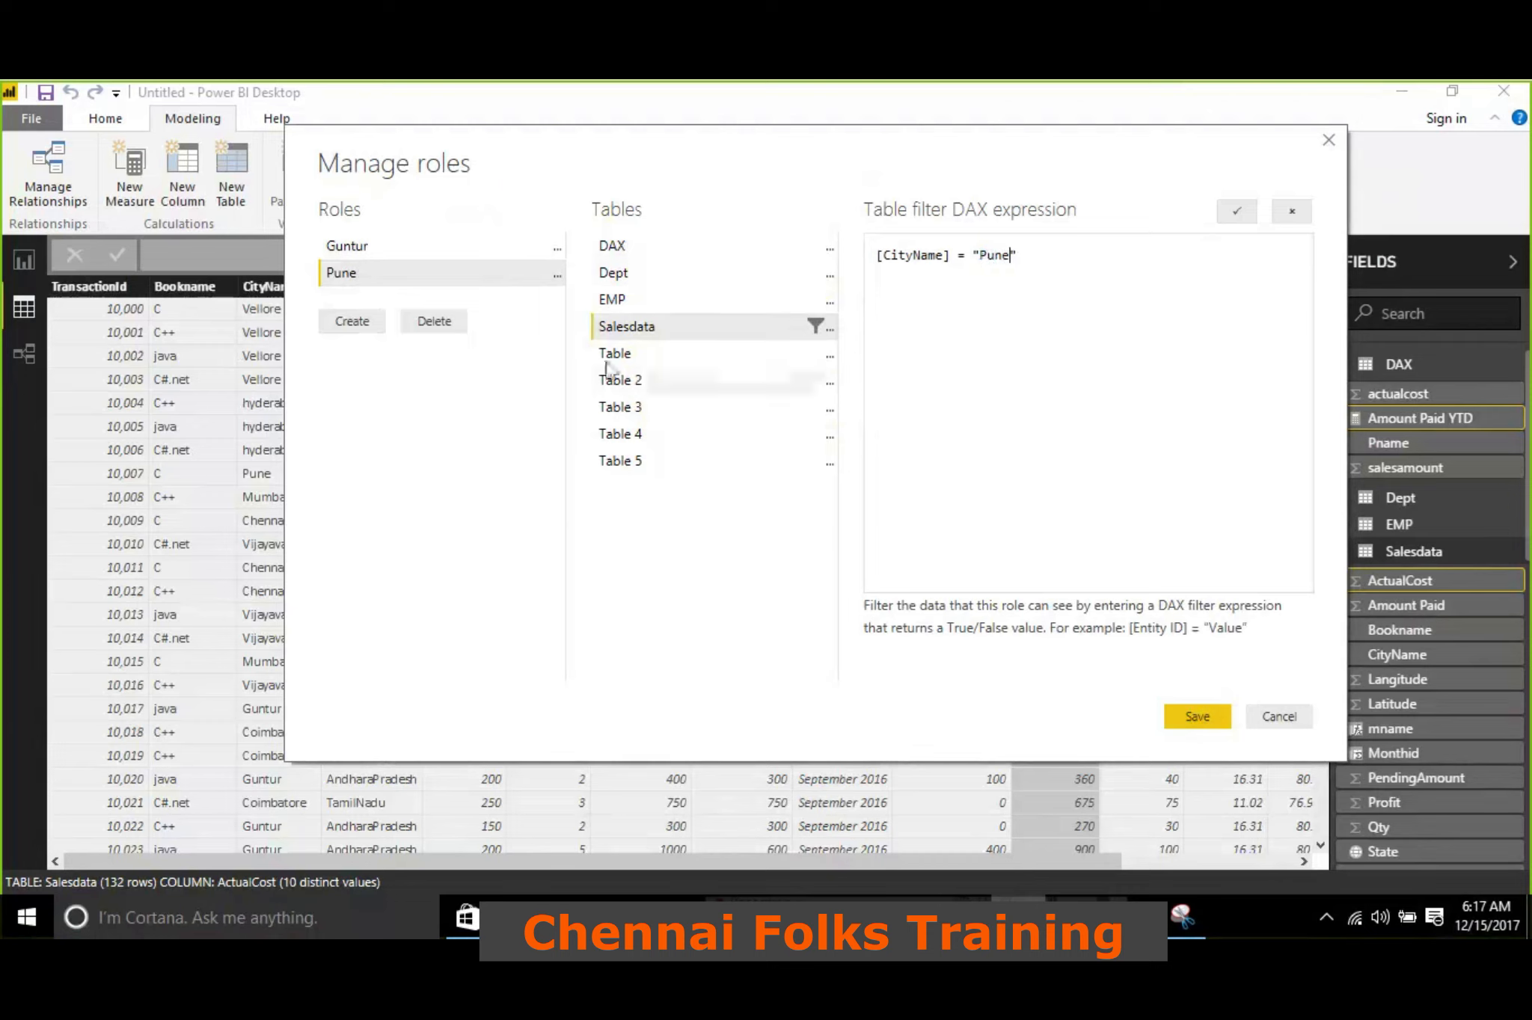
click(1230, 214)
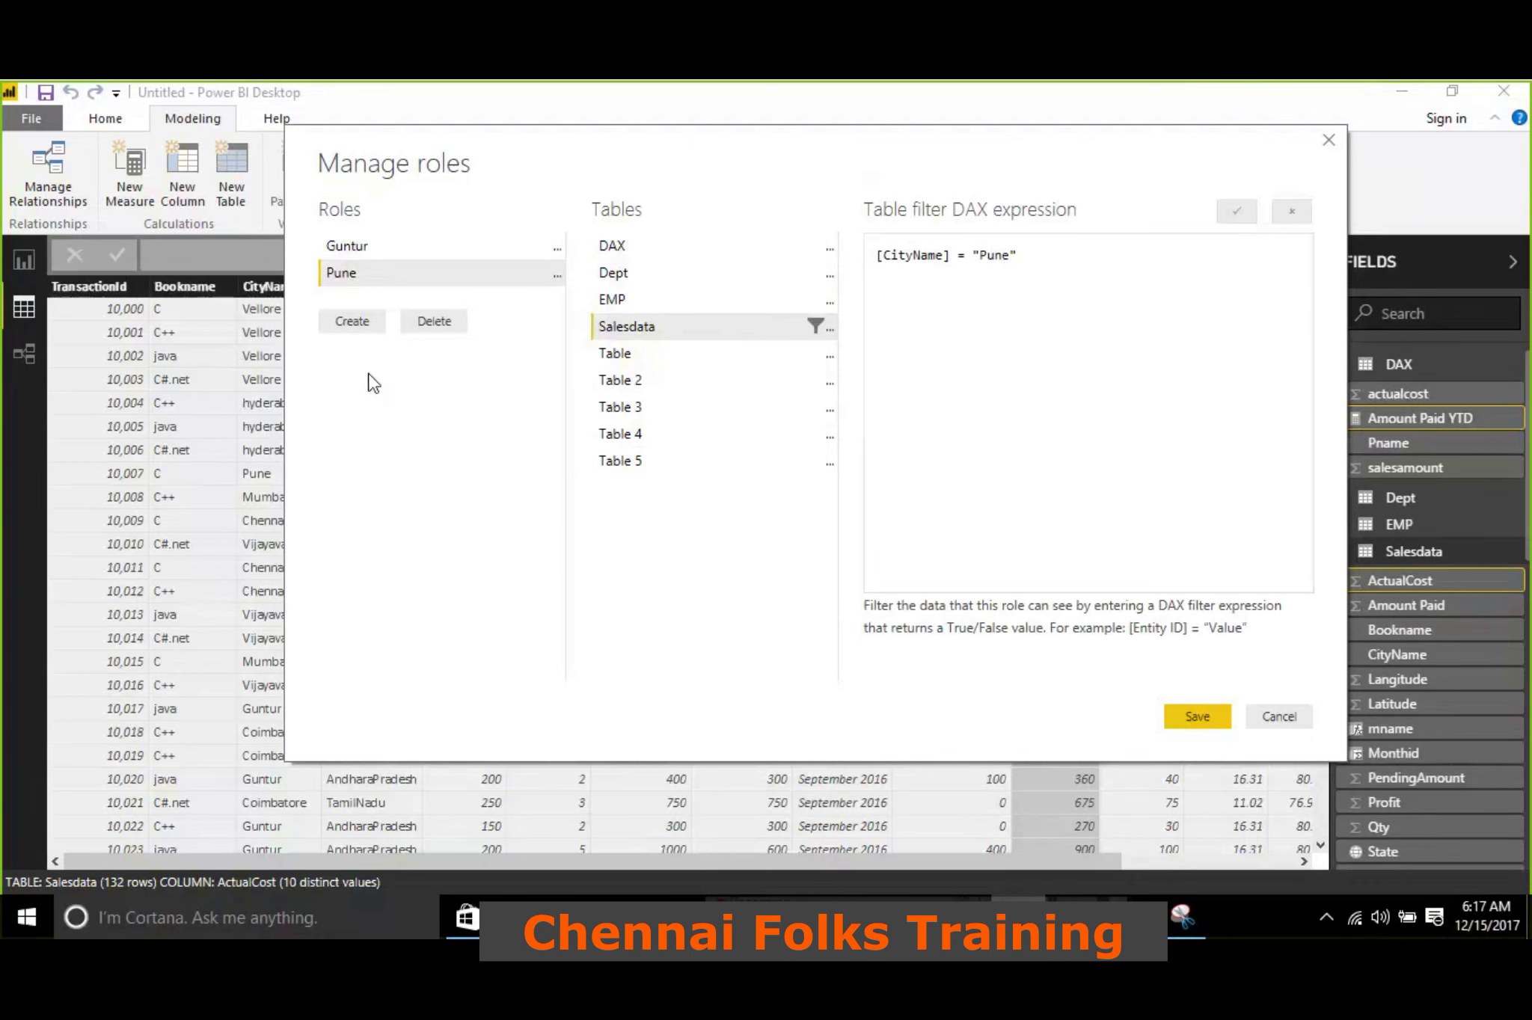
click(1195, 716)
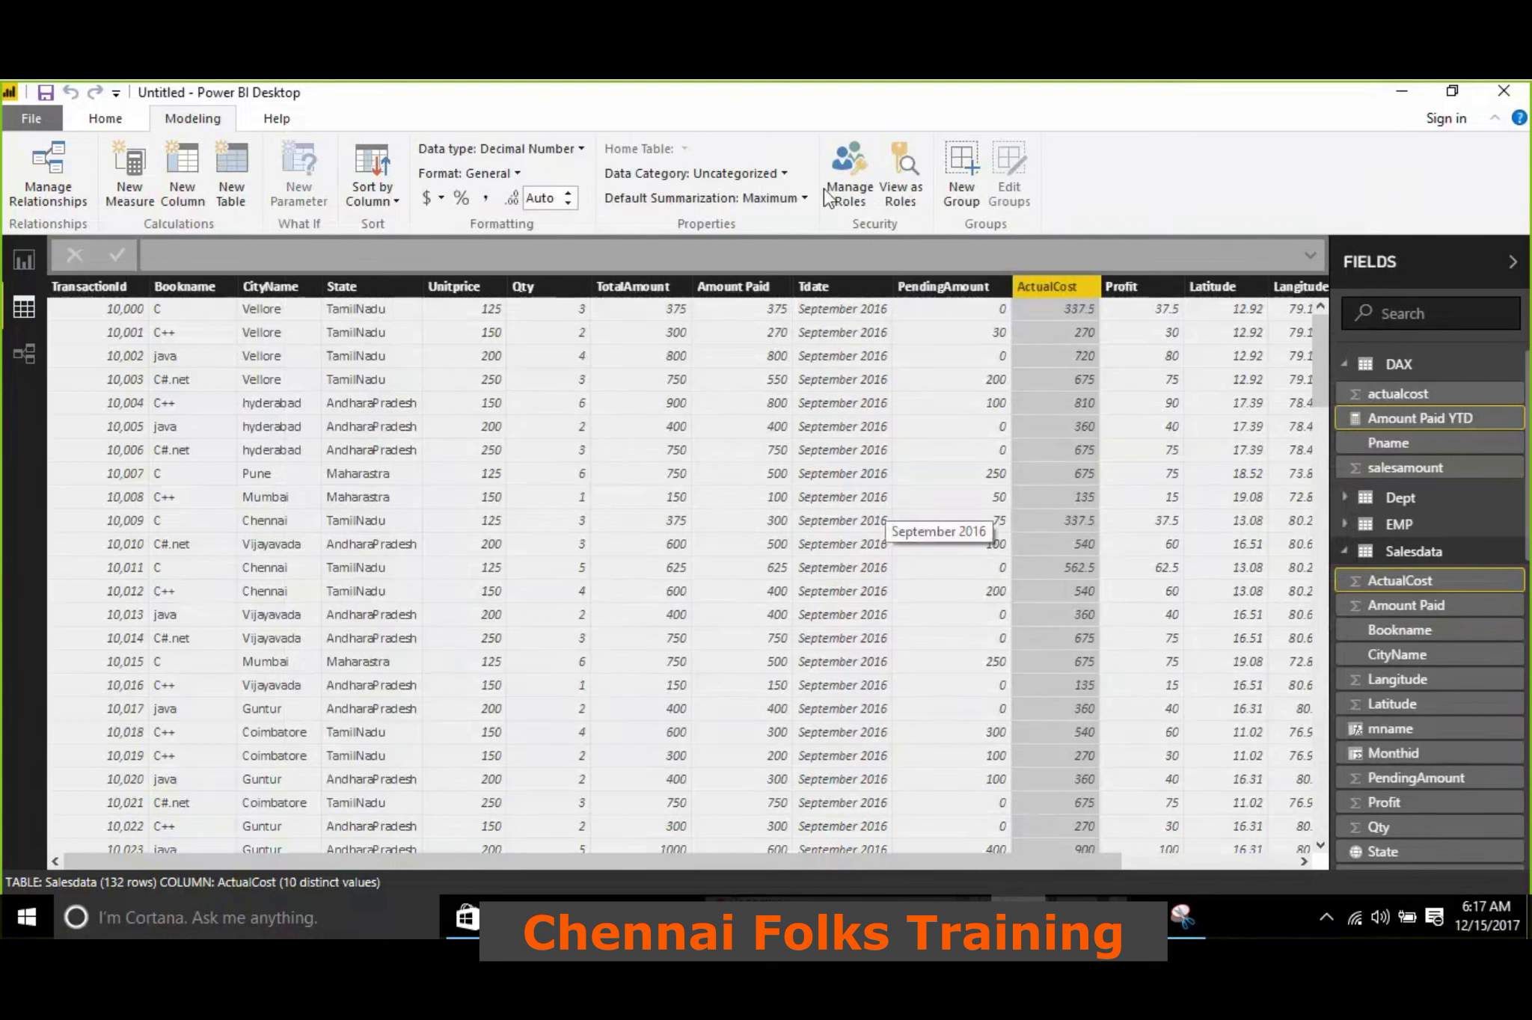
Check the Salesdata filter expressions of the saved Guntur and Pune roles
click(860, 193)
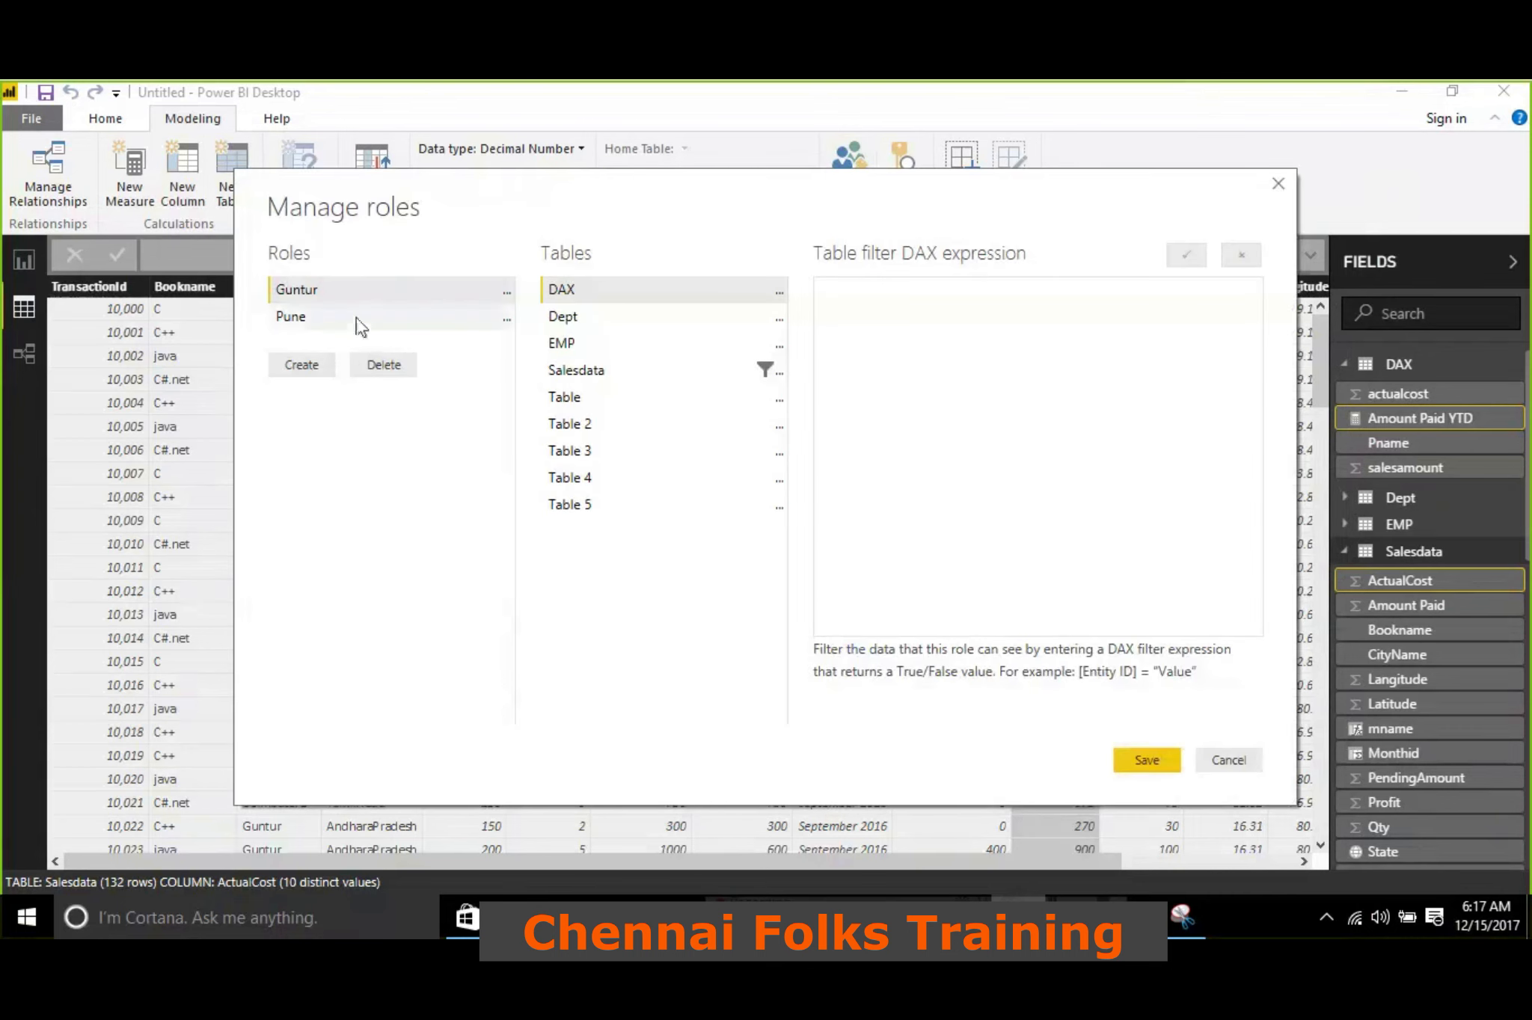
click(588, 369)
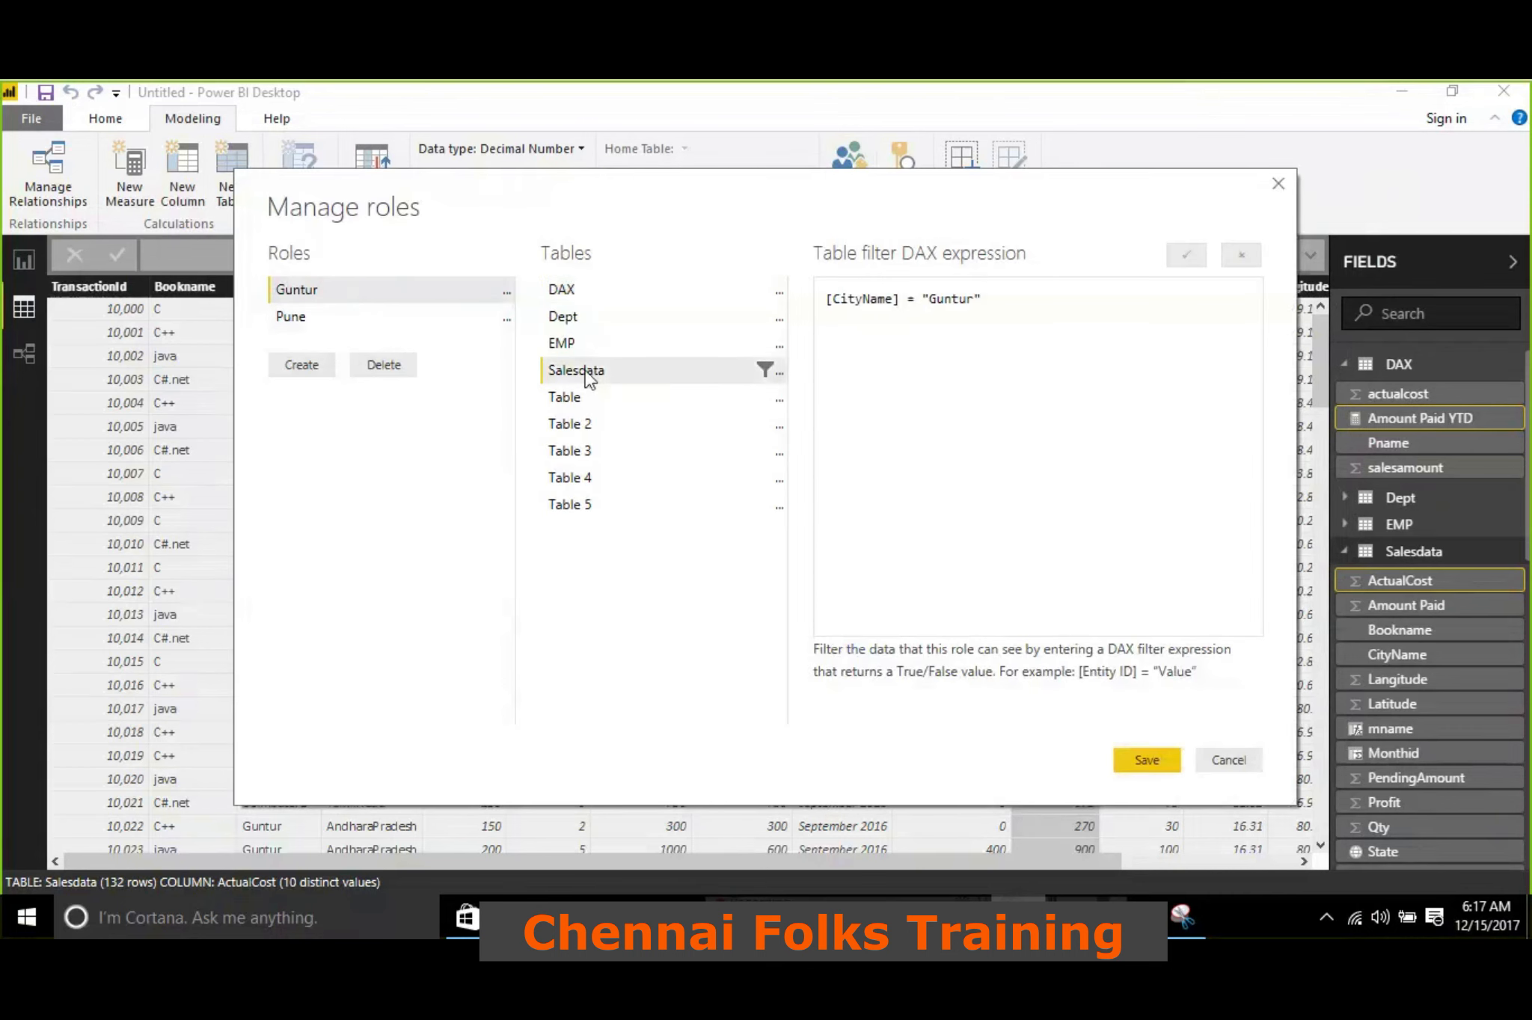
click(341, 321)
click(1151, 755)
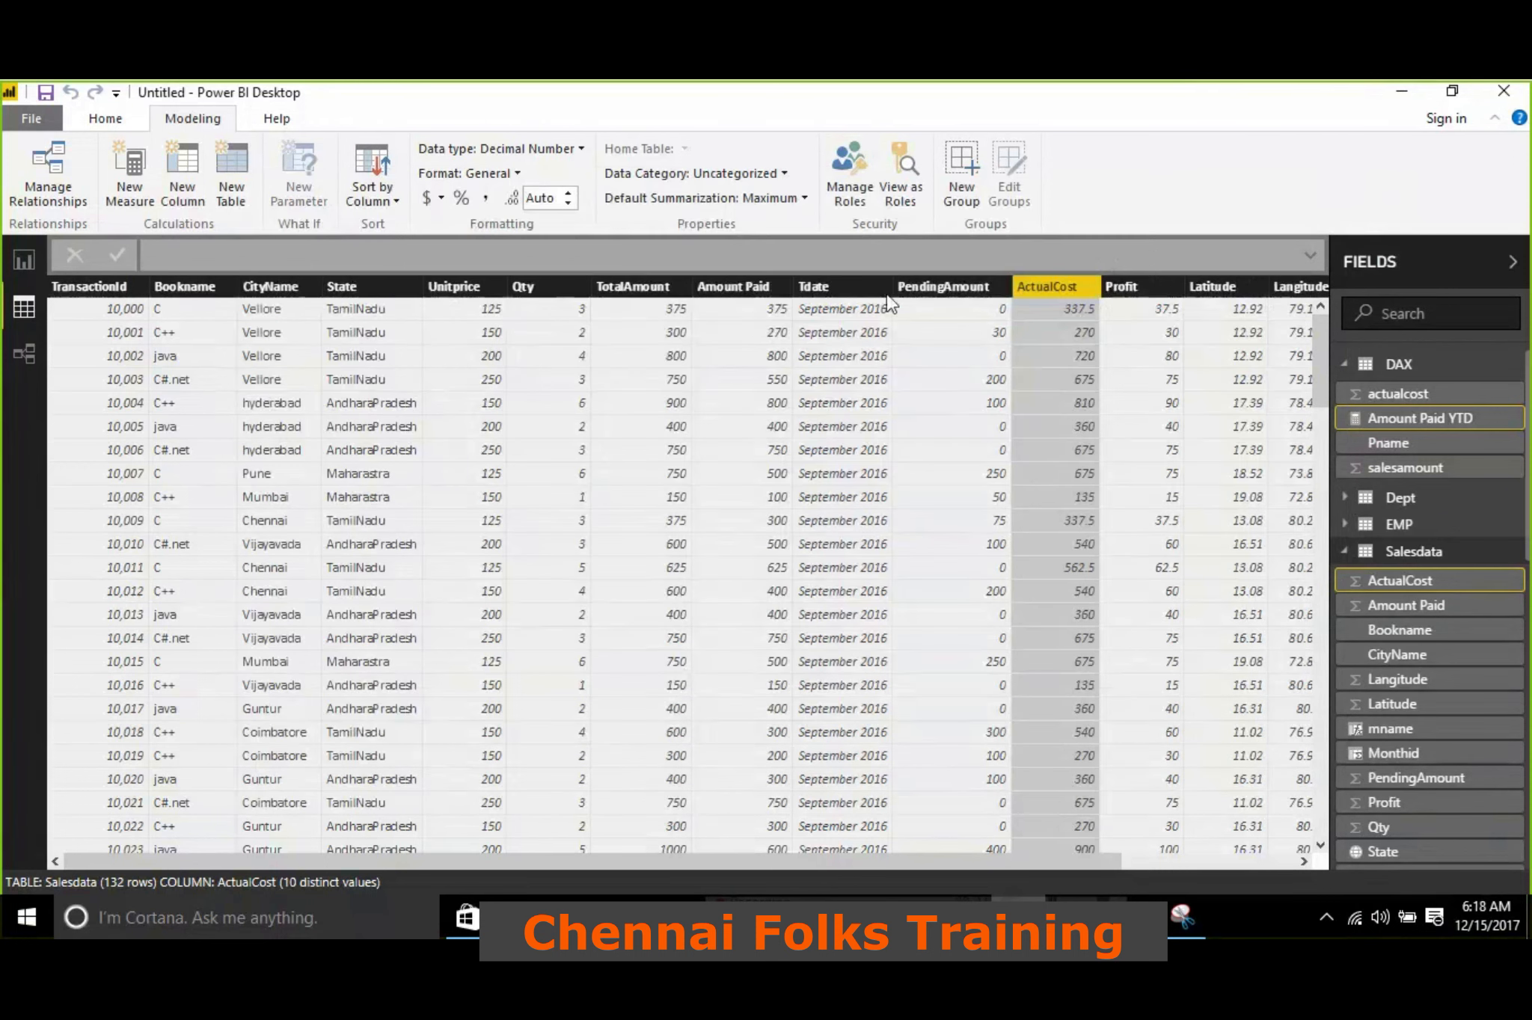
View the Salesdata table as the Guntur role
click(890, 205)
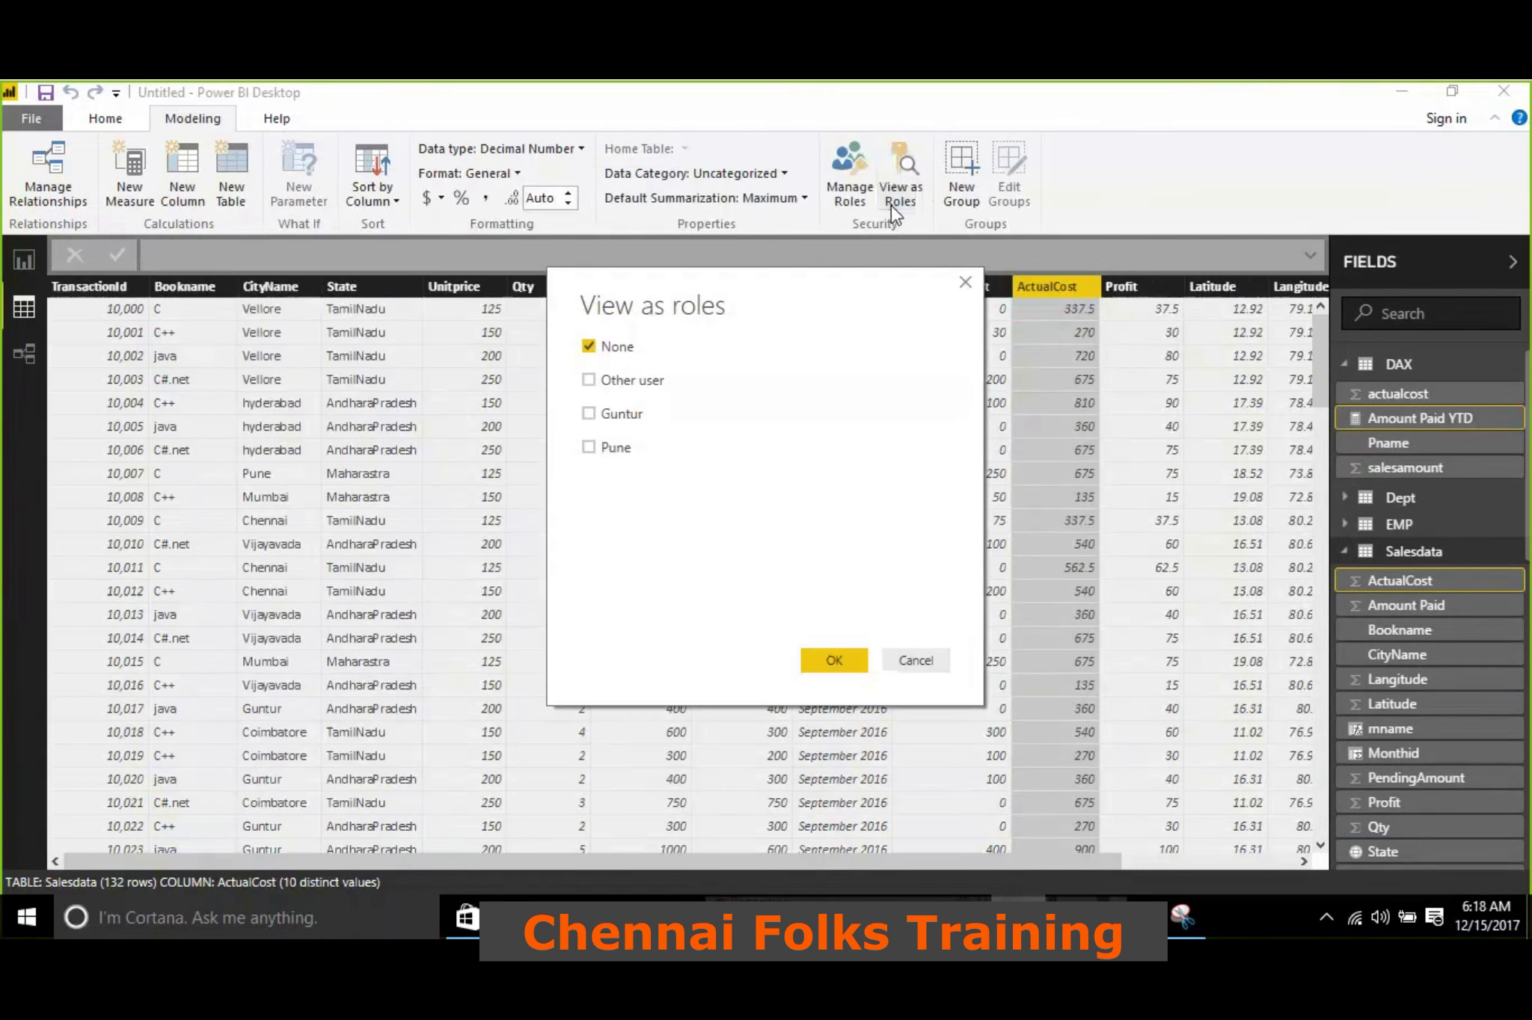
click(588, 413)
click(810, 660)
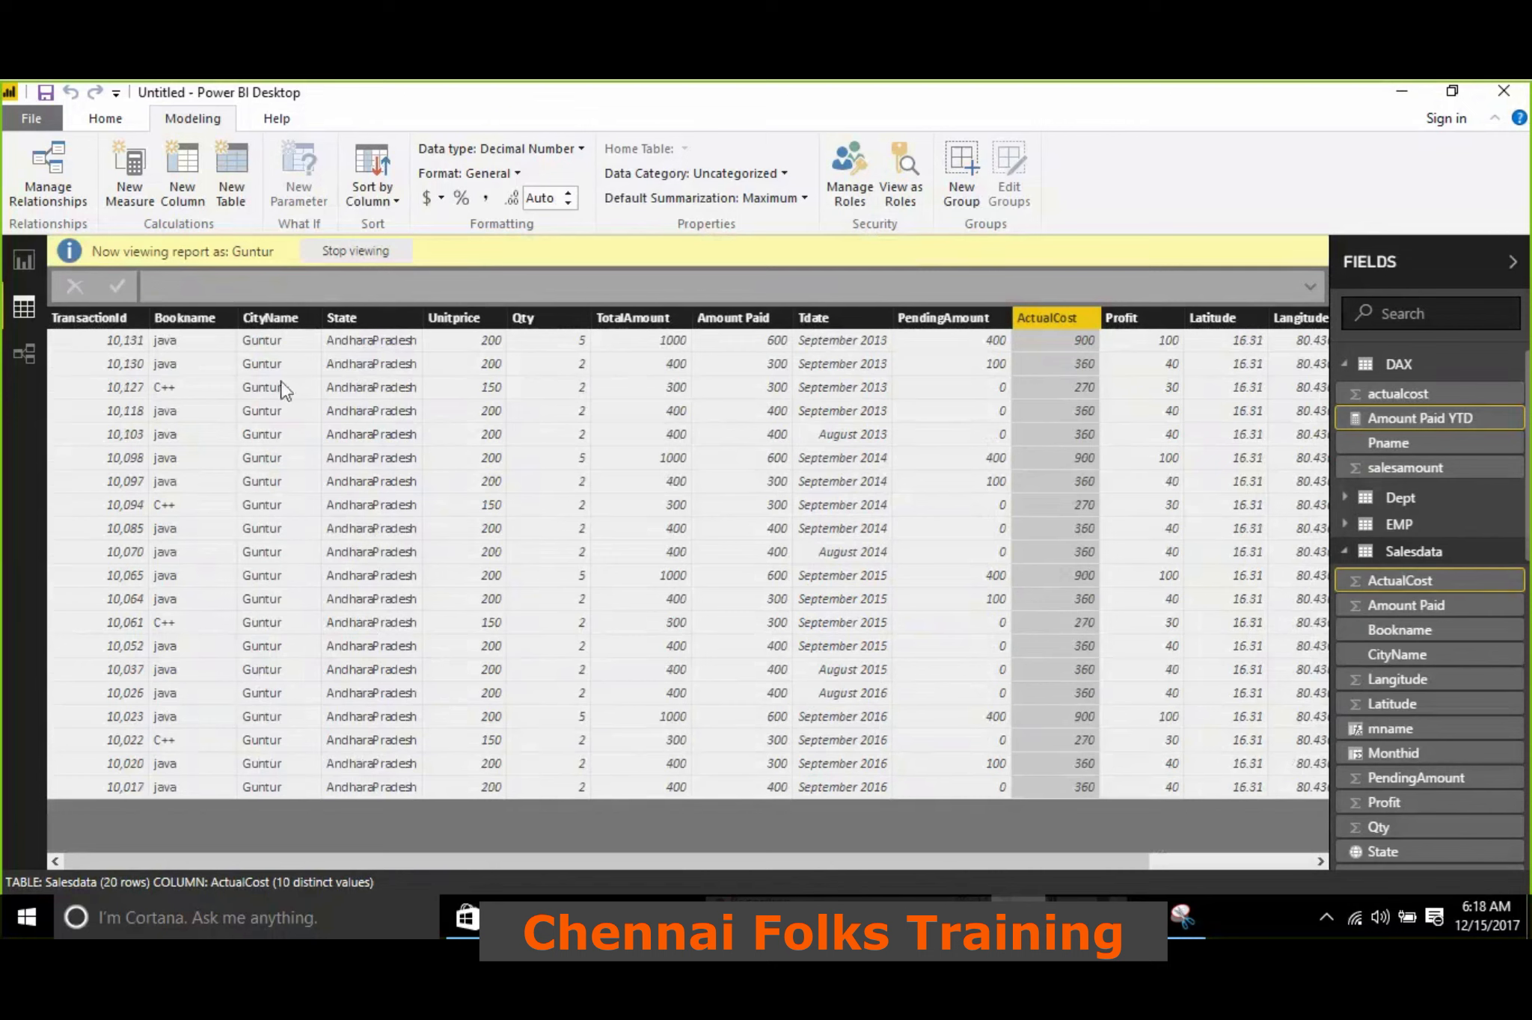
Switch the viewed role from Guntur to Pune to check the Salesdata rows
click(897, 196)
click(588, 413)
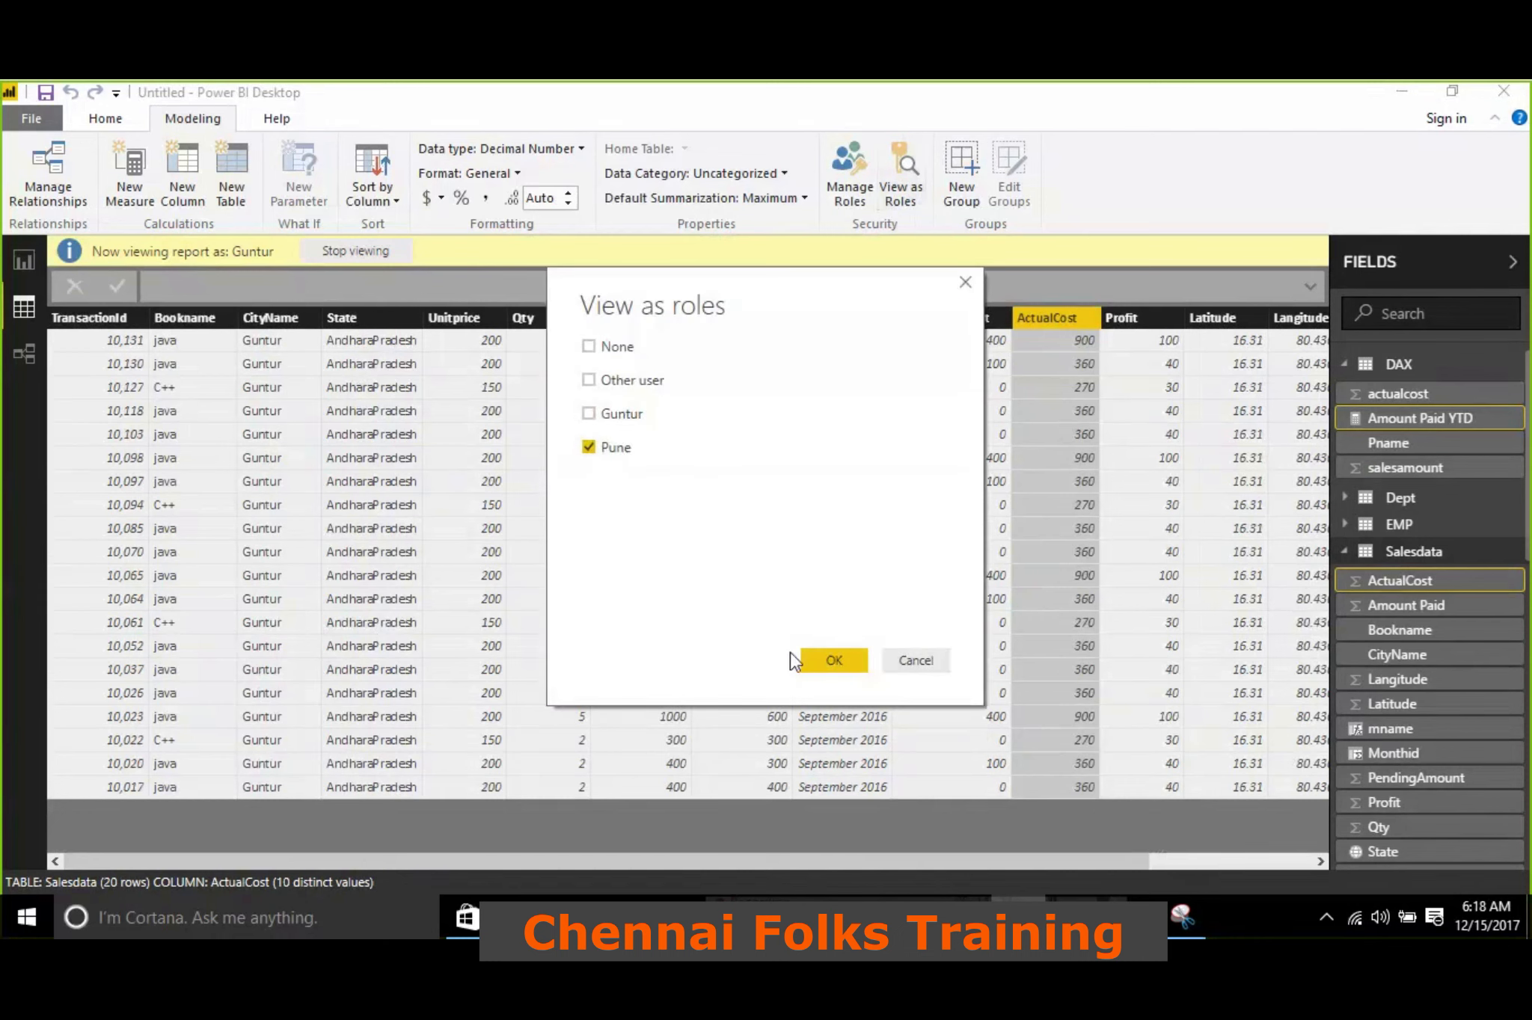
click(831, 660)
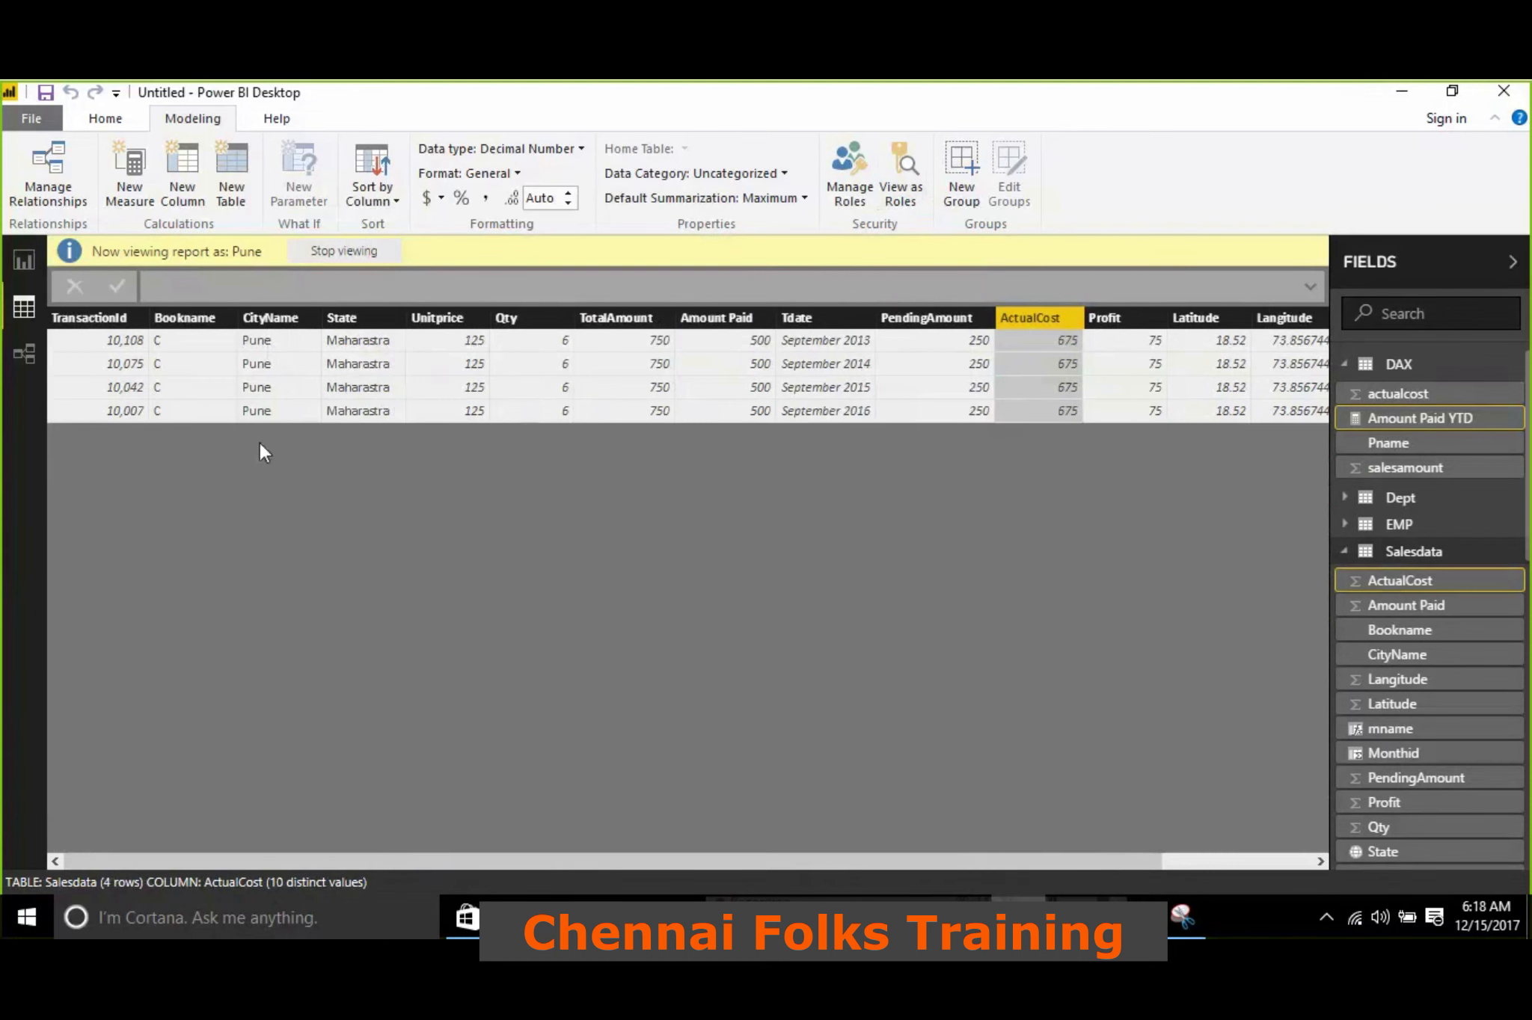
Stop viewing the data as a role and show Page 5 of the report
click(325, 257)
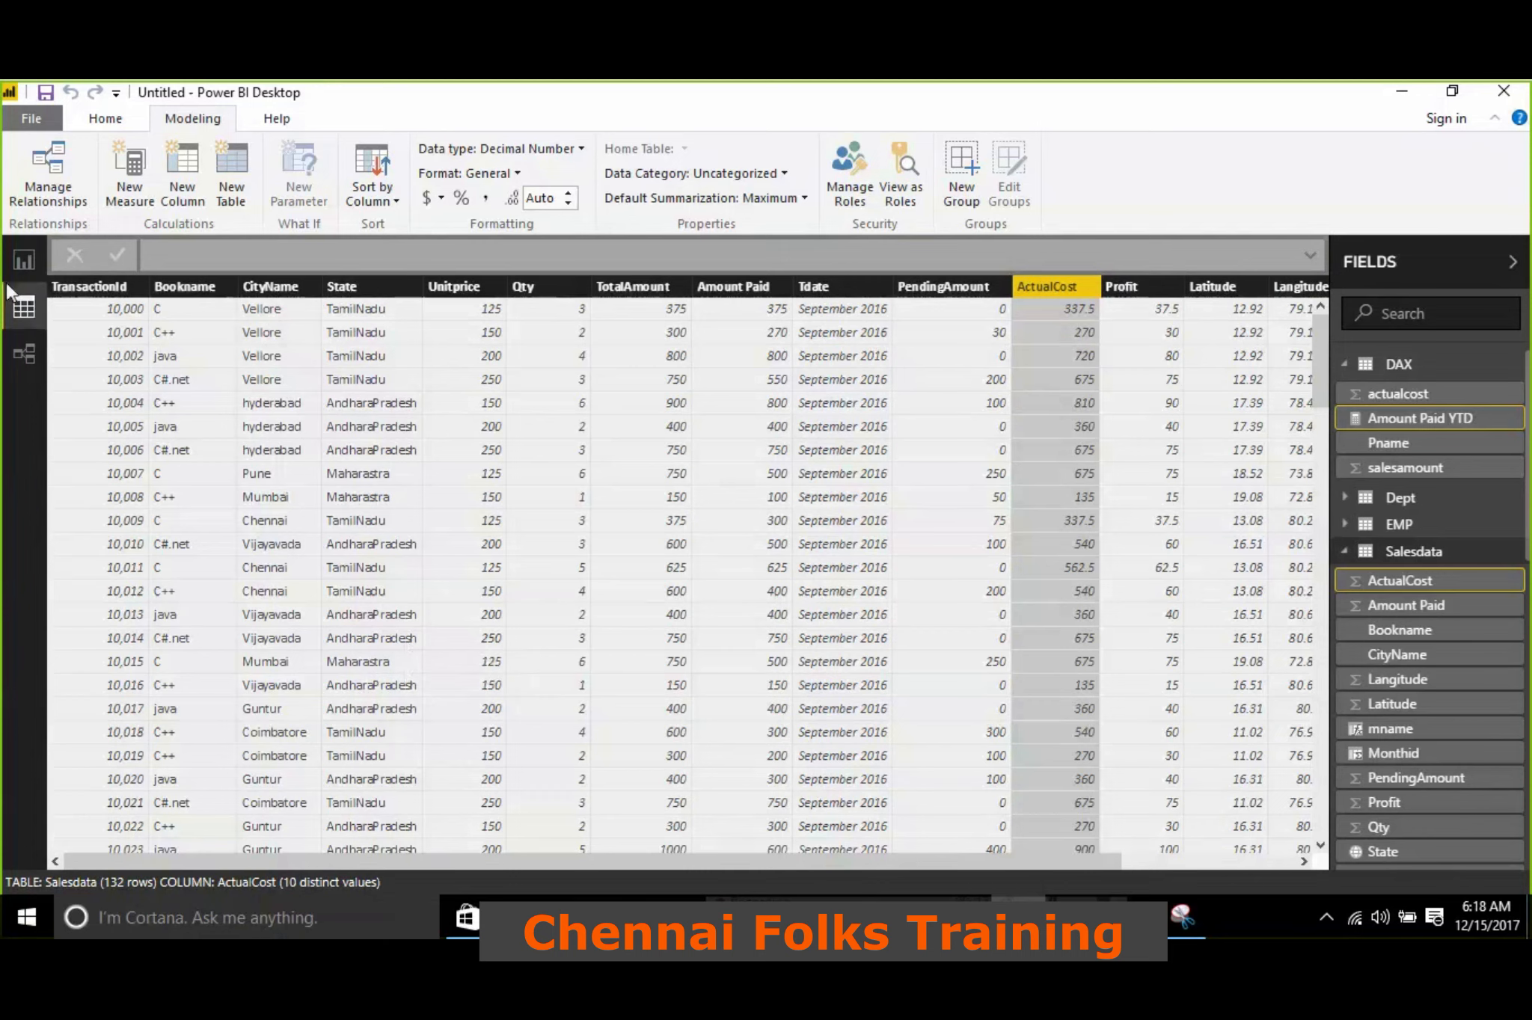
click(21, 261)
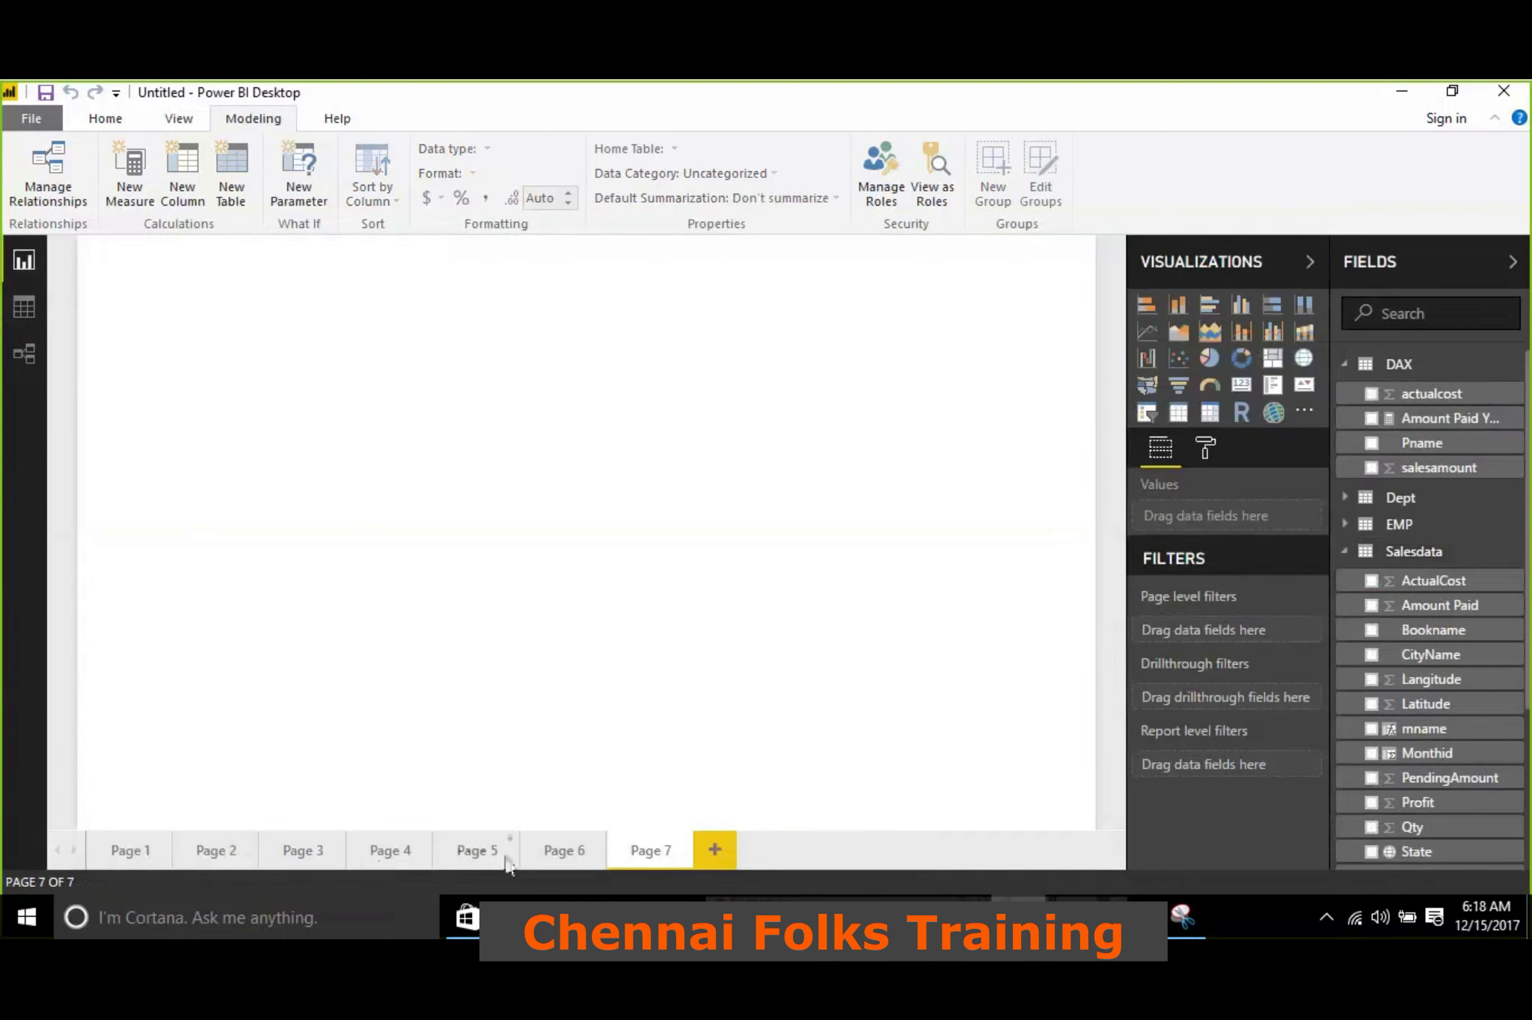
click(475, 859)
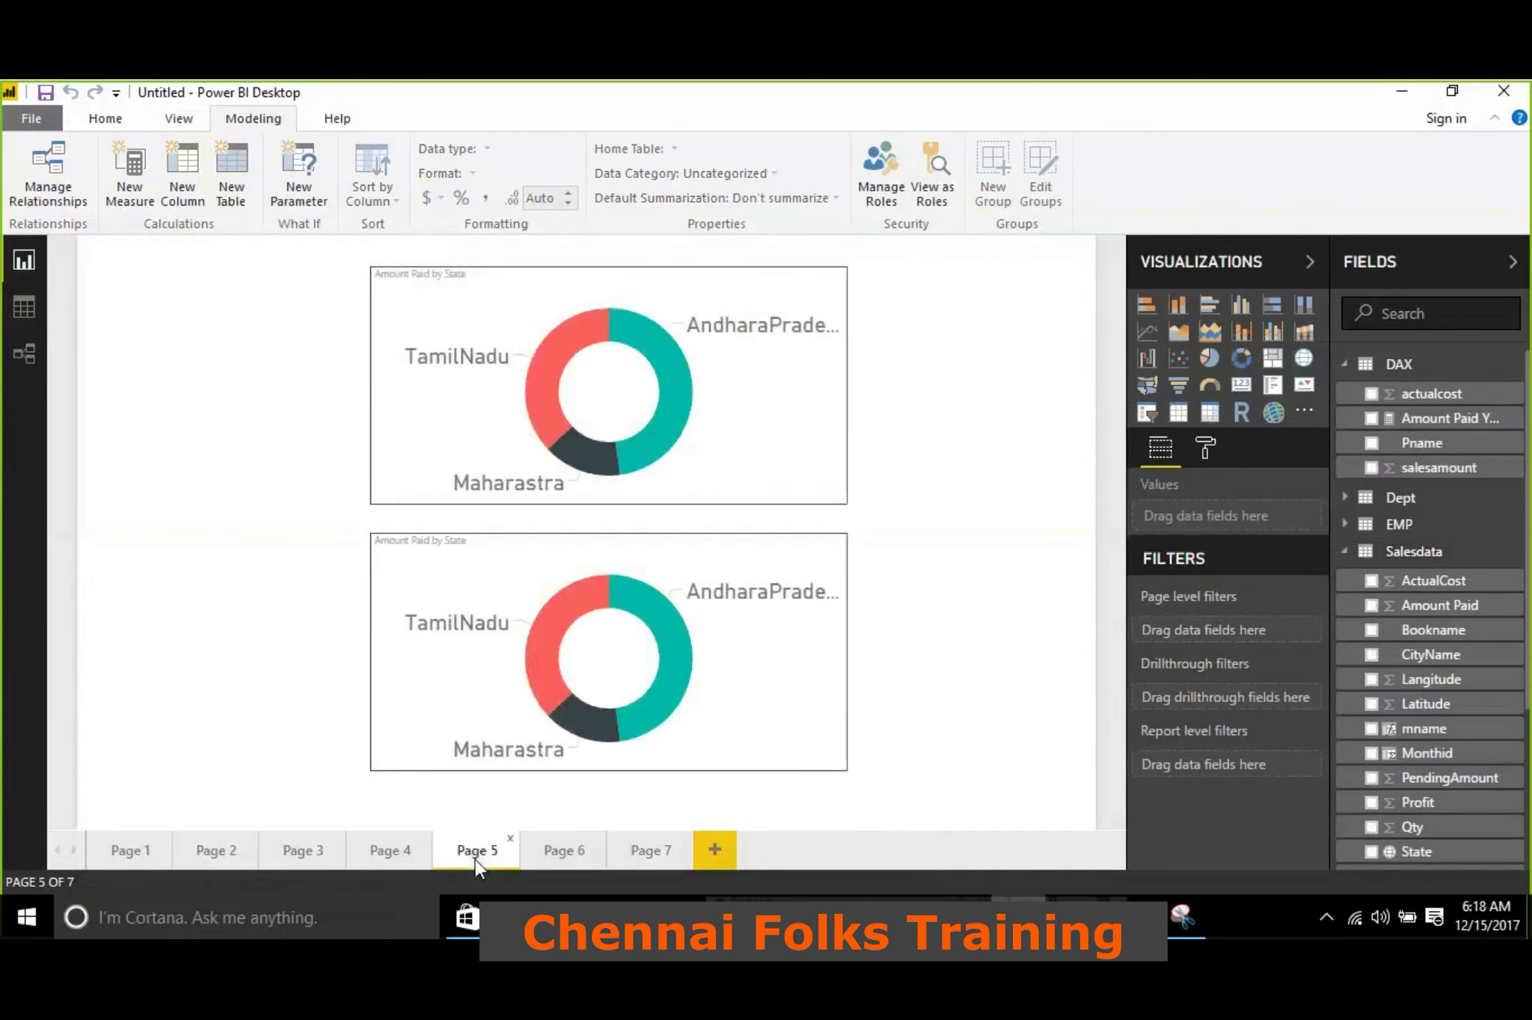
Save the report on the Desktop as a Power BI file named static_security
click(117, 122)
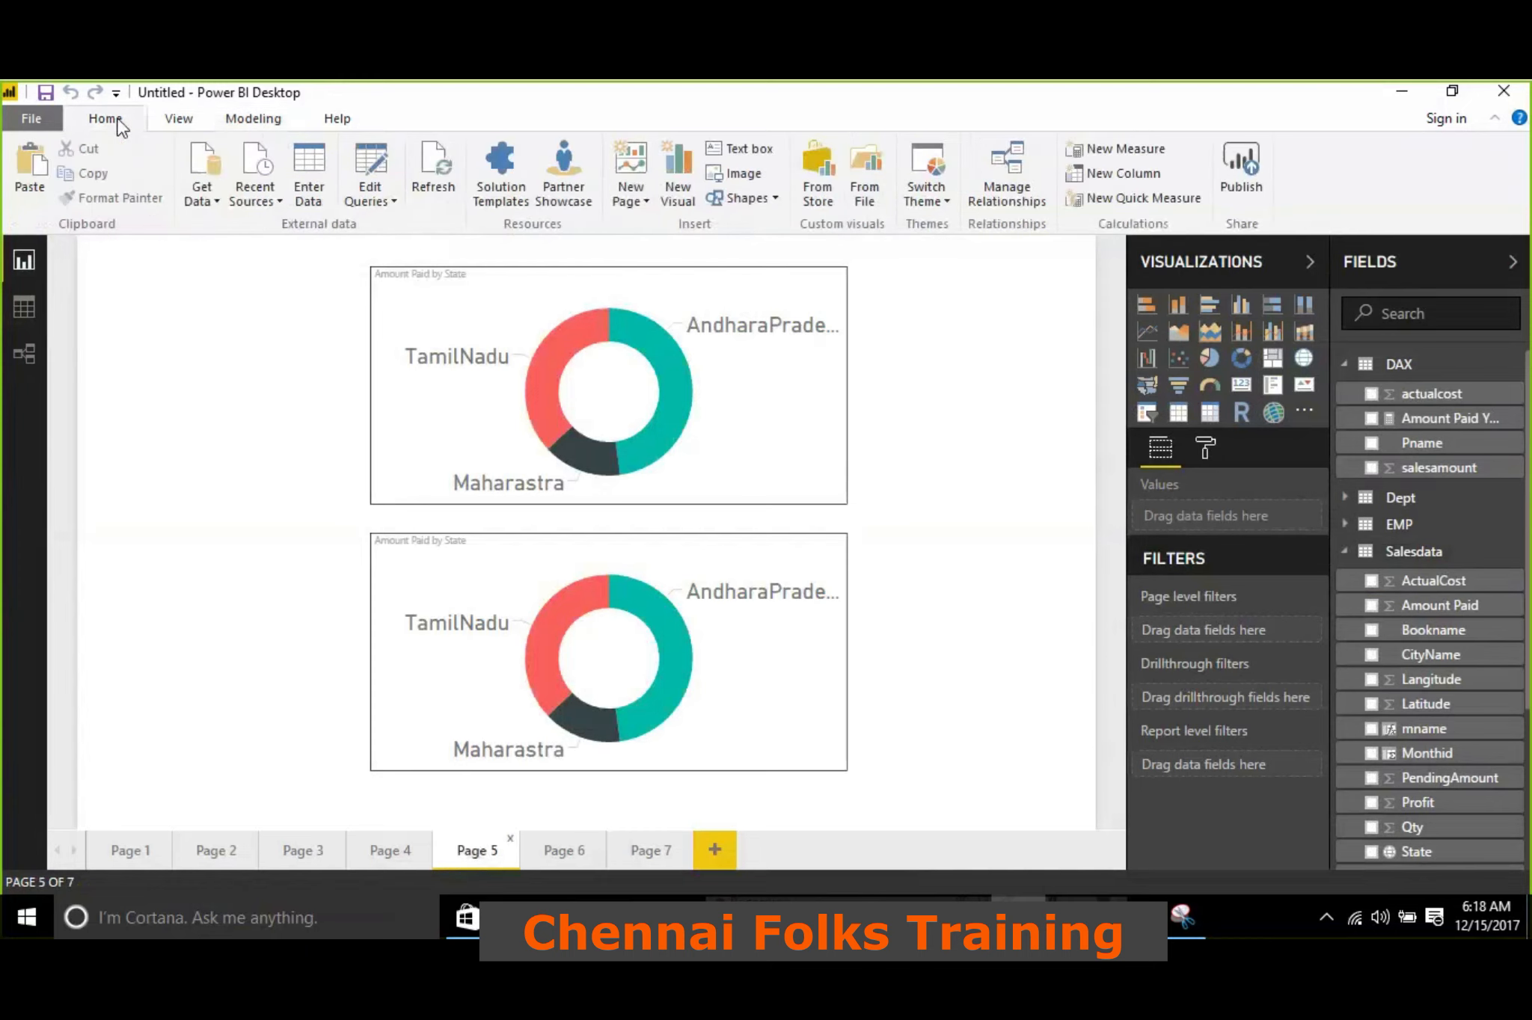
click(47, 93)
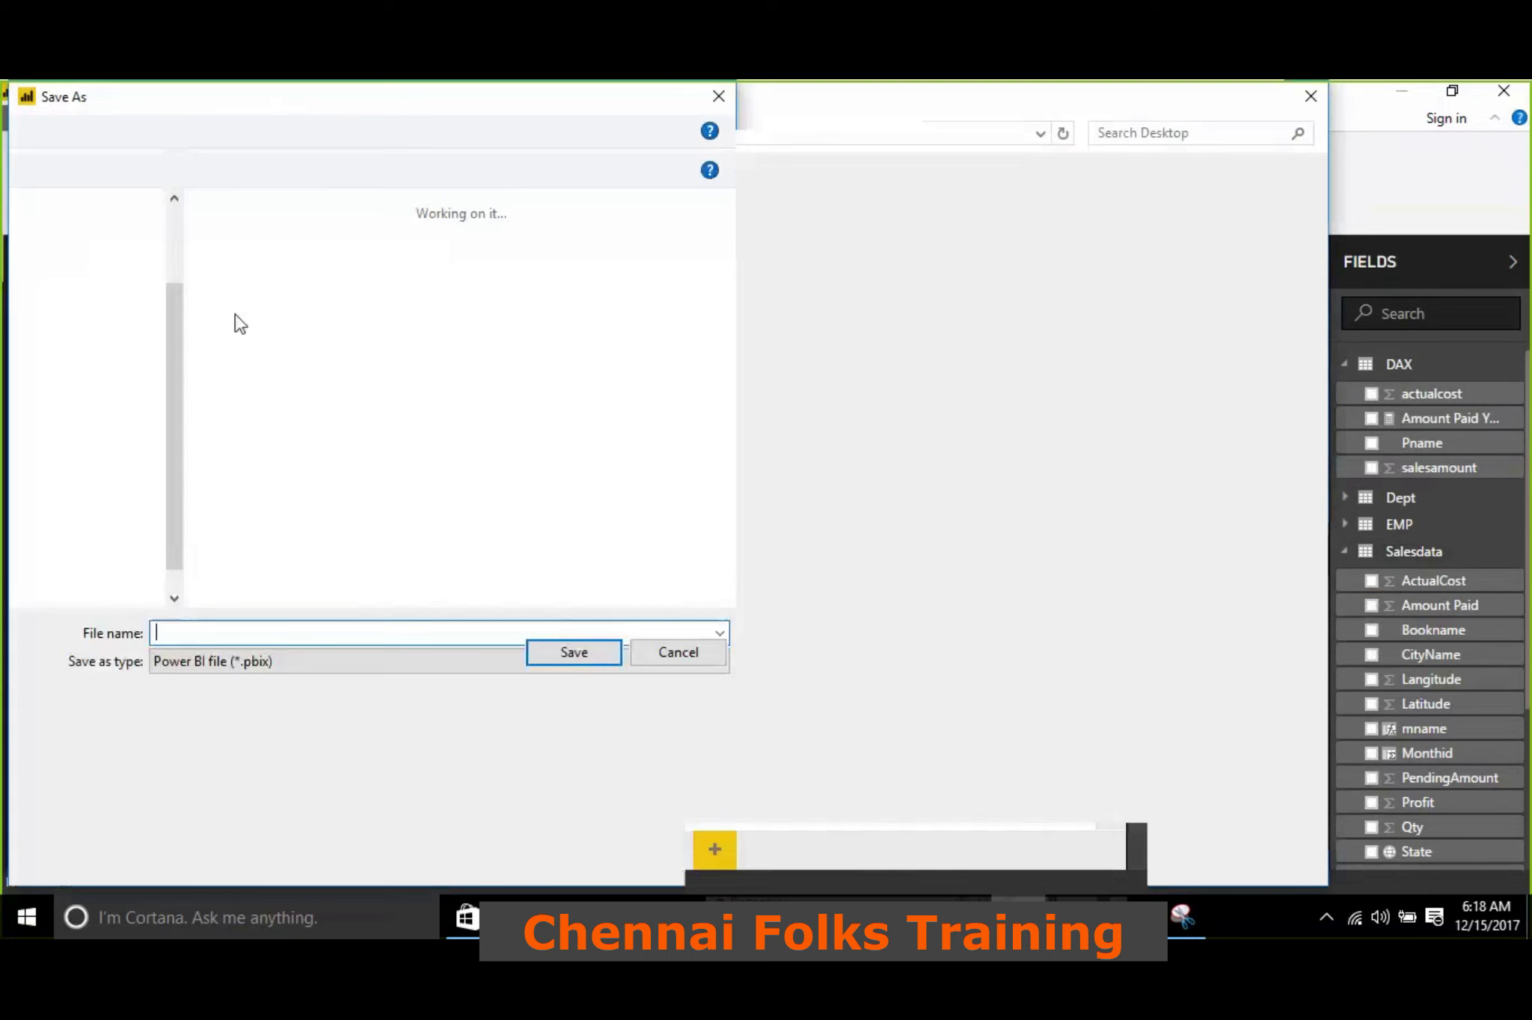
text(sec)
key(BackSpace)
key(BackSpace)
key(BackSpace)
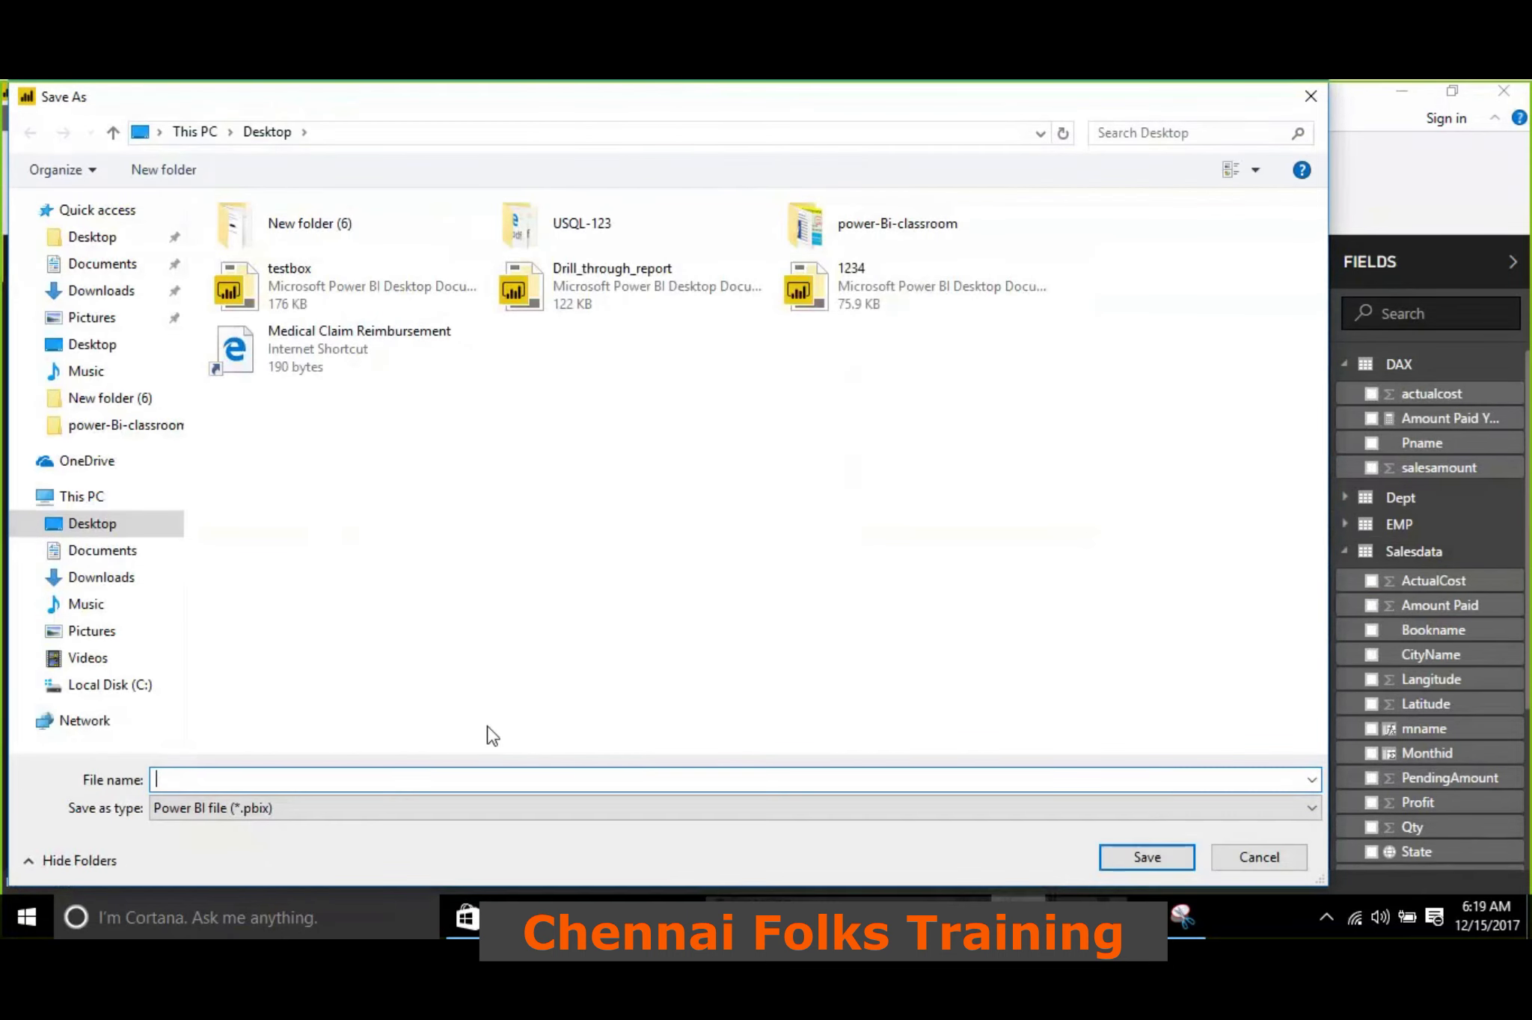
text(statuic)
key(BackSpace)
key(BackSpace)
key(BackSpace)
text(ic_security)
click(1146, 858)
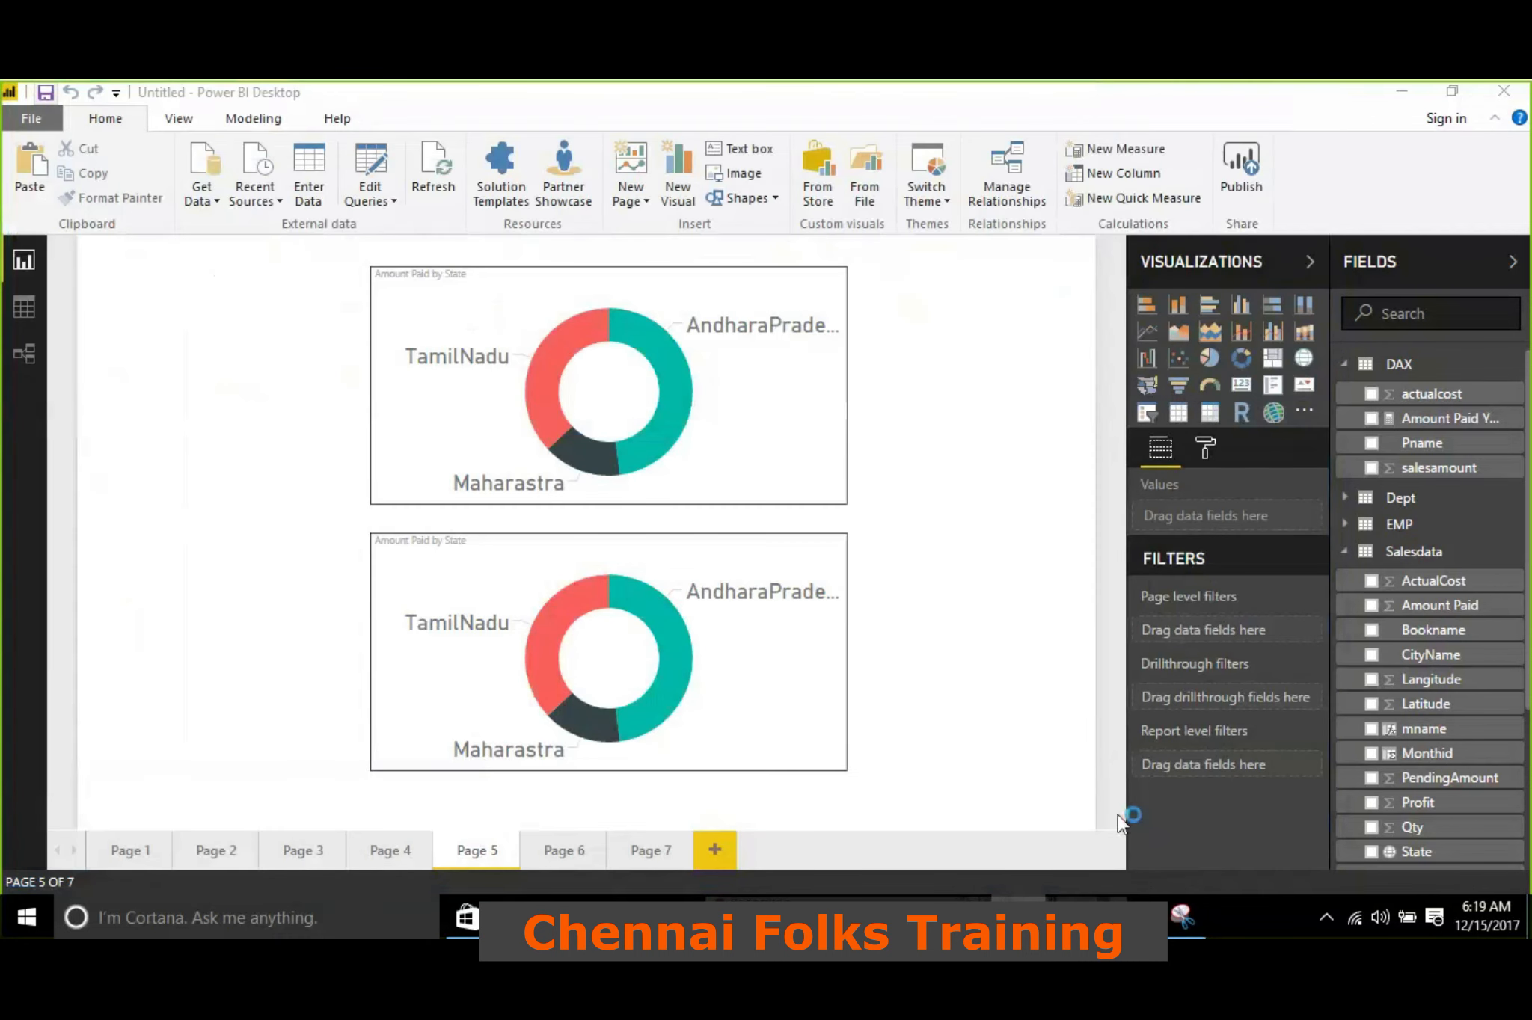
Start publishing the report and enter the account e-mail for signing in
click(1231, 169)
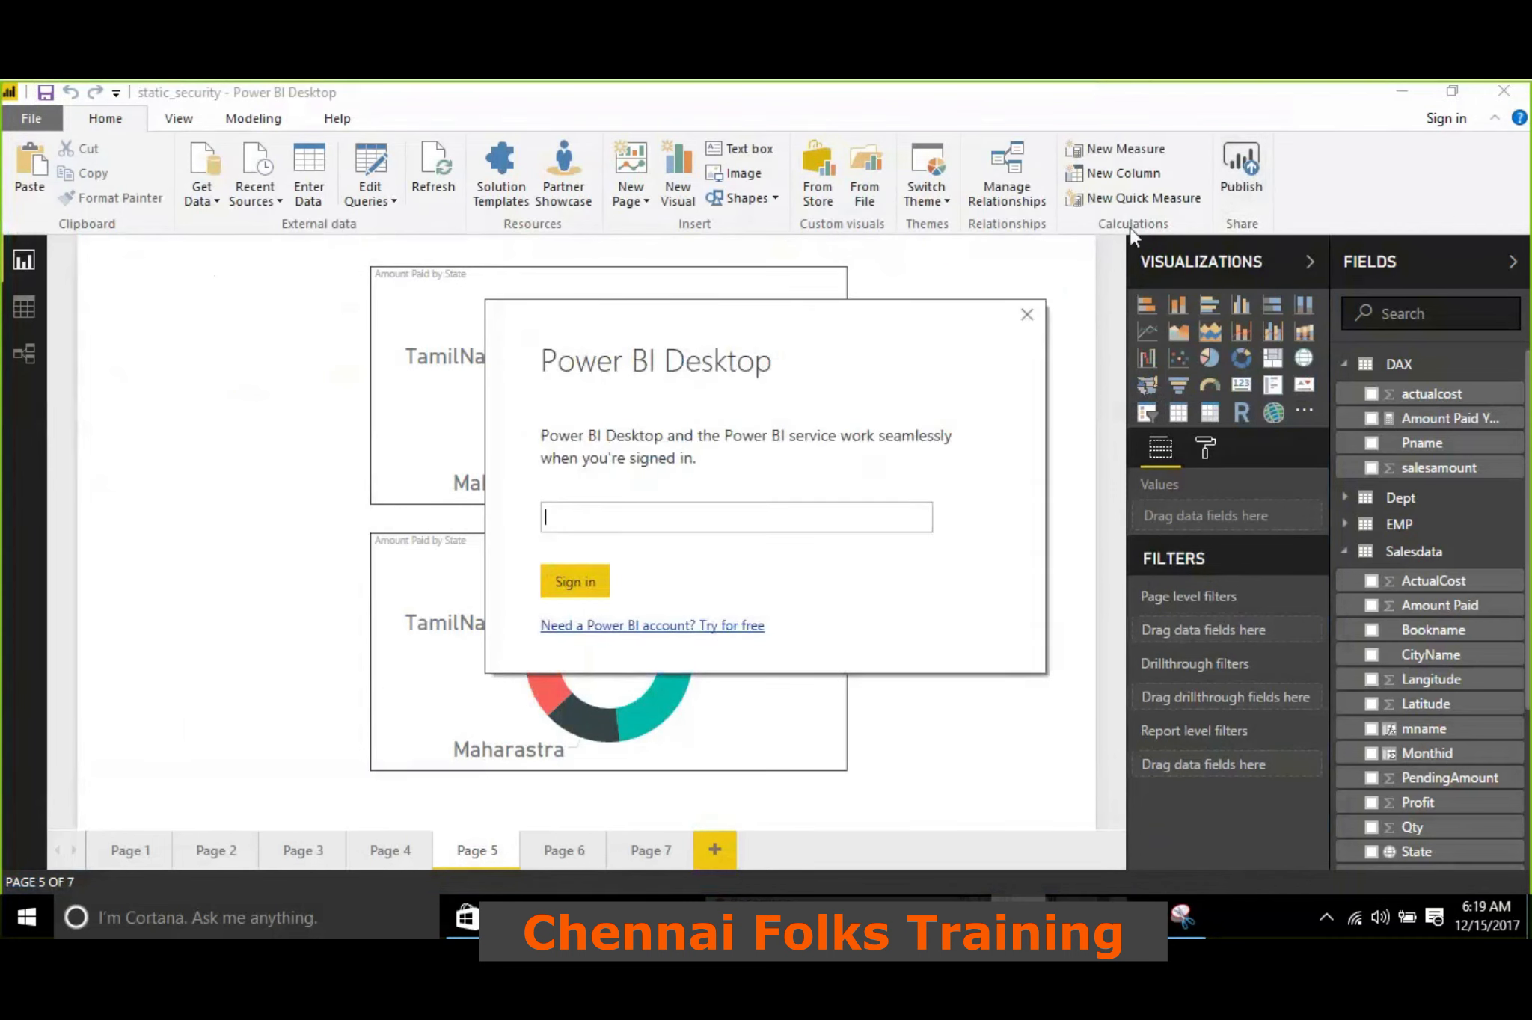
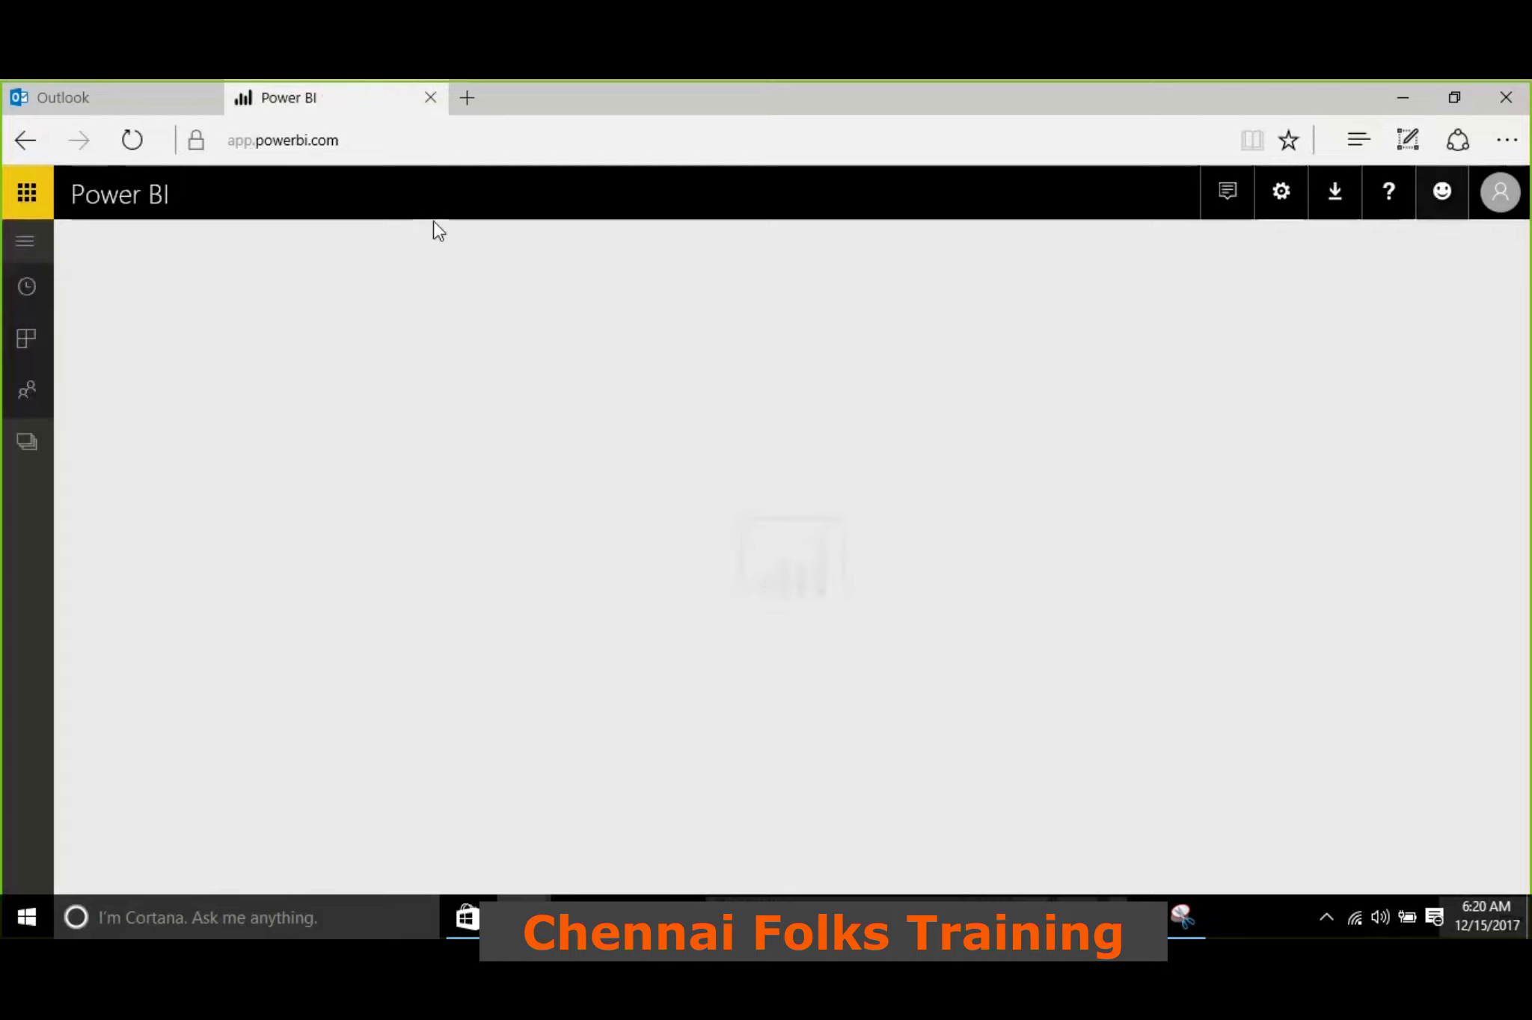
Open the Emaar Marketing Universe workspace and find the static_security report among its reports
click(213, 516)
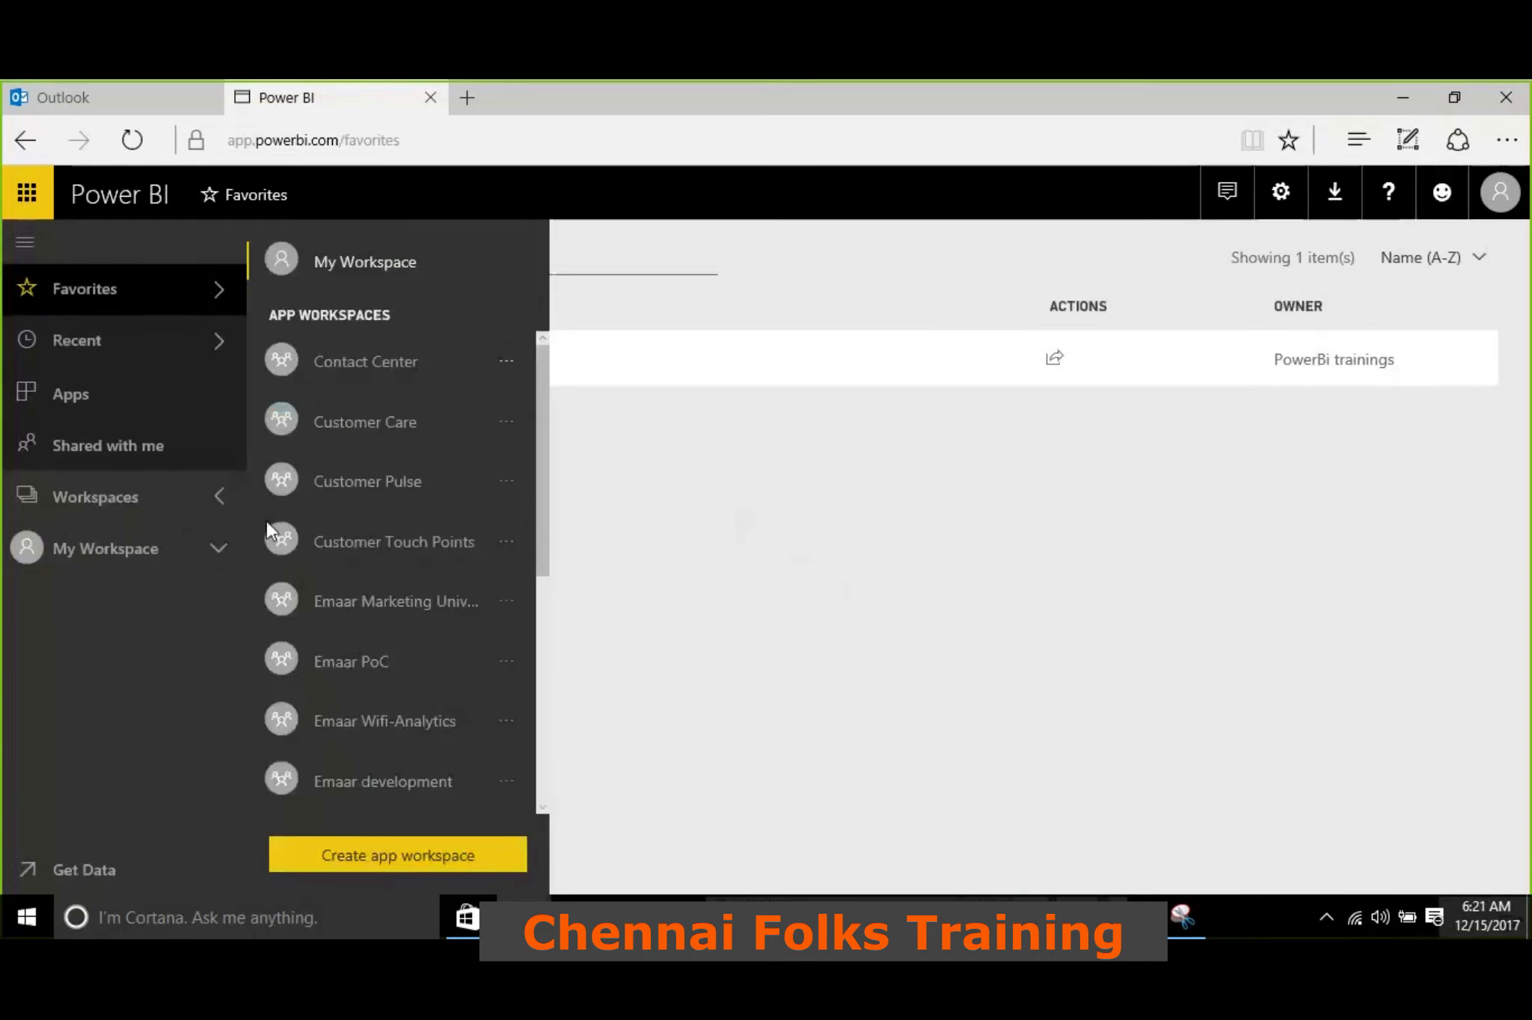
click(386, 614)
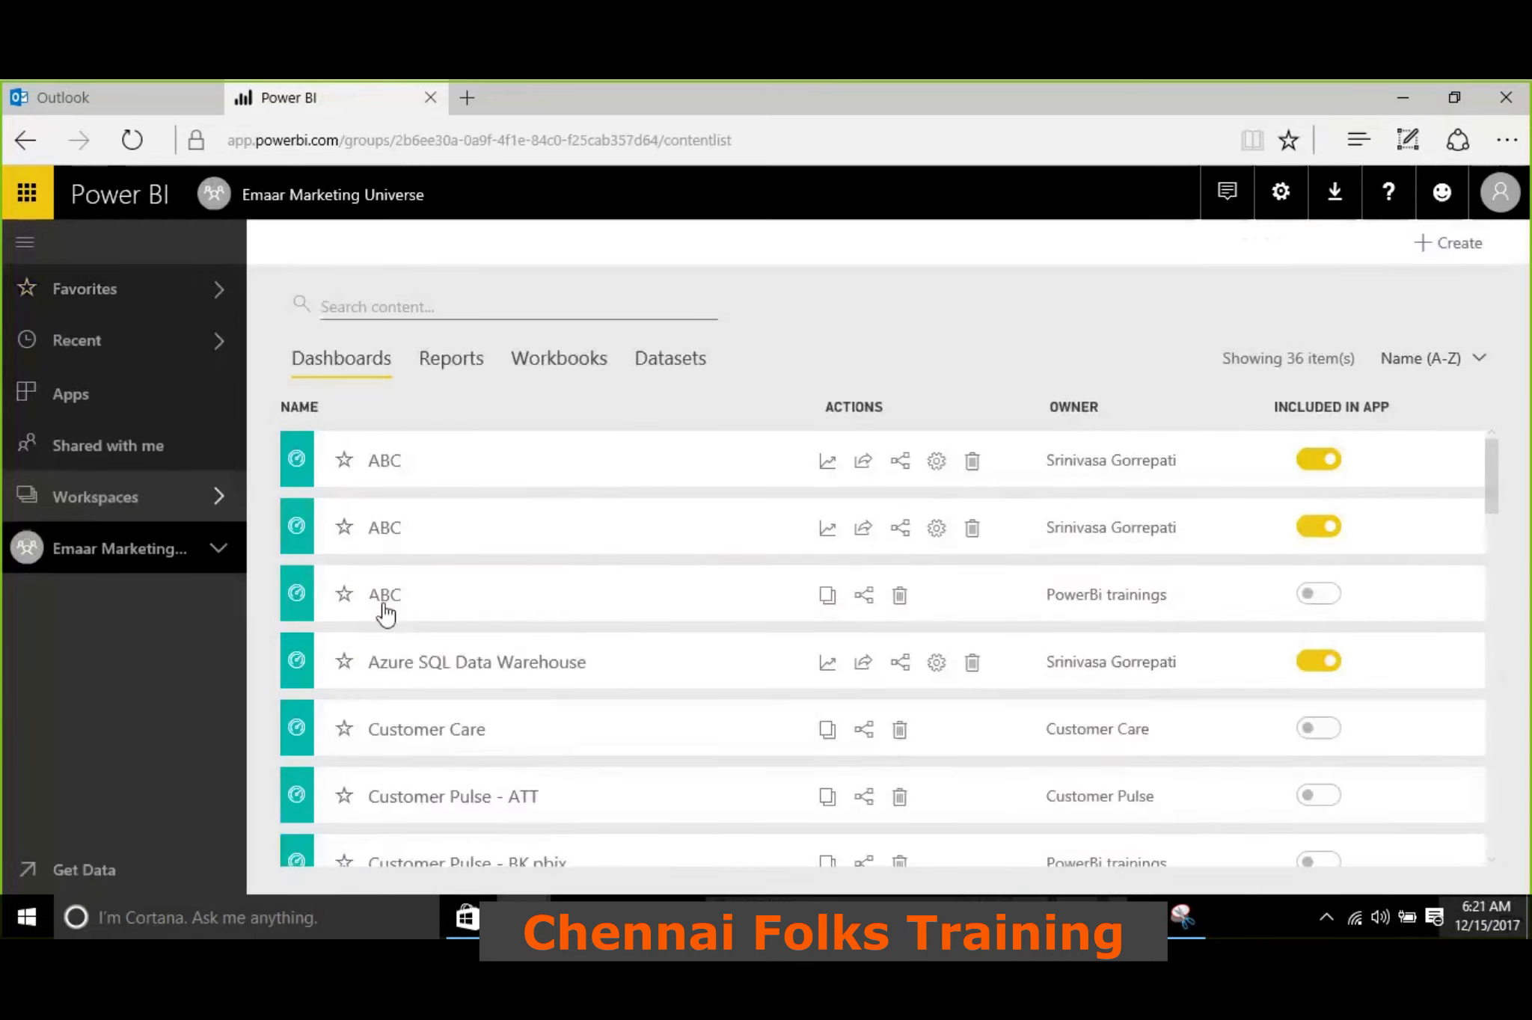
click(468, 365)
scroll(499, 540, down, 1)
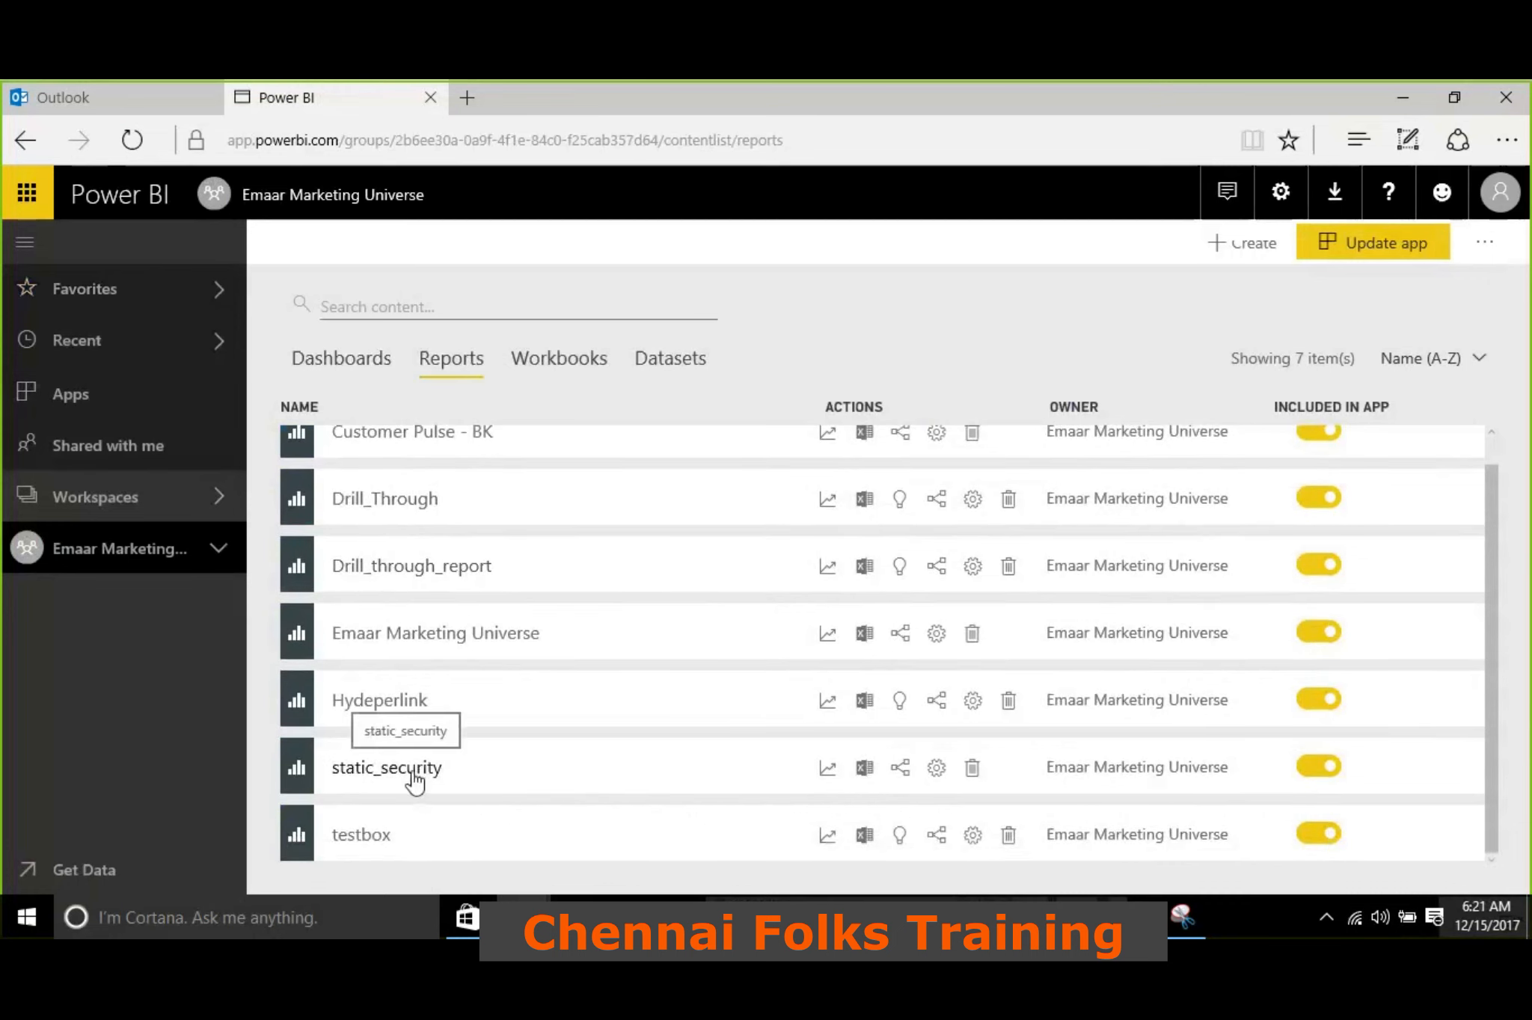
Open the row-level security settings of the static_security dataset in the workspace
click(648, 362)
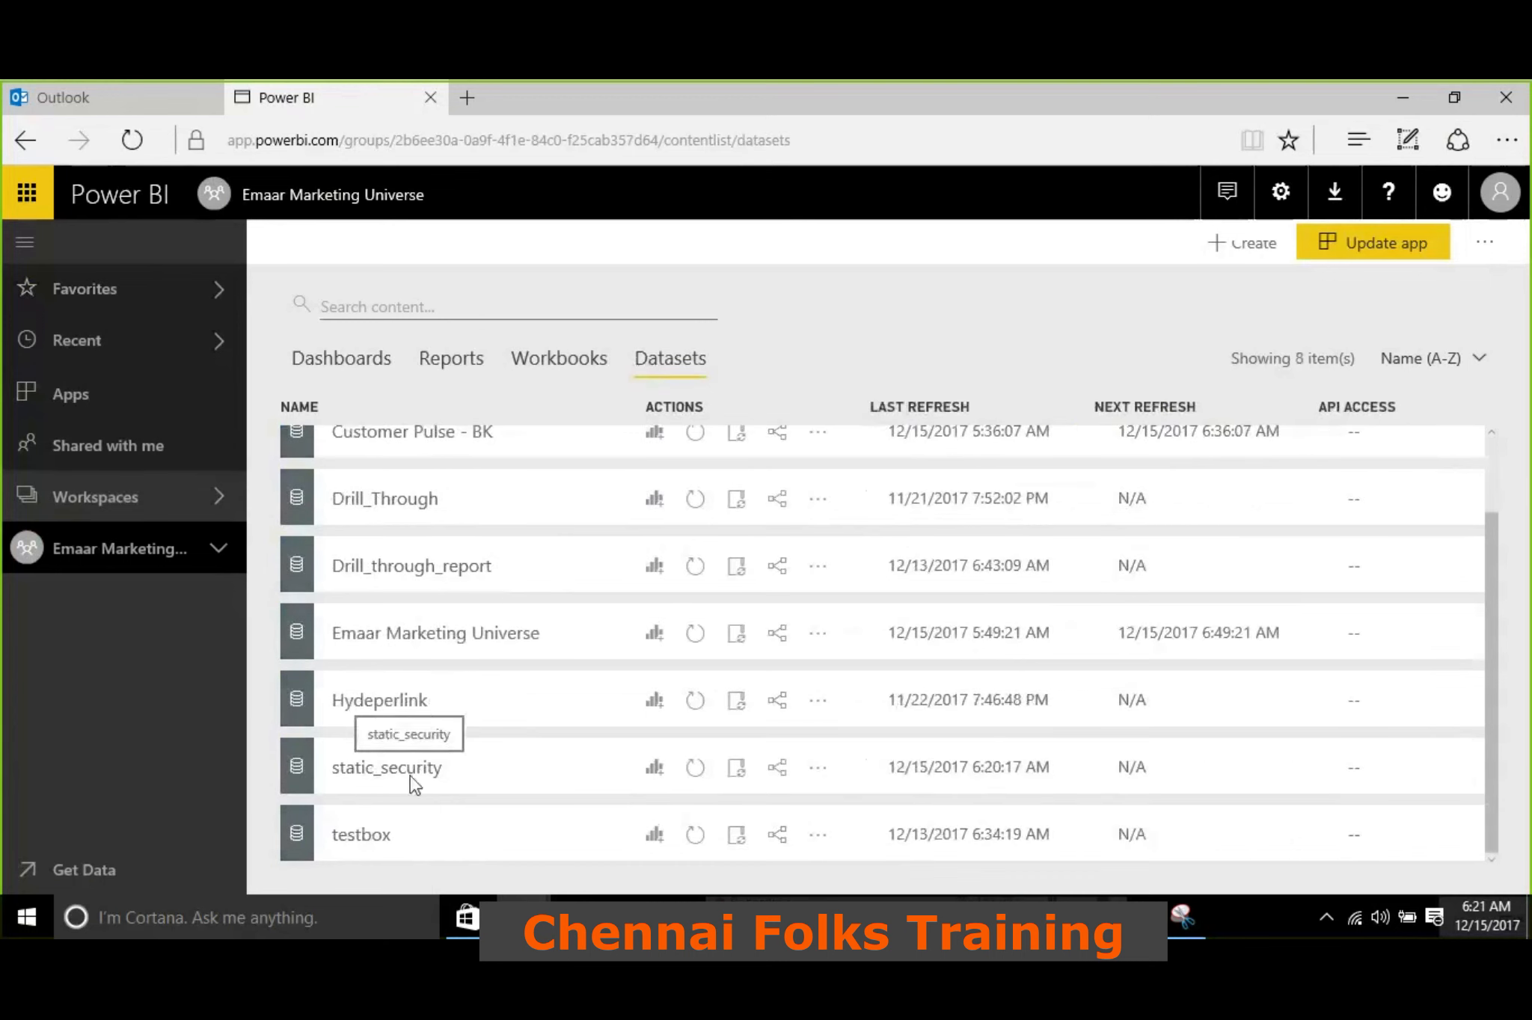
click(819, 768)
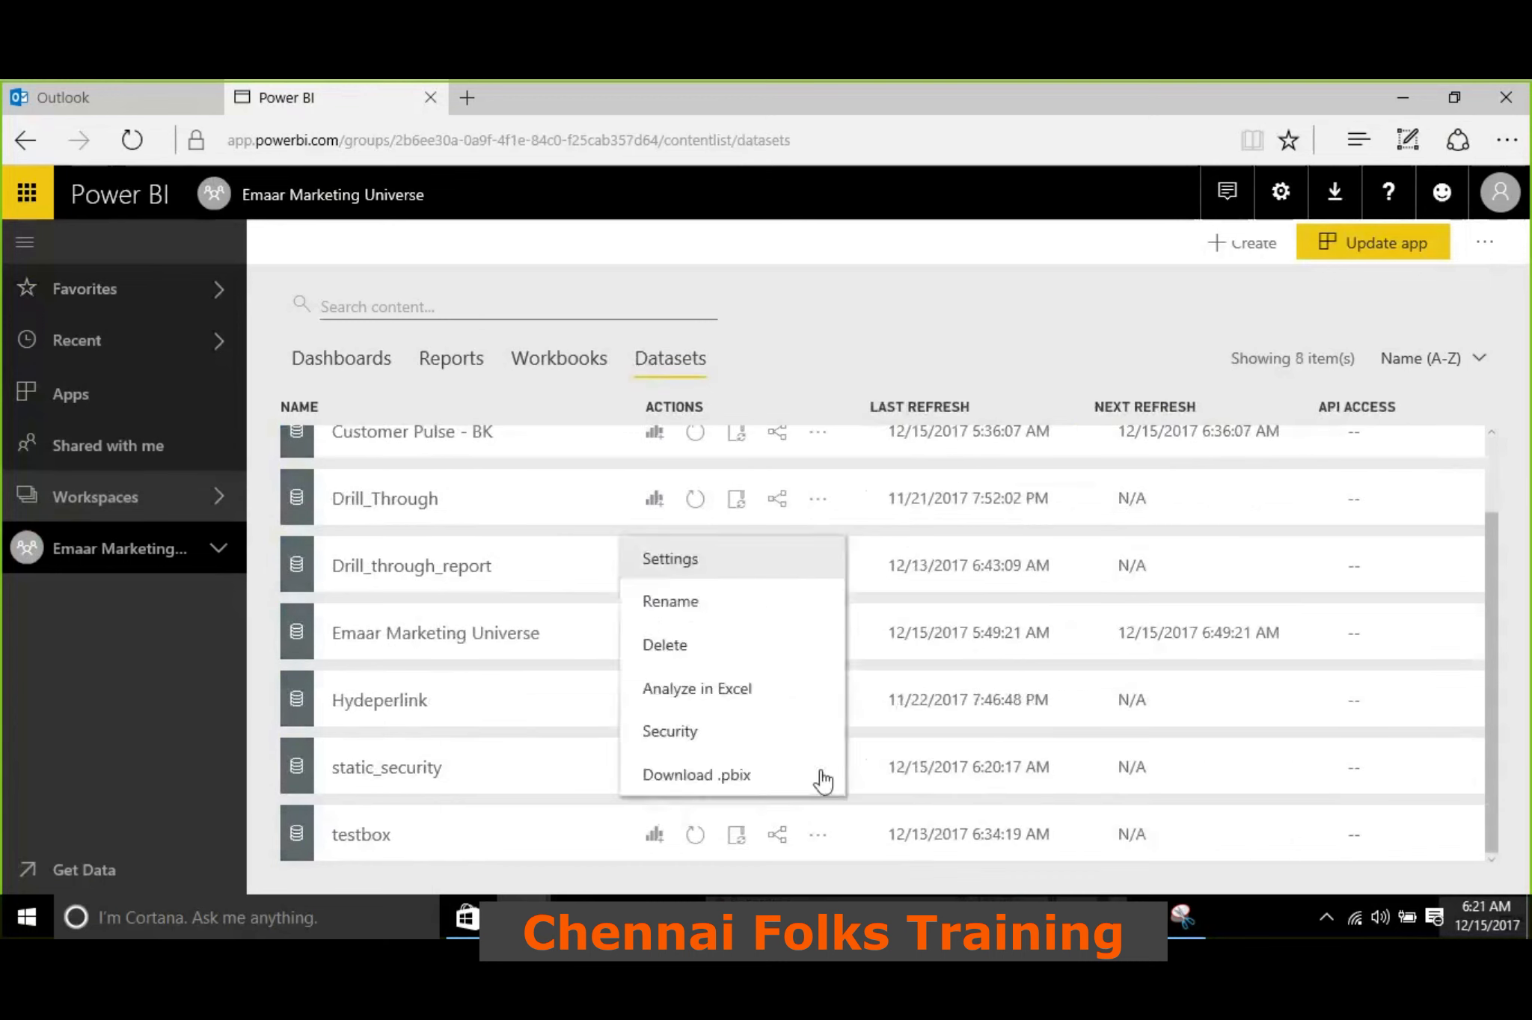
click(704, 734)
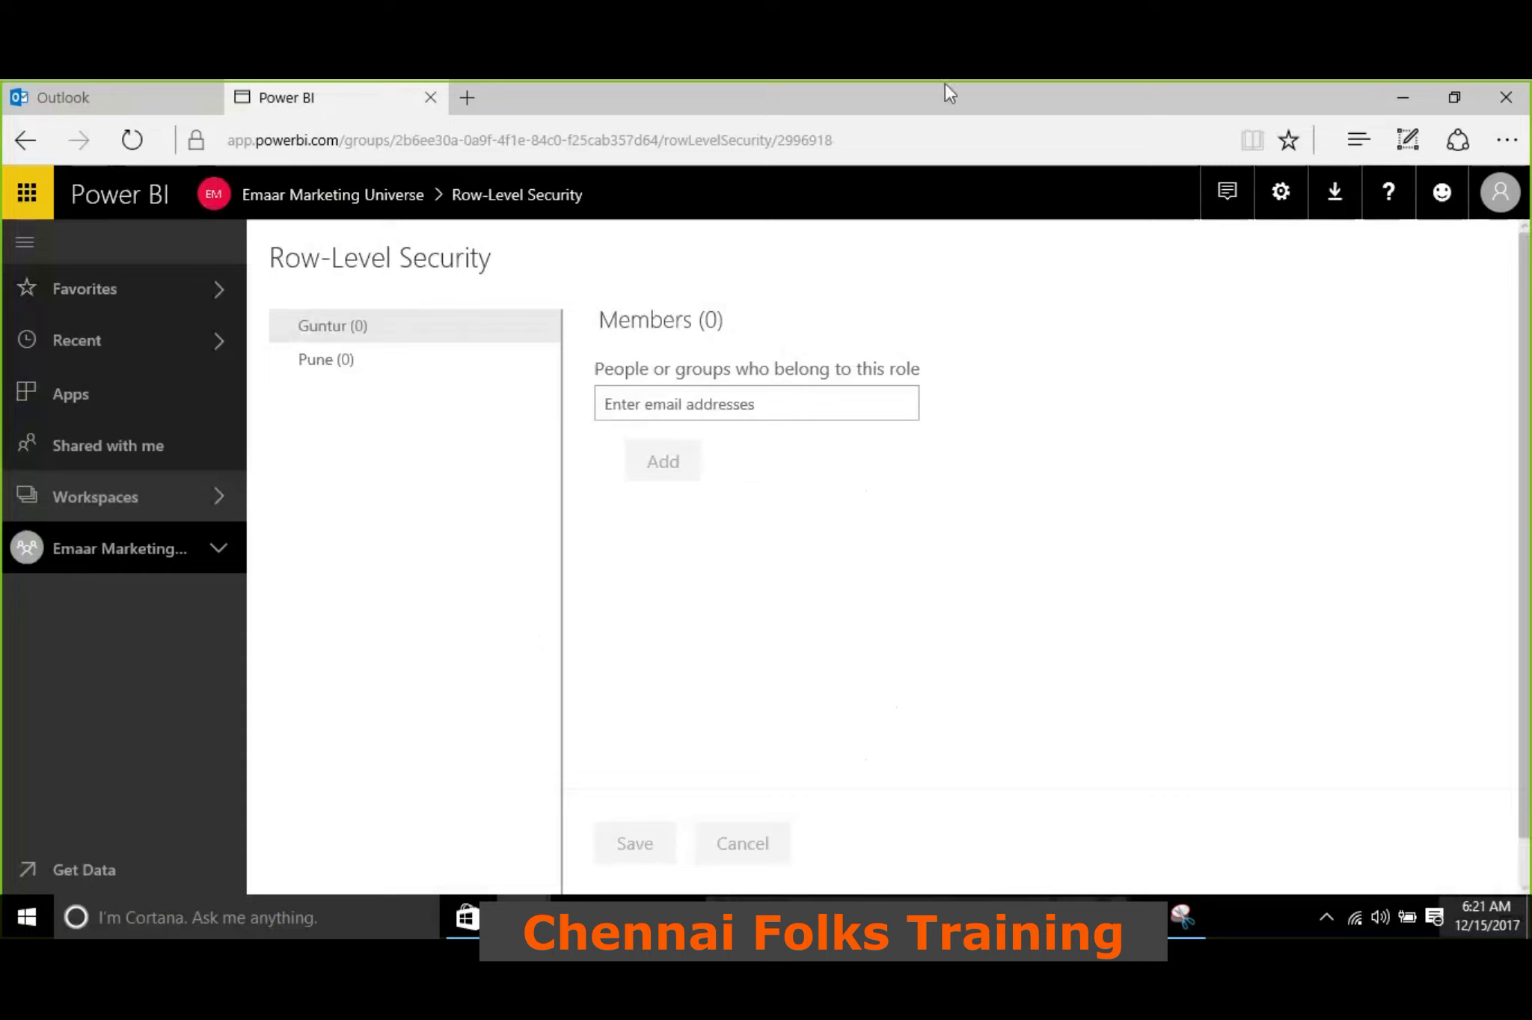
mouse_move(186, 307)
mouse_down()
mouse_move(299, 778)
mouse_move(711, 700)
mouse_move(875, 529)
mouse_move(701, 196)
mouse_move(569, 187)
mouse_up()
drag(395, 248, 174, 321)
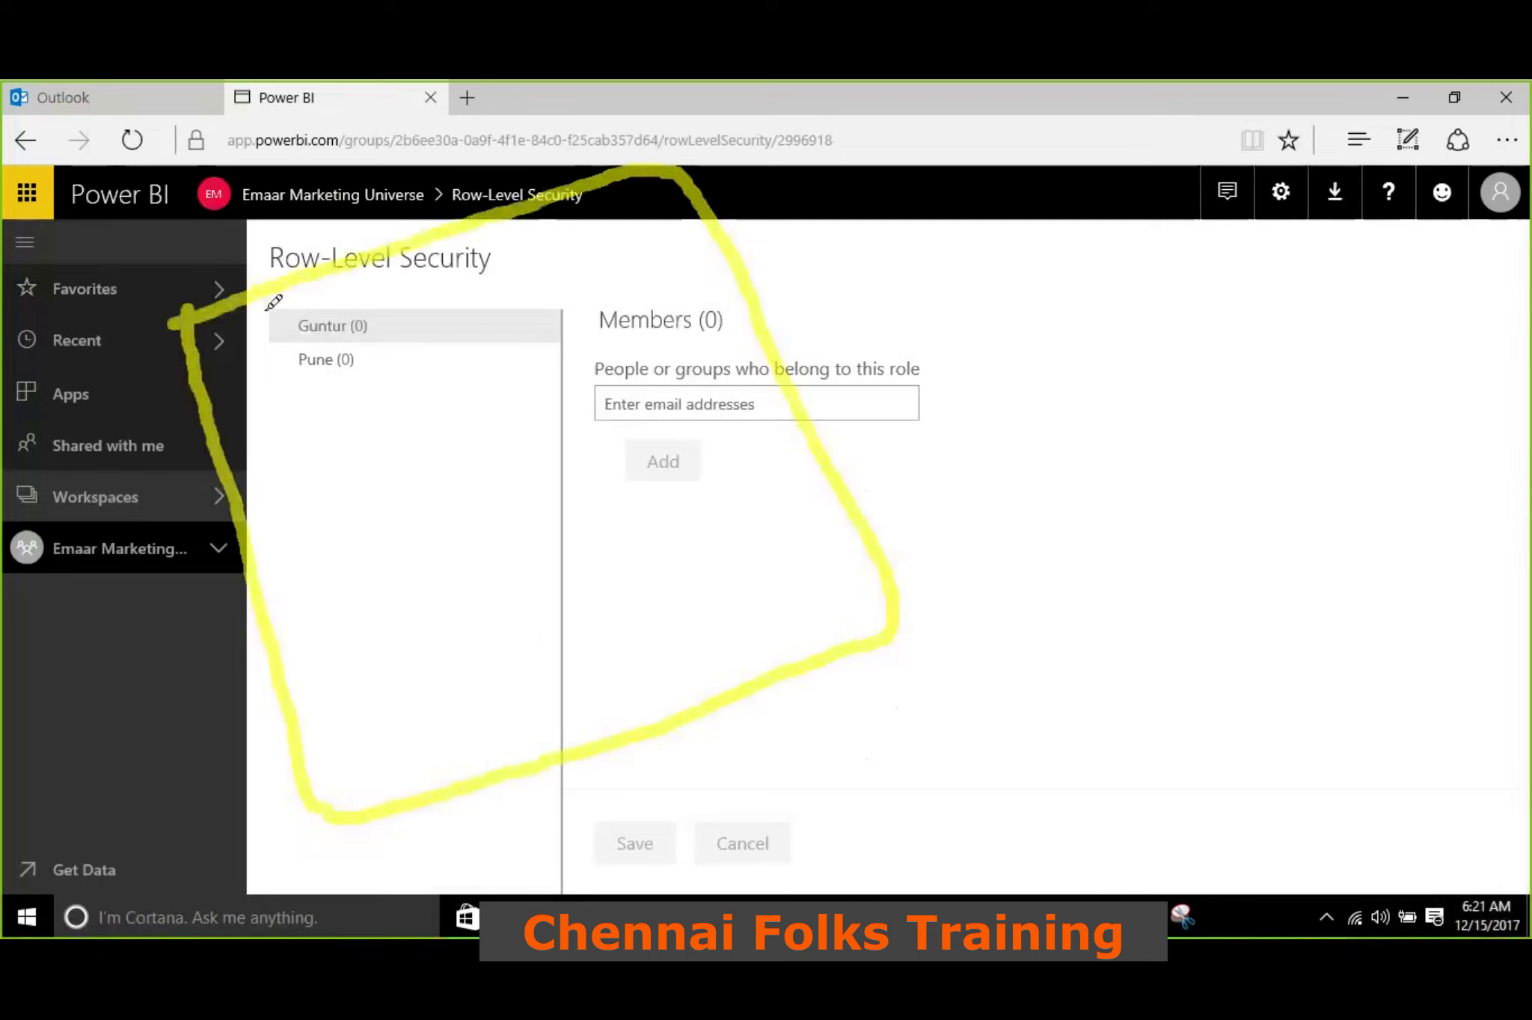
mouse_move(225, 460)
mouse_down()
mouse_move(250, 451)
mouse_move(201, 470)
mouse_move(629, 303)
mouse_move(643, 281)
mouse_up()
drag(300, 649, 738, 464)
mouse_move(352, 284)
mouse_down()
mouse_move(342, 319)
mouse_move(397, 400)
mouse_up()
mouse_move(423, 410)
mouse_down()
mouse_move(434, 438)
mouse_move(485, 414)
mouse_move(447, 464)
mouse_up()
drag(537, 591, 543, 662)
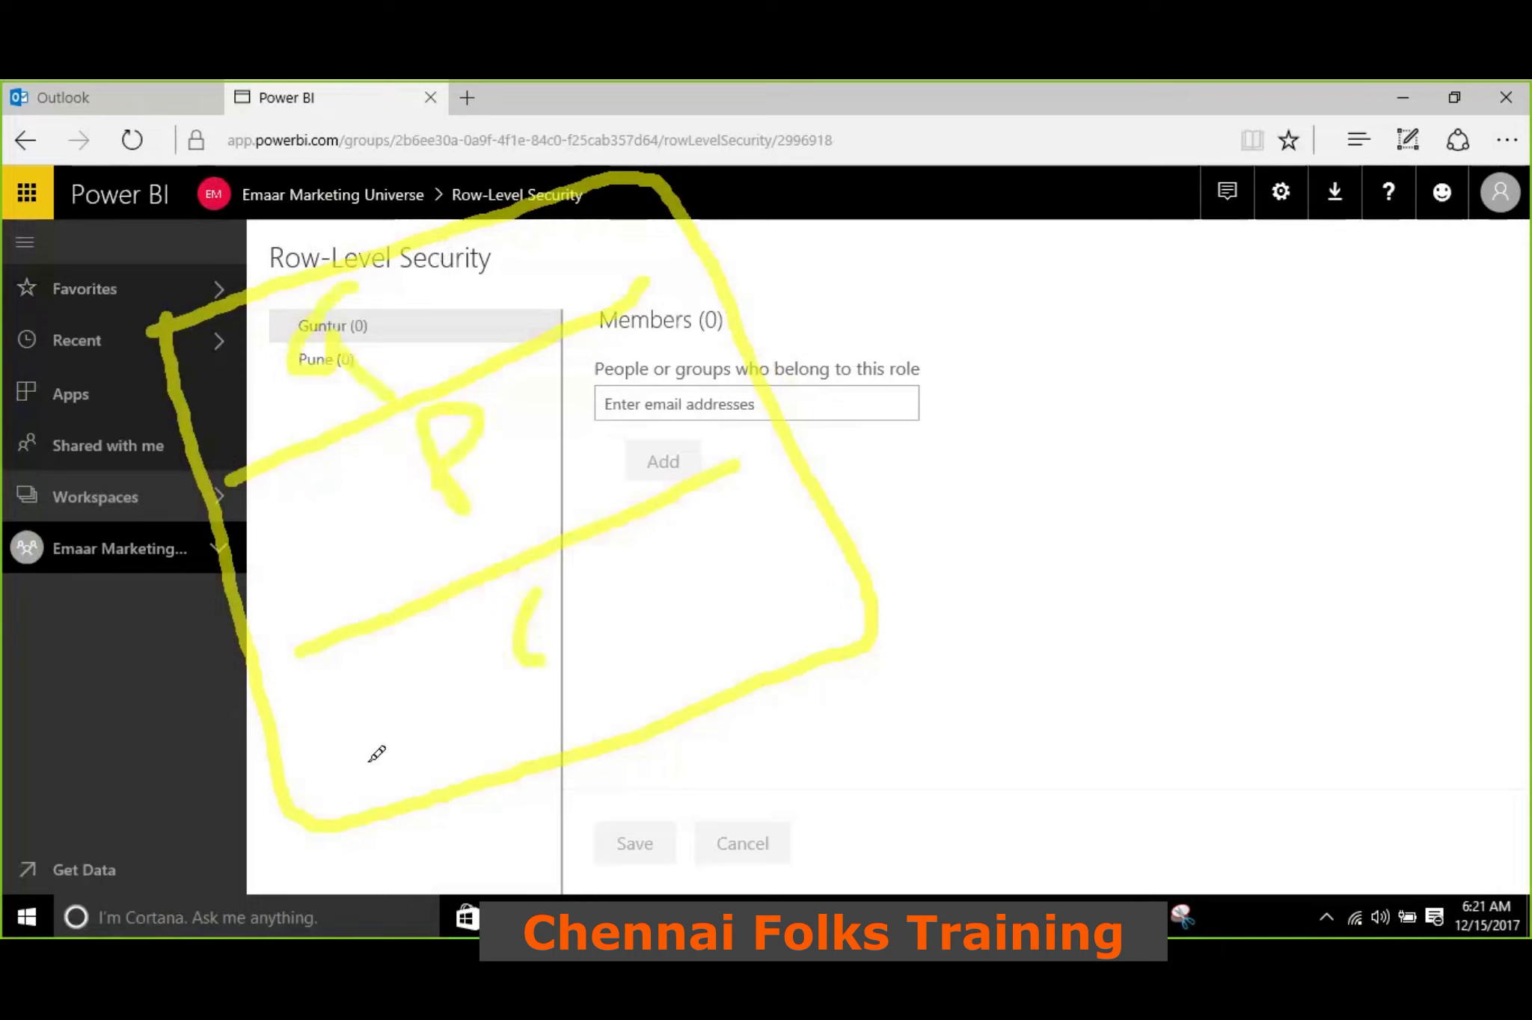
drag(346, 770, 793, 578)
drag(574, 699, 605, 682)
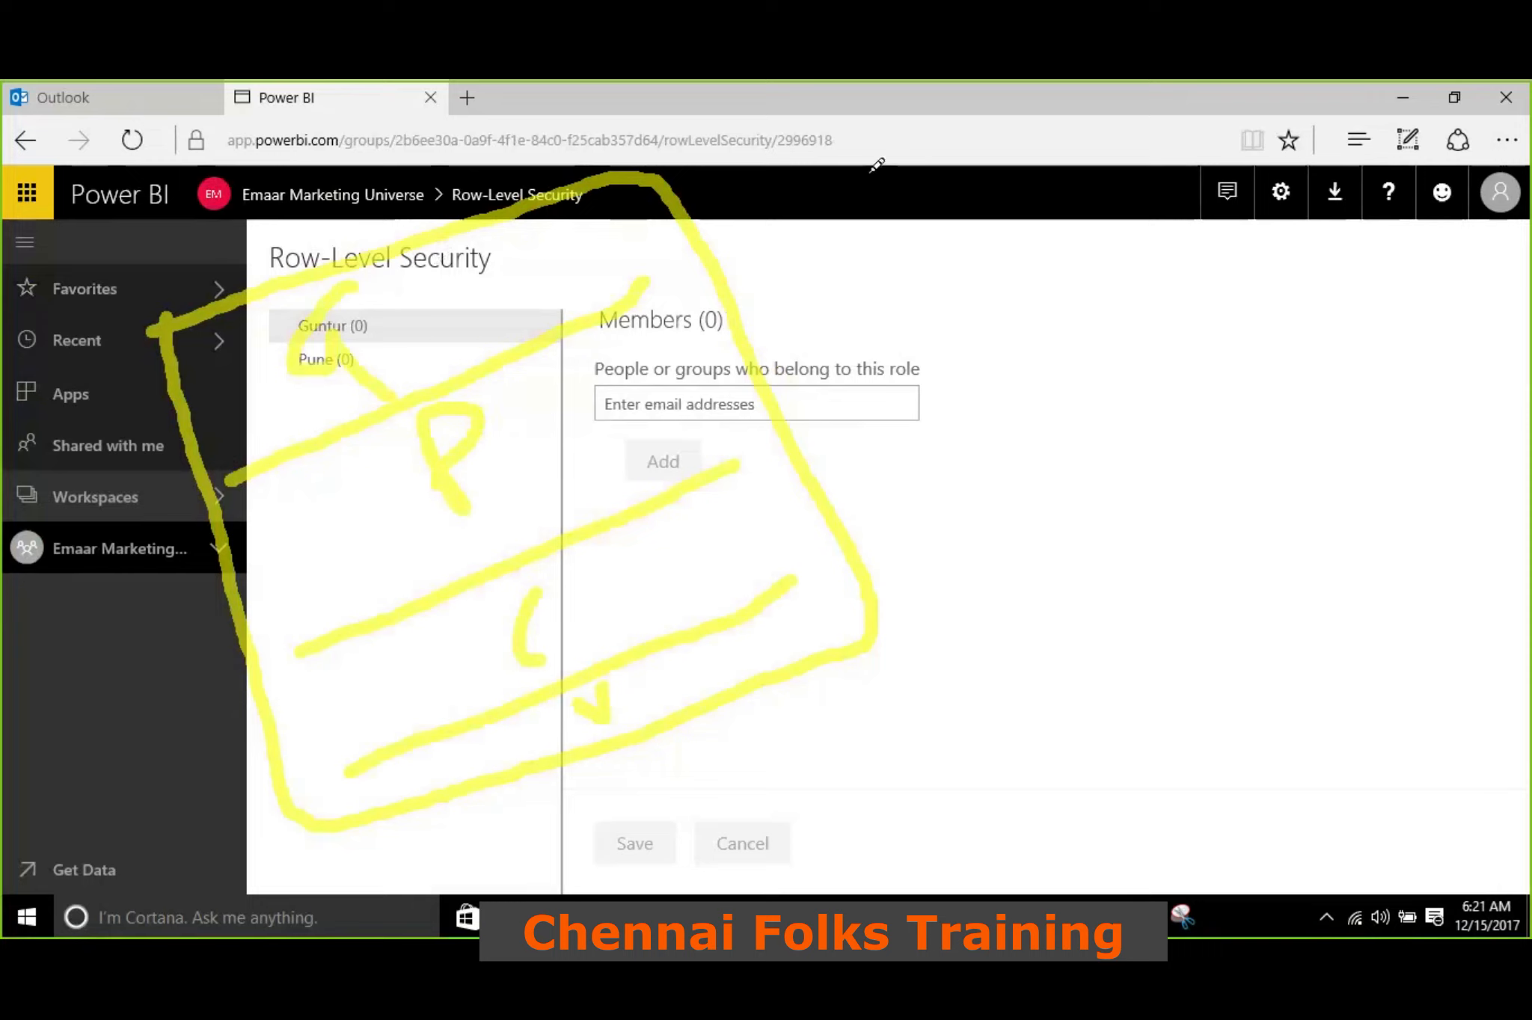
mouse_move(905, 134)
mouse_down()
mouse_move(729, 190)
mouse_move(789, 216)
mouse_up()
mouse_move(919, 114)
mouse_down()
mouse_move(951, 194)
mouse_move(1083, 151)
mouse_move(1045, 81)
mouse_move(923, 112)
mouse_move(986, 153)
mouse_up()
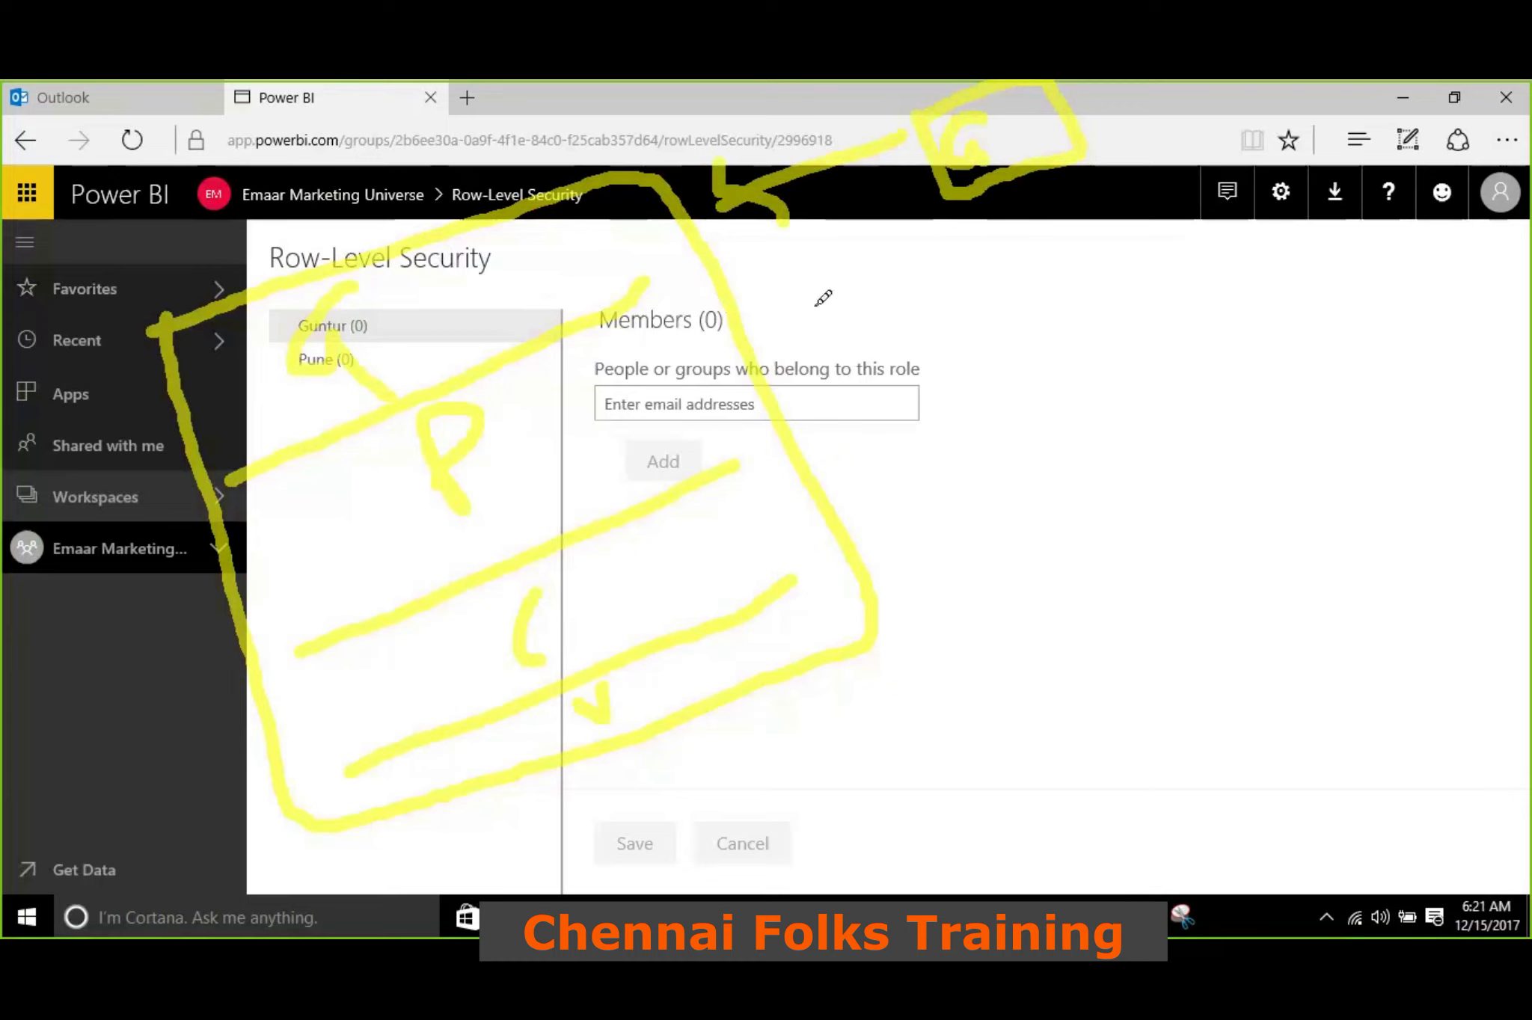
drag(944, 302, 791, 380)
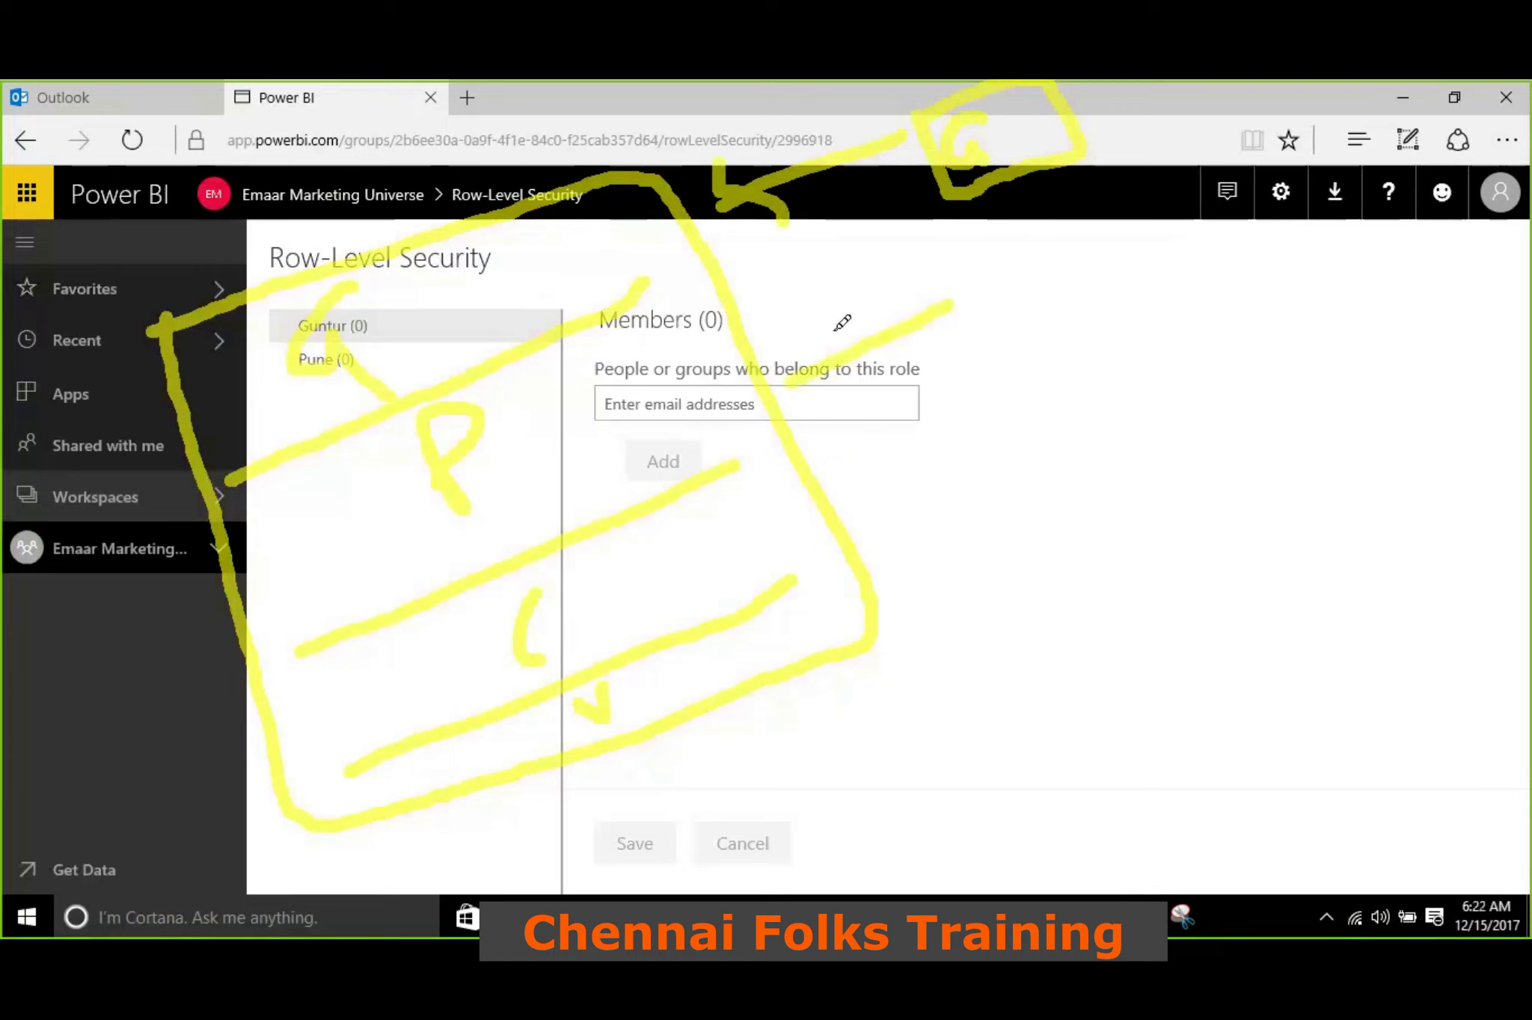
mouse_move(841, 323)
mouse_down()
mouse_move(816, 371)
mouse_move(871, 402)
mouse_up()
mouse_move(961, 278)
mouse_down()
mouse_move(1101, 300)
mouse_move(1111, 233)
mouse_move(988, 262)
mouse_move(1025, 274)
mouse_move(1020, 308)
mouse_move(1032, 283)
mouse_up()
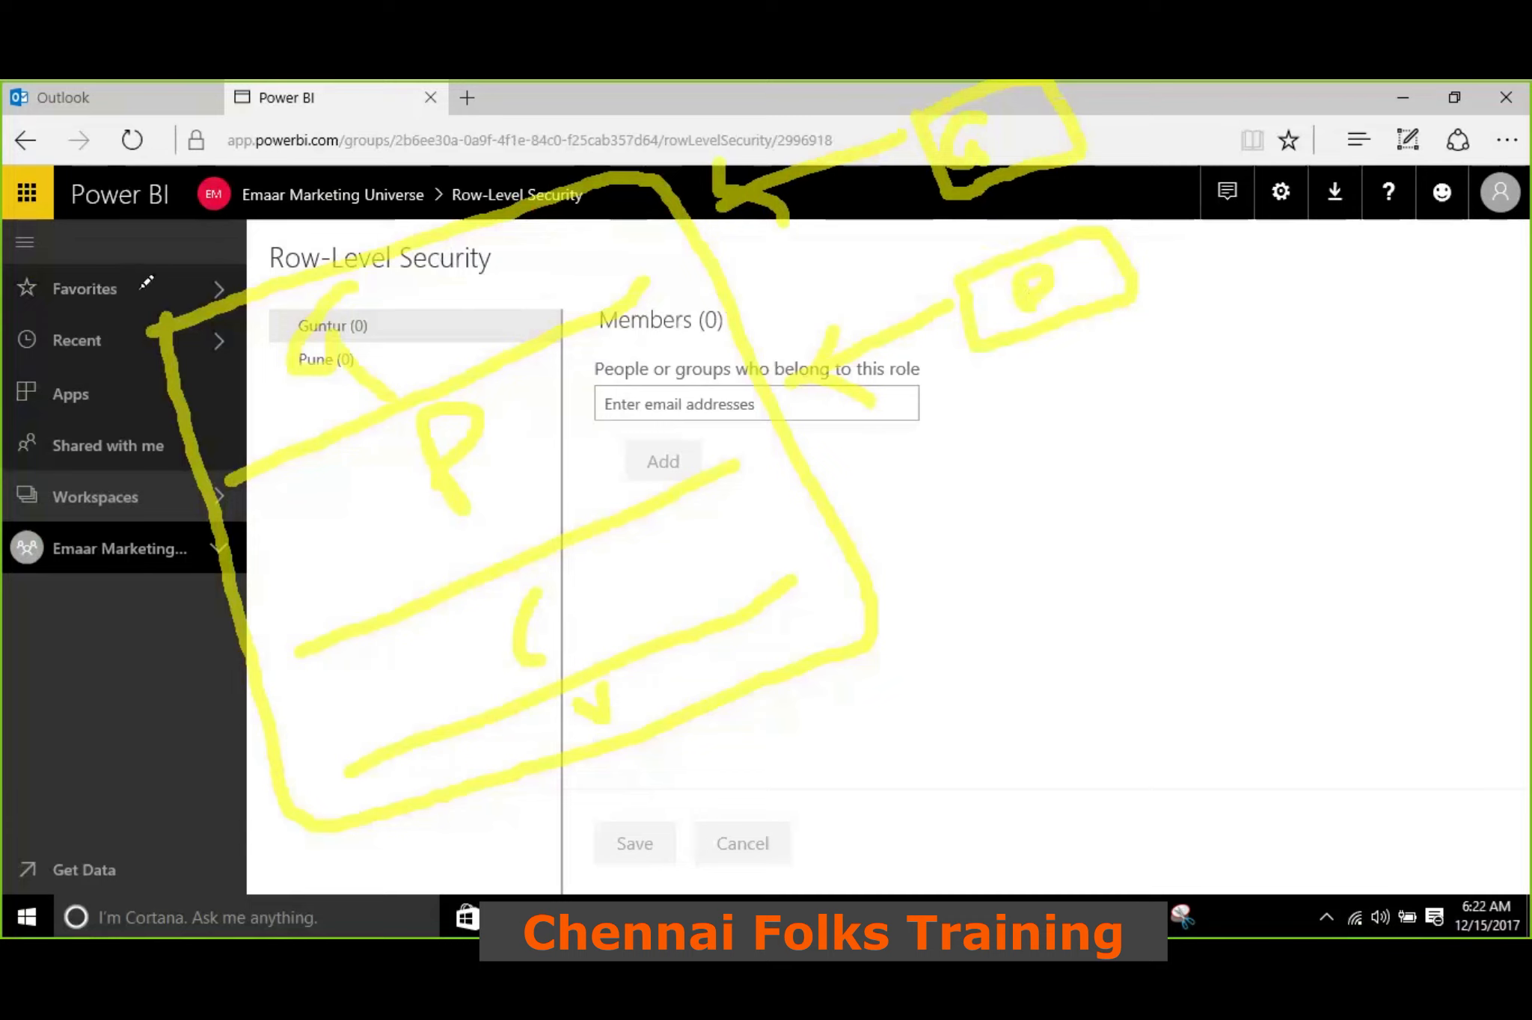
mouse_move(1381, 296)
mouse_down()
mouse_move(1315, 123)
mouse_move(1101, 113)
mouse_move(1118, 92)
mouse_move(1159, 159)
mouse_up()
mouse_move(1333, 336)
mouse_down()
mouse_move(1370, 329)
mouse_move(1426, 378)
mouse_up()
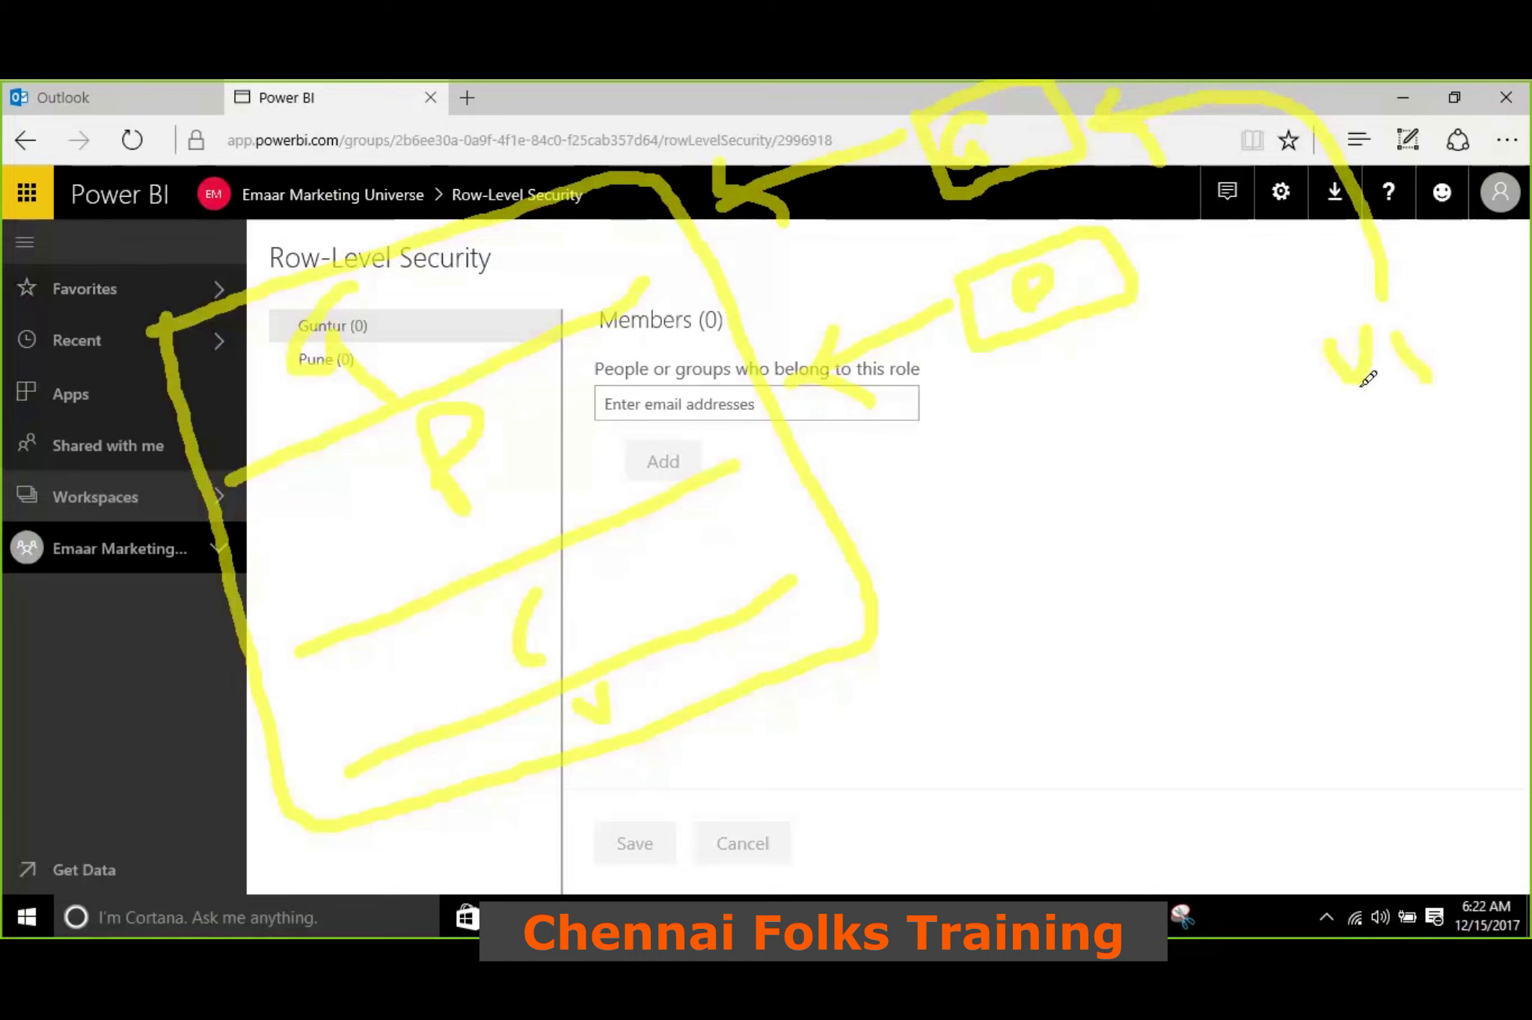
mouse_move(1368, 300)
mouse_down()
mouse_move(1368, 273)
mouse_move(1196, 159)
mouse_move(1087, 160)
mouse_move(1107, 175)
mouse_up()
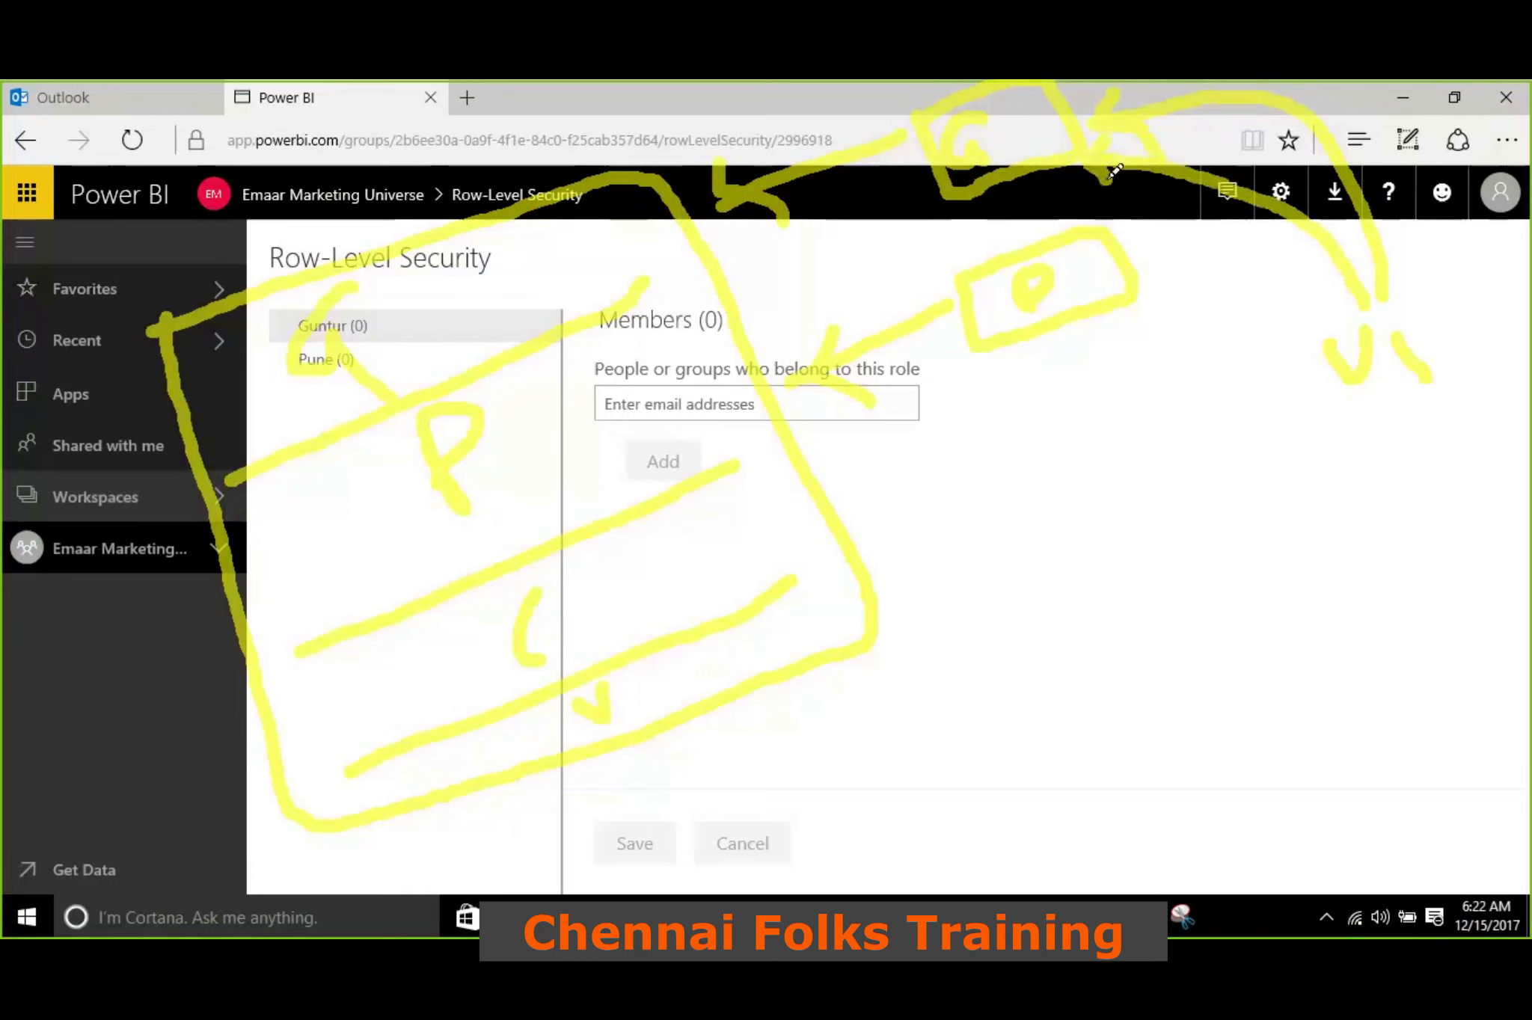
drag(1380, 410, 1526, 418)
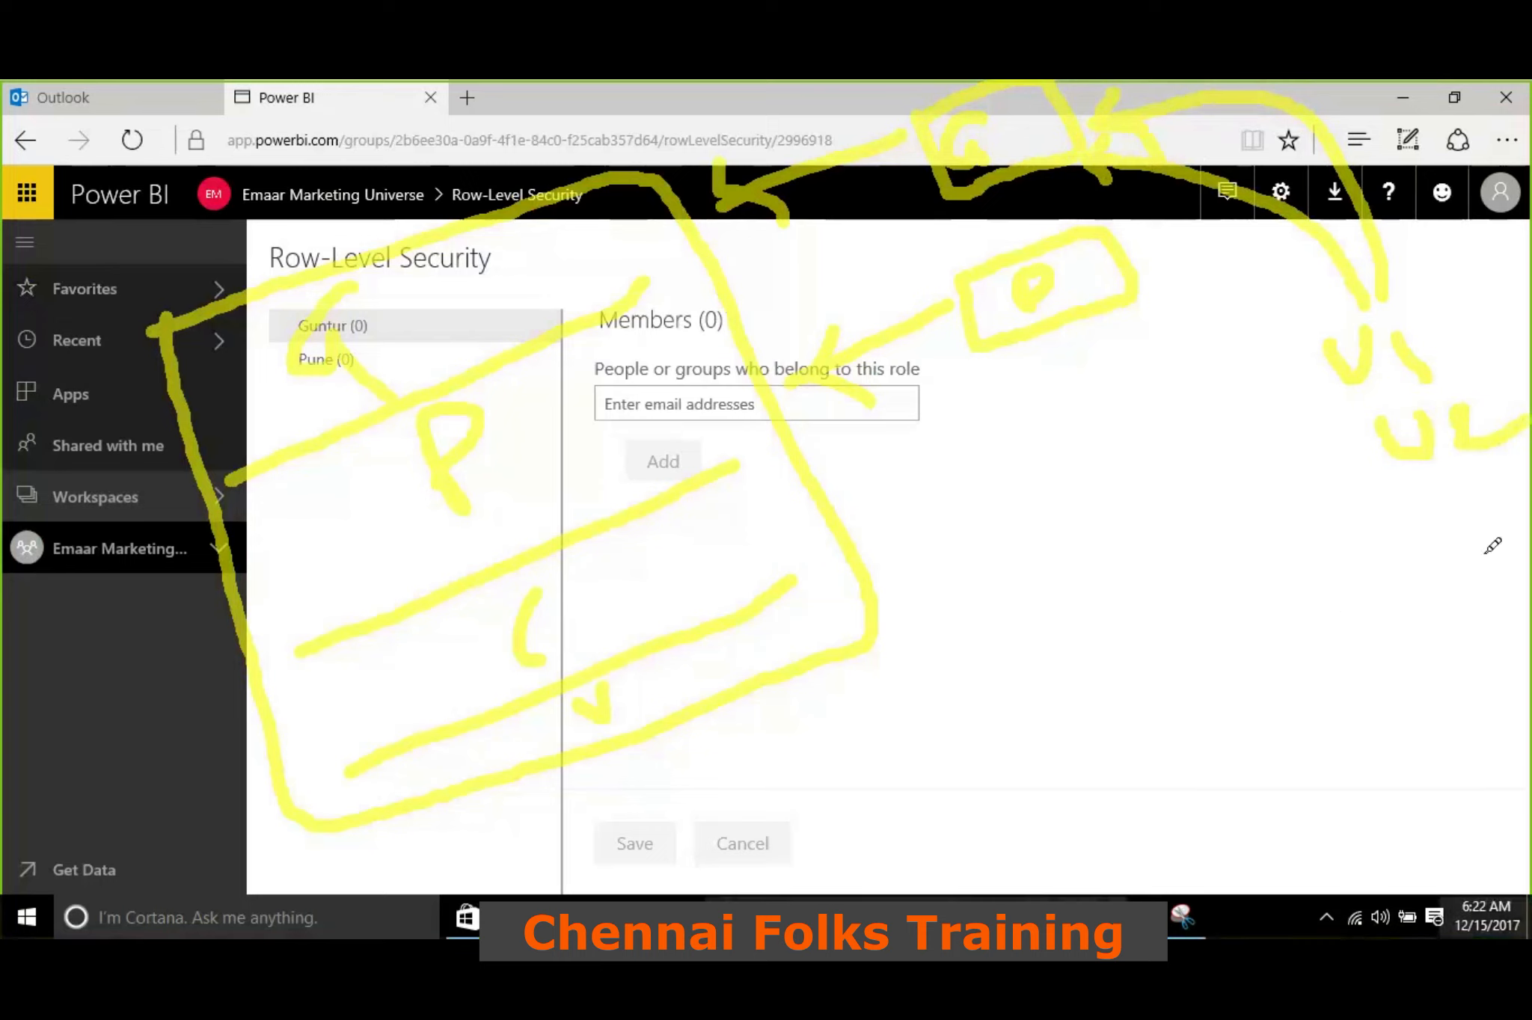
mouse_move(1417, 484)
mouse_down()
mouse_move(1432, 516)
mouse_move(1457, 493)
mouse_move(1518, 519)
mouse_move(1488, 565)
mouse_up()
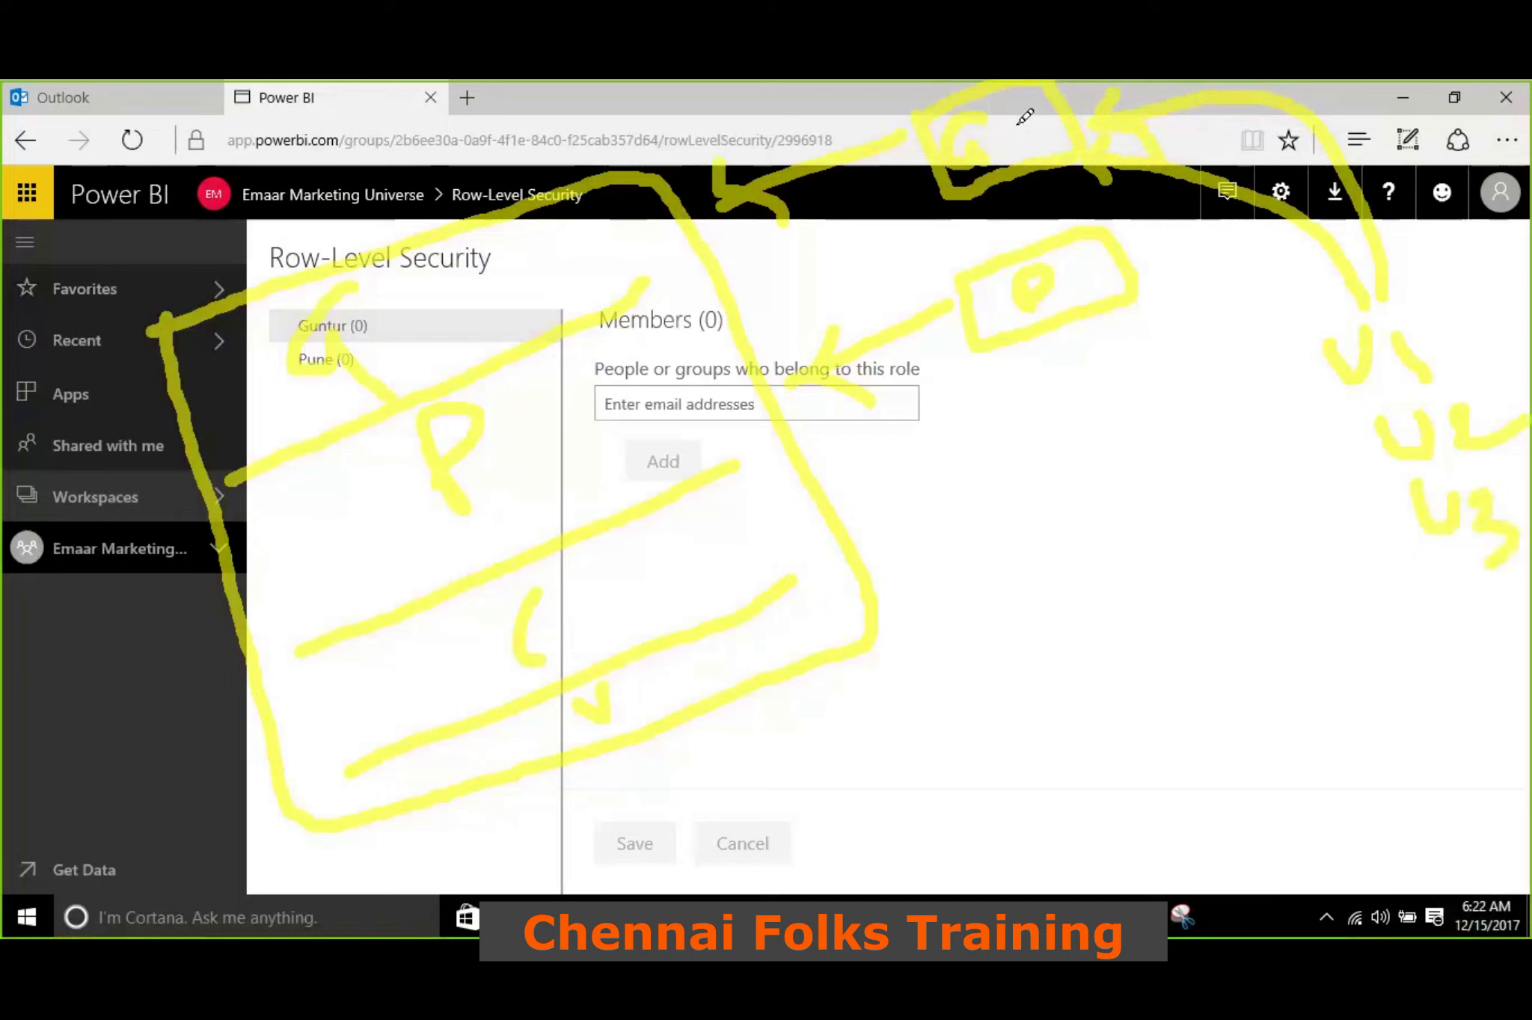
mouse_move(1316, 308)
mouse_down()
mouse_move(1331, 335)
mouse_move(1145, 263)
mouse_move(1186, 289)
mouse_up()
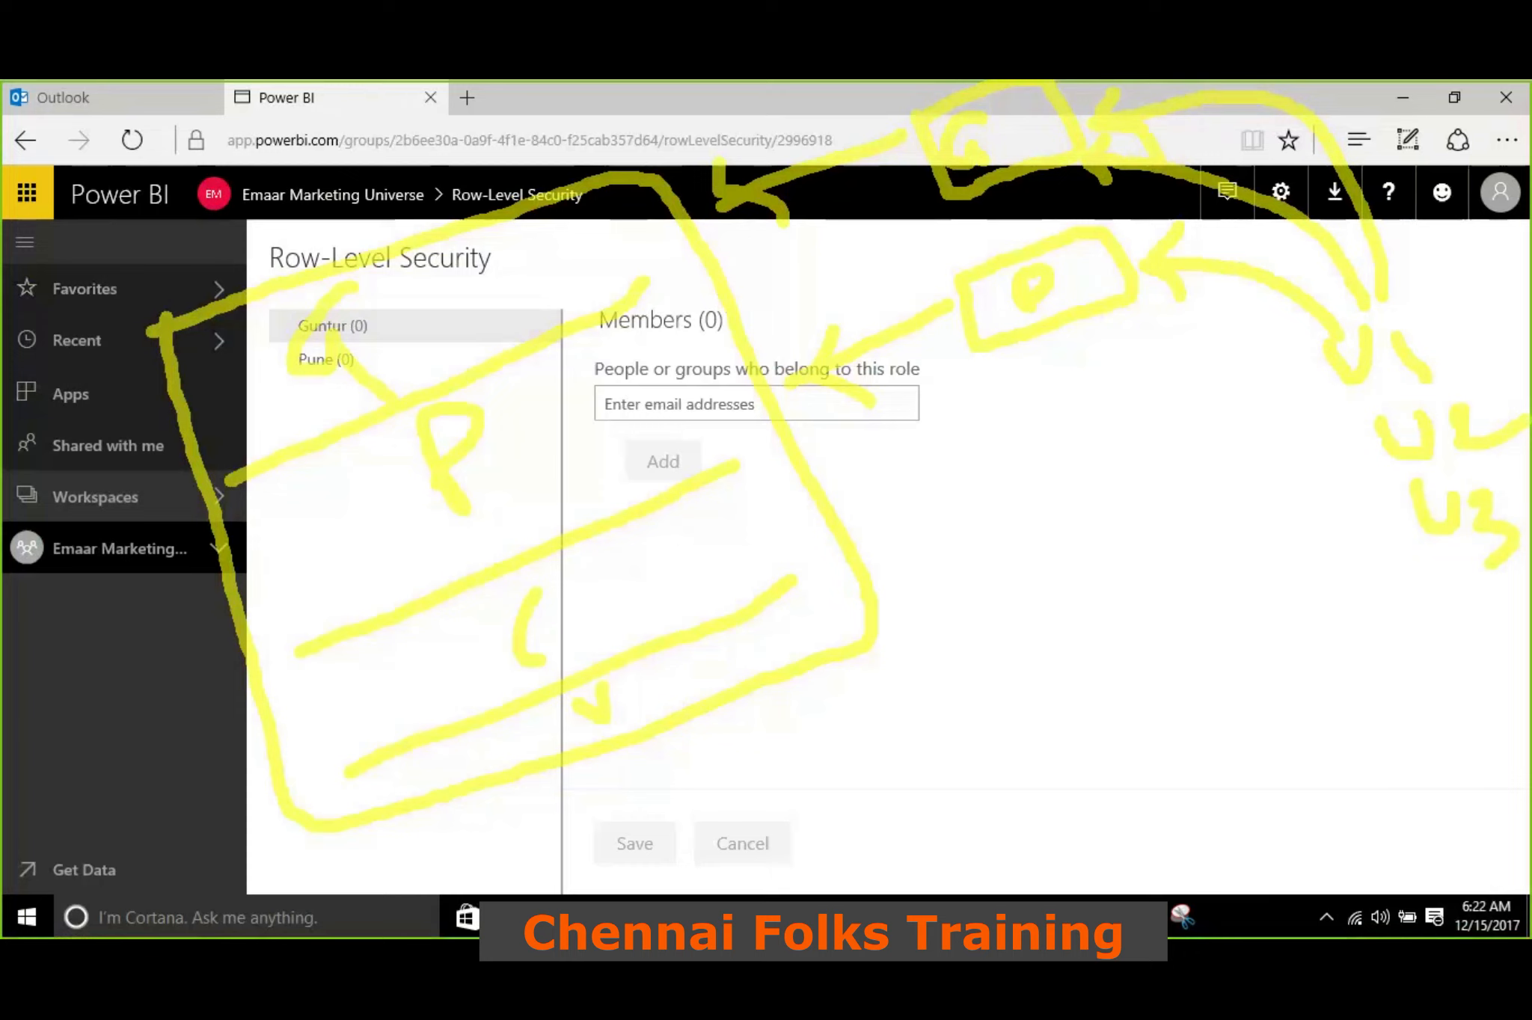
drag(1098, 171, 1121, 512)
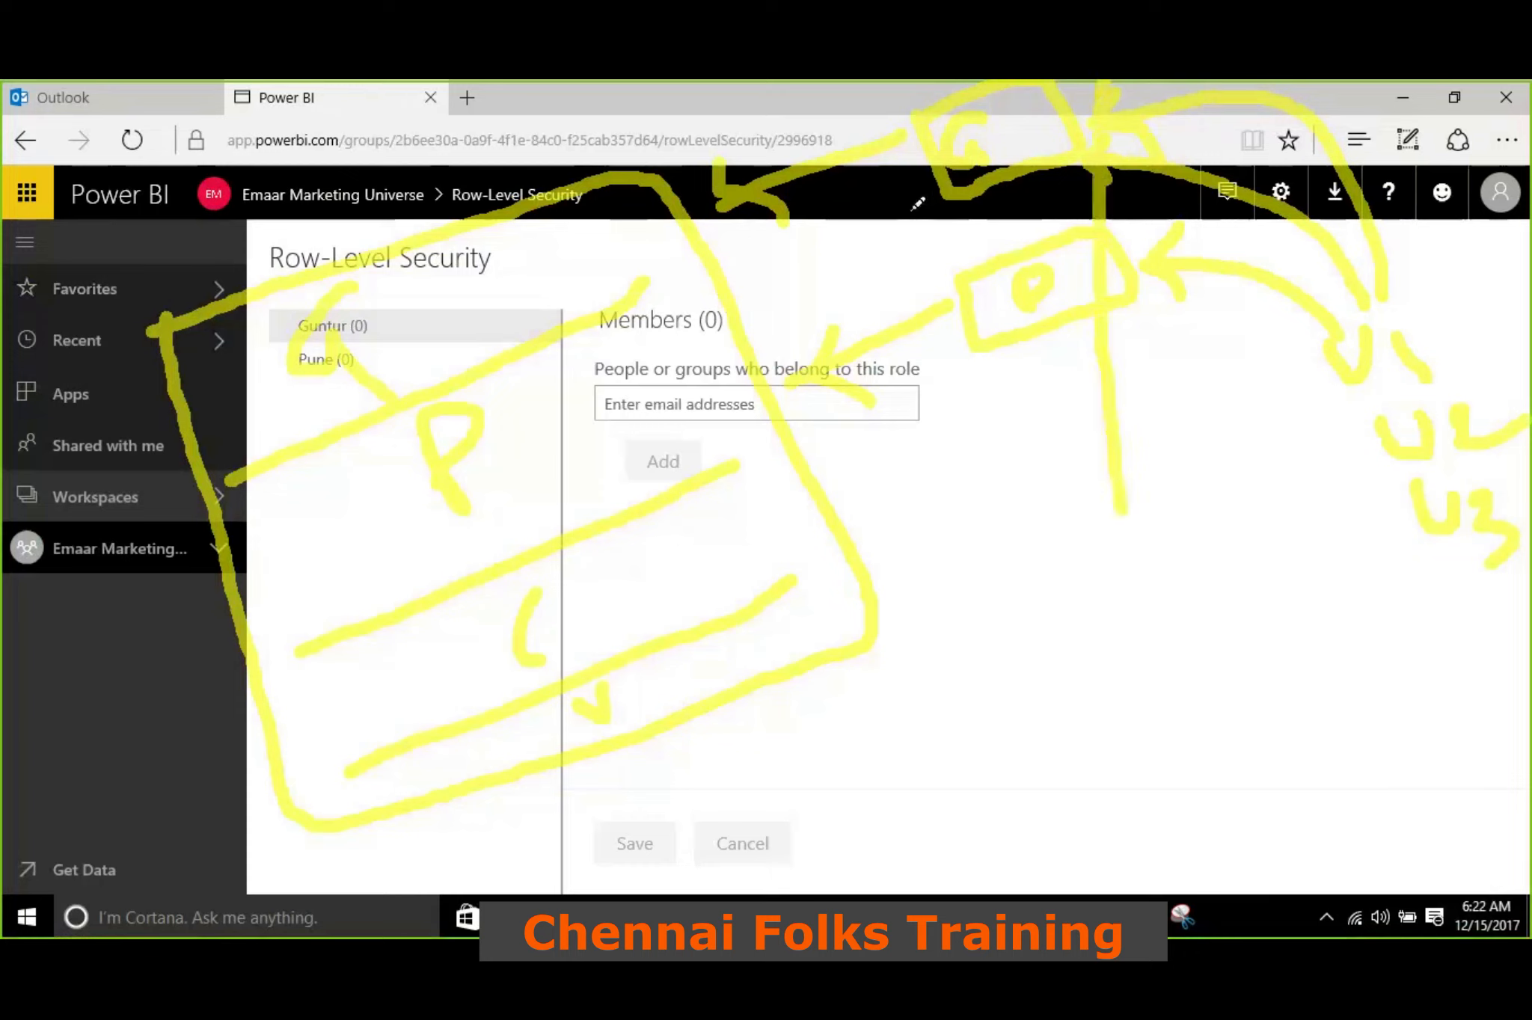
drag(898, 187, 931, 166)
drag(936, 335, 965, 320)
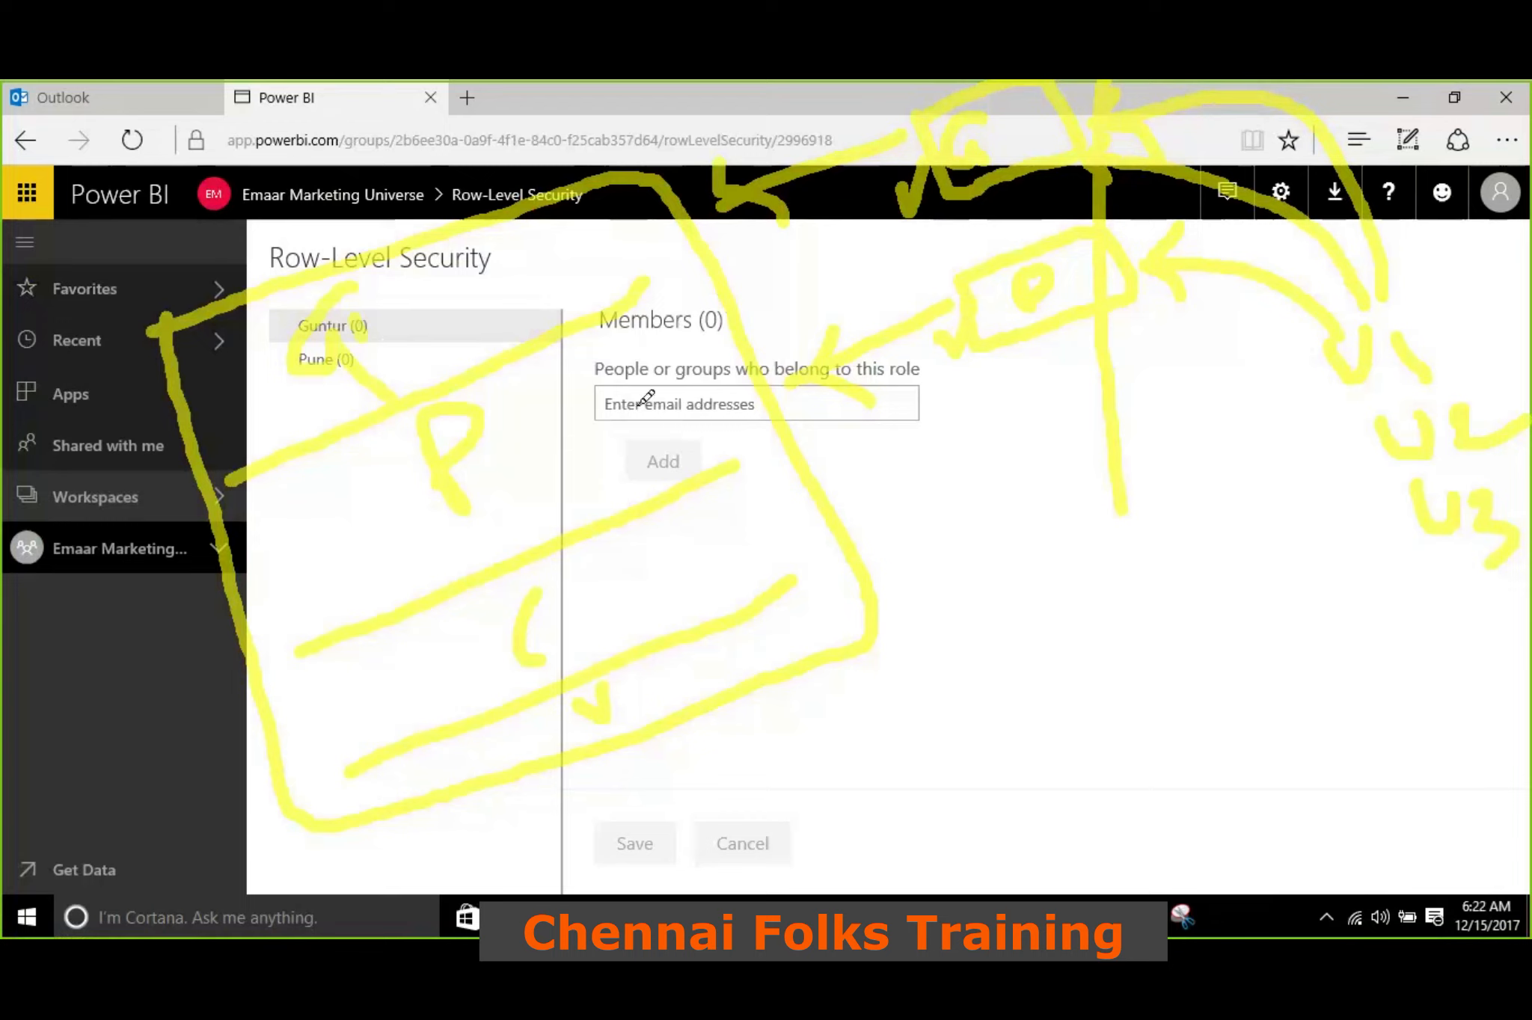
drag(625, 404, 727, 404)
mouse_move(721, 461)
mouse_down()
mouse_move(696, 537)
mouse_move(729, 434)
mouse_up()
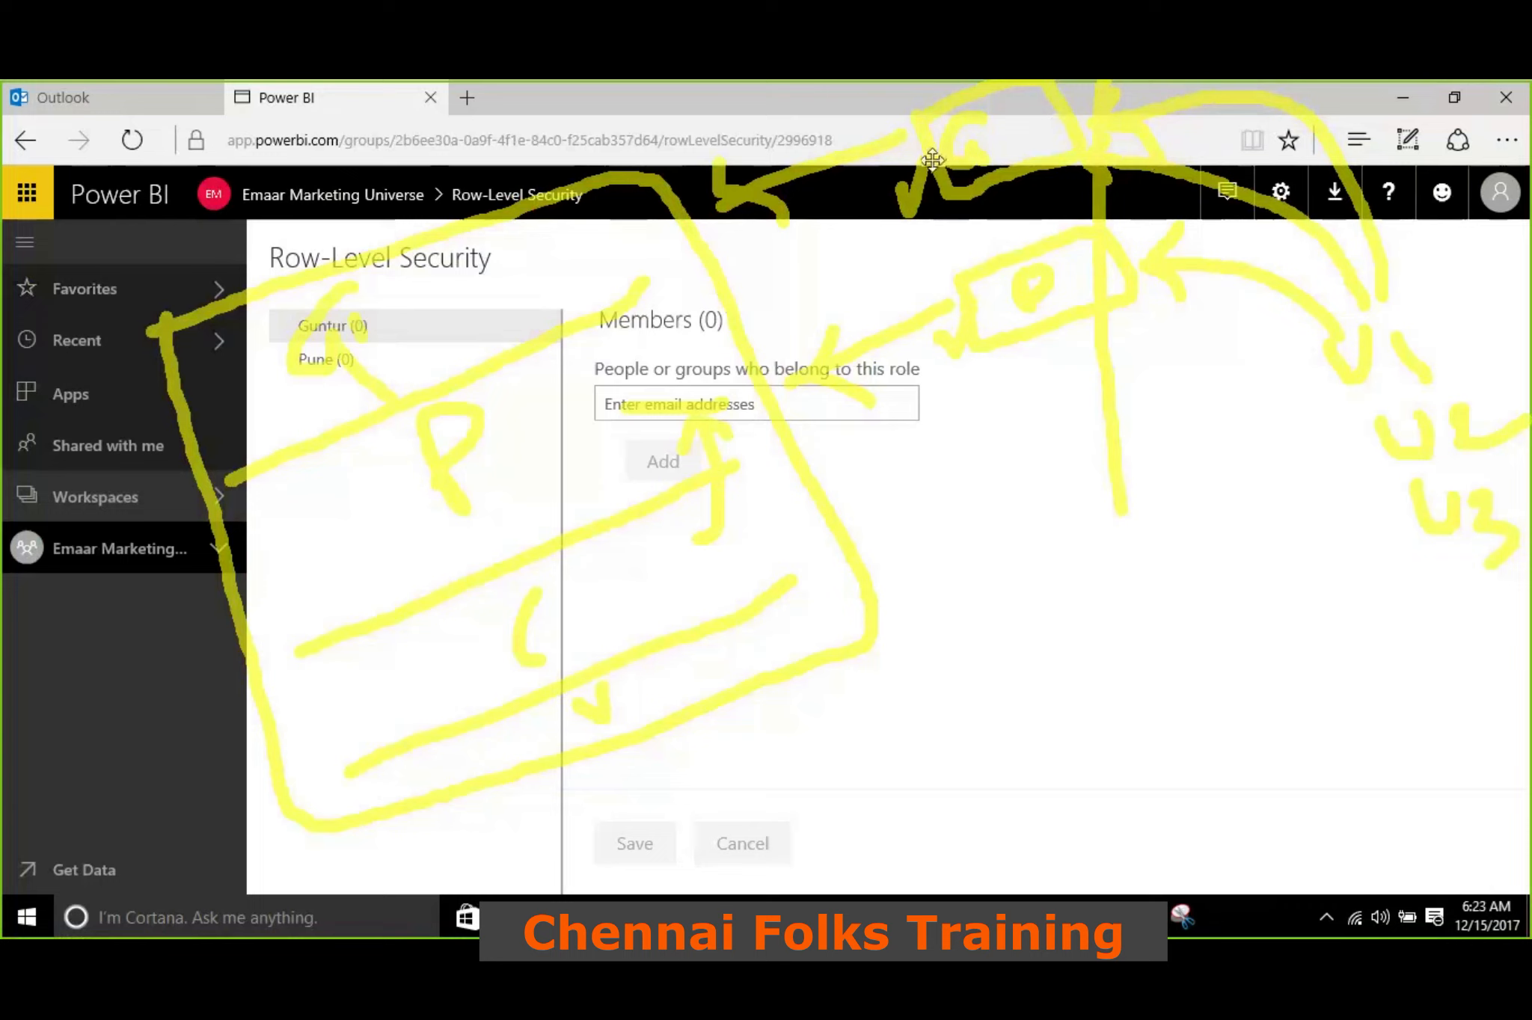
drag(1024, 118, 1071, 141)
drag(1074, 114, 1152, 83)
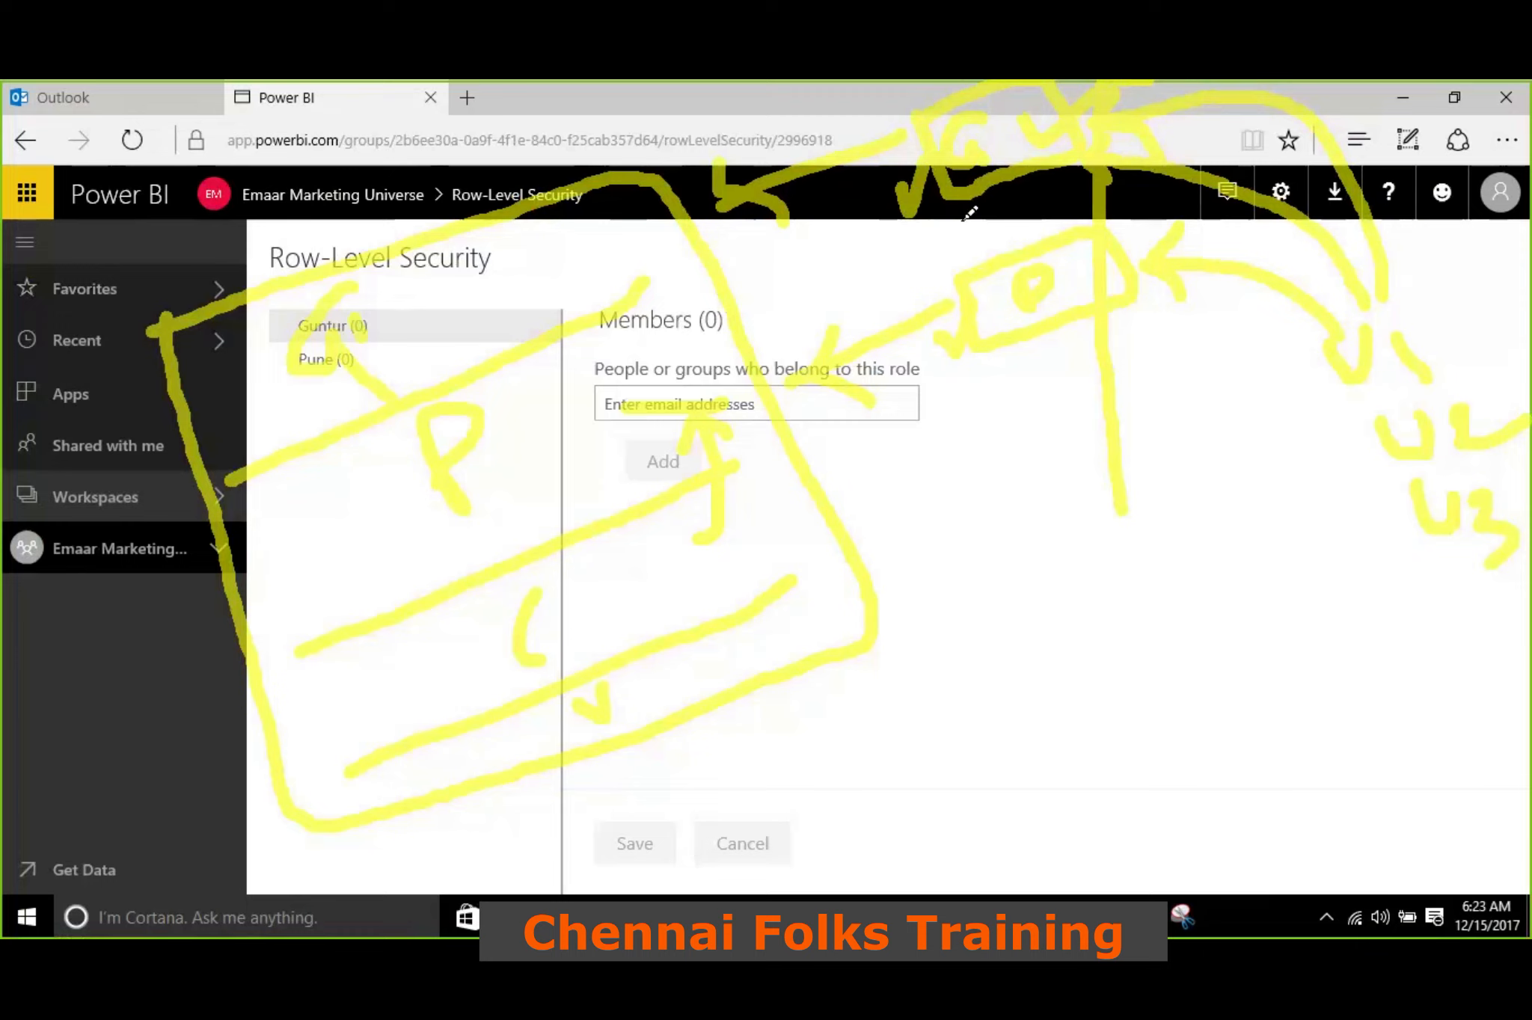
click(1189, 100)
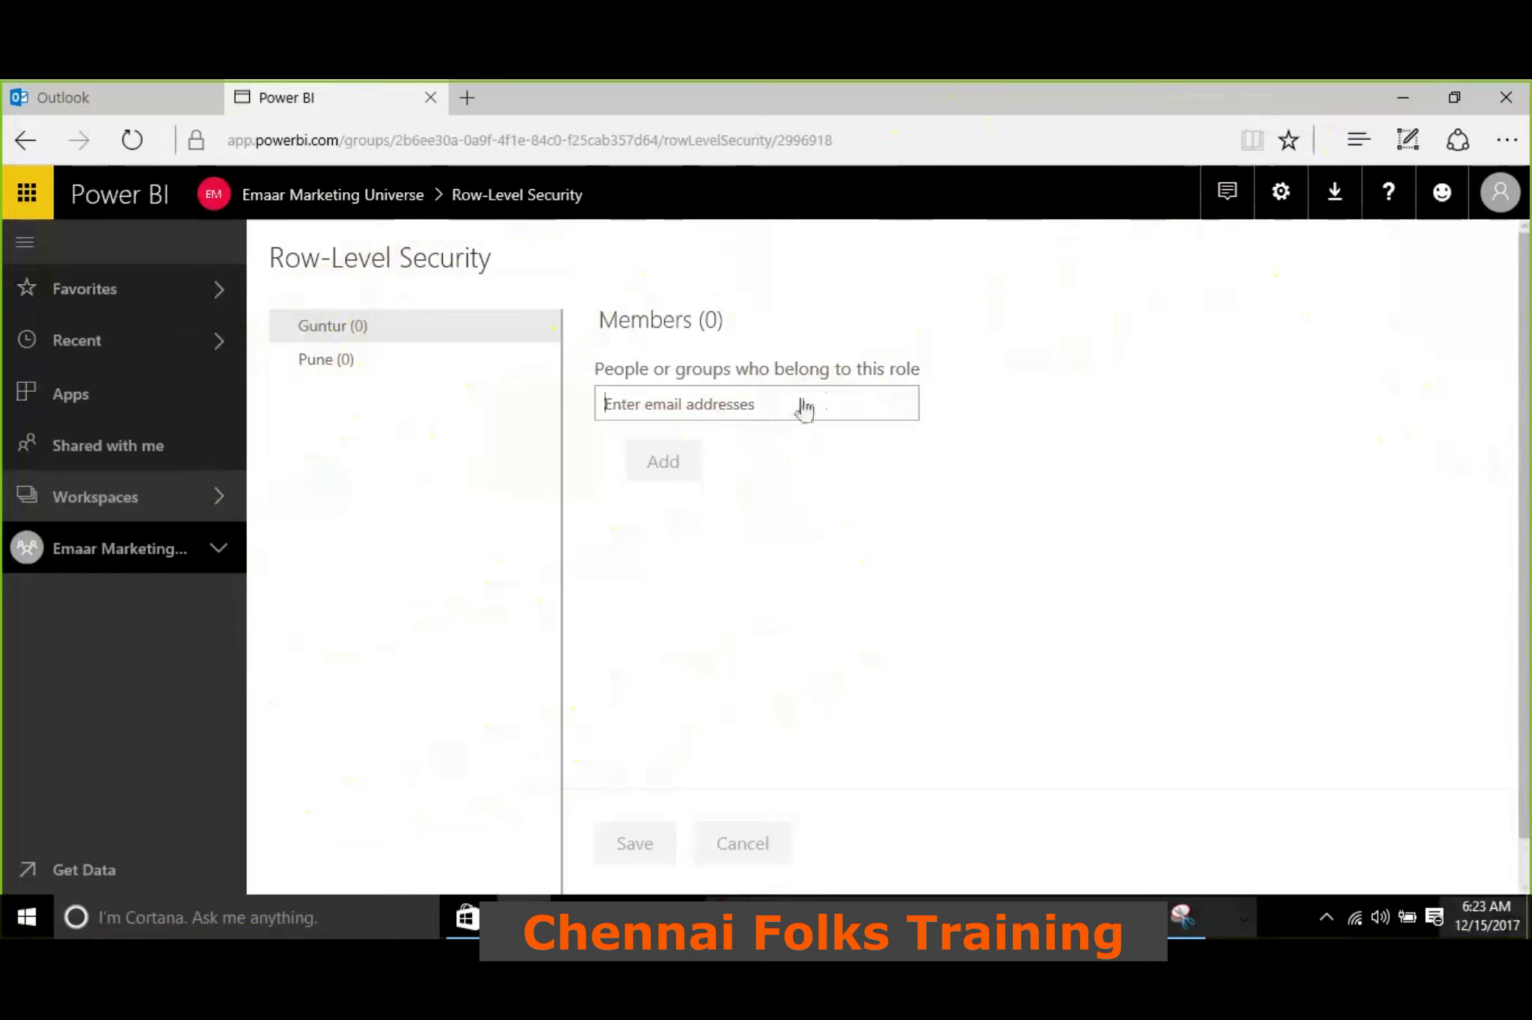
Select the Pune role, look up a person by first name as a possible member, and clear the entry
click(354, 369)
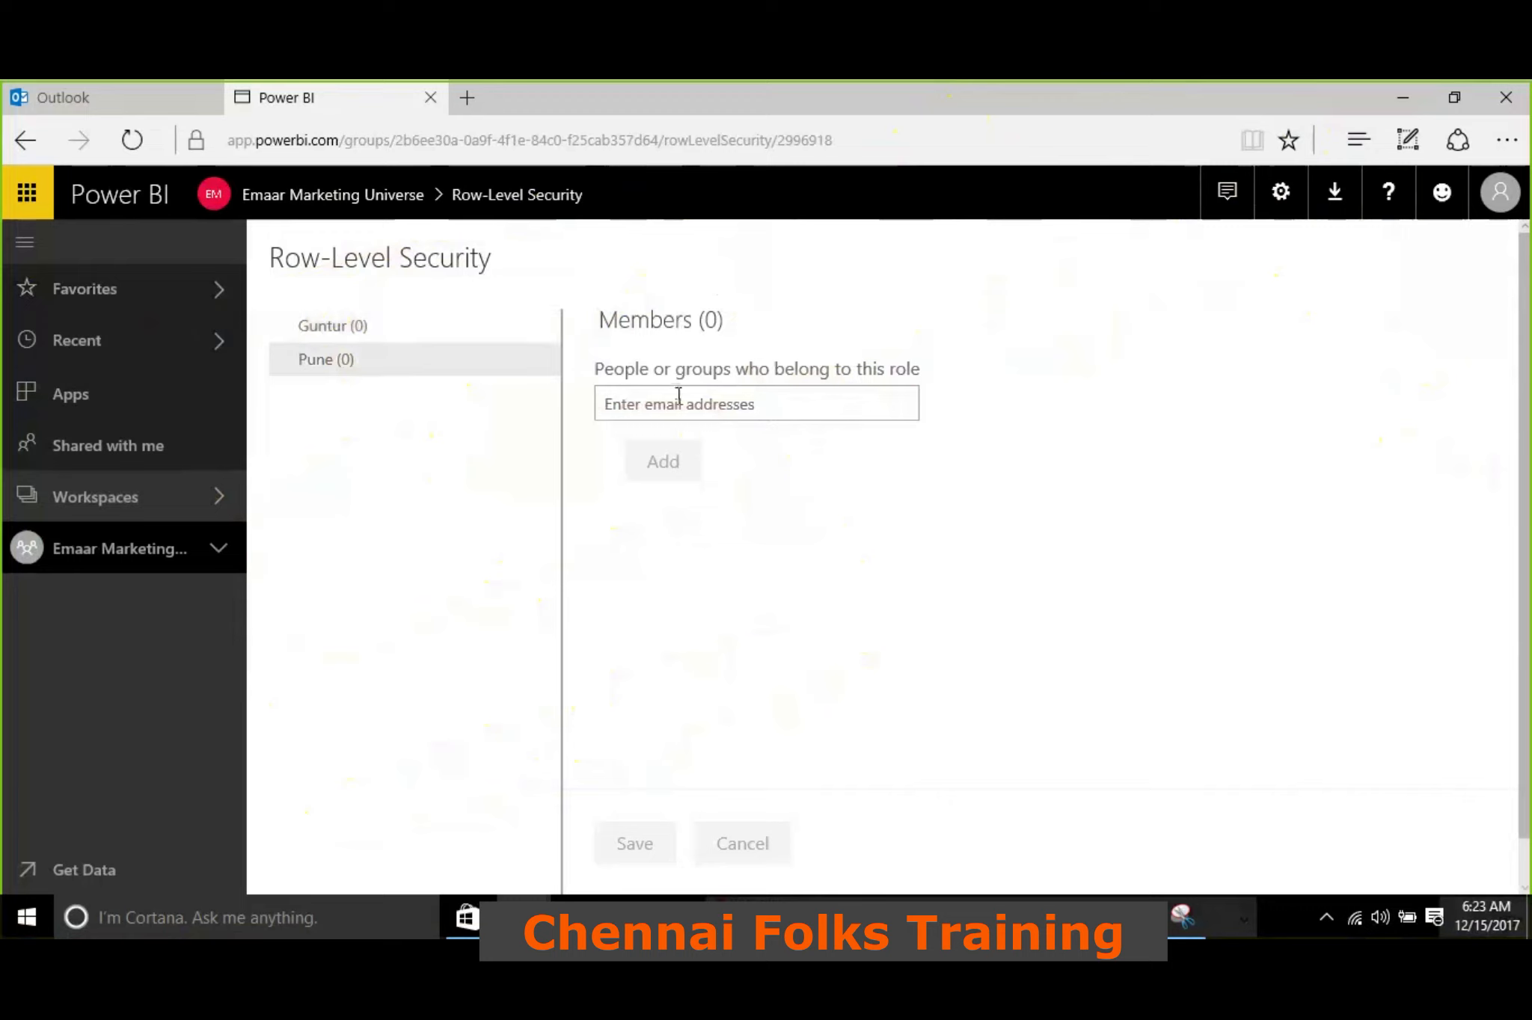
click(678, 396)
text(murali)
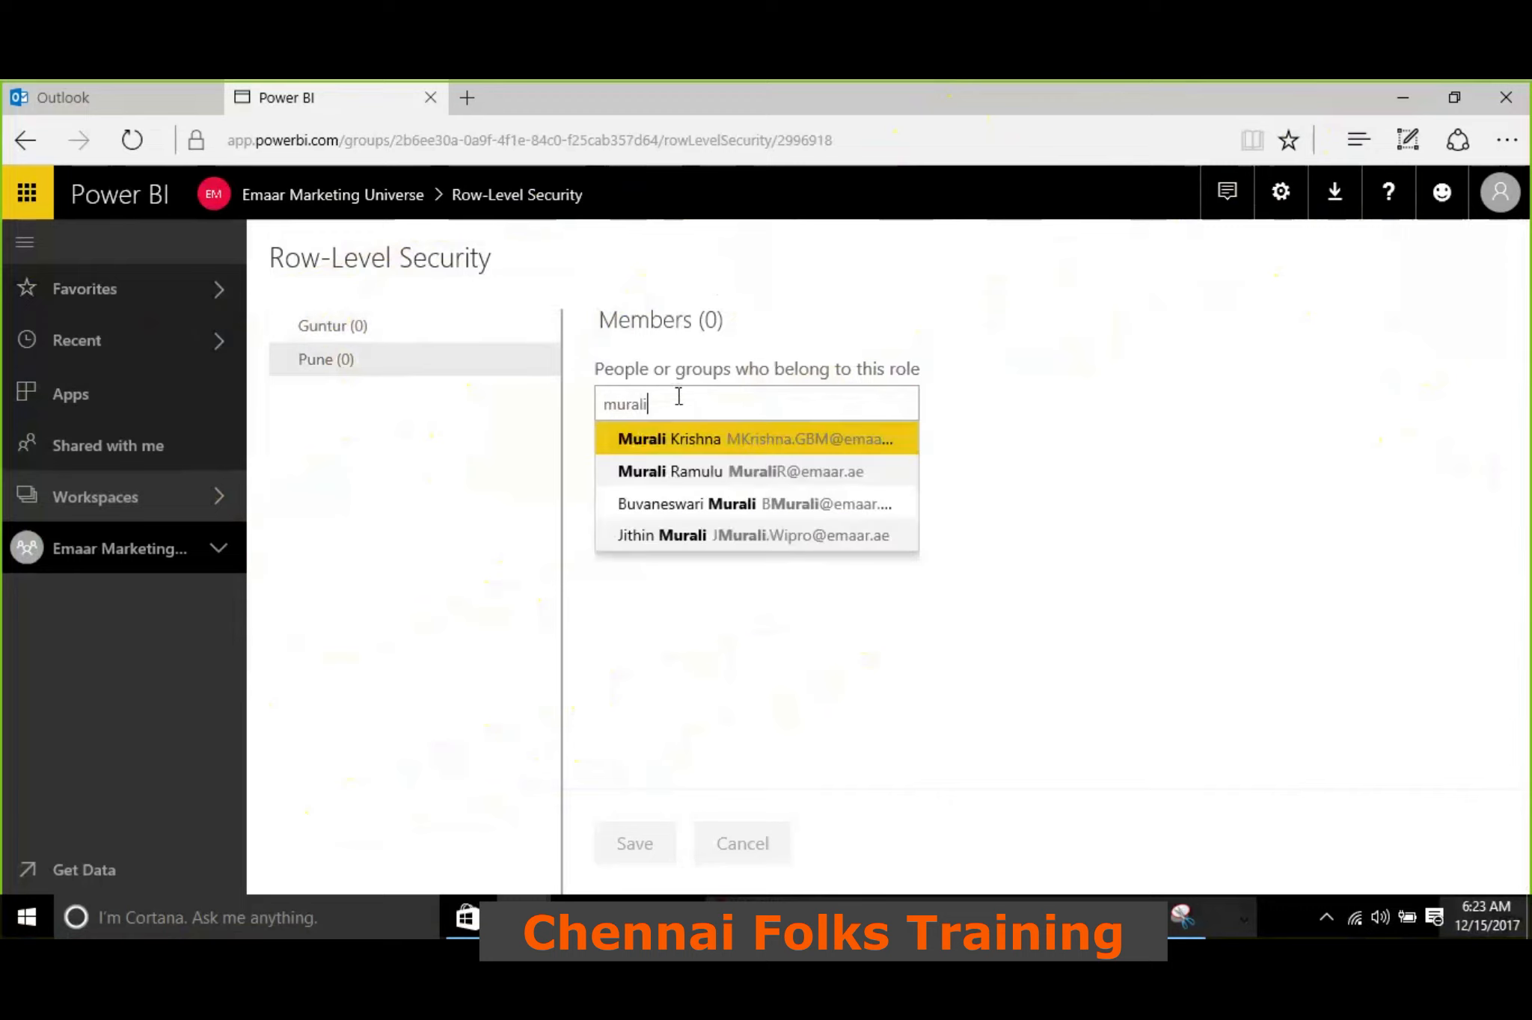
key(ctrl+a)
key(BackSpace)
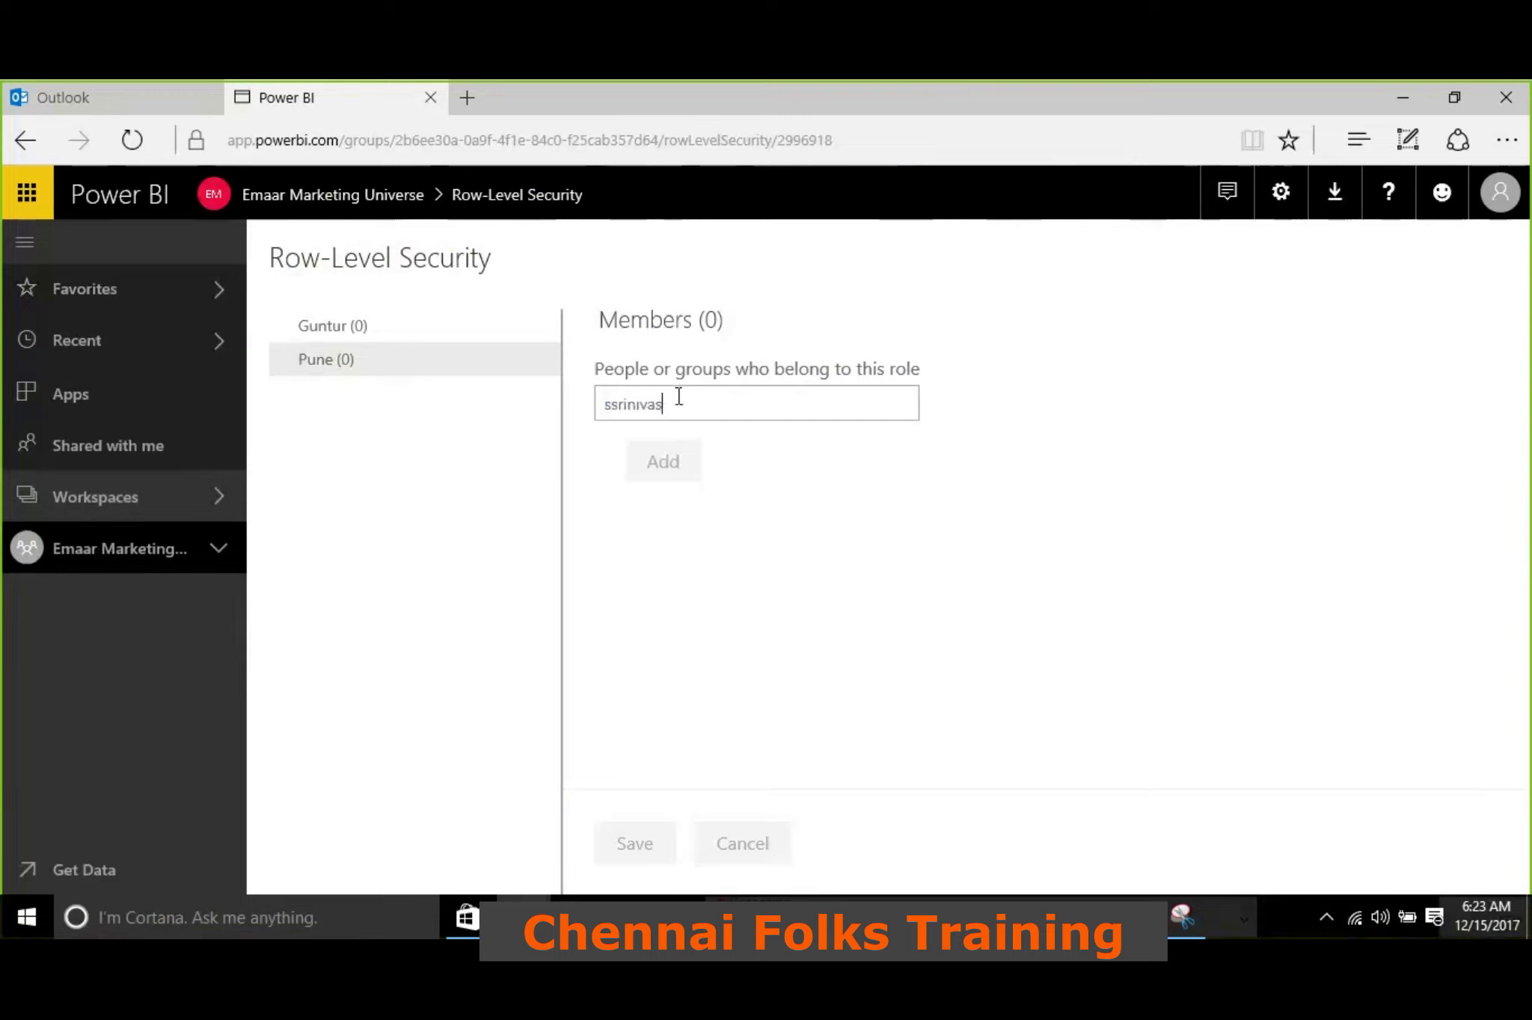
Look up a different person by name for the Pune role's members and empty the e-mail field without adding anyone
text(rini)
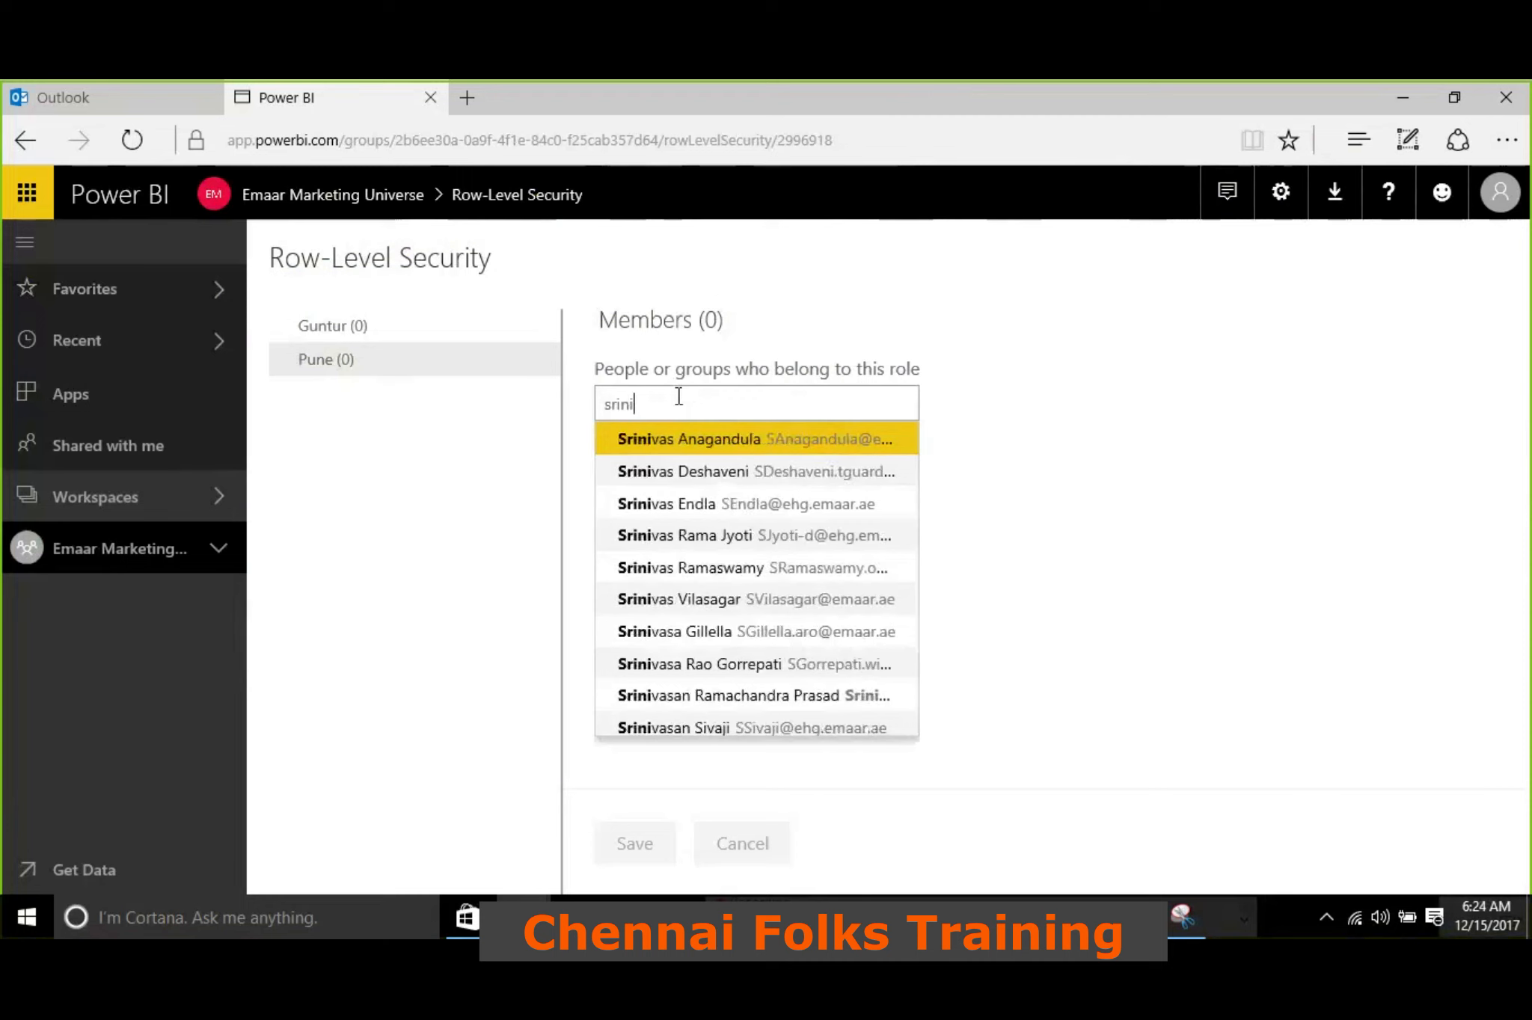
key(ctrl+a)
key(BackSpace)
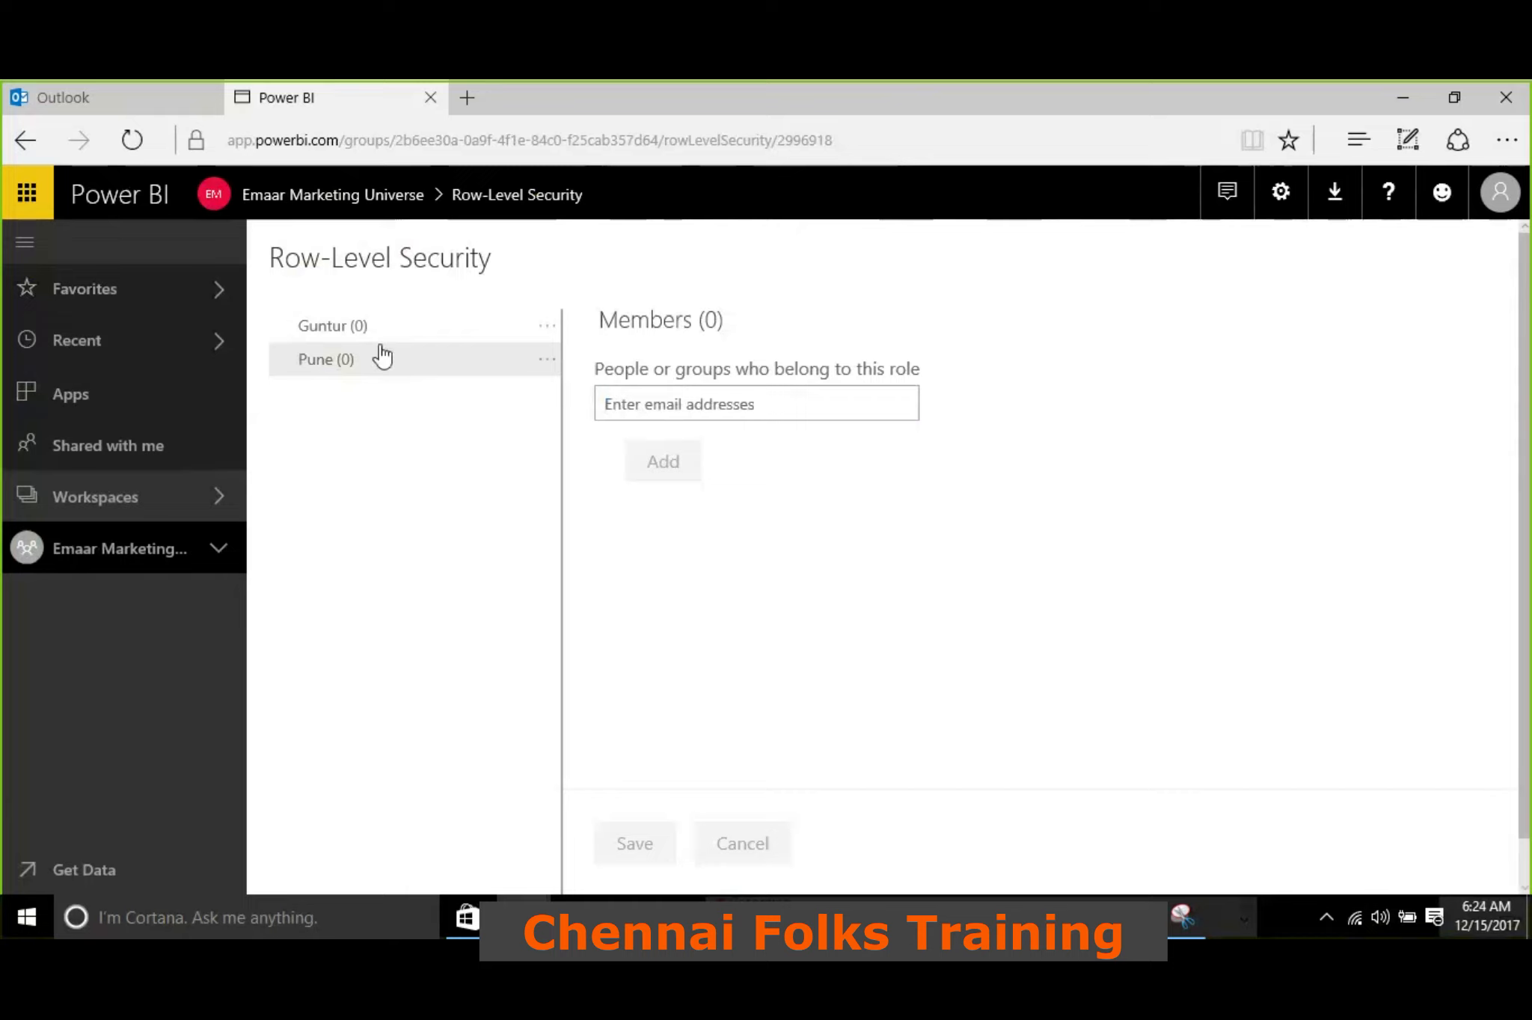
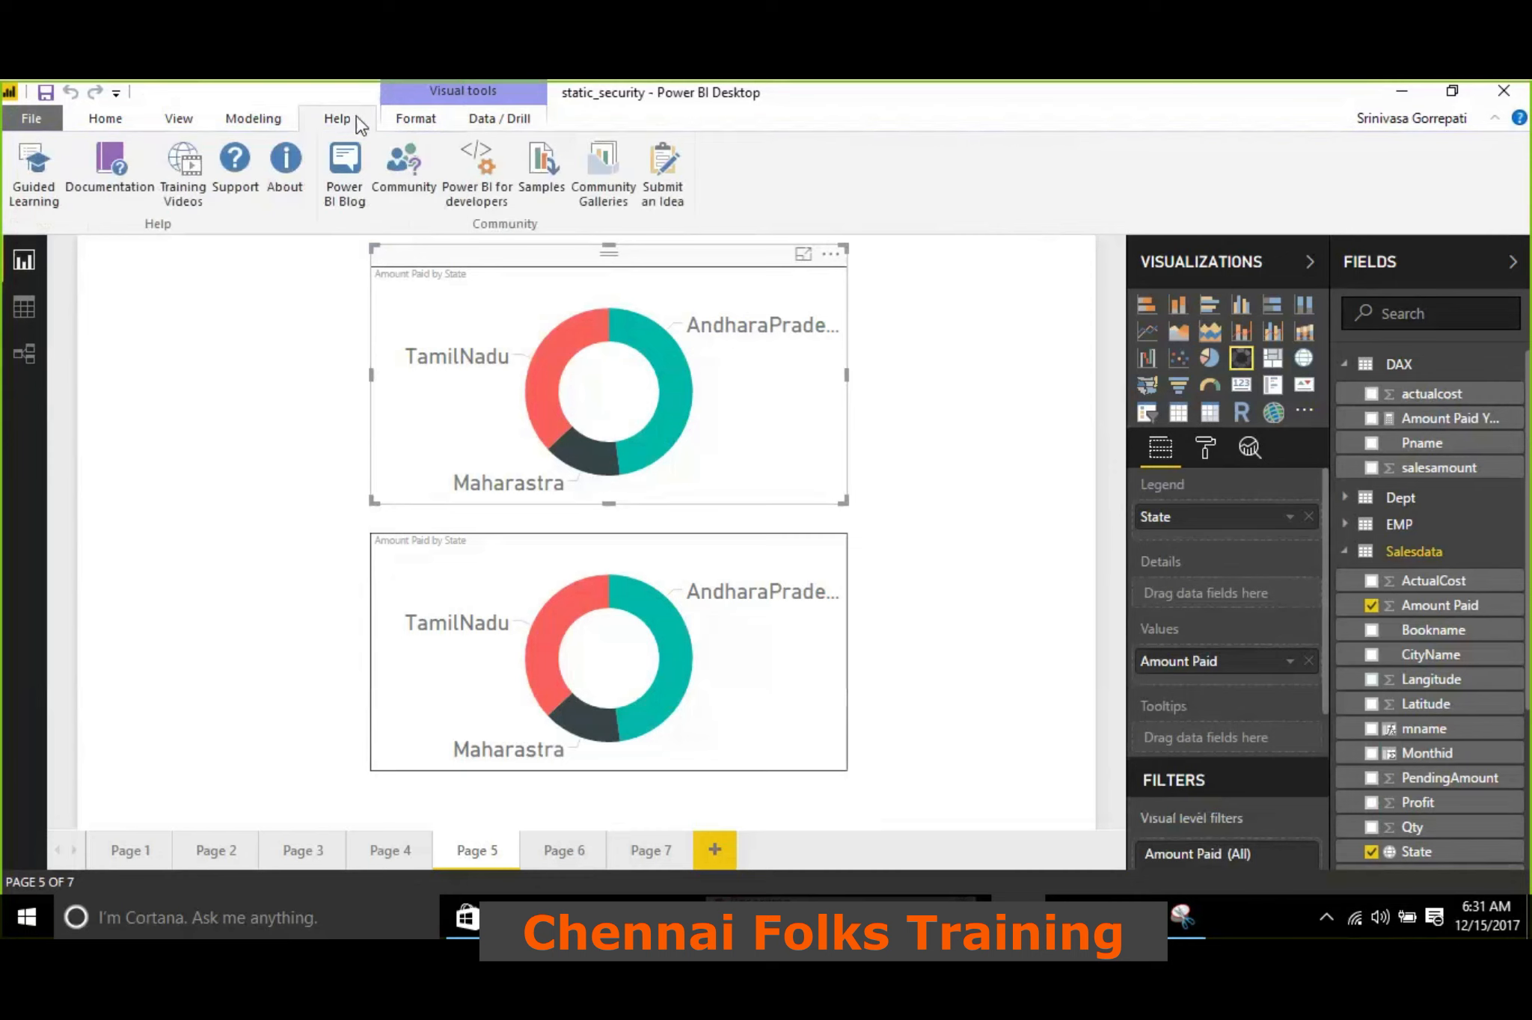
Open Page 4, collapse the Visualizations and Fields panes, and switch the page to the phone layout
click(180, 120)
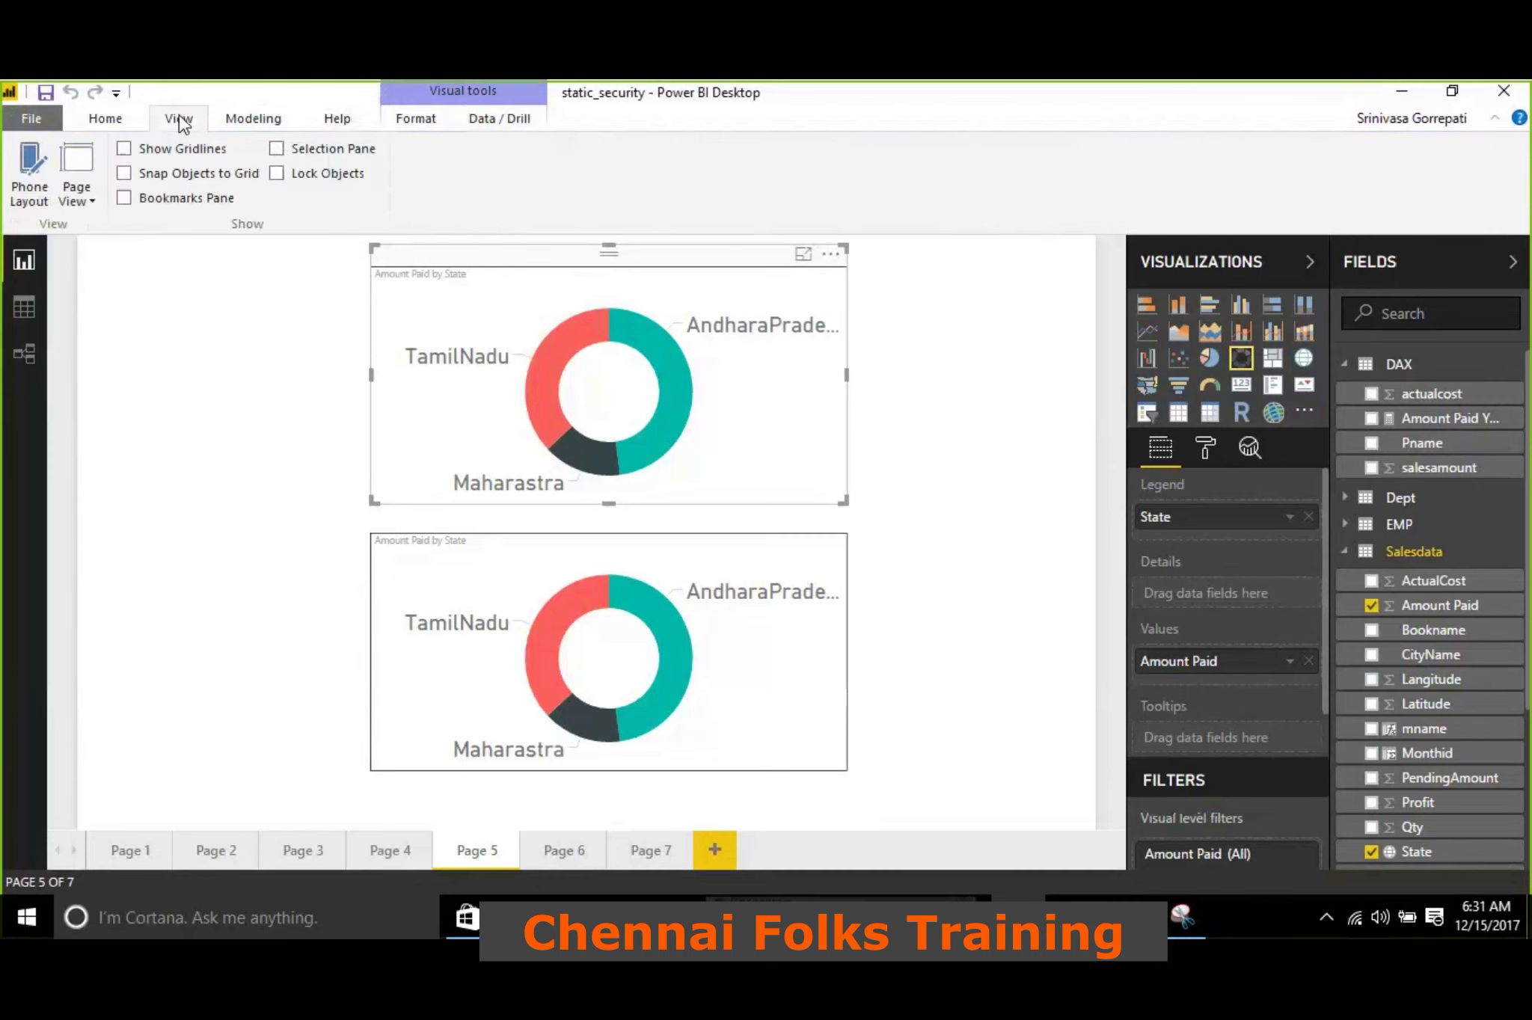
click(375, 857)
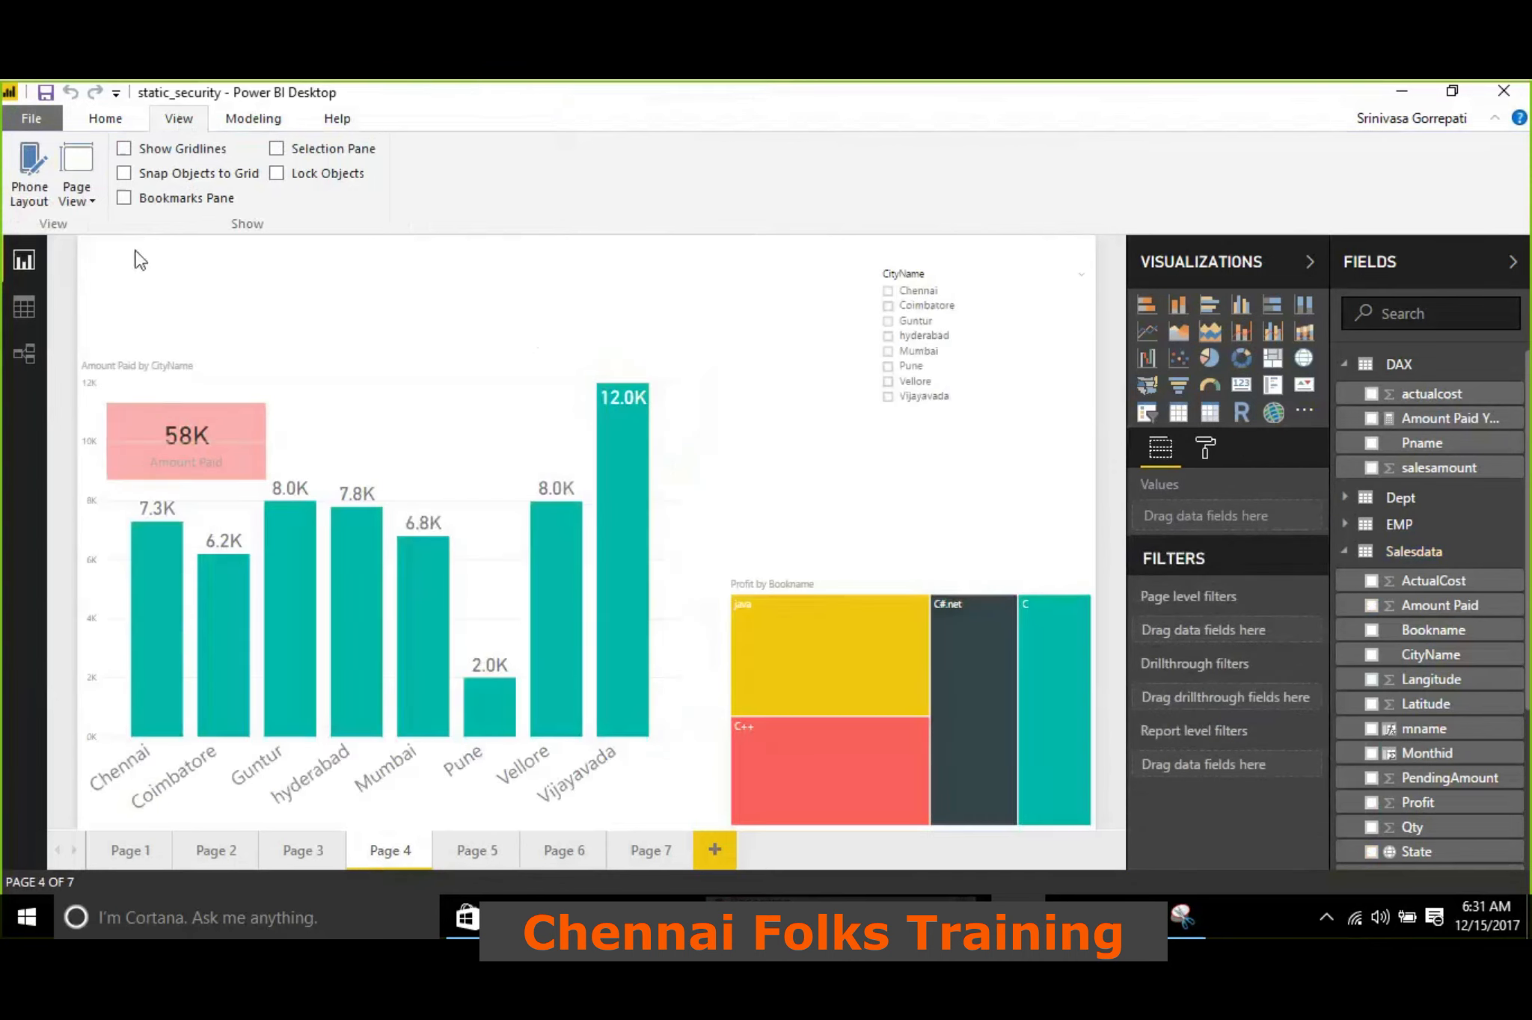
click(1455, 266)
click(1449, 263)
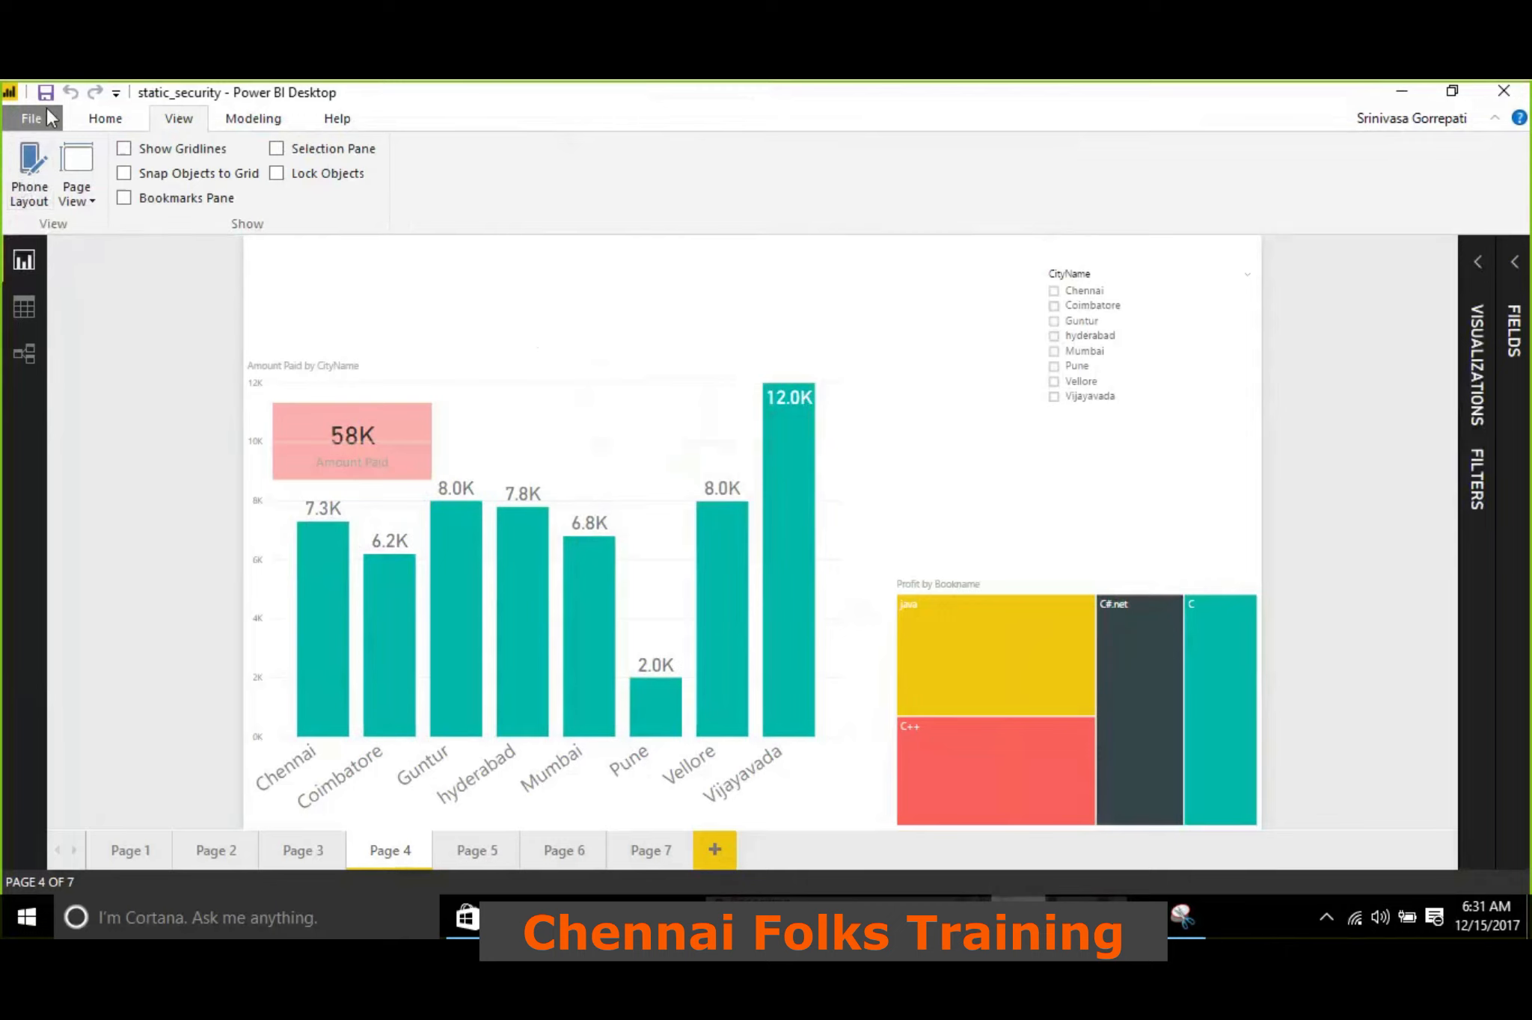
click(43, 191)
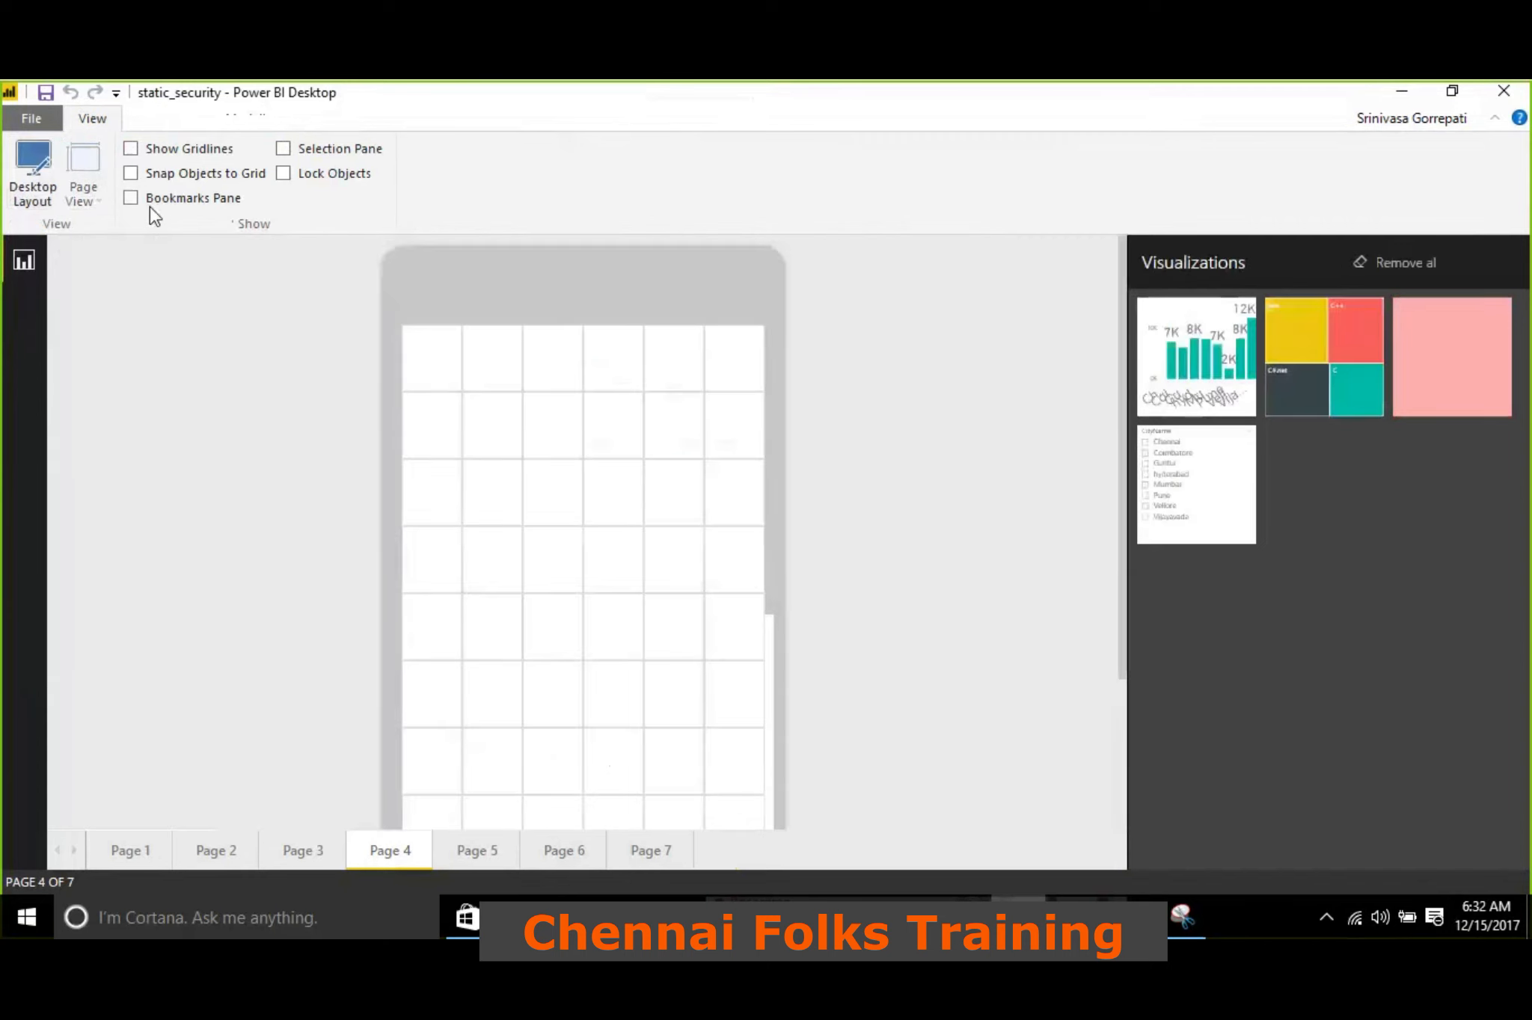
Place the Amount Paid by CityName column chart at the top of the phone canvas and enlarge it to the full width
mouse_move(961, 918)
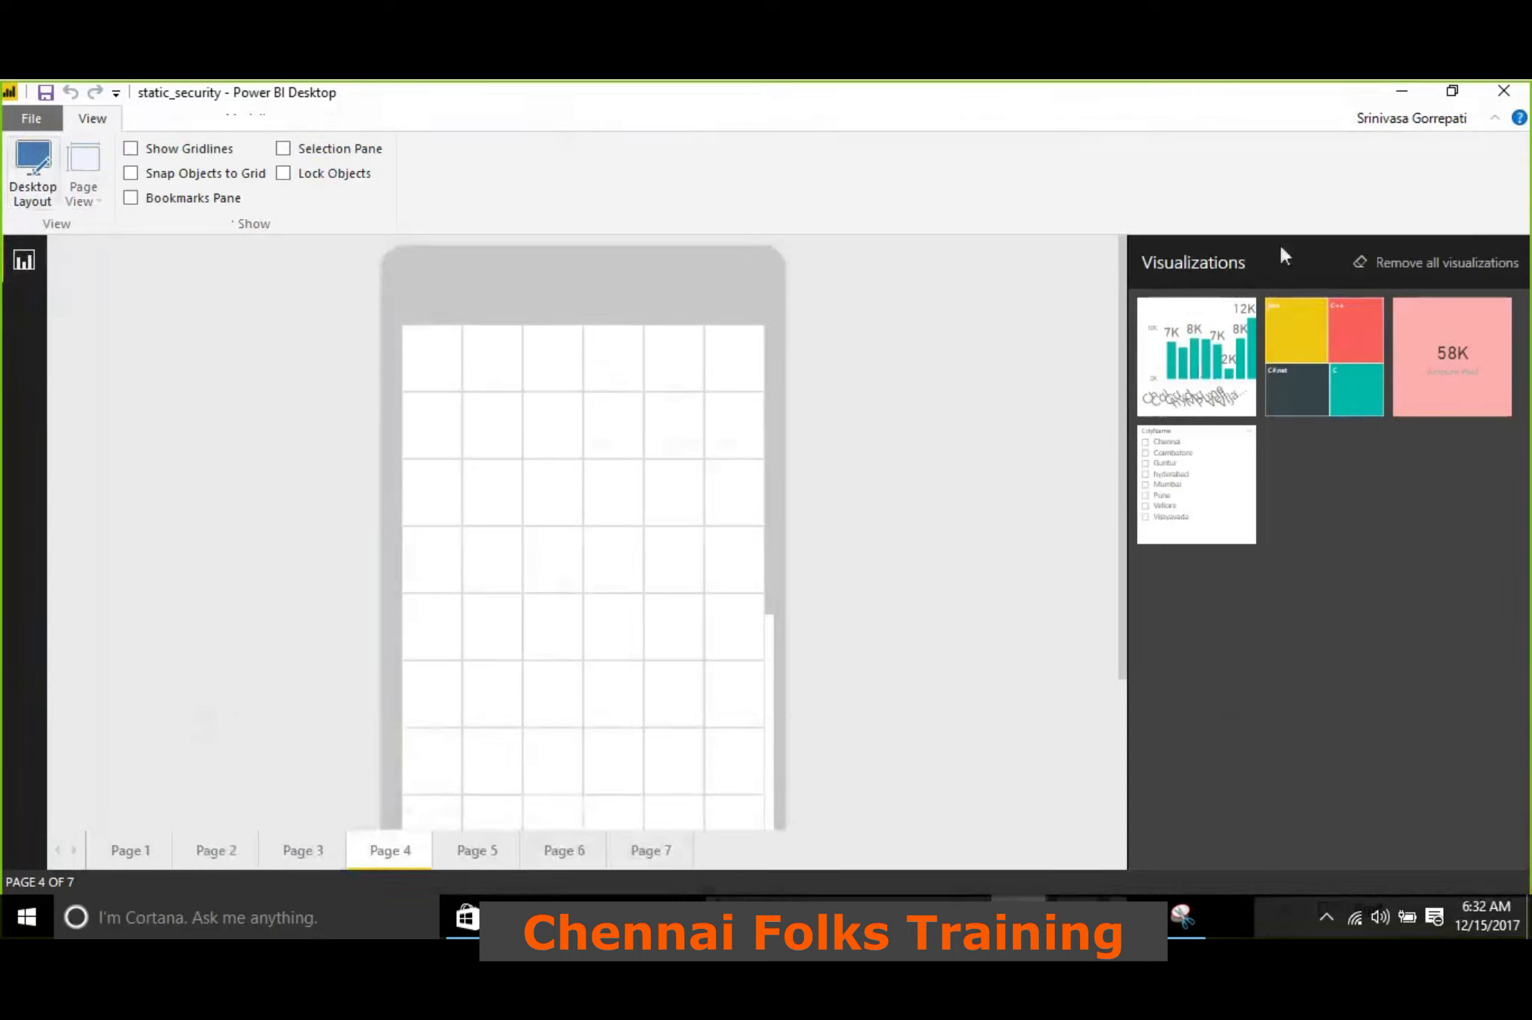
drag(1171, 339, 509, 428)
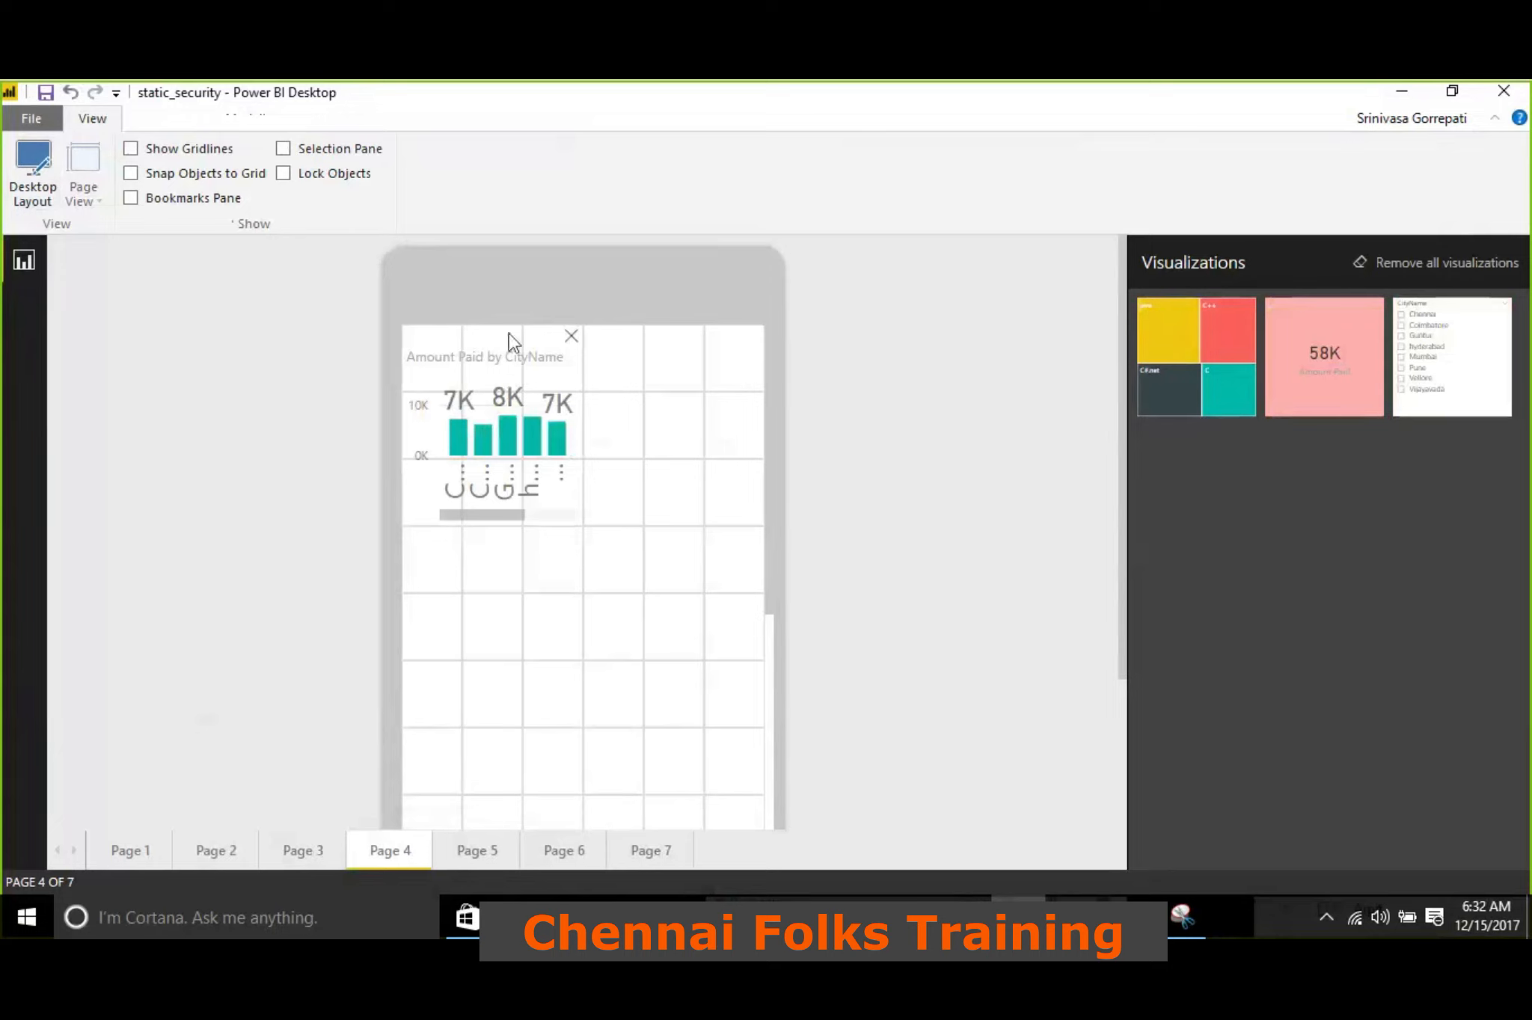
click(509, 336)
drag(582, 524, 801, 714)
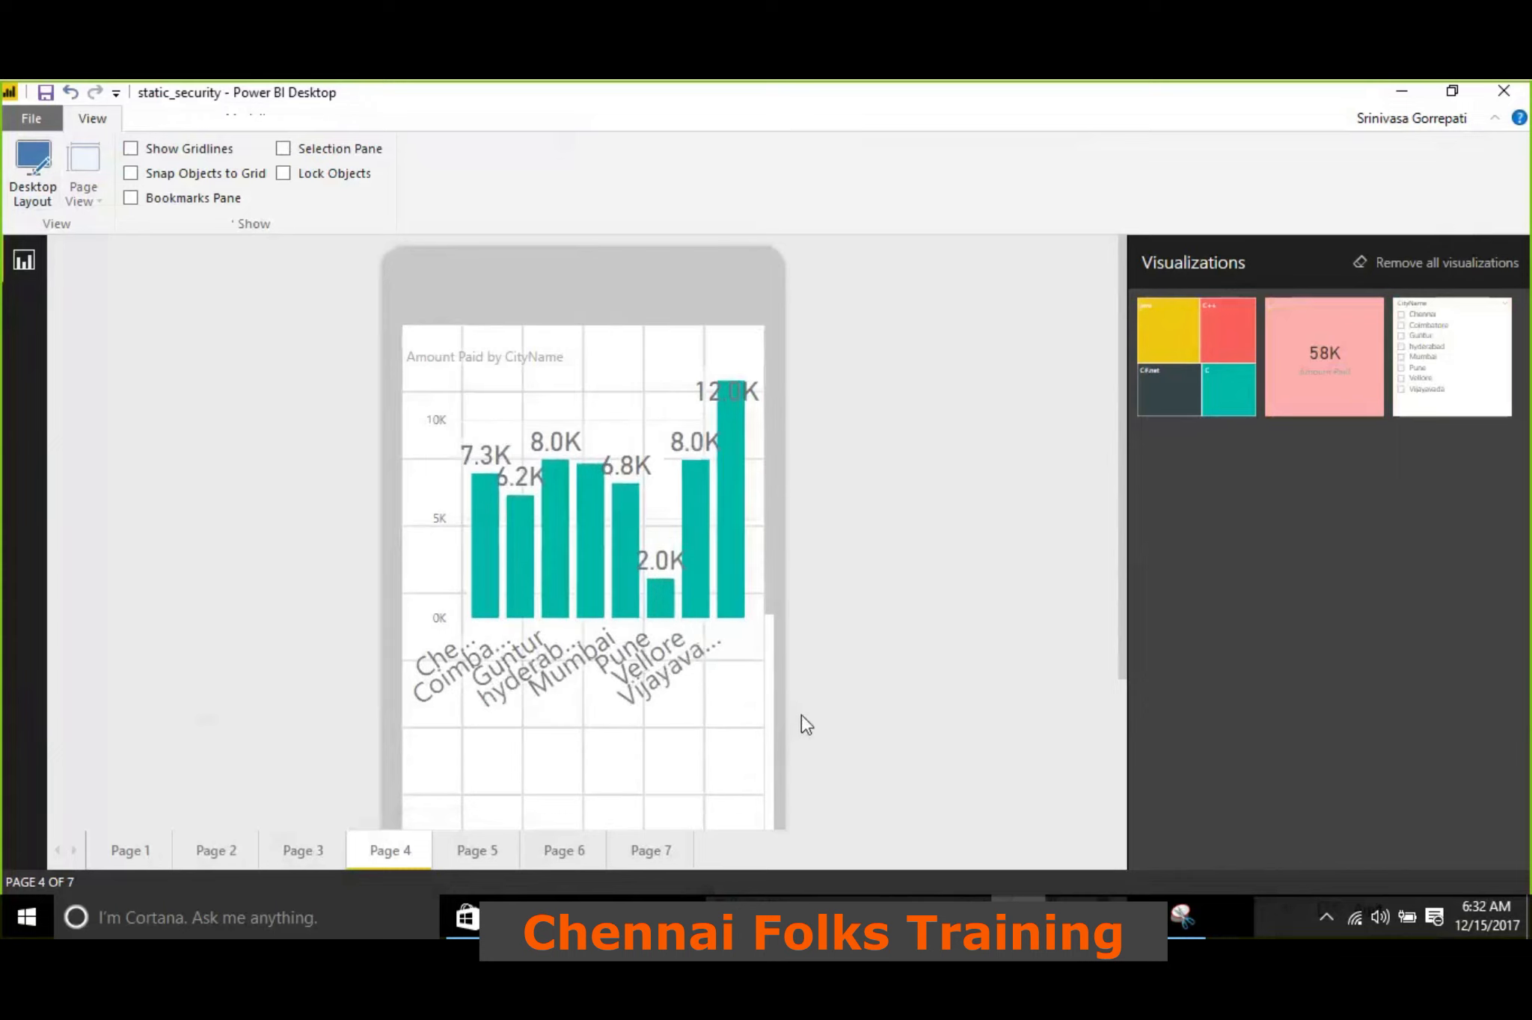
Add the Profit by Bookname treemap below the column chart on the phone canvas and enlarge it to four columns wide and four rows high
scroll(718, 529, down, 3)
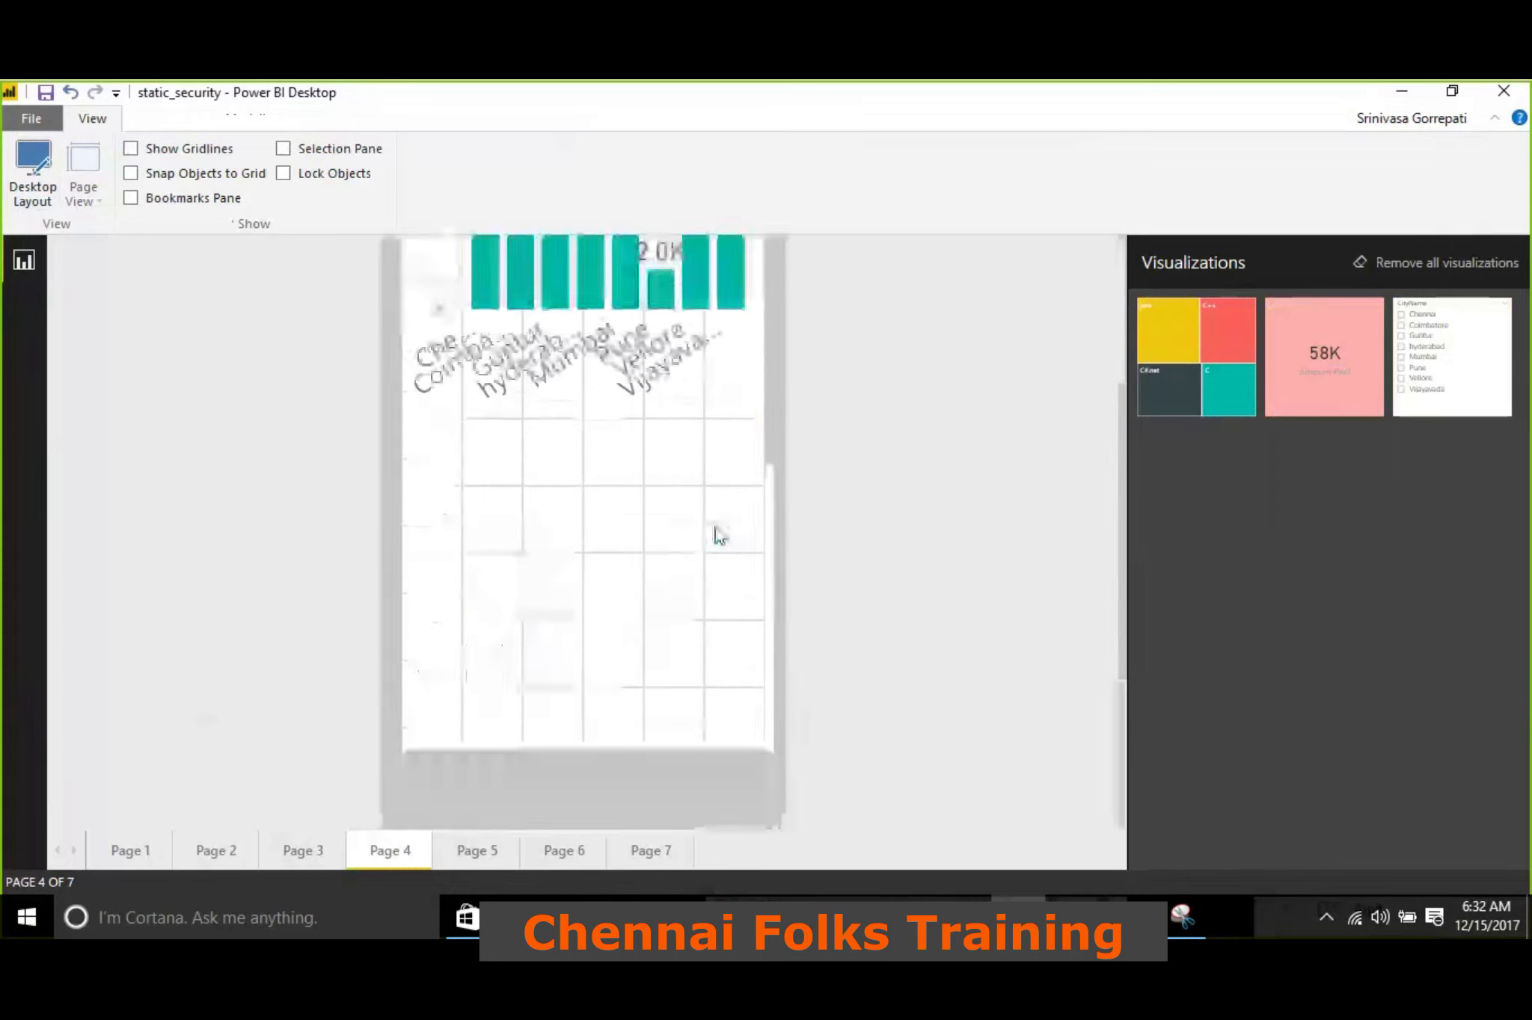
drag(1165, 325, 464, 441)
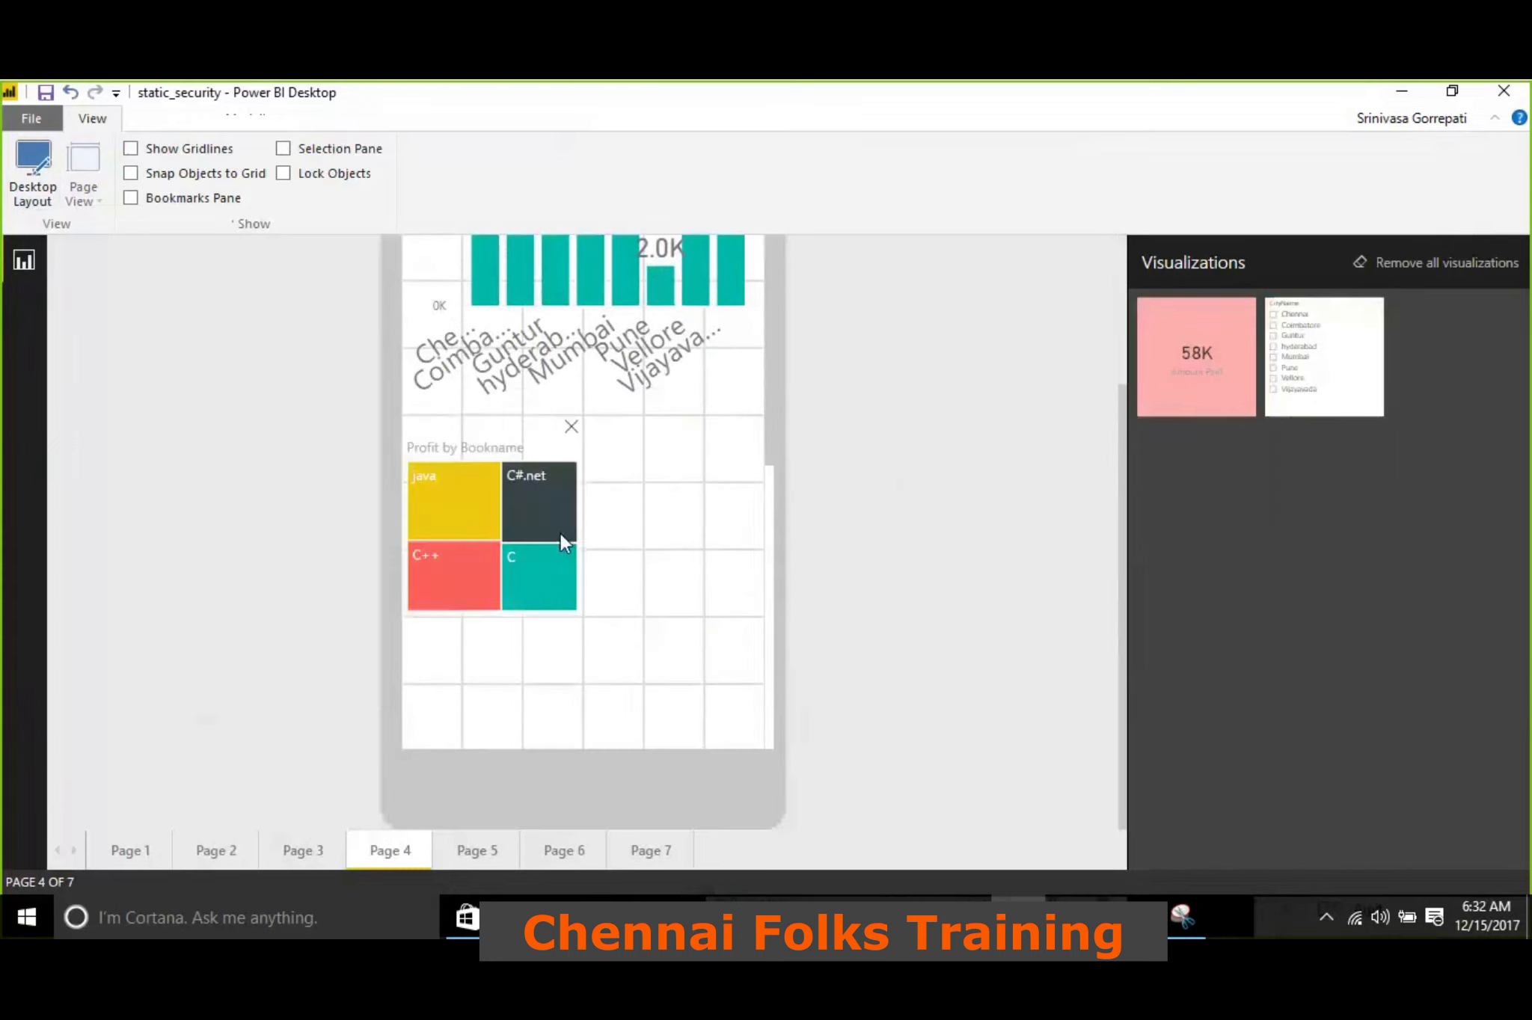
drag(584, 608, 640, 683)
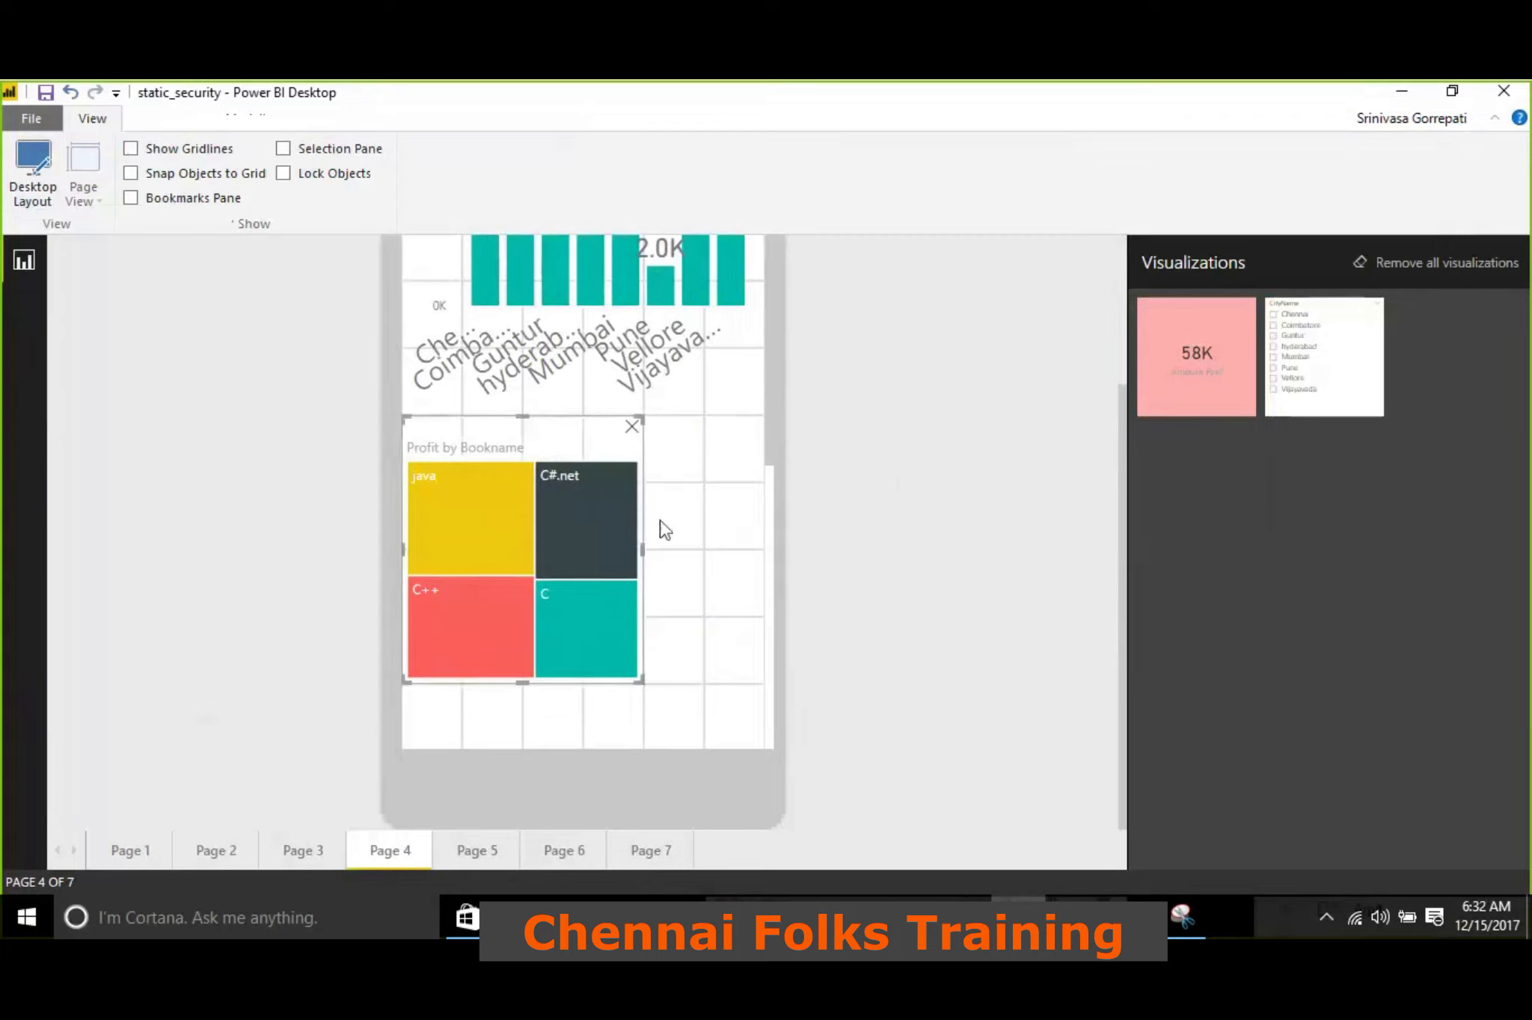
scroll(729, 434, up, 3)
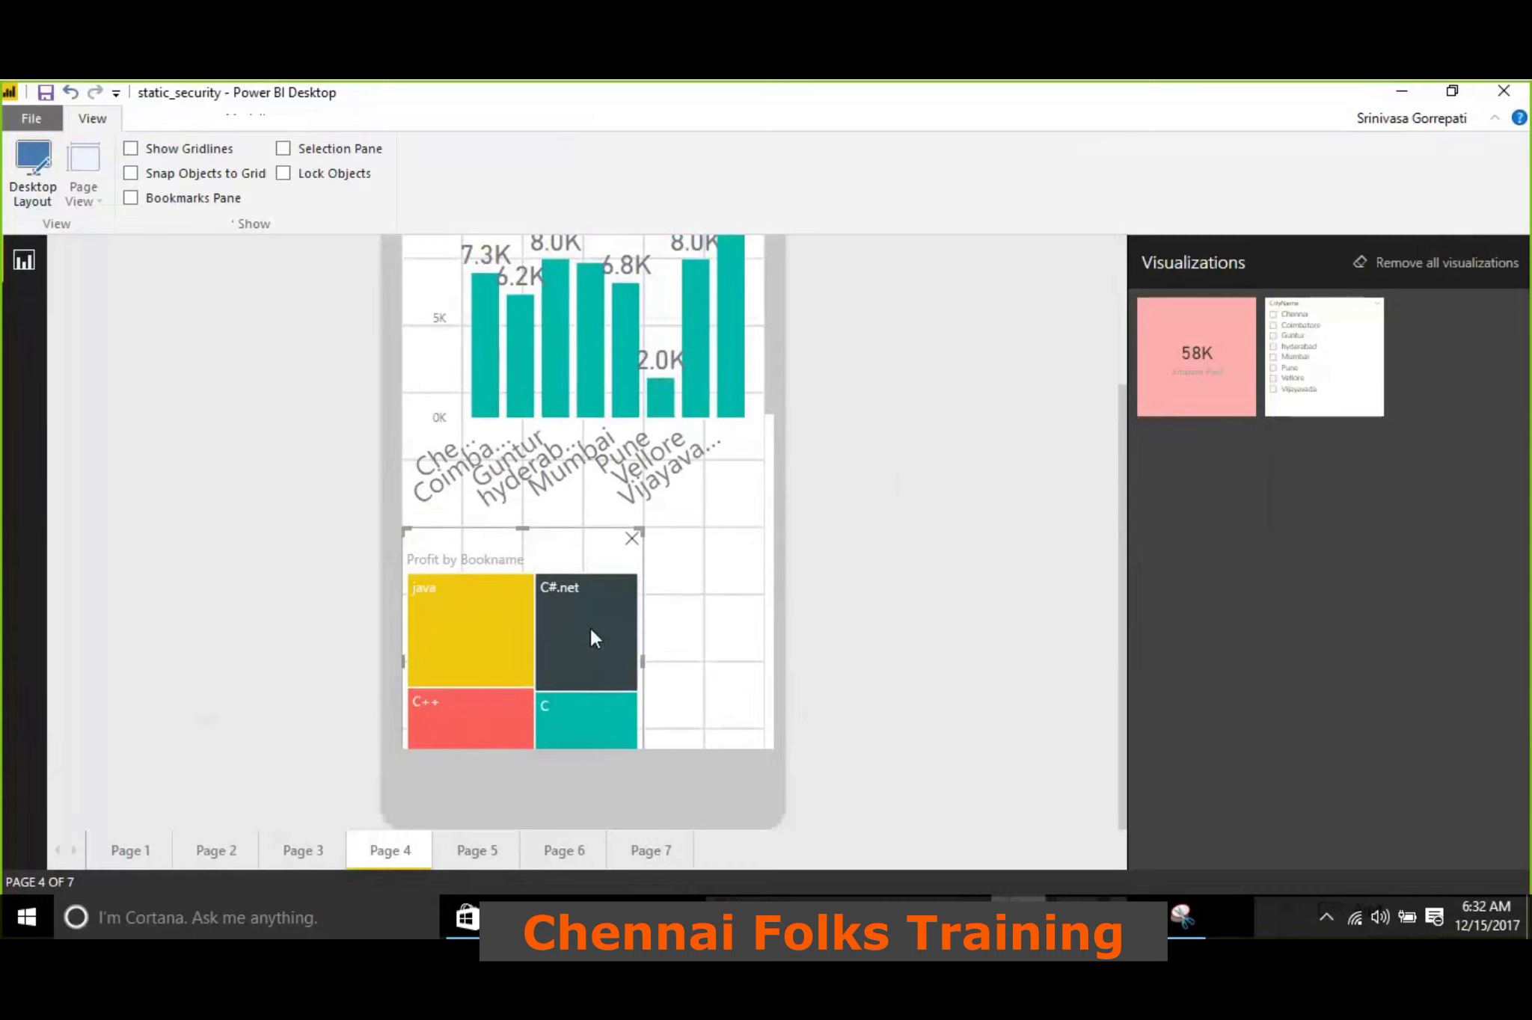
scroll(601, 383, up, 3)
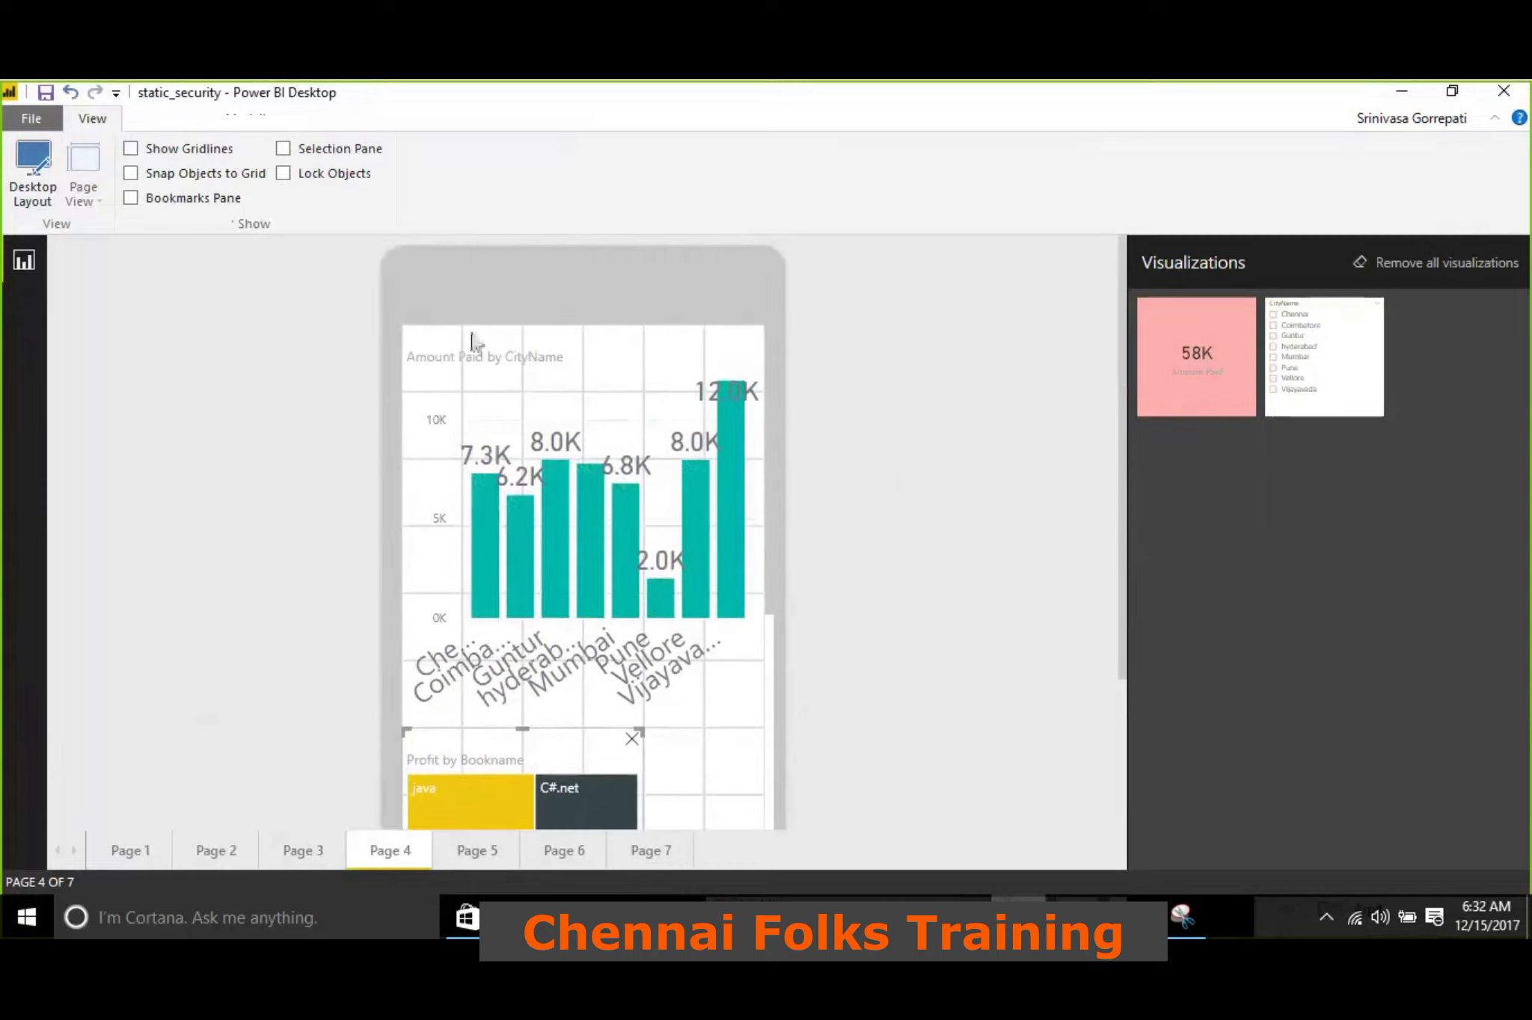
scroll(542, 438, down, 4)
scroll(543, 440, down, 5)
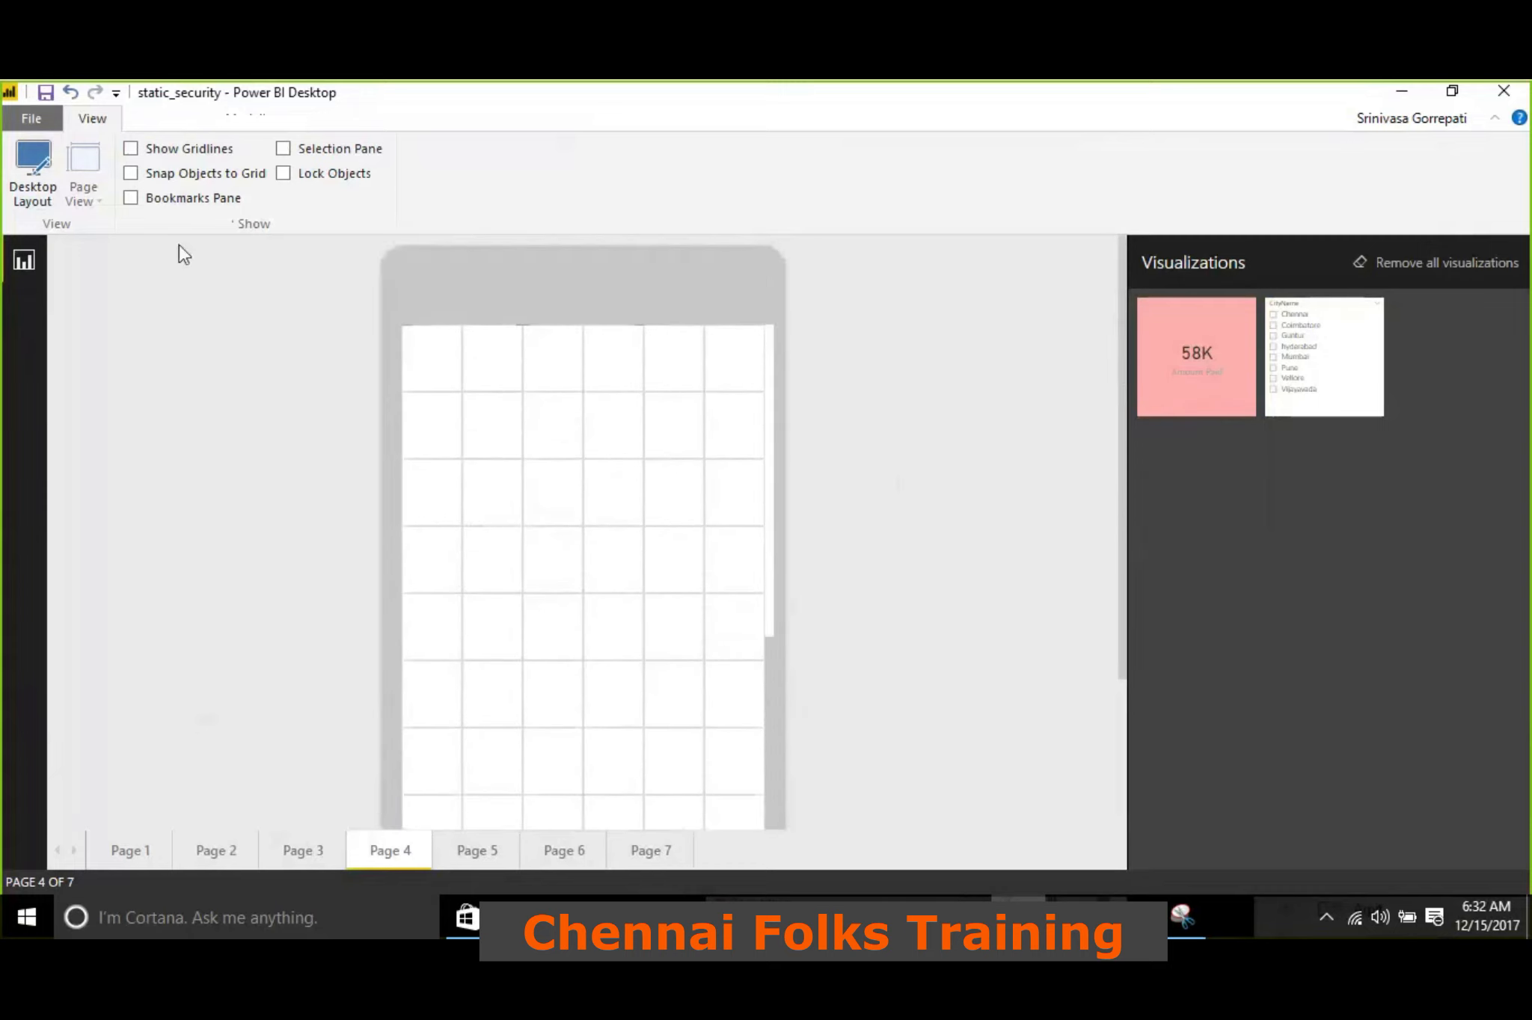
Return Page 4 to the desktop layout, try the Fit to Page view, and set the page view to Fit to Width
click(29, 185)
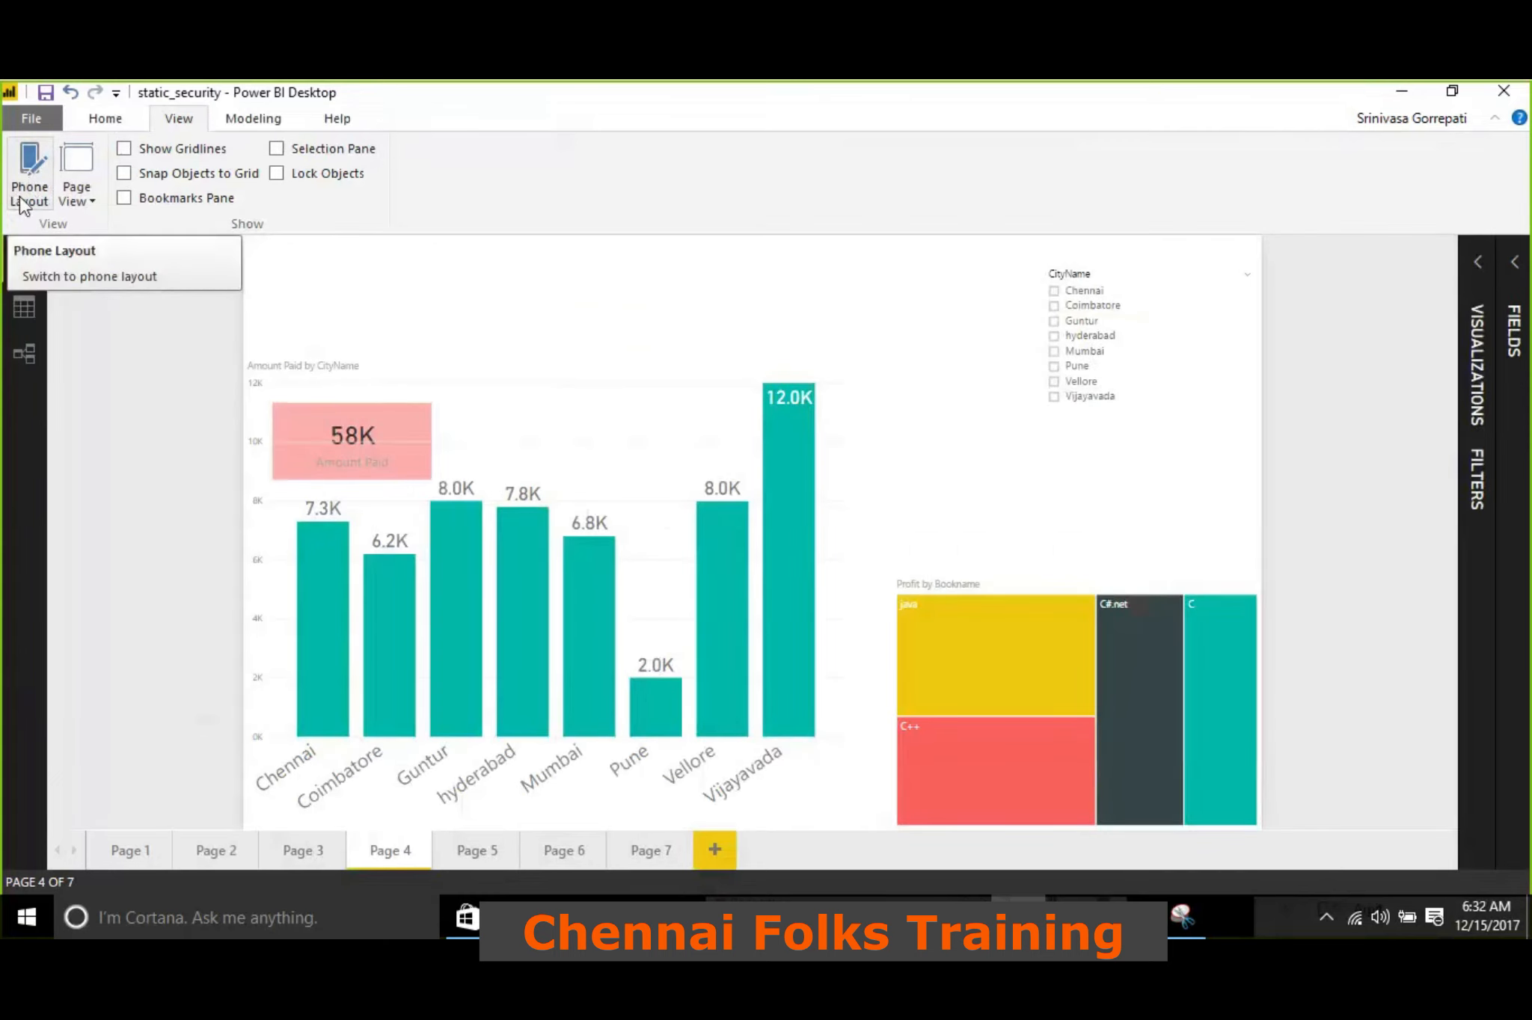
click(86, 204)
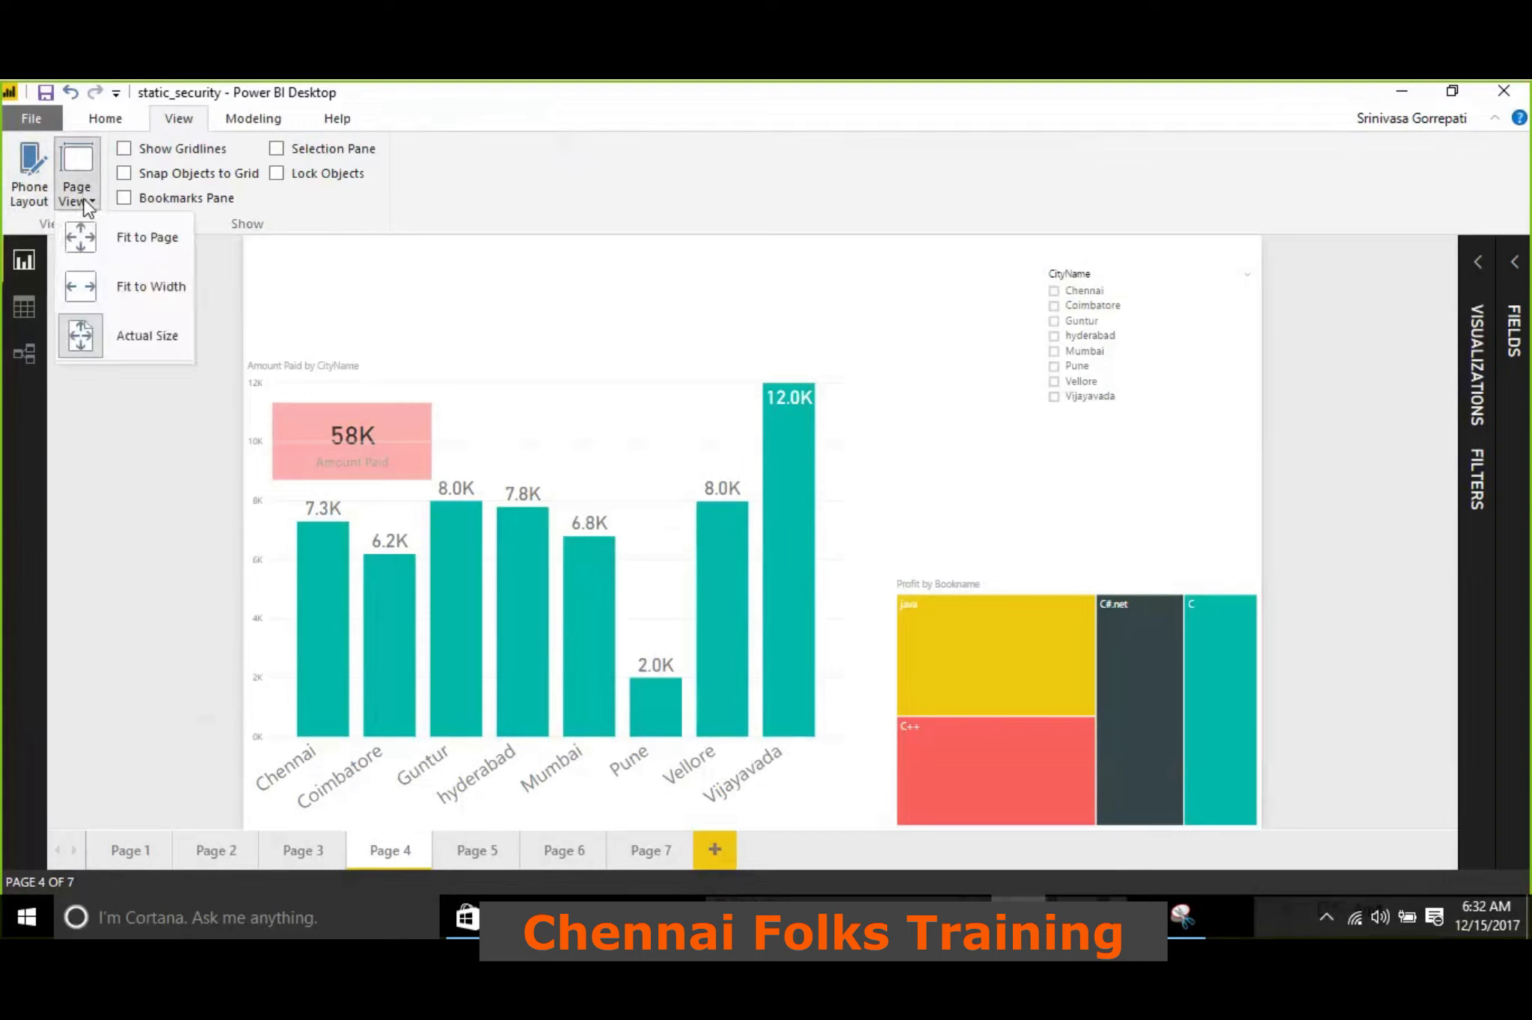
click(112, 238)
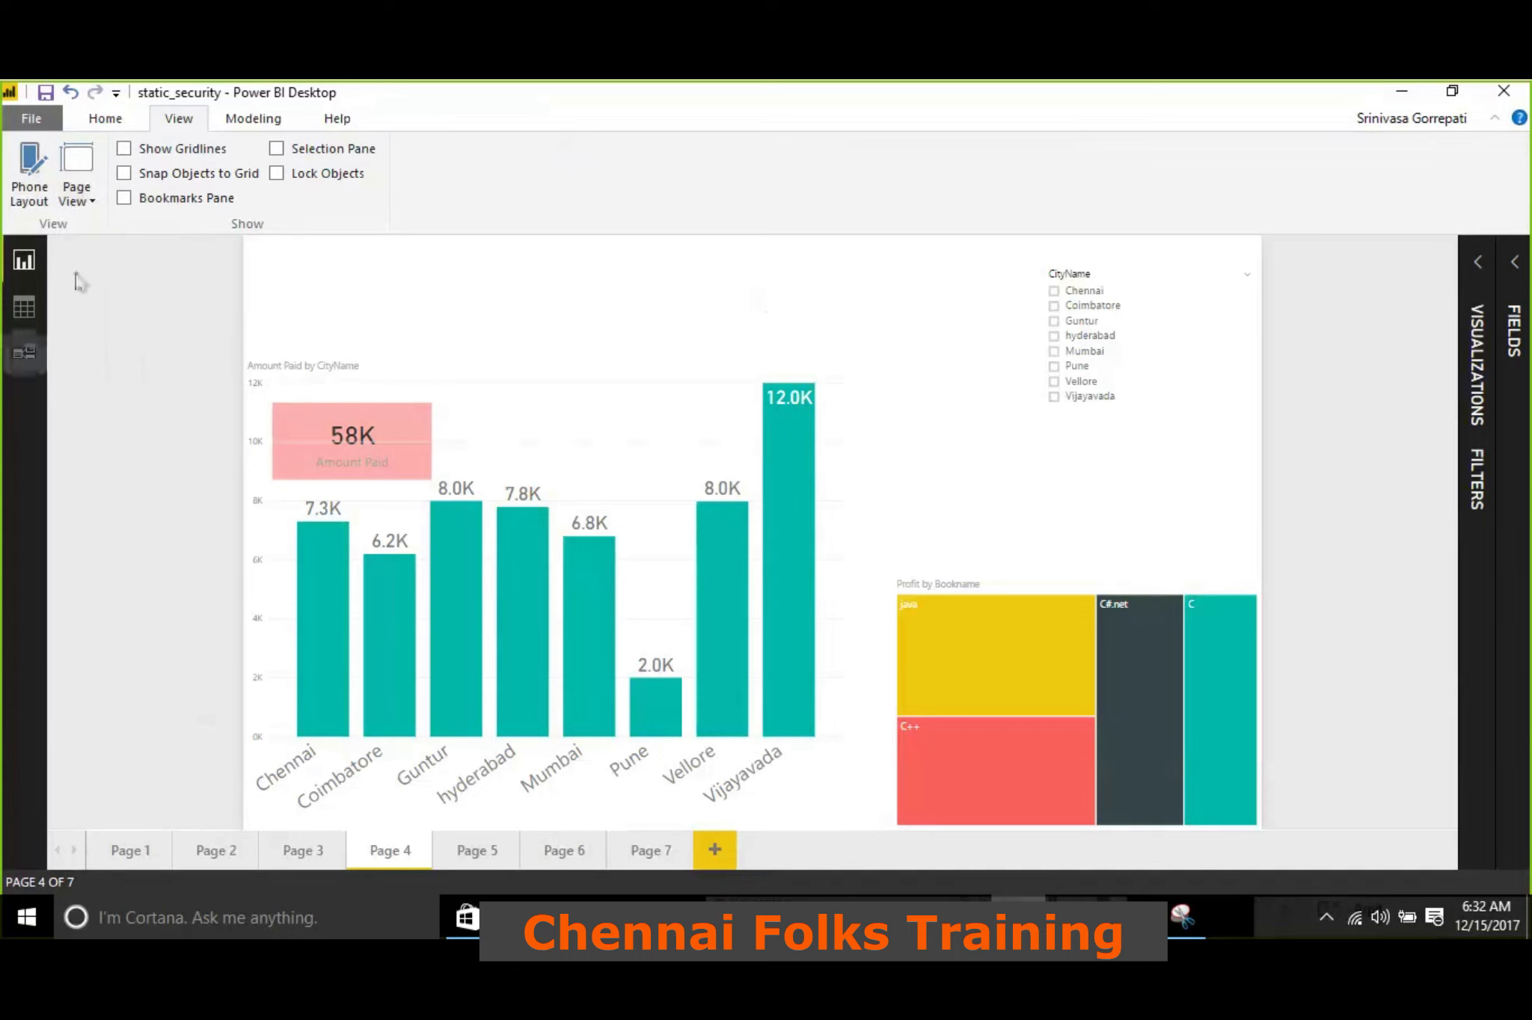
click(89, 201)
click(114, 299)
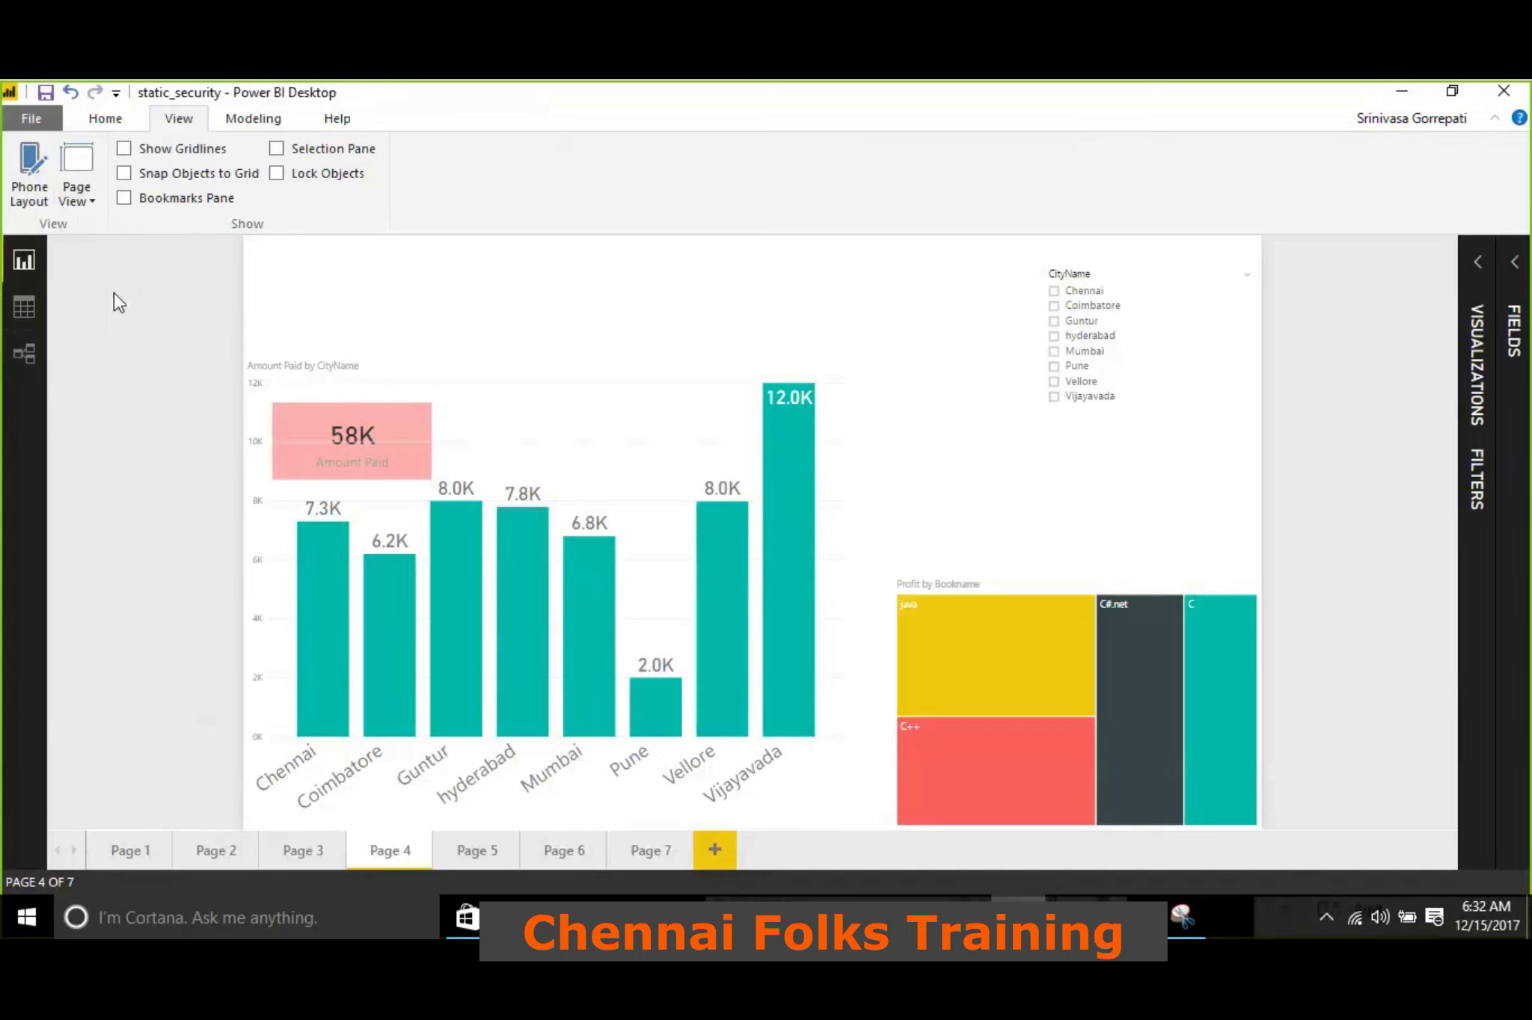
Expand and collapse the Visualizations and Fields panes to examine how the Fit to Width page adapts
click(1477, 264)
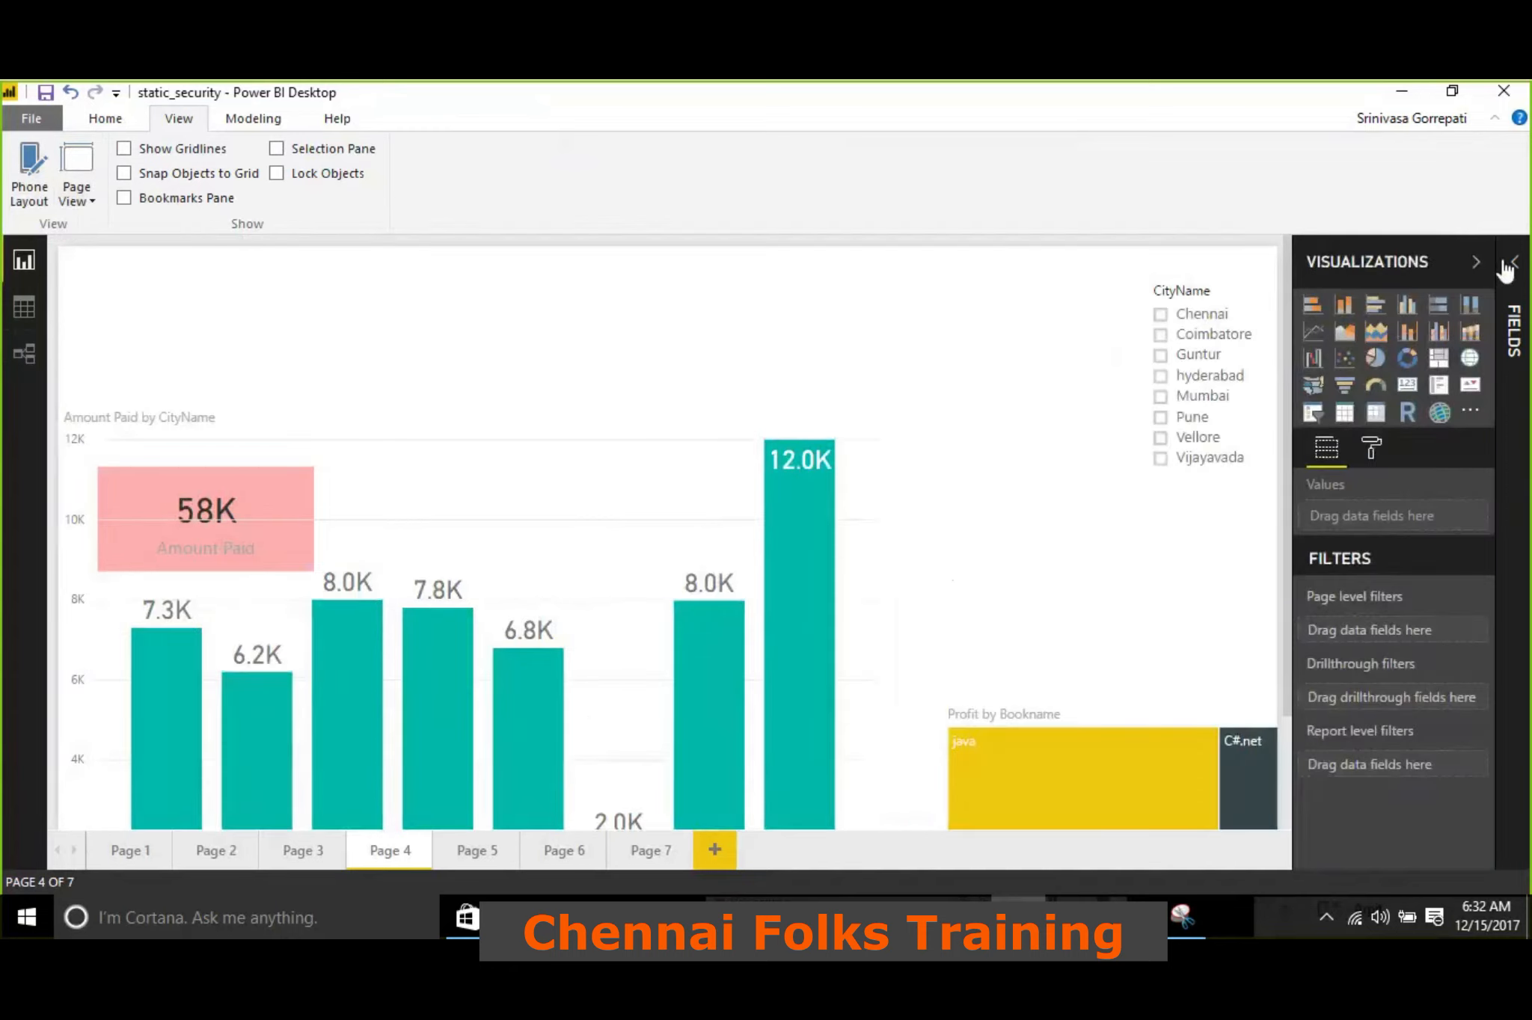
click(1507, 263)
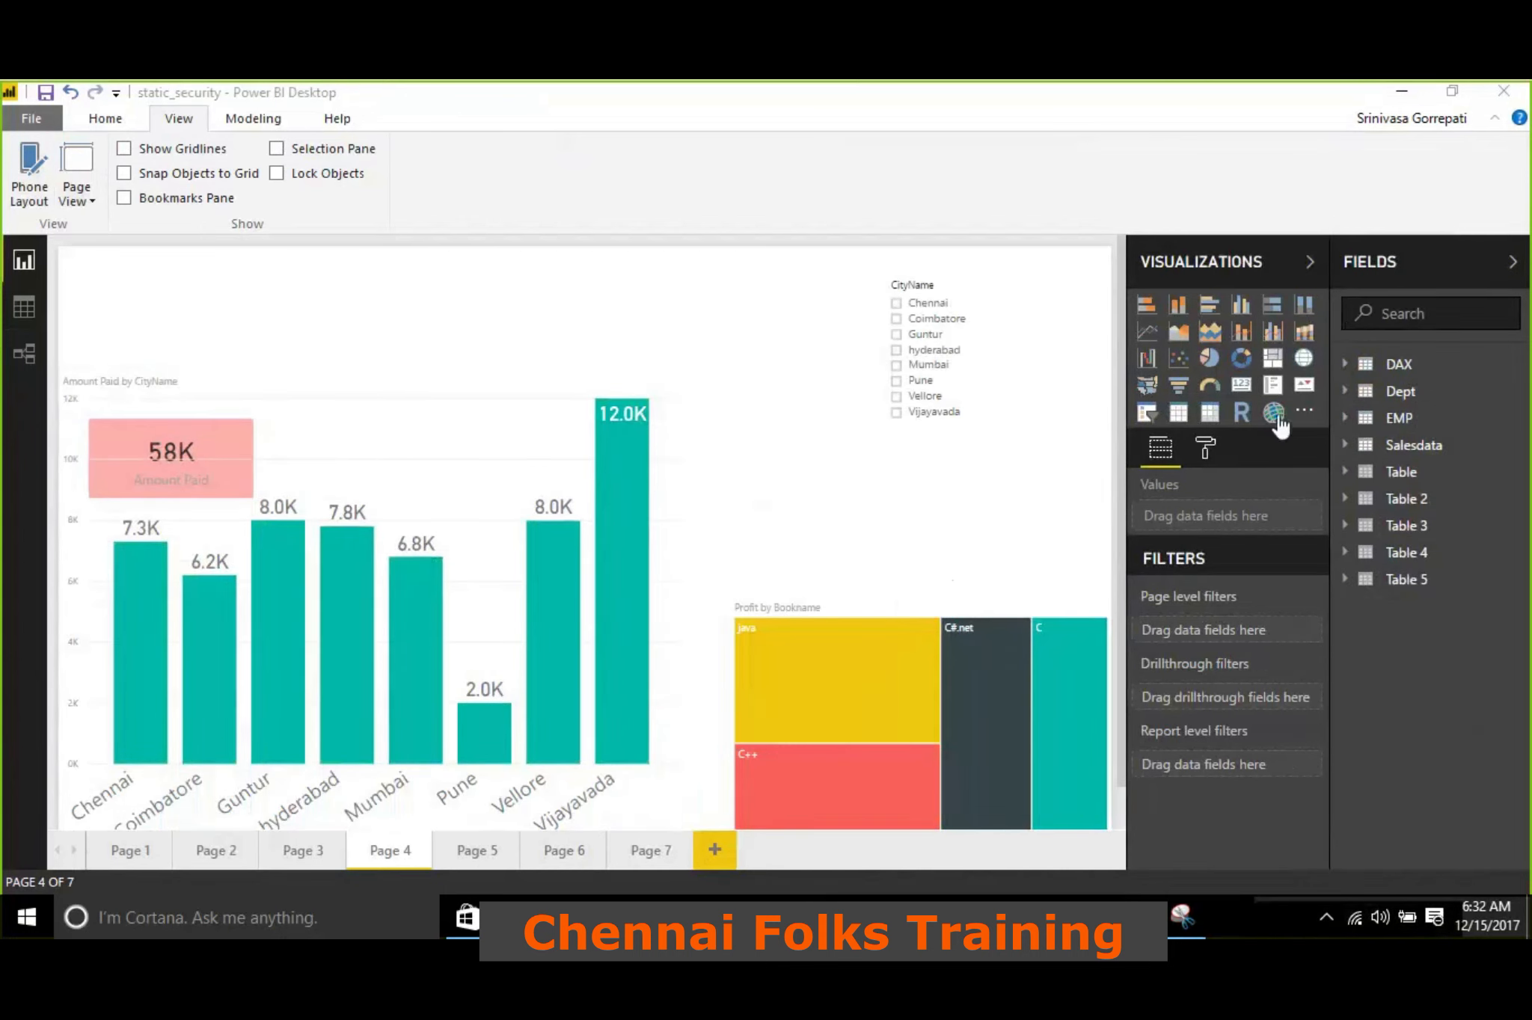
click(1409, 258)
click(1324, 267)
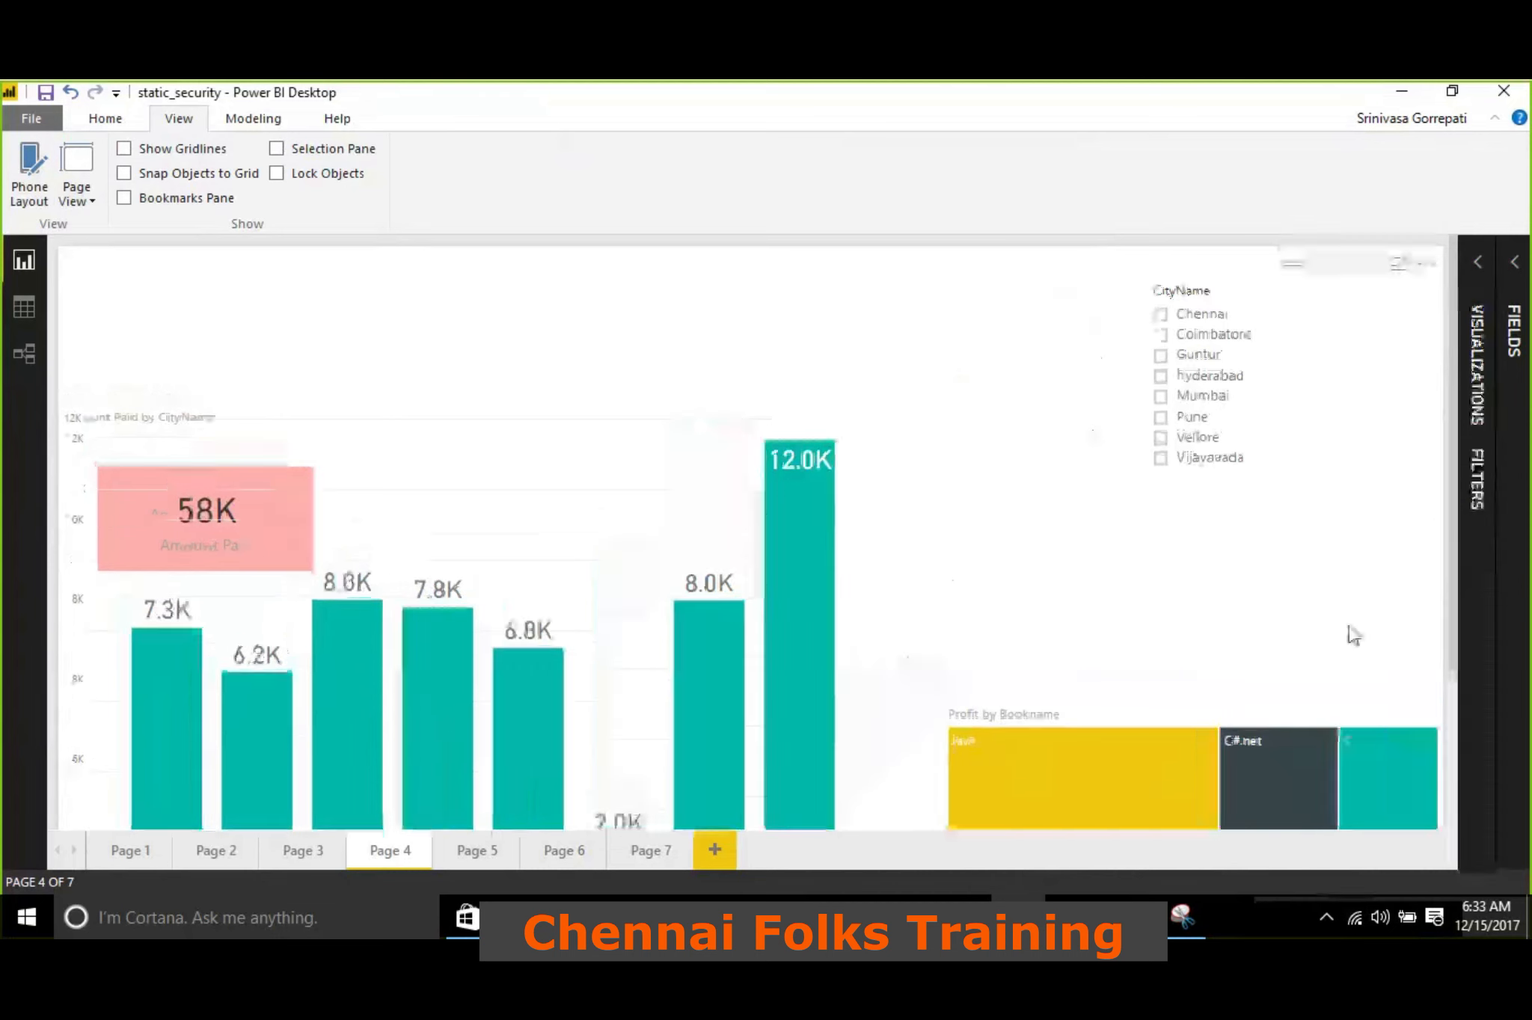
click(1481, 293)
click(1504, 281)
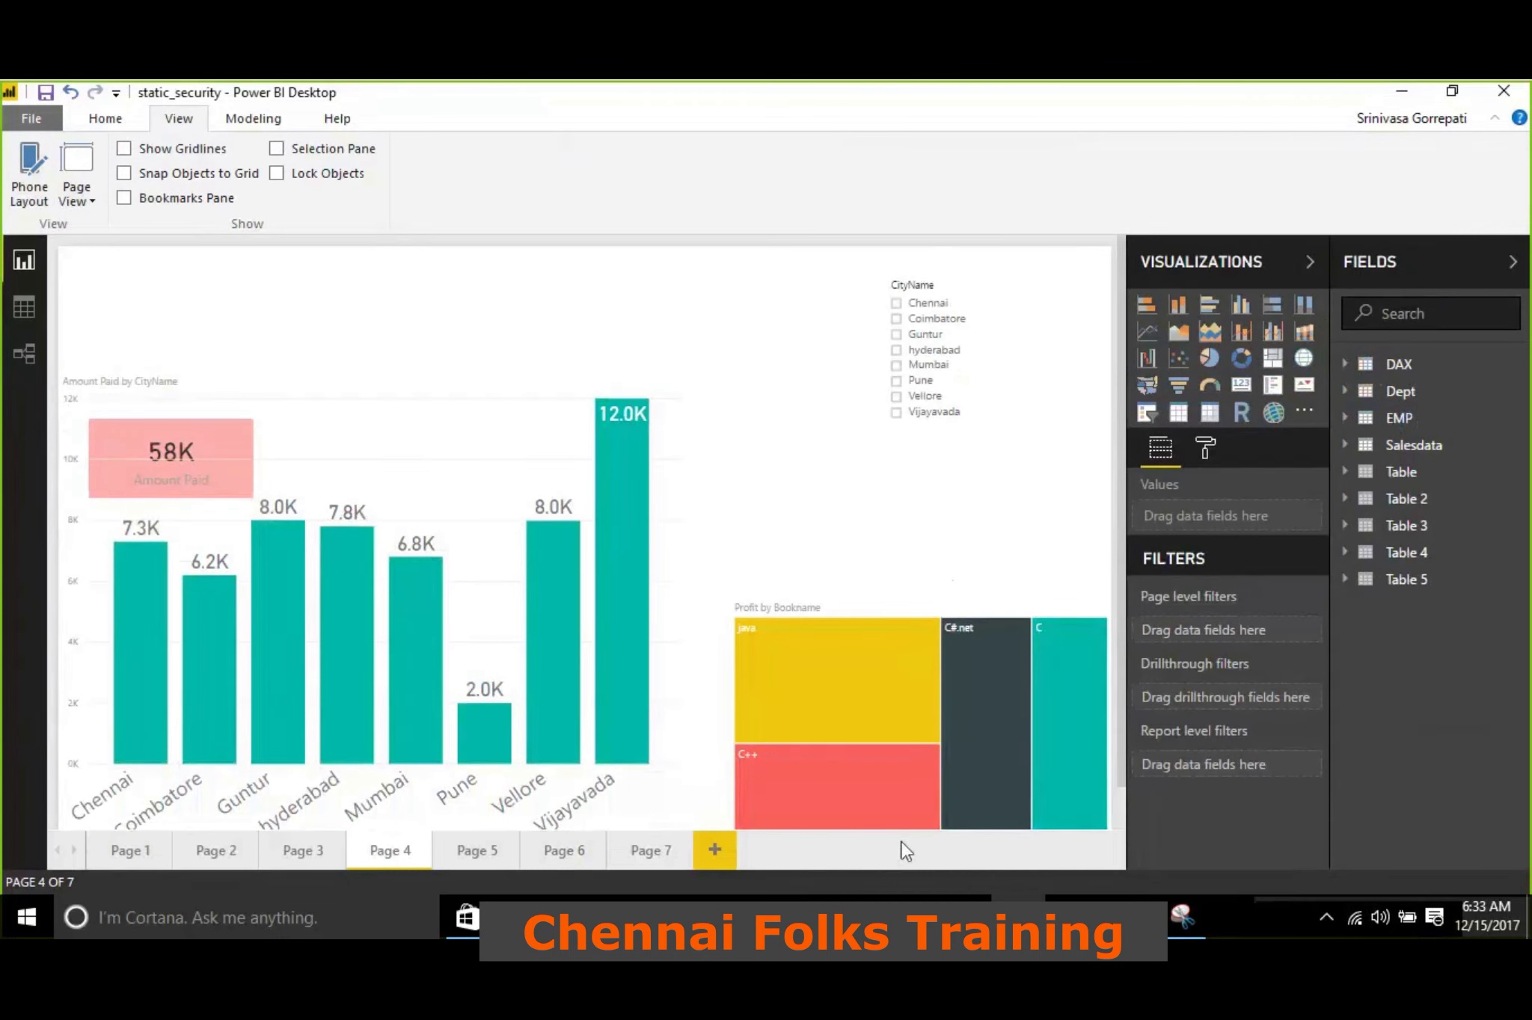
scroll(748, 786, down, 1)
scroll(750, 792, down, 1)
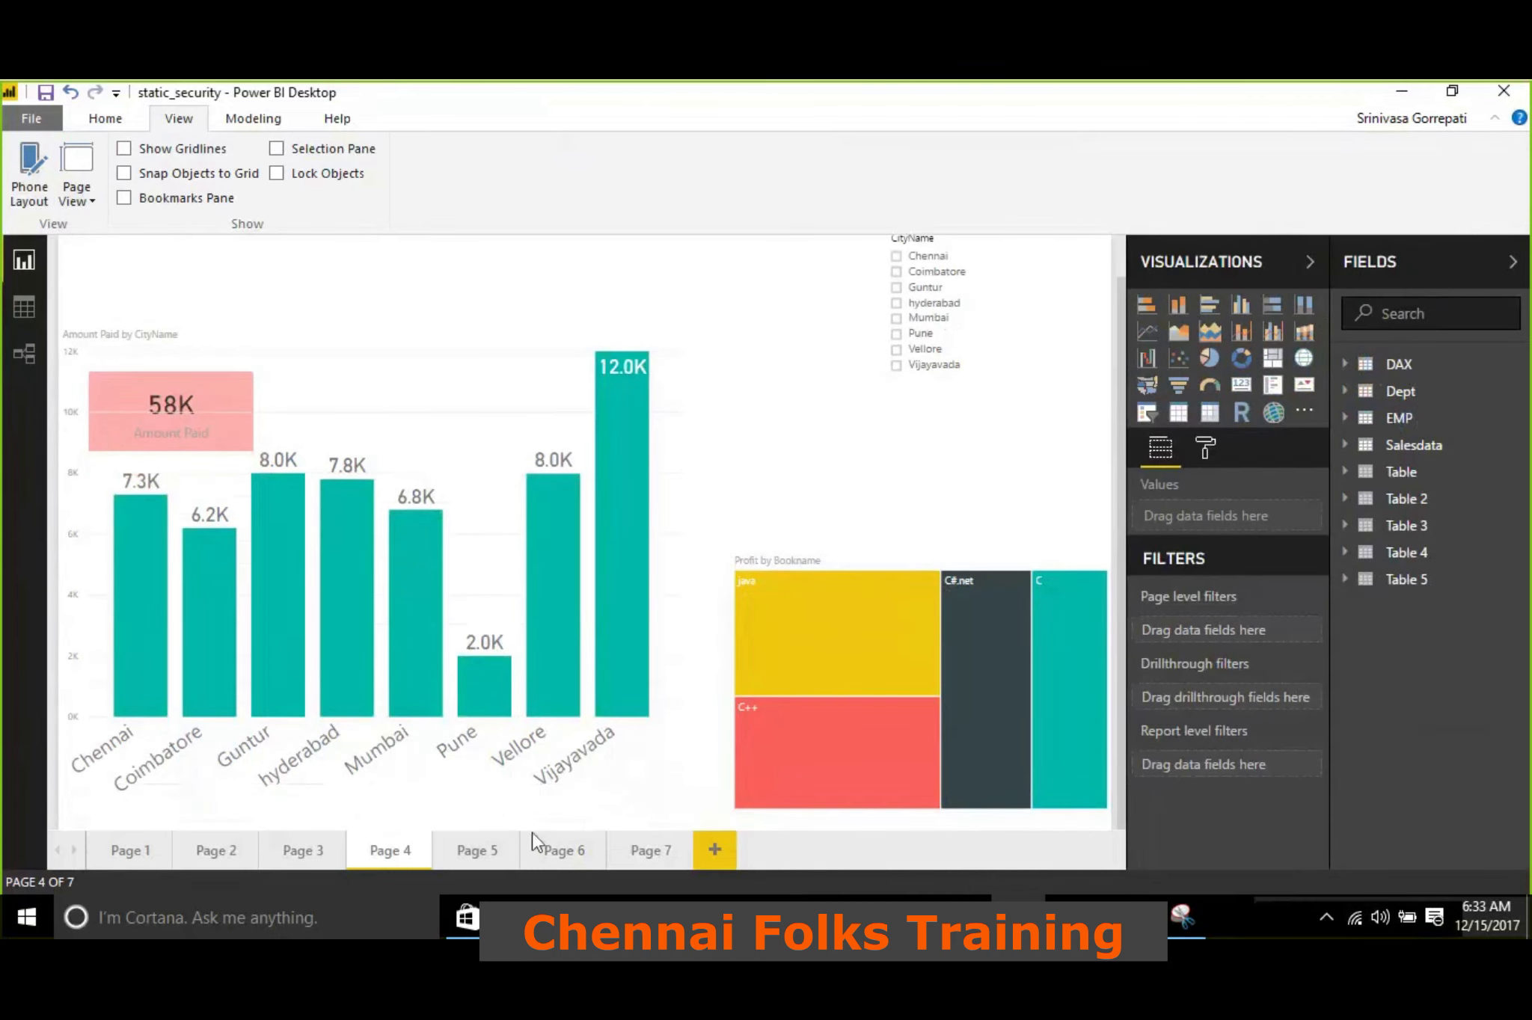
click(1441, 265)
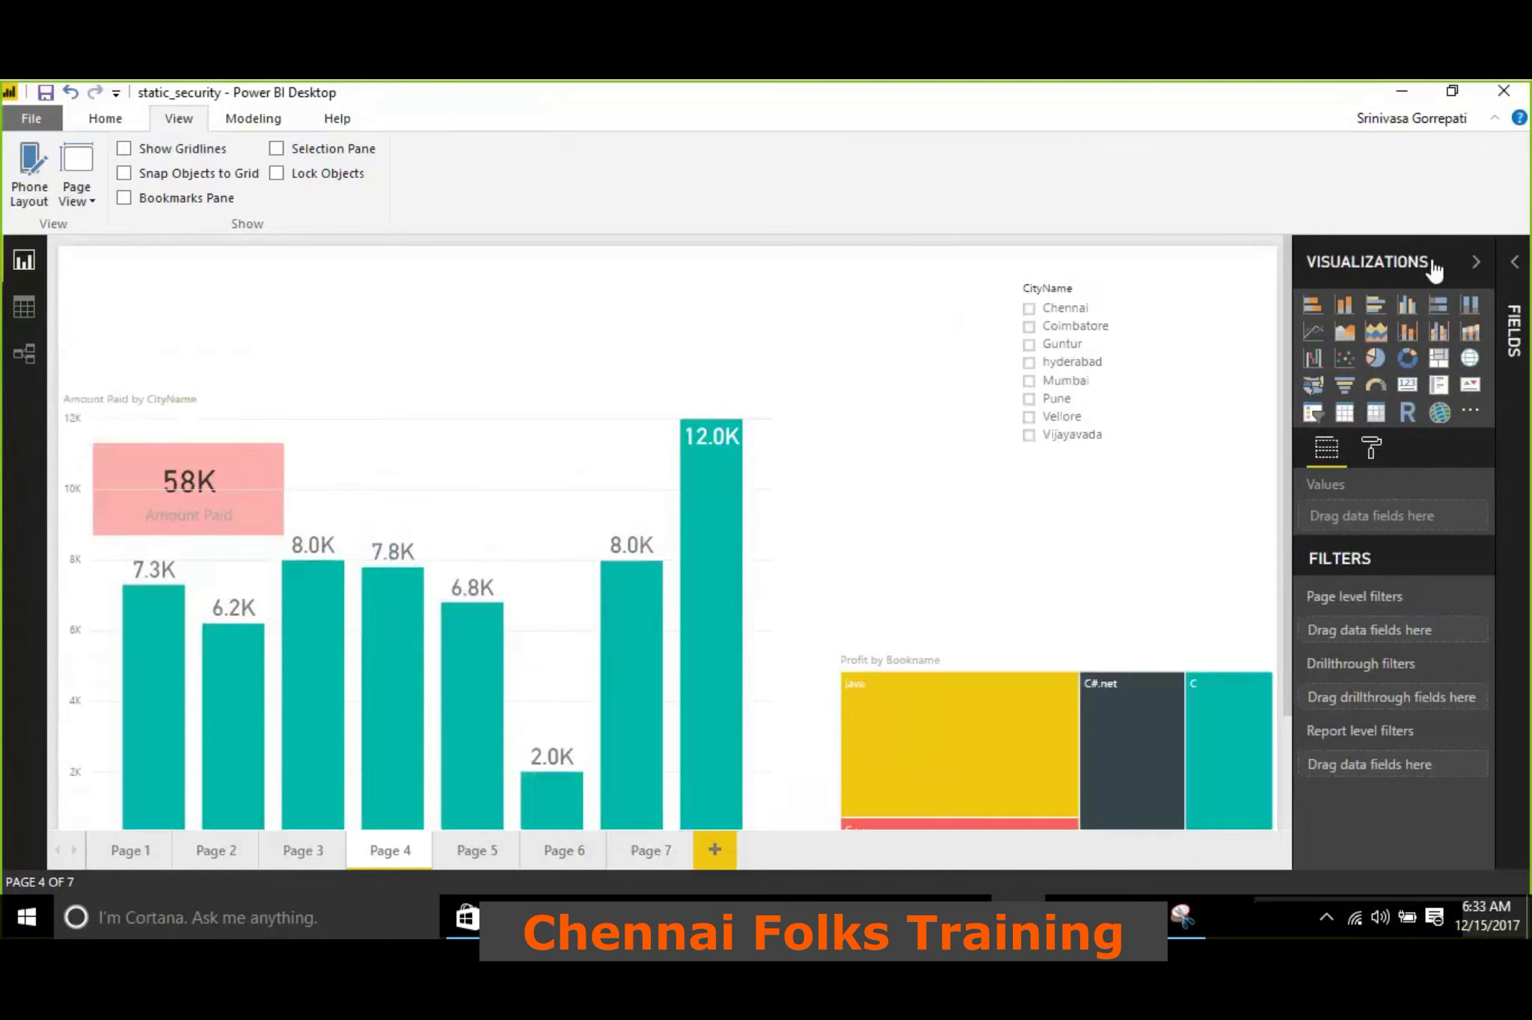
click(1433, 267)
Set the page view to Actual Size and check how Page 4 behaves with the Visualizations and Fields panes expanded and collapsed
click(78, 190)
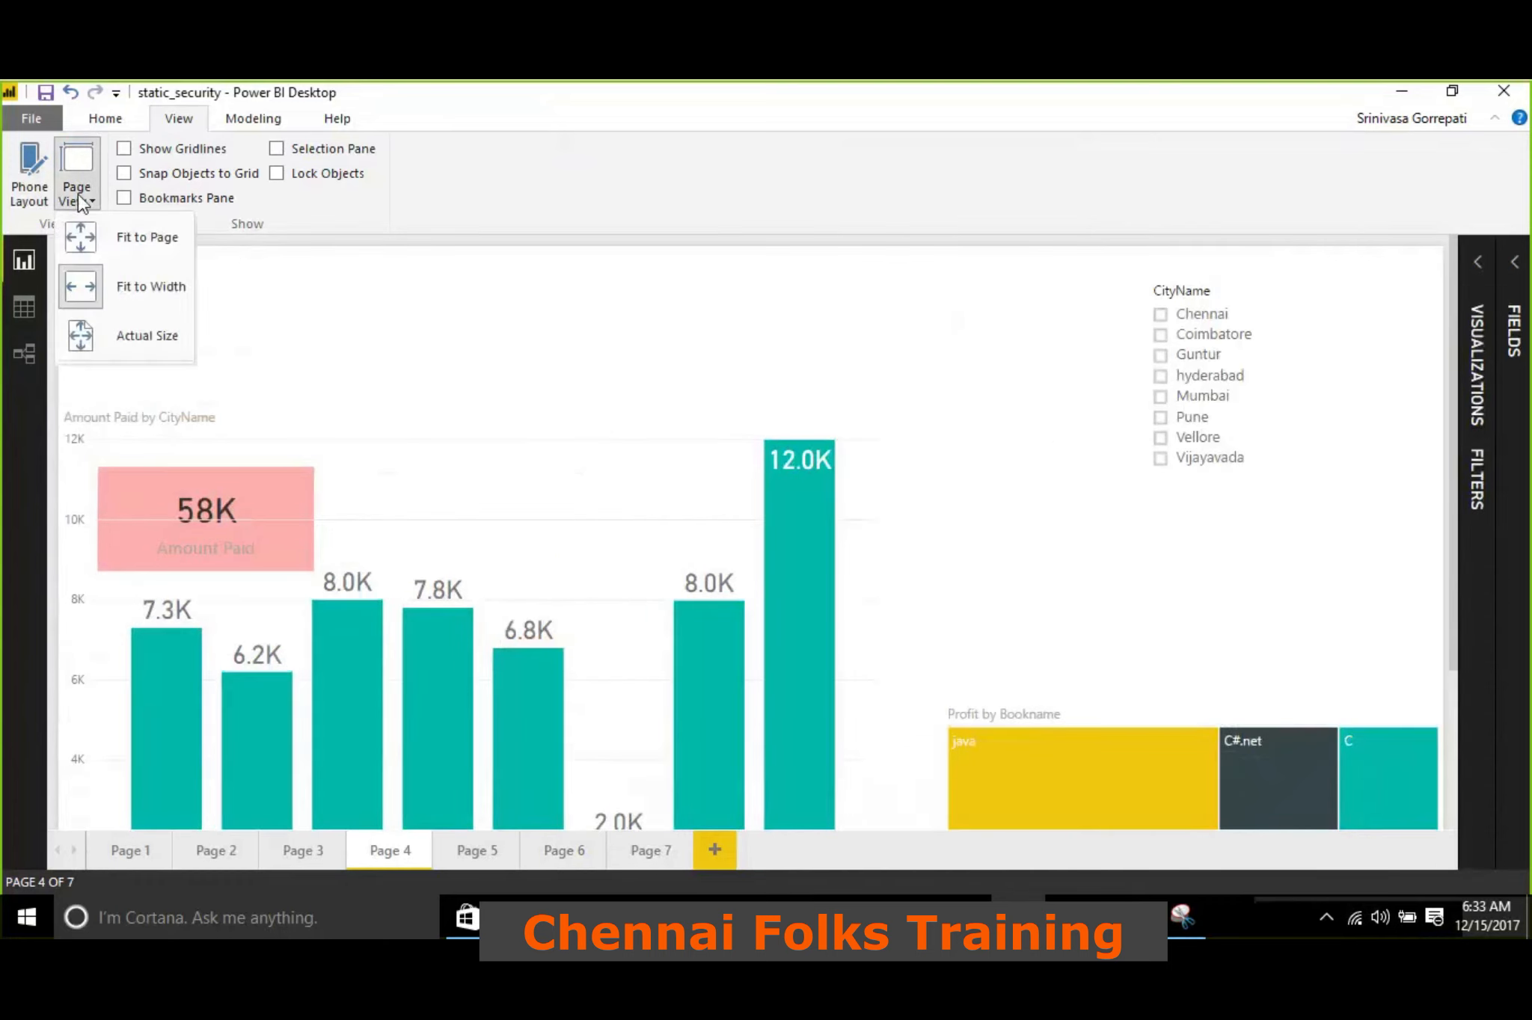
click(124, 338)
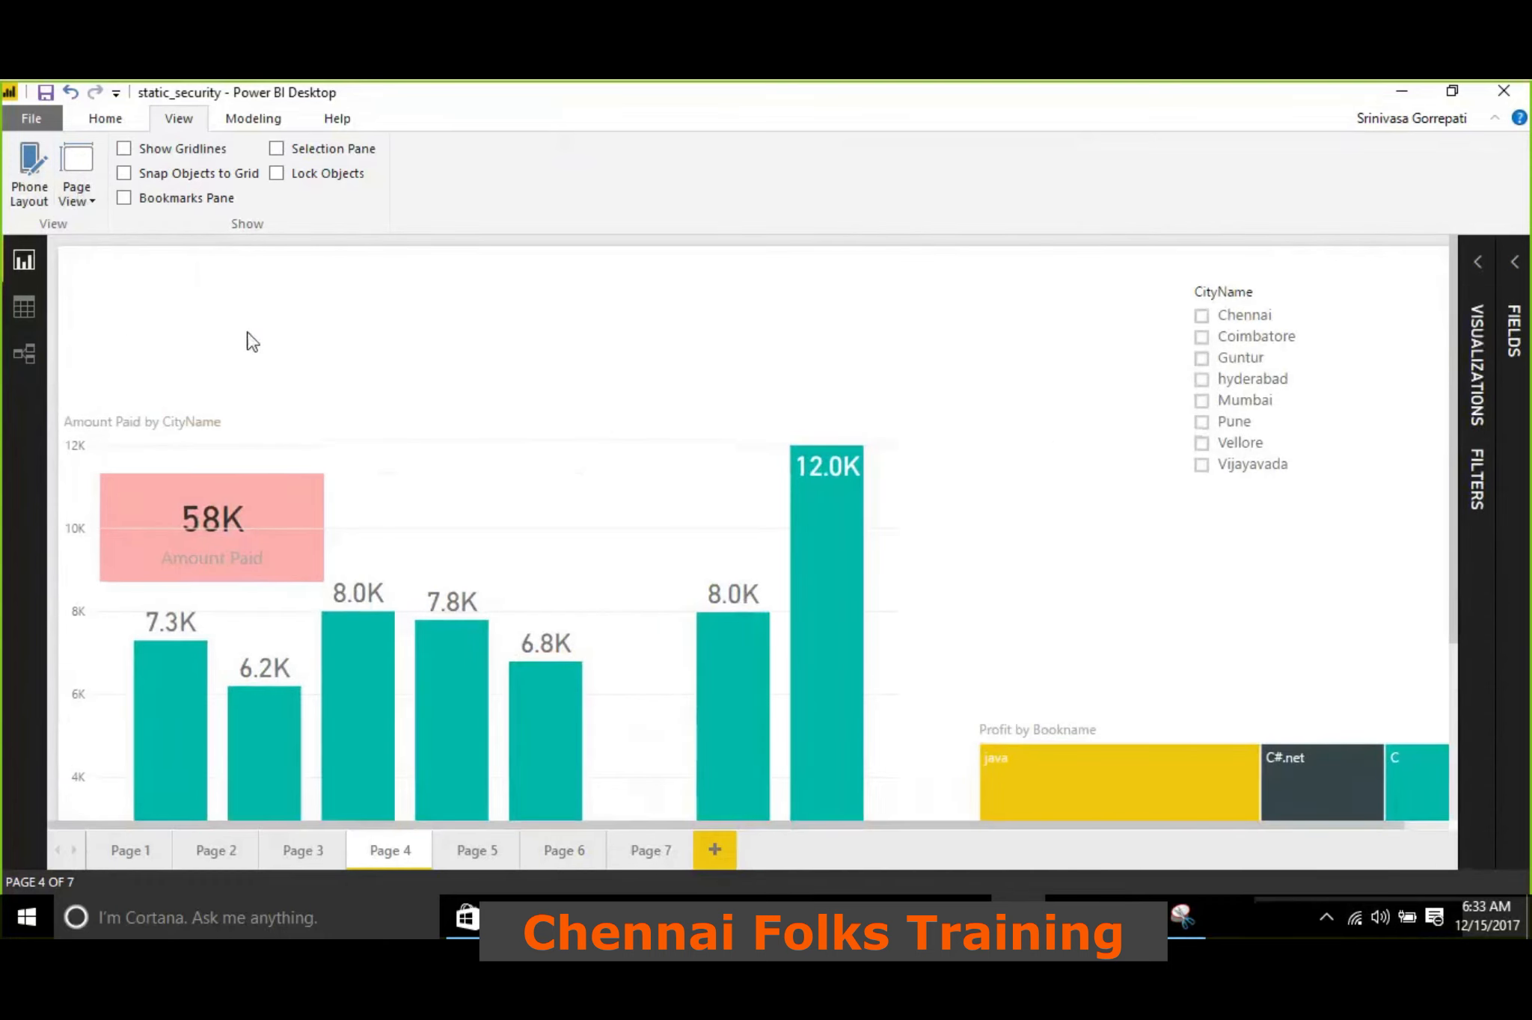
scroll(345, 322, down, 3)
drag(803, 833, 344, 832)
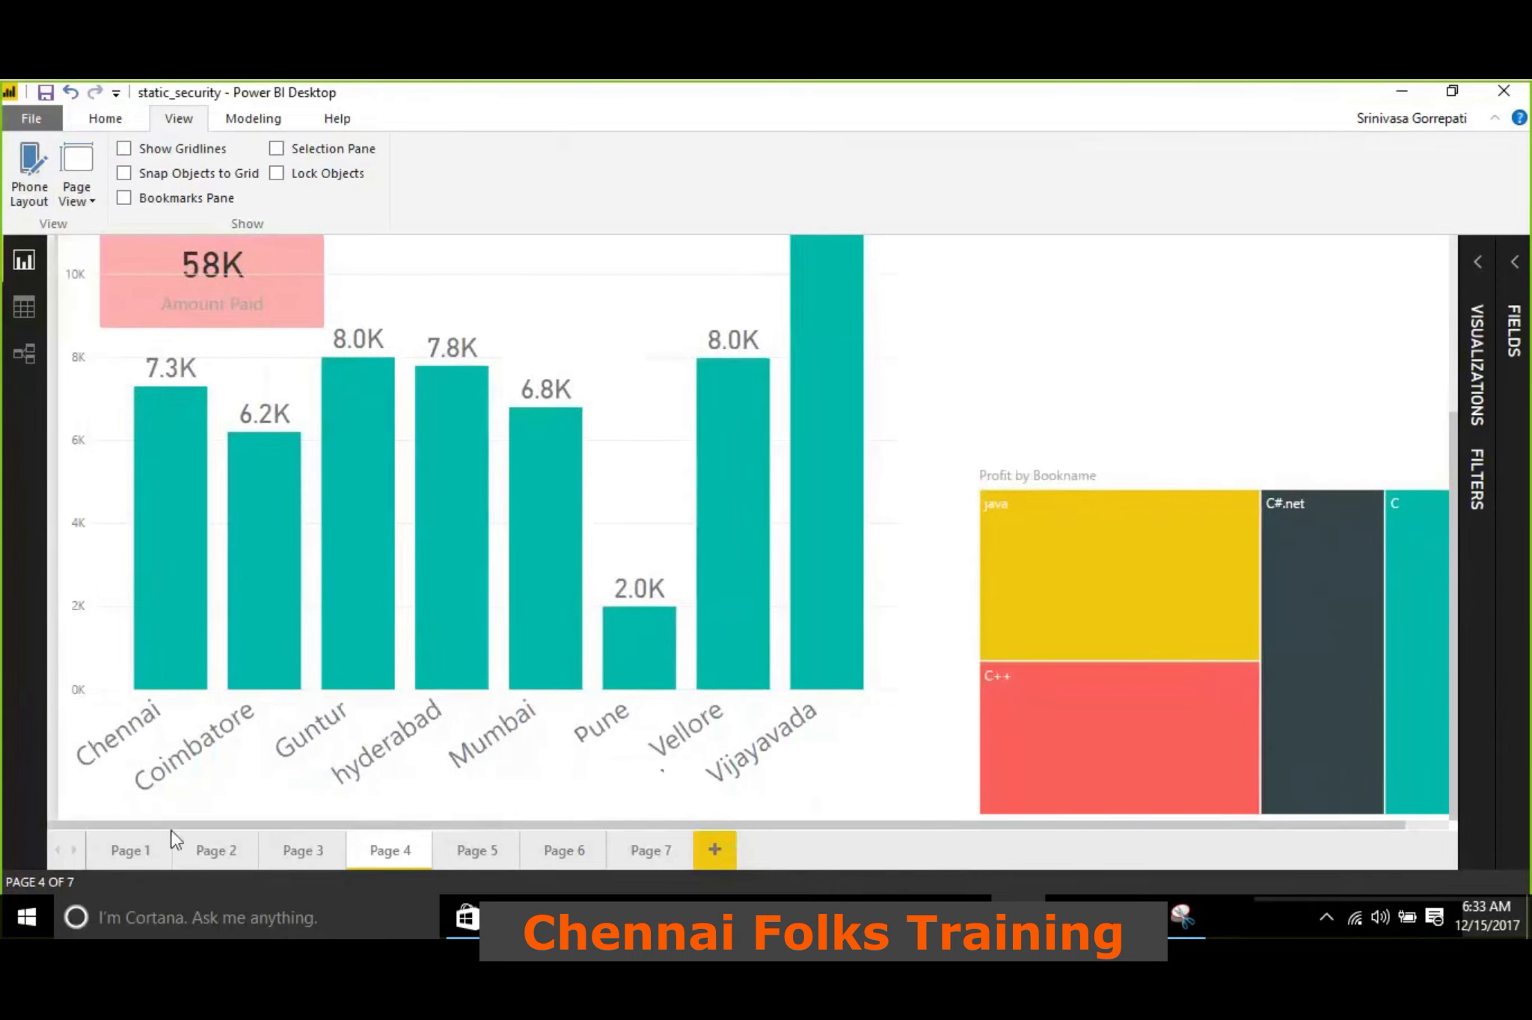
click(1512, 295)
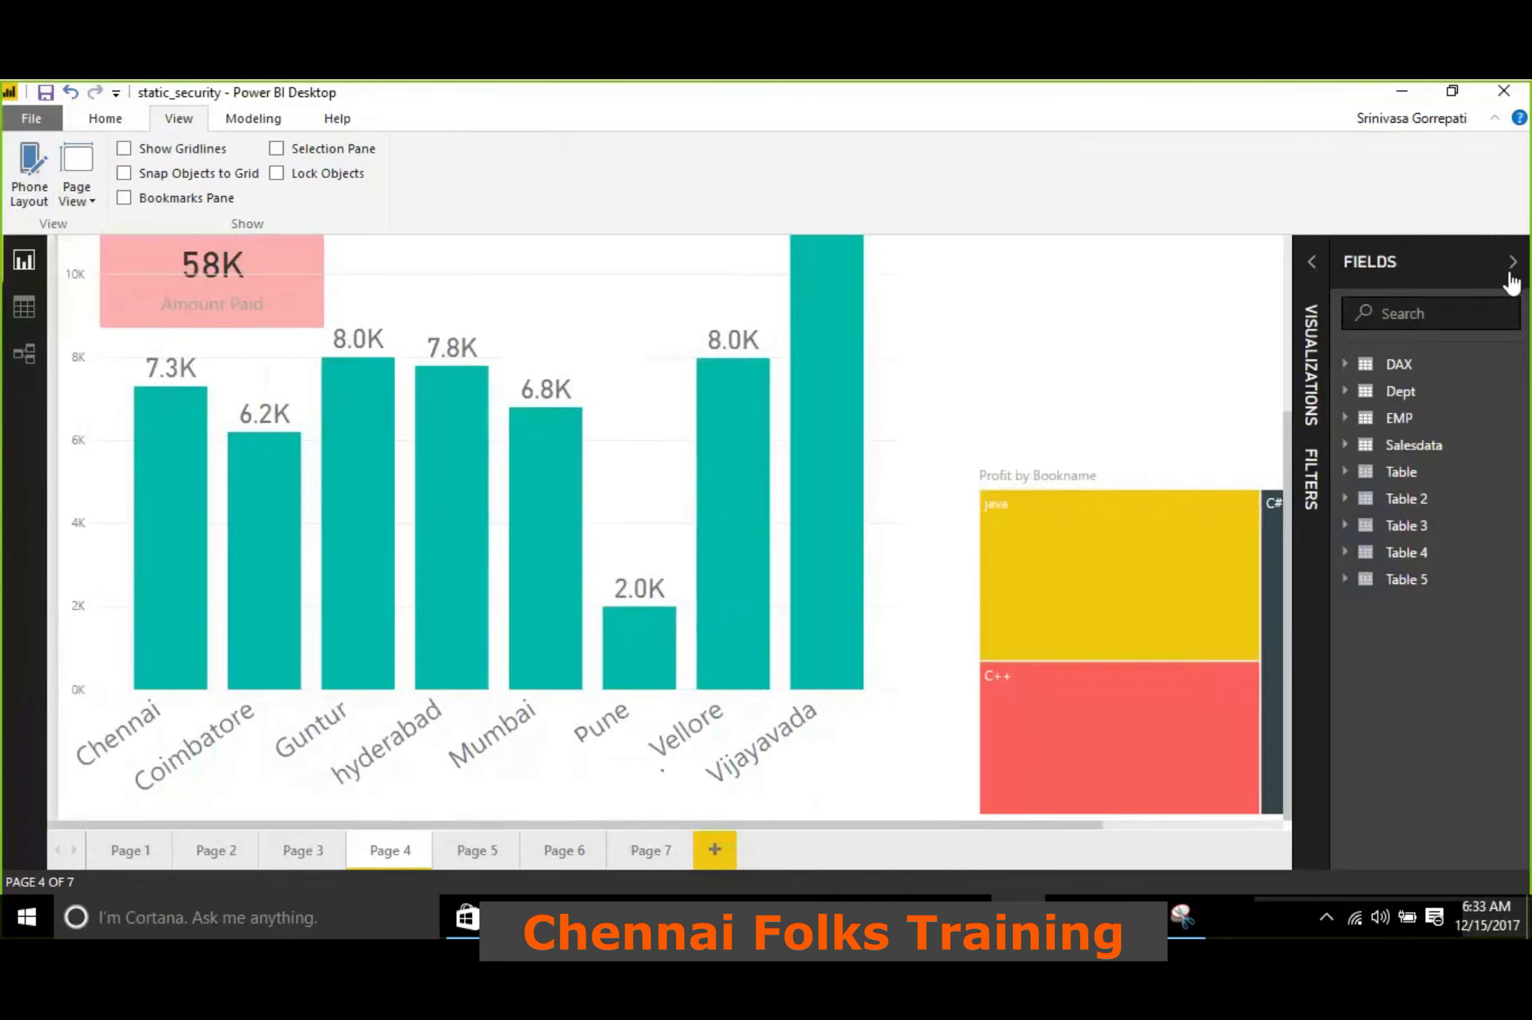
click(1311, 266)
drag(731, 822, 664, 828)
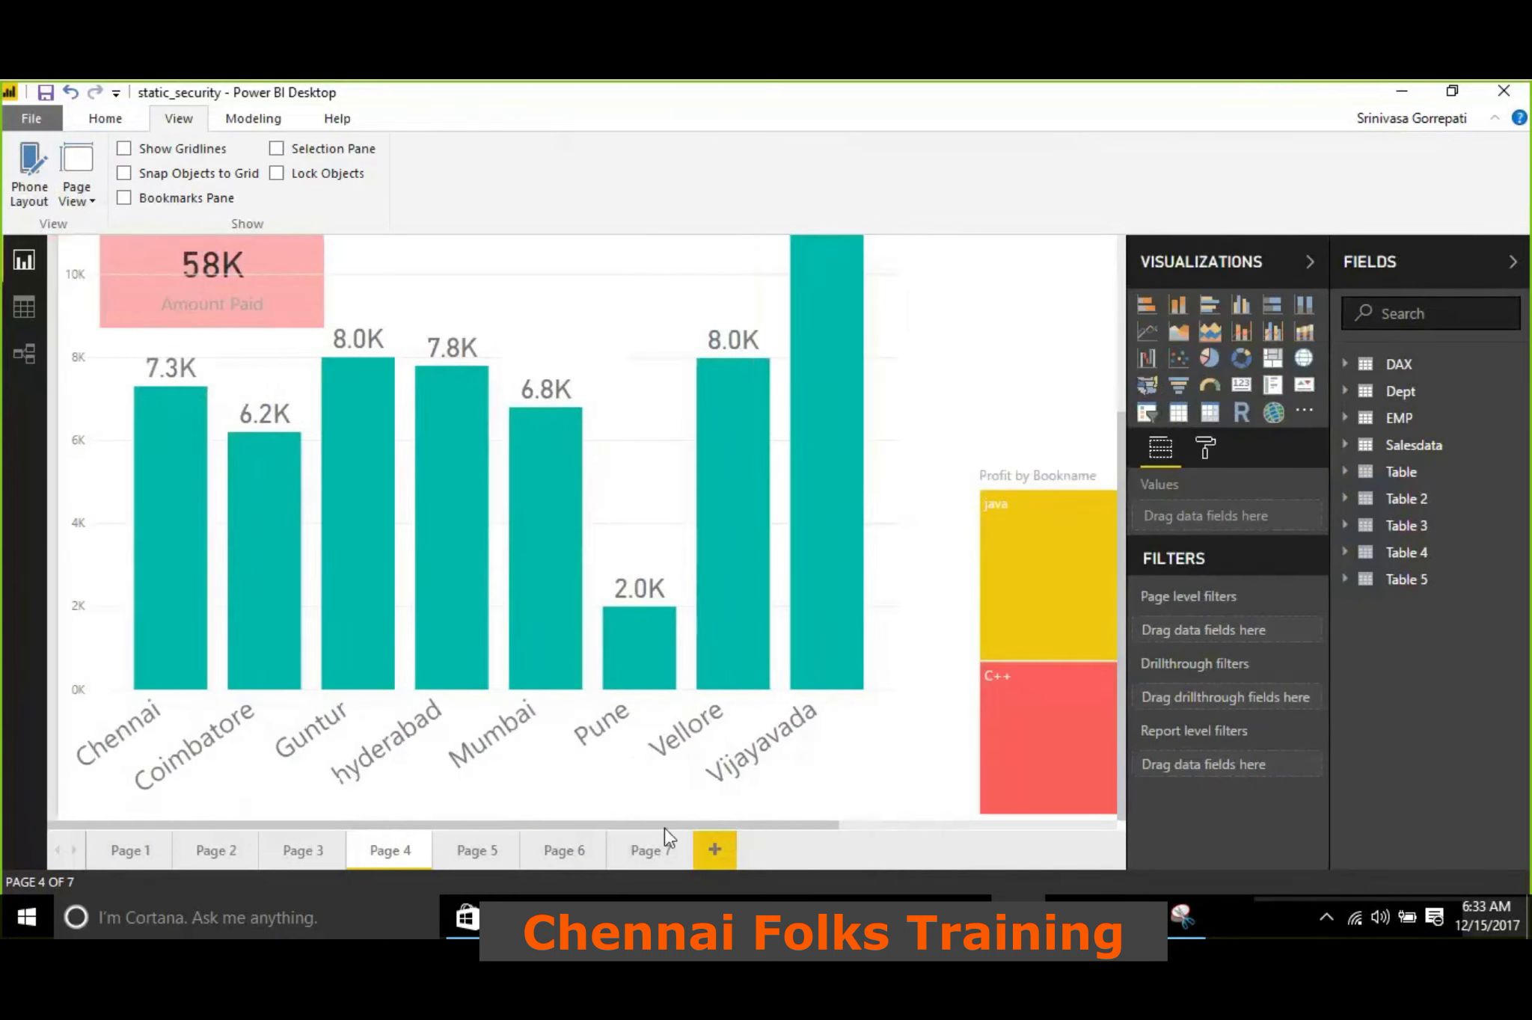
click(1355, 262)
click(1357, 260)
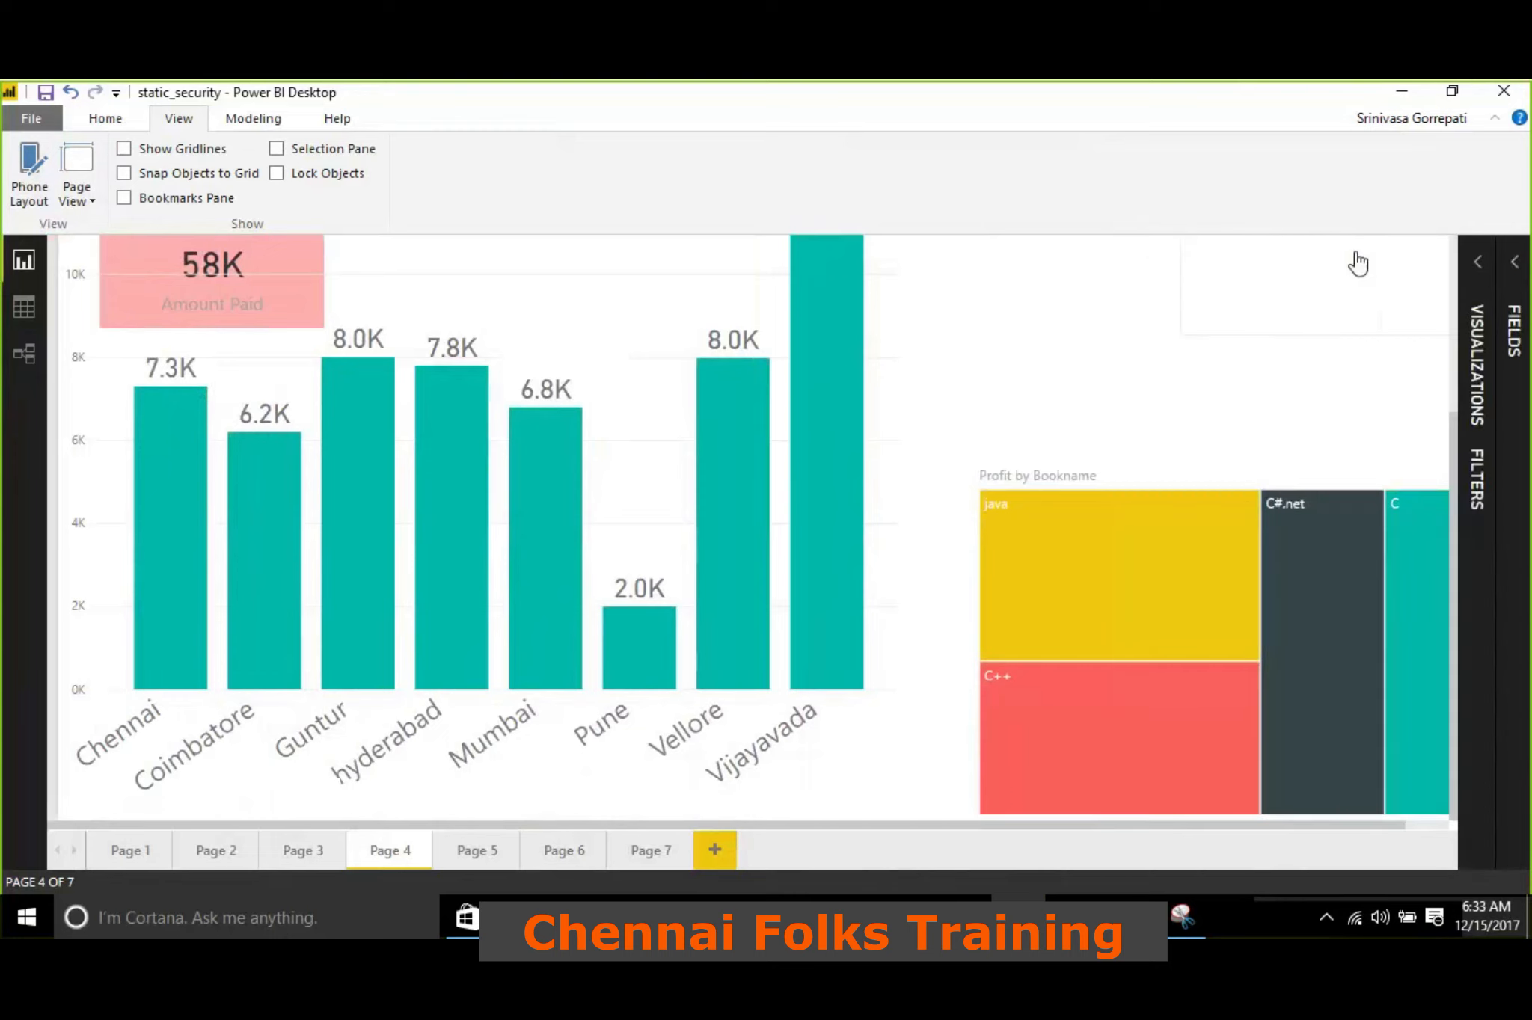
Try Fit to Page on Page 4, set the view back to Fit to Width, and expand the Visualizations and Fields panes
click(86, 201)
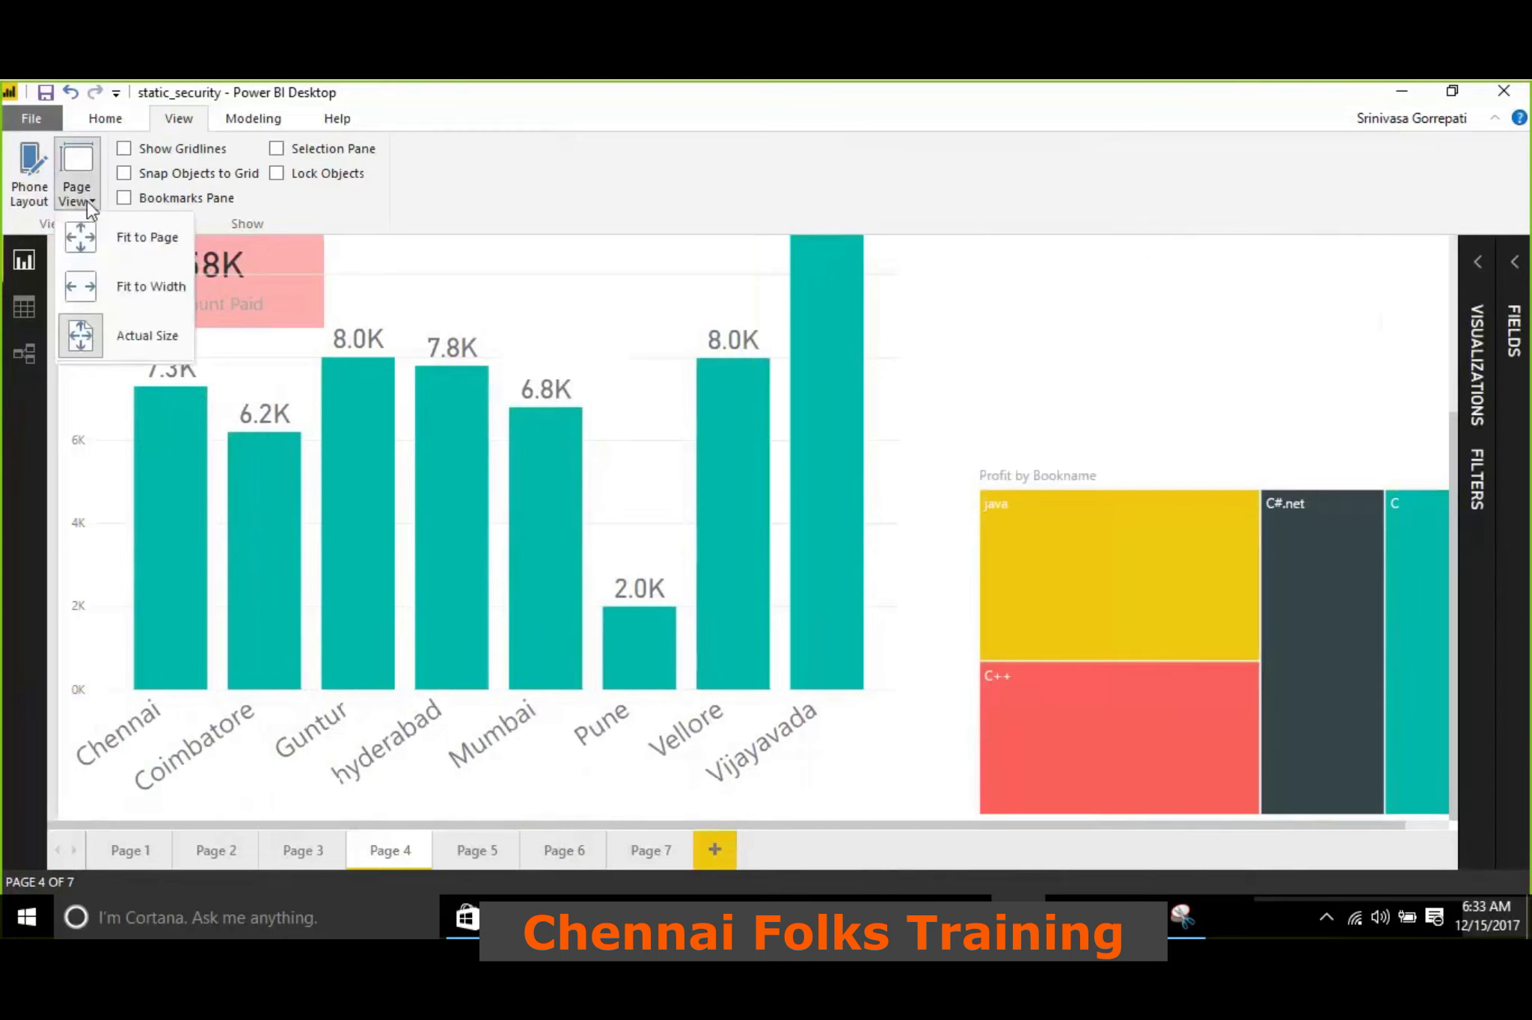
click(113, 237)
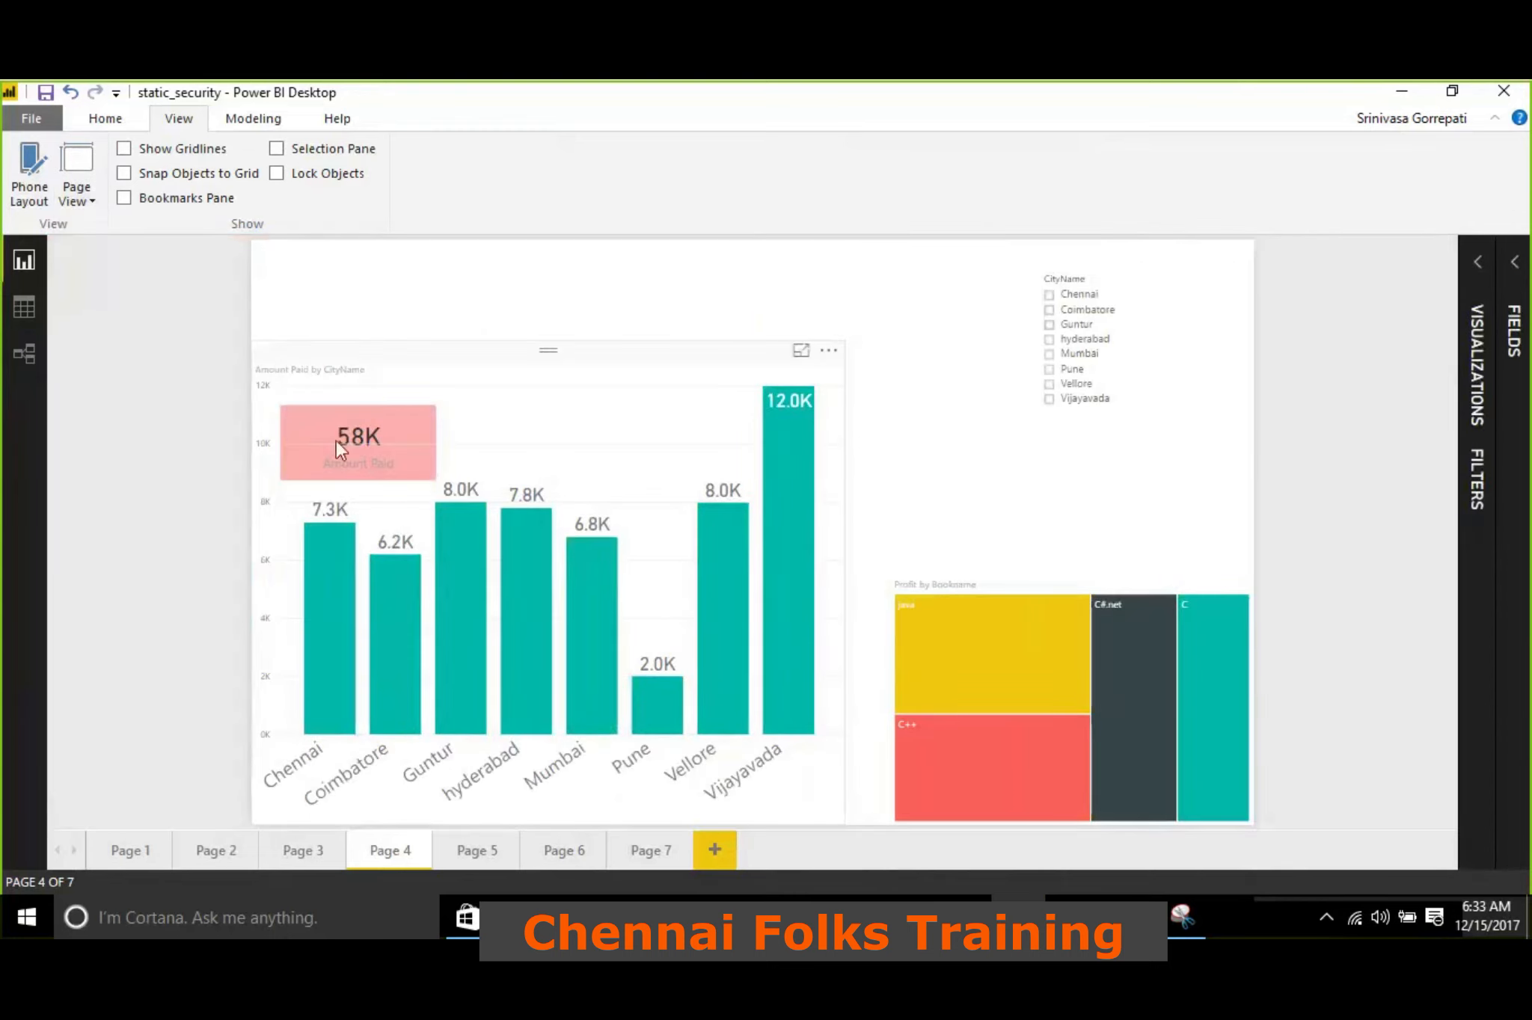
click(82, 201)
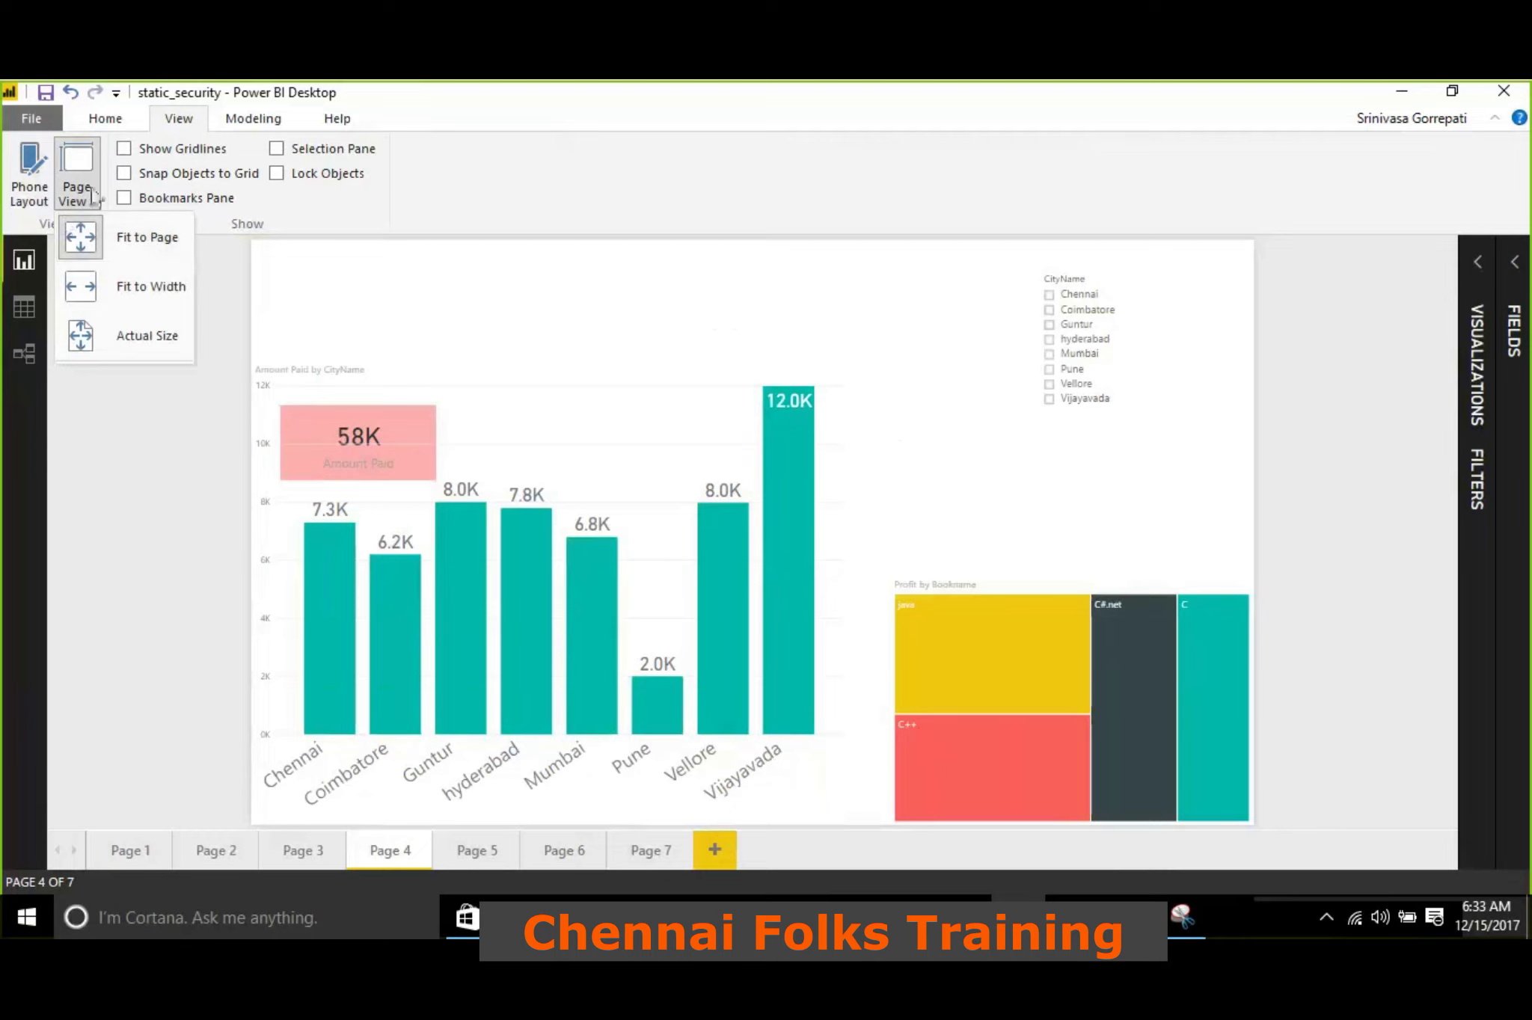
click(160, 292)
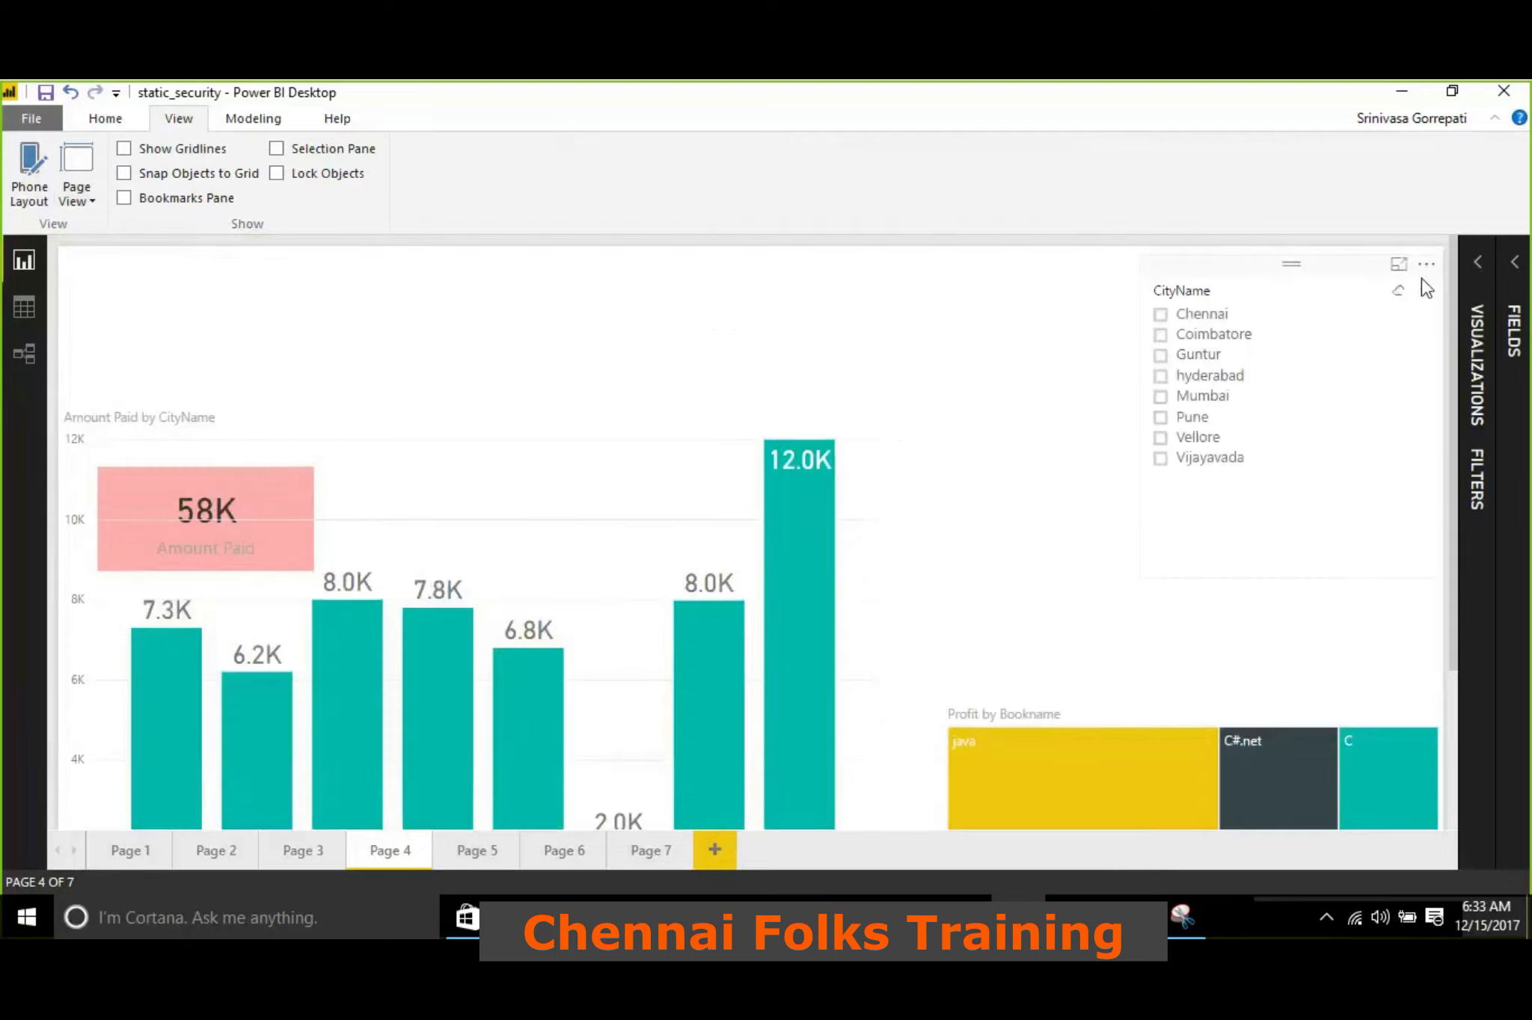
click(1477, 266)
click(1500, 277)
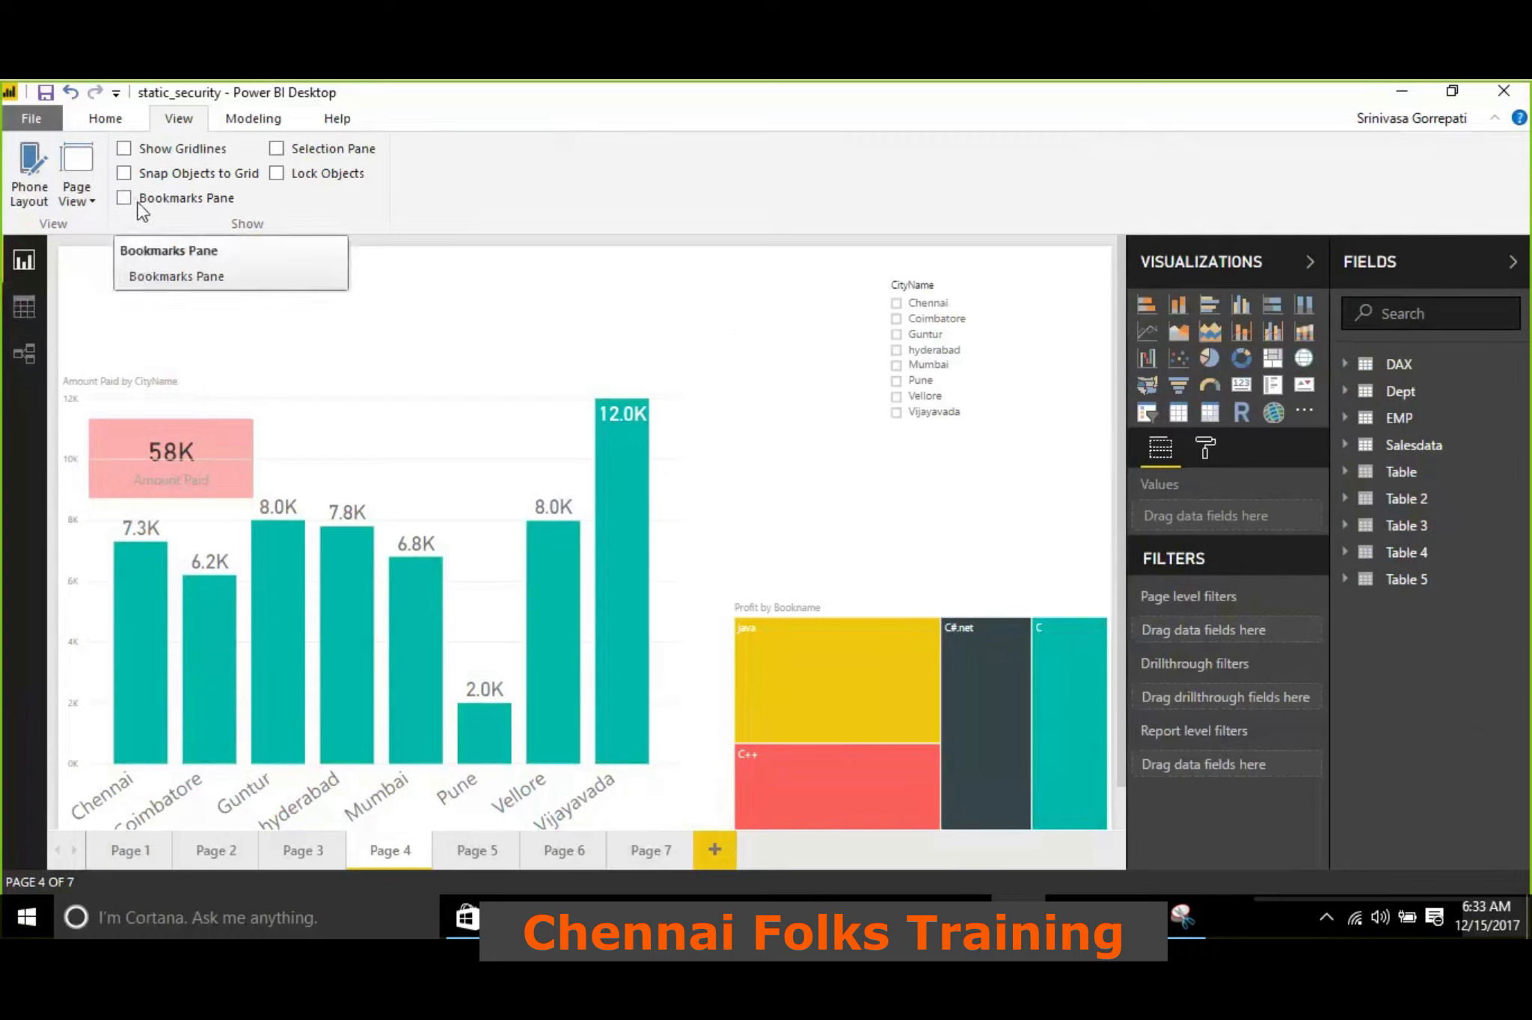
On Page 1, show the Bookmarks pane, add a bookmark of the page, and rename it Page1
click(157, 859)
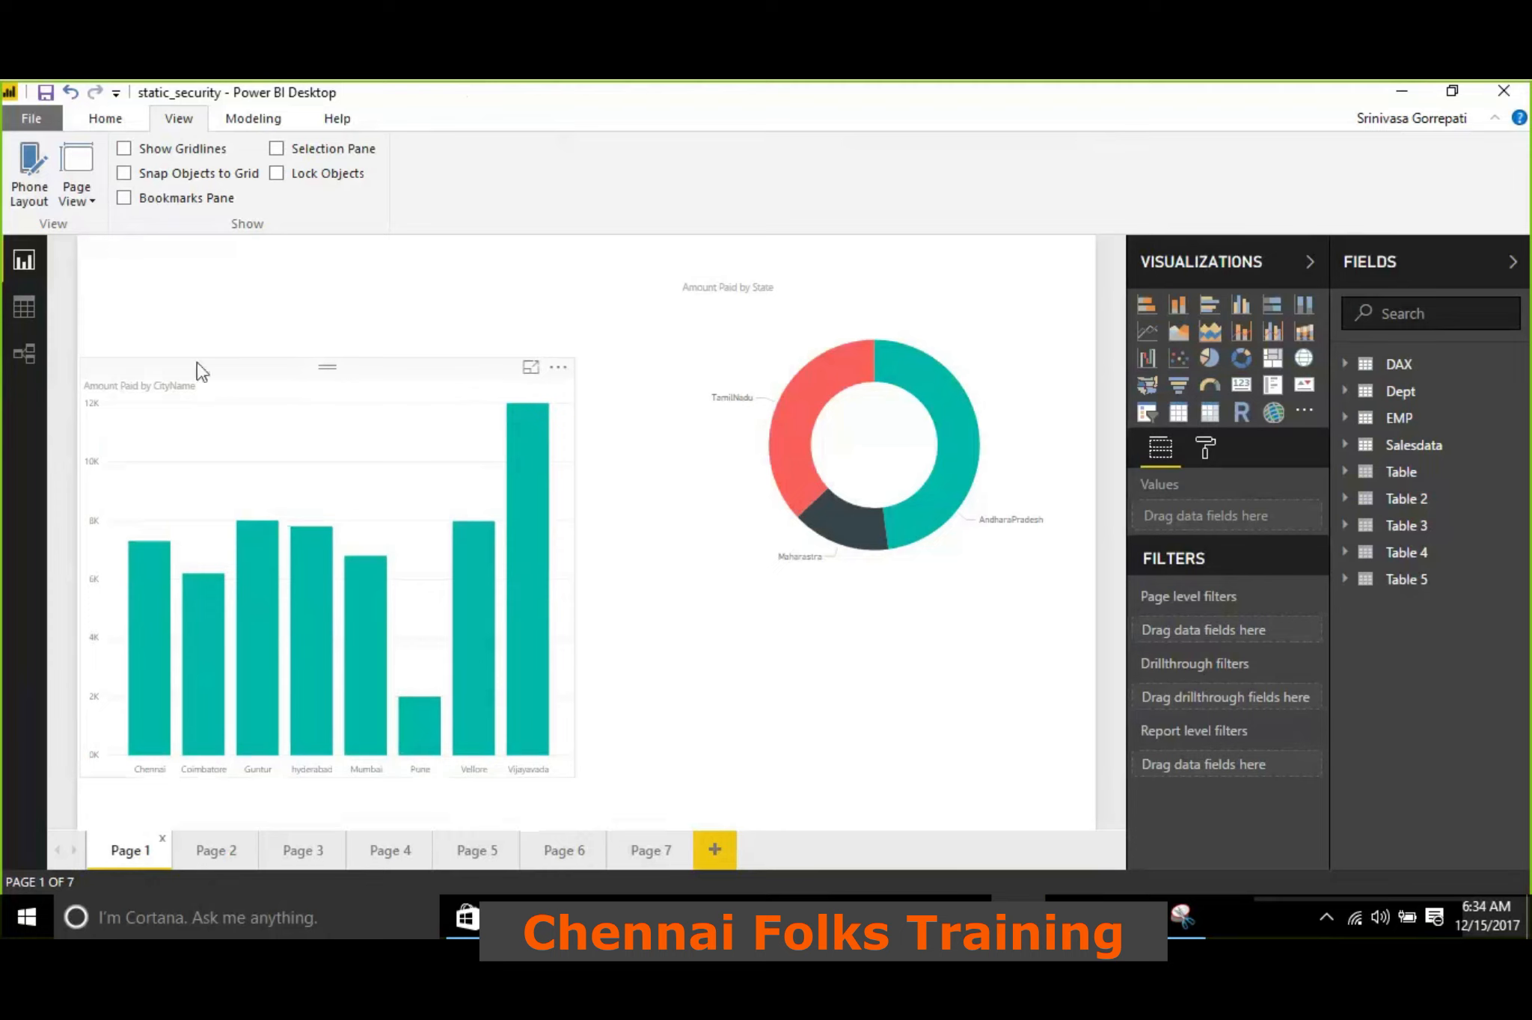
click(127, 198)
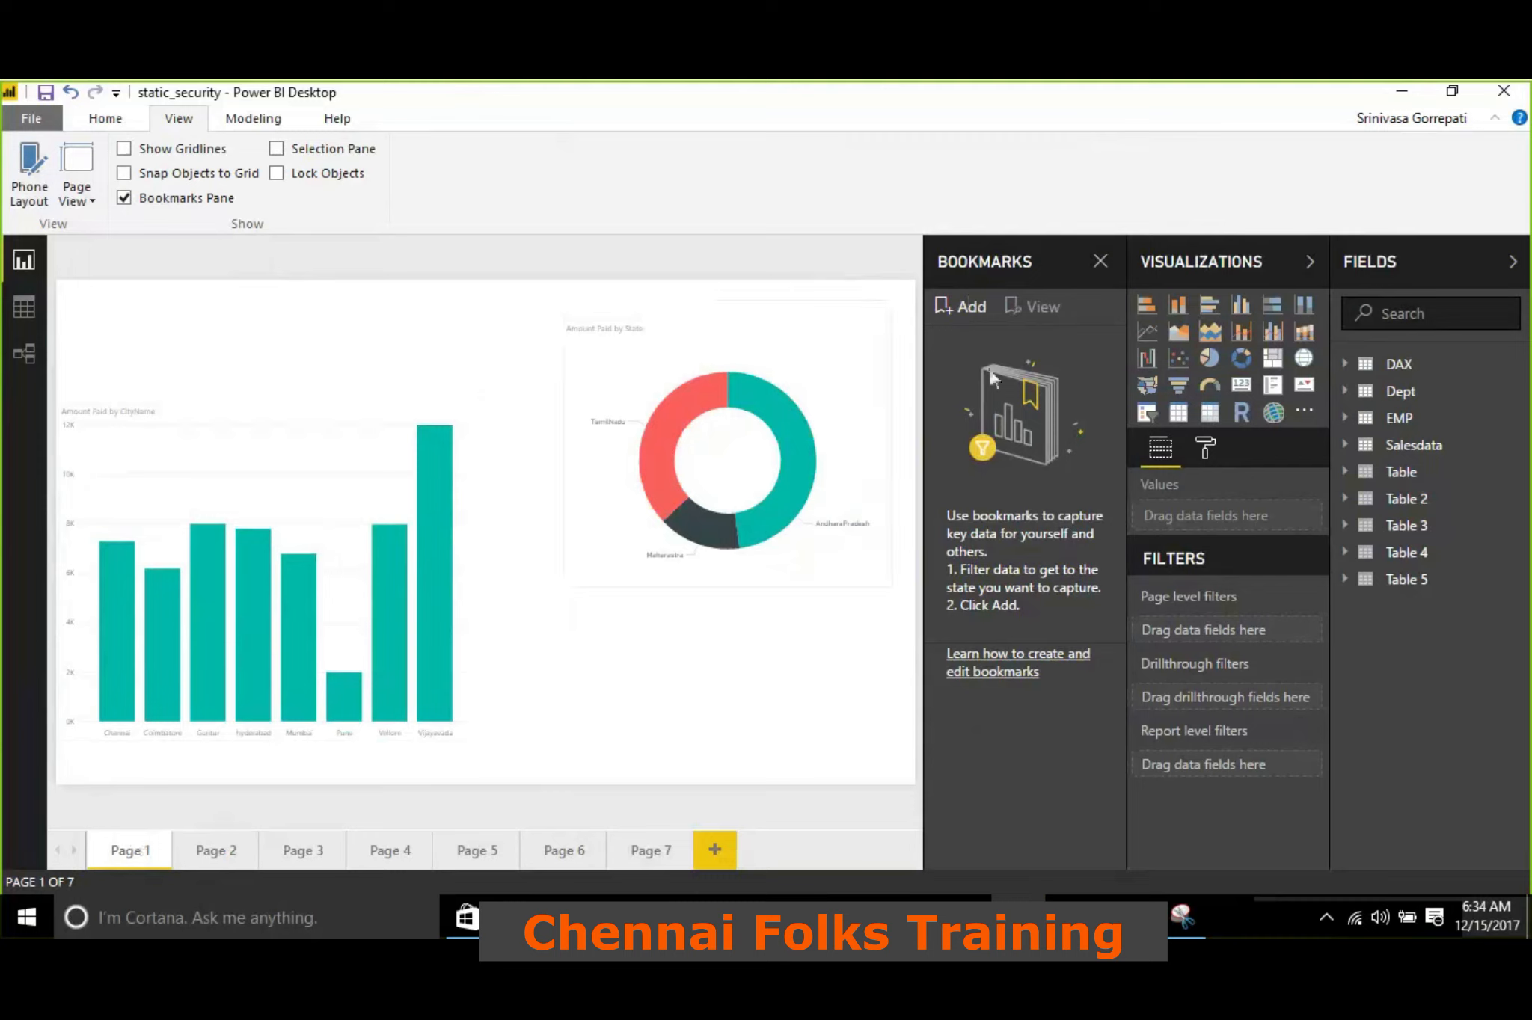
click(970, 312)
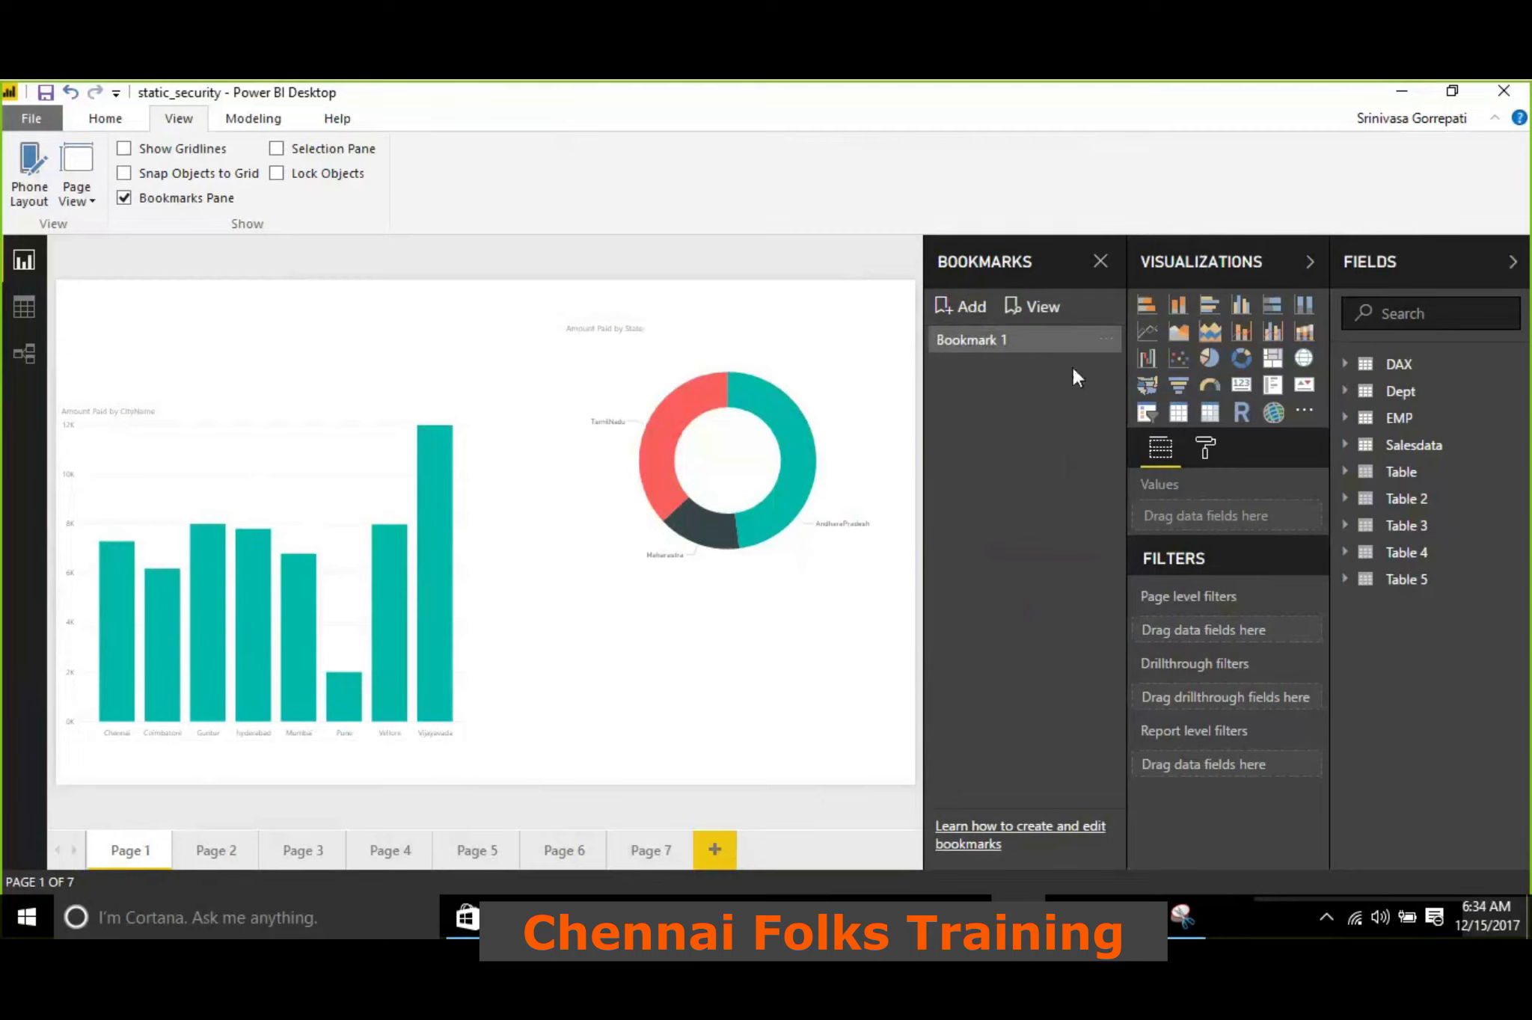
click(1105, 344)
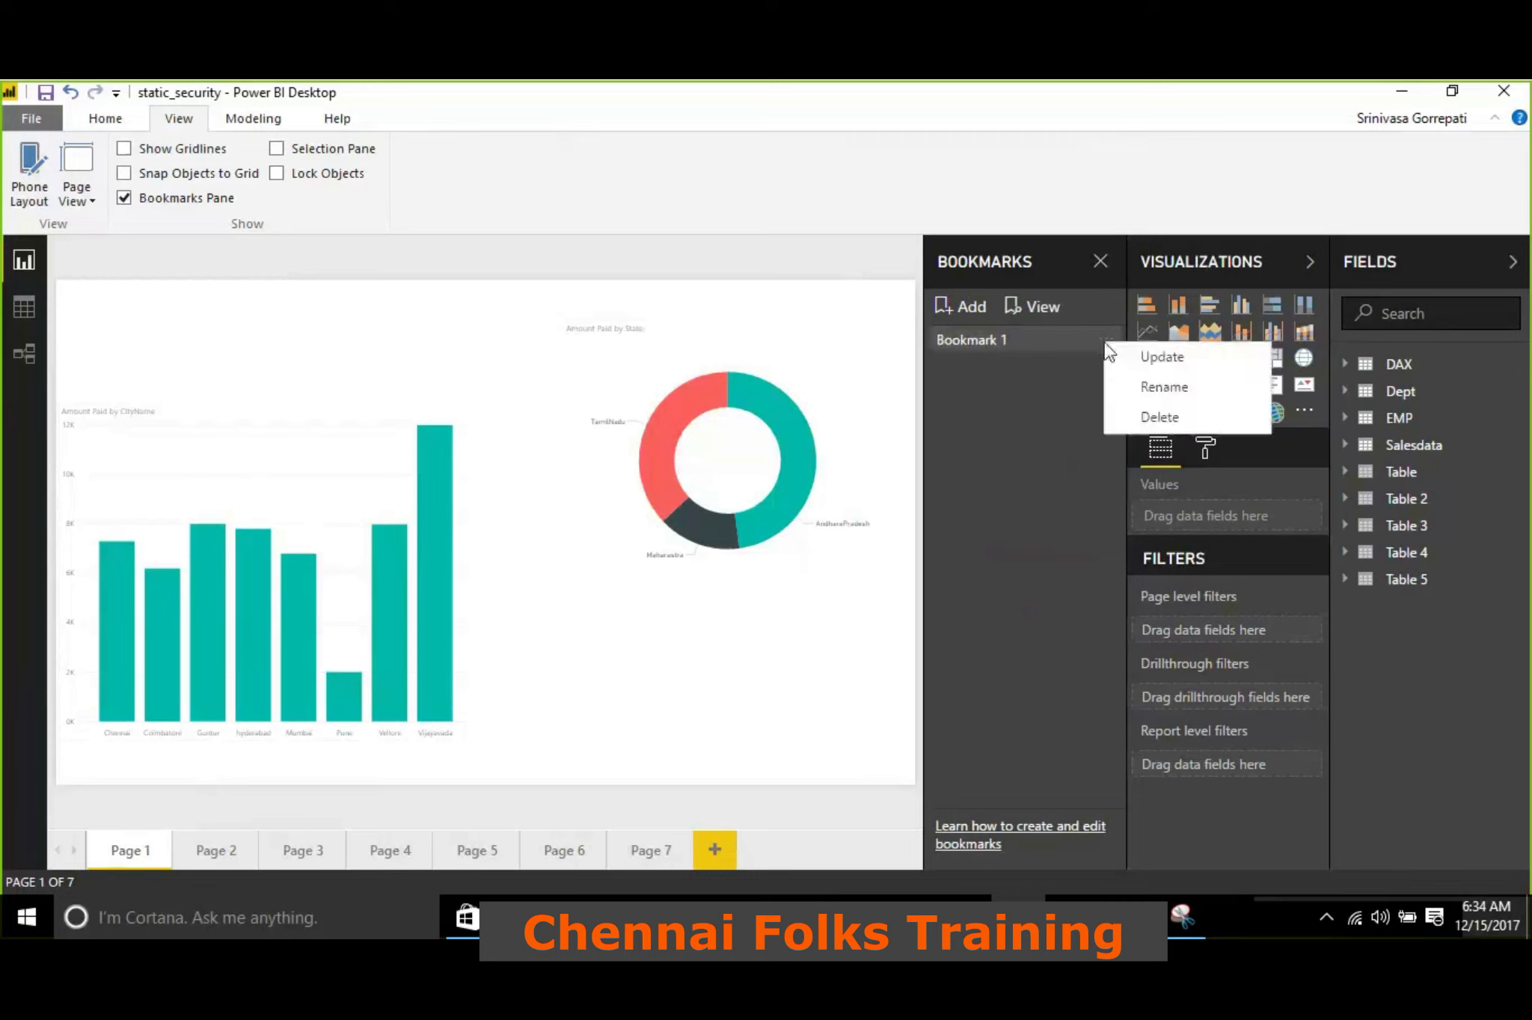
click(1138, 387)
text(Page1)
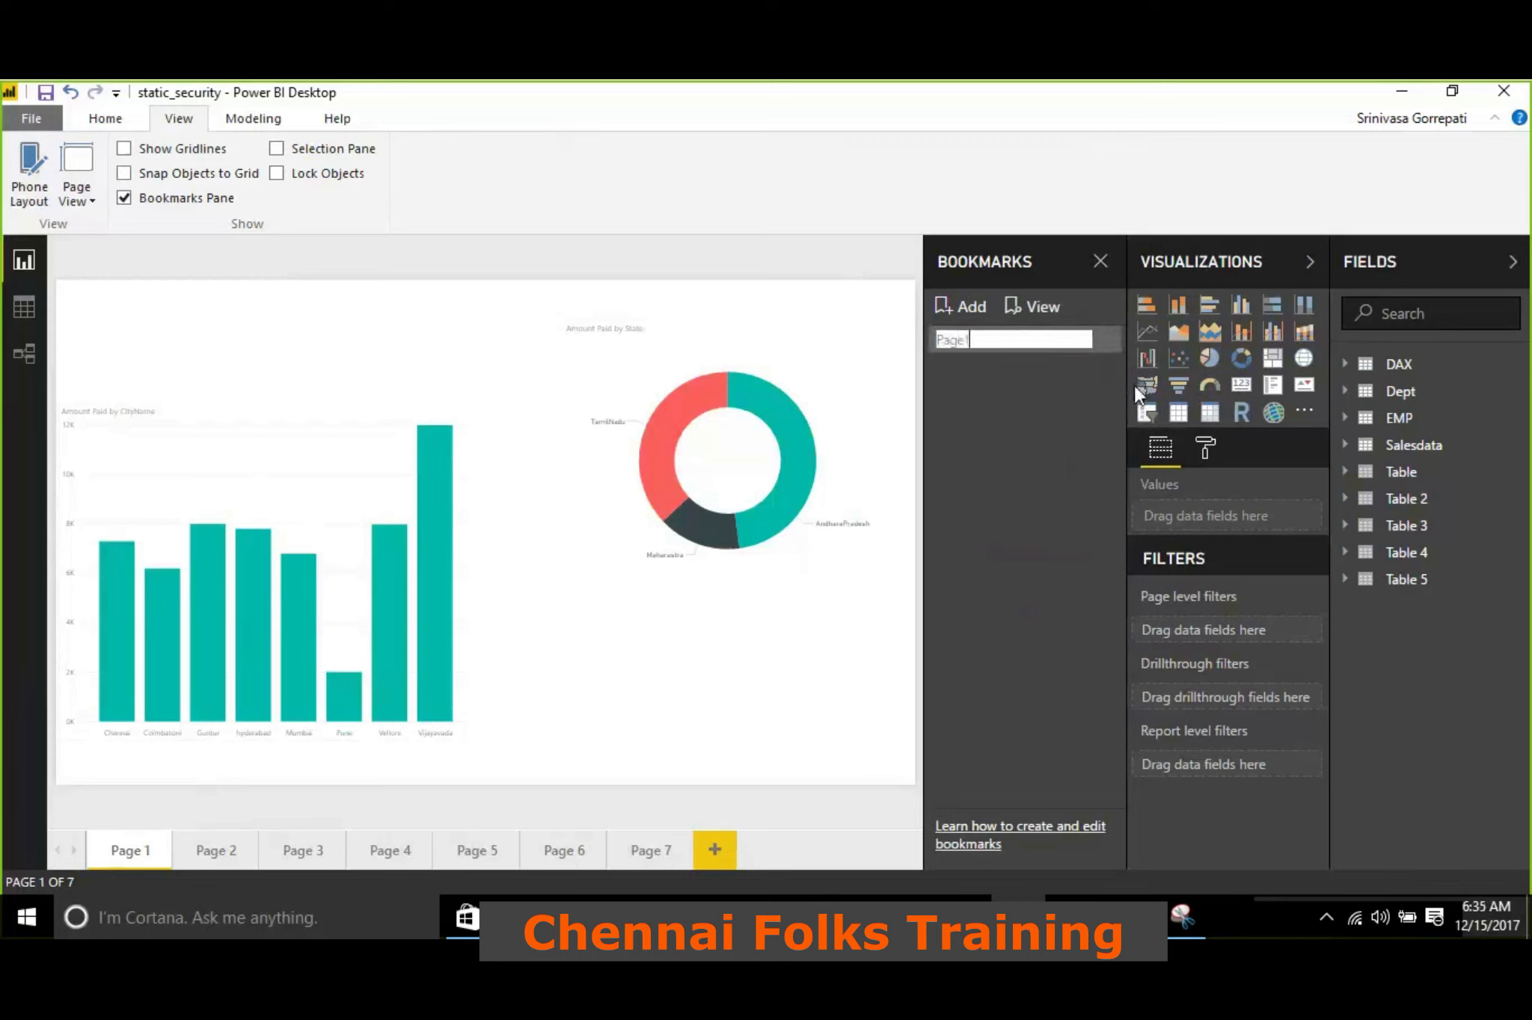
click(1061, 458)
Visit Page 6 and Page 5, and return to the first report page using the Page1 bookmark
click(562, 860)
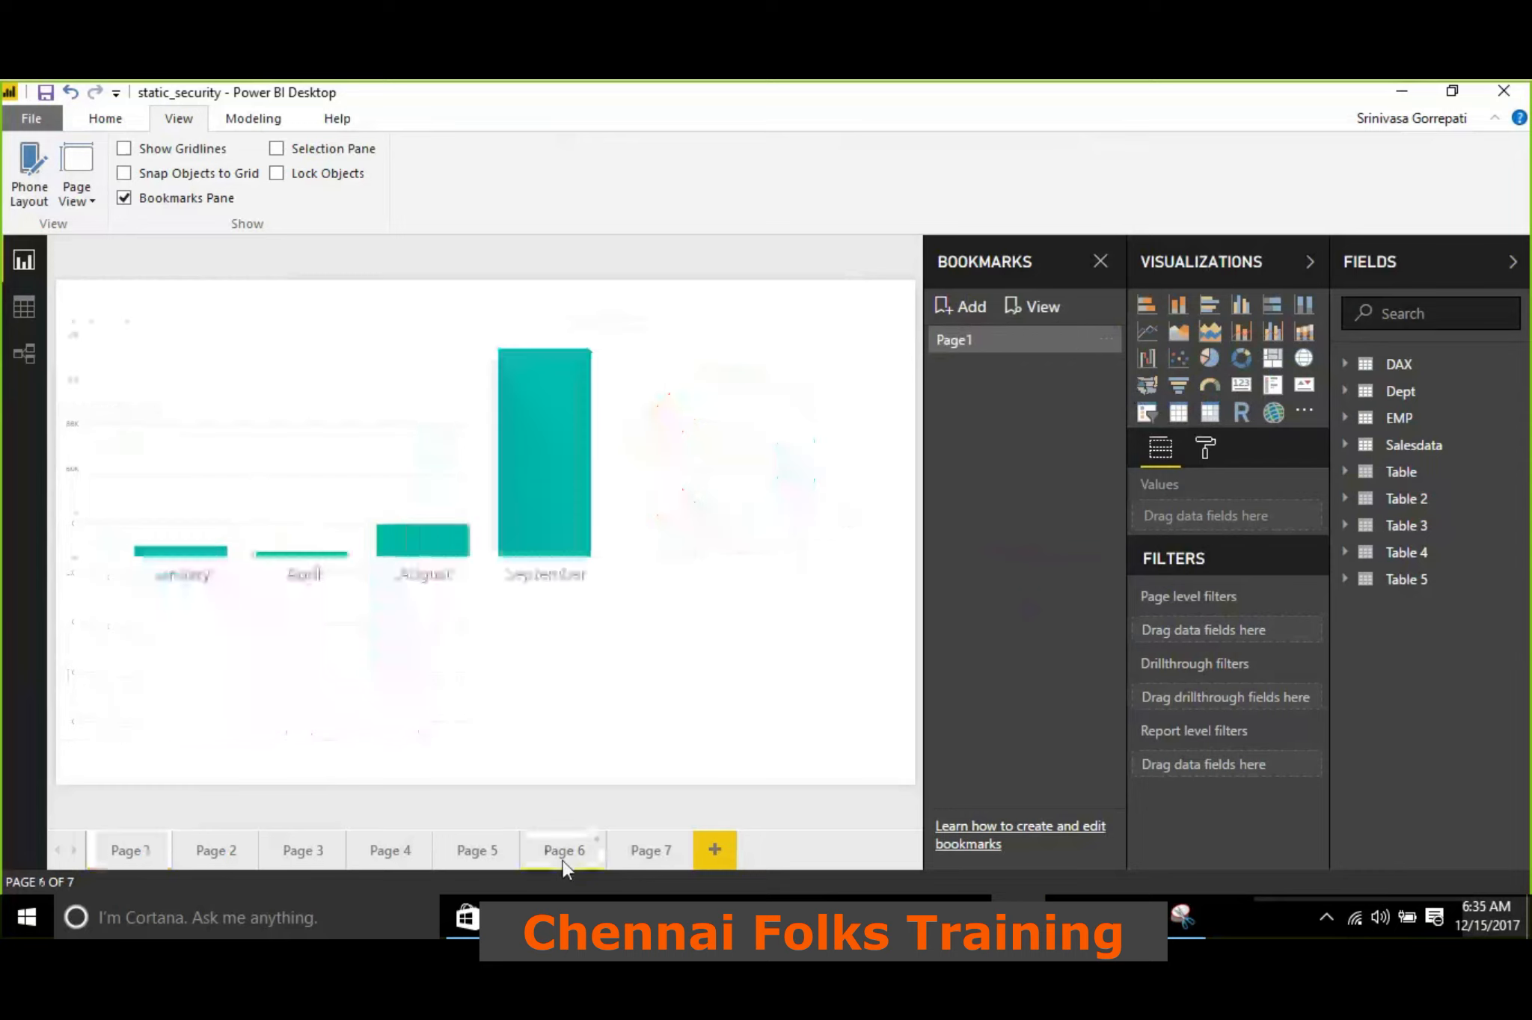
click(483, 852)
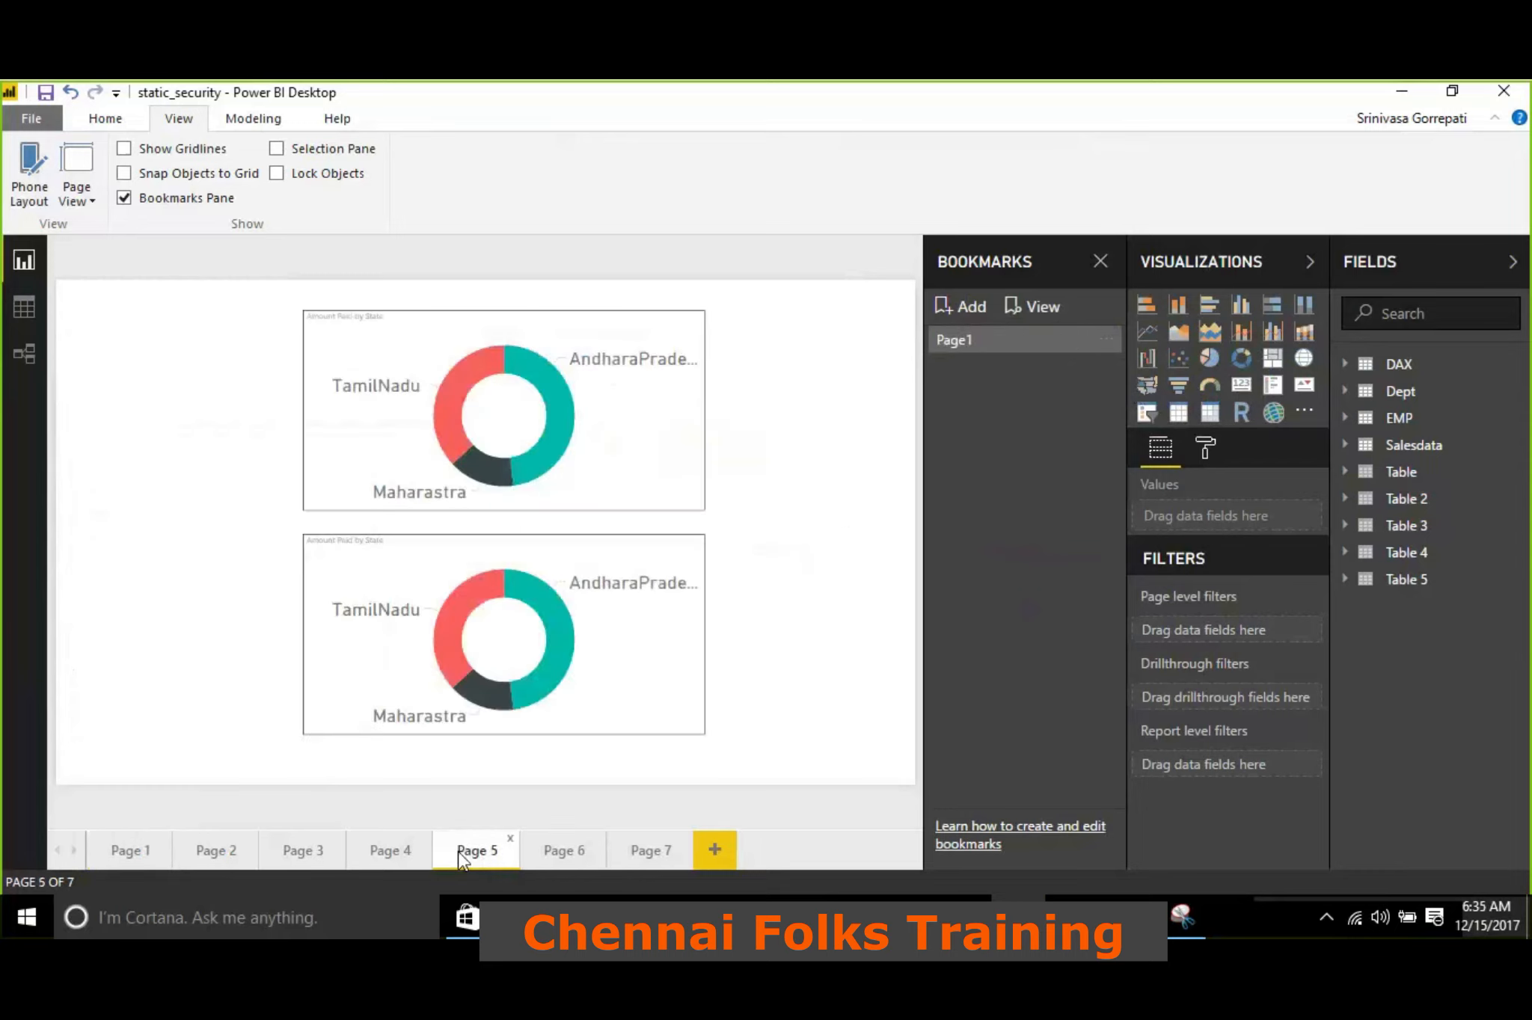
click(1061, 342)
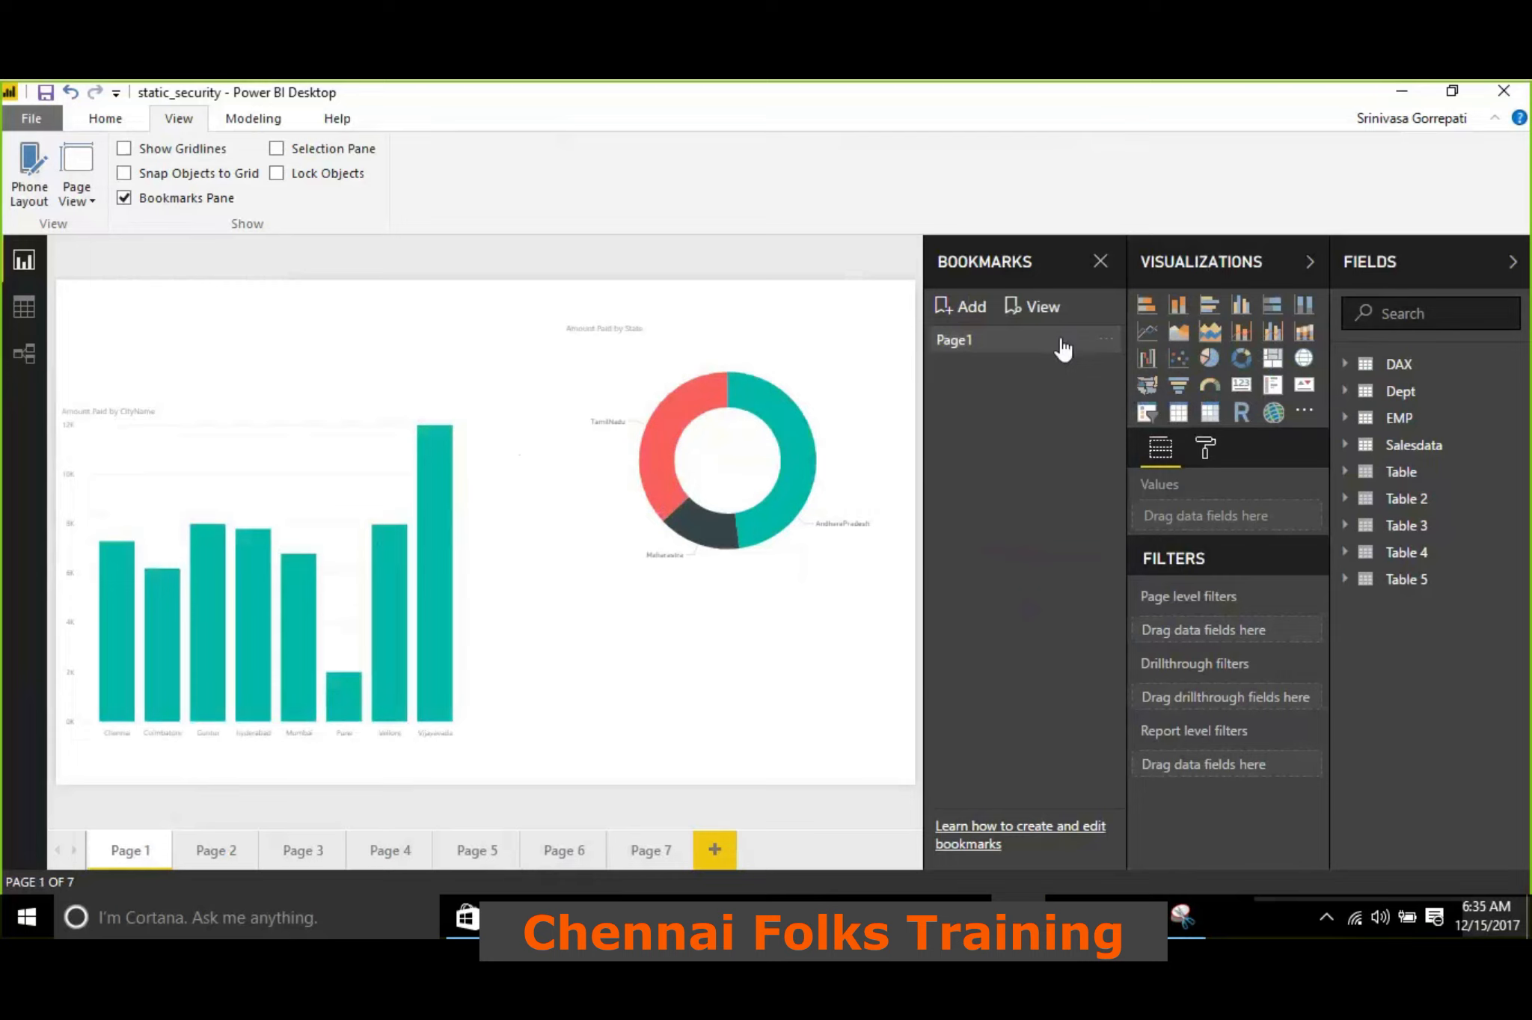
Add a bookmark for report Page 4 and rename it Page2
click(303, 858)
click(456, 851)
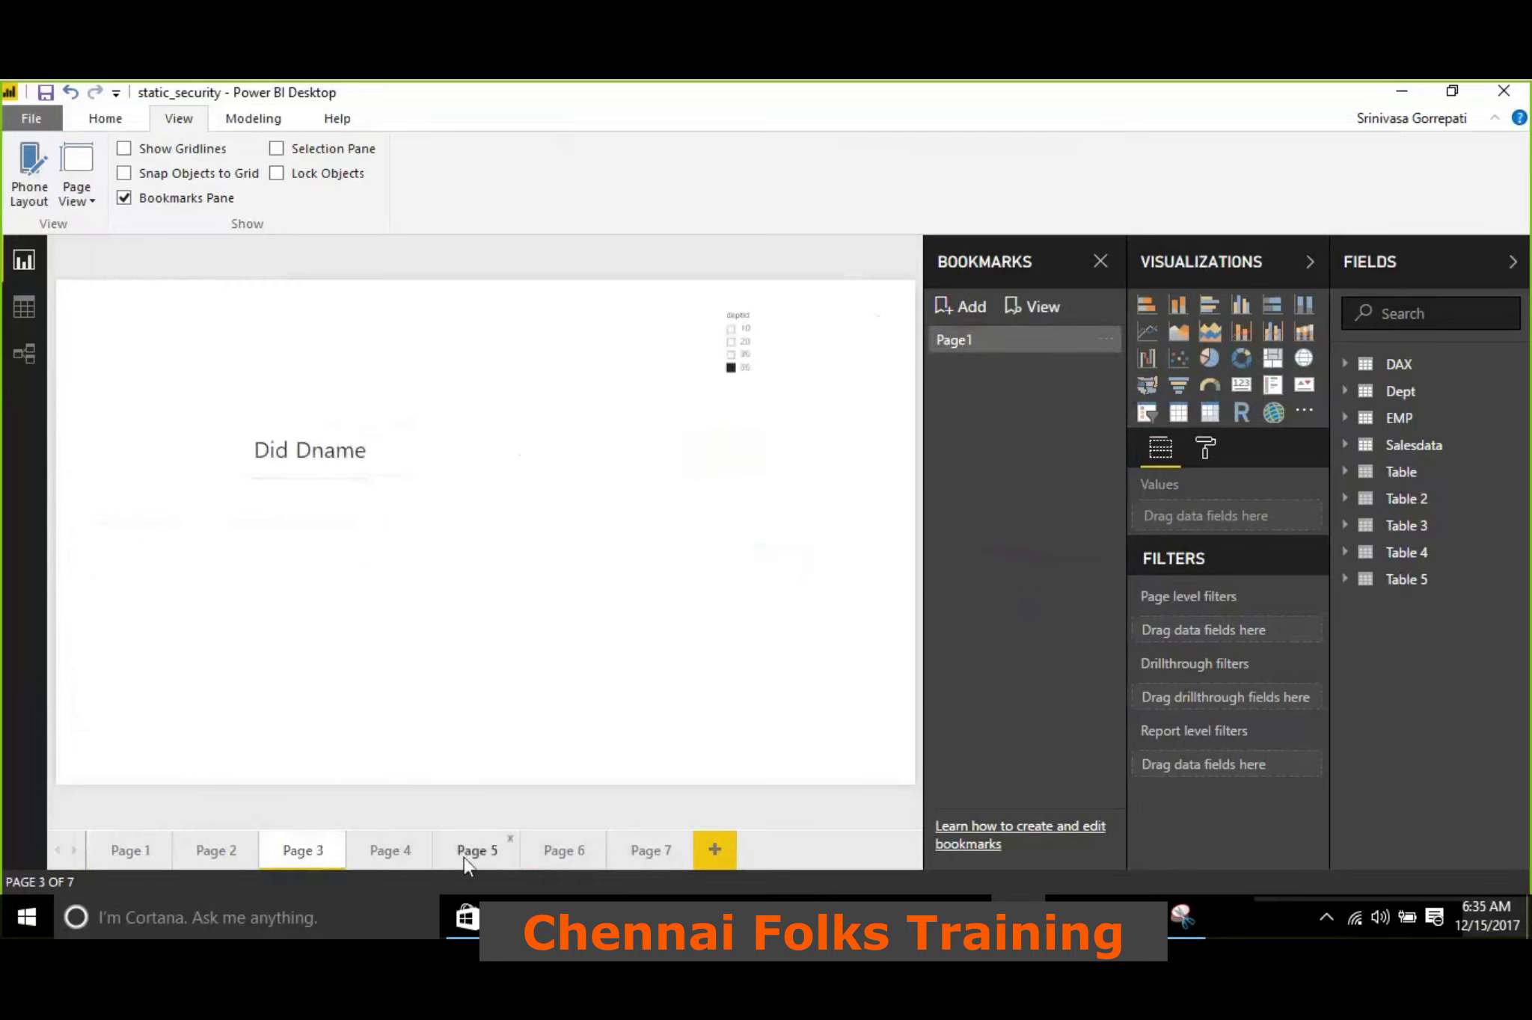
click(548, 858)
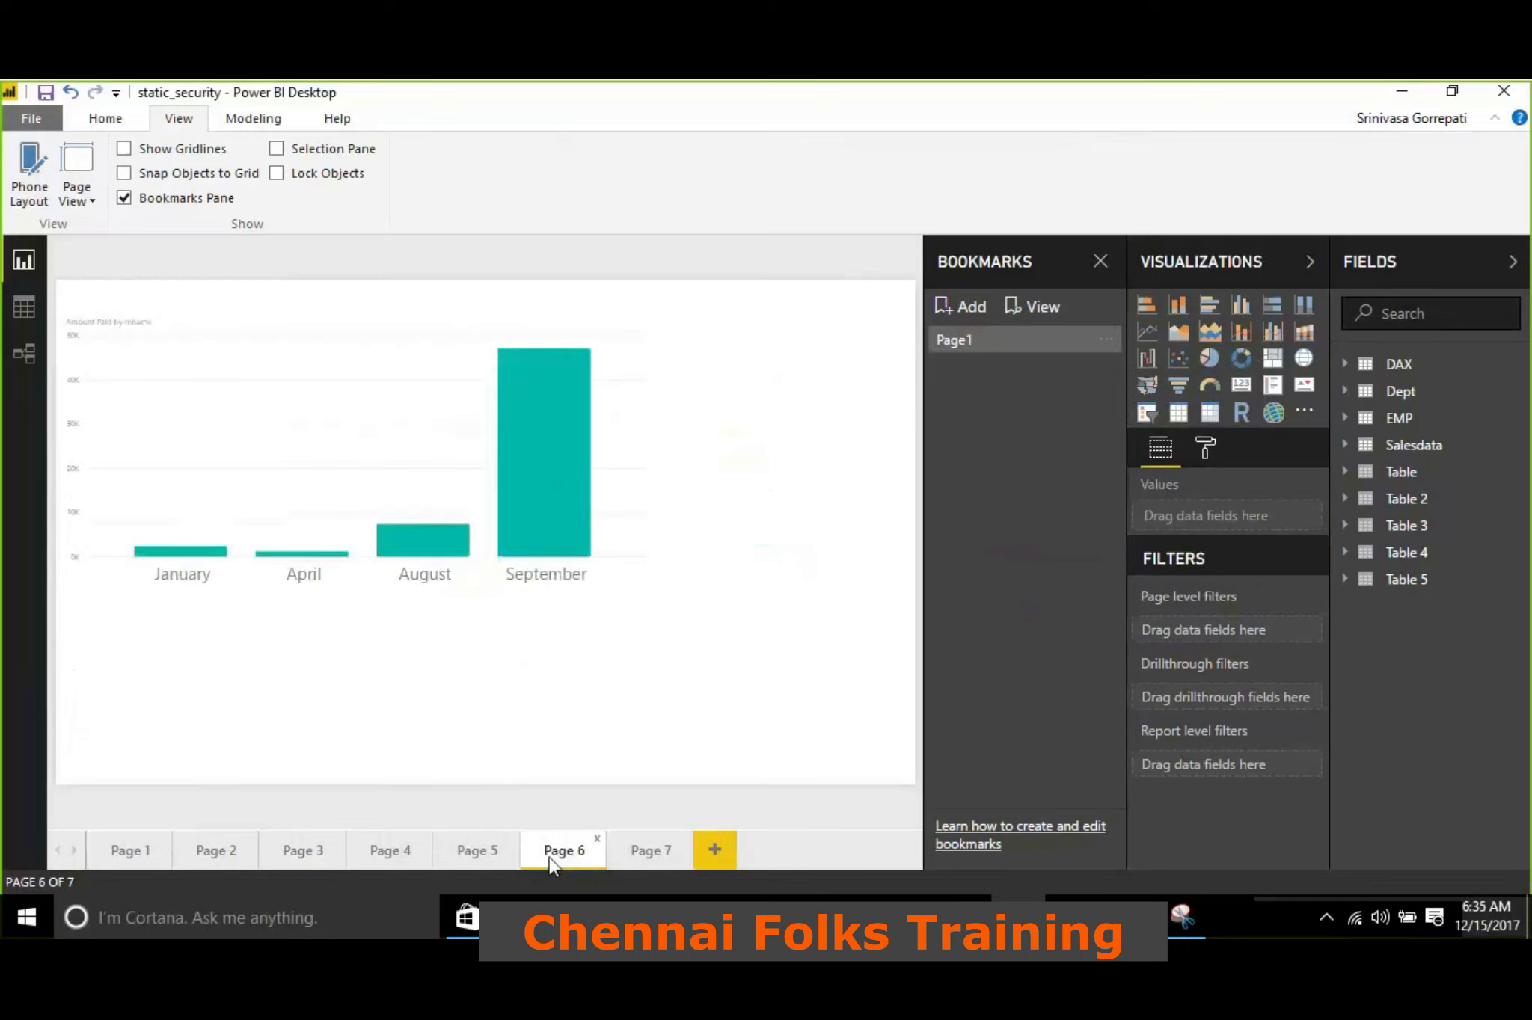
click(636, 864)
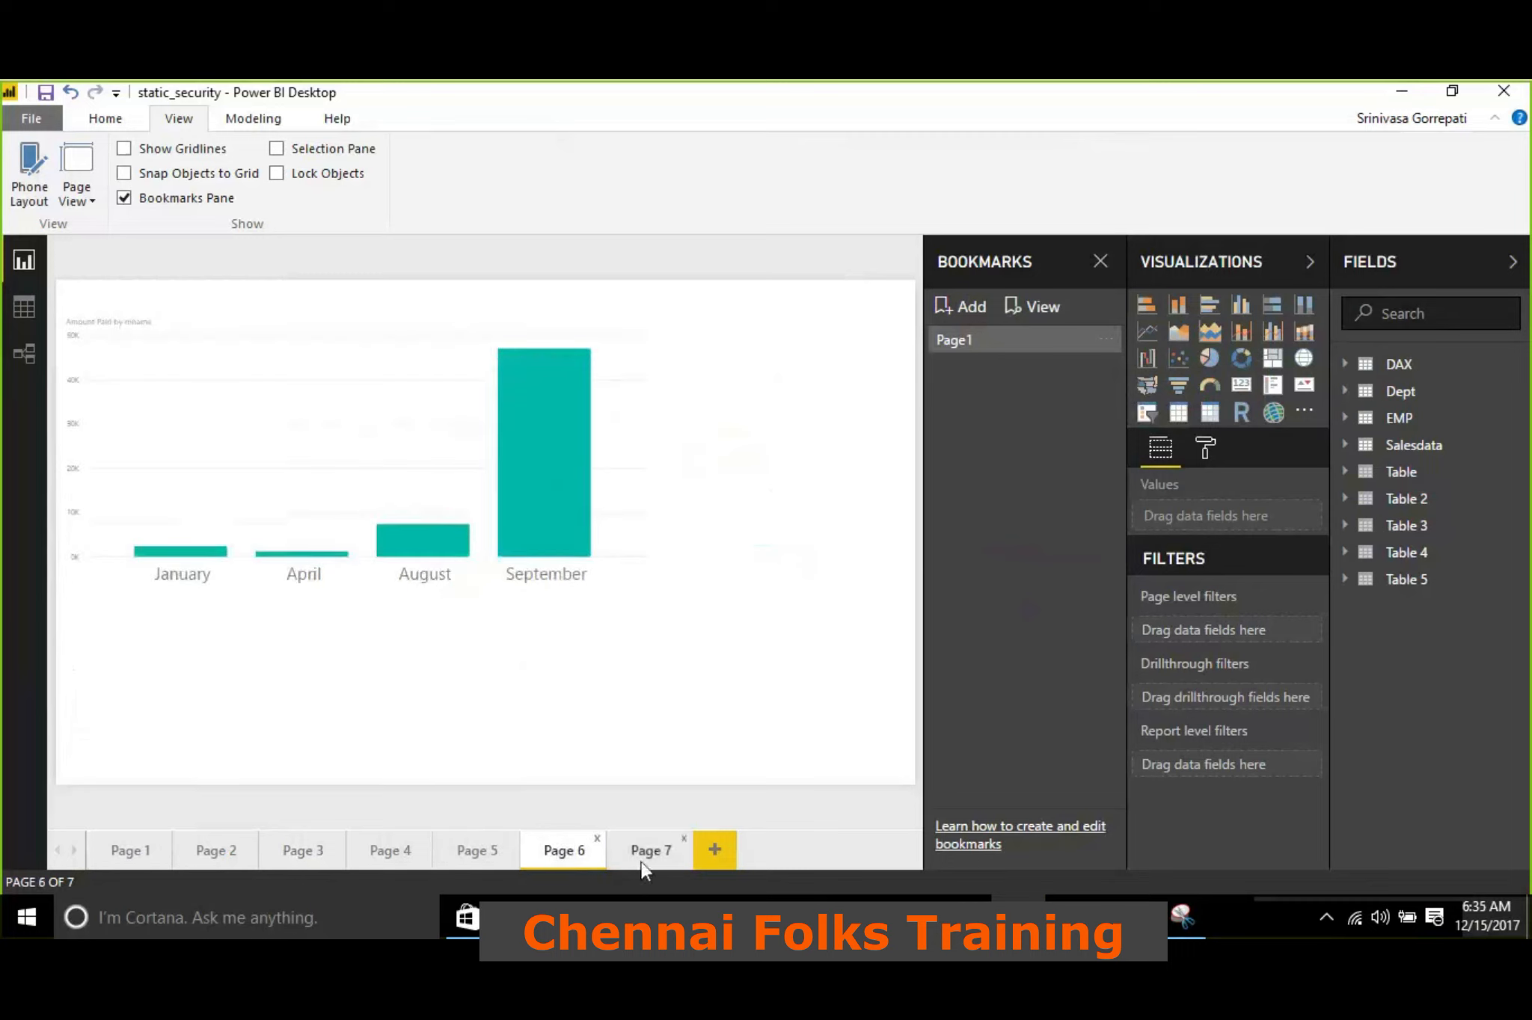
click(376, 854)
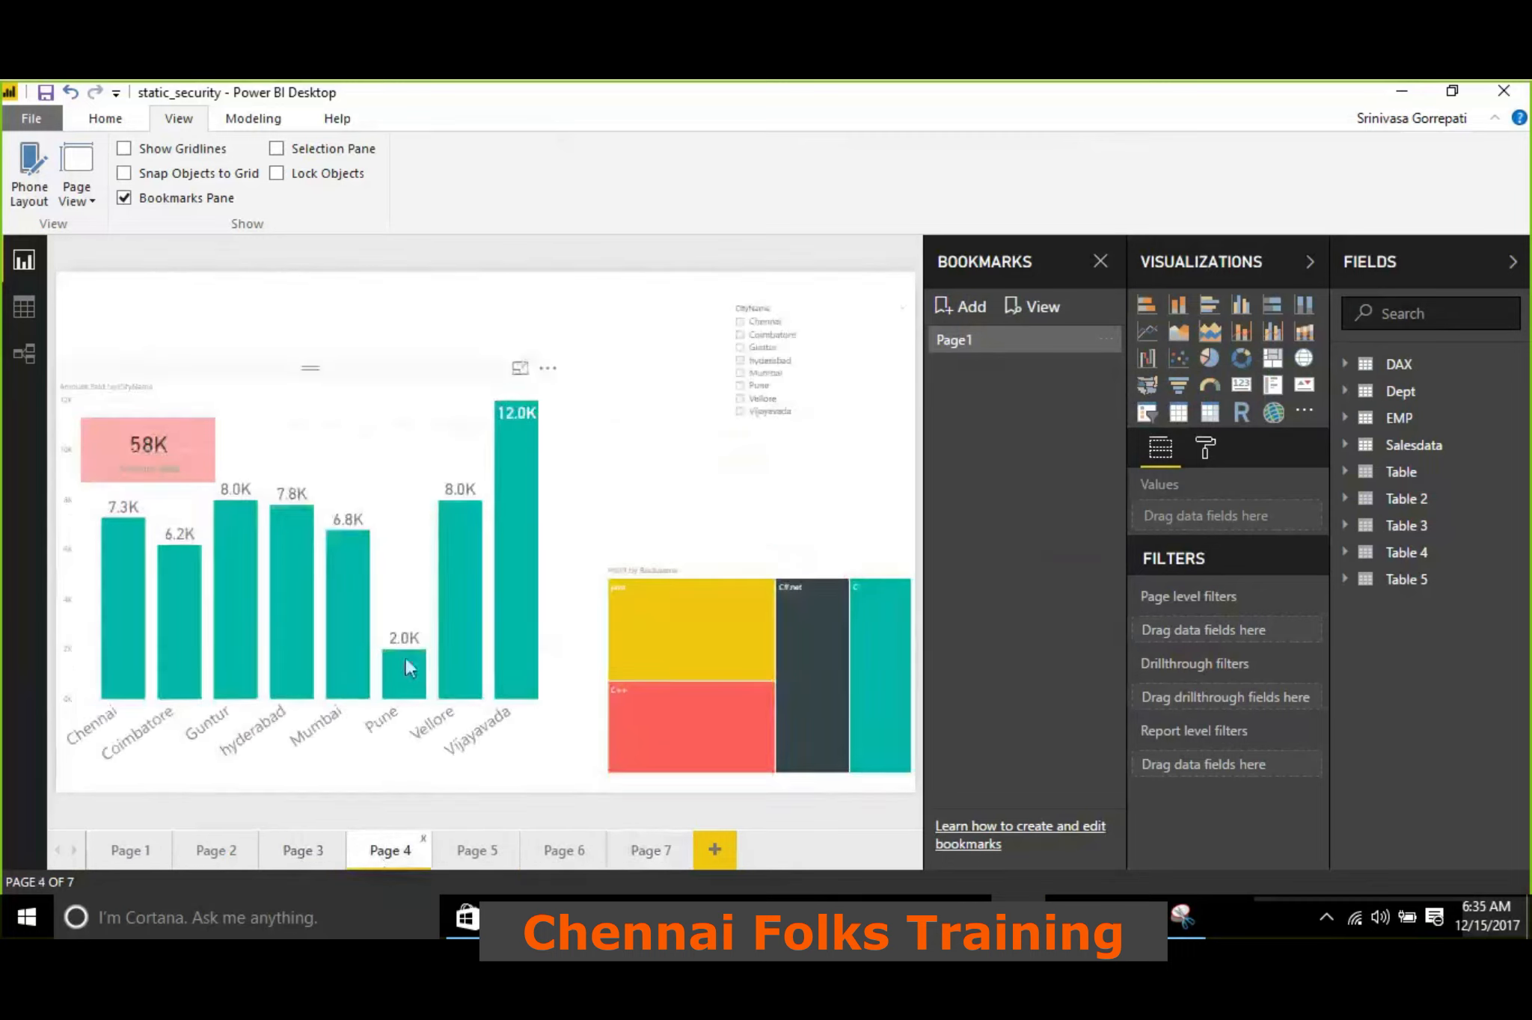
click(971, 310)
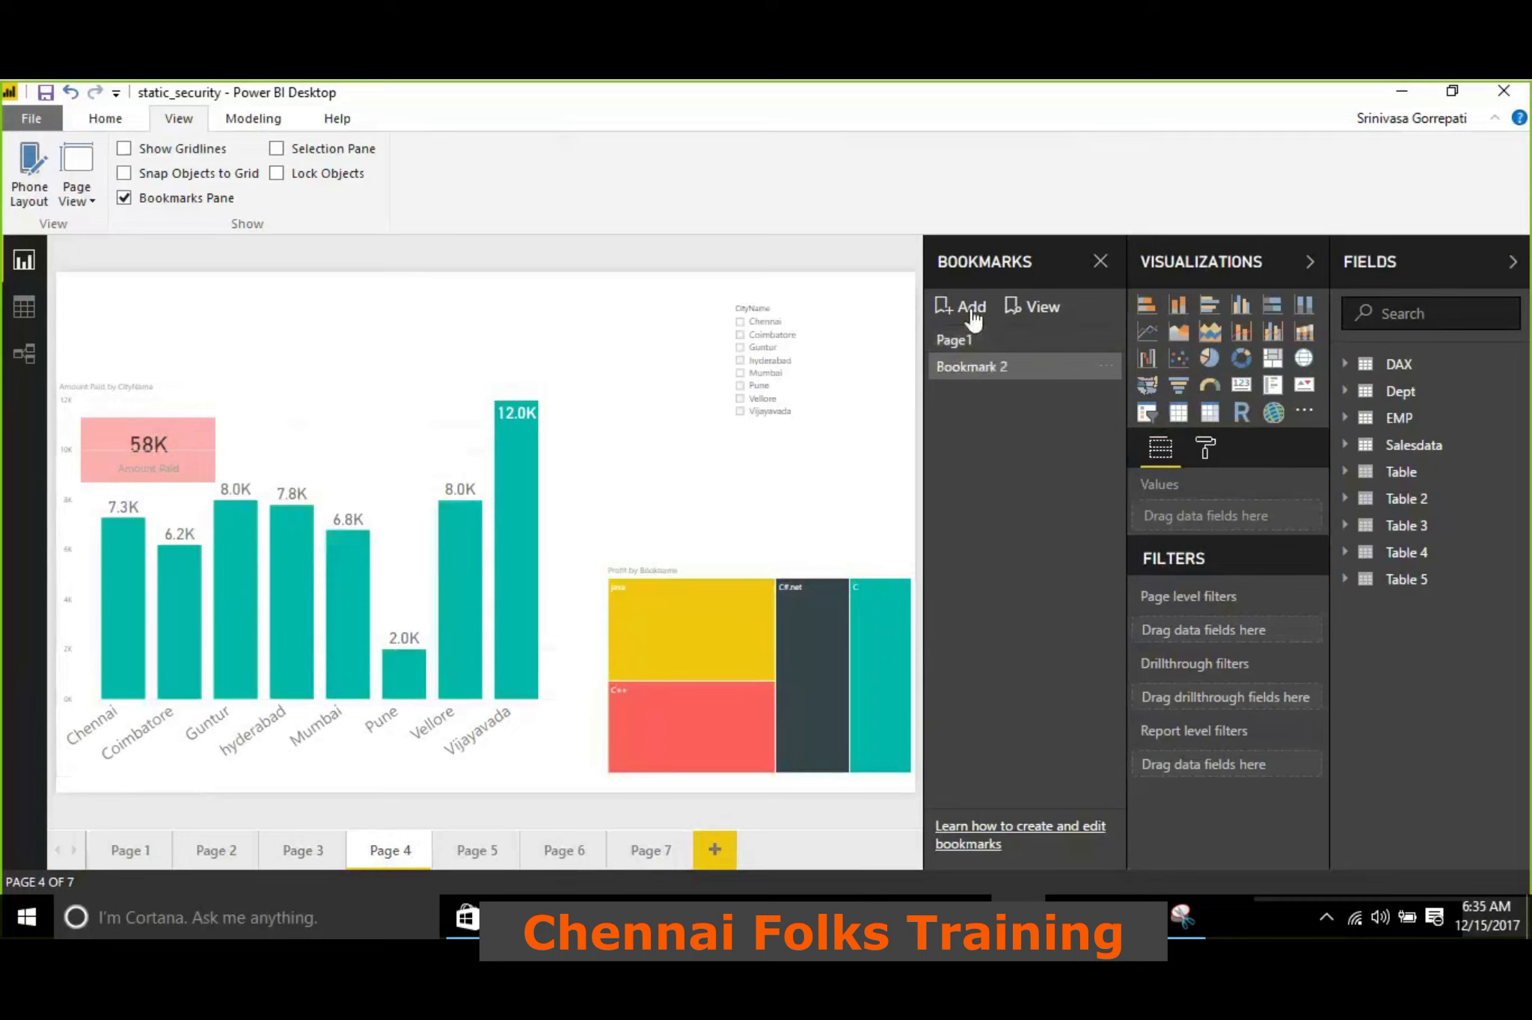
click(1104, 368)
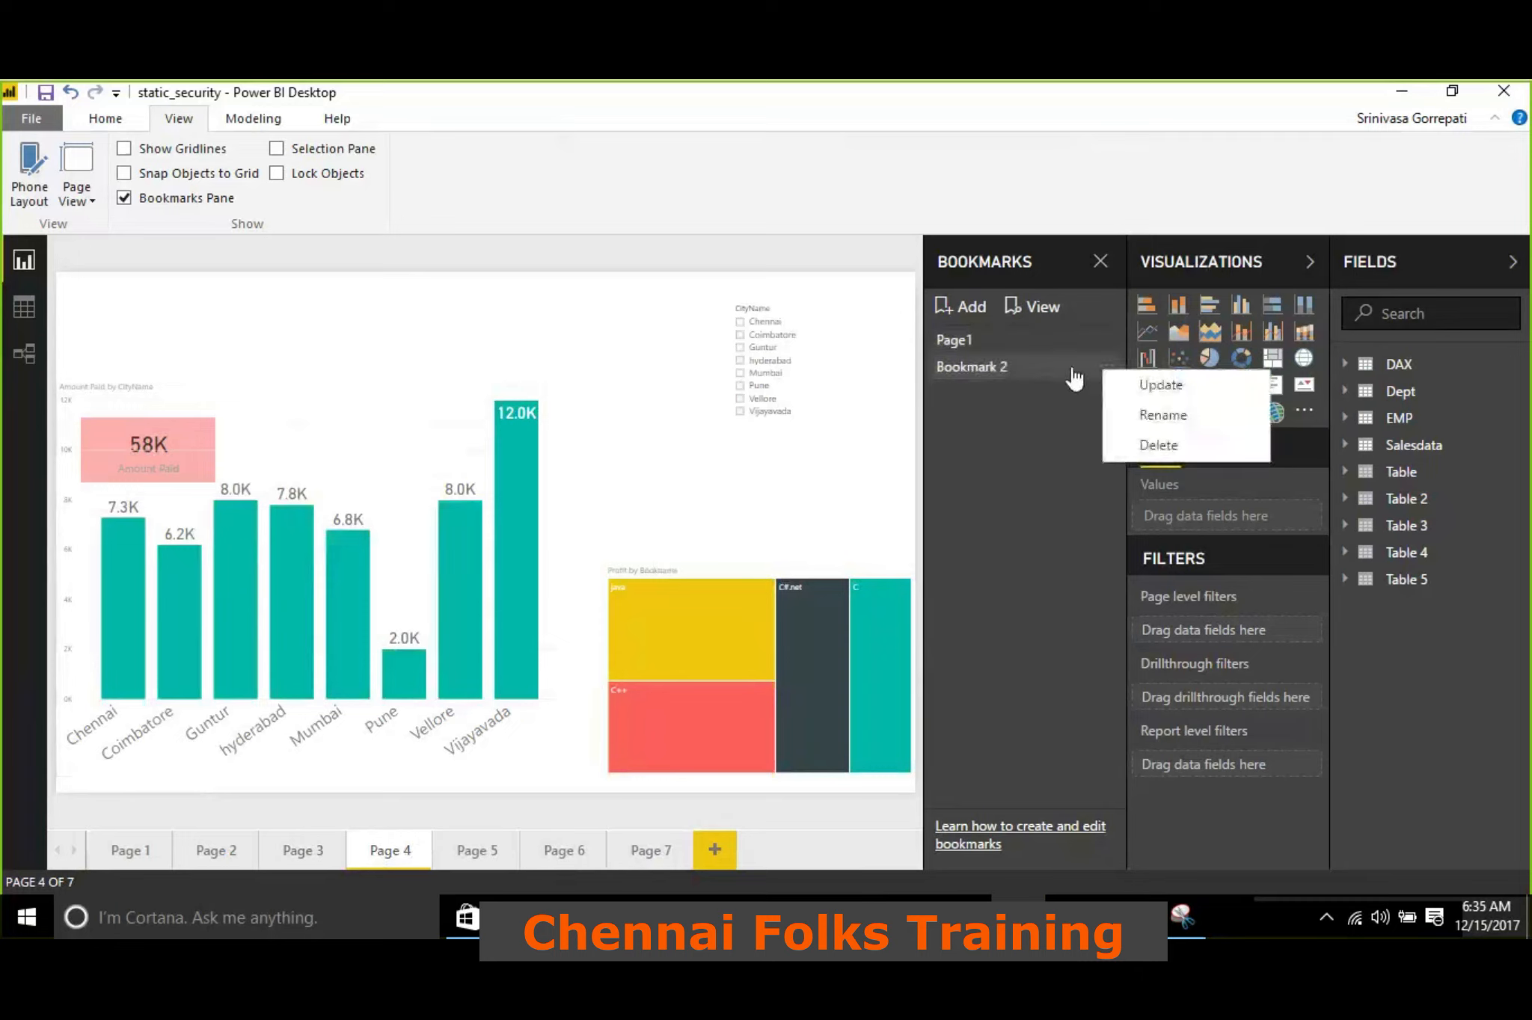
click(1162, 409)
text(P)
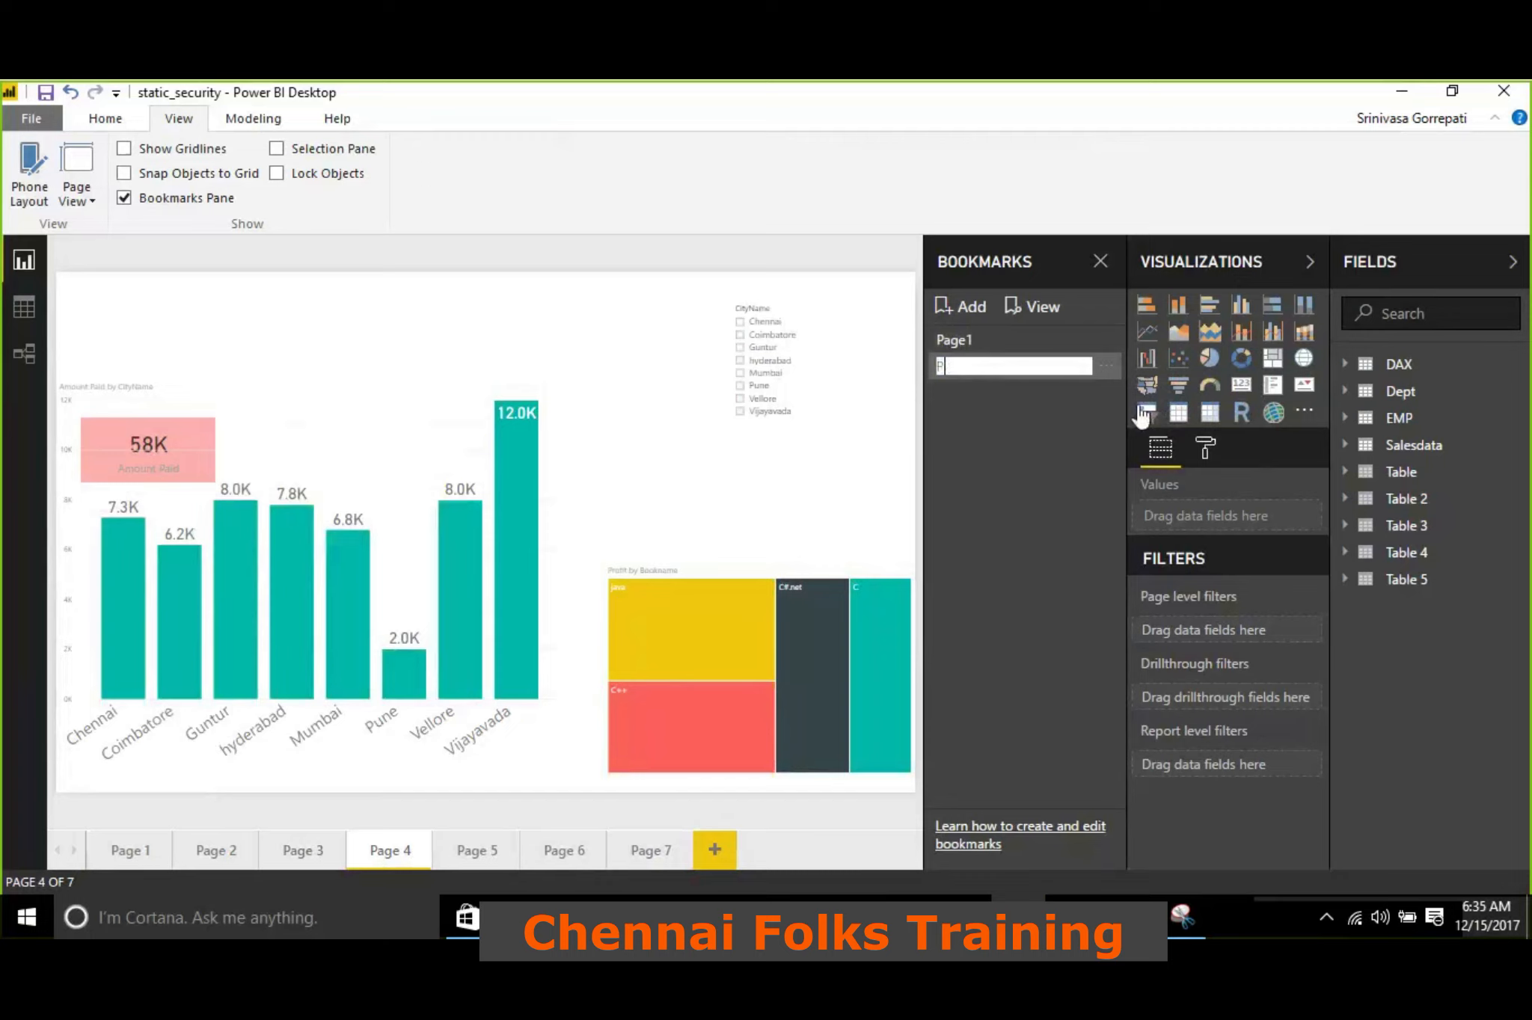
text(age2)
key(Return)
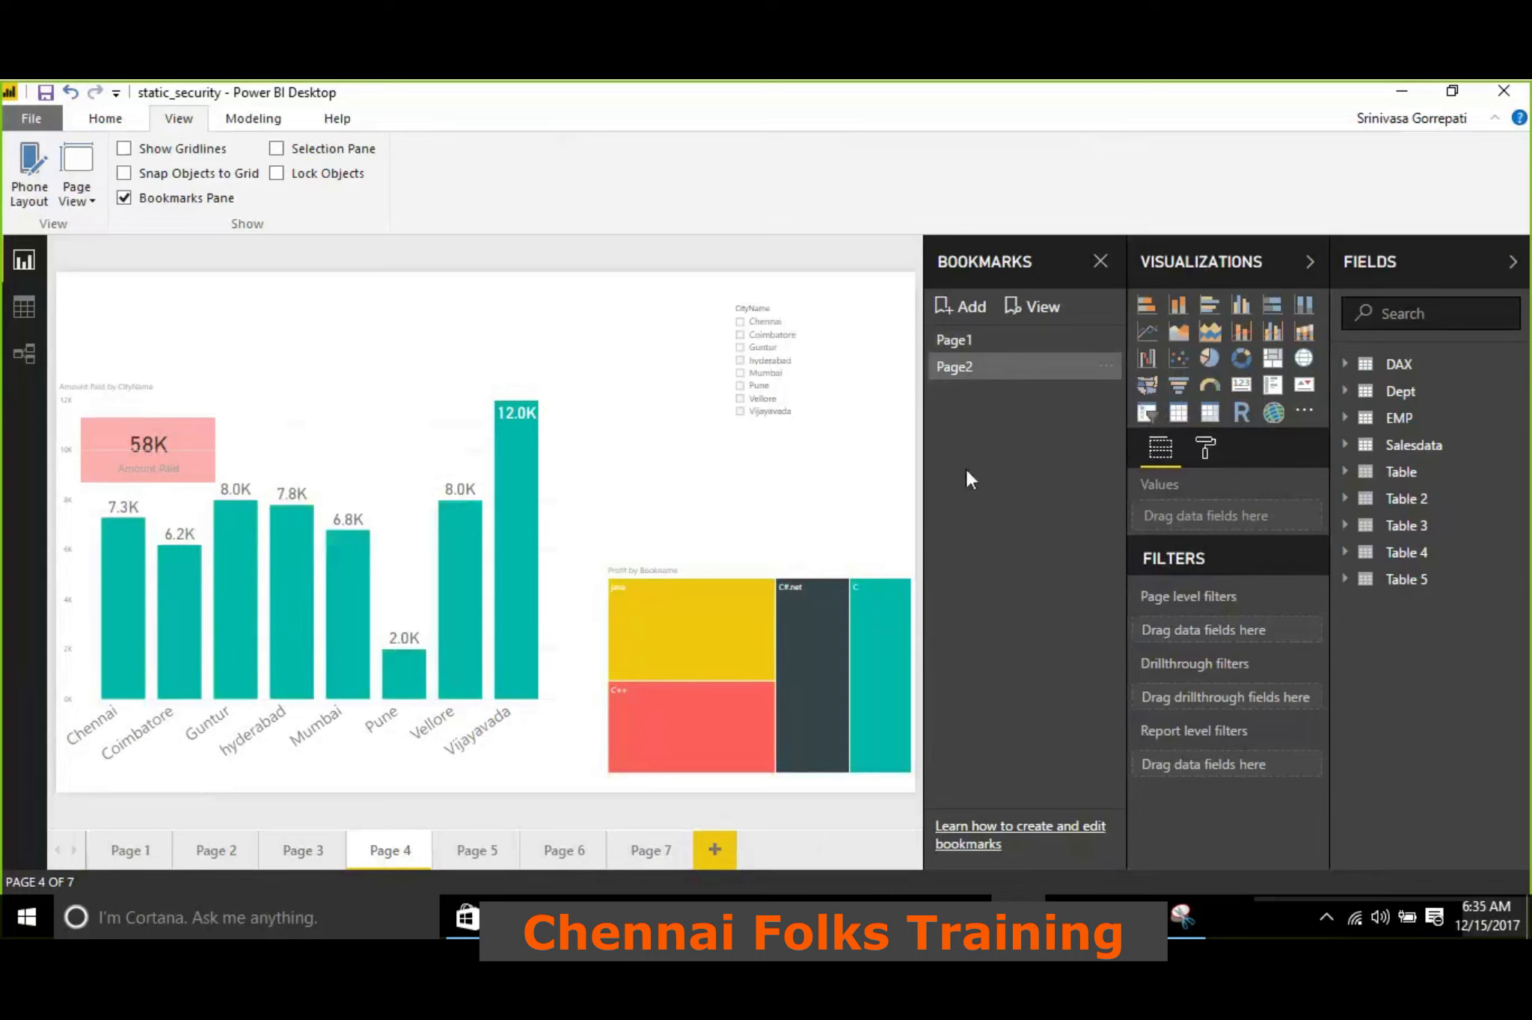
Test the Page2 bookmark by opening it from the blank Page 7
click(642, 850)
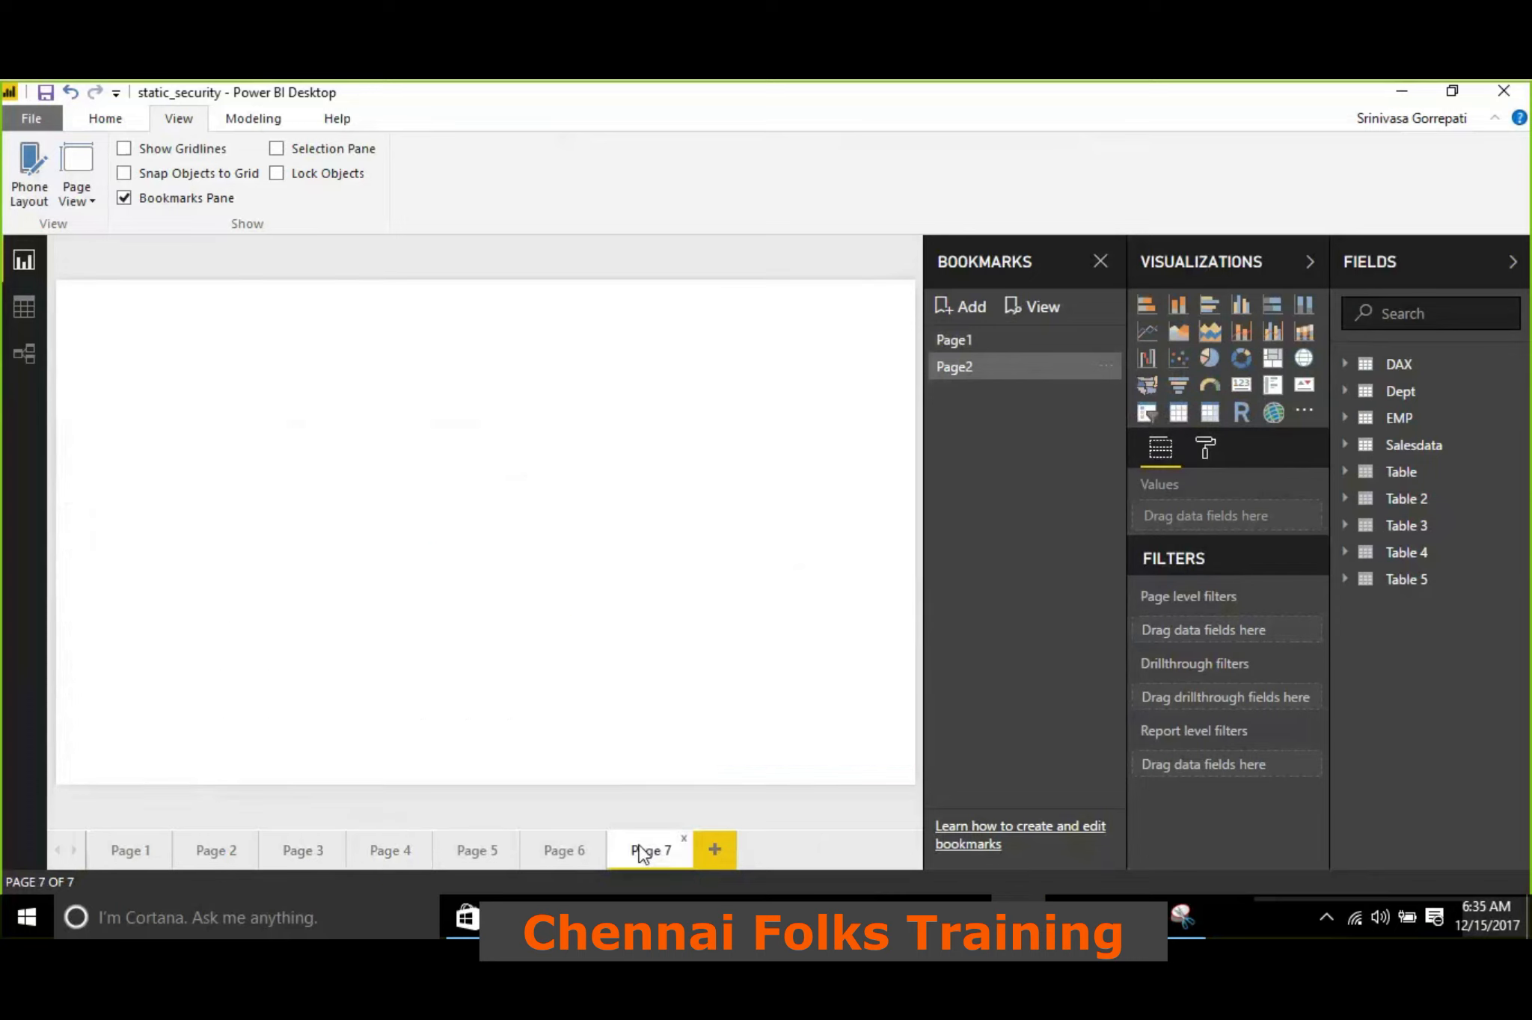
click(976, 371)
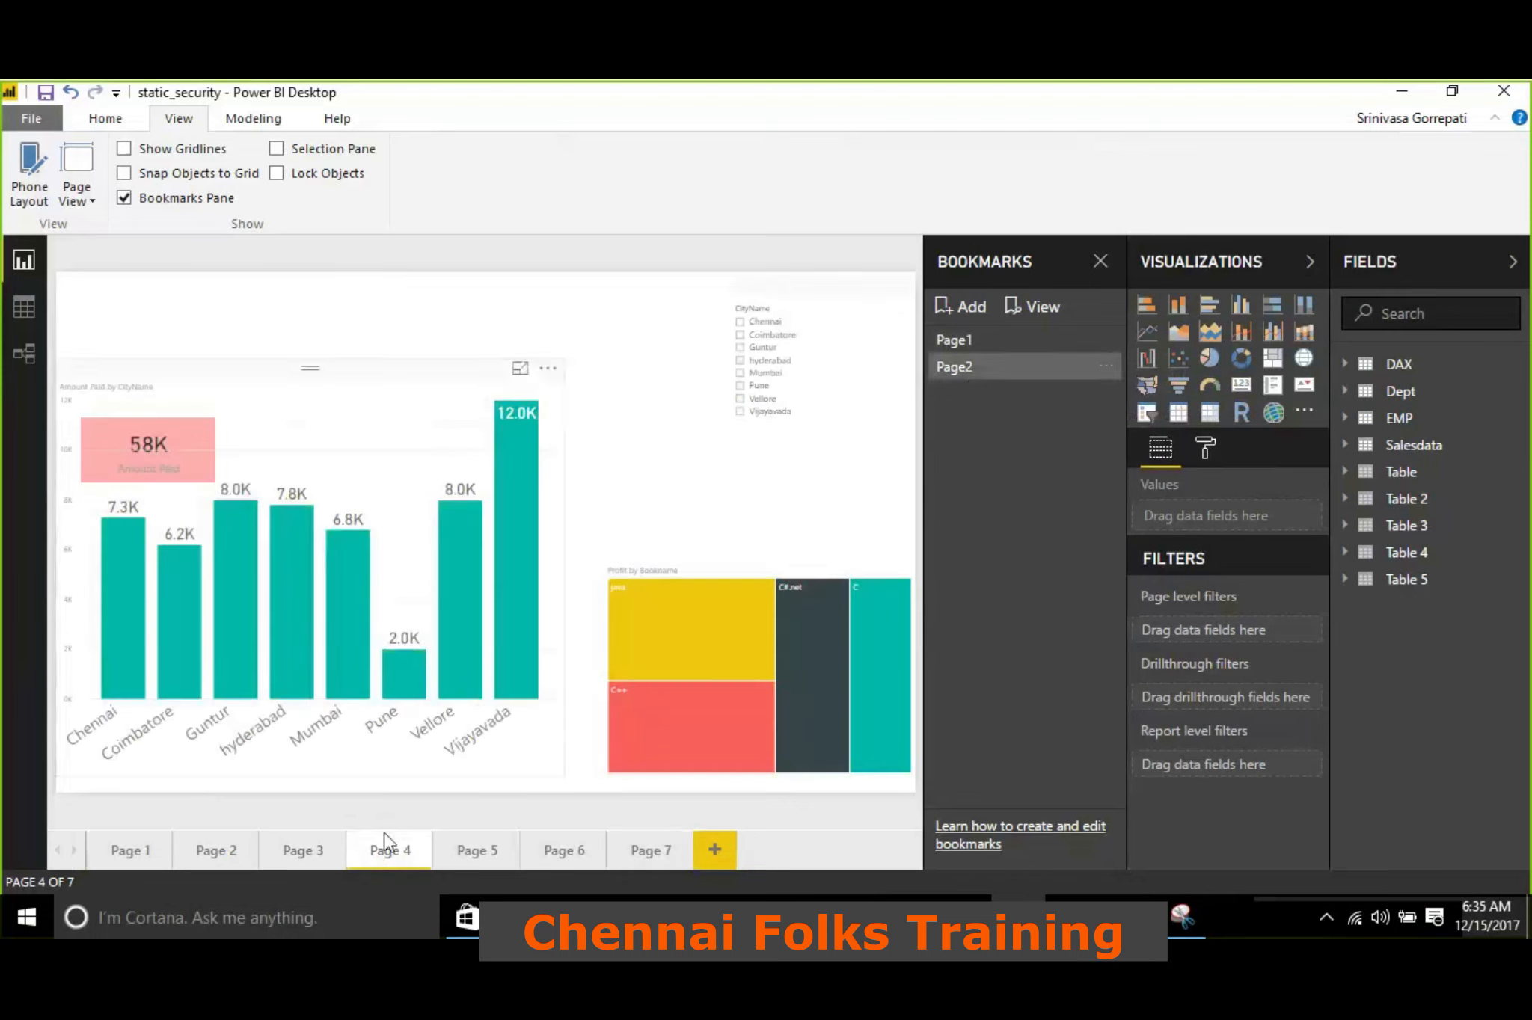
mouse_move(527, 419)
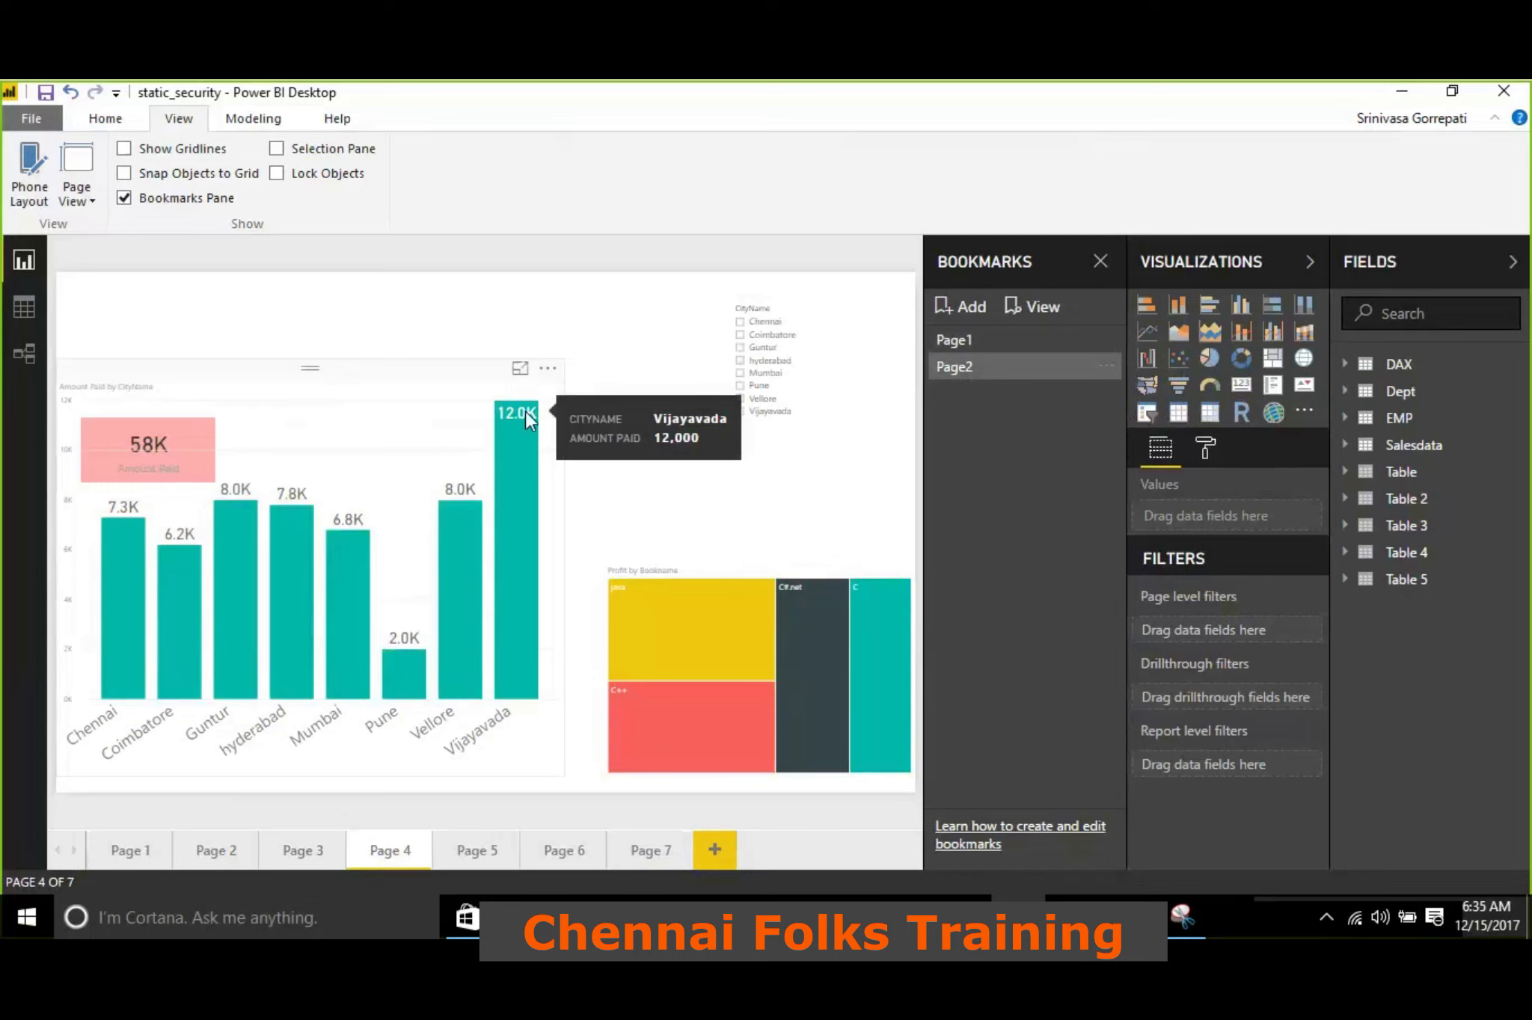
click(954, 369)
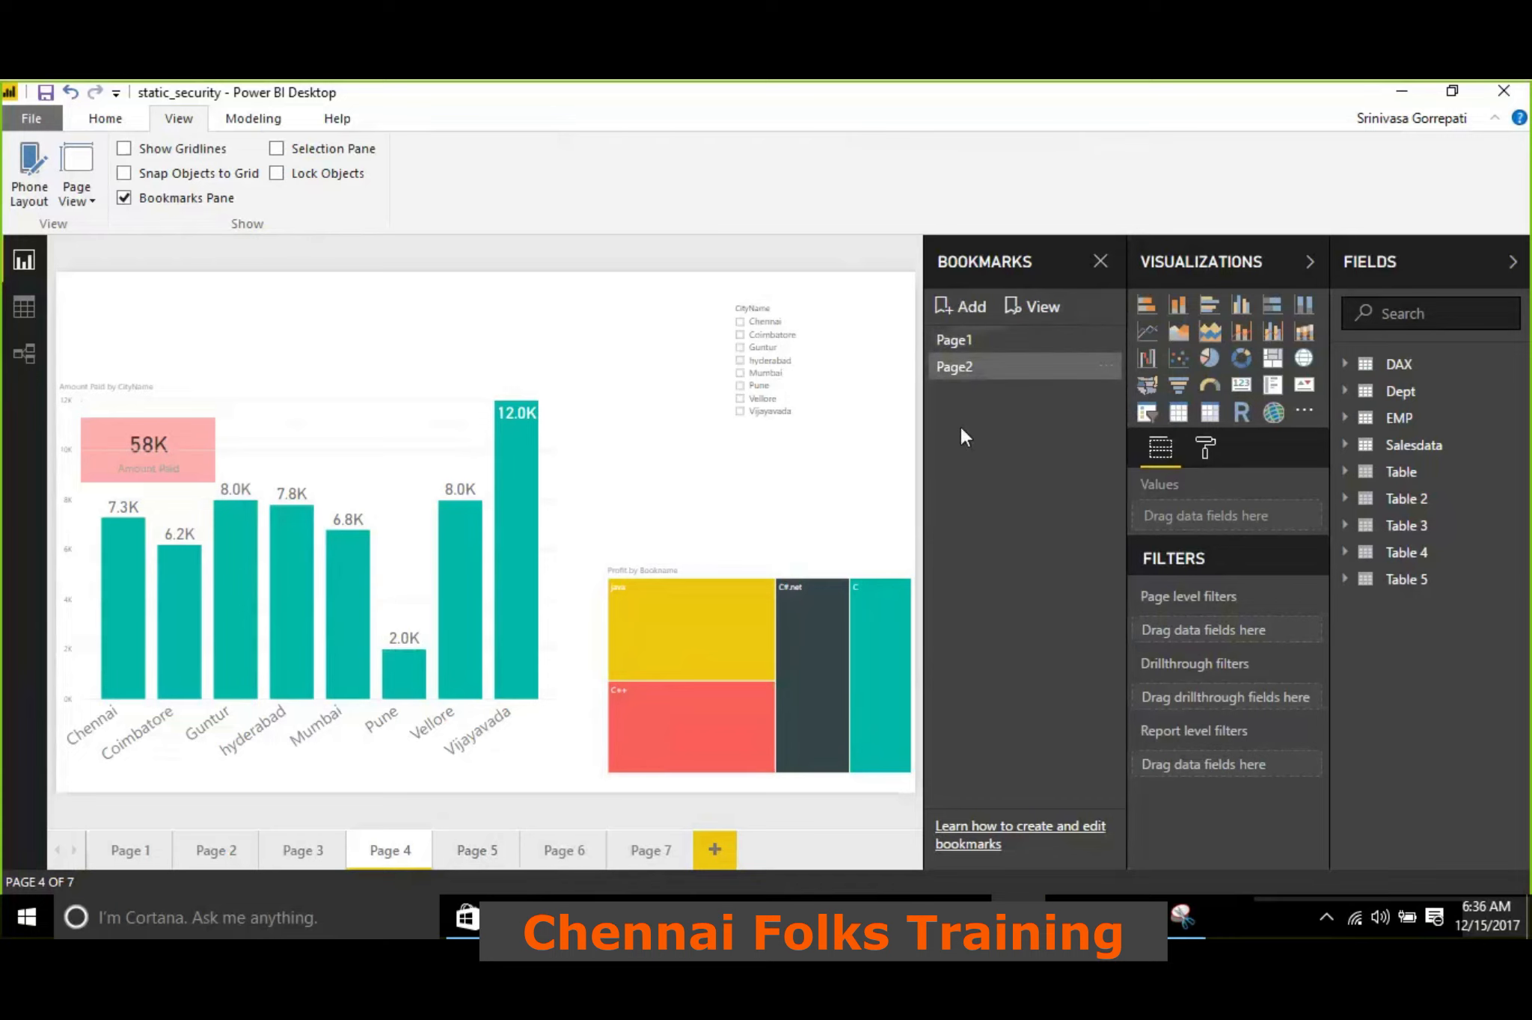
Present the saved bookmarks in bookmark view mode, open Page2, and exit that mode
click(1044, 308)
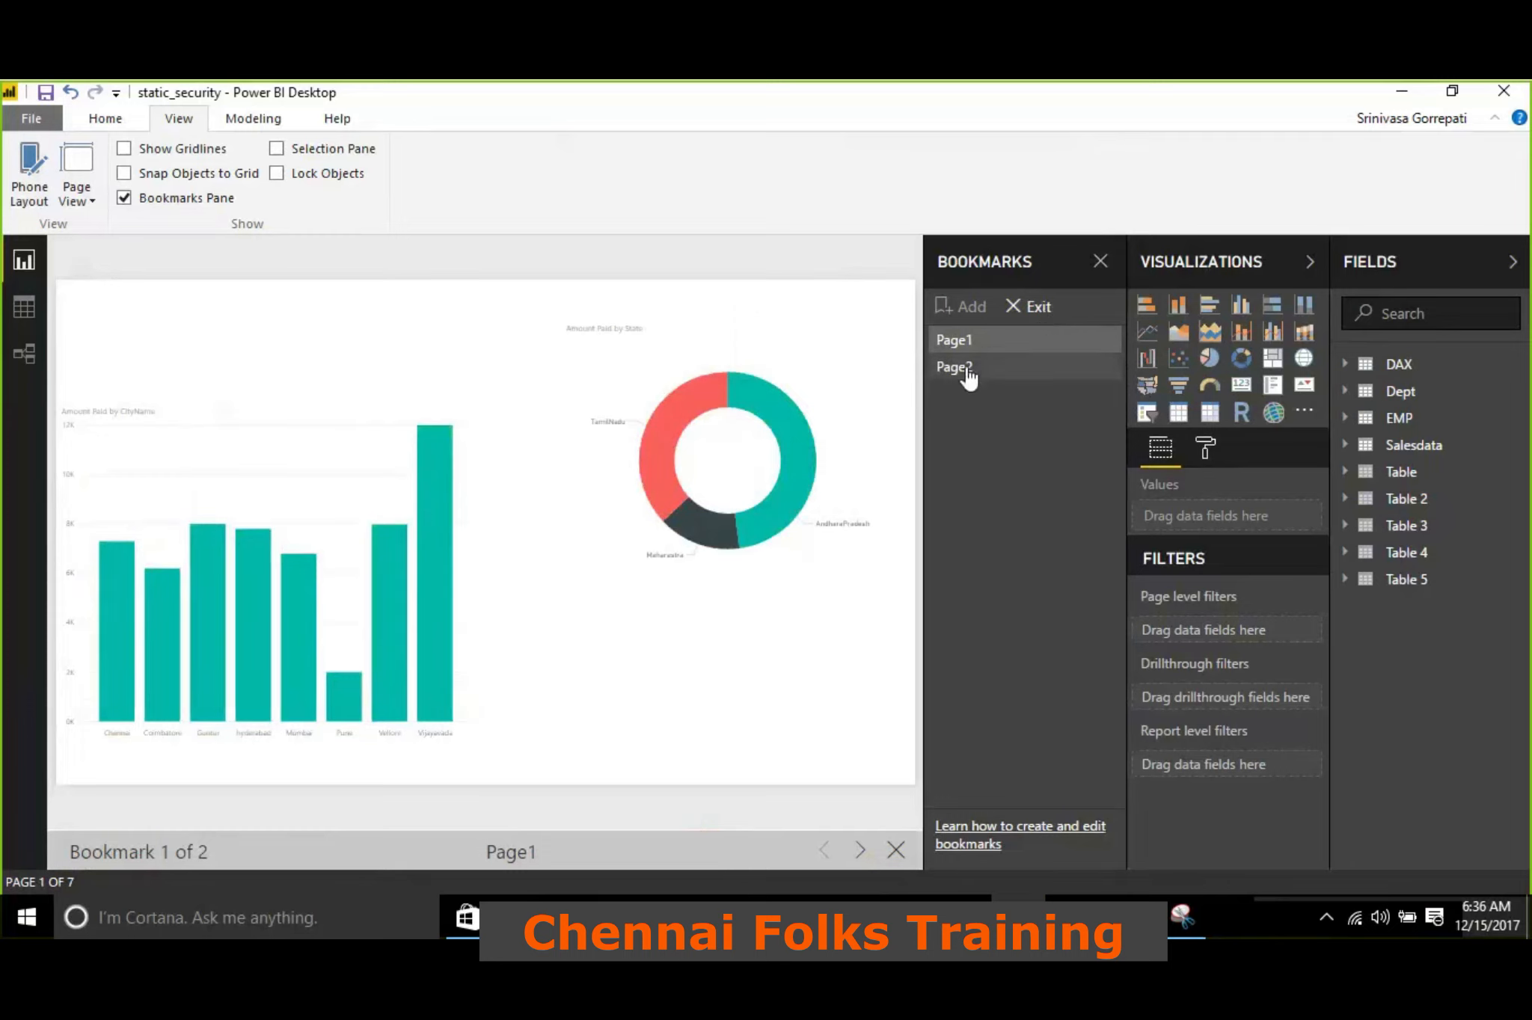
click(968, 373)
click(1026, 306)
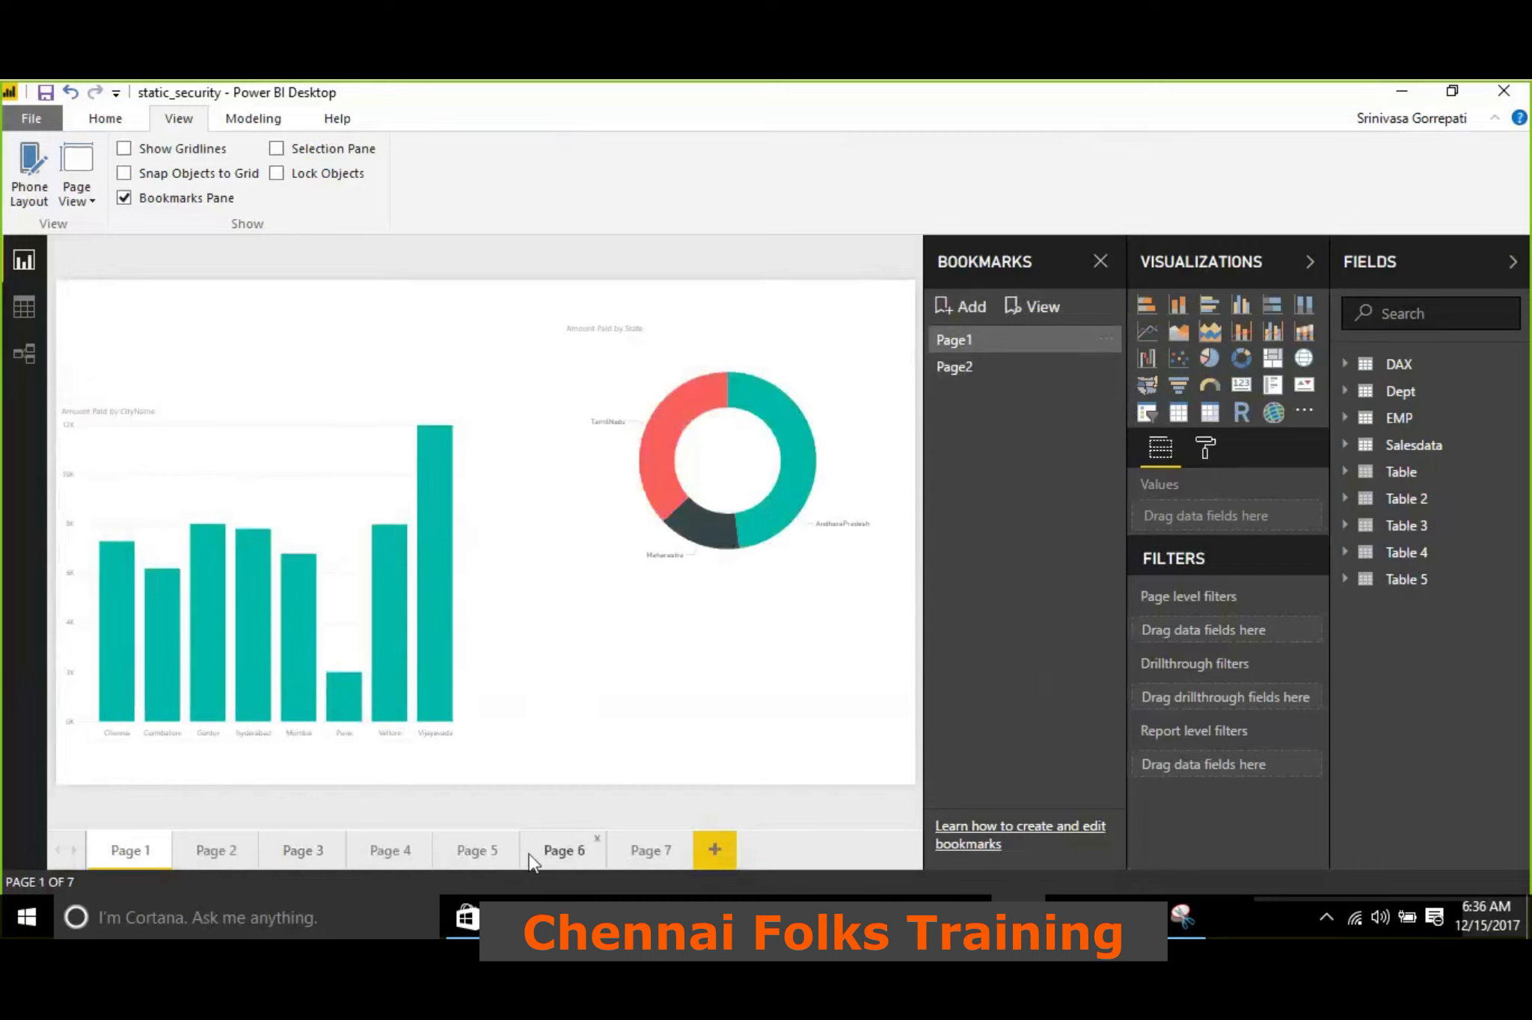
Add a bookmark for Page 5 and check it by switching among the Page2, Page1, and new bookmarks
click(487, 854)
click(956, 314)
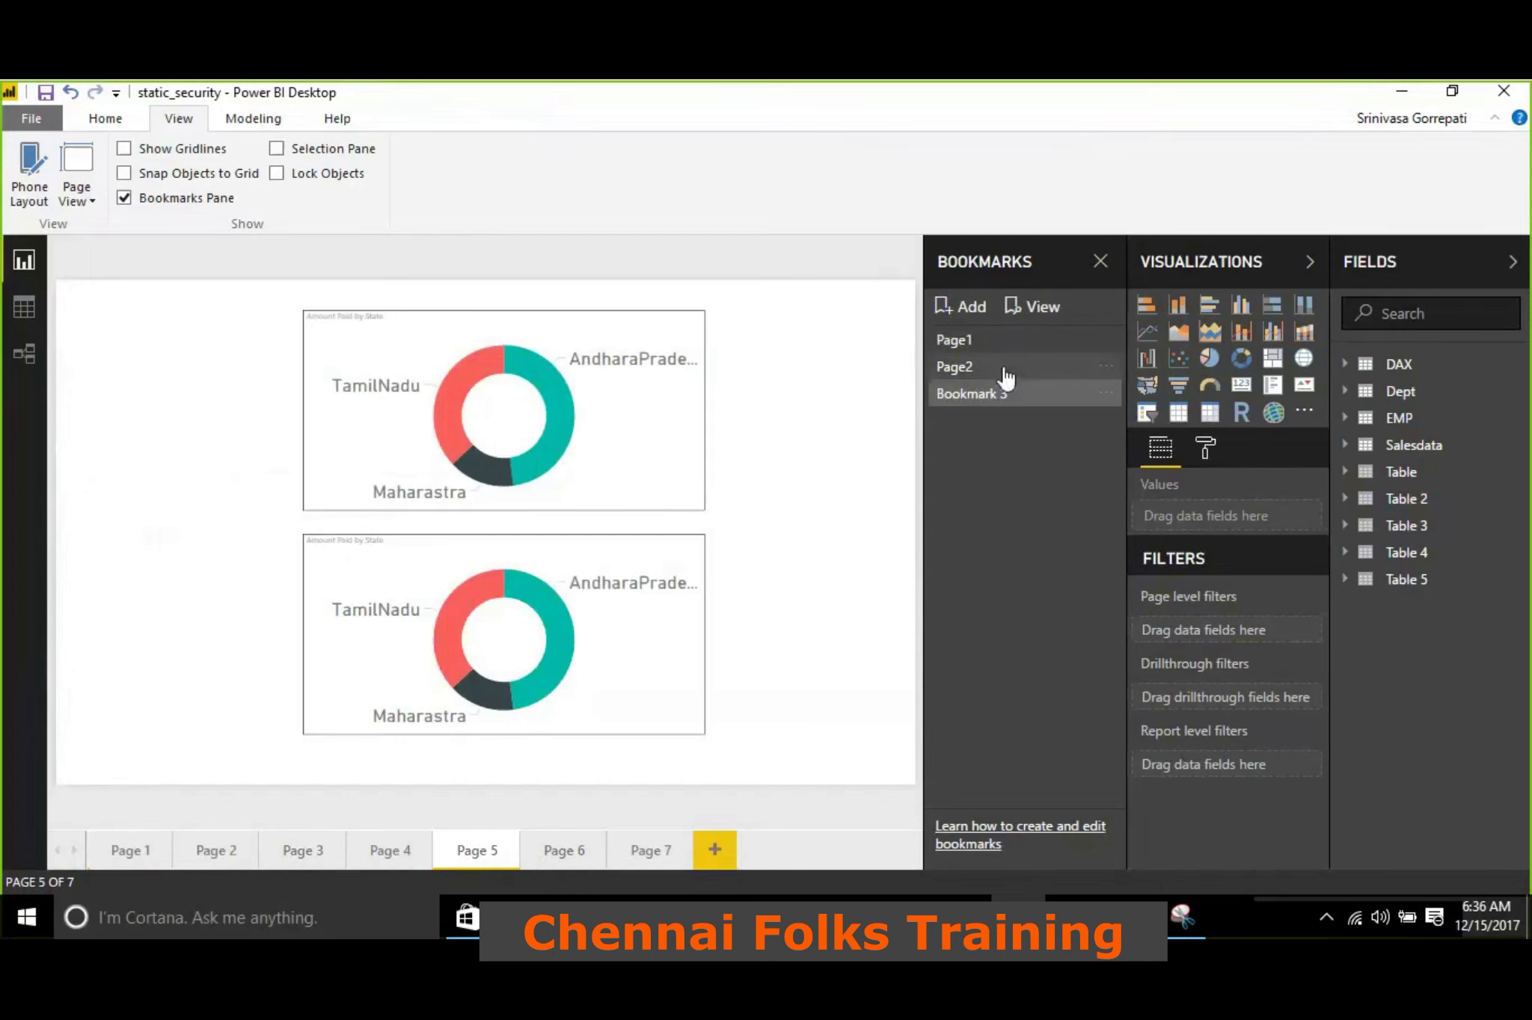
click(997, 366)
click(972, 341)
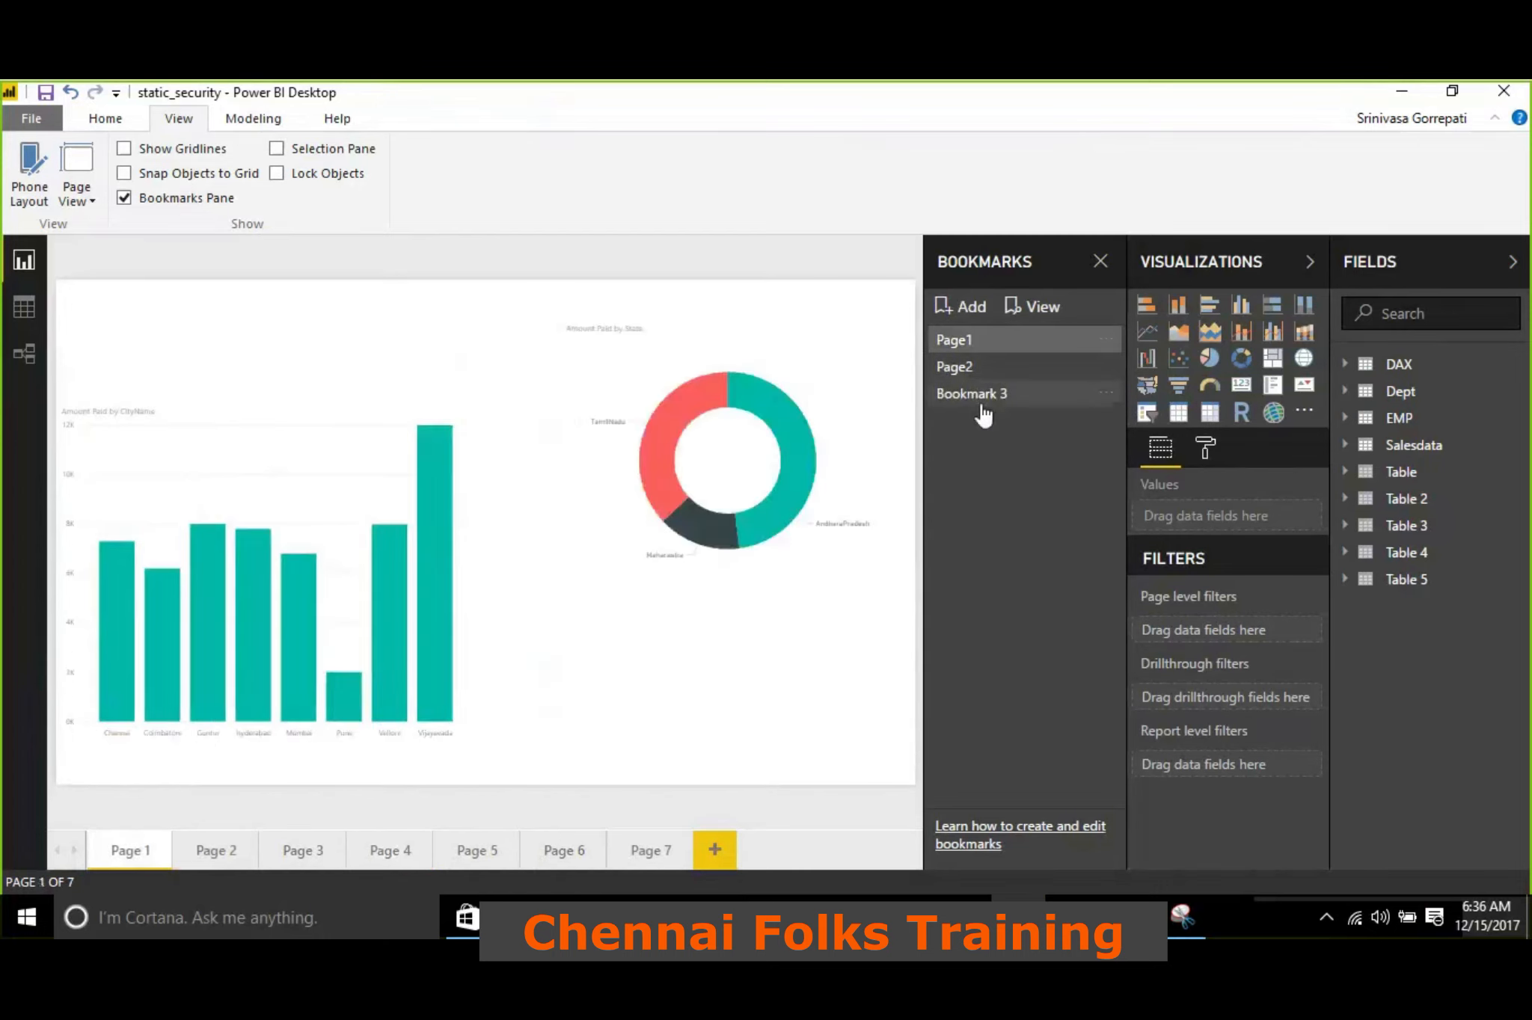
click(981, 400)
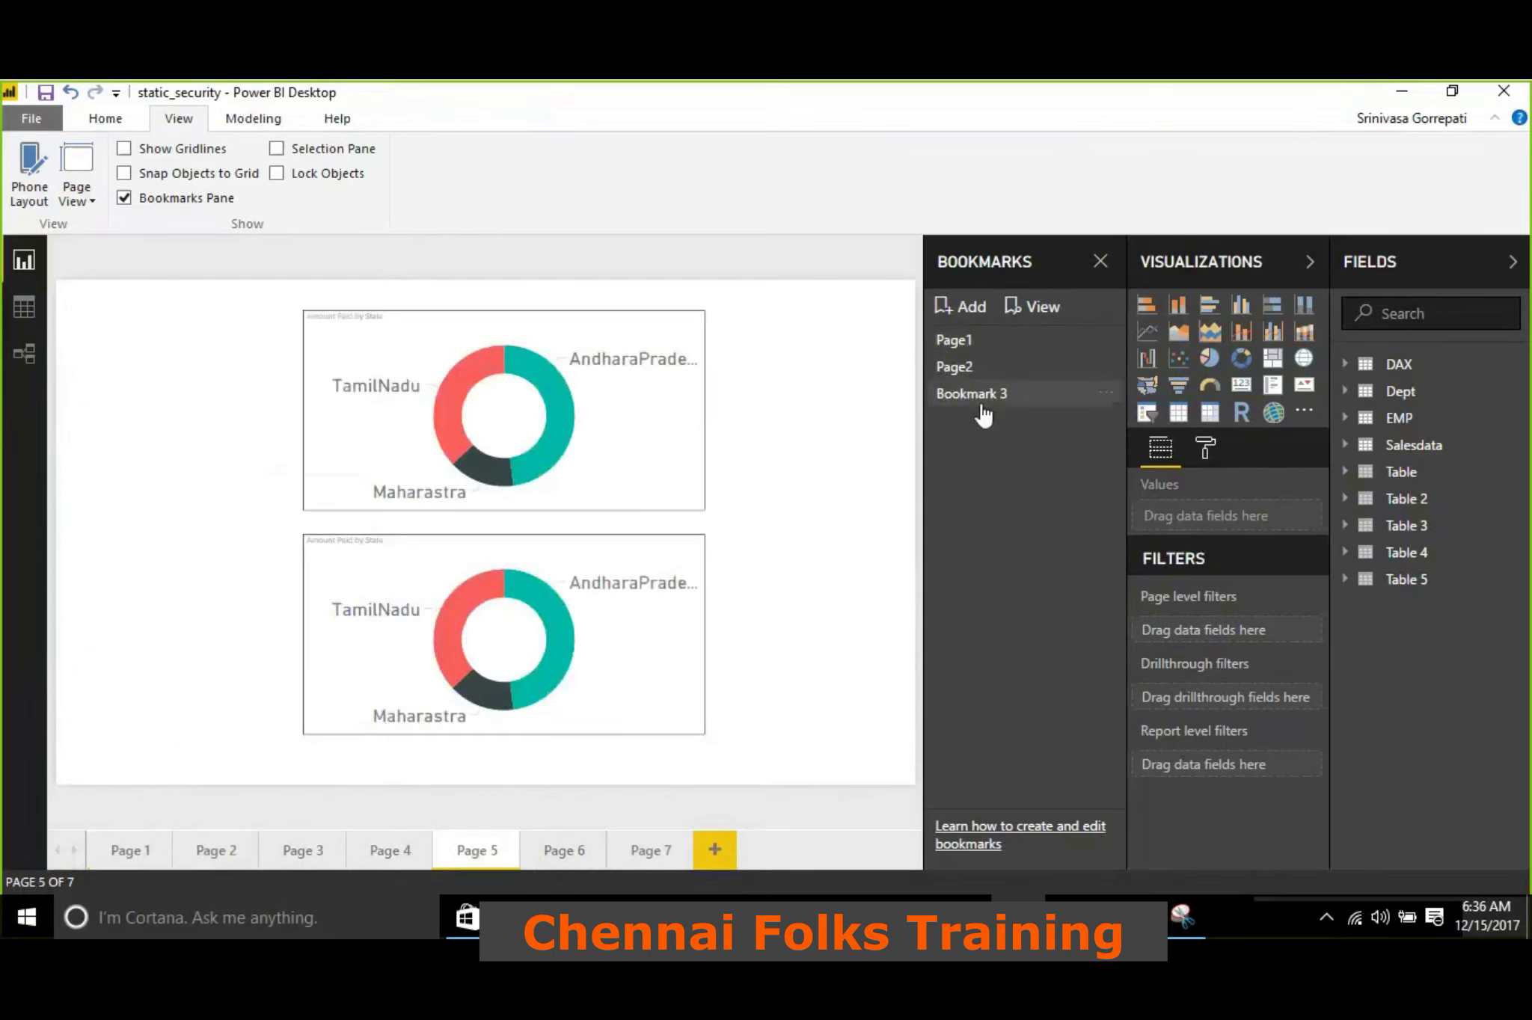
On Page 4, move the Amount Paid card above the city column chart, reposition the chart below it, and bookmark the layout
click(377, 860)
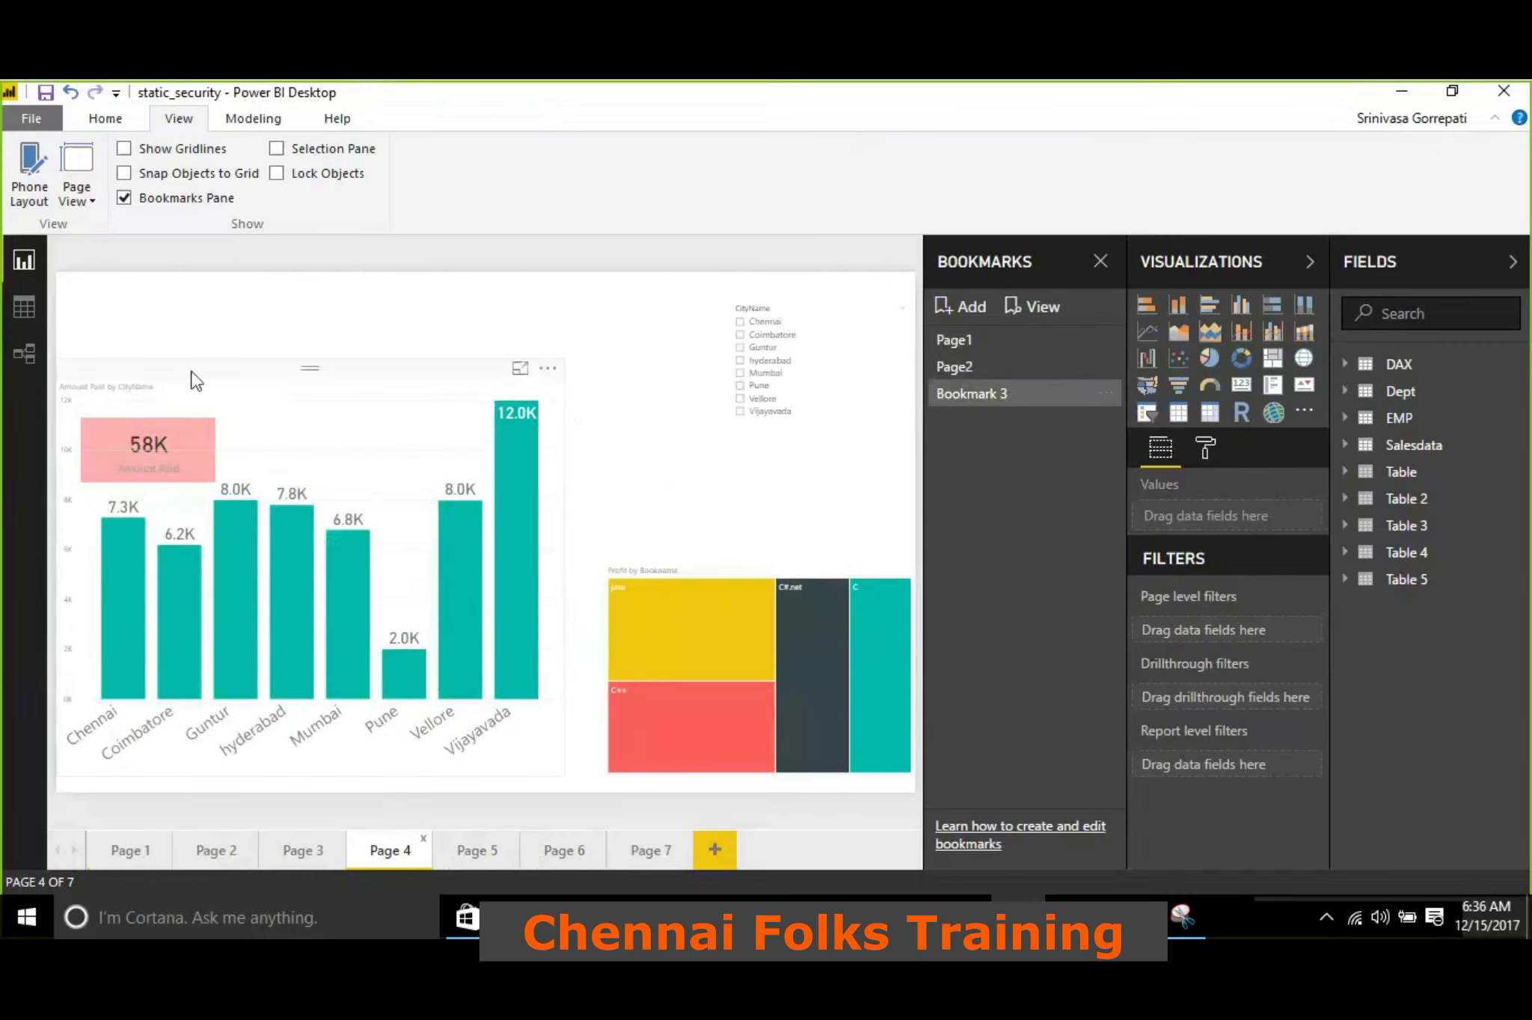
drag(196, 381, 239, 397)
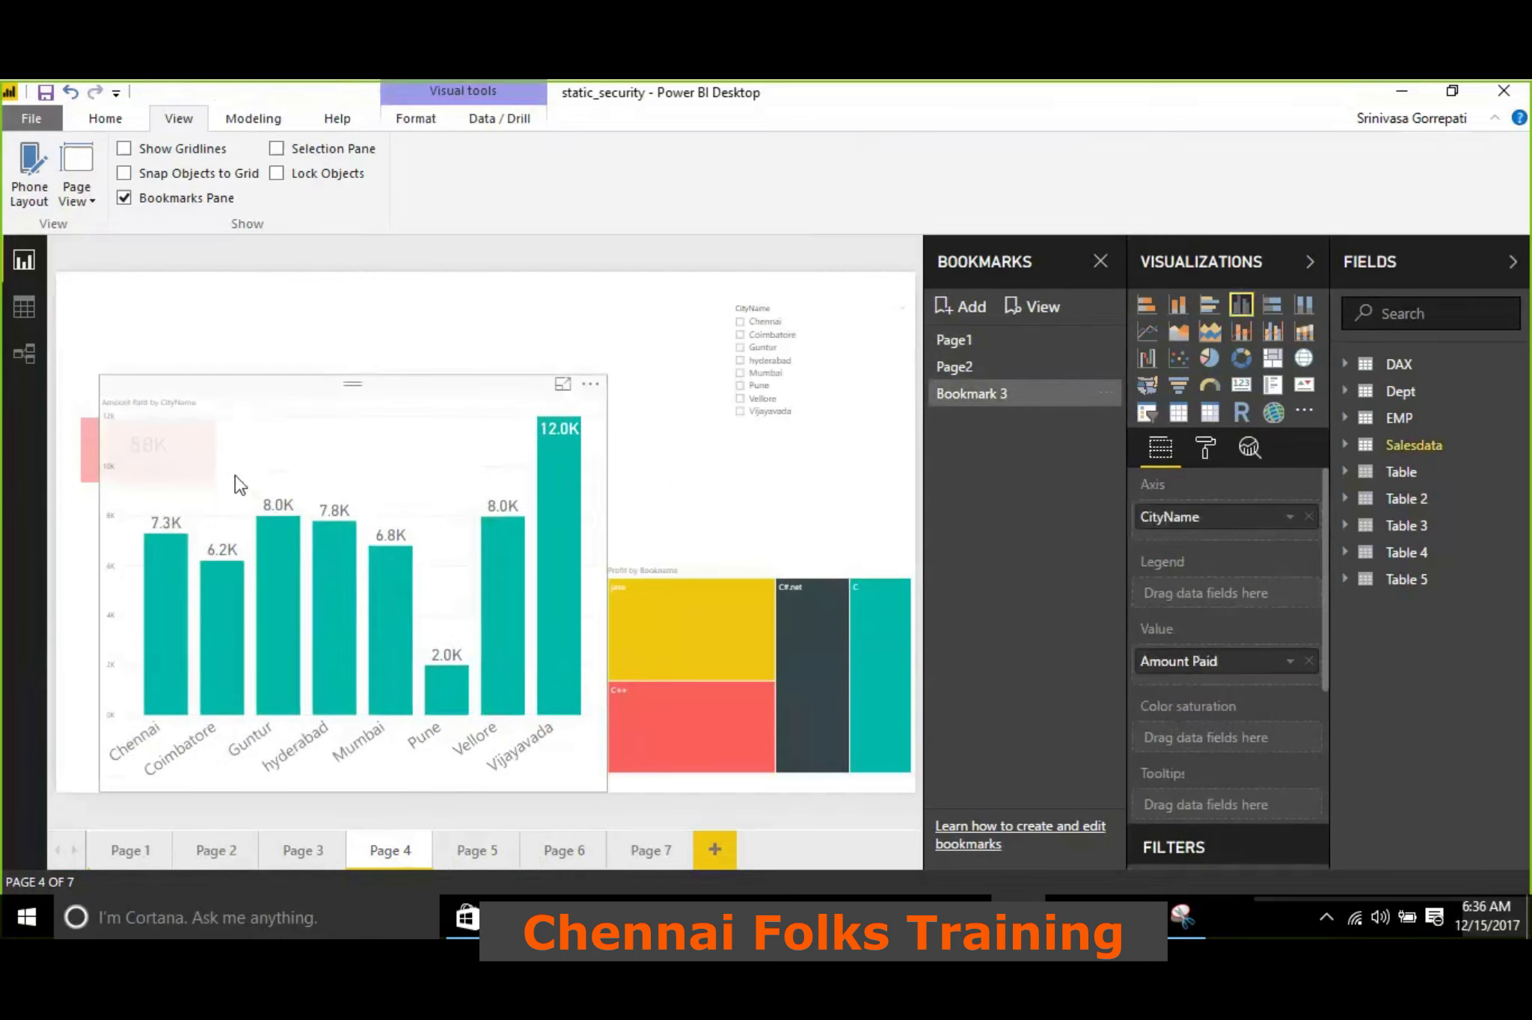
click(88, 419)
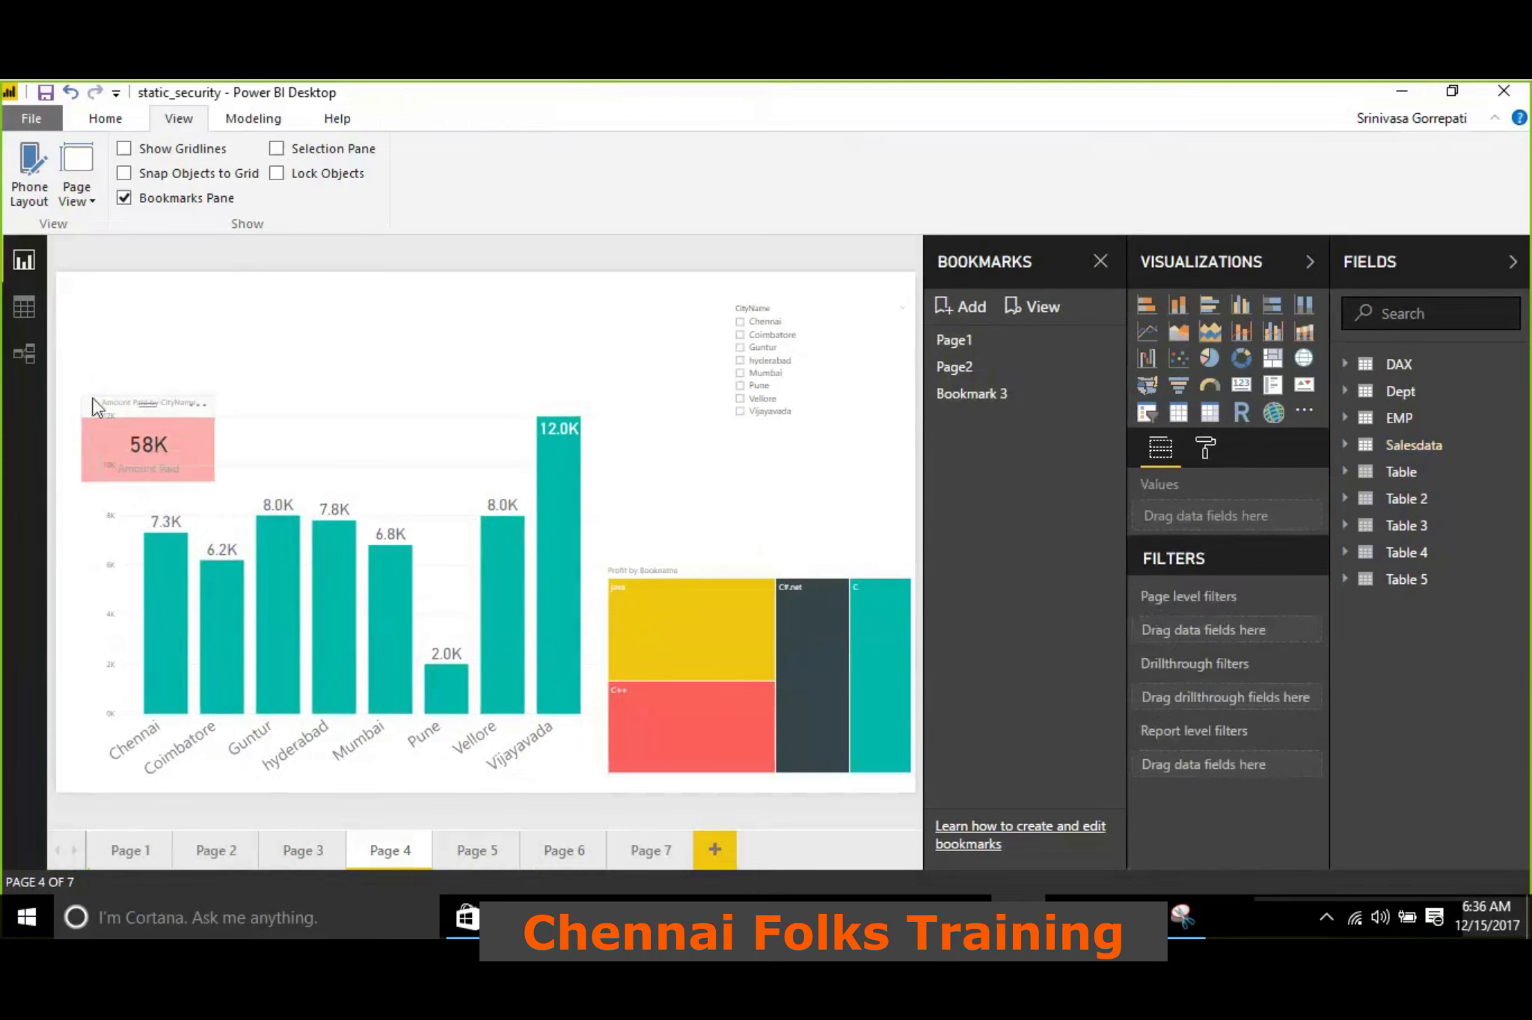
drag(93, 430, 104, 288)
drag(332, 421, 283, 442)
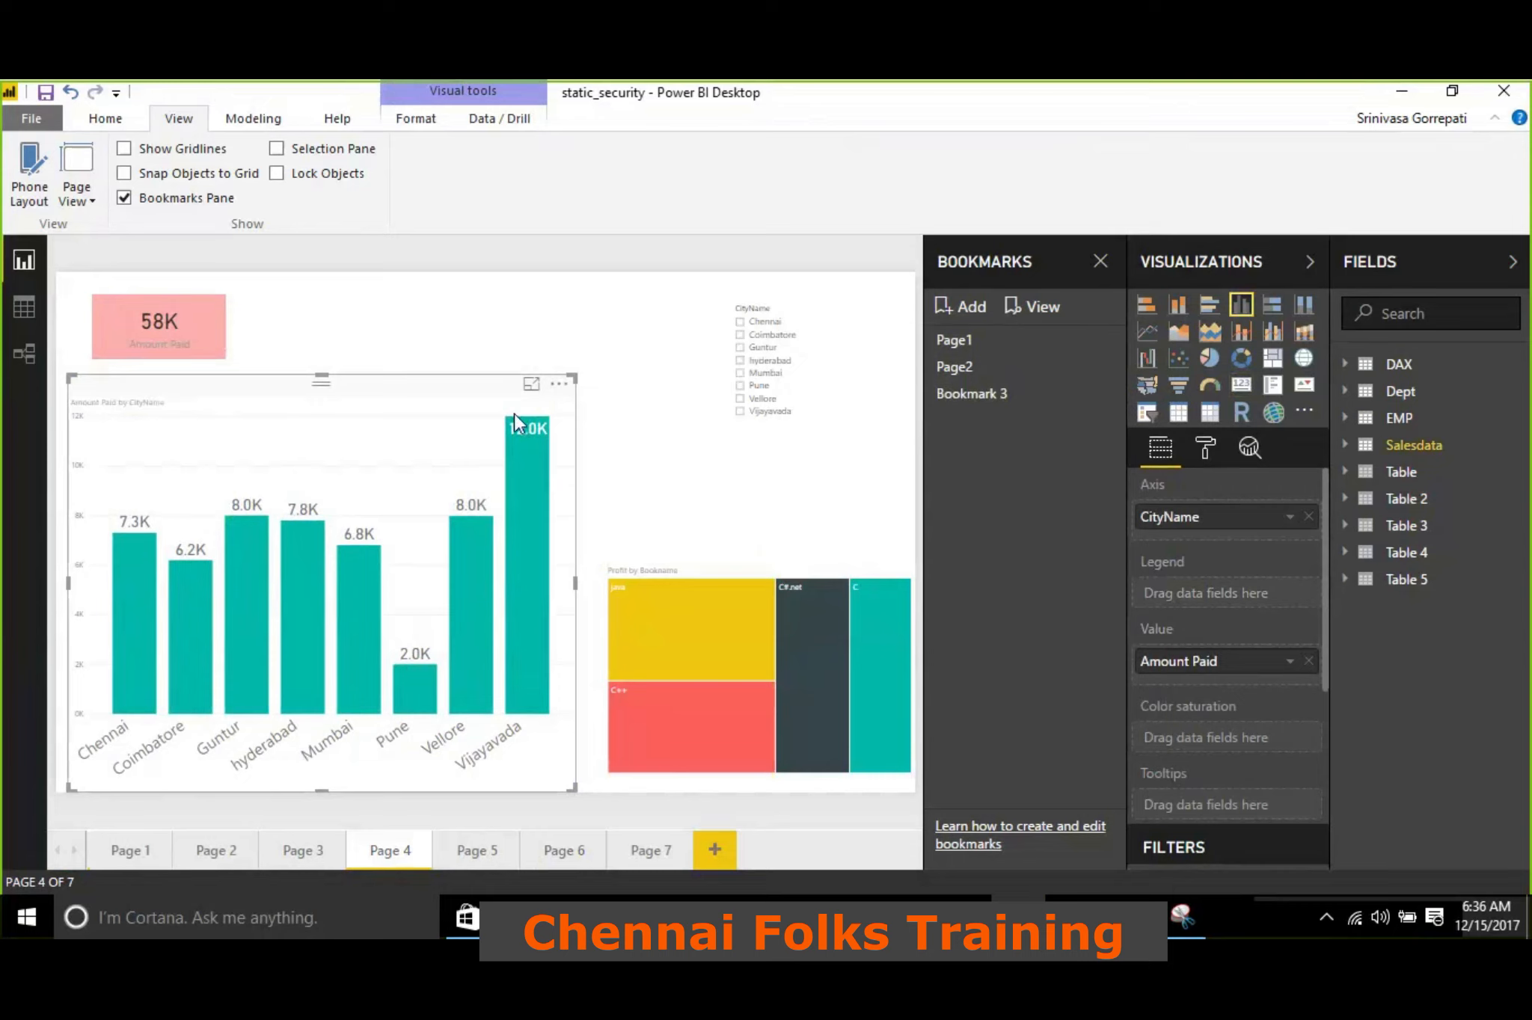
click(982, 314)
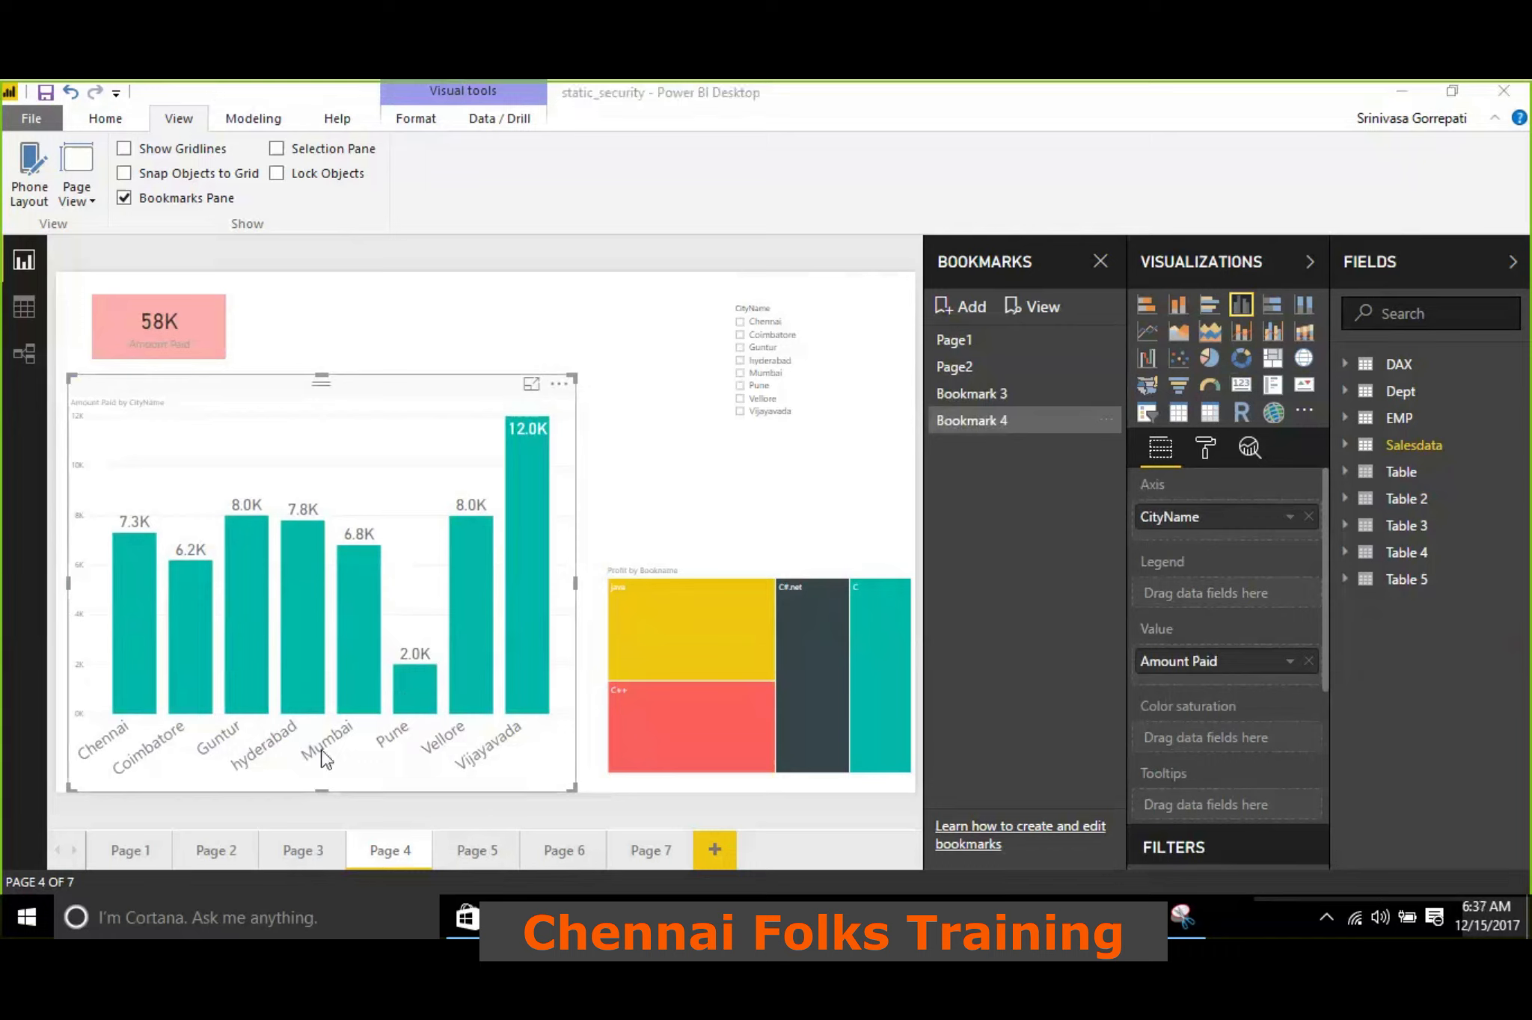
Highlight the hyderabad column in the Page 4 chart and add a bookmark of that selection
click(309, 624)
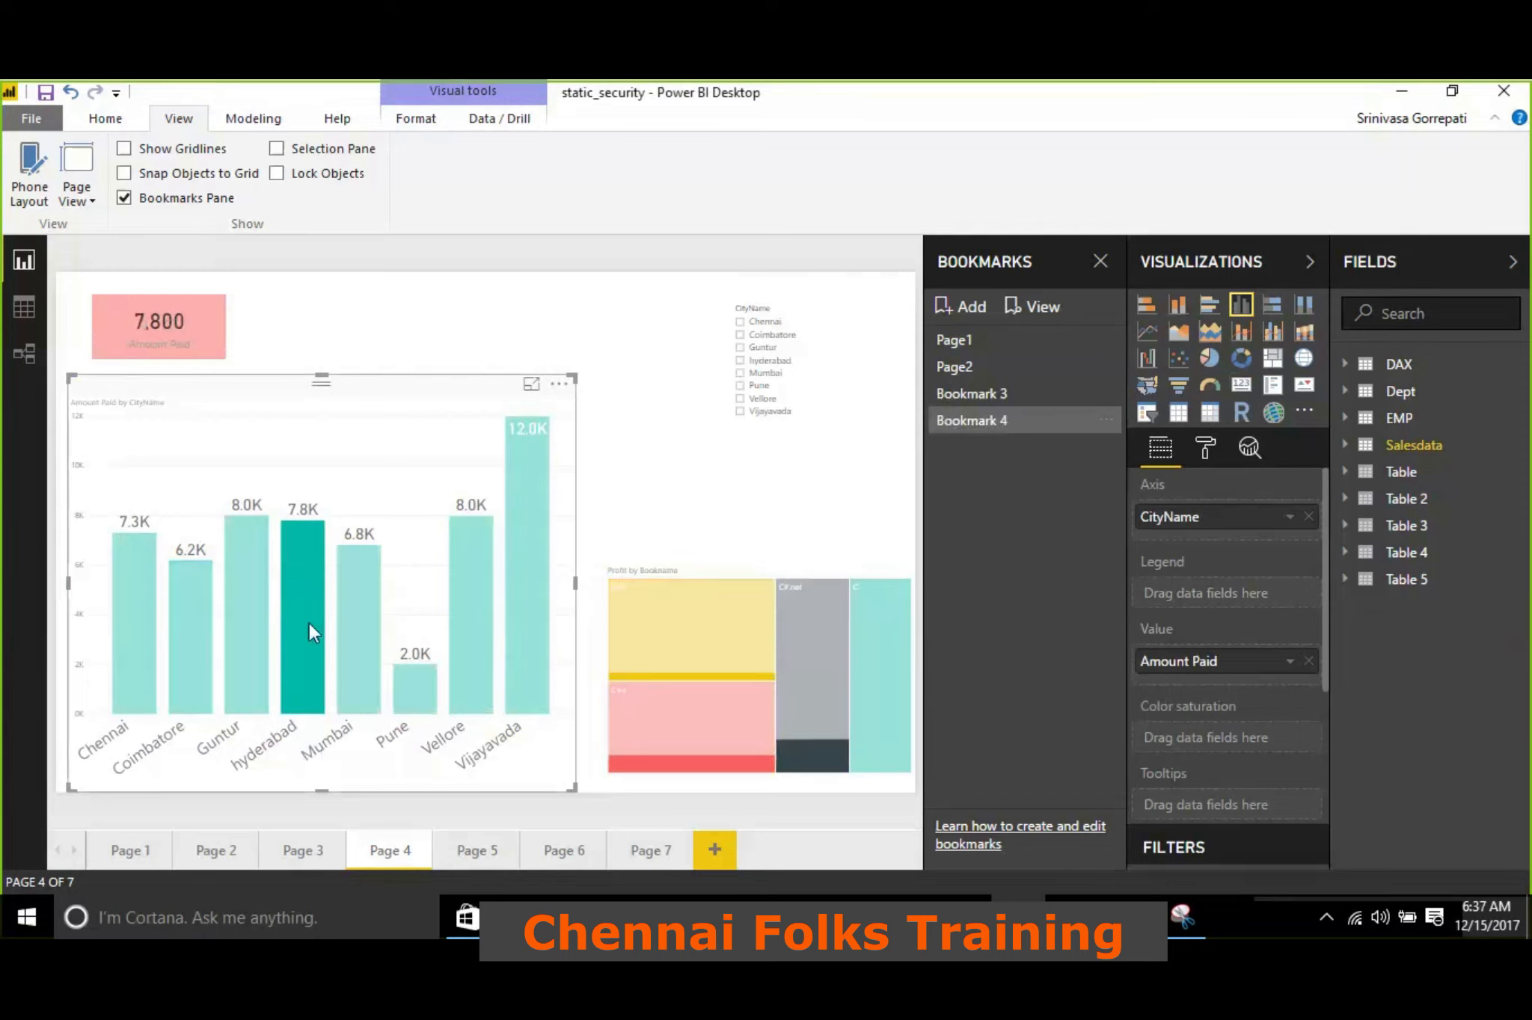
click(966, 309)
click(722, 500)
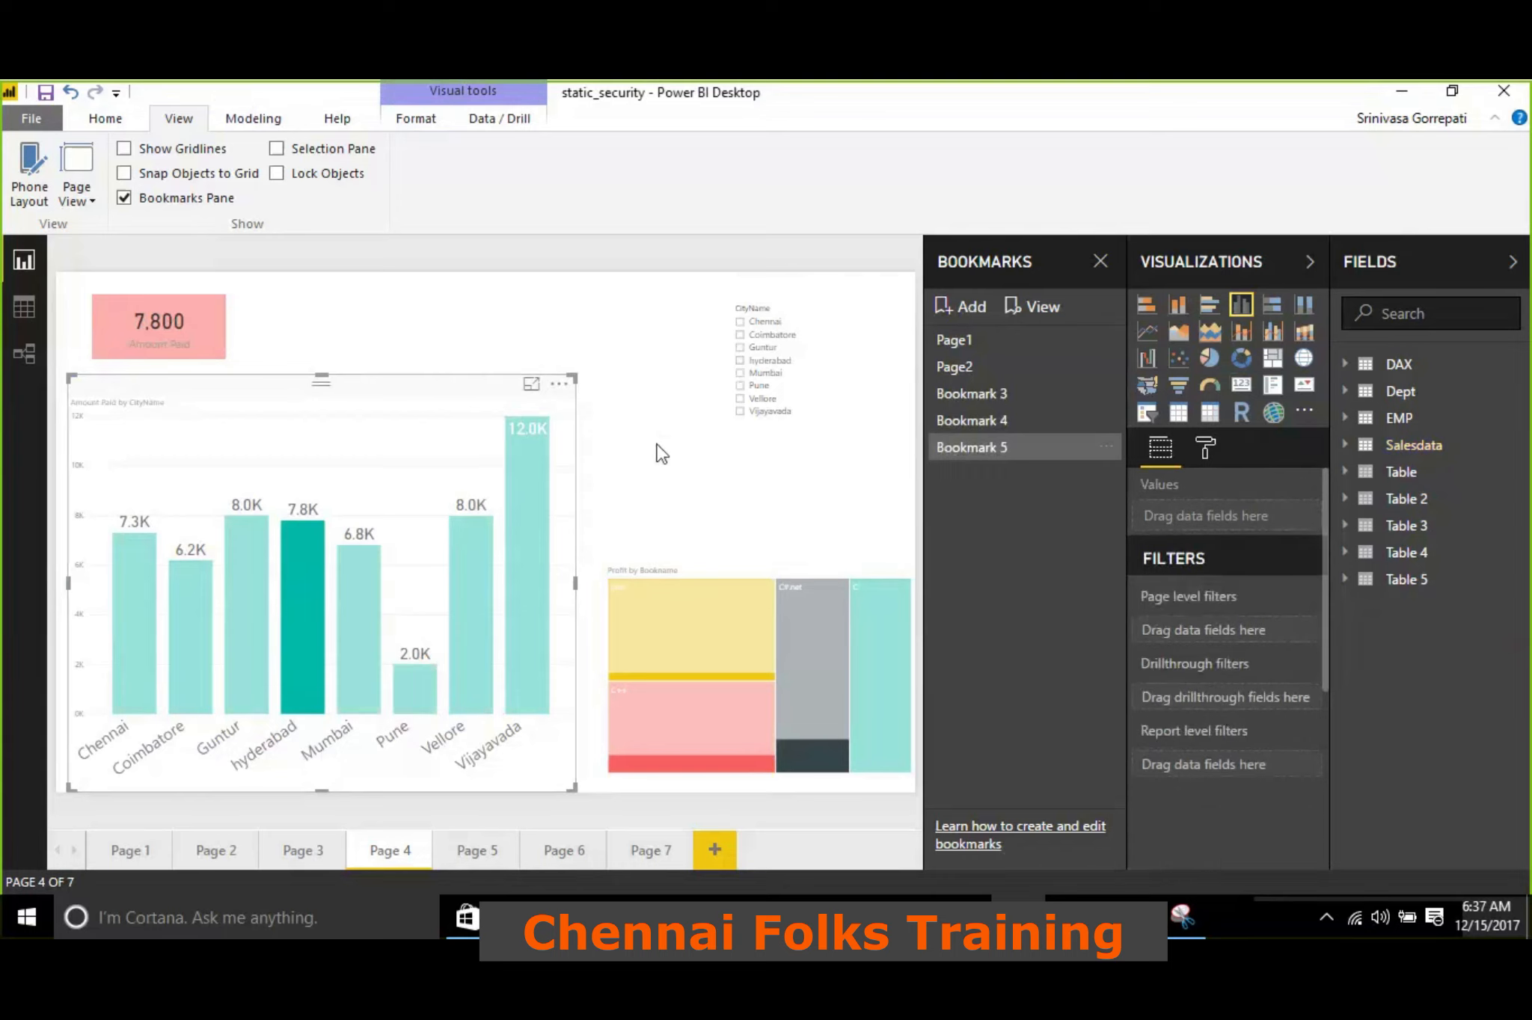
From Page 7, test Bookmark 5 and Bookmark 3 to check which page state each one restores
click(652, 852)
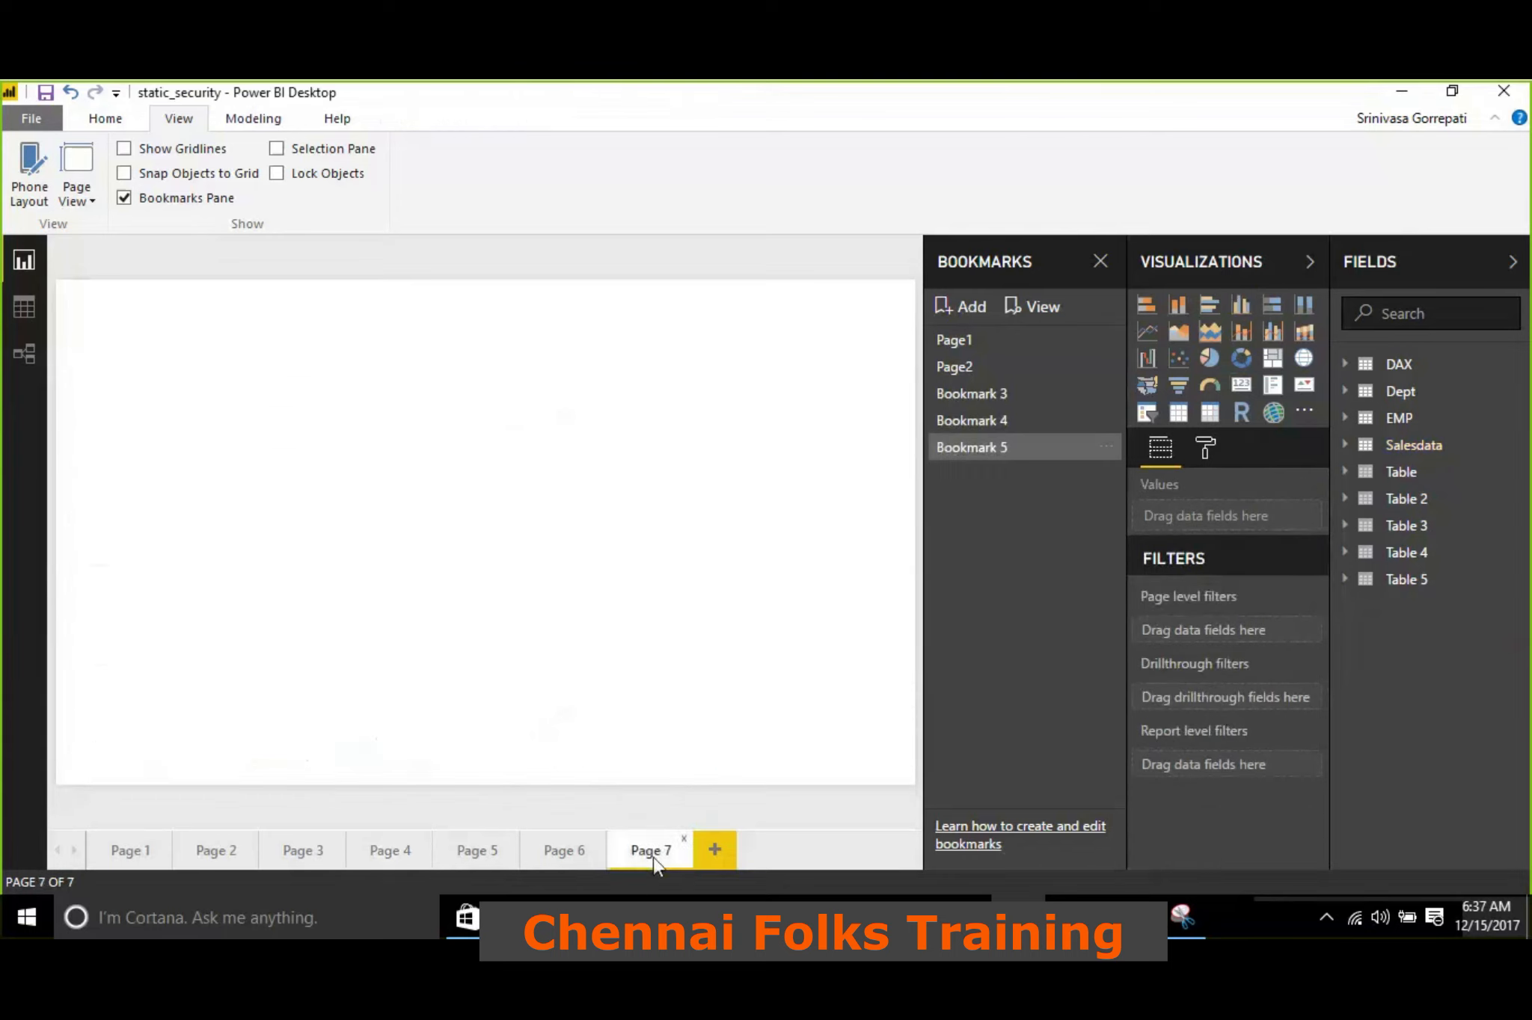
click(1017, 453)
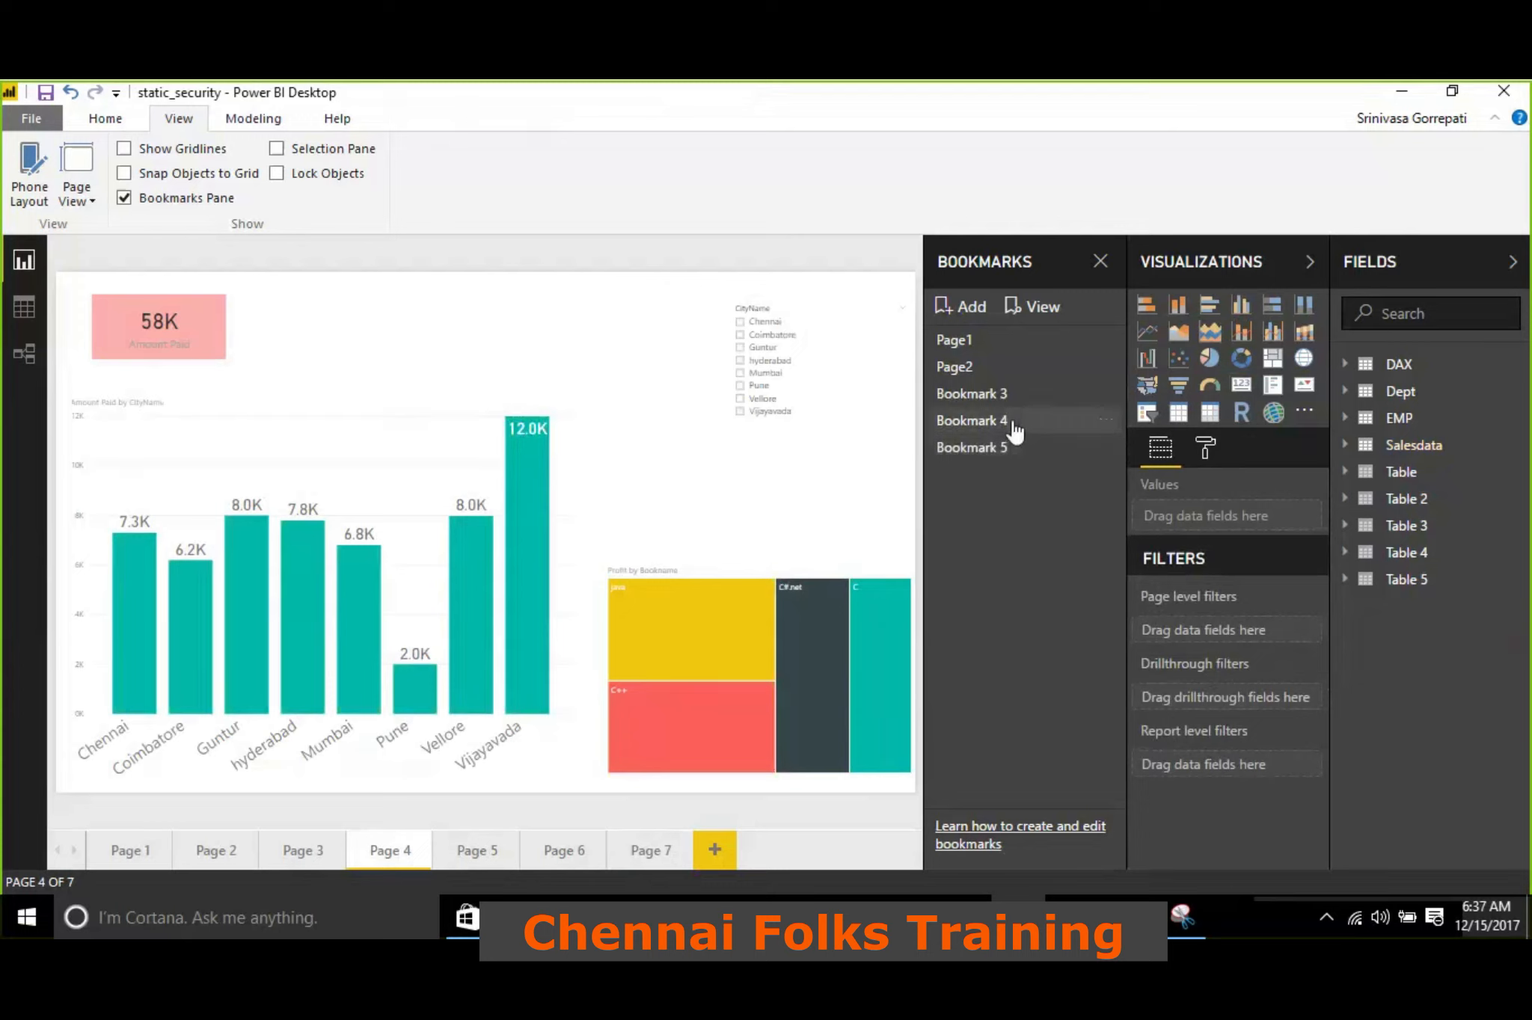
click(1000, 397)
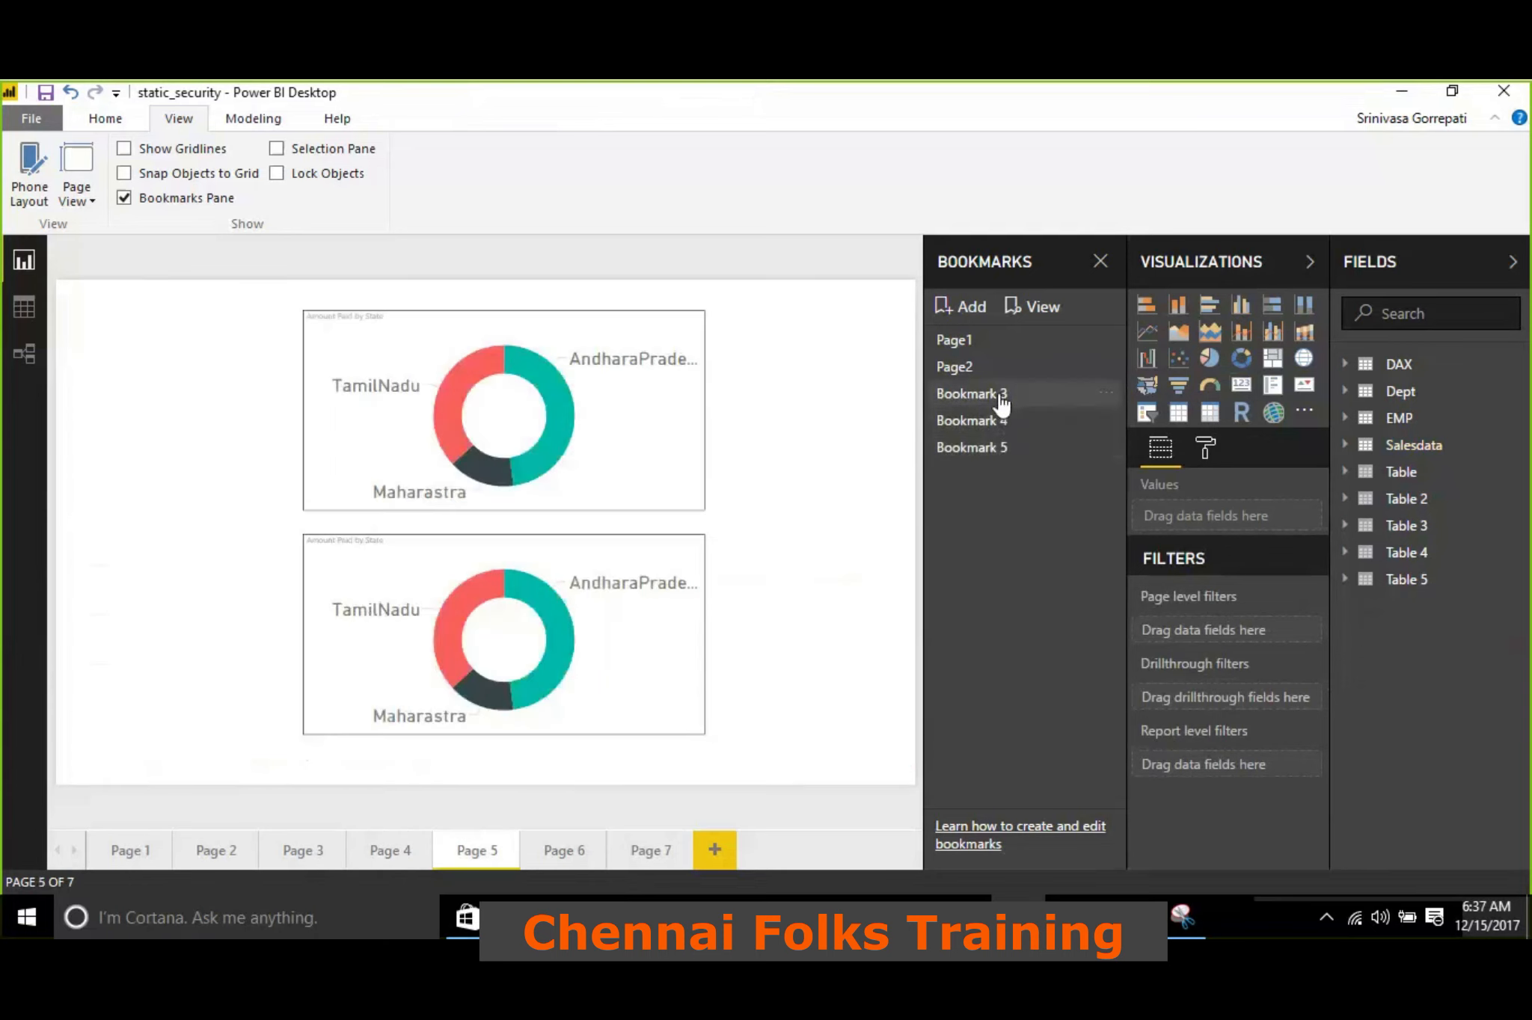
Apply Bookmark 5, briefly highlight the Guntur column in the Page 4 chart, and apply Bookmark 4 to compare the restored states
click(999, 457)
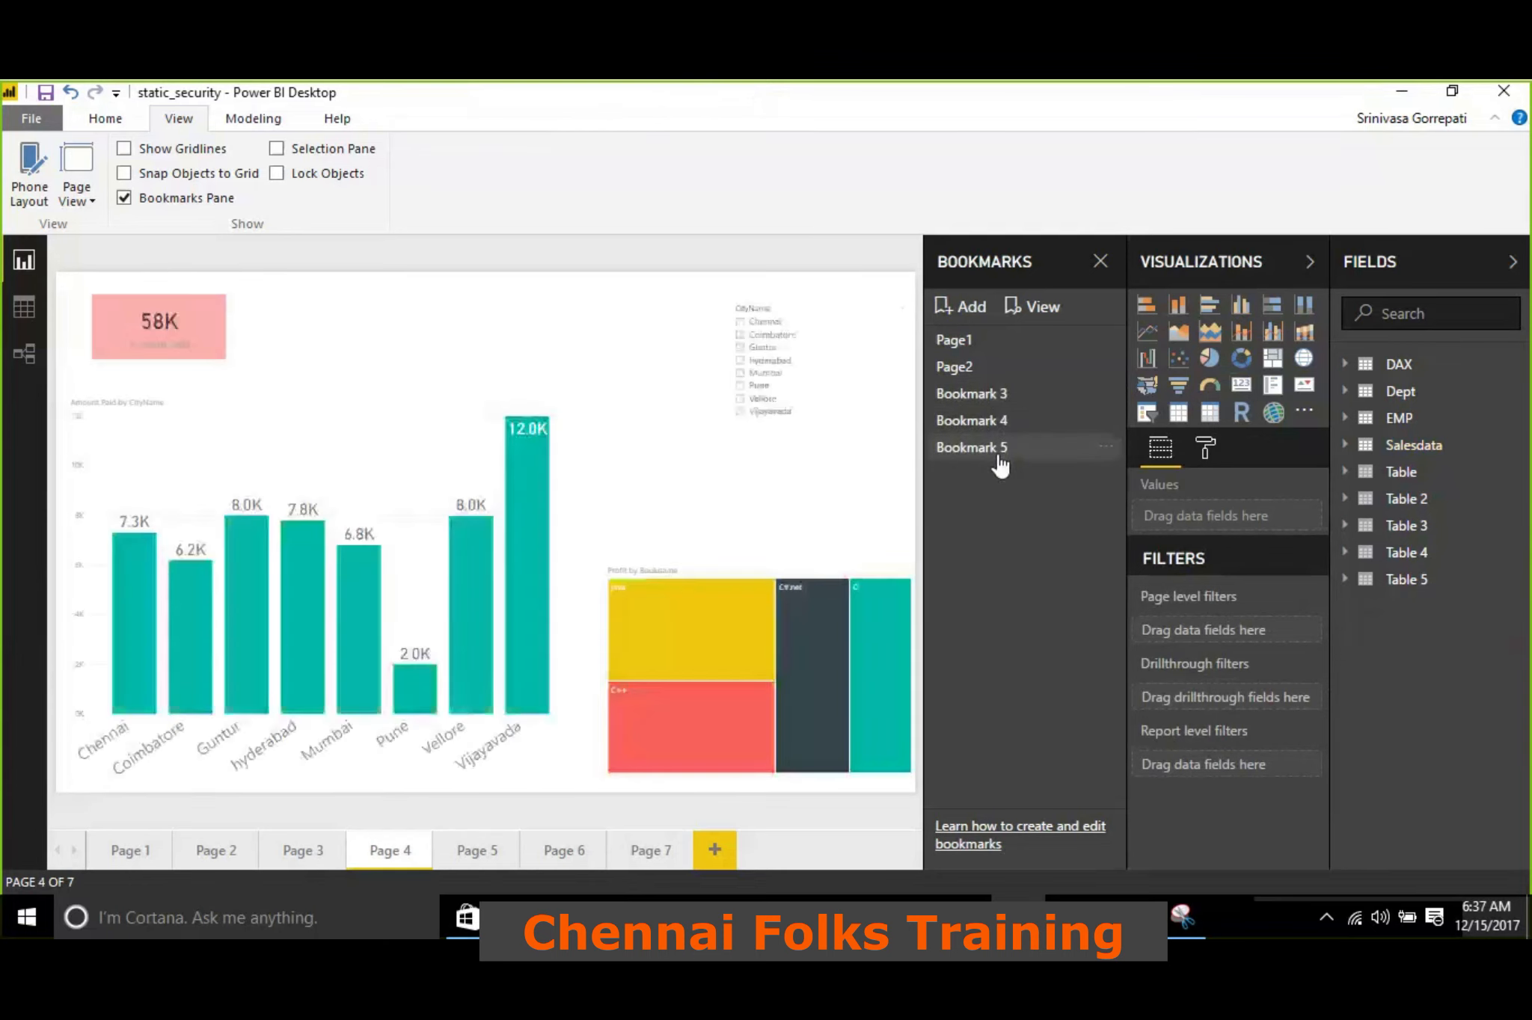
click(256, 620)
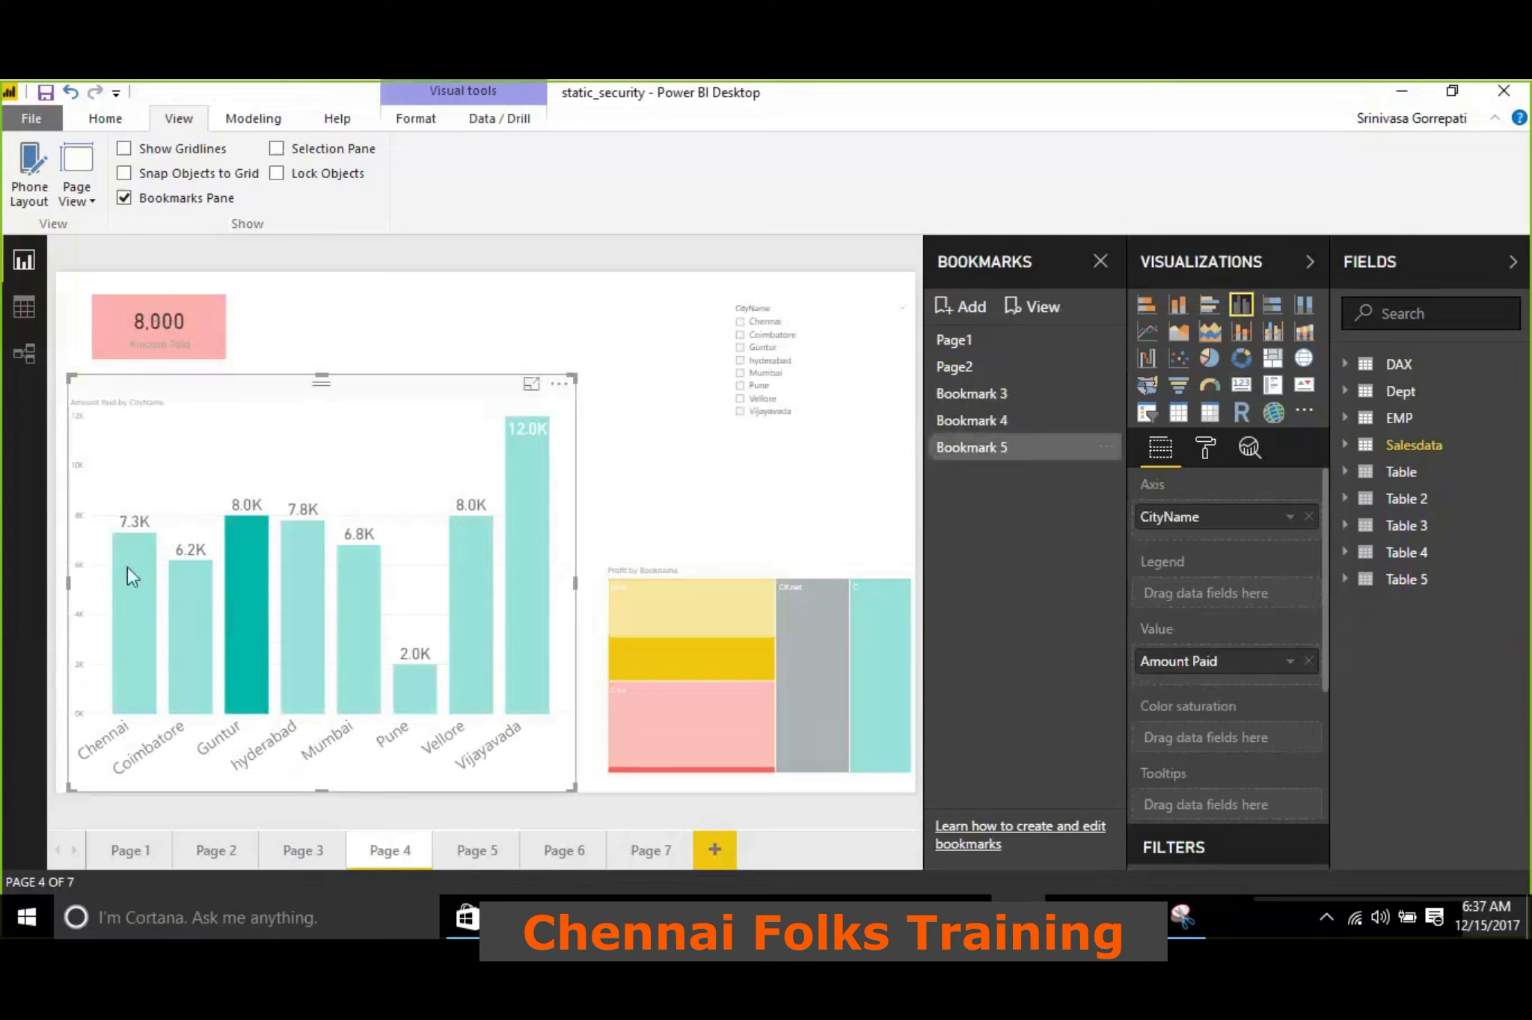
click(644, 359)
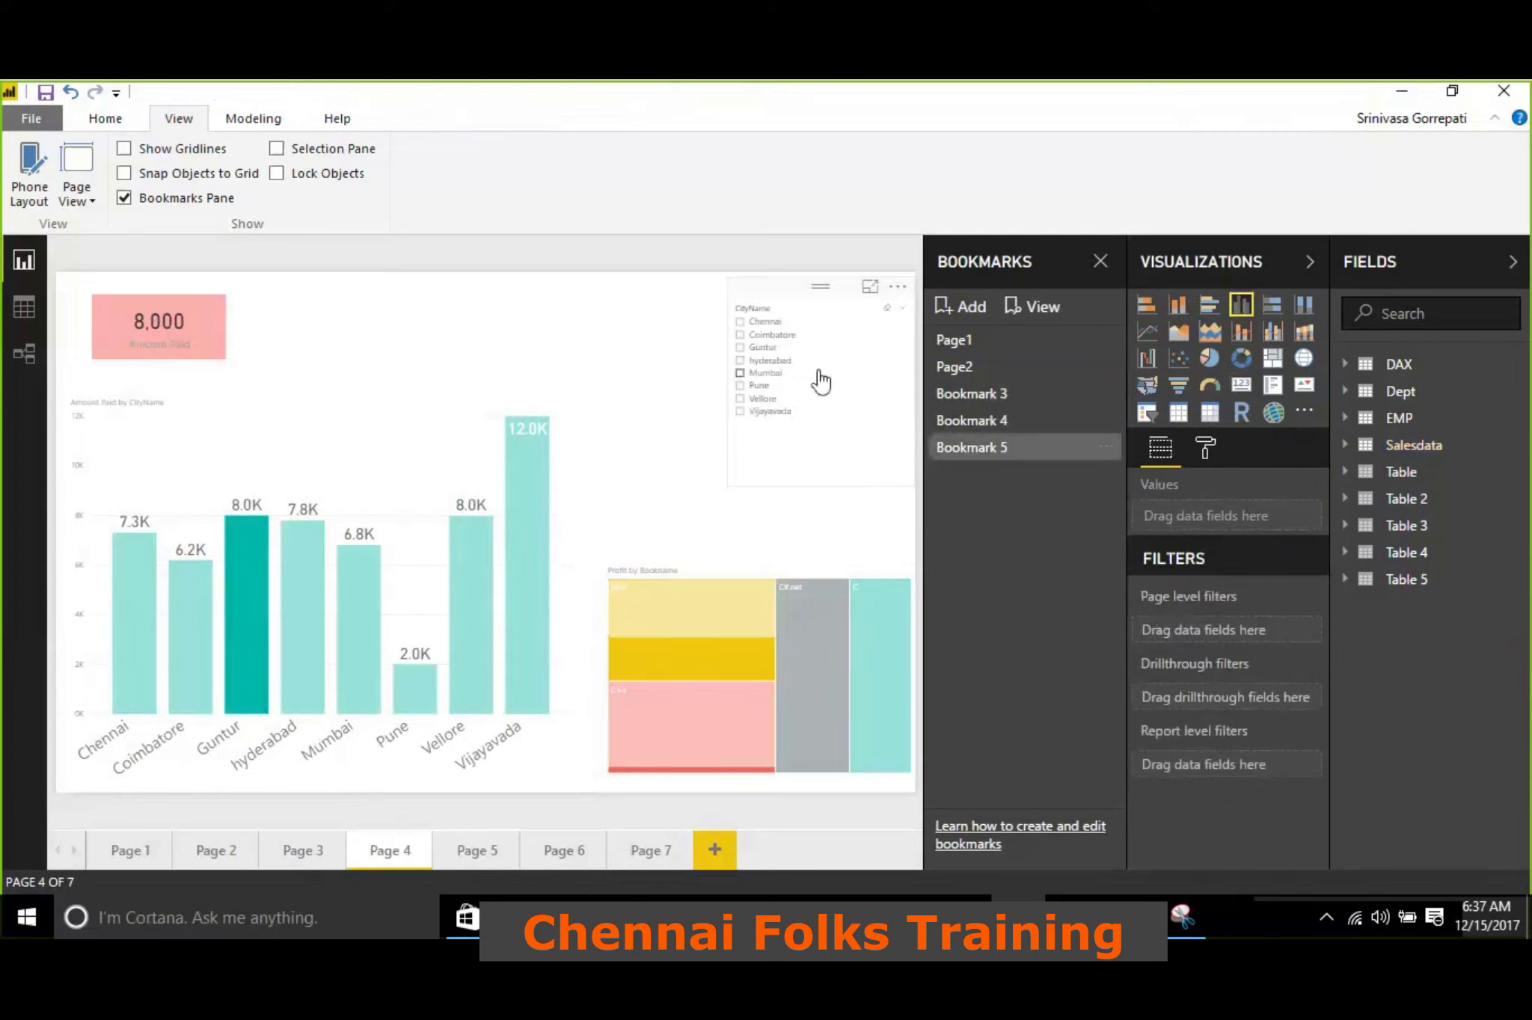
click(250, 576)
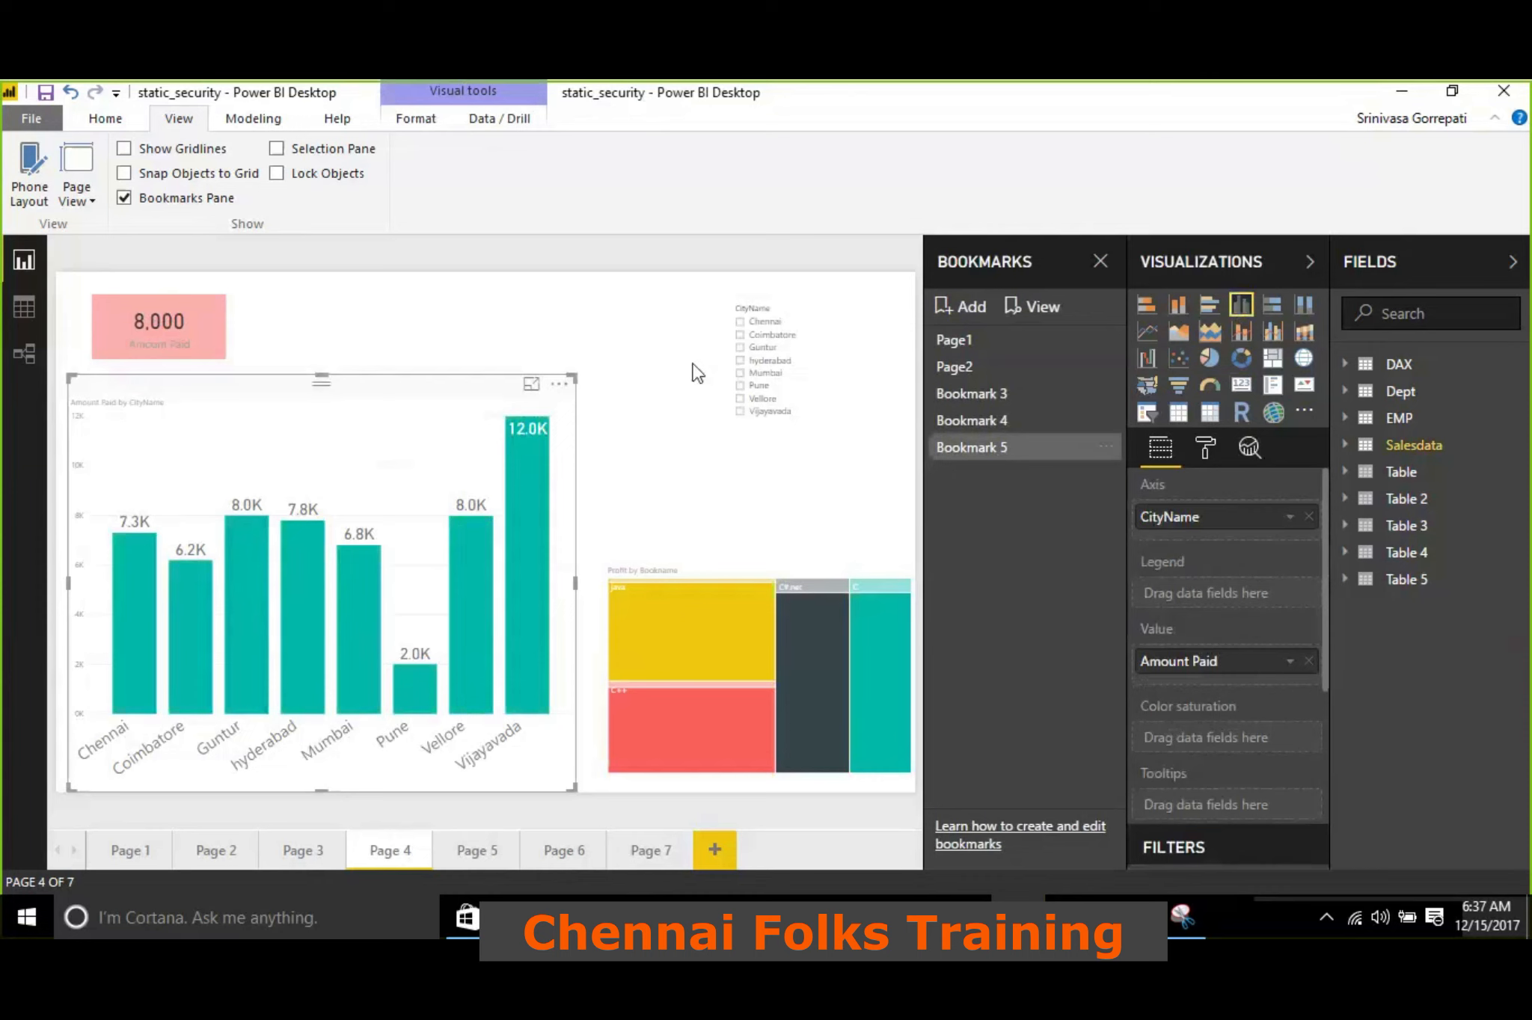
click(980, 420)
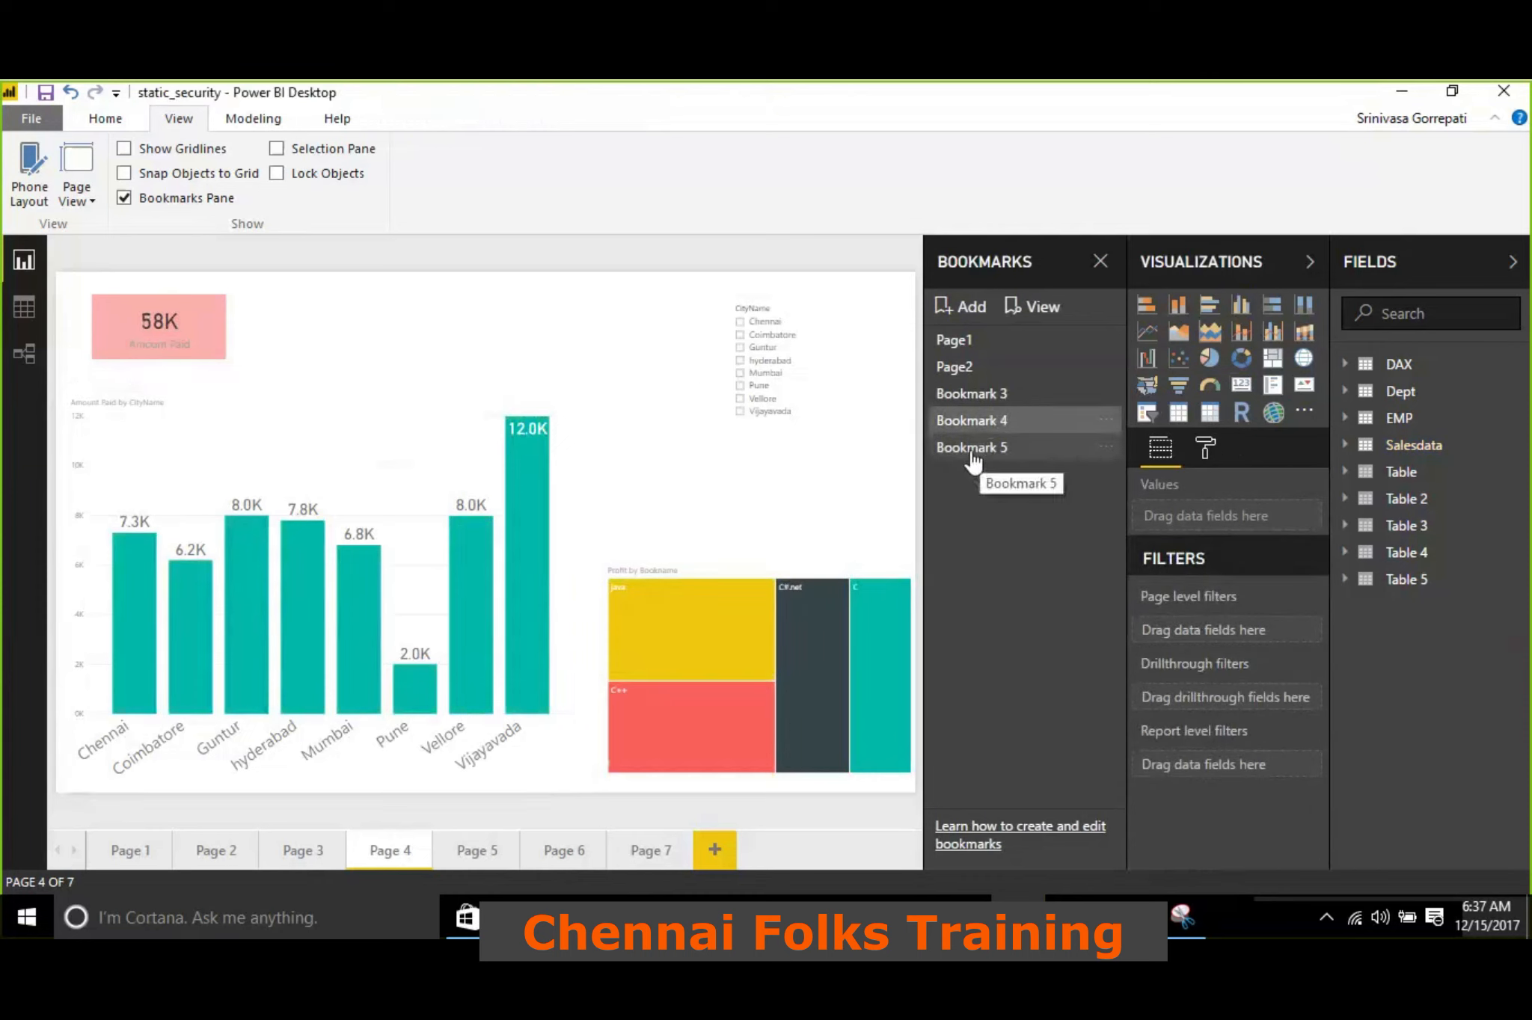
Bookmark Page 4 with the hyderabad column highlighted and rename the new bookmark Hyderabad-page4
click(301, 608)
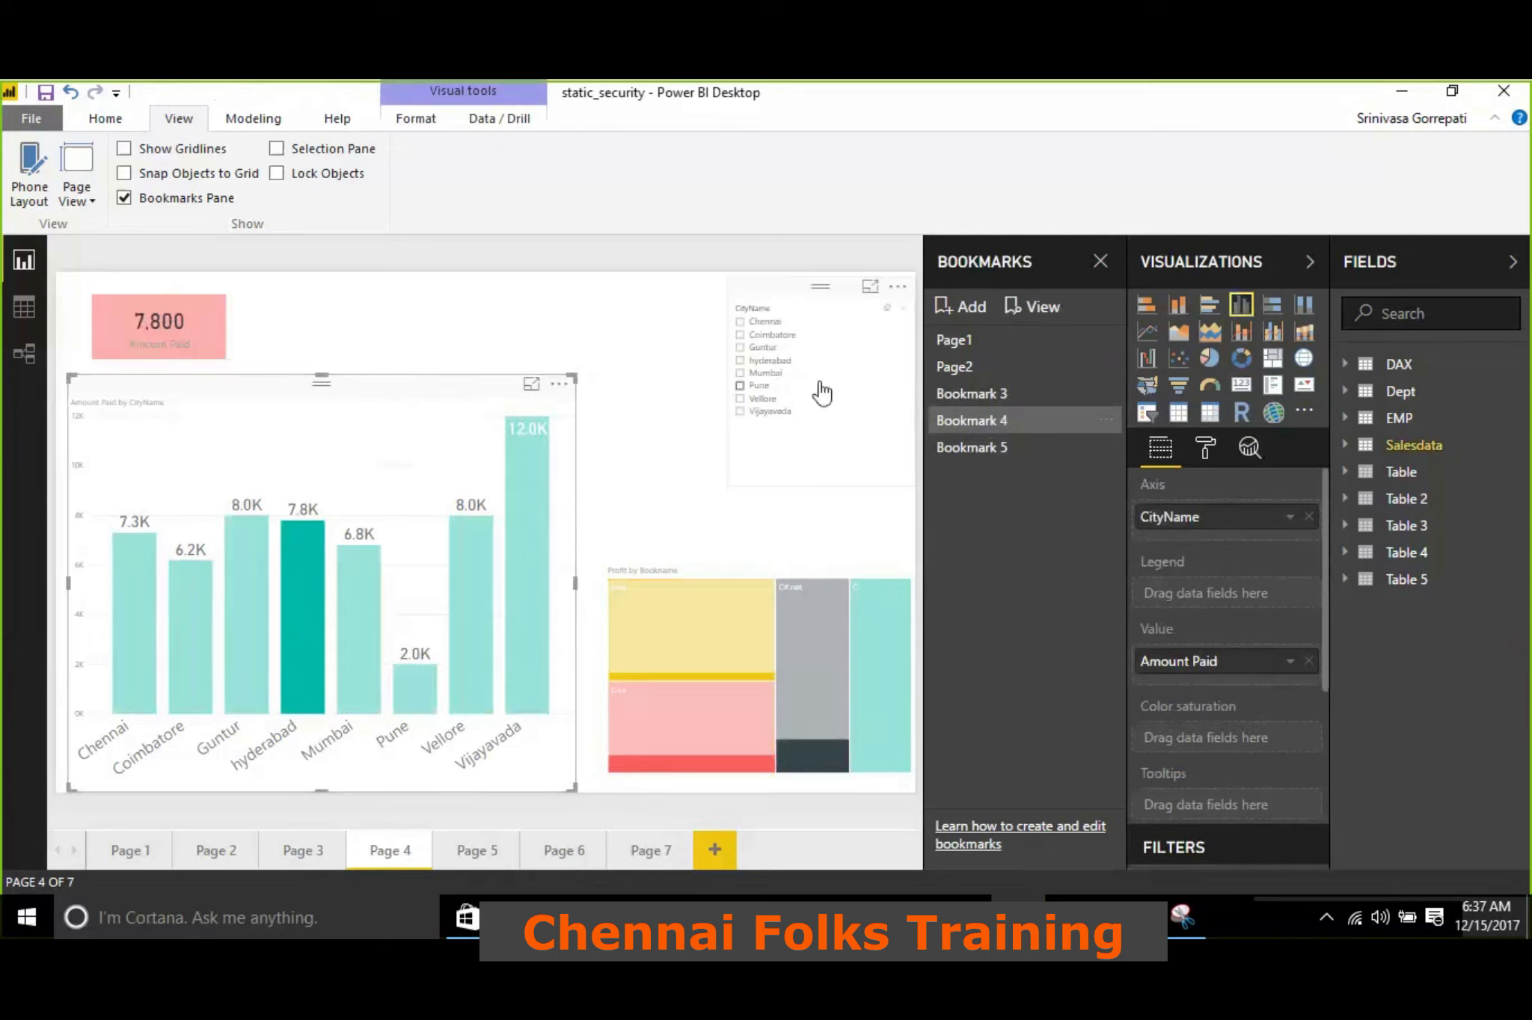
click(945, 315)
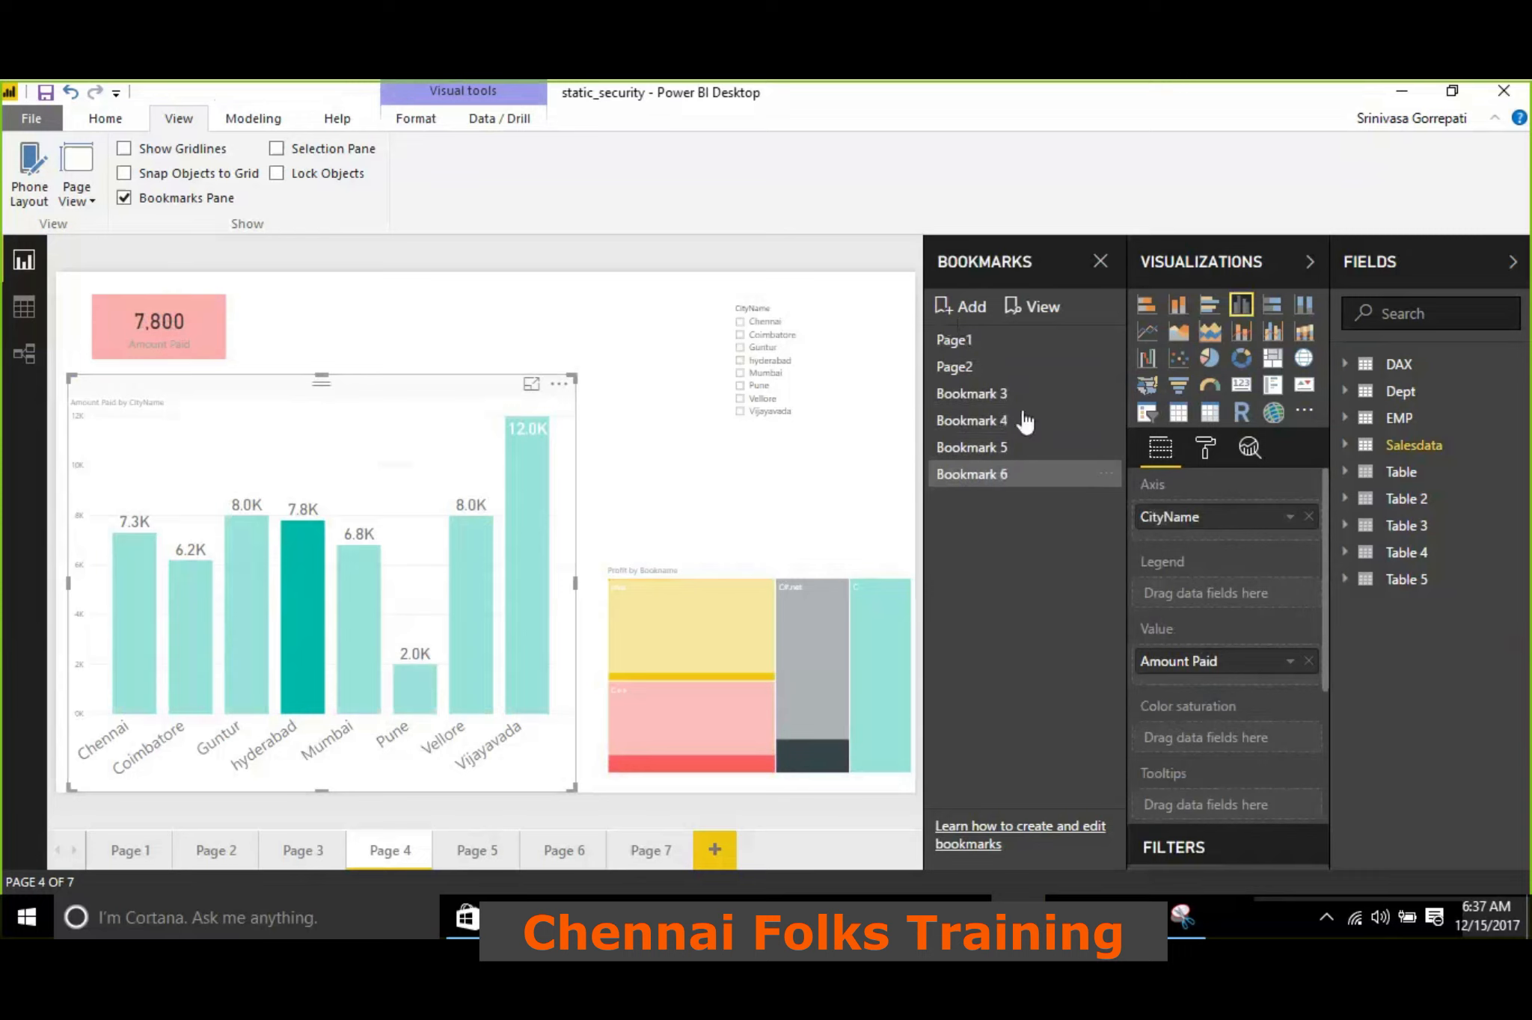
click(1106, 475)
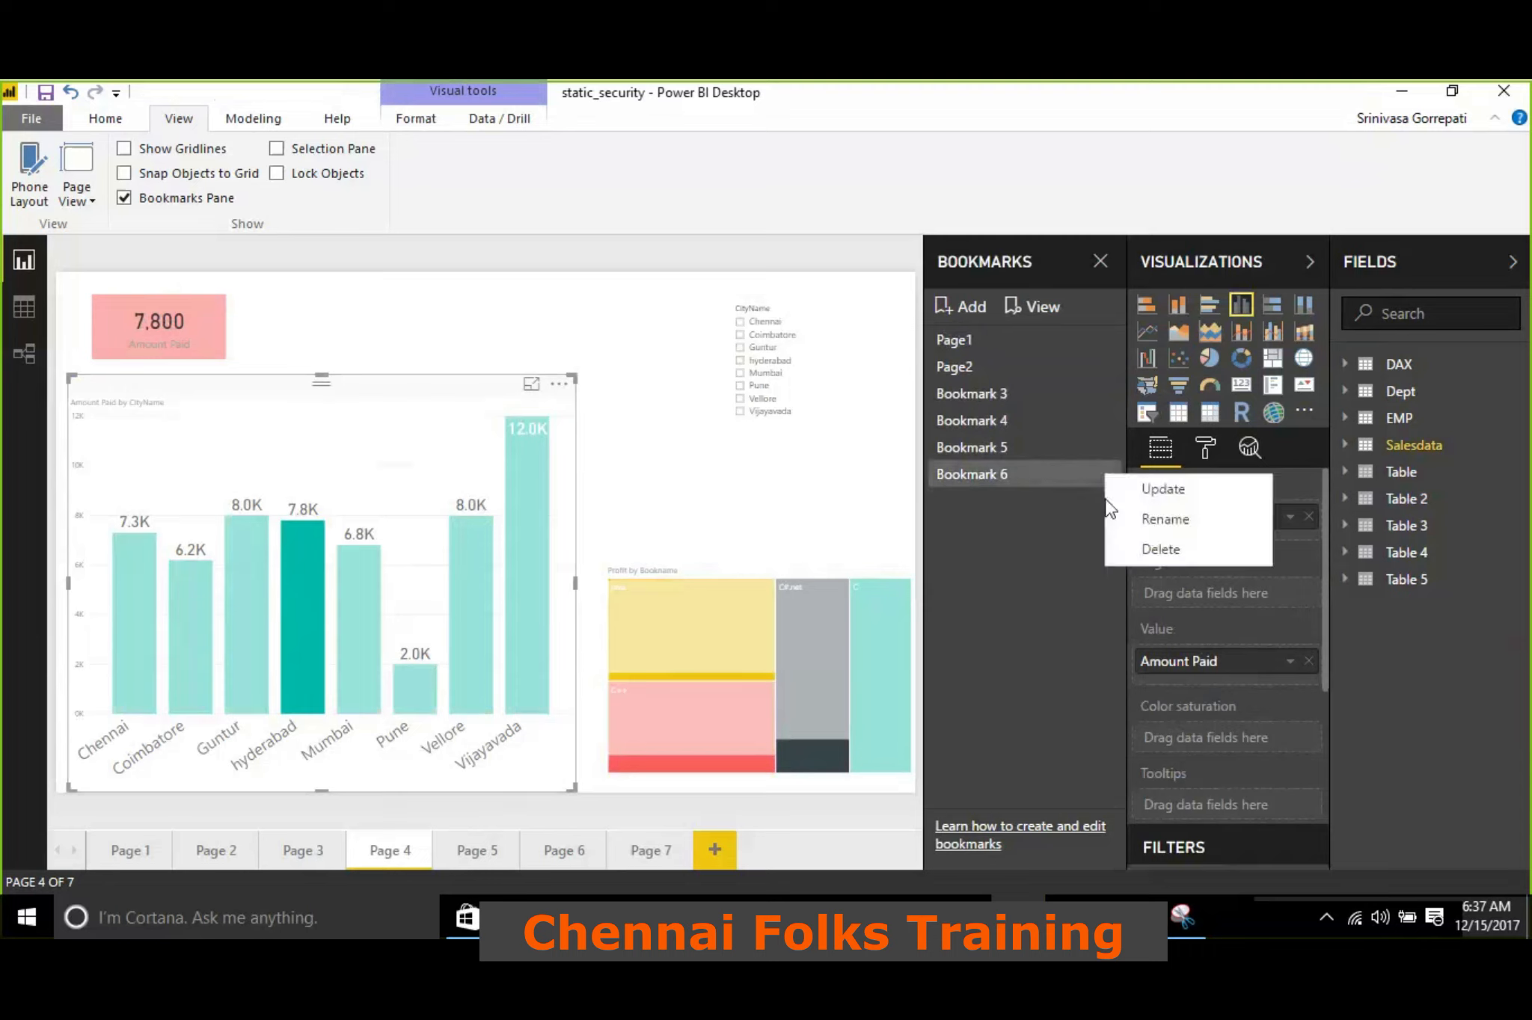
click(1136, 523)
text(Hyde)
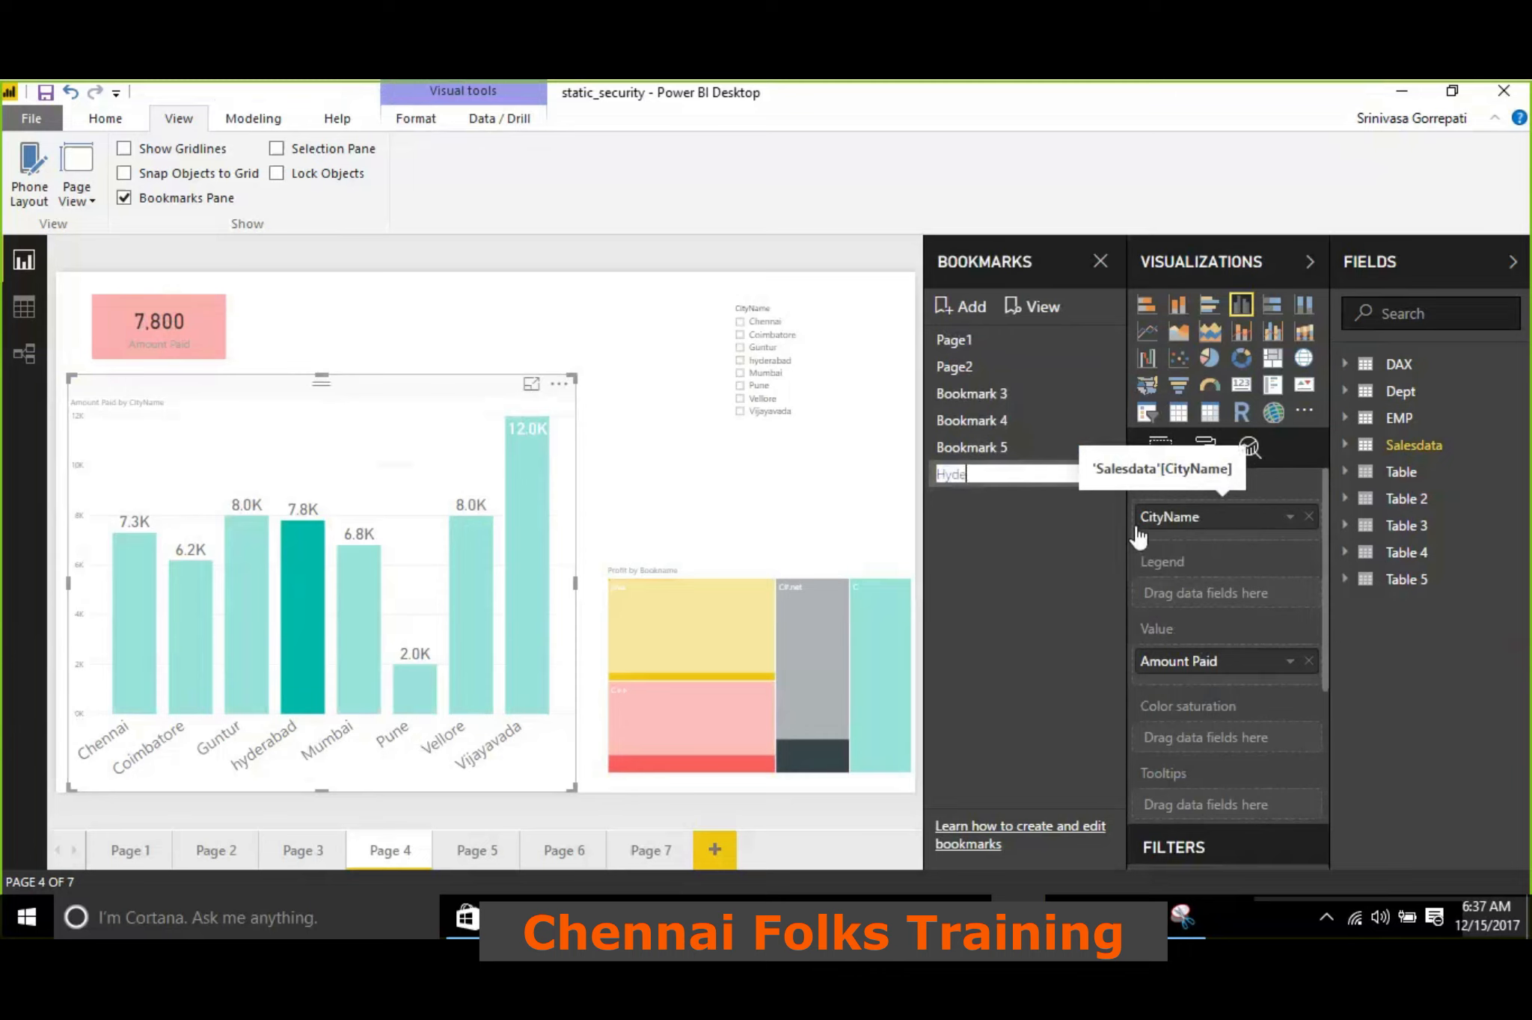
text(rabad-page4)
key(Return)
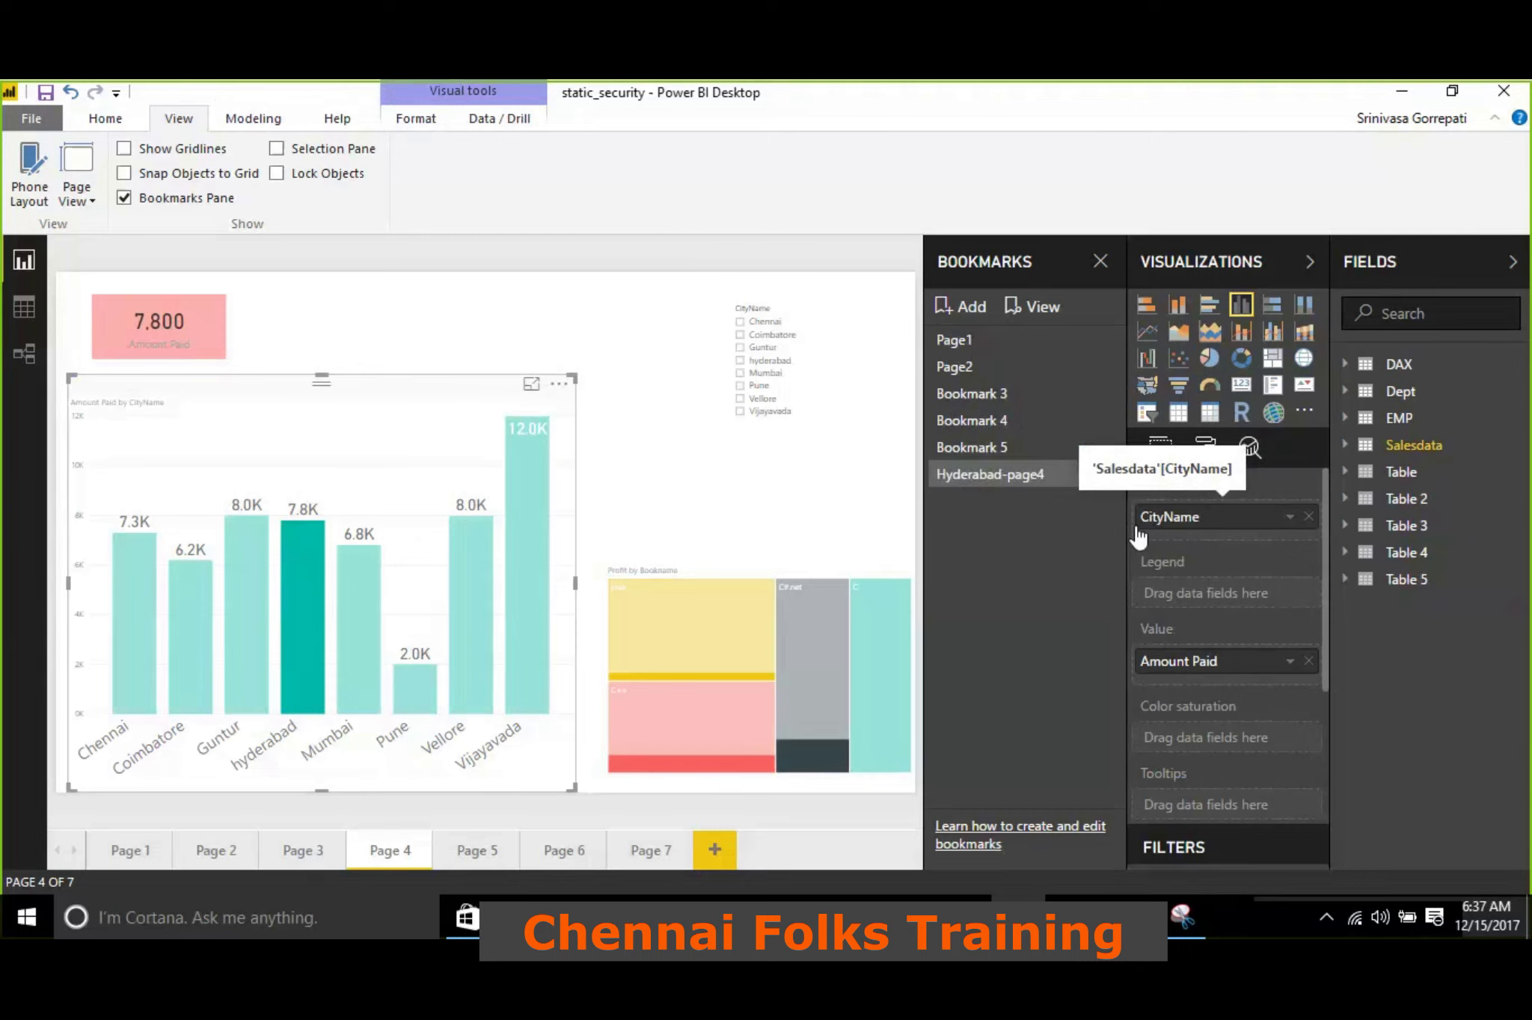
From Page 3, test the Page2, Bookmark 3, and Hyderabad-page4 bookmarks to check which page state each one restores
click(607, 337)
click(314, 841)
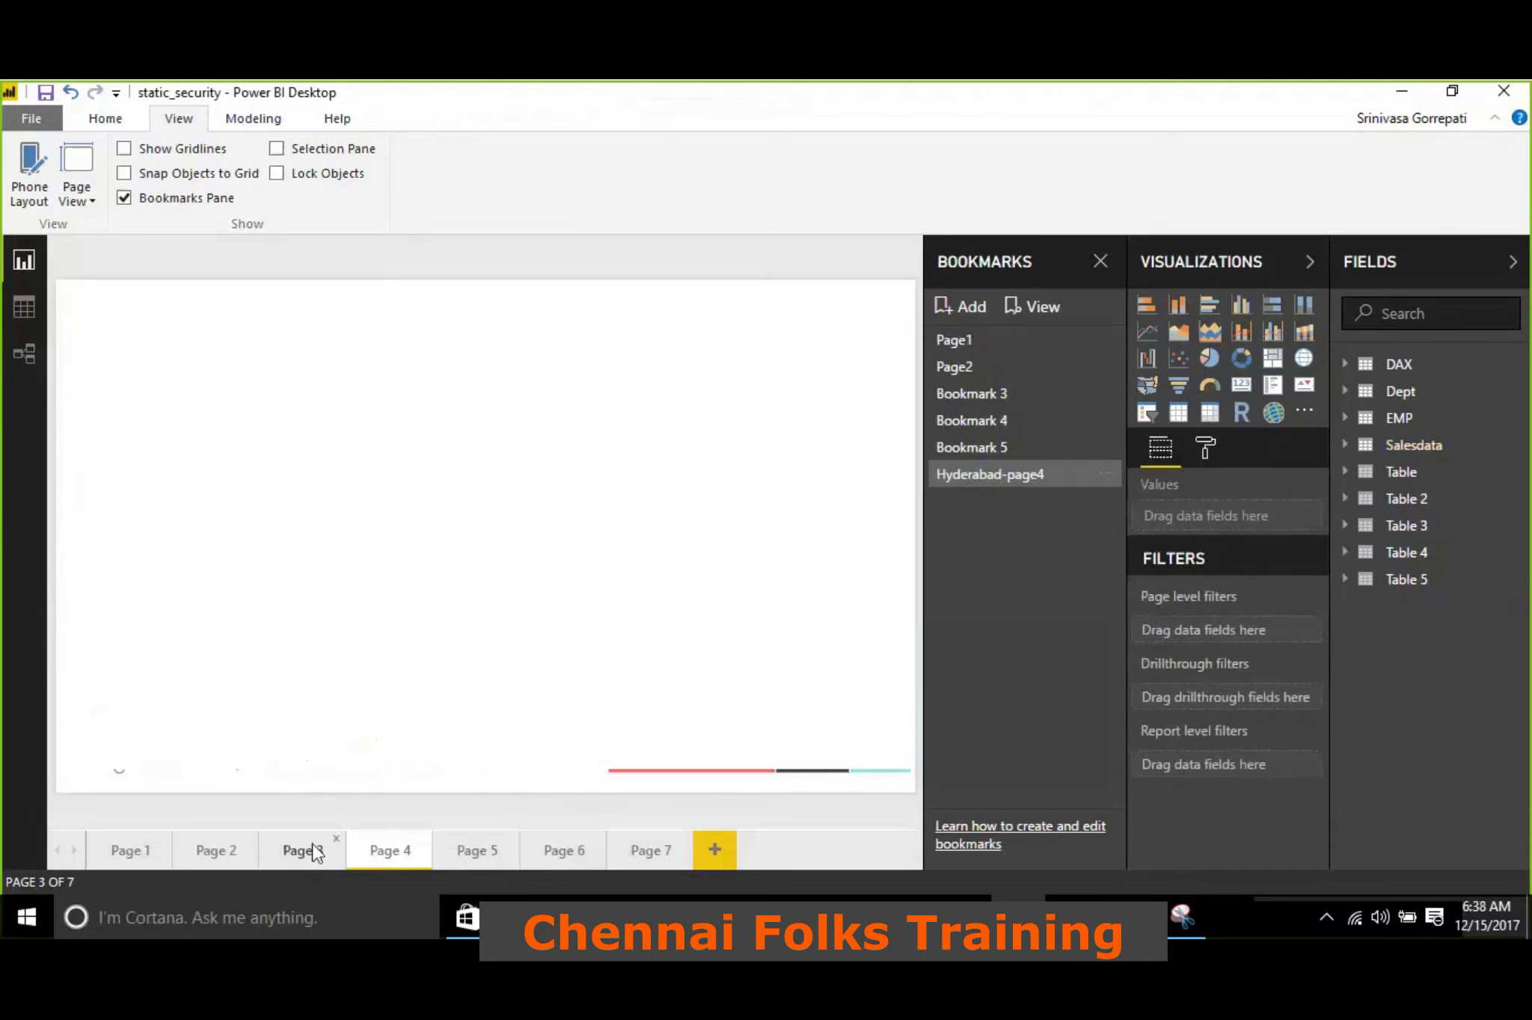
click(1010, 367)
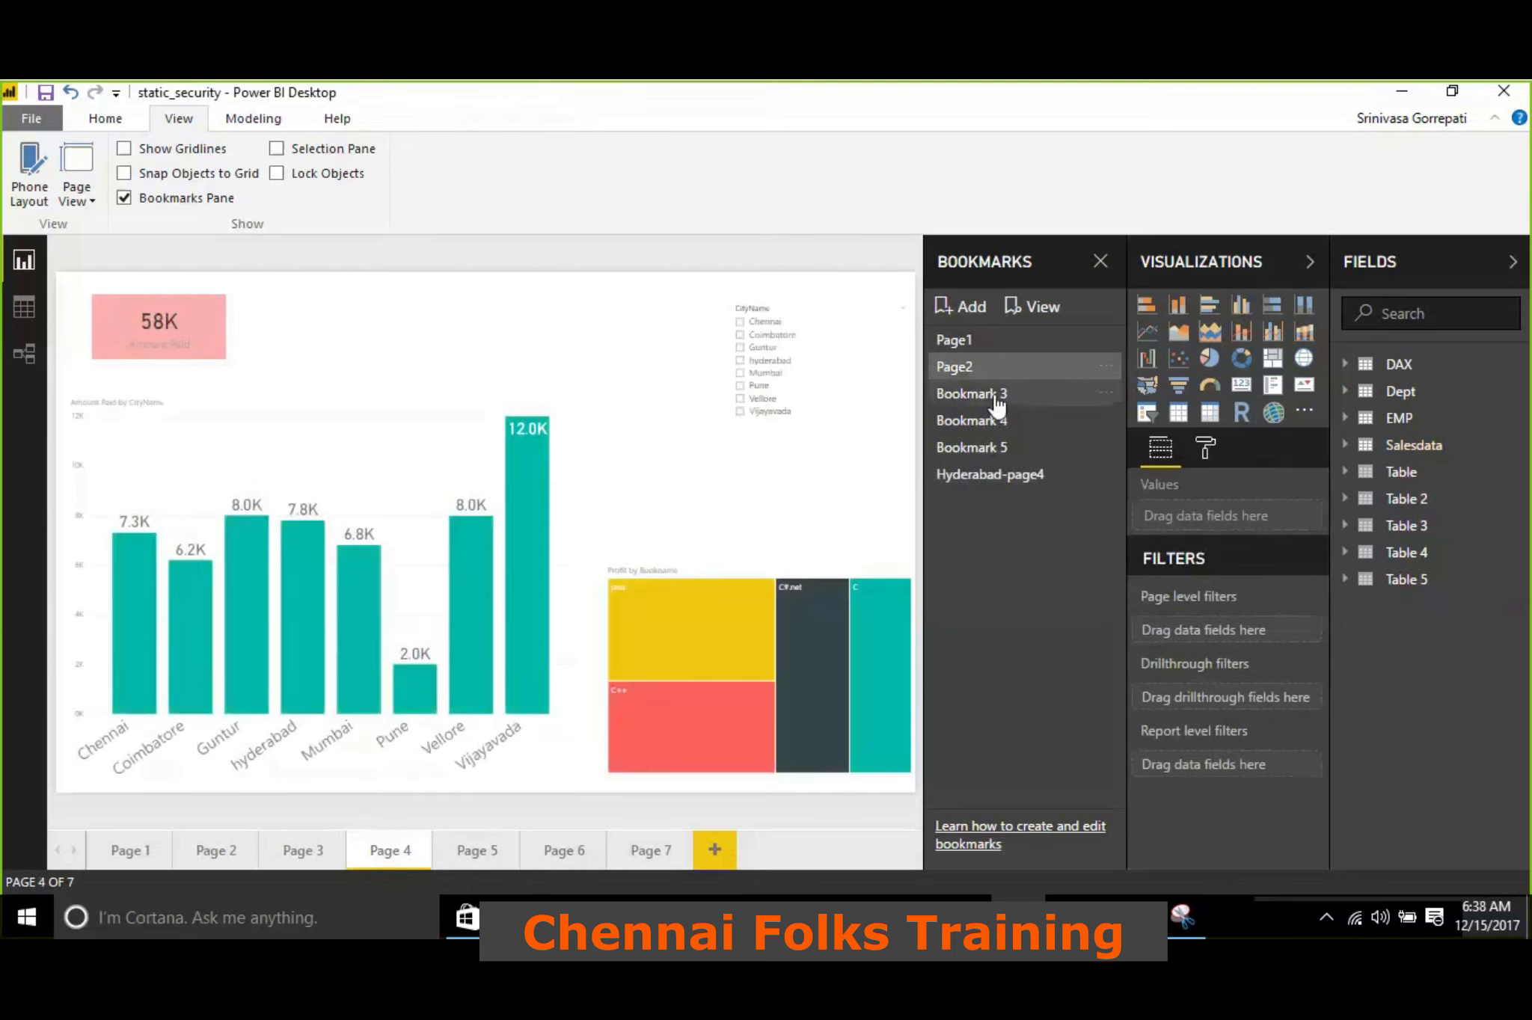
click(996, 395)
click(1009, 477)
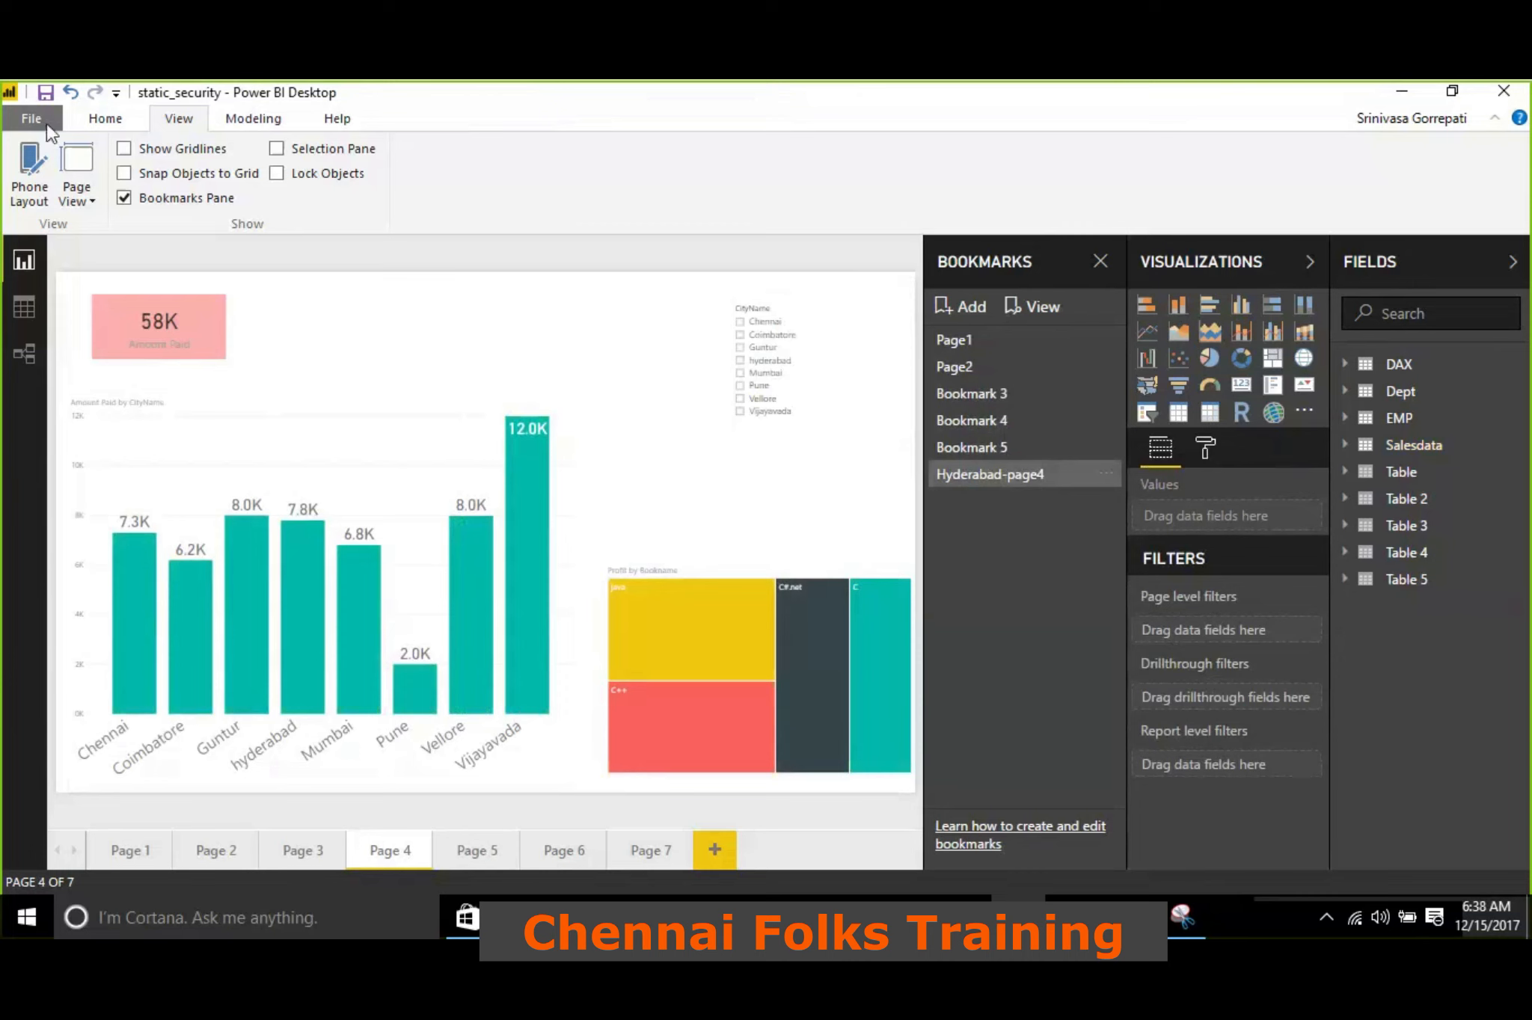
Review the preview features in the Options dialog to check whether Bookmarks is enabled
click(110, 127)
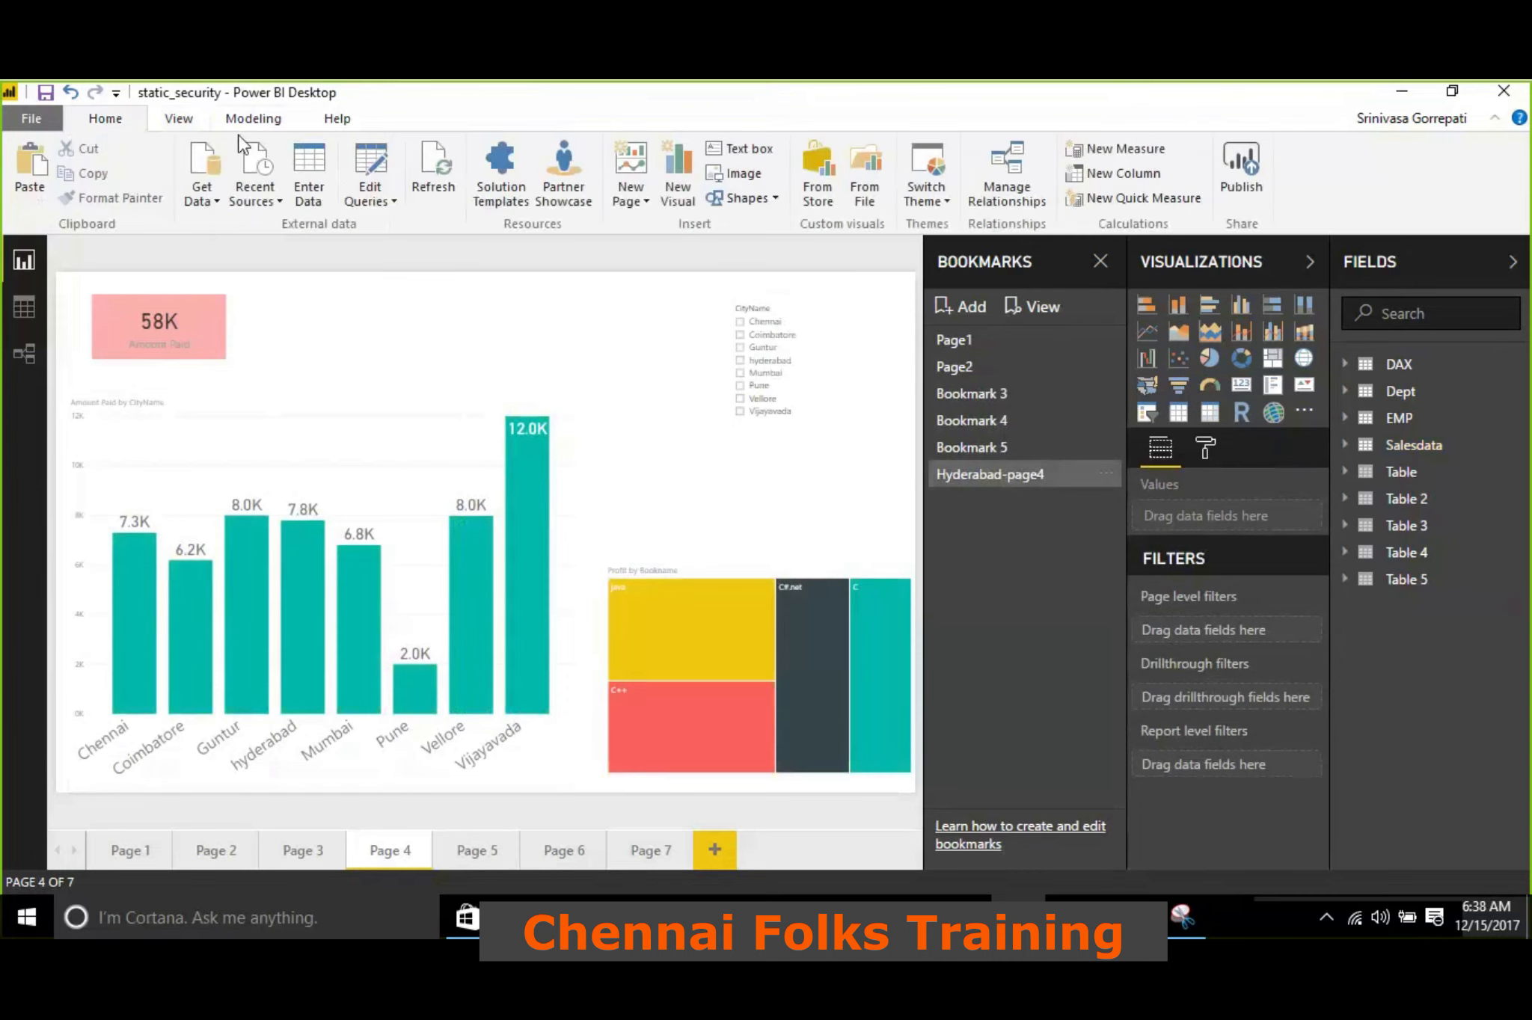
click(15, 118)
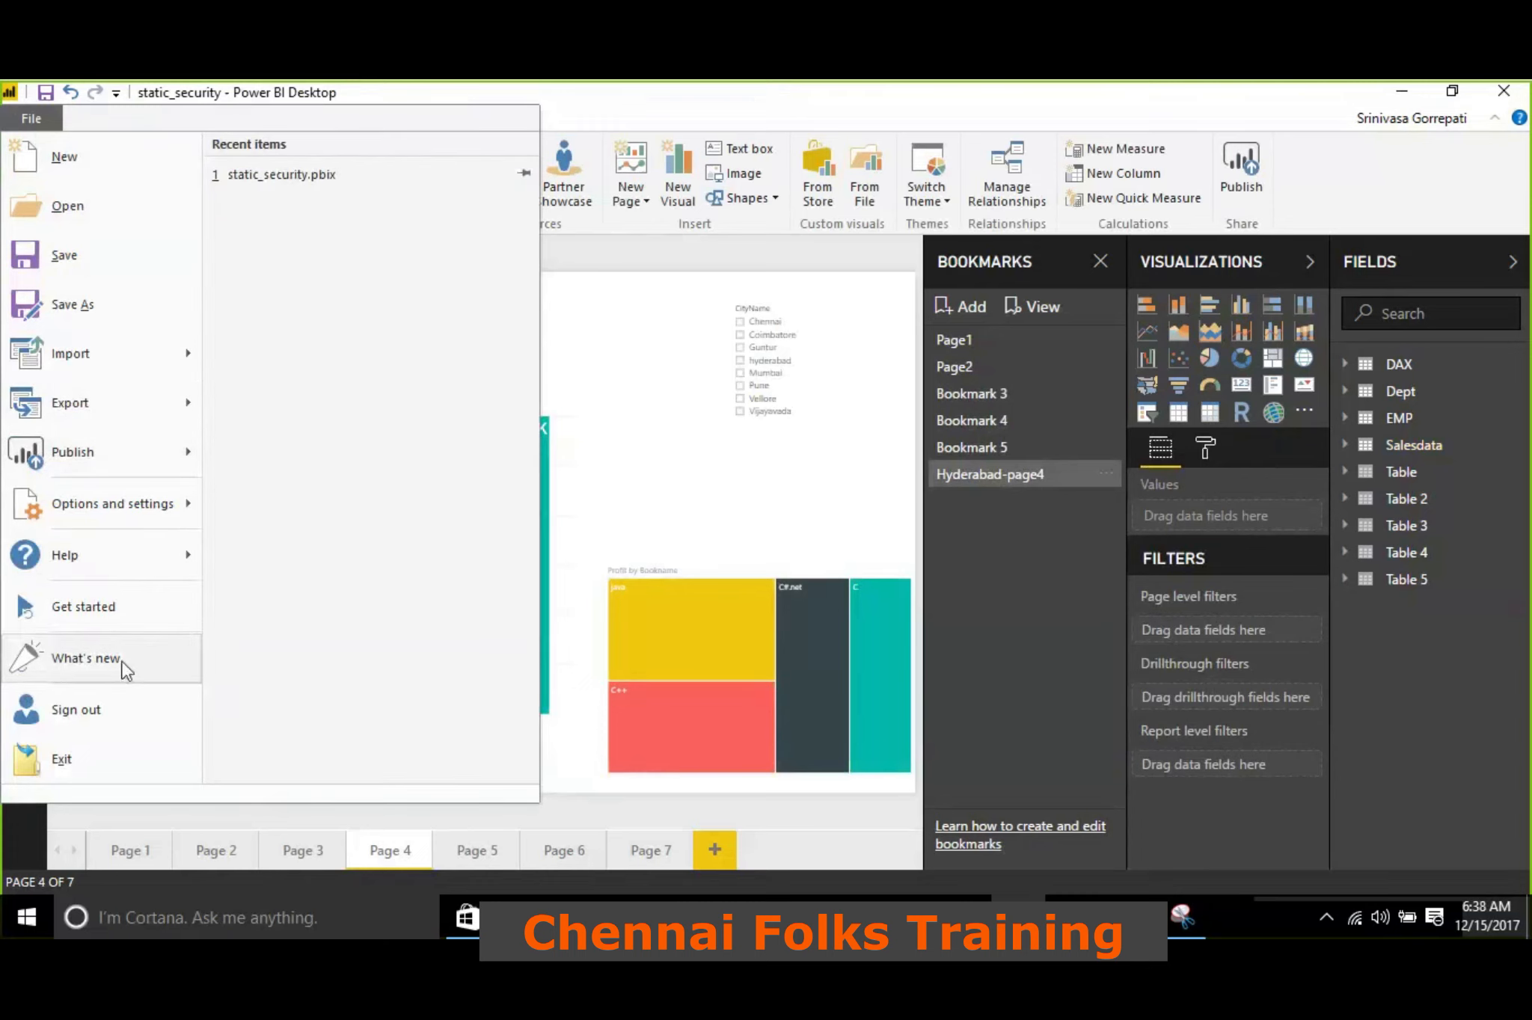
mouse_move(148, 557)
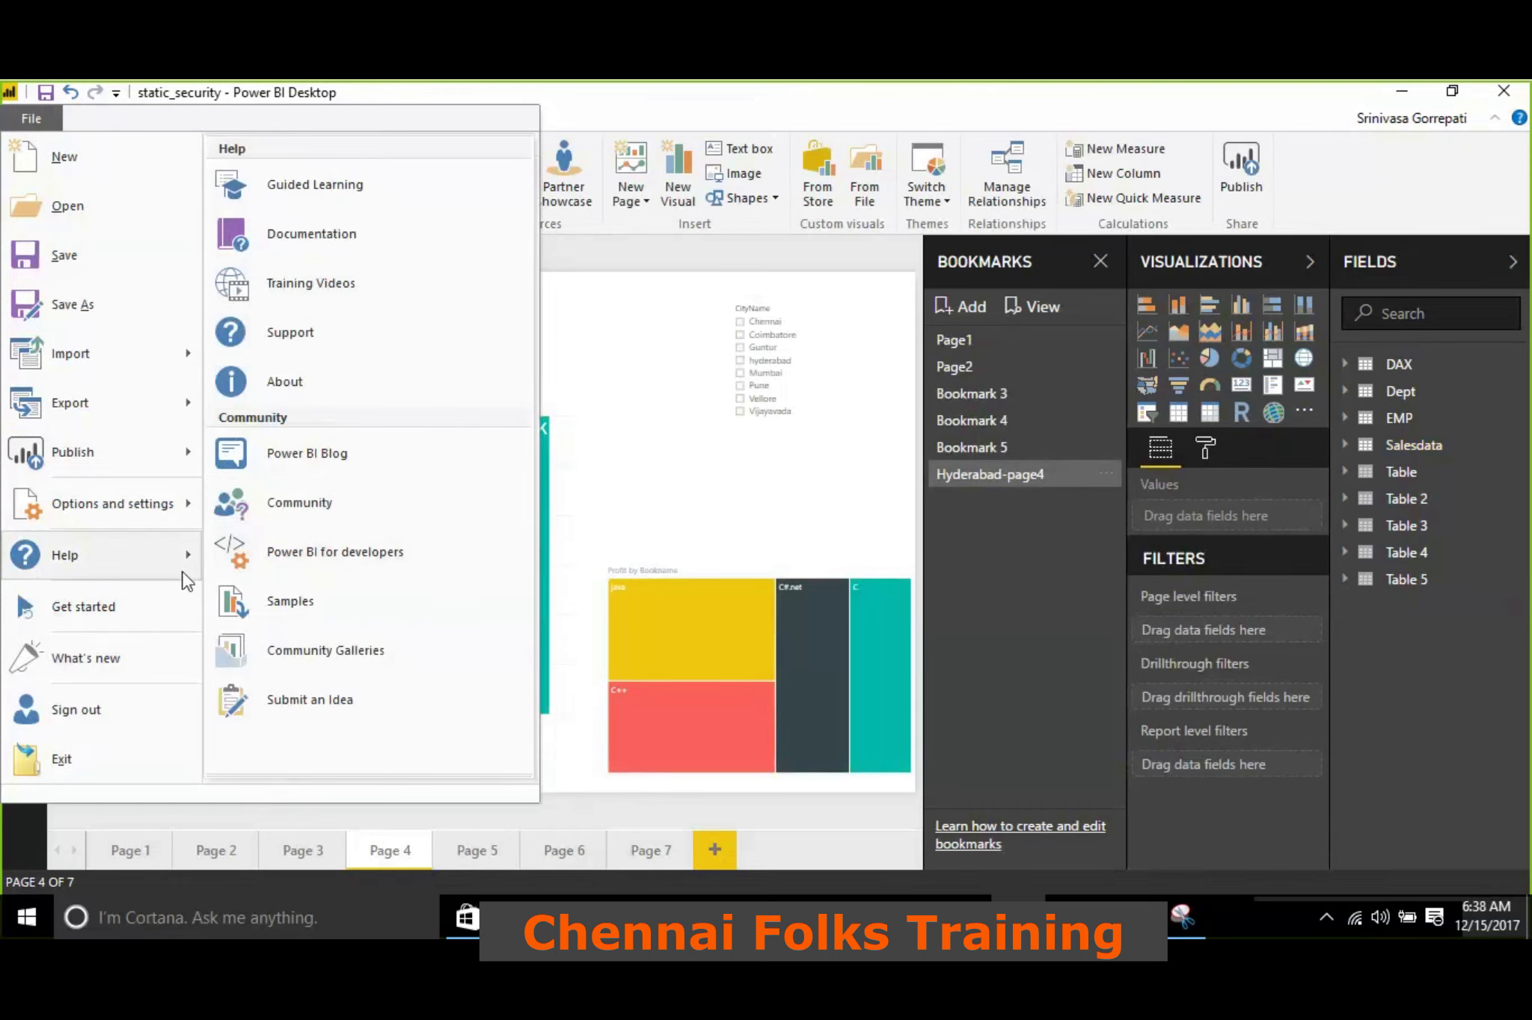
mouse_move(175, 508)
click(312, 174)
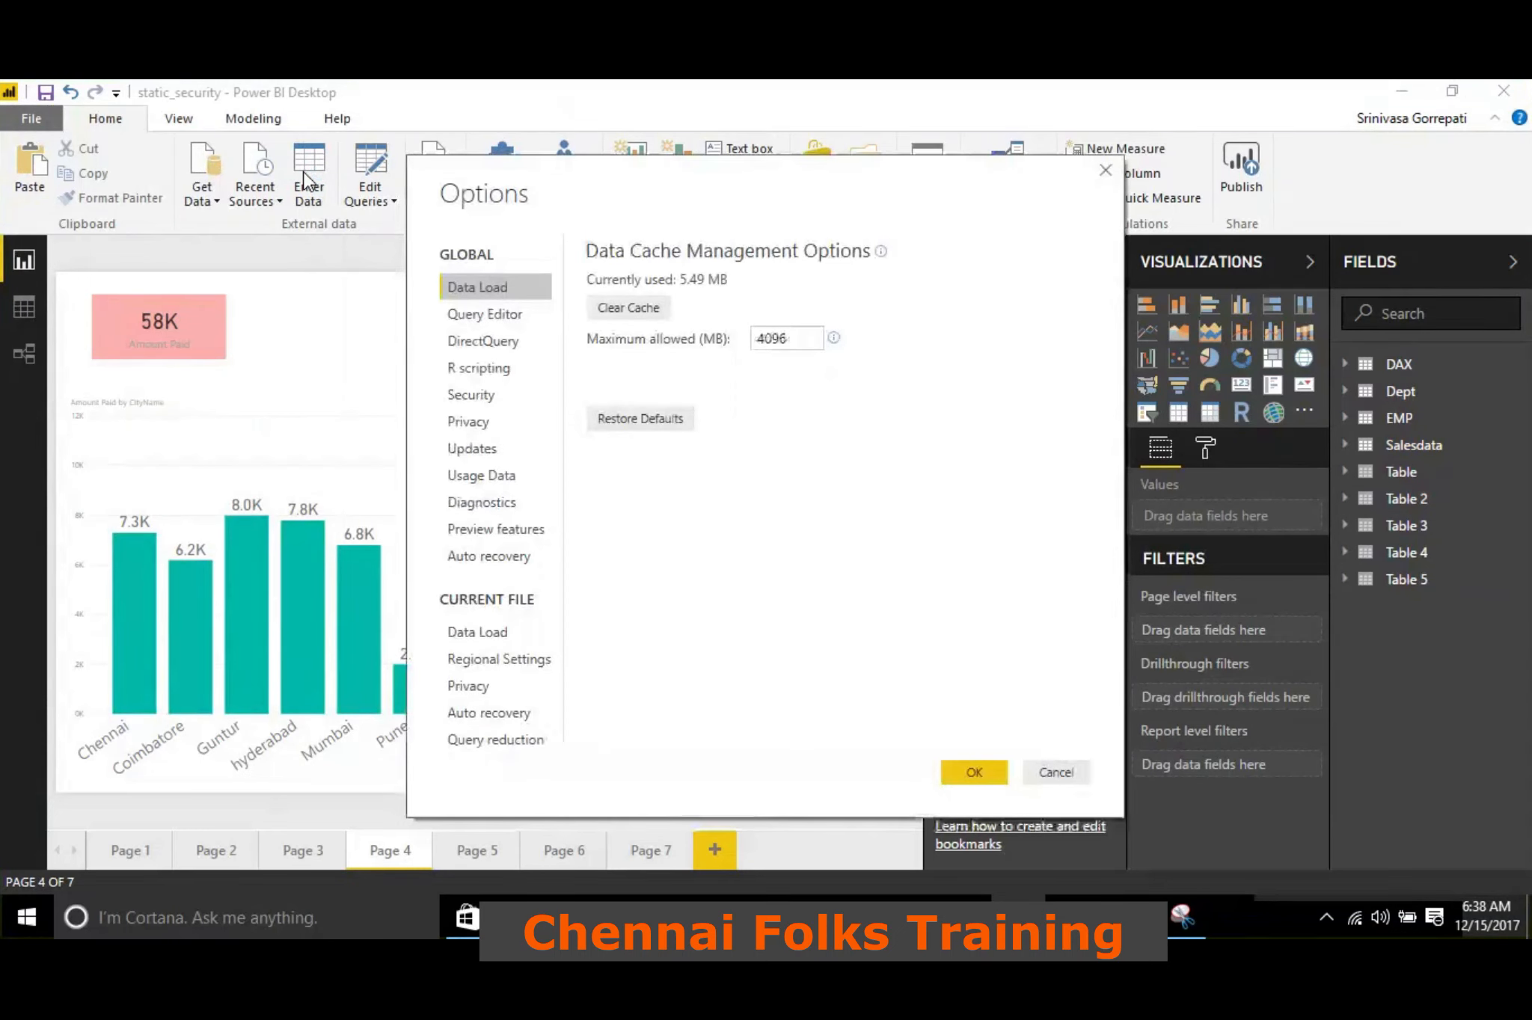
click(486, 528)
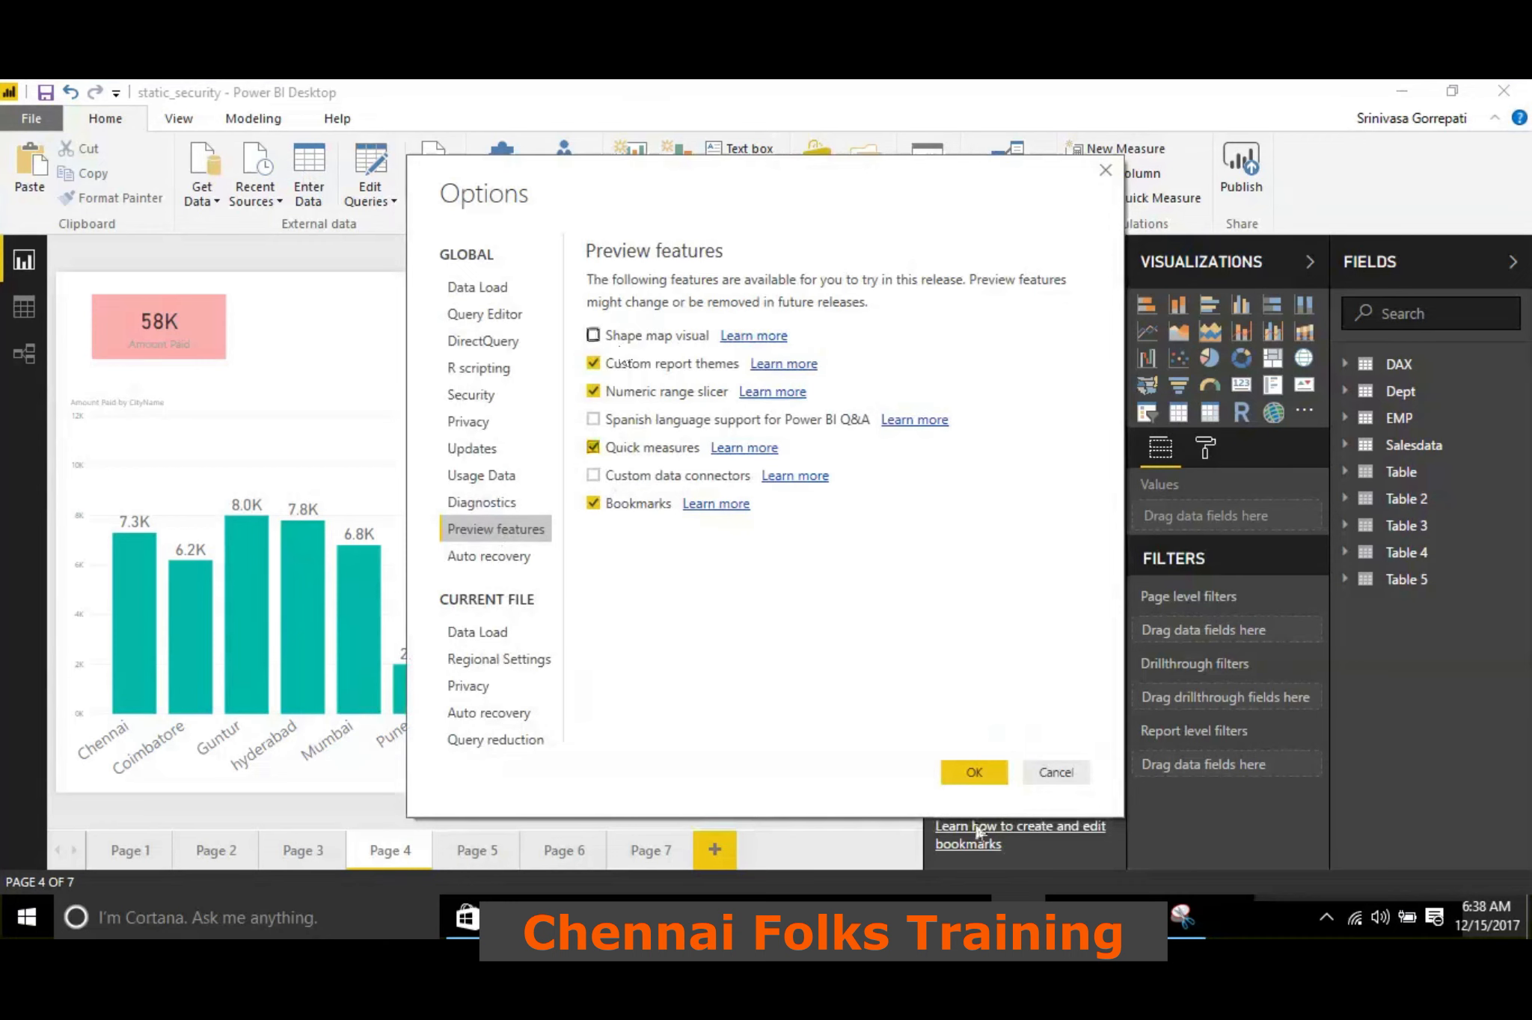
click(976, 770)
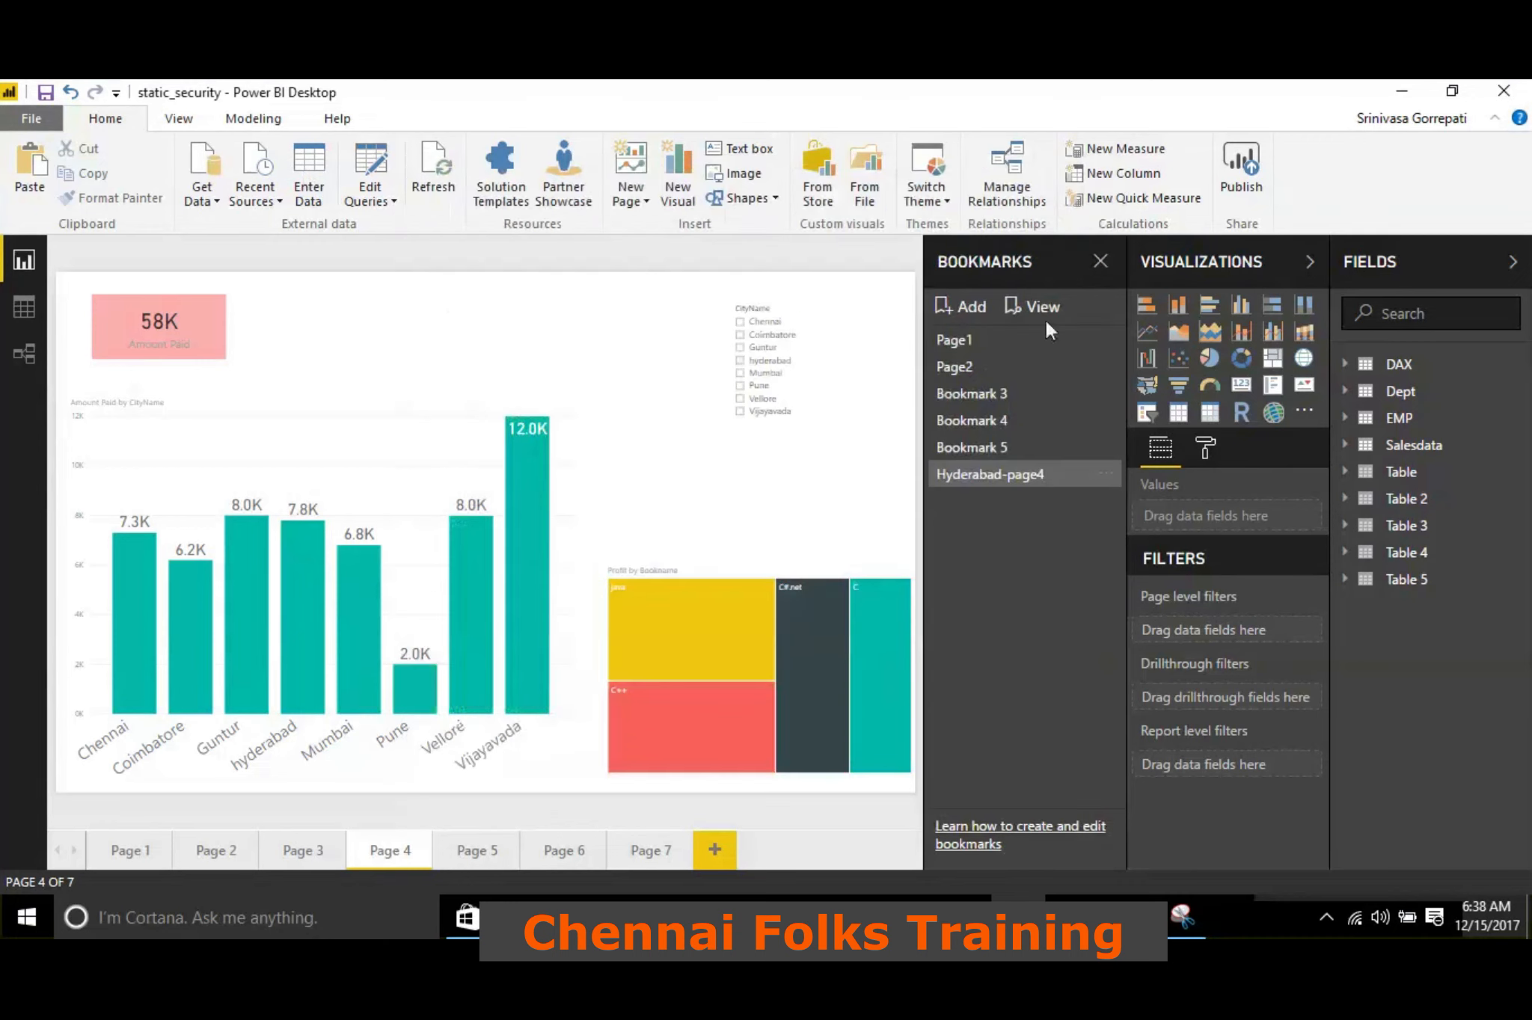
Add another bookmark of the current Page 4 state and reapply the Hyderabad-page4 bookmark
click(982, 314)
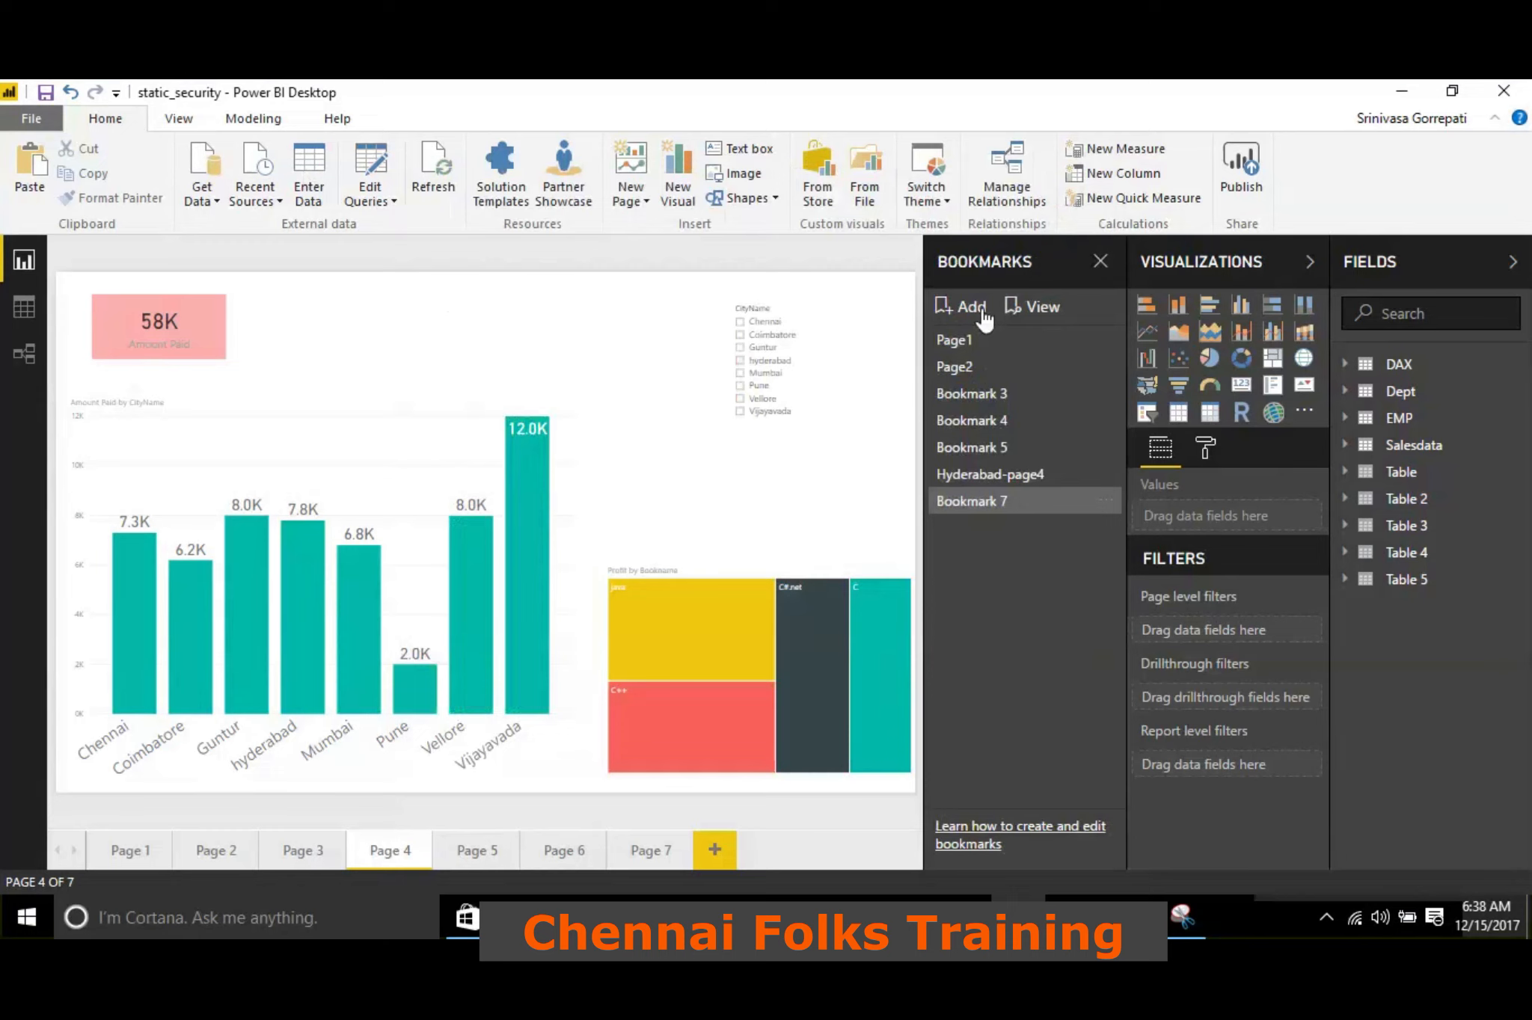
click(981, 474)
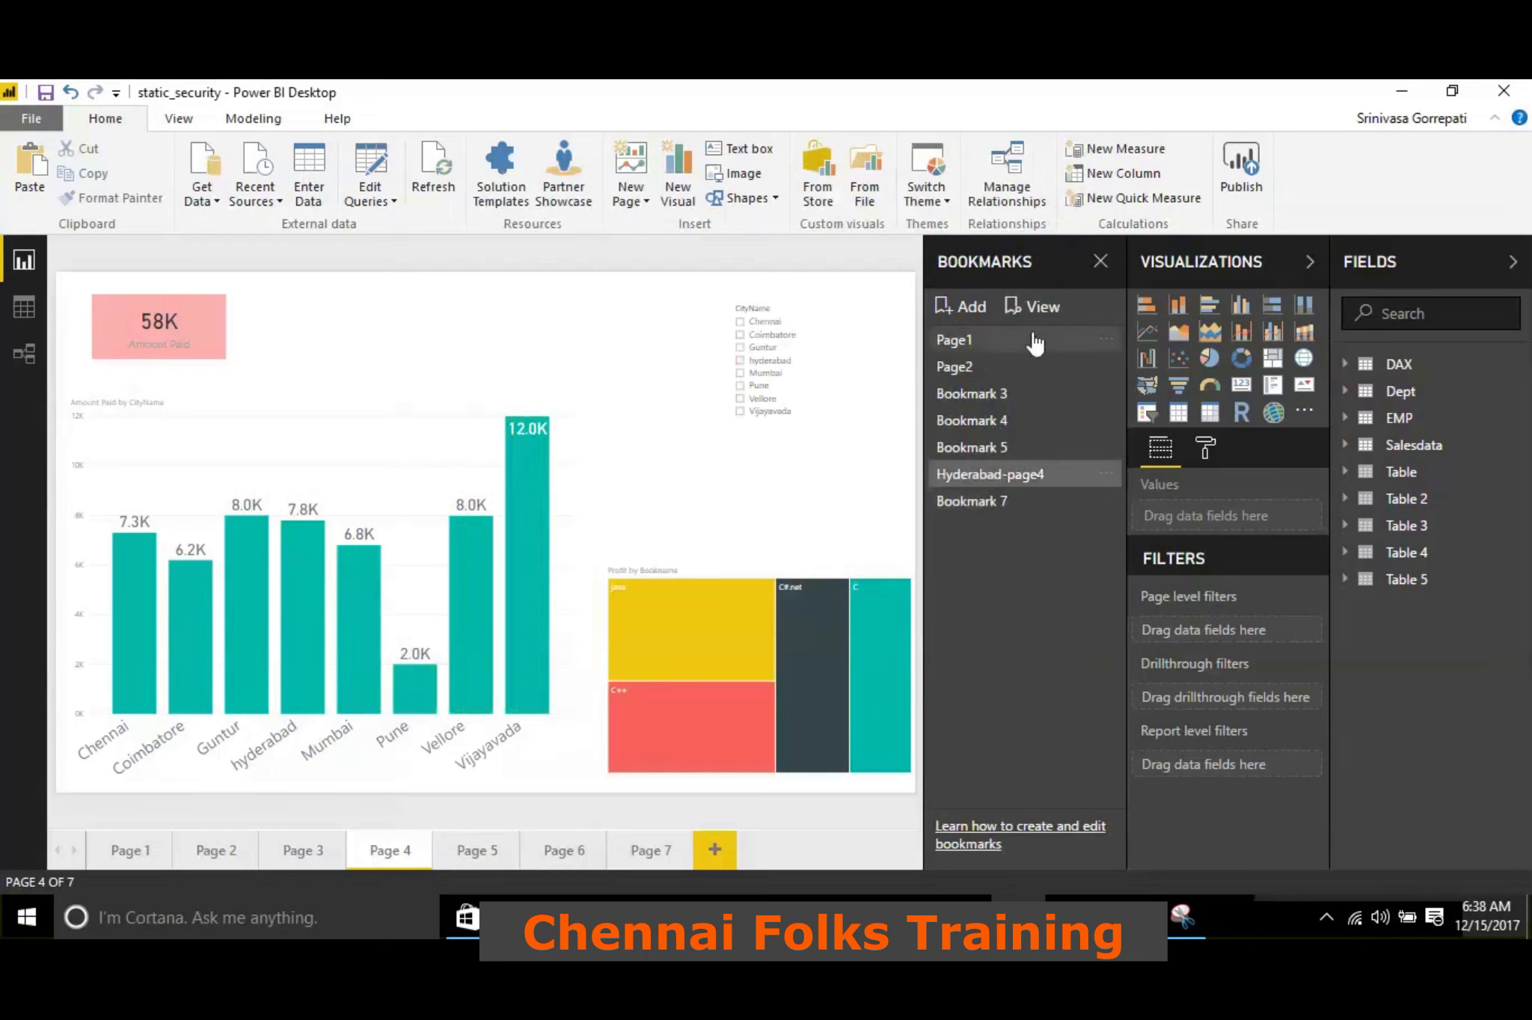
View the bookmarks as a slideshow, advancing from Page1 to Bookmark 3, jumping to Hyderabad-page4, and exiting
click(1030, 306)
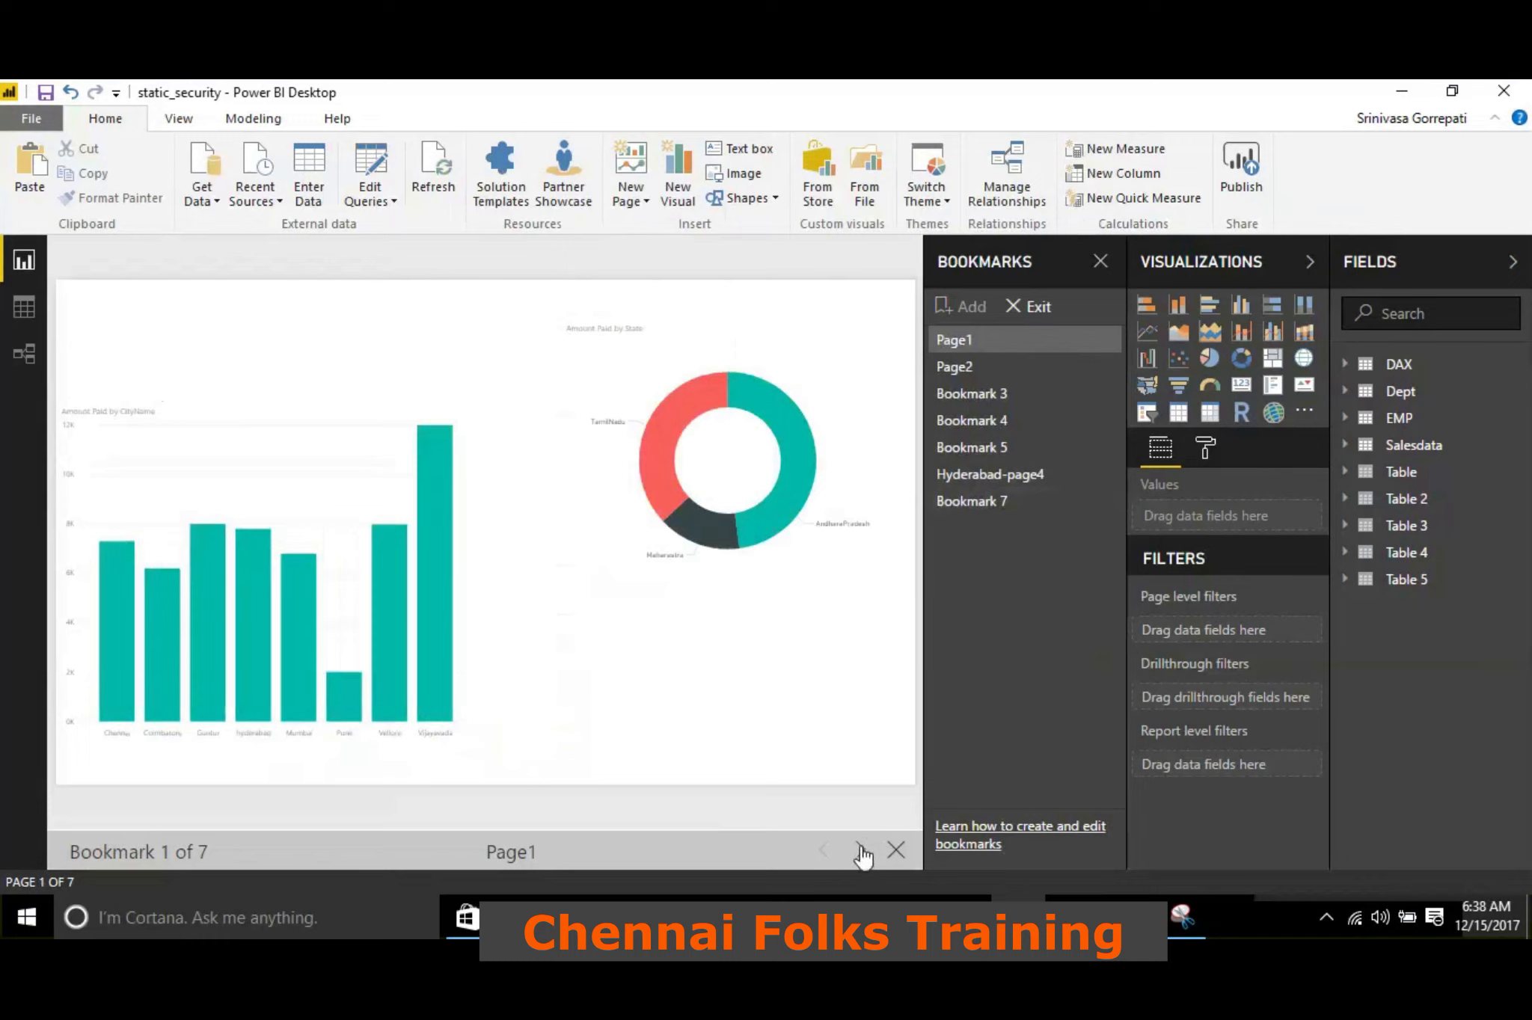
click(178, 123)
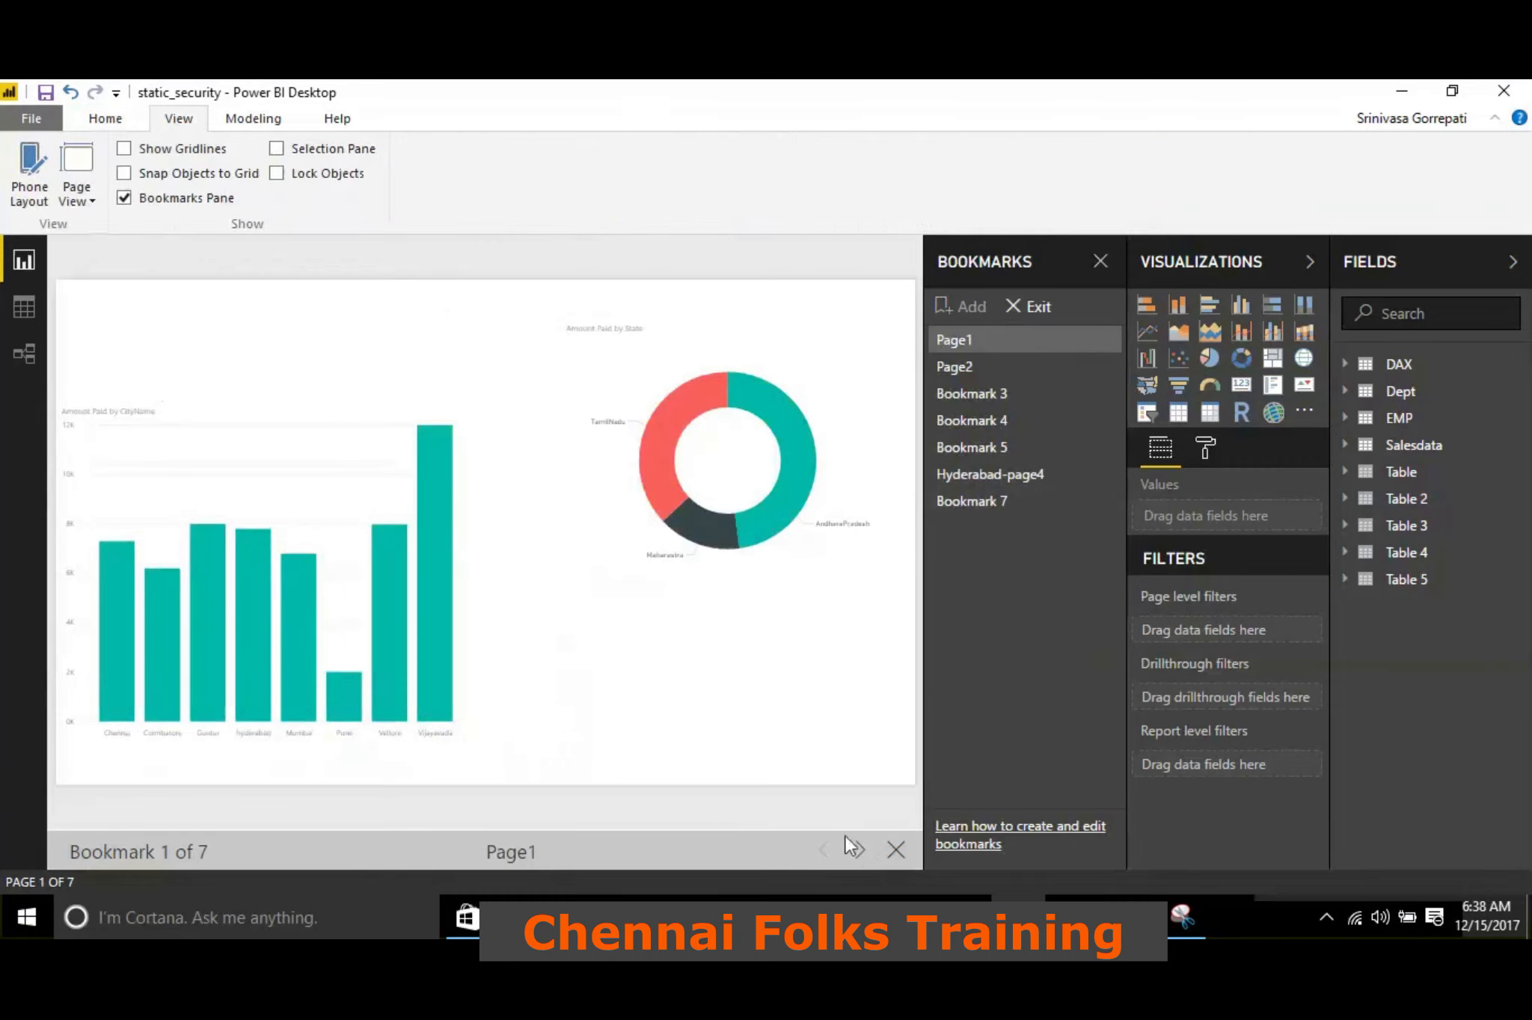
click(860, 852)
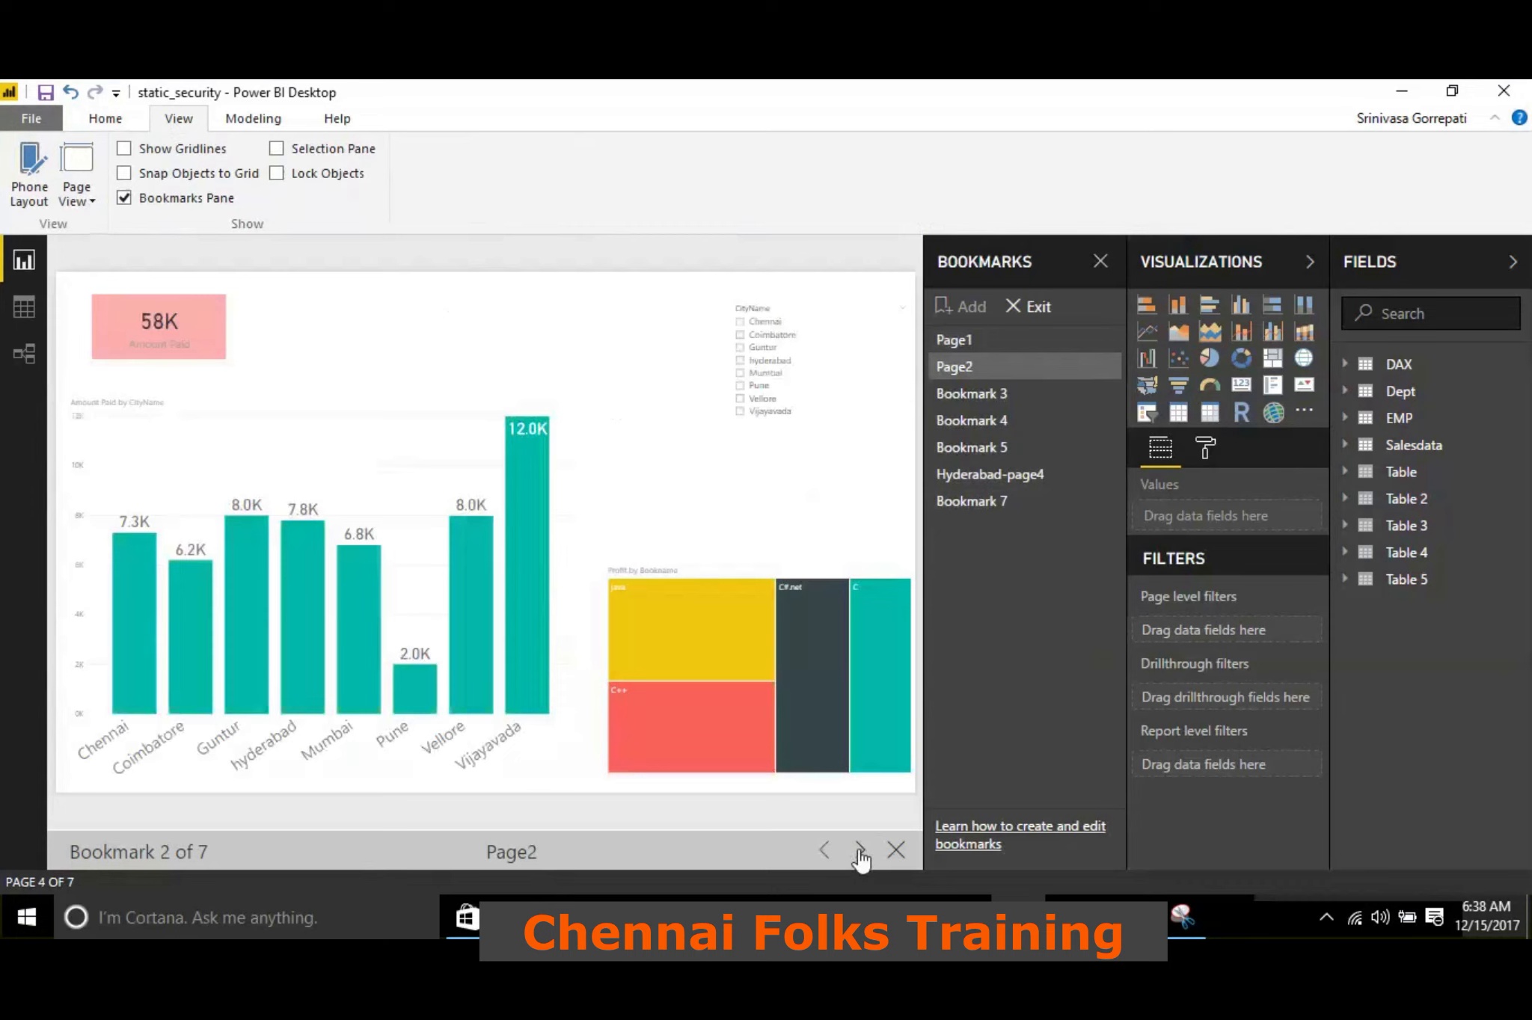
click(861, 852)
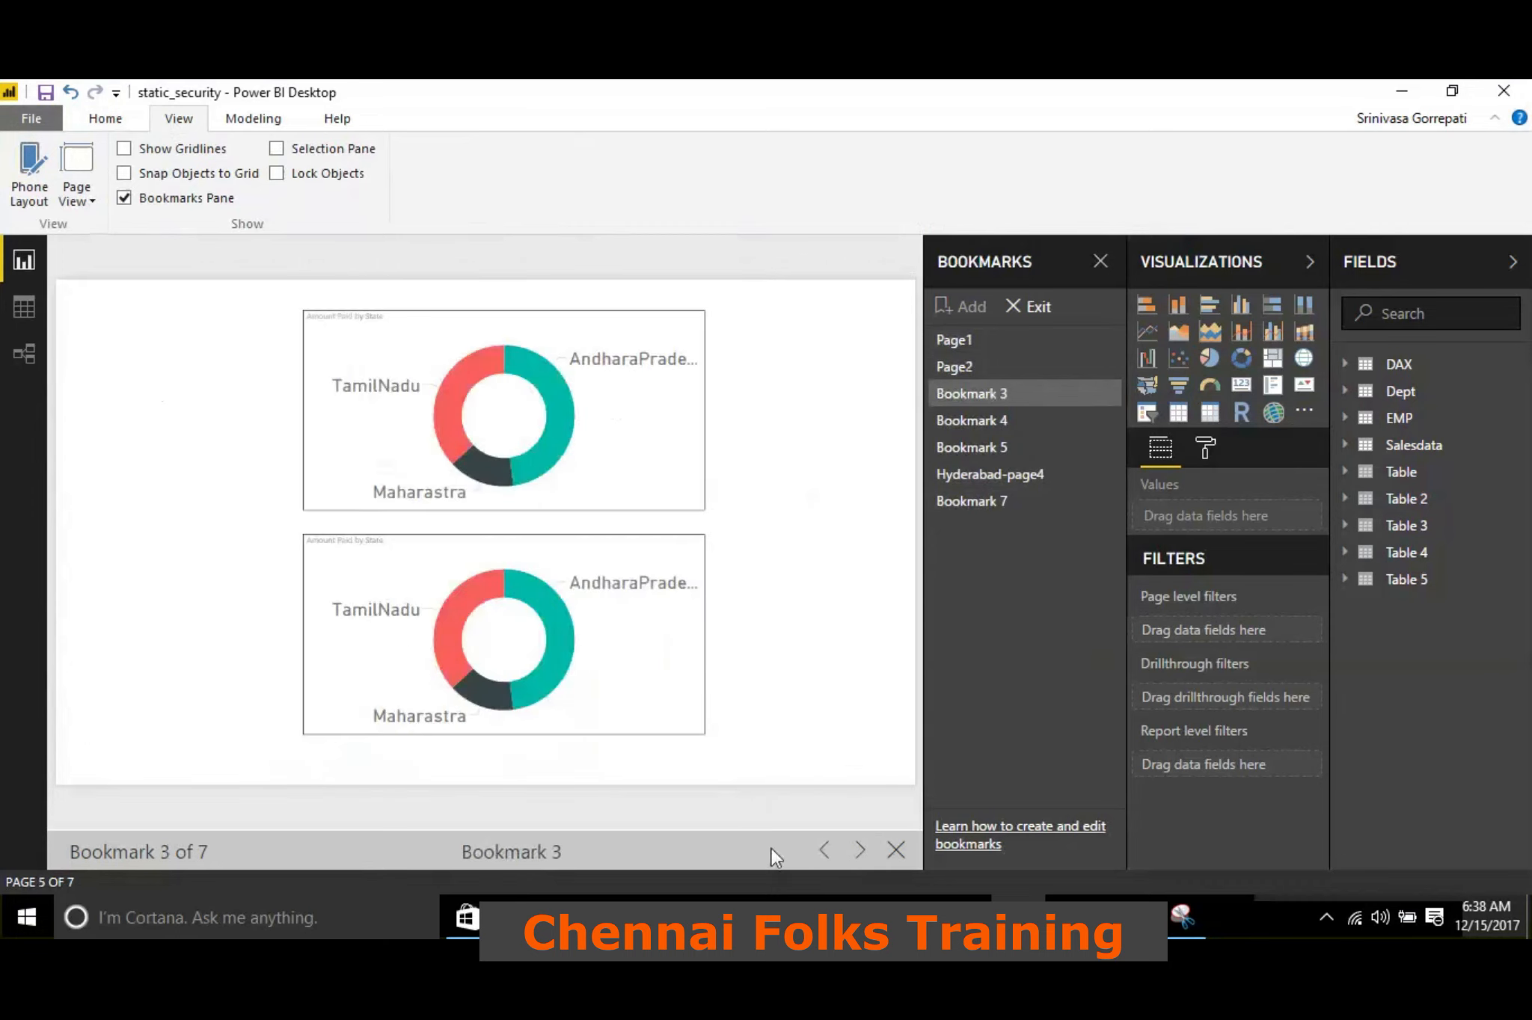
click(976, 479)
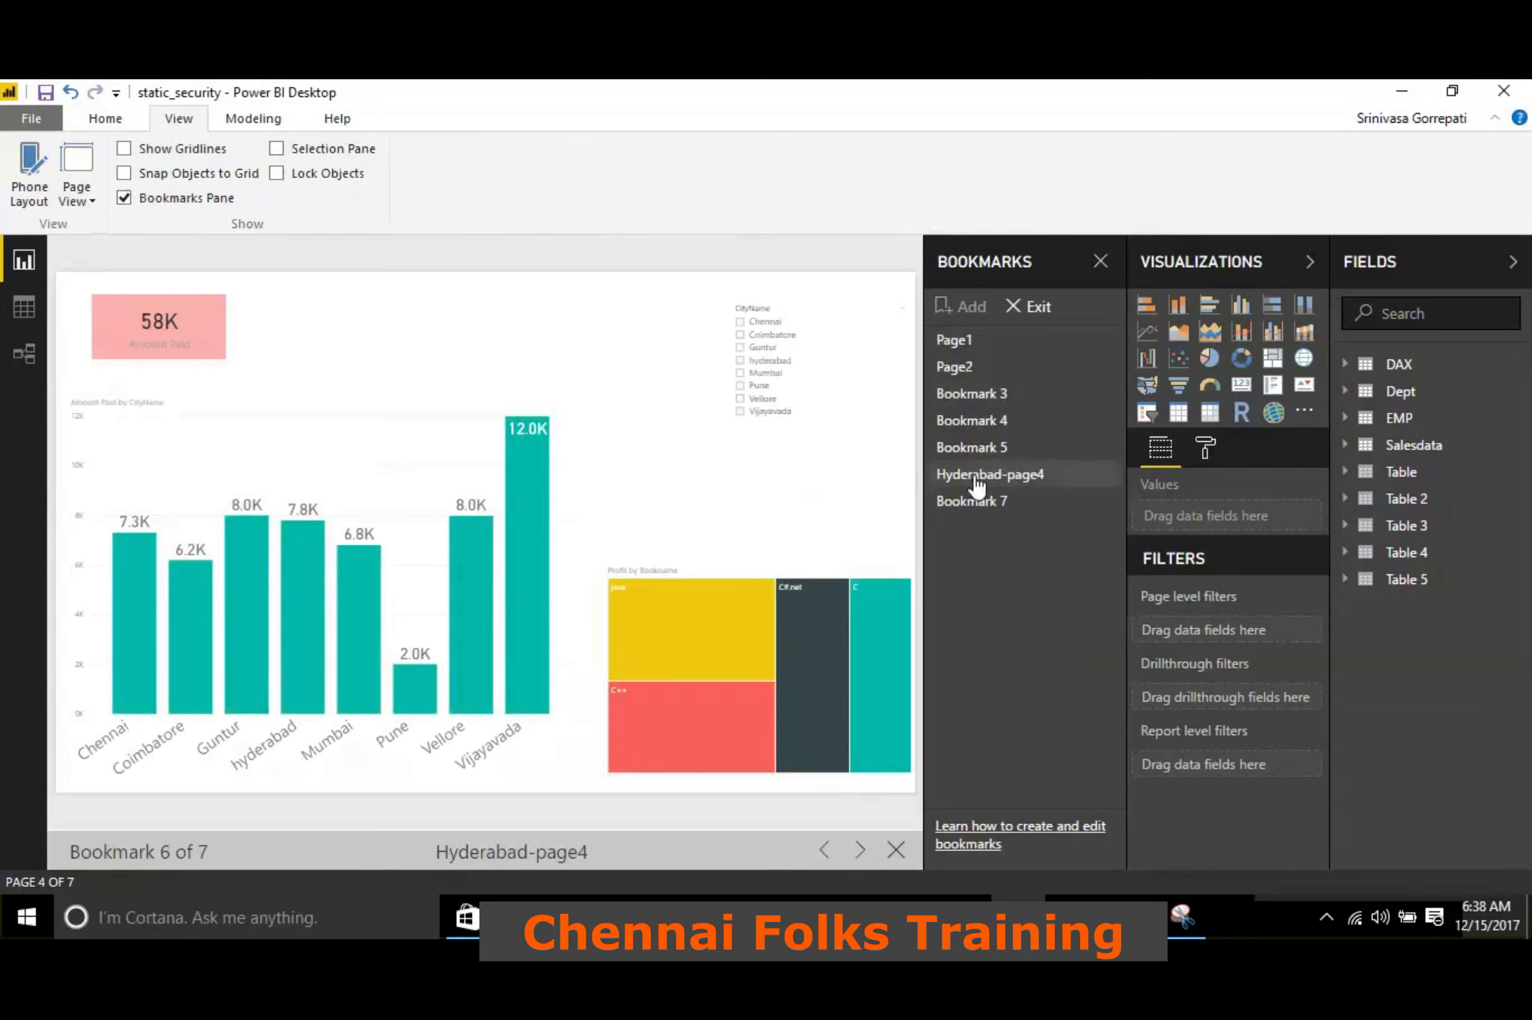
click(894, 851)
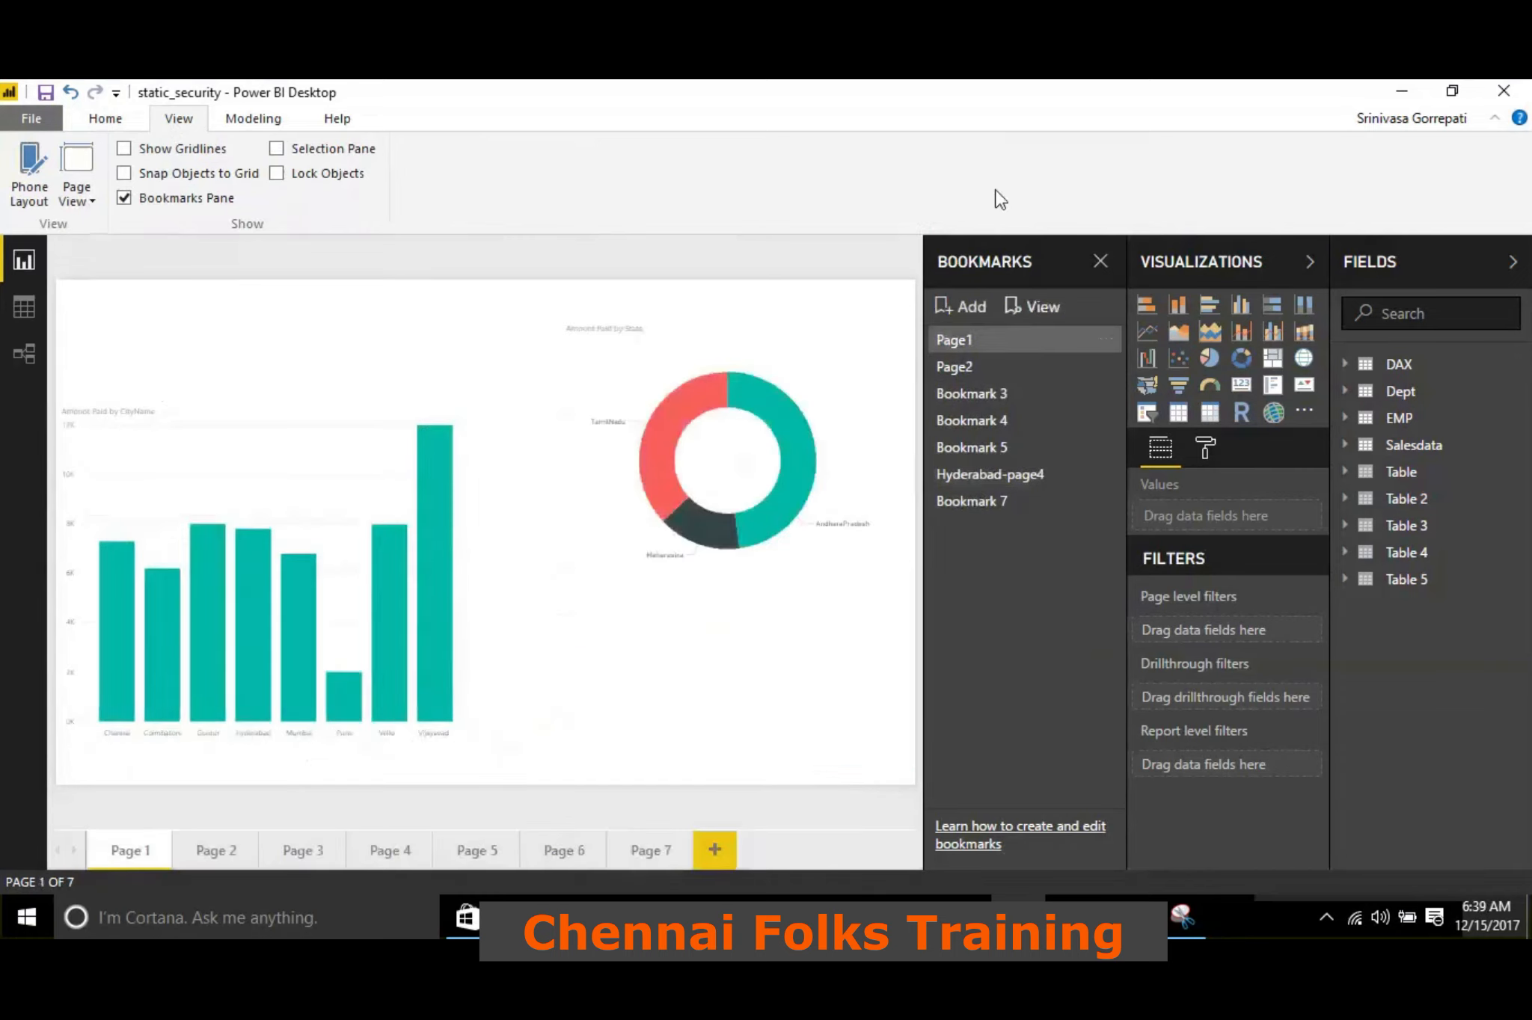
Check the Hyderabad-page4 bookmark both in the normal report view and in the bookmark slideshow, and exit the slideshow
click(1009, 493)
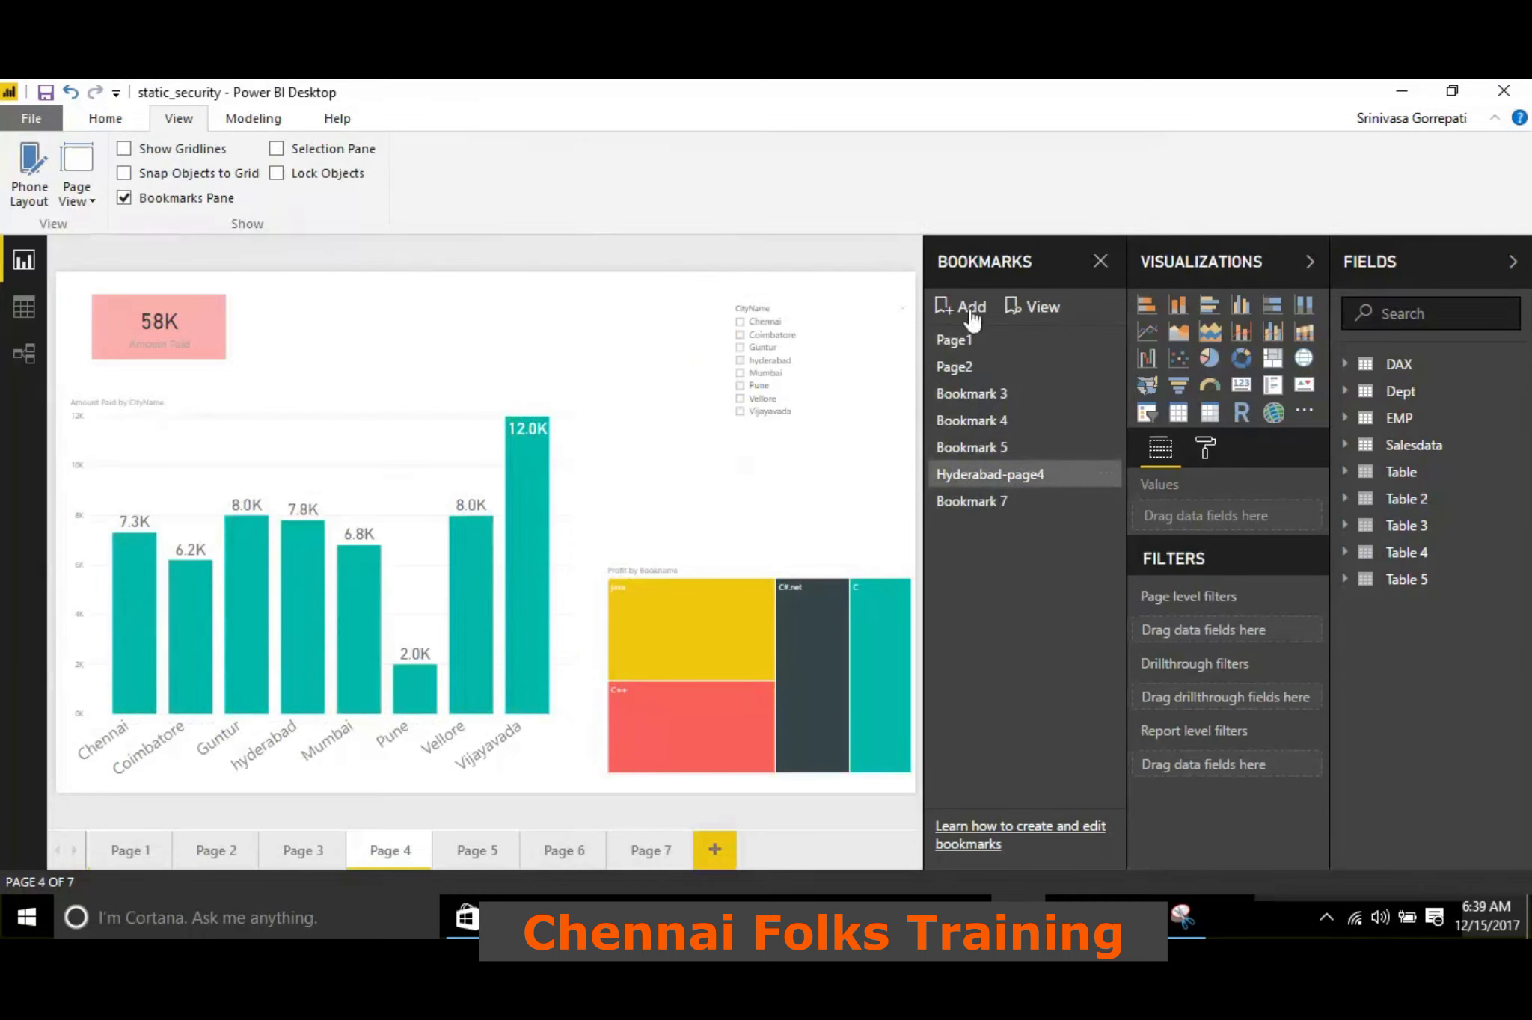
click(1034, 320)
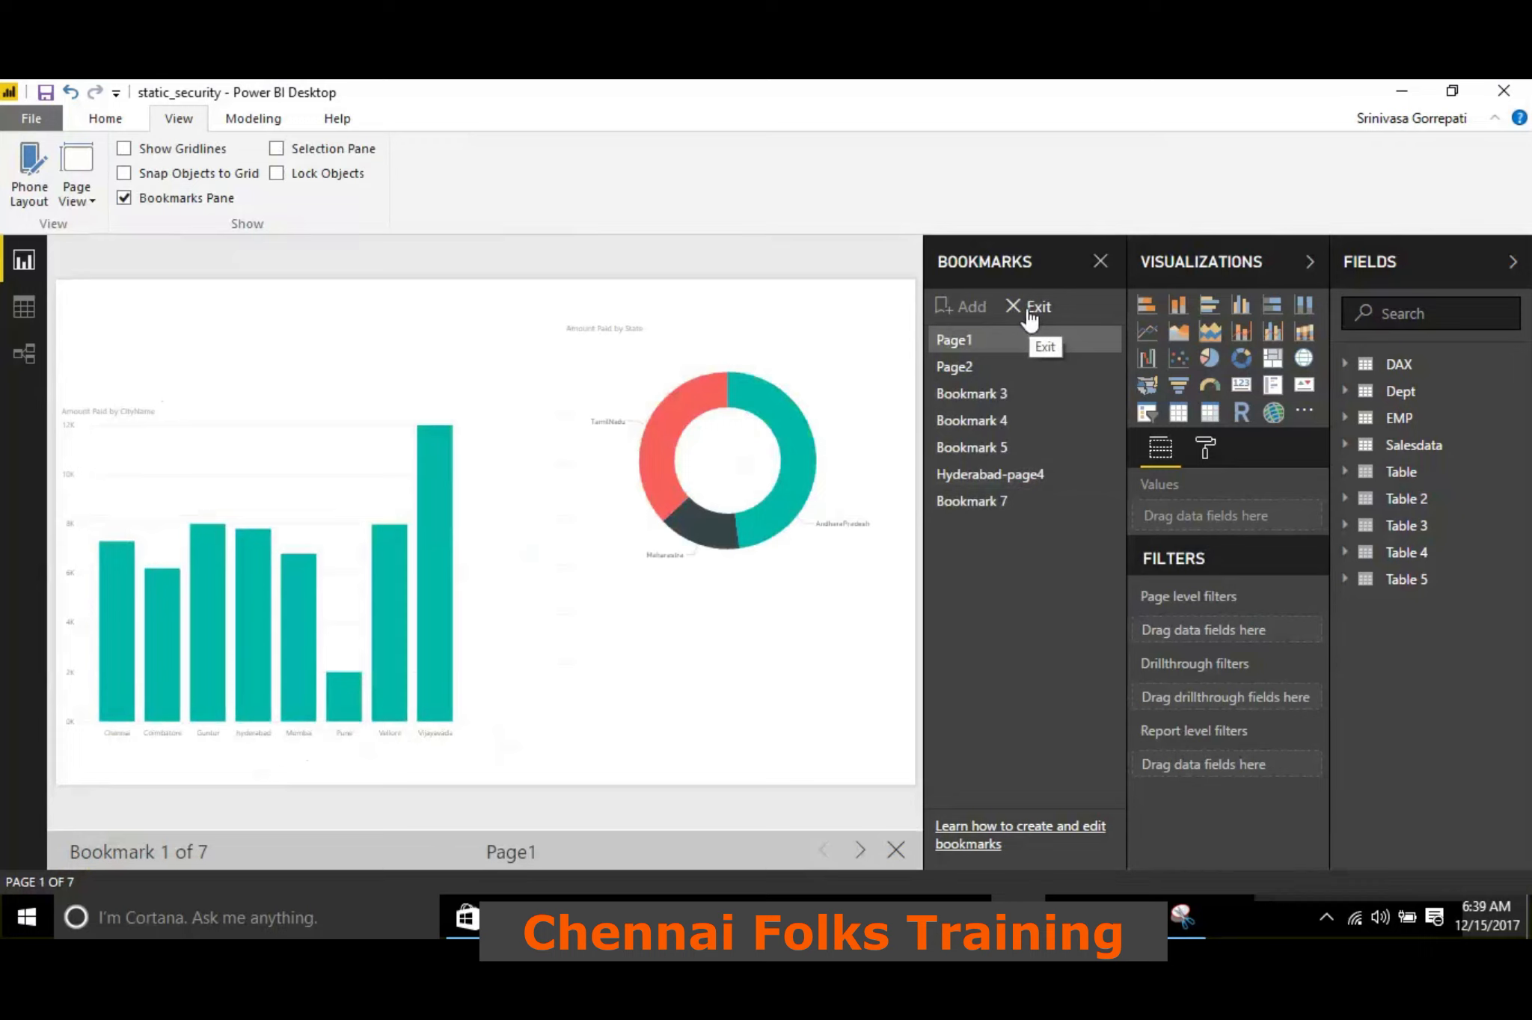
click(987, 484)
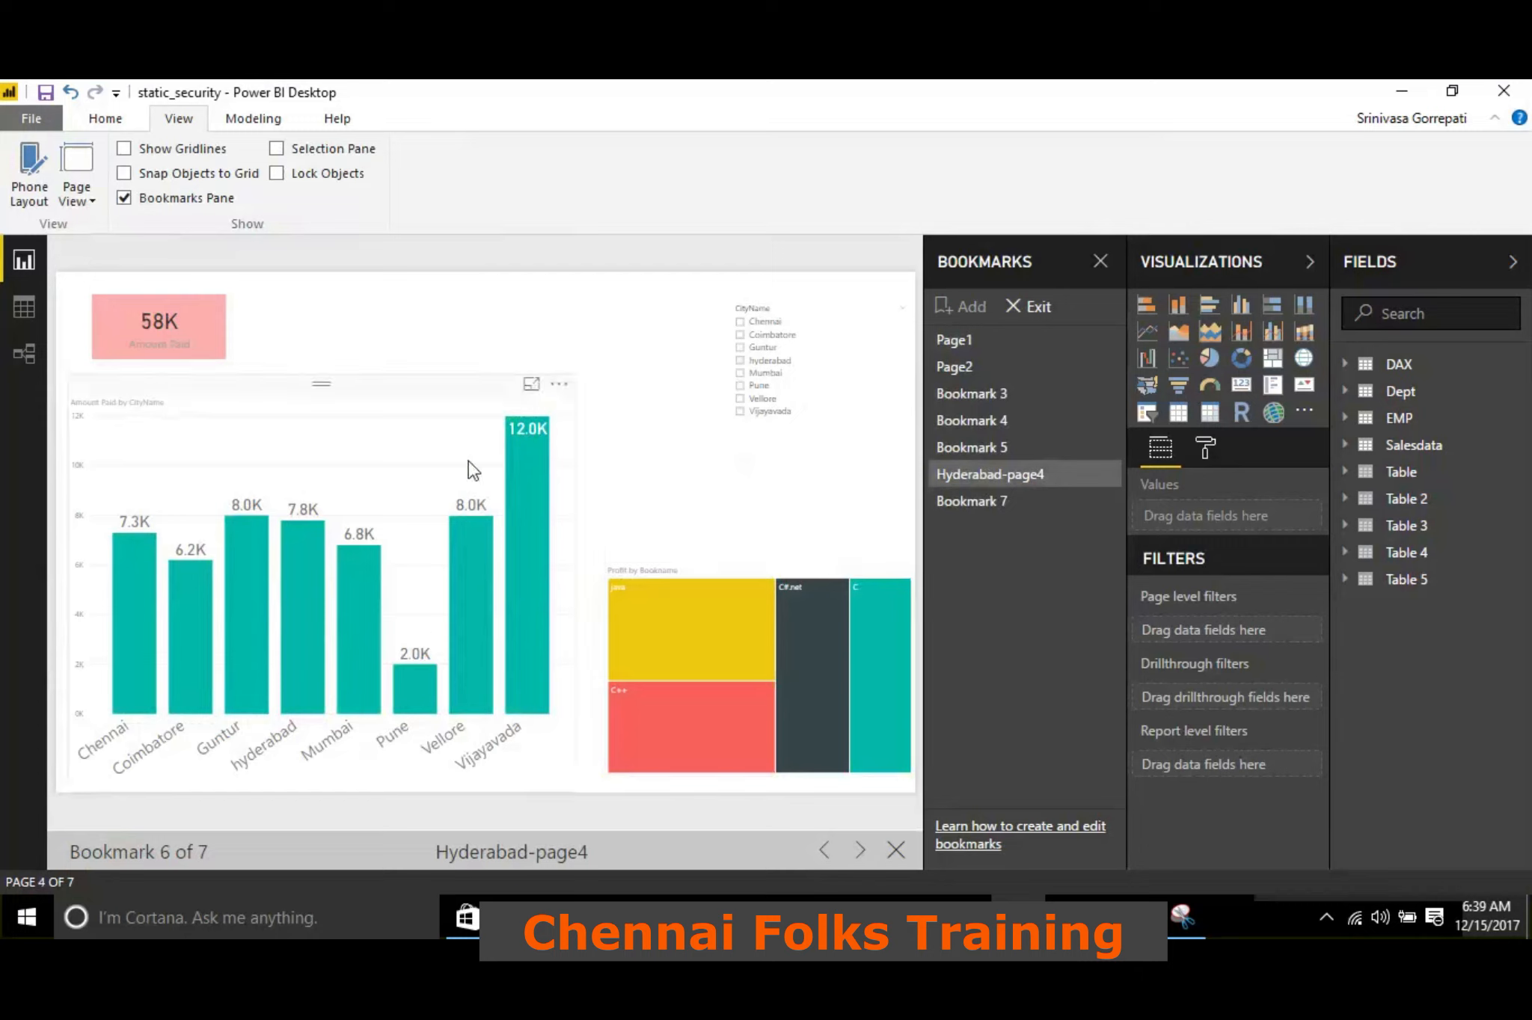
click(1026, 313)
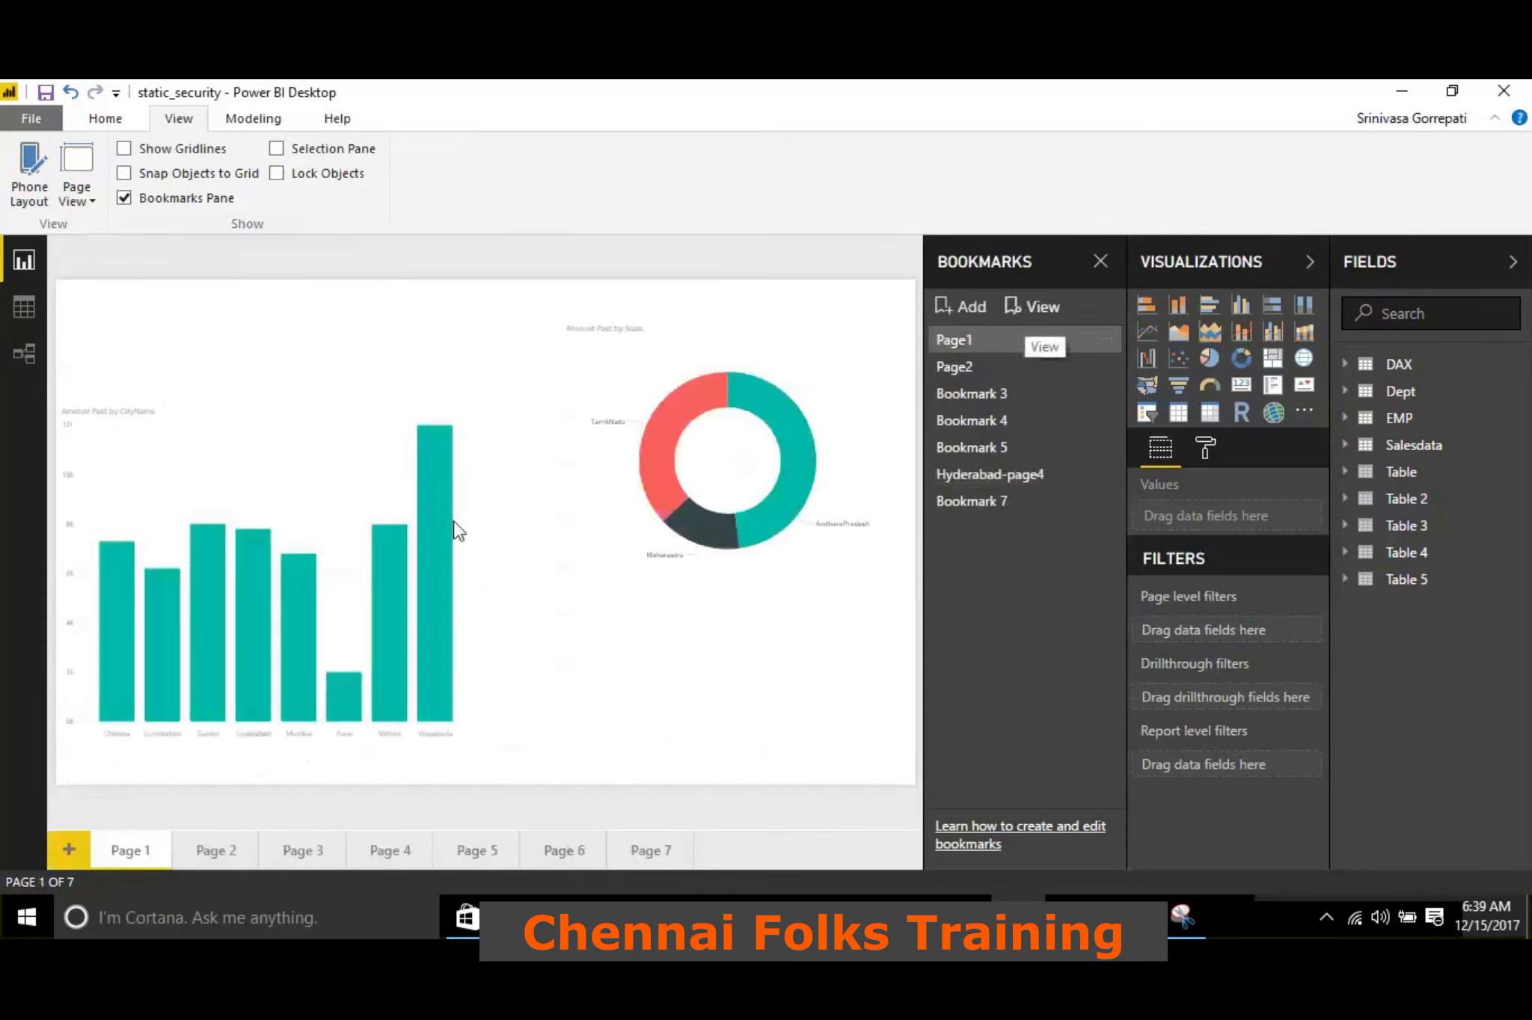
Reapply Hyderabad-page4, step through the bookmark slideshow from Page1 to Bookmark 5, and exit it
click(990, 476)
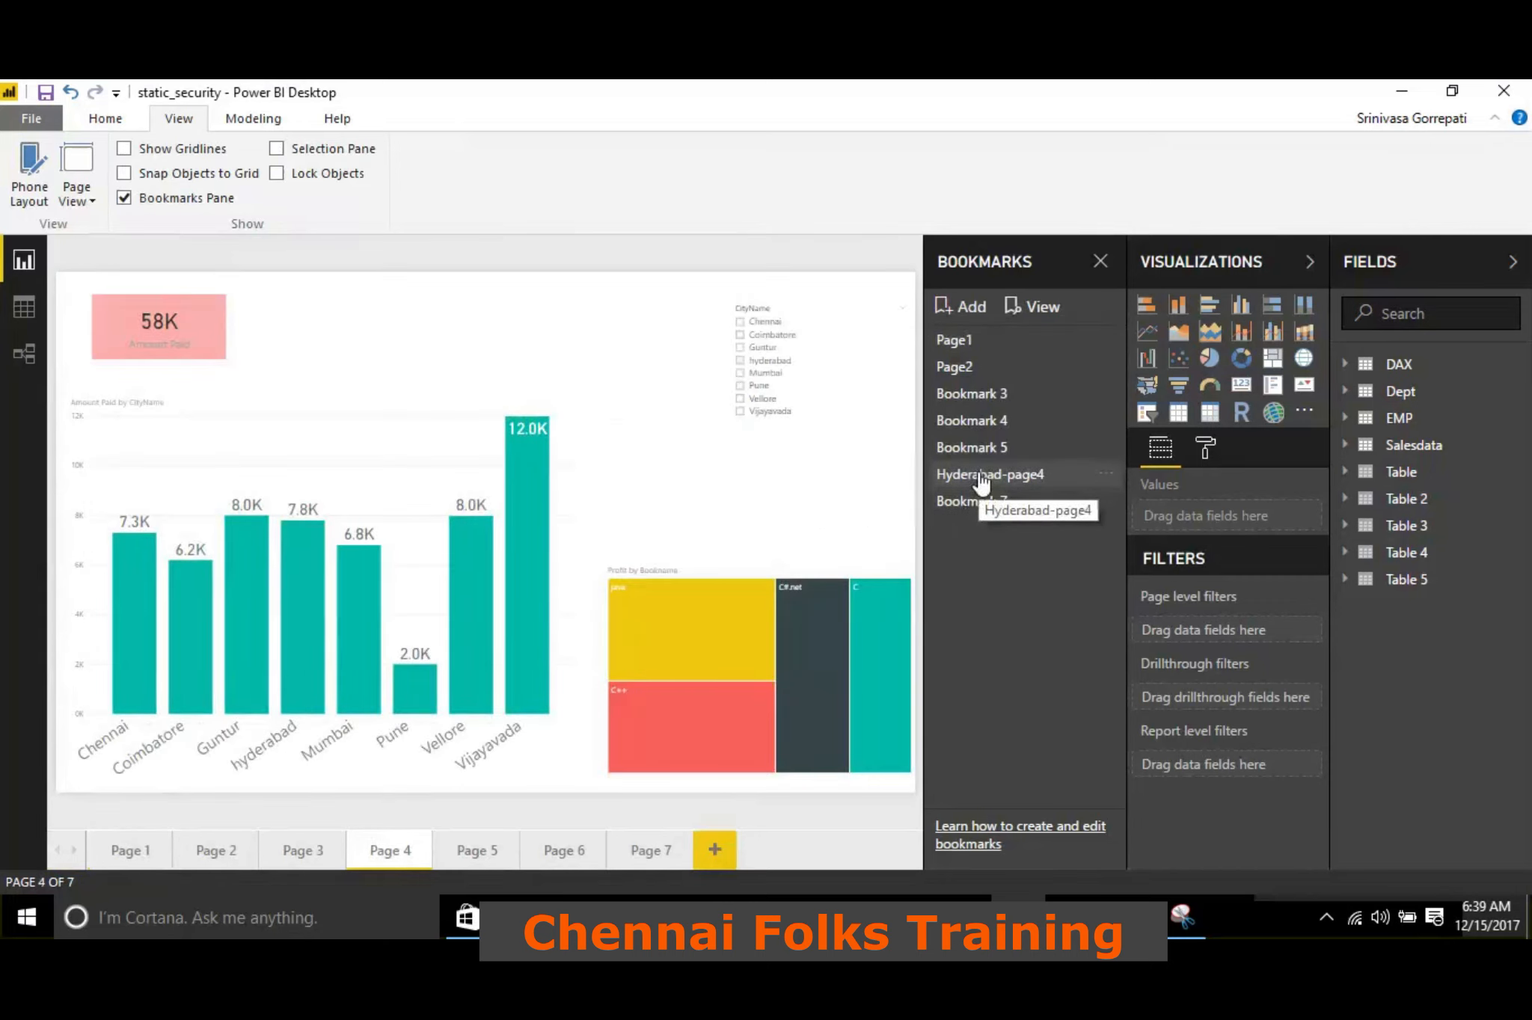
click(1028, 314)
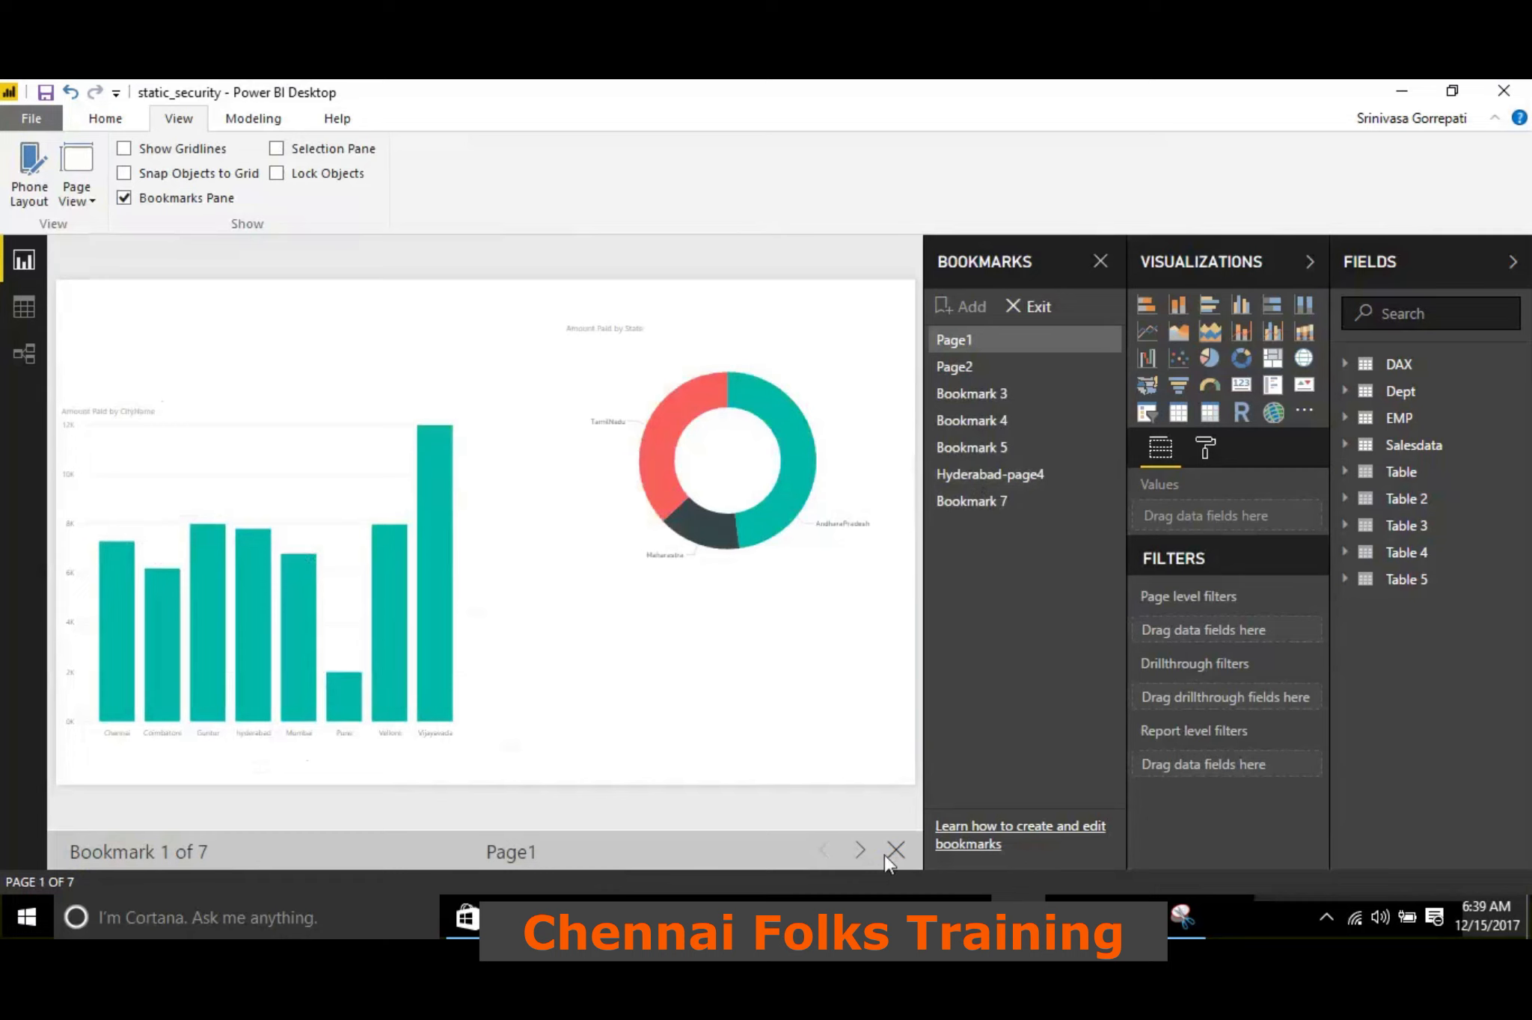
click(856, 856)
click(856, 856)
click(856, 856)
click(856, 856)
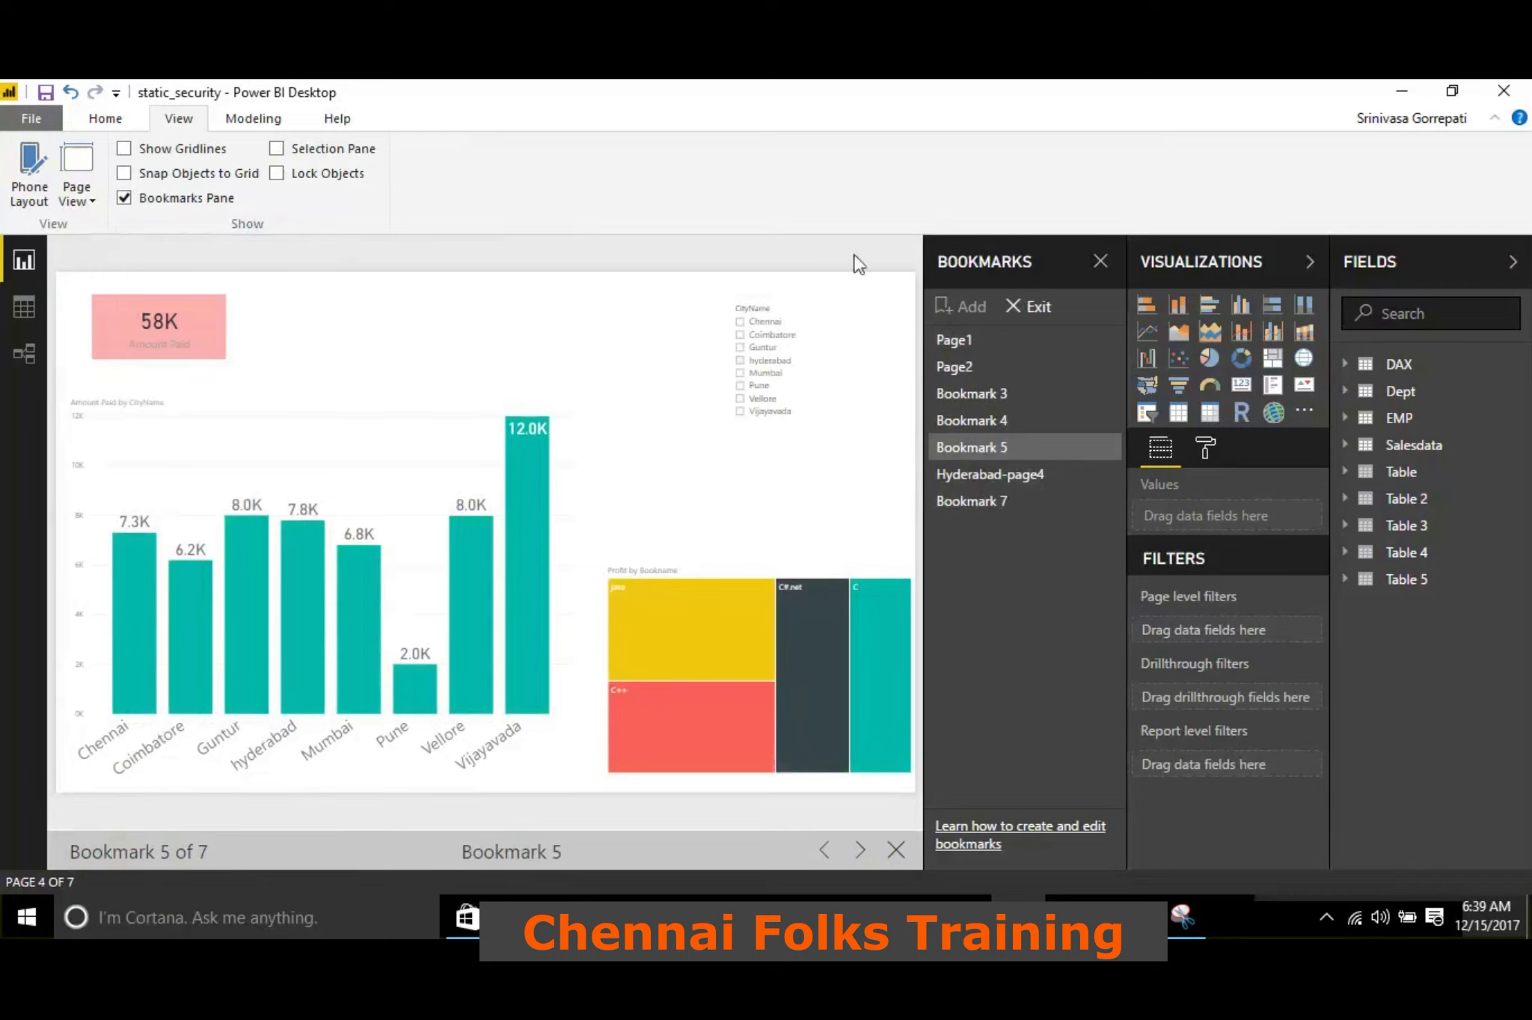
click(1026, 307)
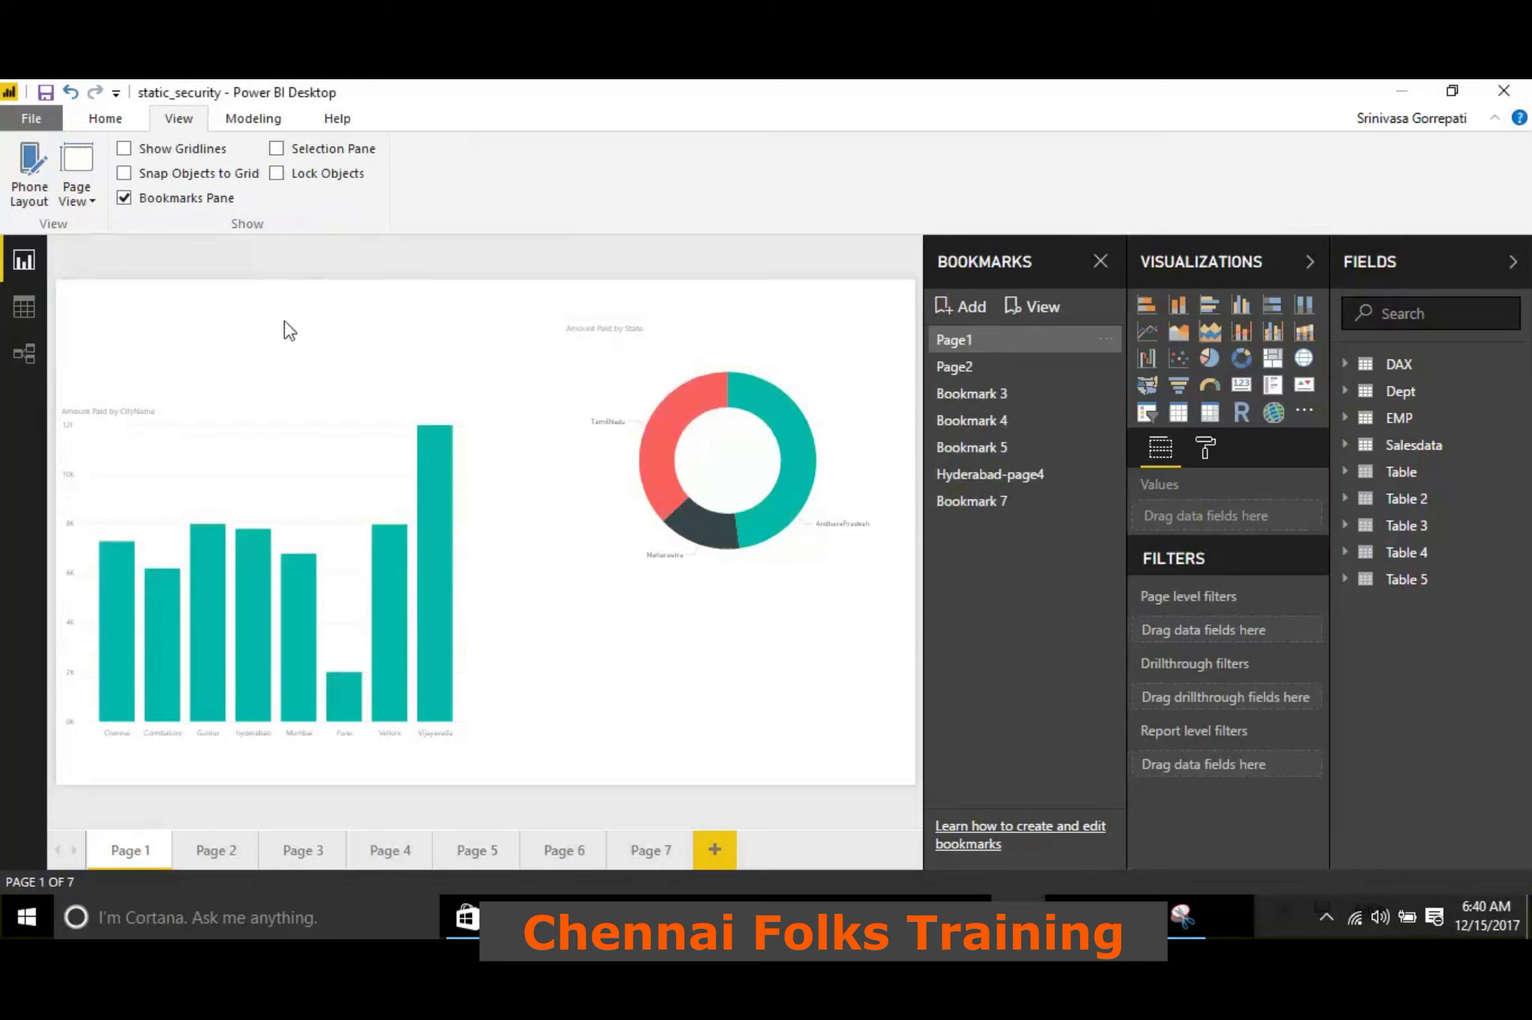
Bookmark Page 4 filtered to hyderabad with the CityName slicer, and compare Bookmark 7 with Bookmark 8 by applying each
click(397, 850)
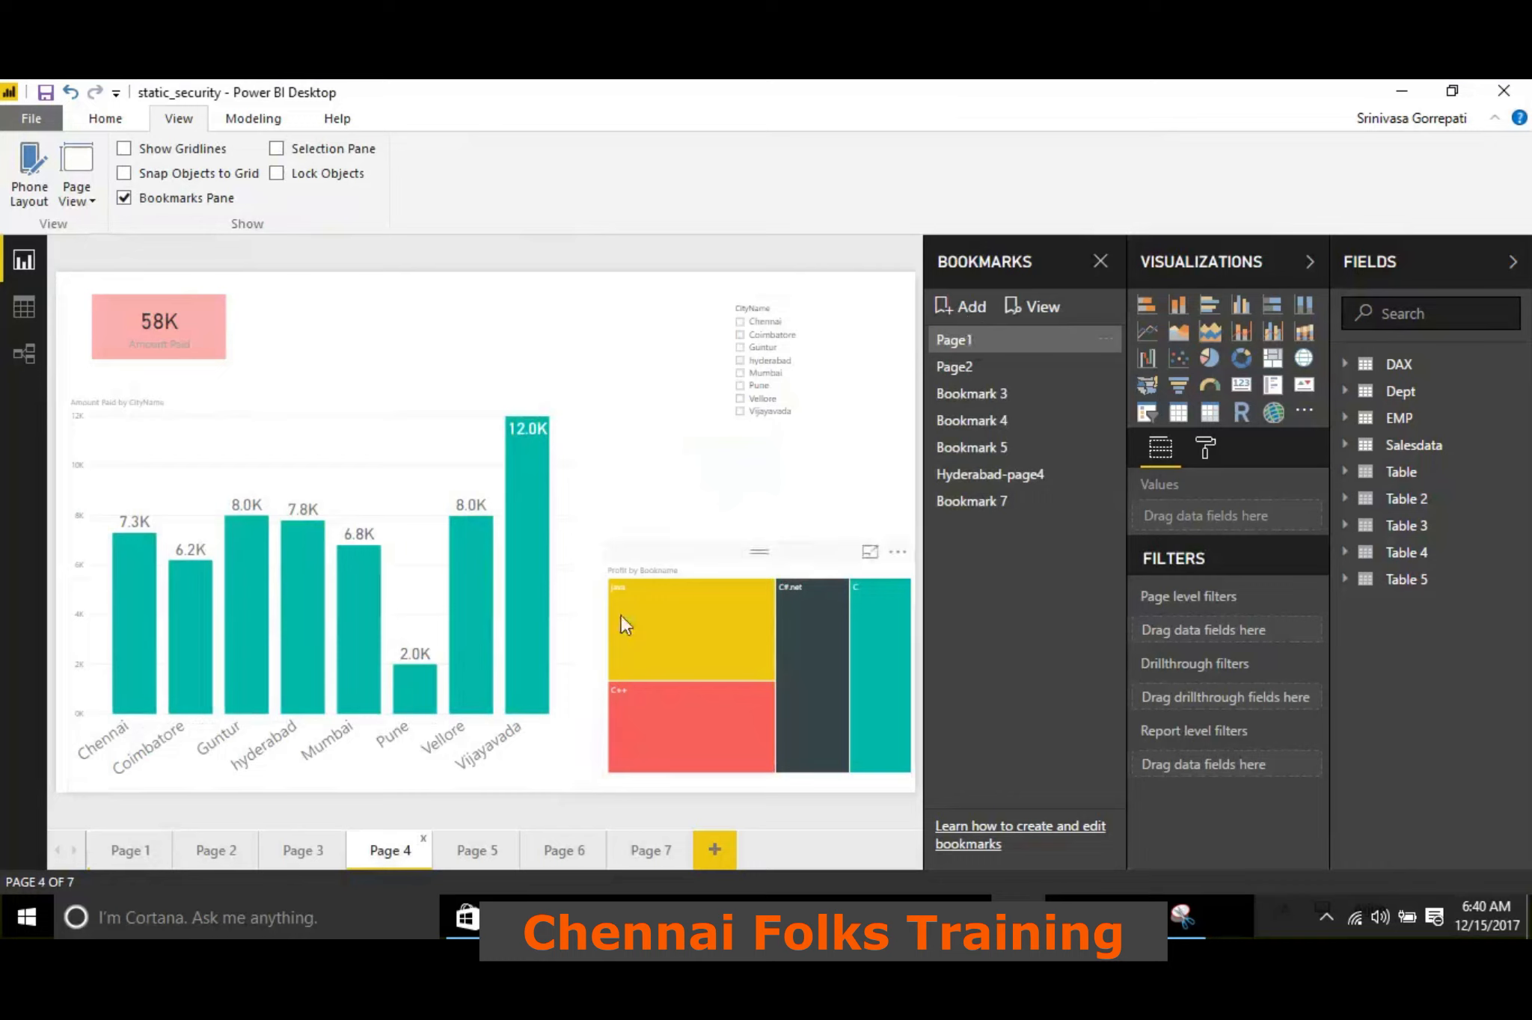
click(740, 360)
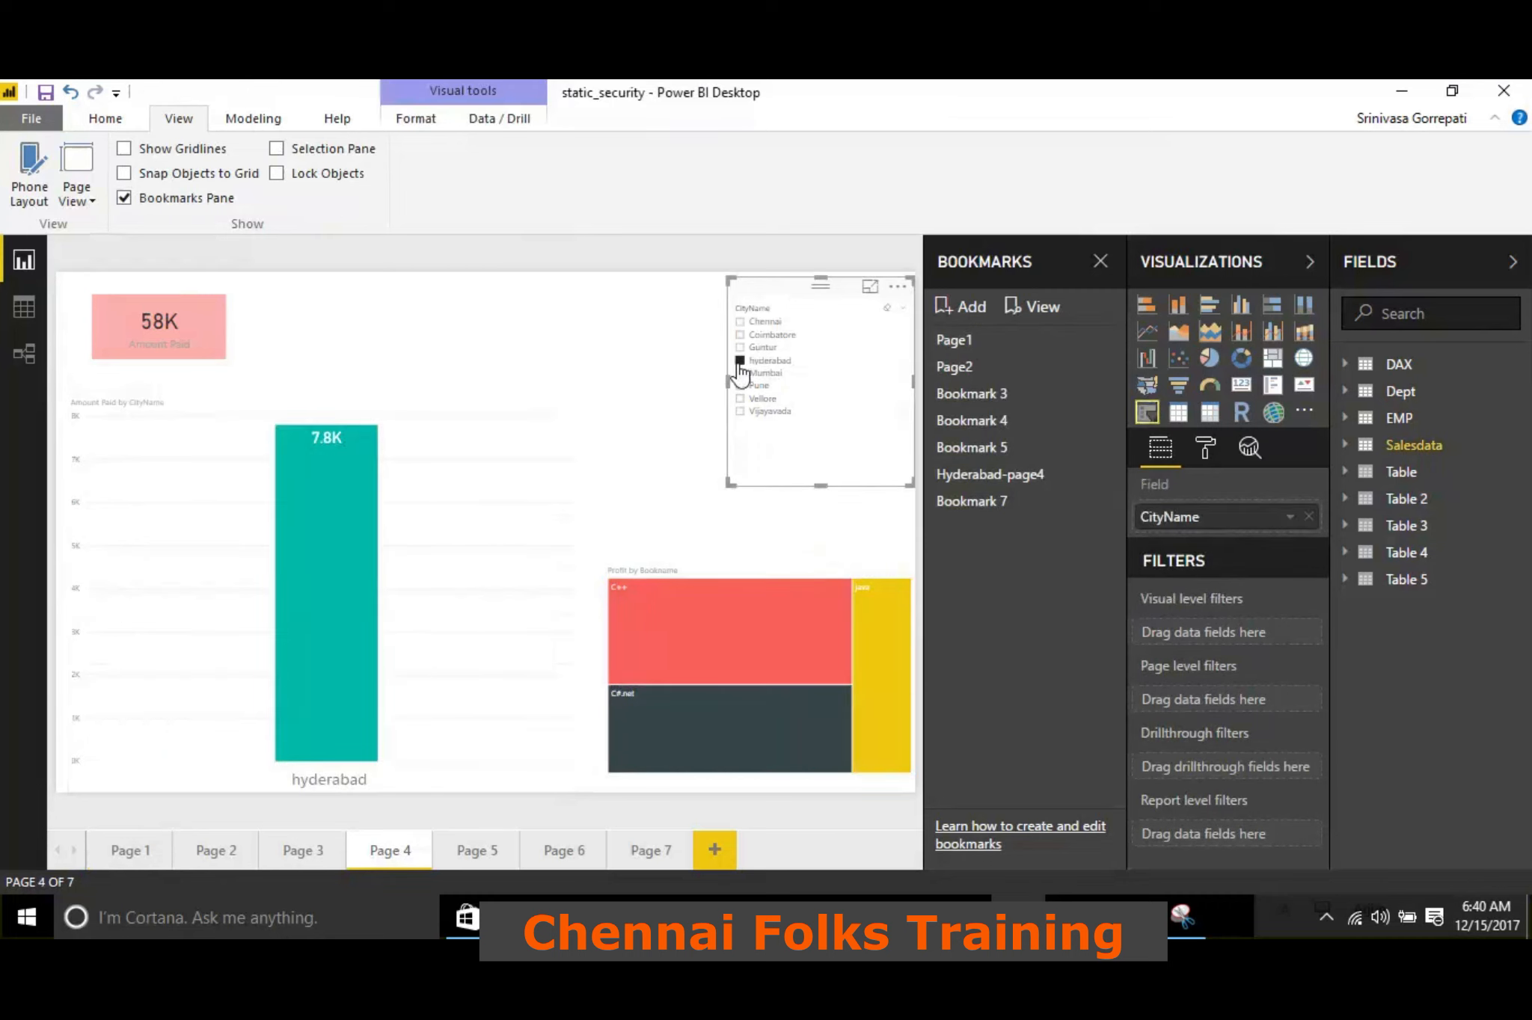
click(970, 308)
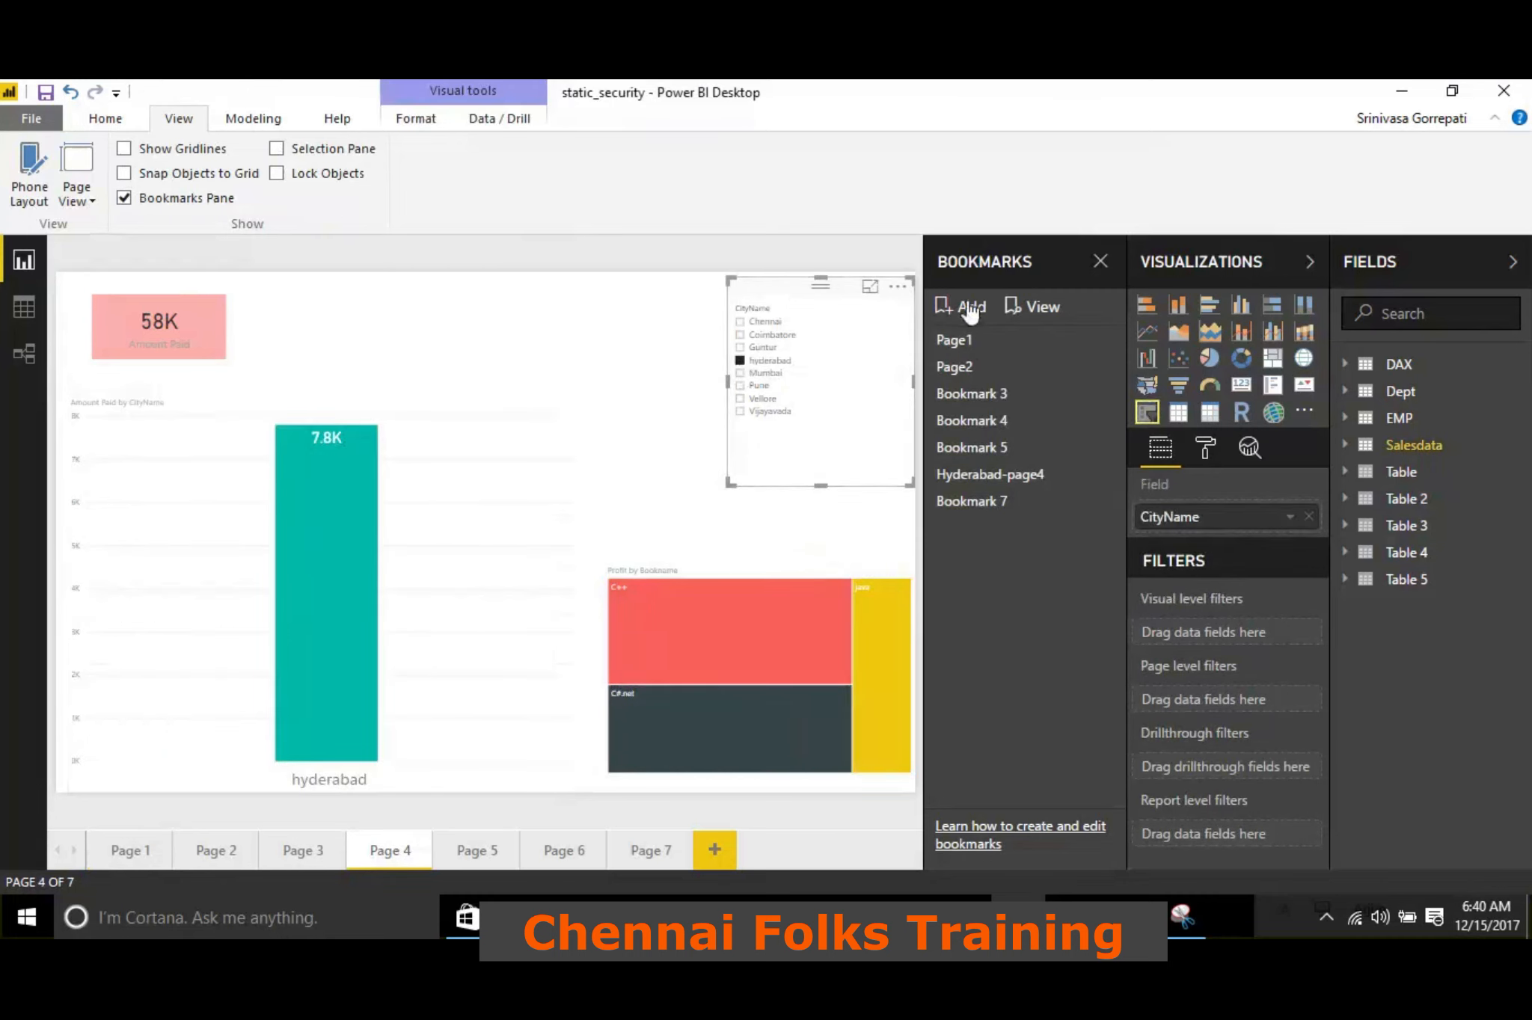
click(554, 338)
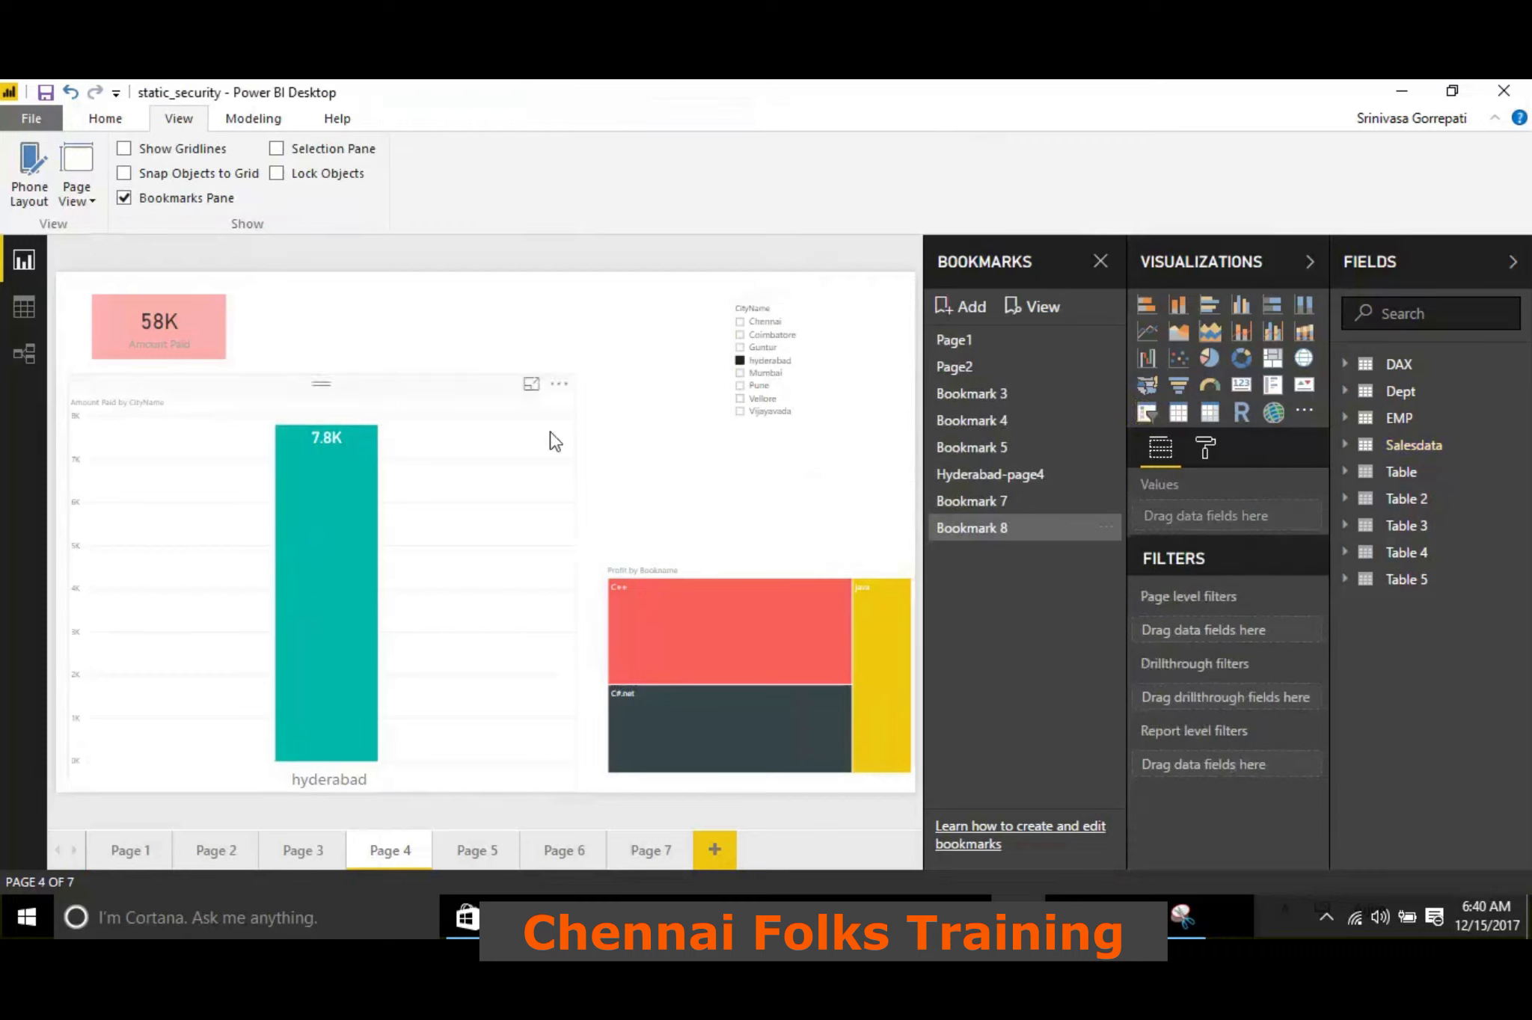
click(972, 503)
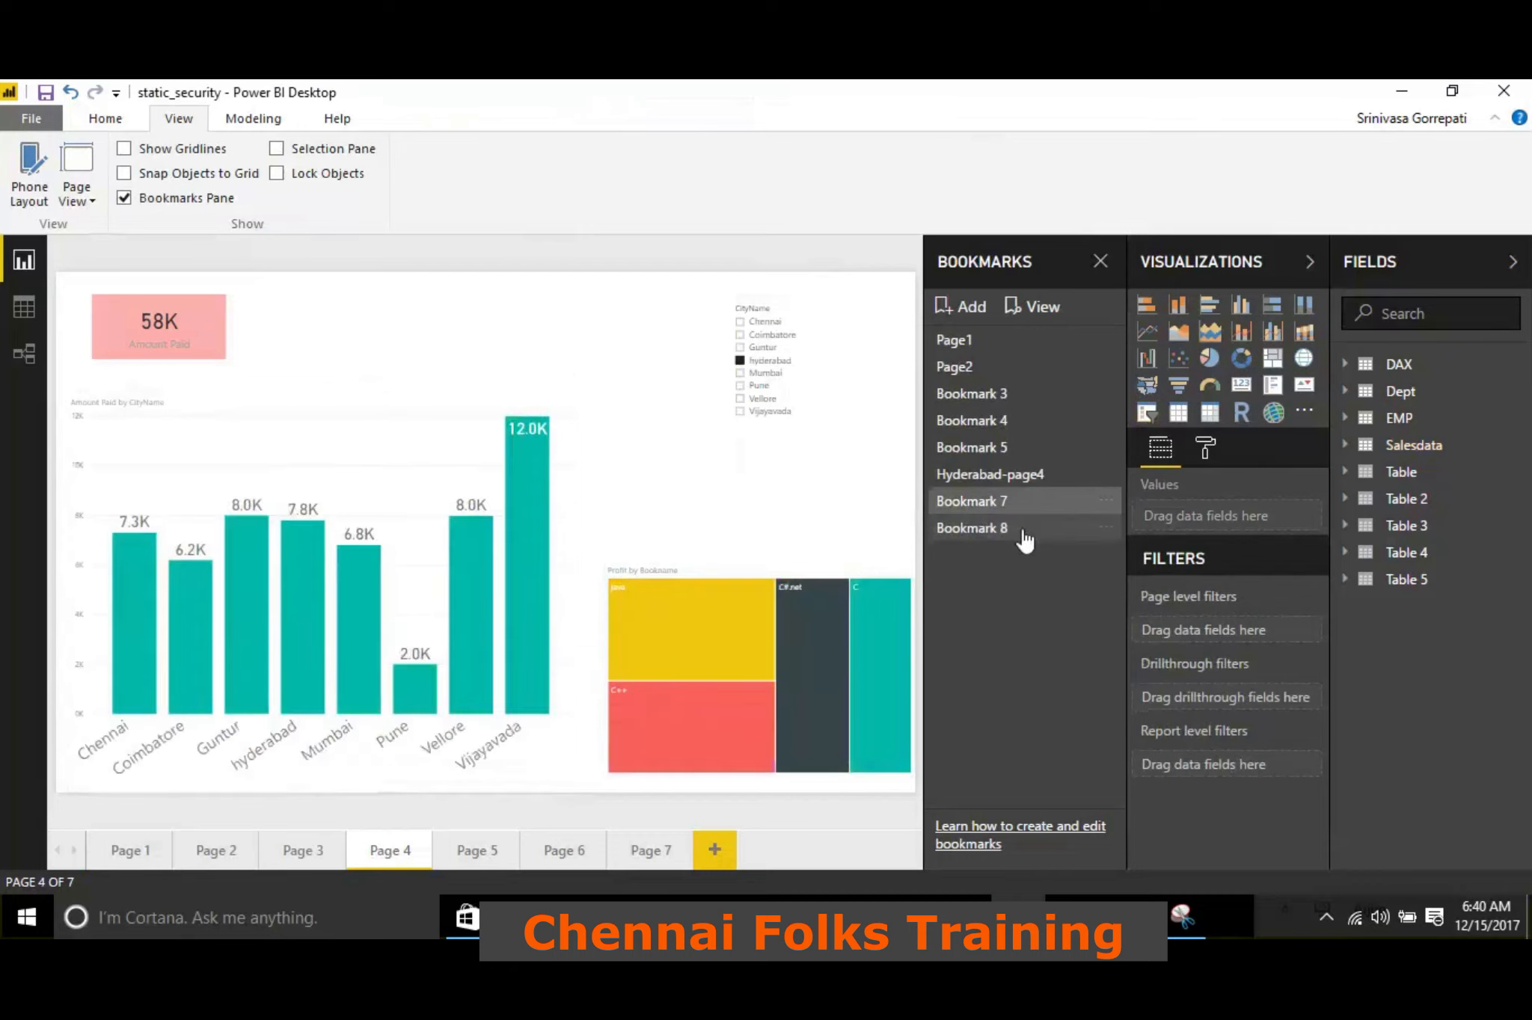
click(1023, 531)
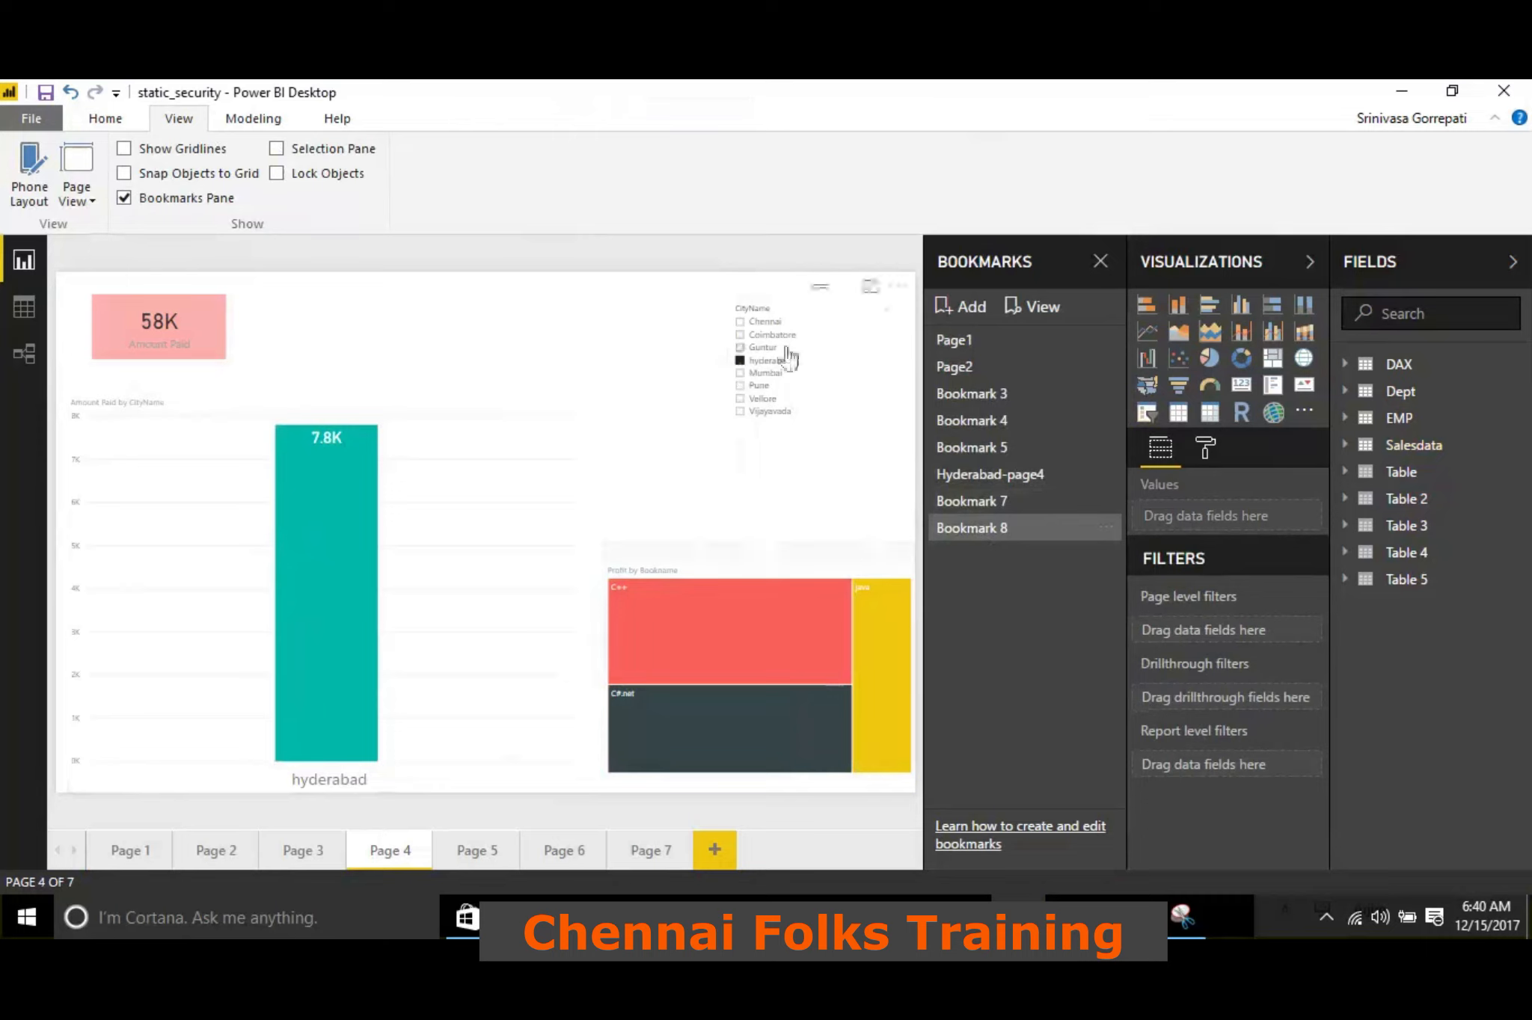
Clear the hyderabad slicer selection, and highlight the Vijayavada column in the Amount Paid by CityName chart and remove the highlight
click(740, 361)
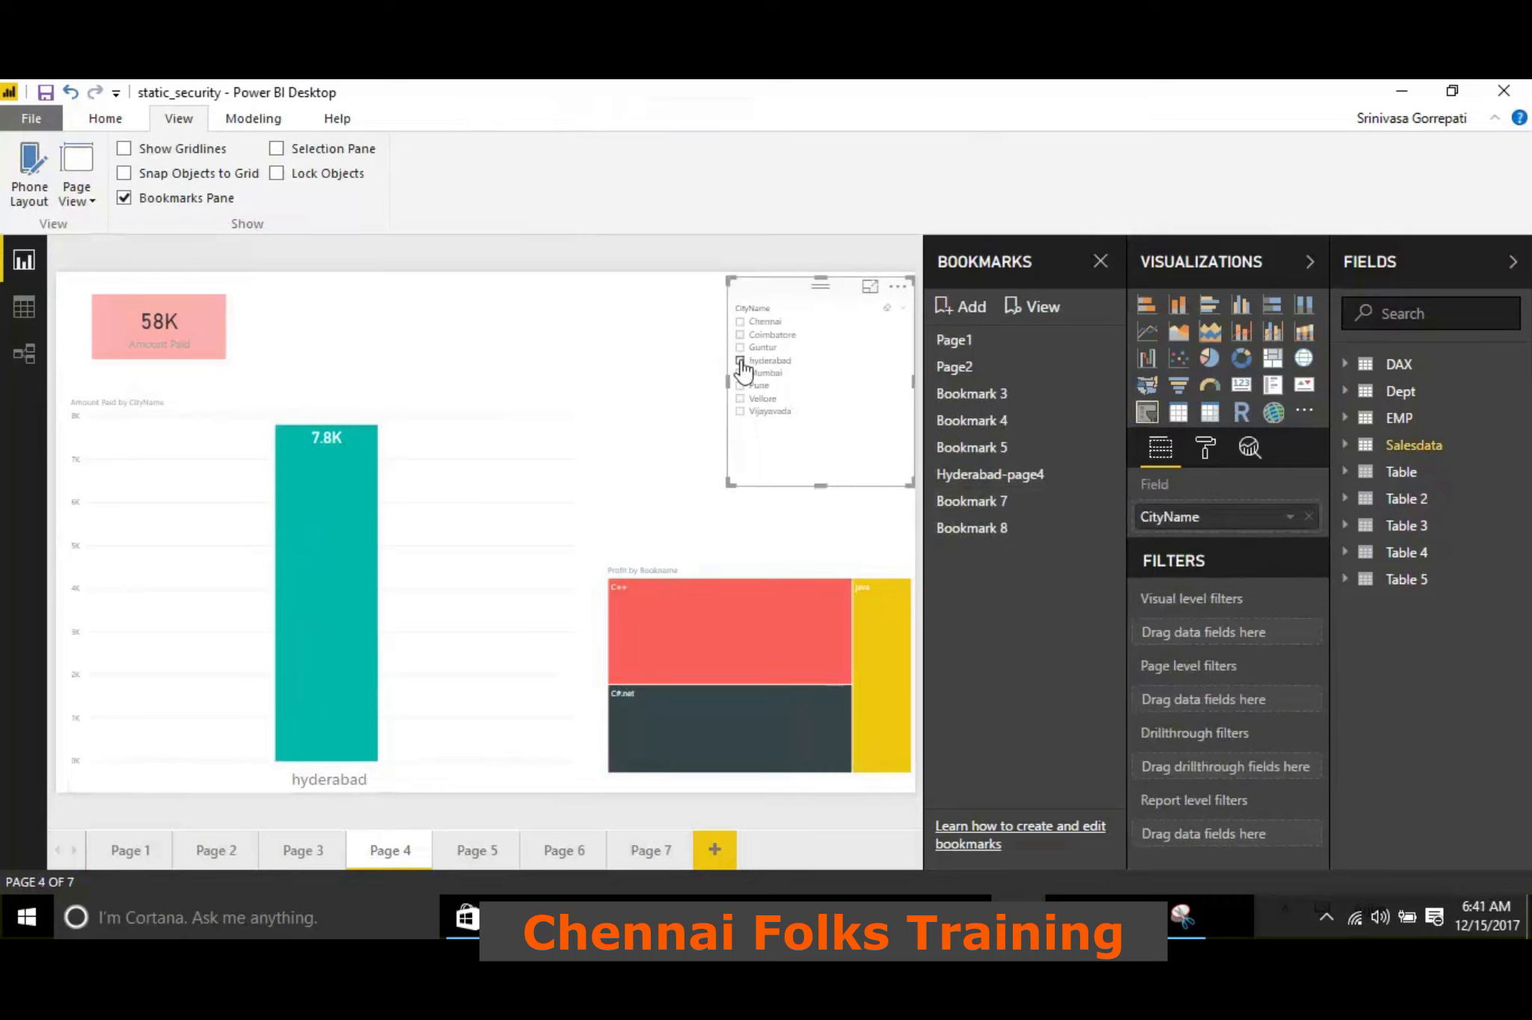
click(536, 577)
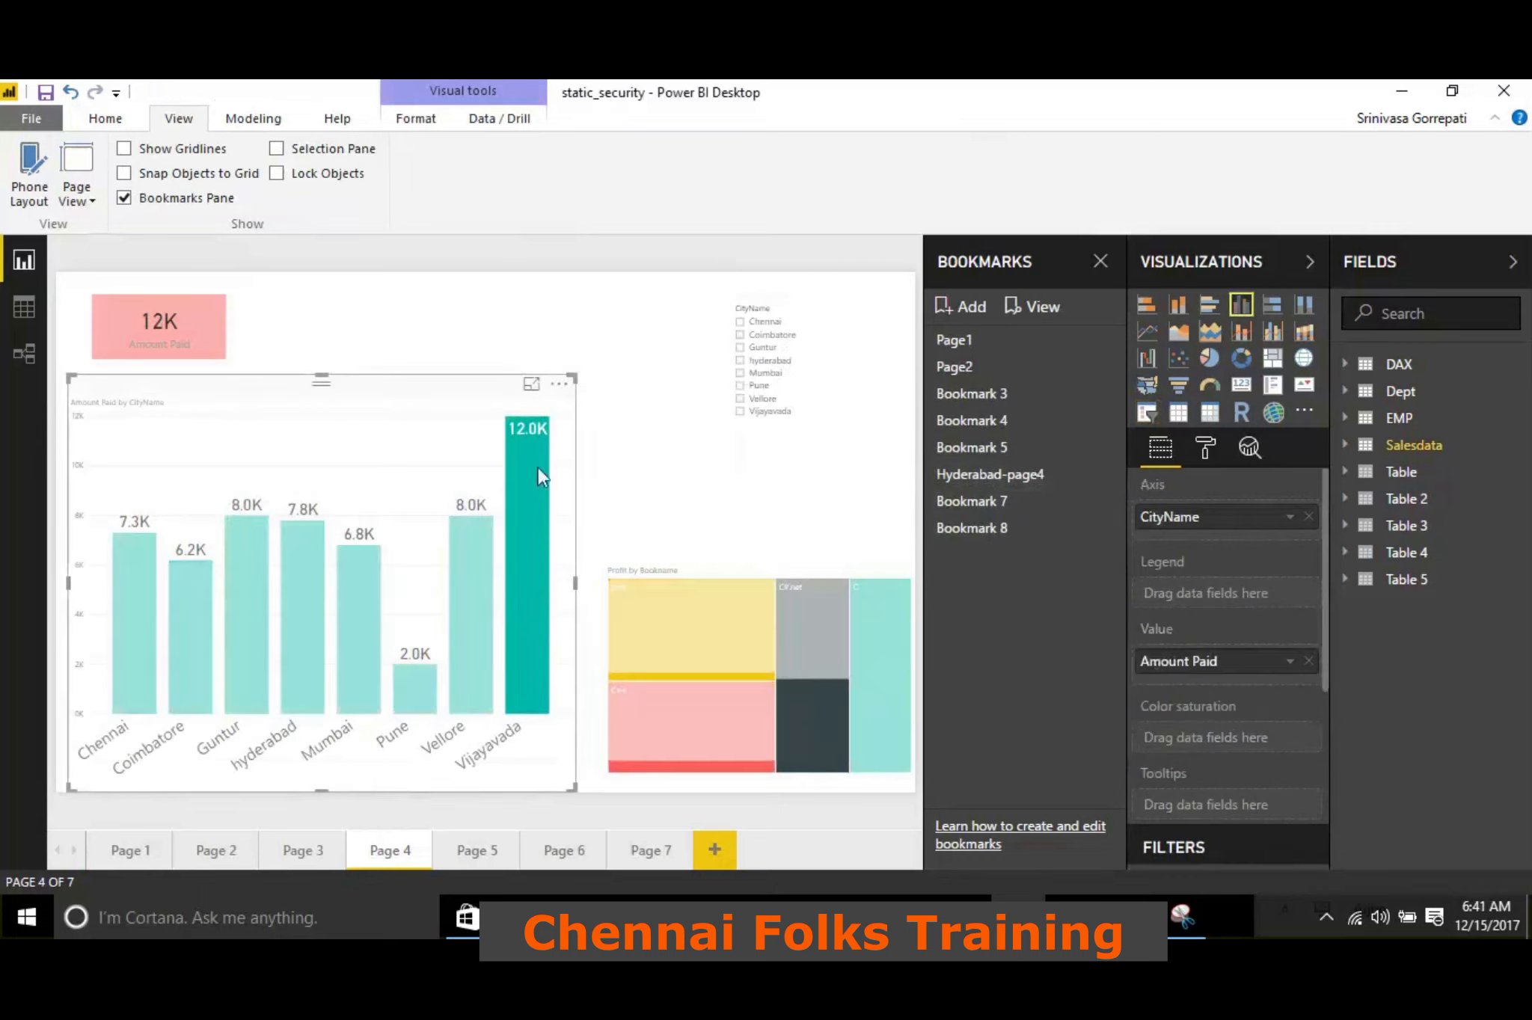
mouse_move(537, 467)
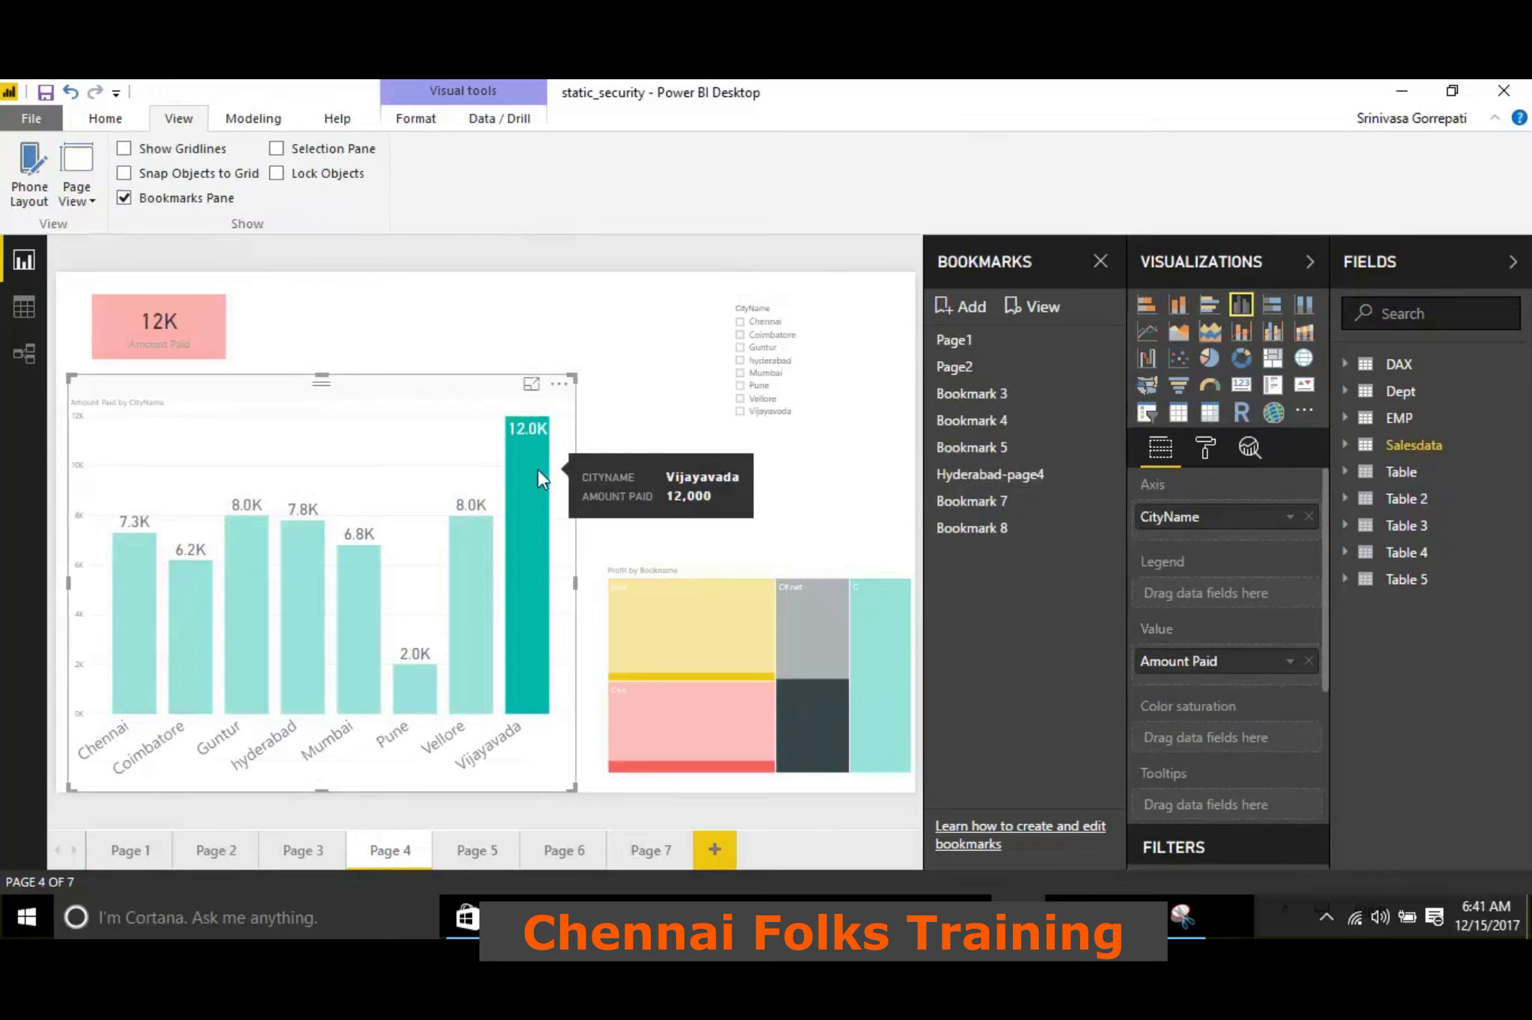
click(537, 469)
Filter Page 4 to Guntur with the CityName slicer, and add a bookmark of that state and reapply it
click(756, 349)
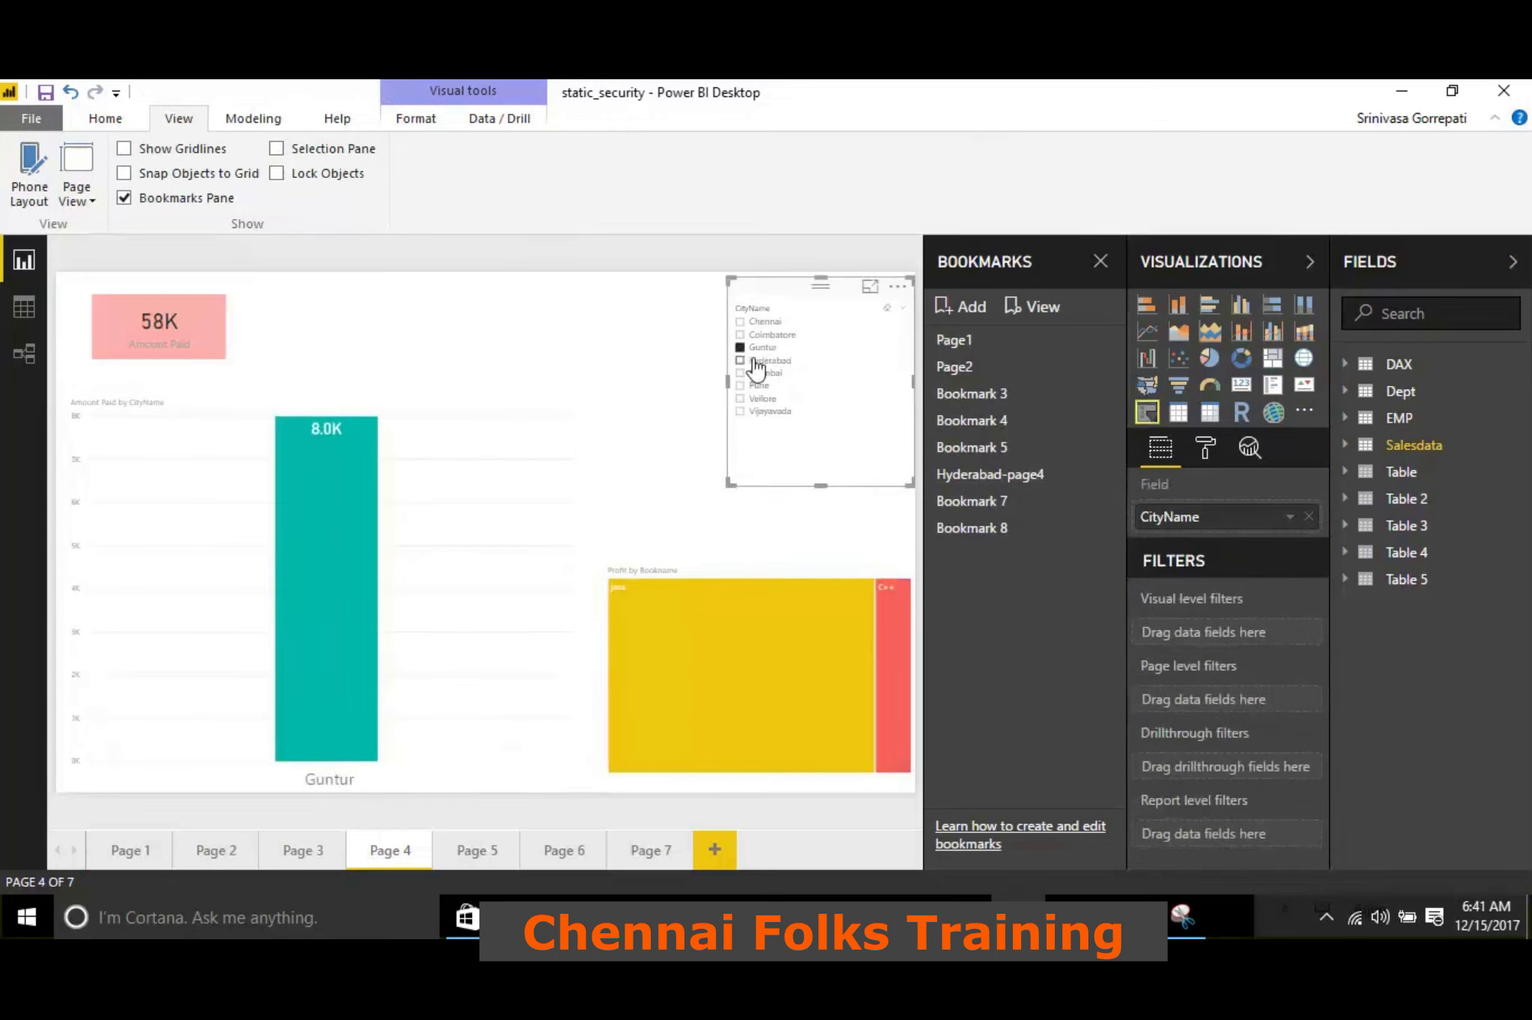
click(944, 308)
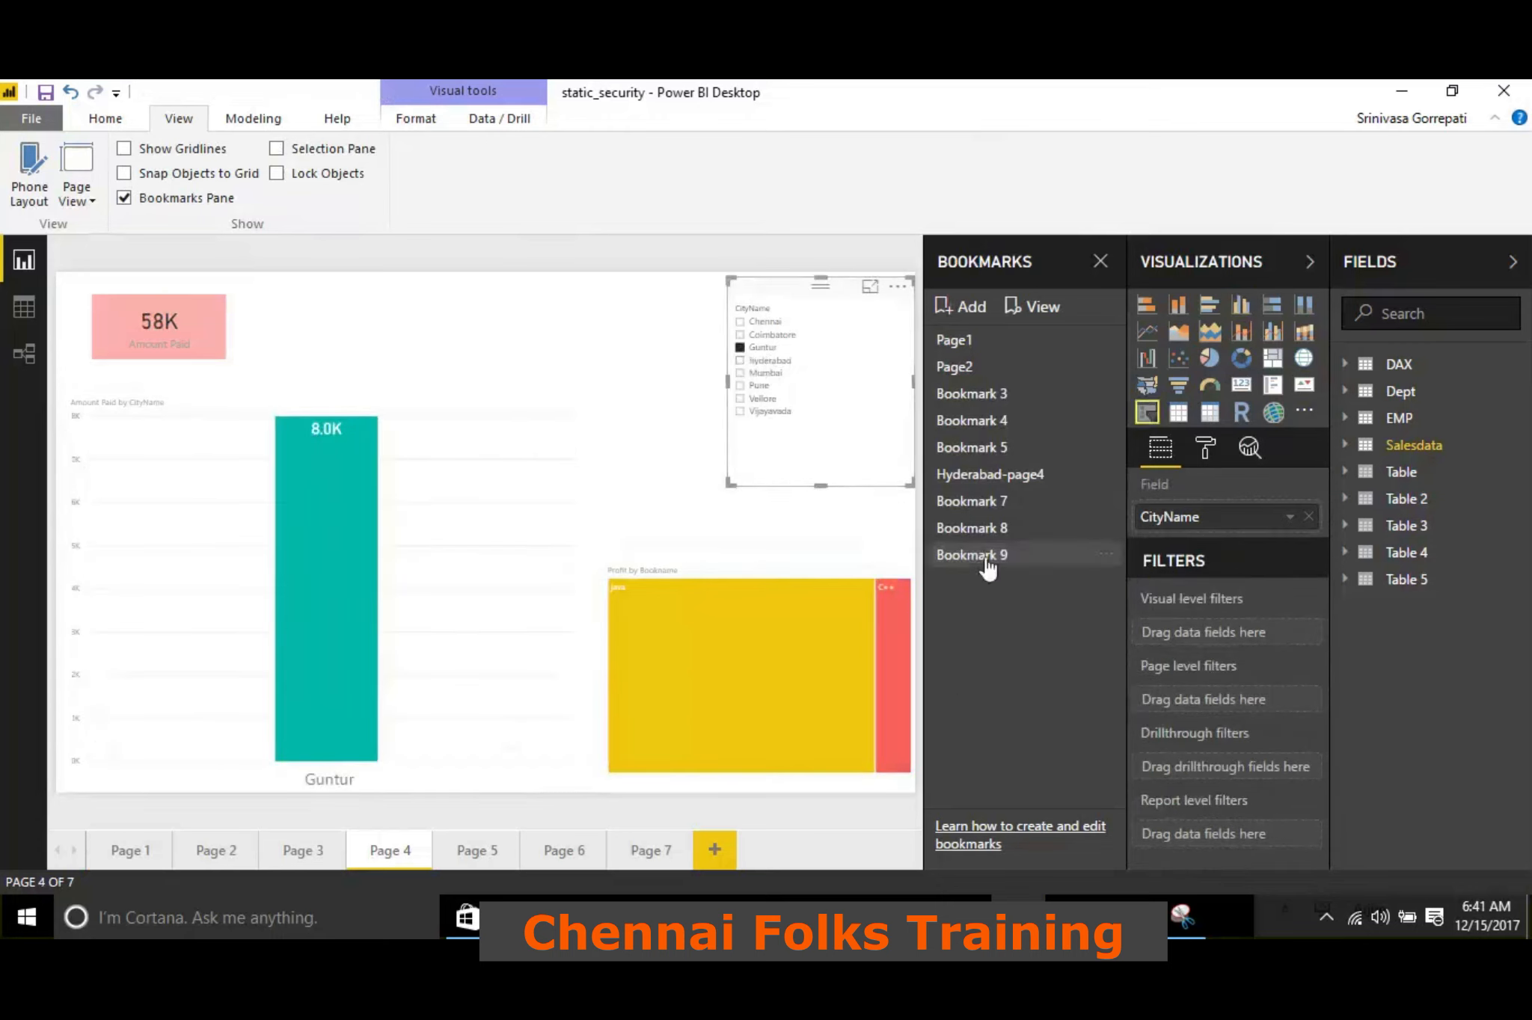
click(976, 448)
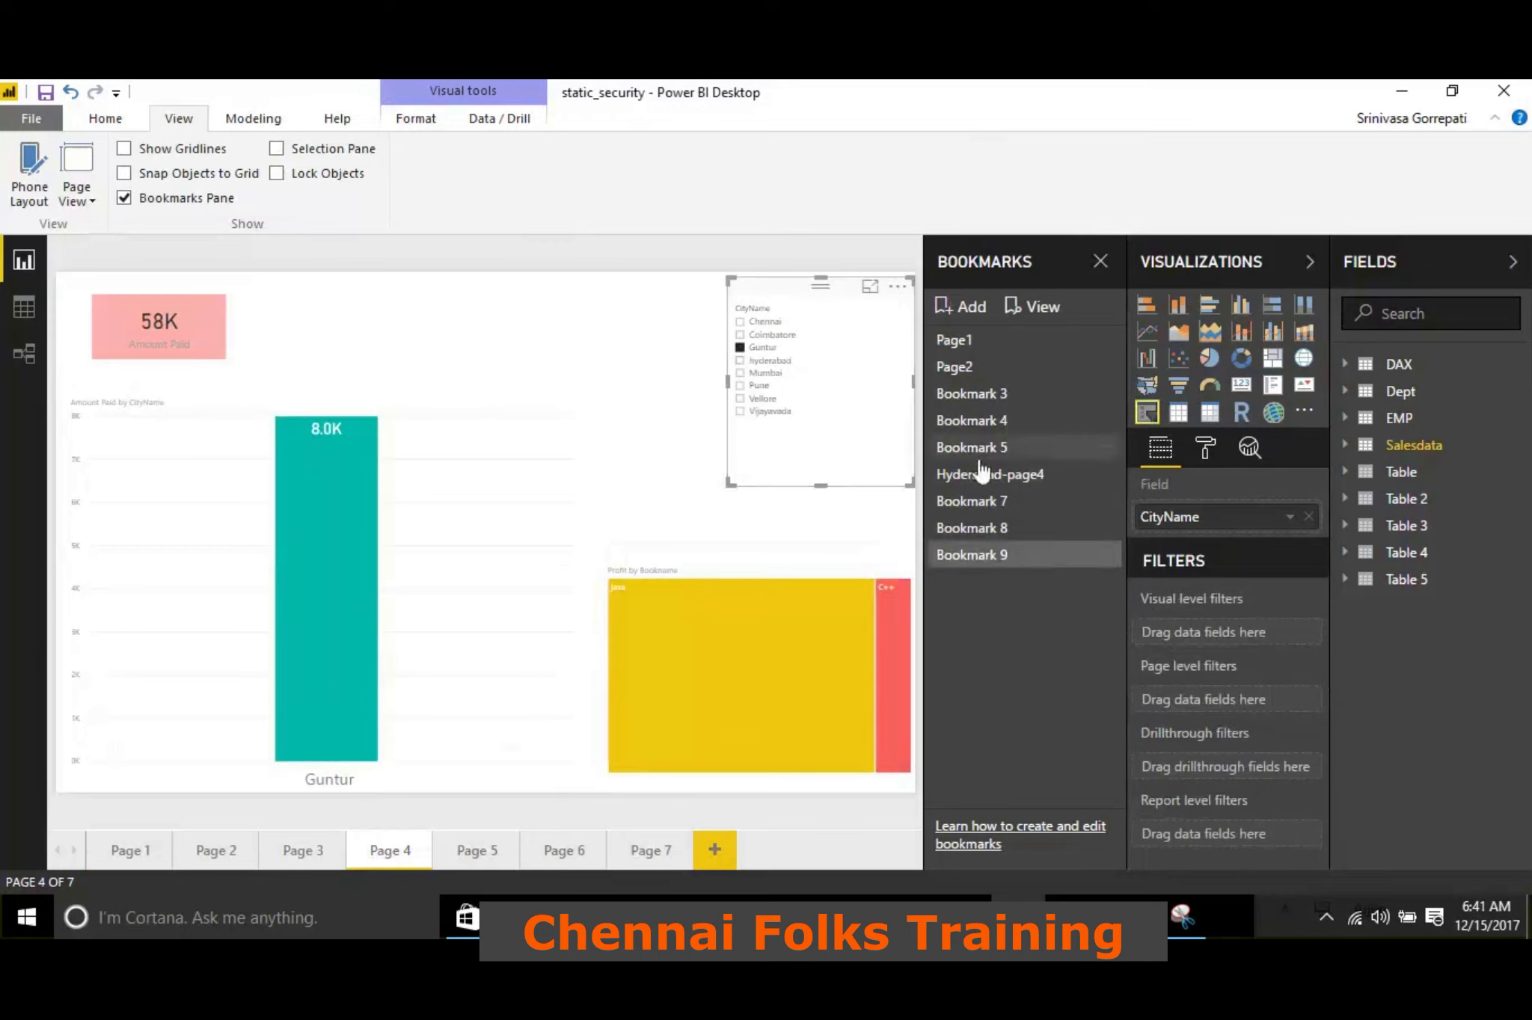
click(980, 557)
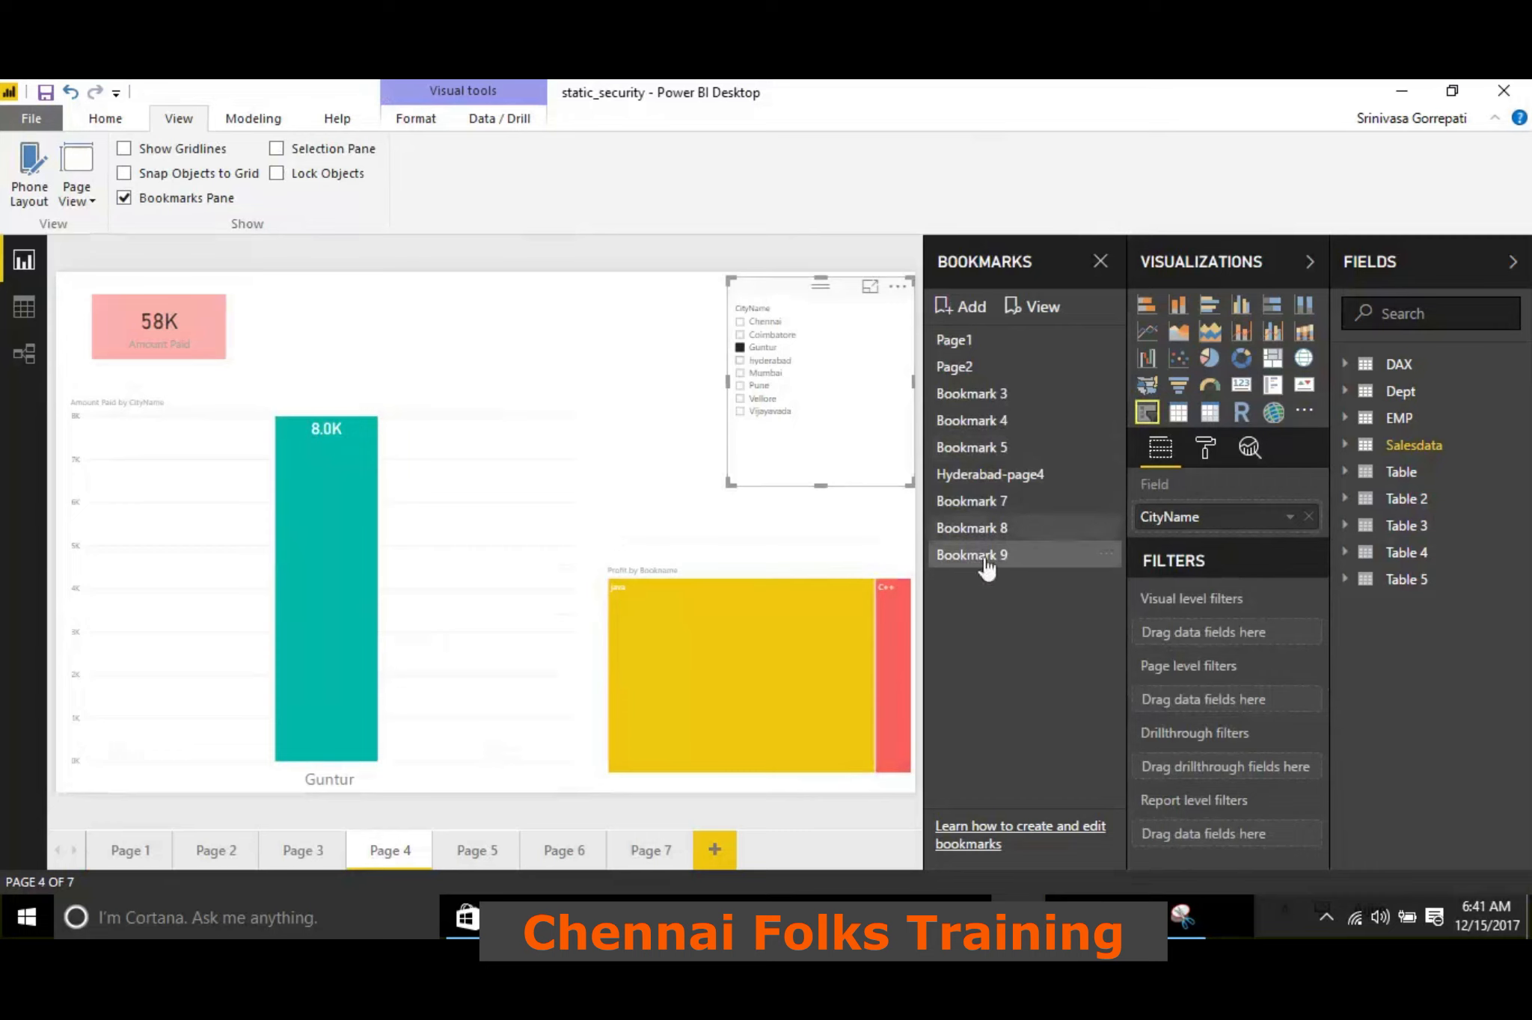
Clear the Guntur filter and add a bookmark of Page 4 with the Mumbai column highlighted in the chart
click(740, 347)
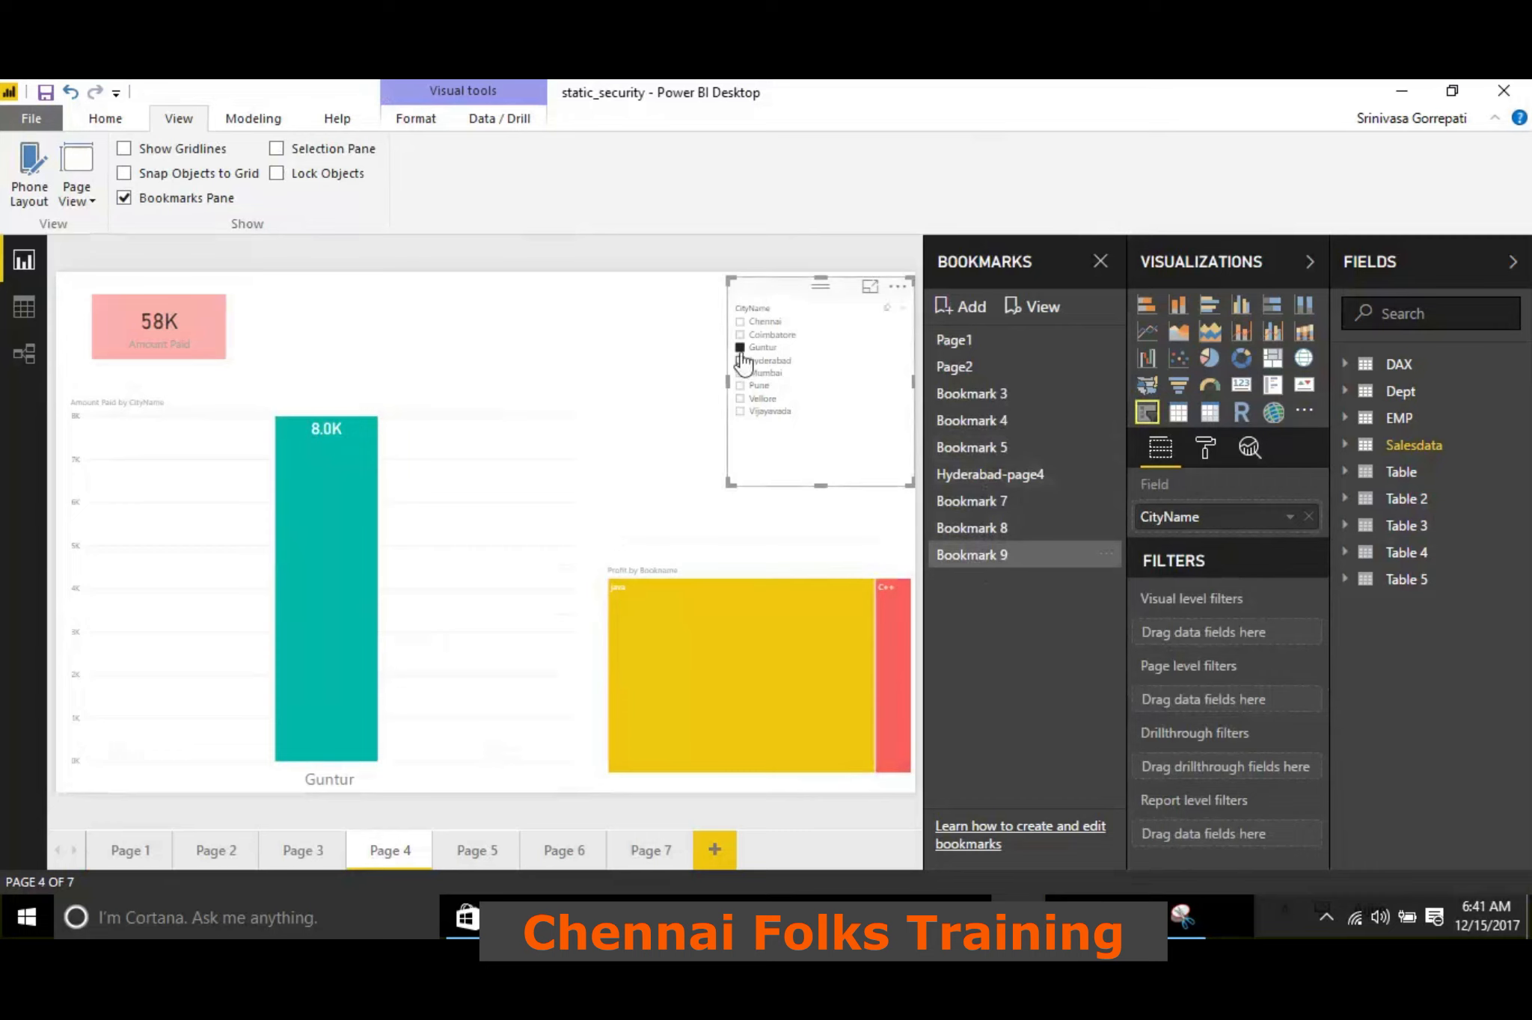
click(349, 613)
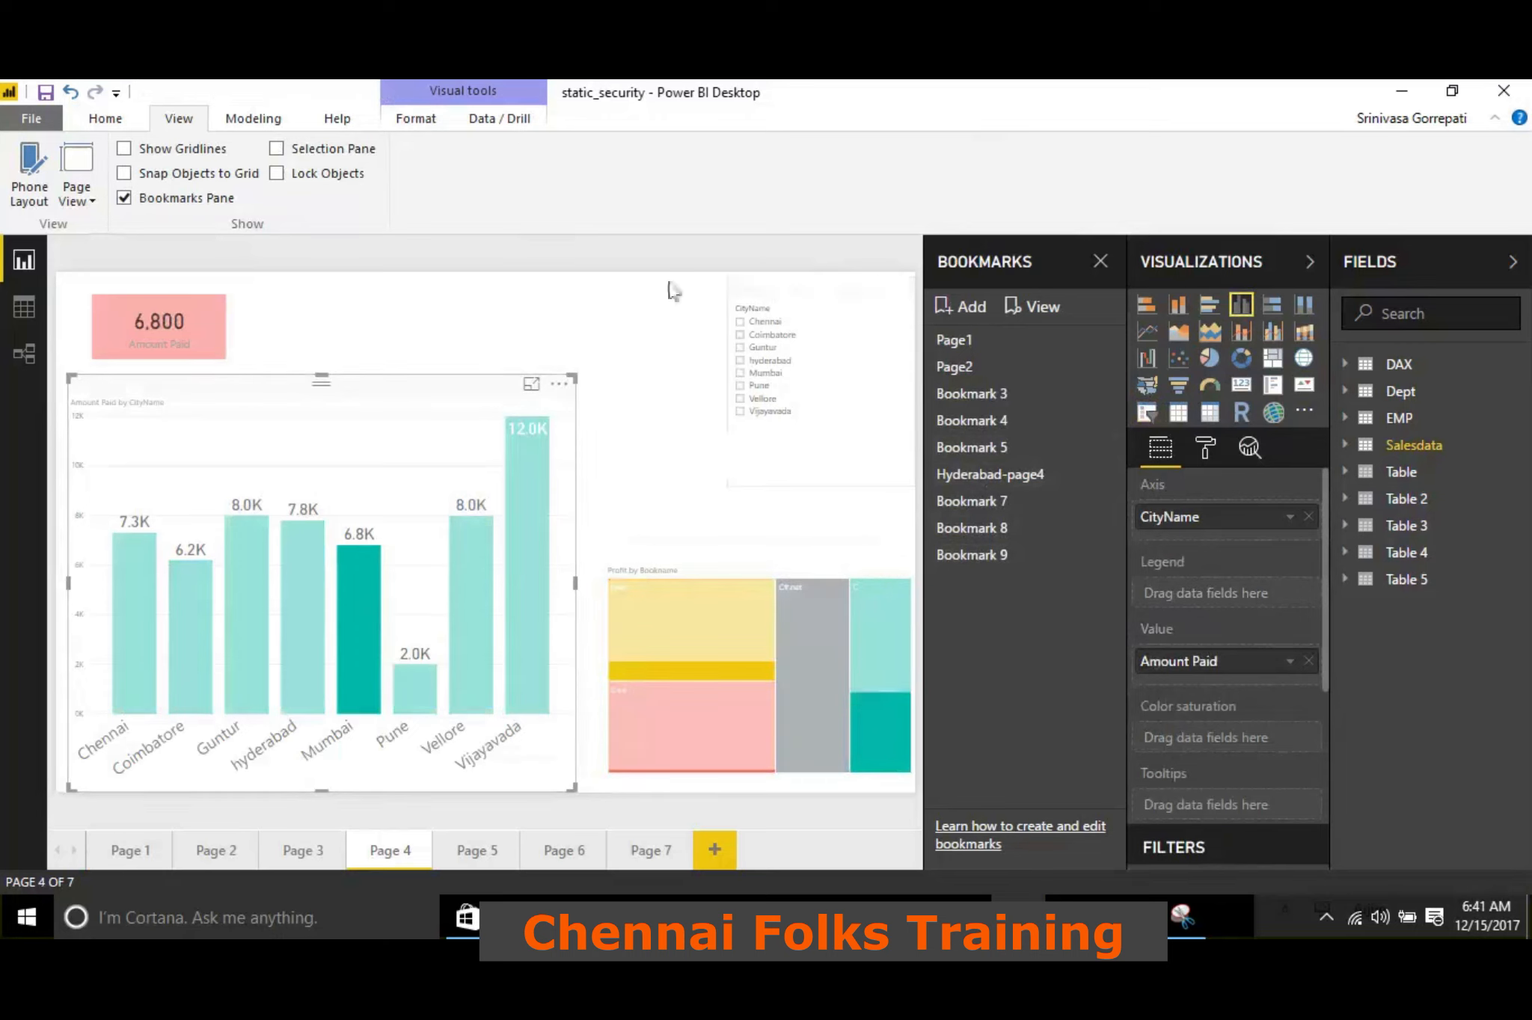
click(961, 317)
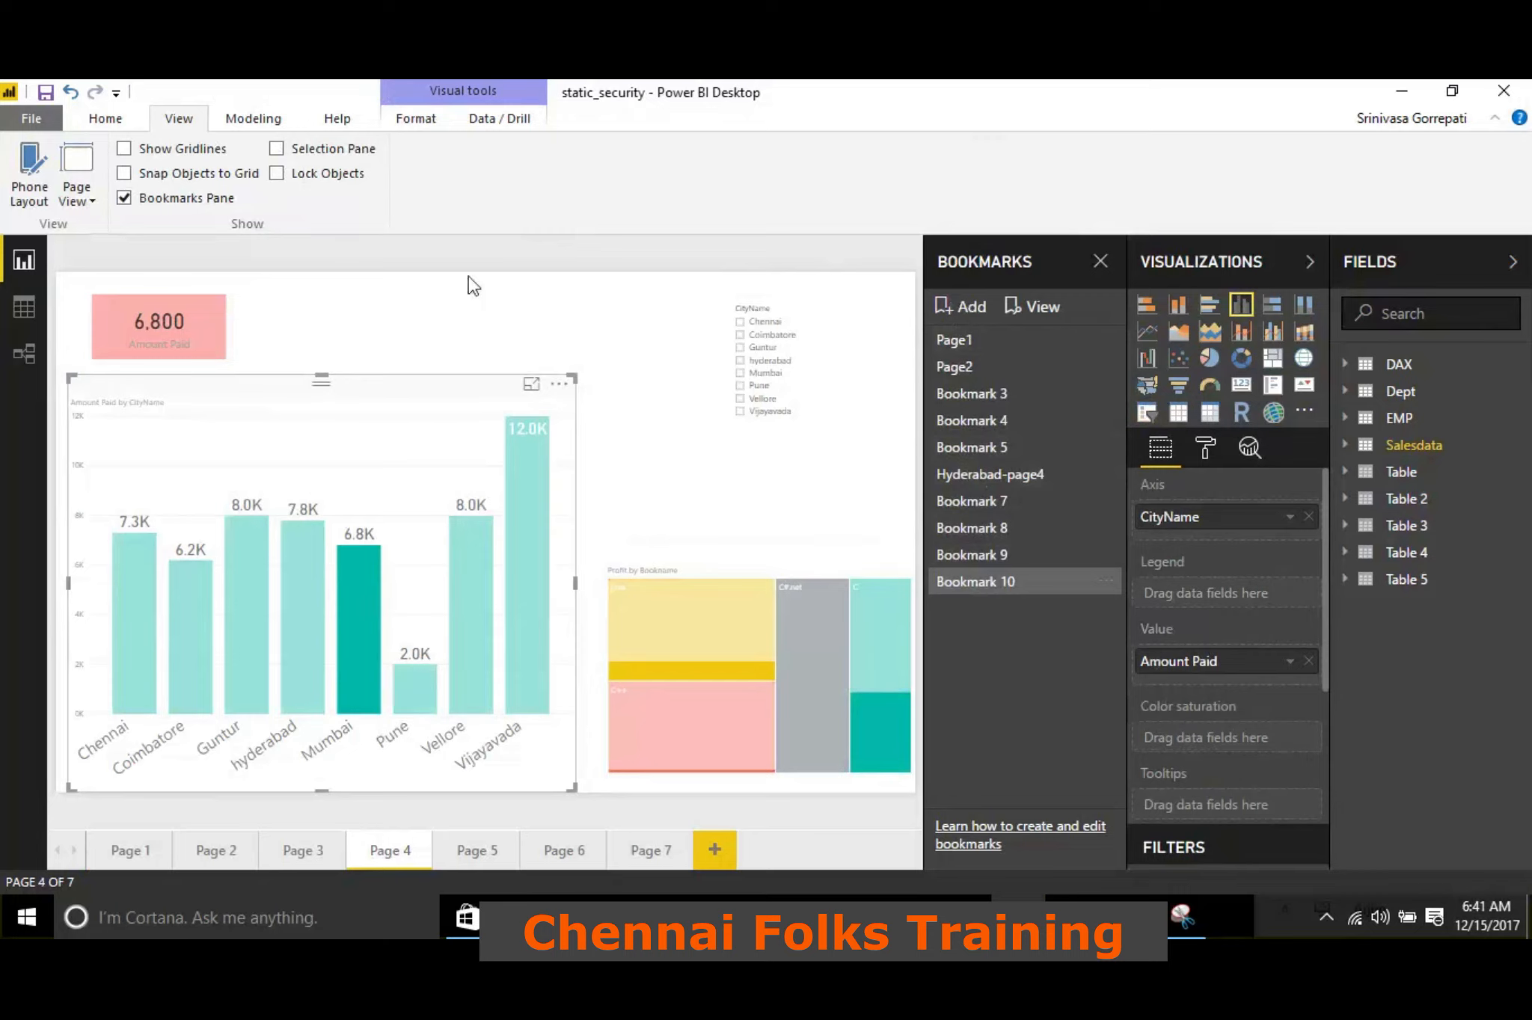
Show the Selection pane and look at its object lists for Page 5 and Page 4
click(275, 149)
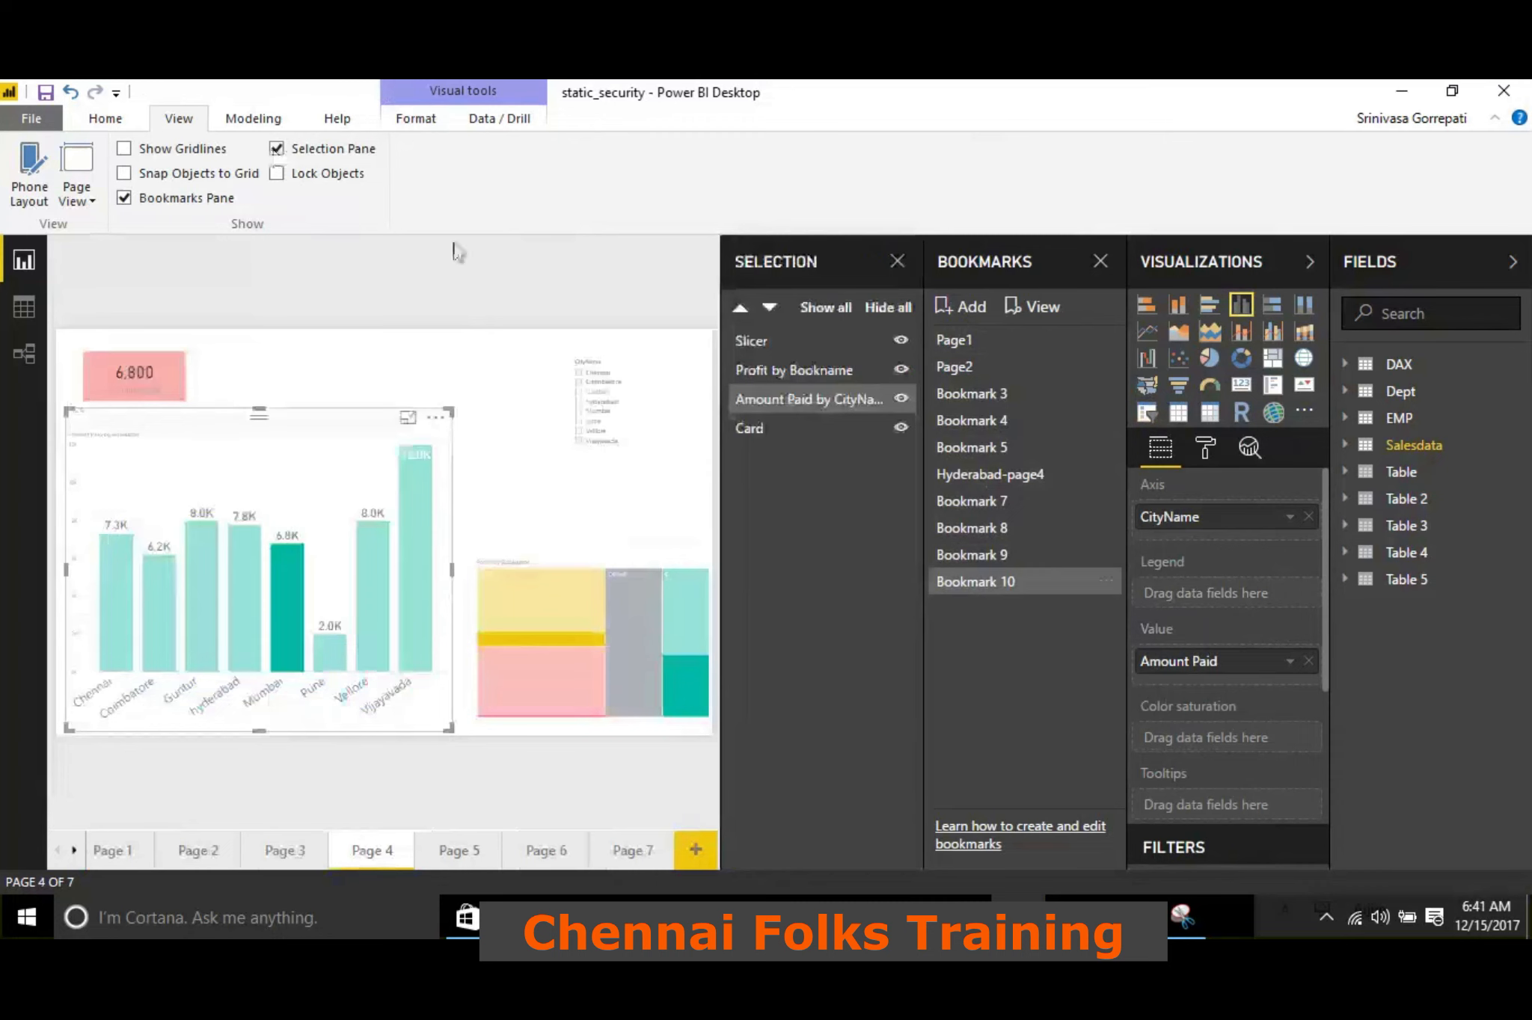
click(1480, 260)
click(1517, 263)
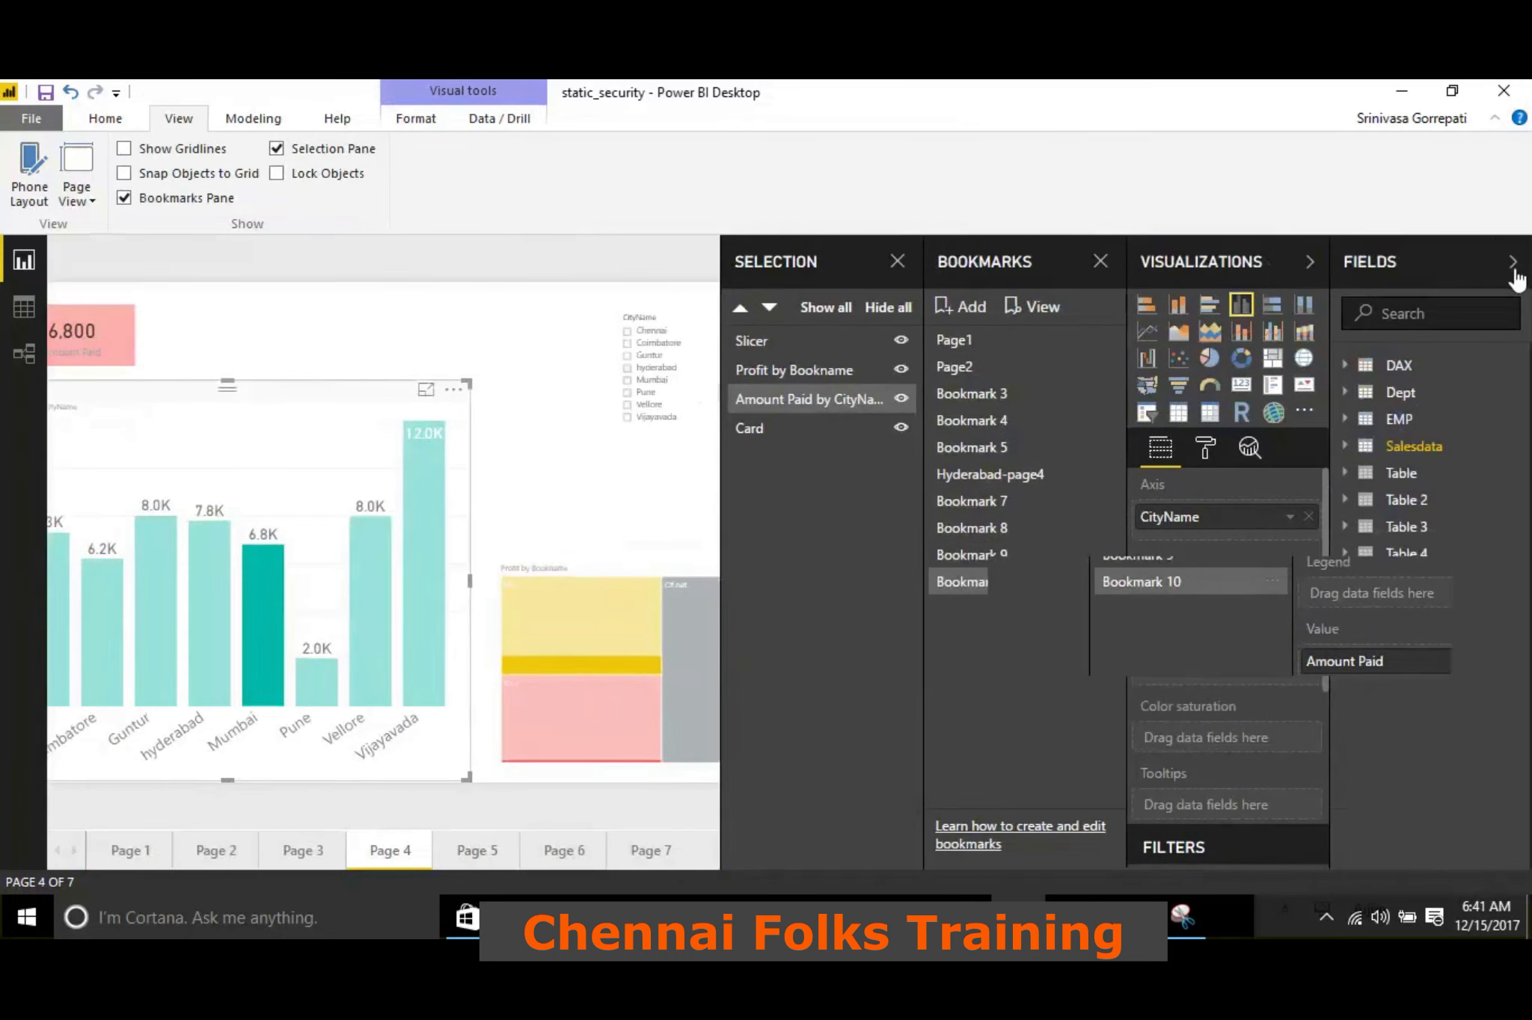
click(457, 852)
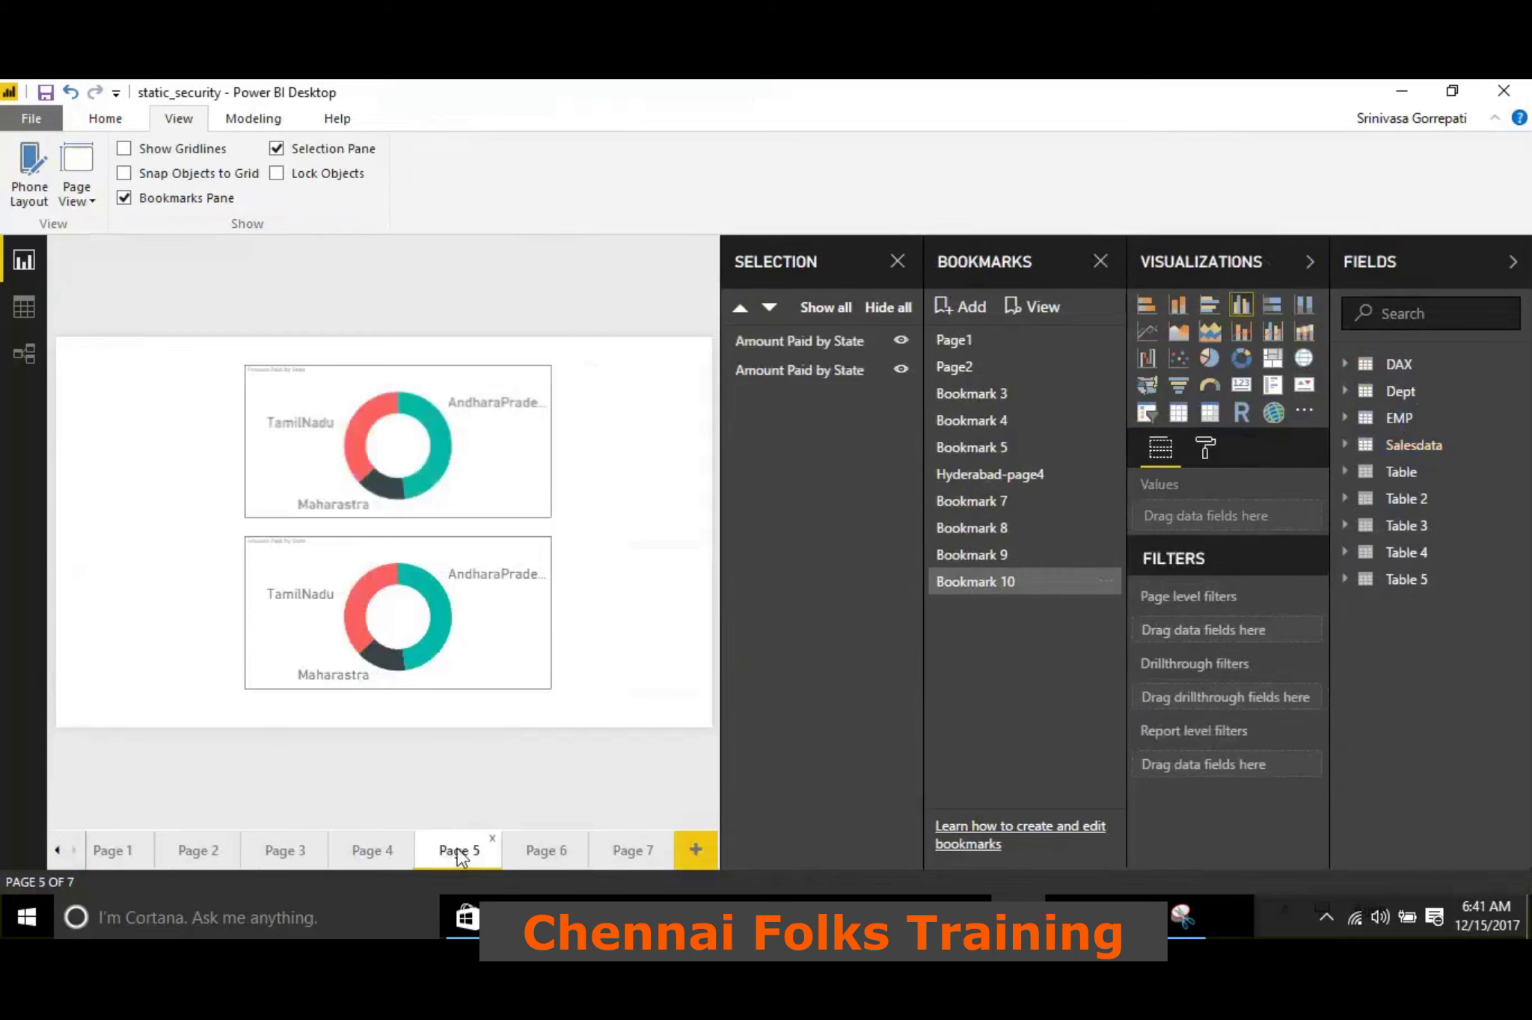
click(366, 852)
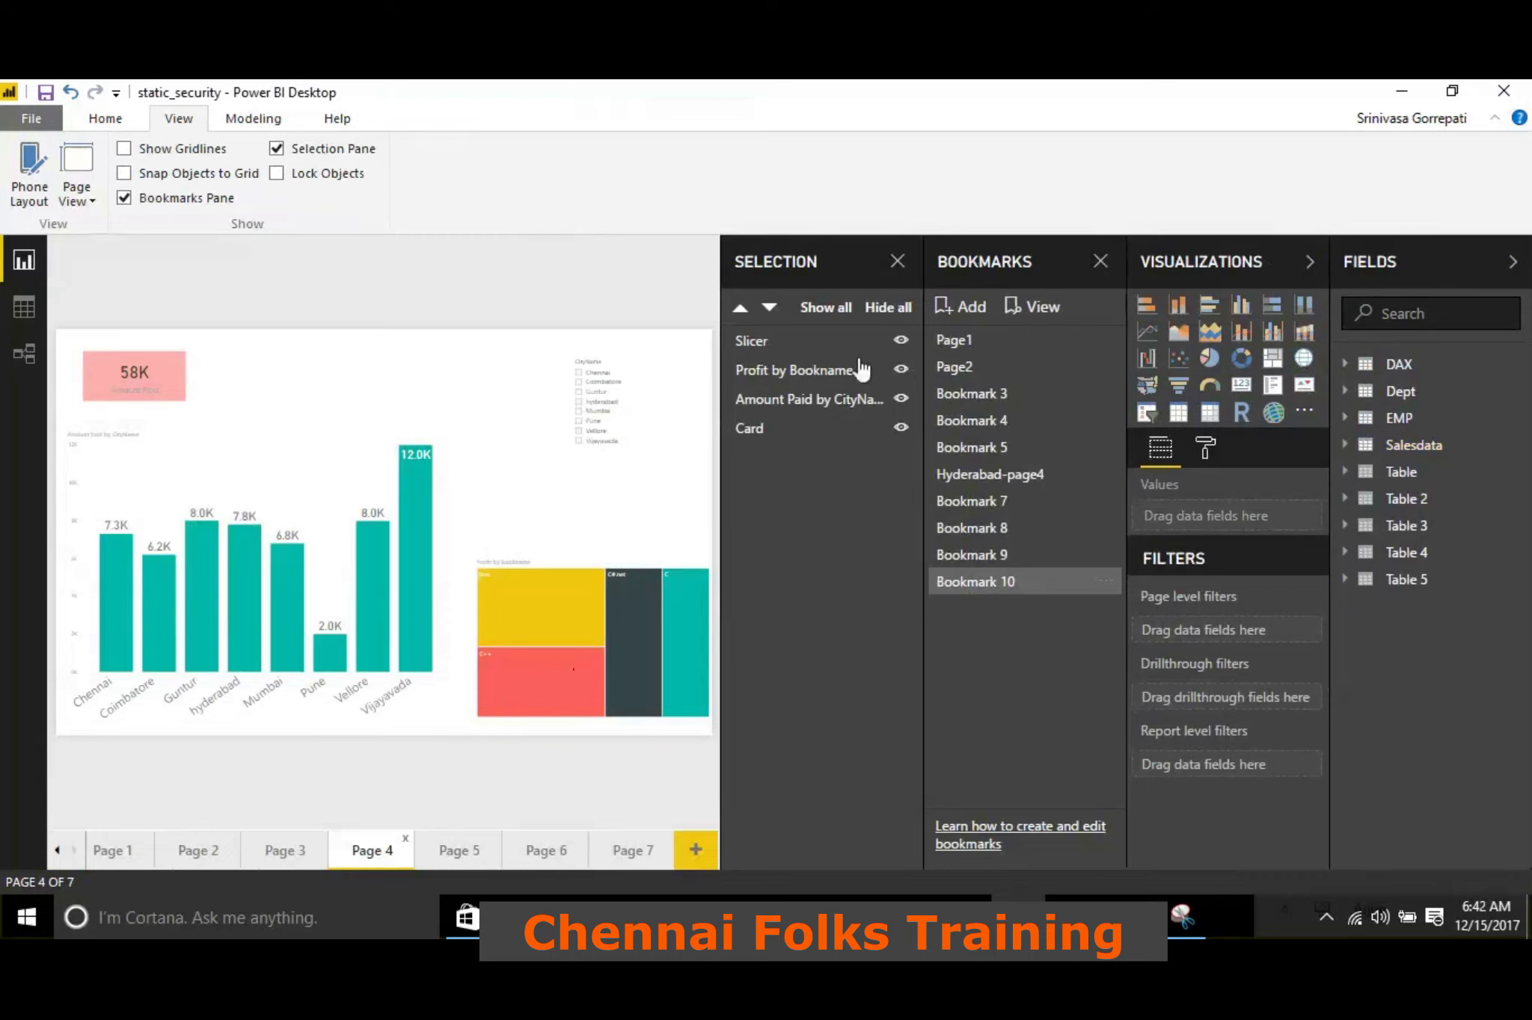
Hide the Card on Page 4 and show it again, collapsing the Fields and Visualizations panes in between to enlarge the report
click(901, 428)
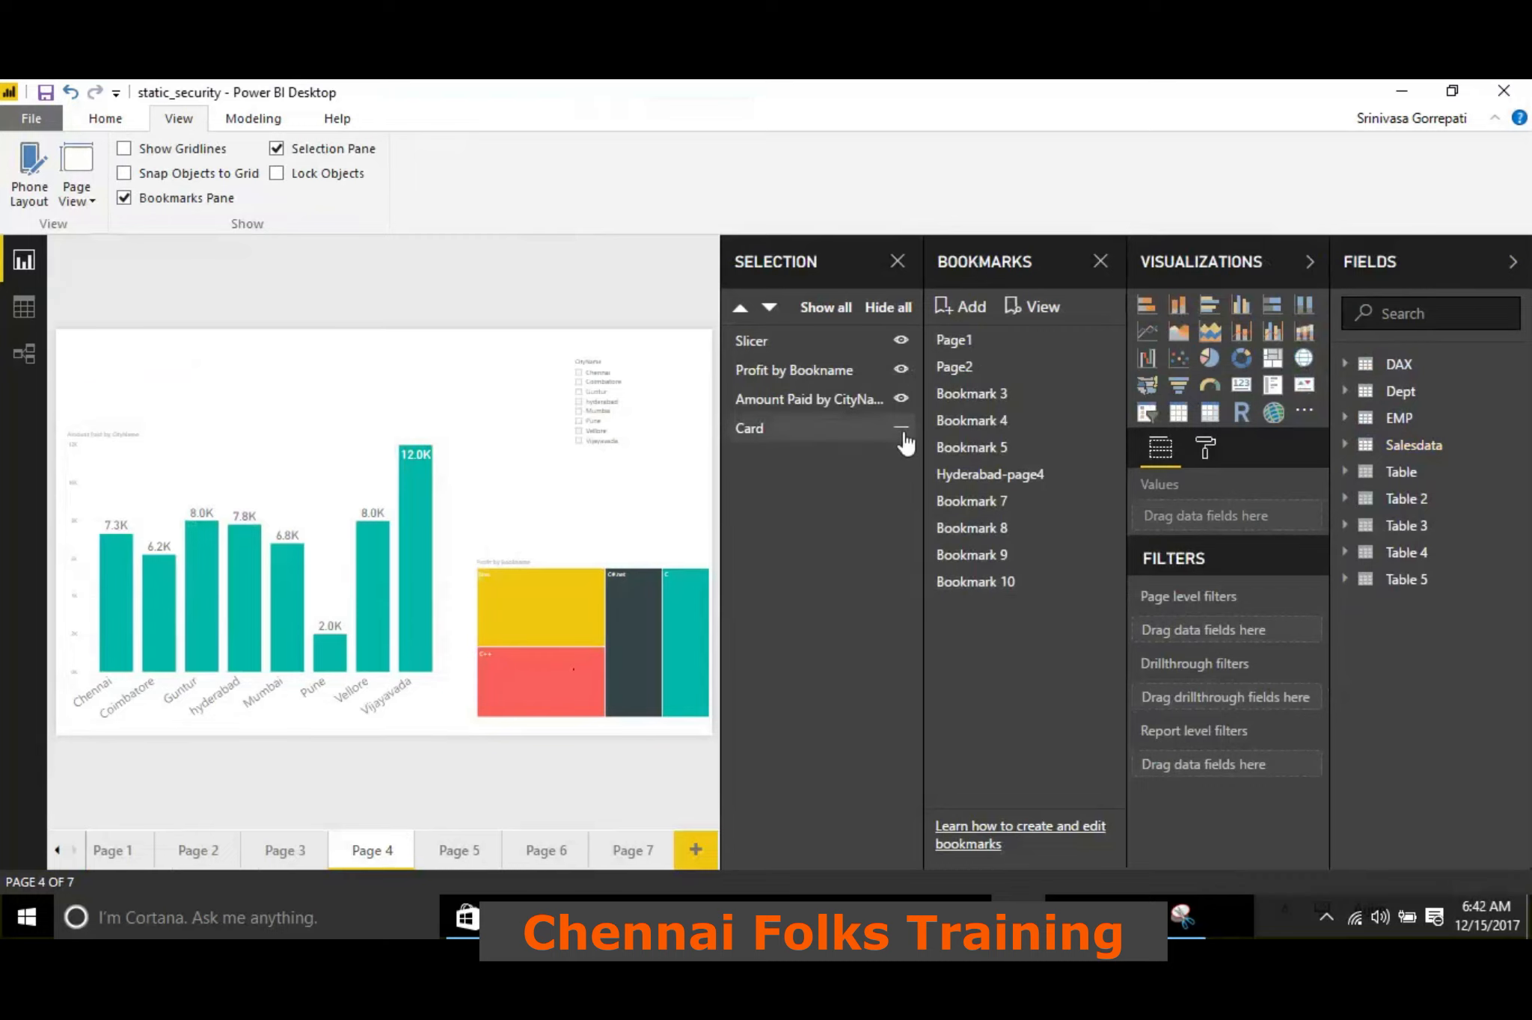
click(1417, 279)
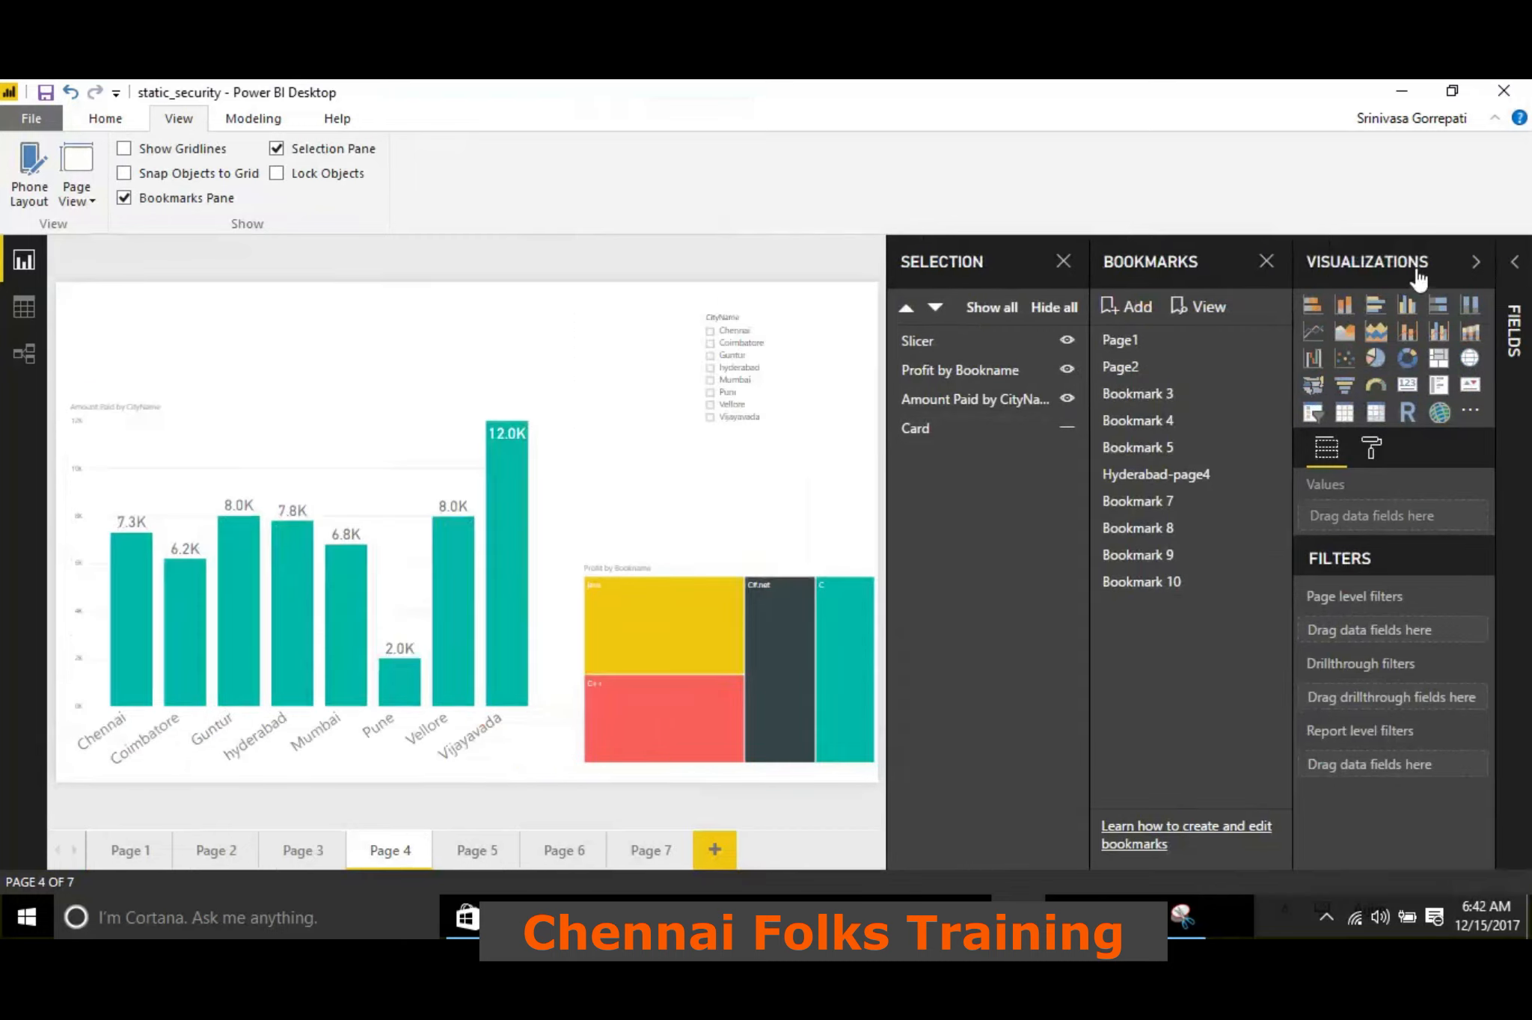
click(1417, 277)
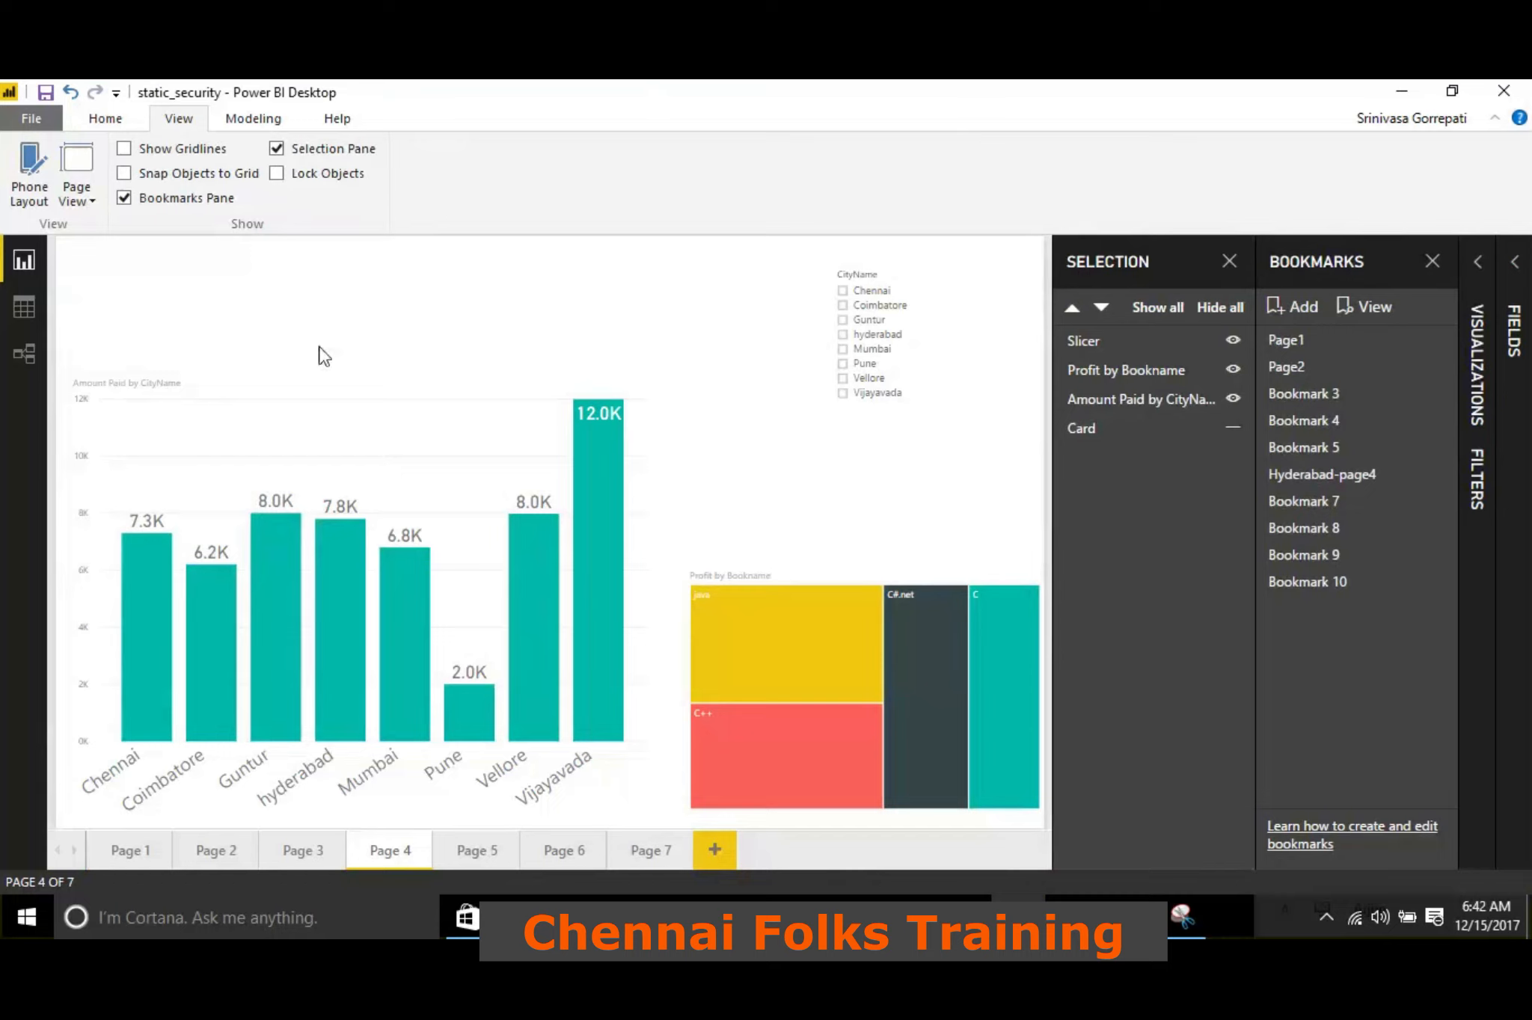
click(1233, 427)
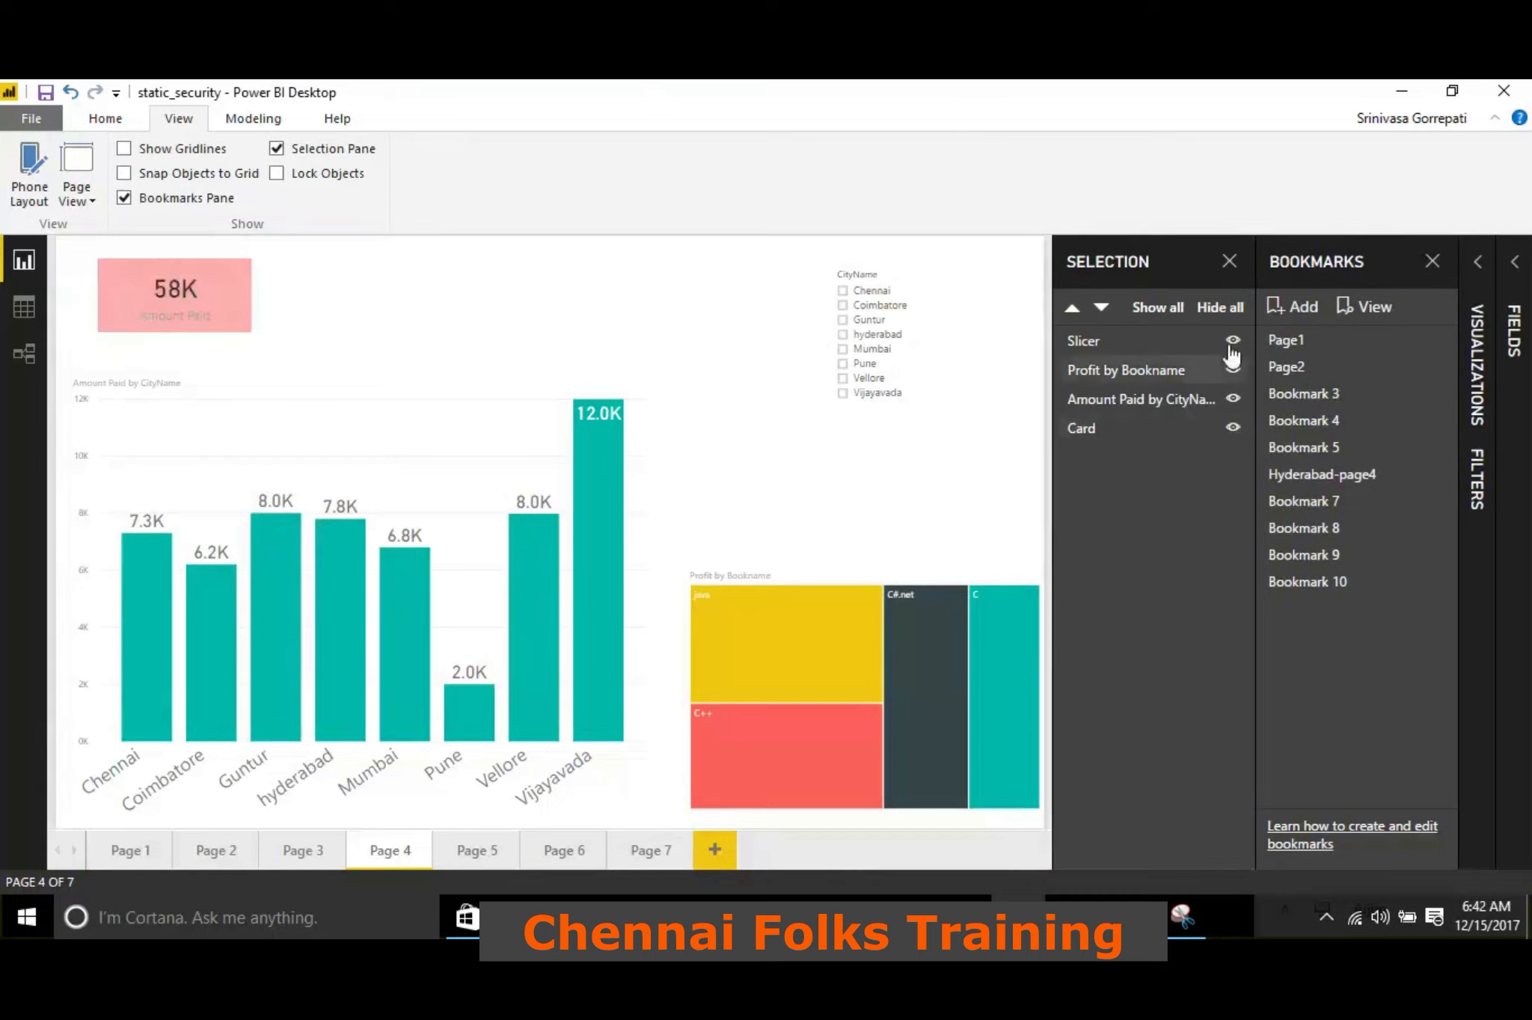
Hide and reshow all Page 4 visuals at once, and do the same individually with the column chart, treemap and slicer
click(1220, 309)
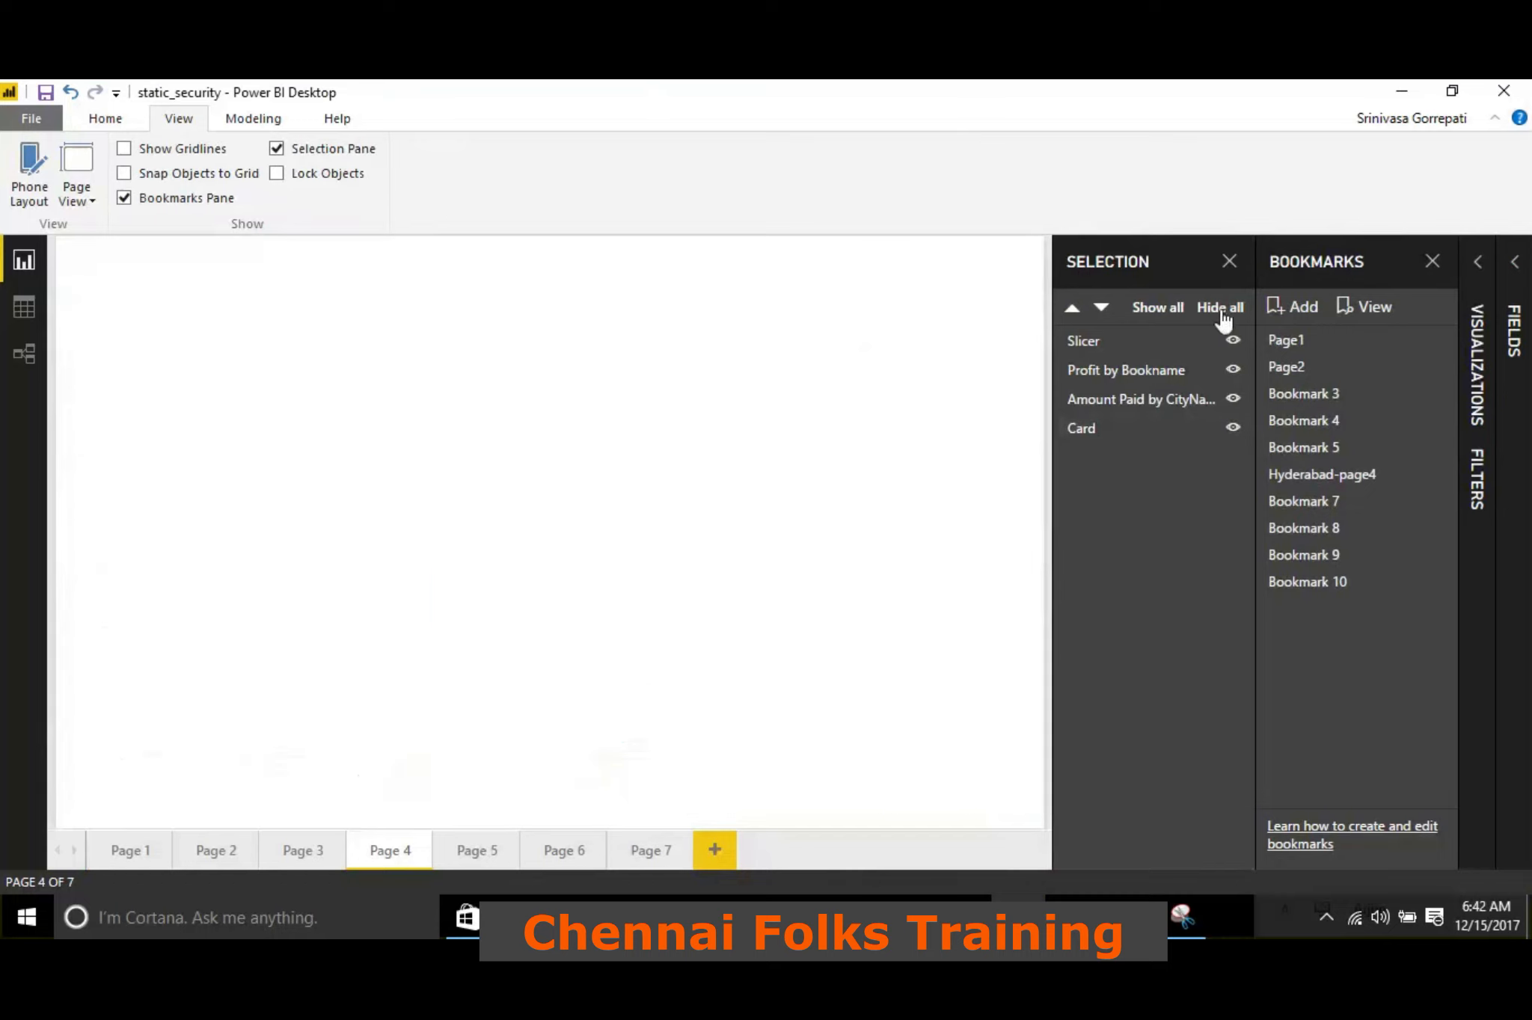
click(1176, 323)
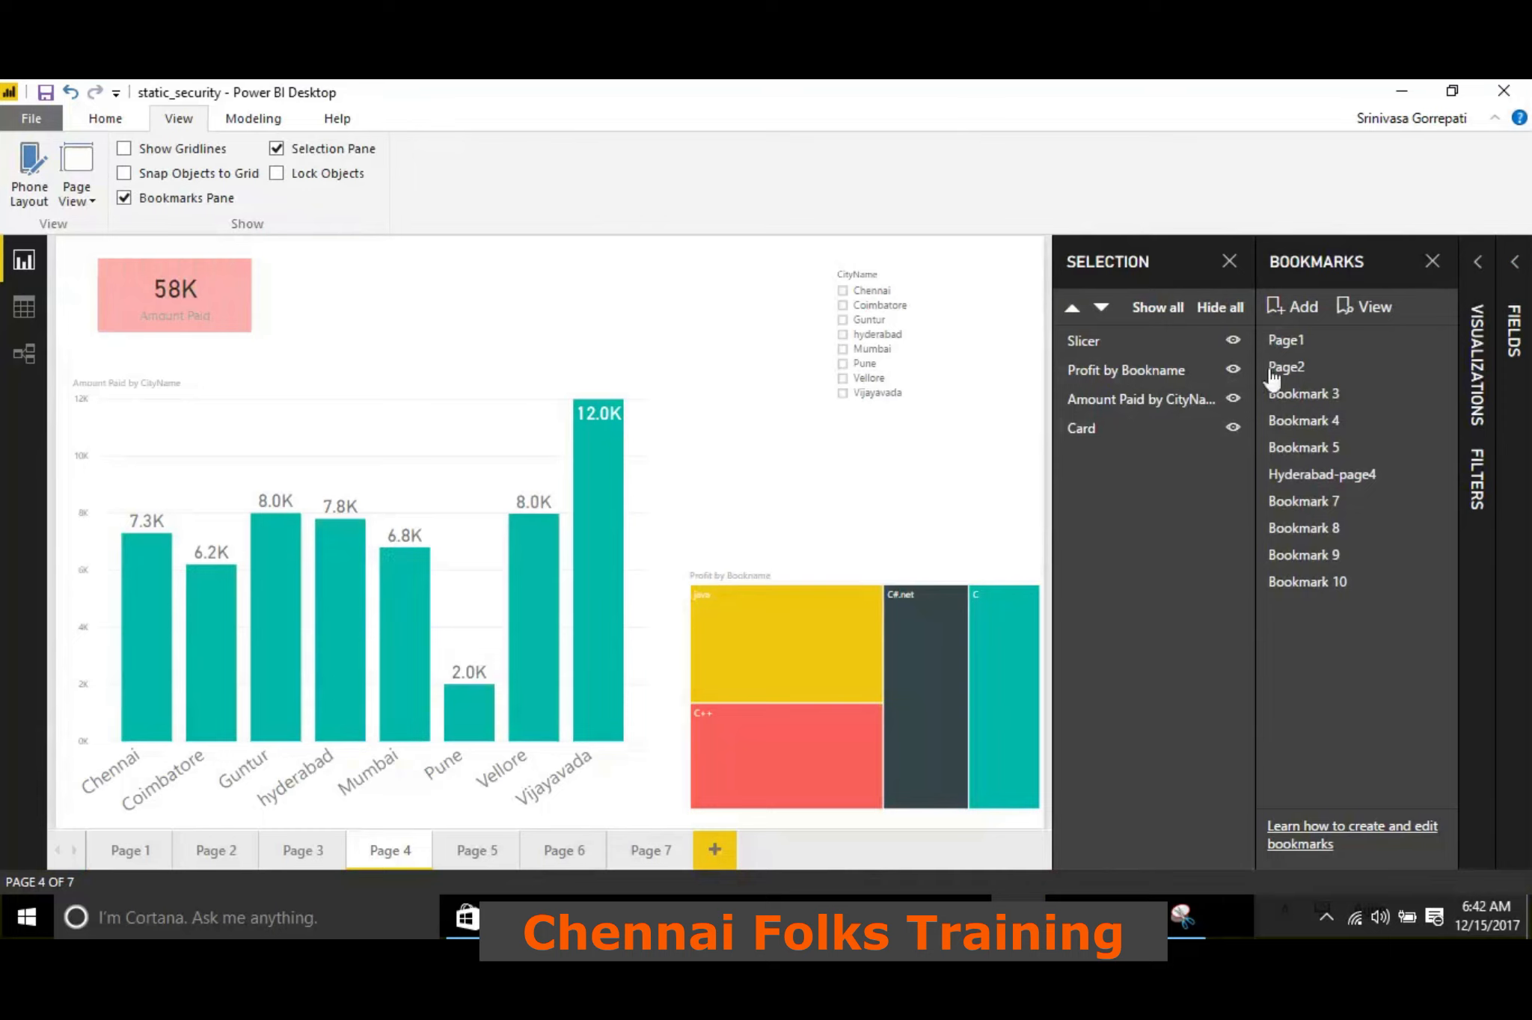
click(1232, 397)
click(1232, 368)
click(1233, 340)
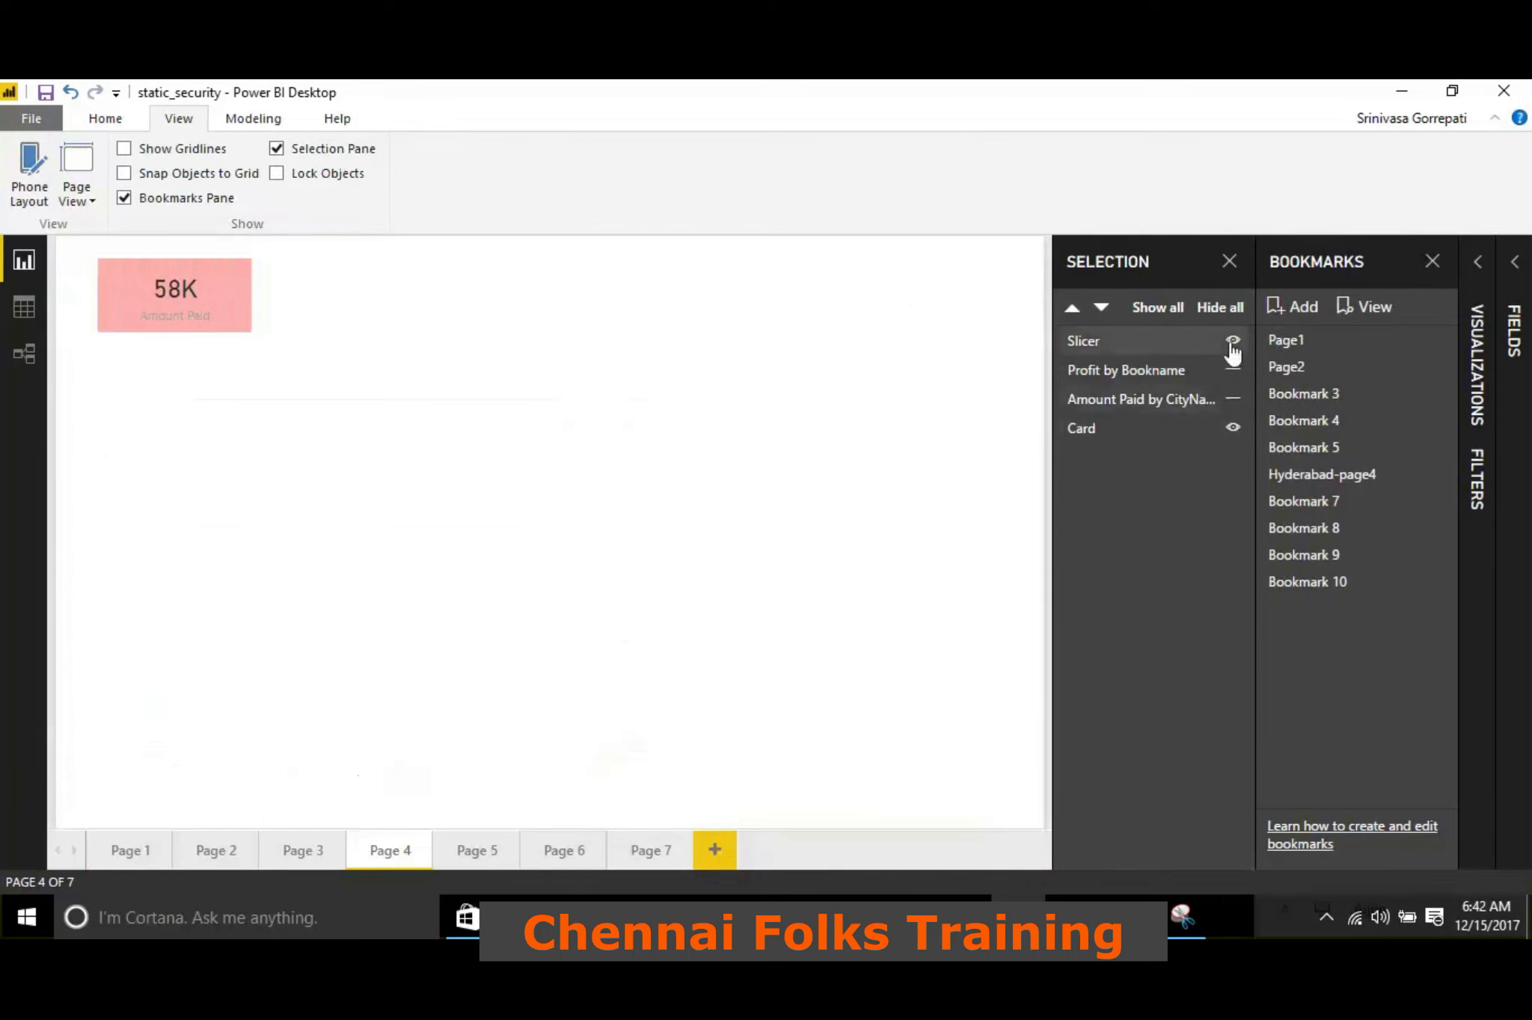
click(1232, 340)
click(1233, 397)
click(1232, 370)
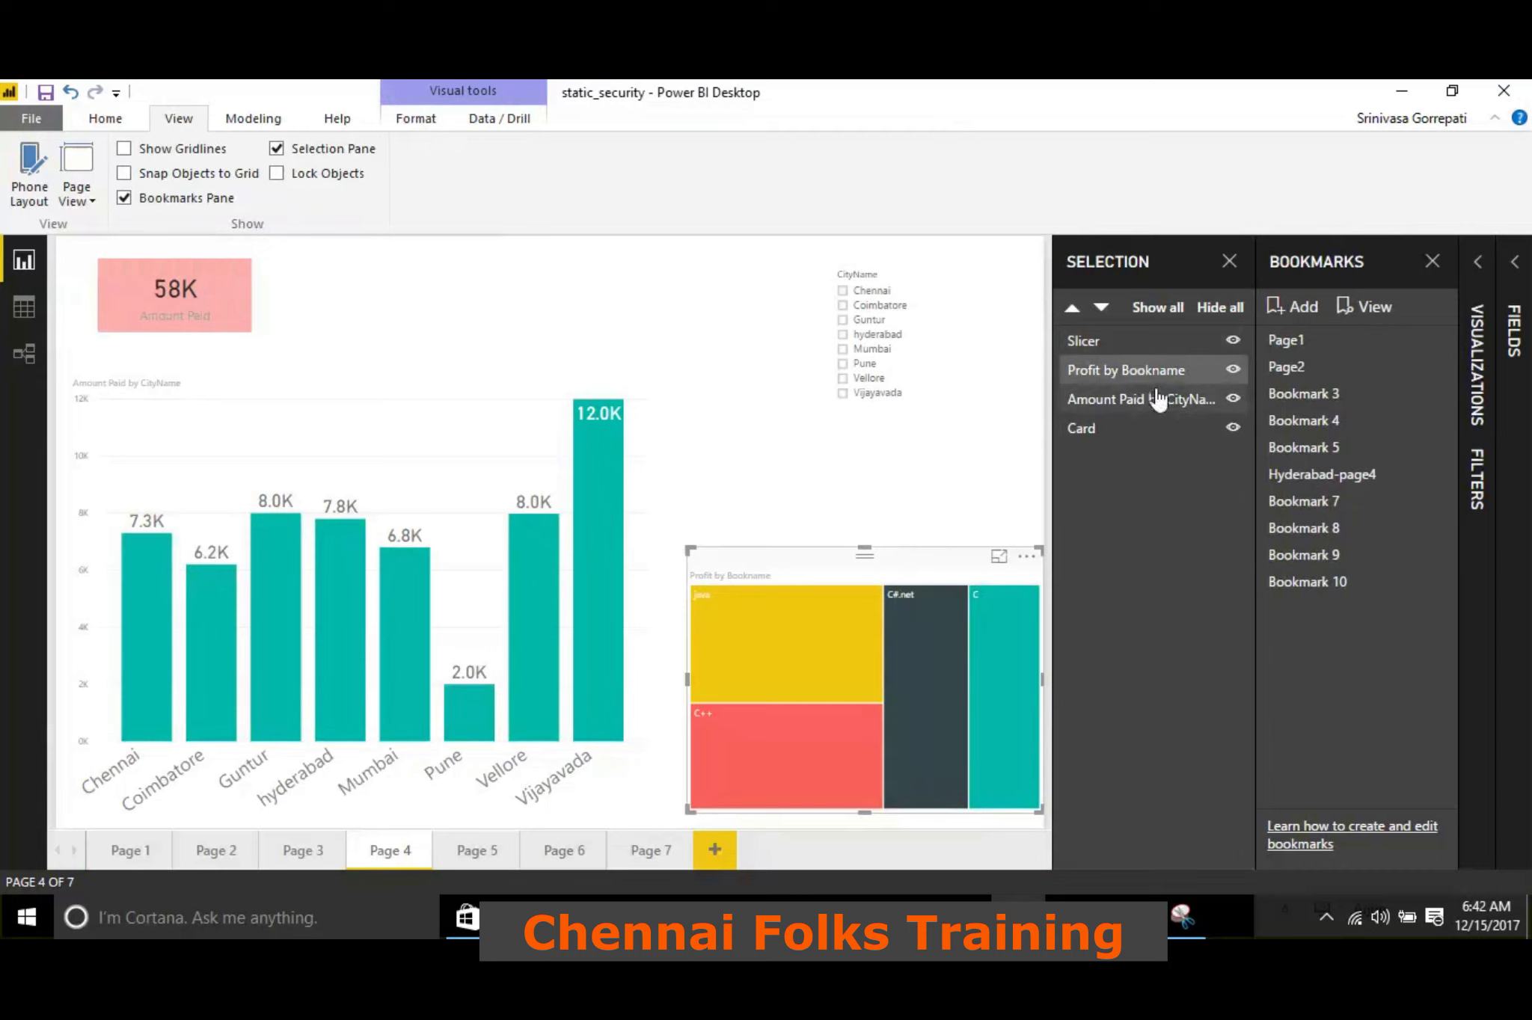
Lock the report objects in place and unlock them again
click(336, 295)
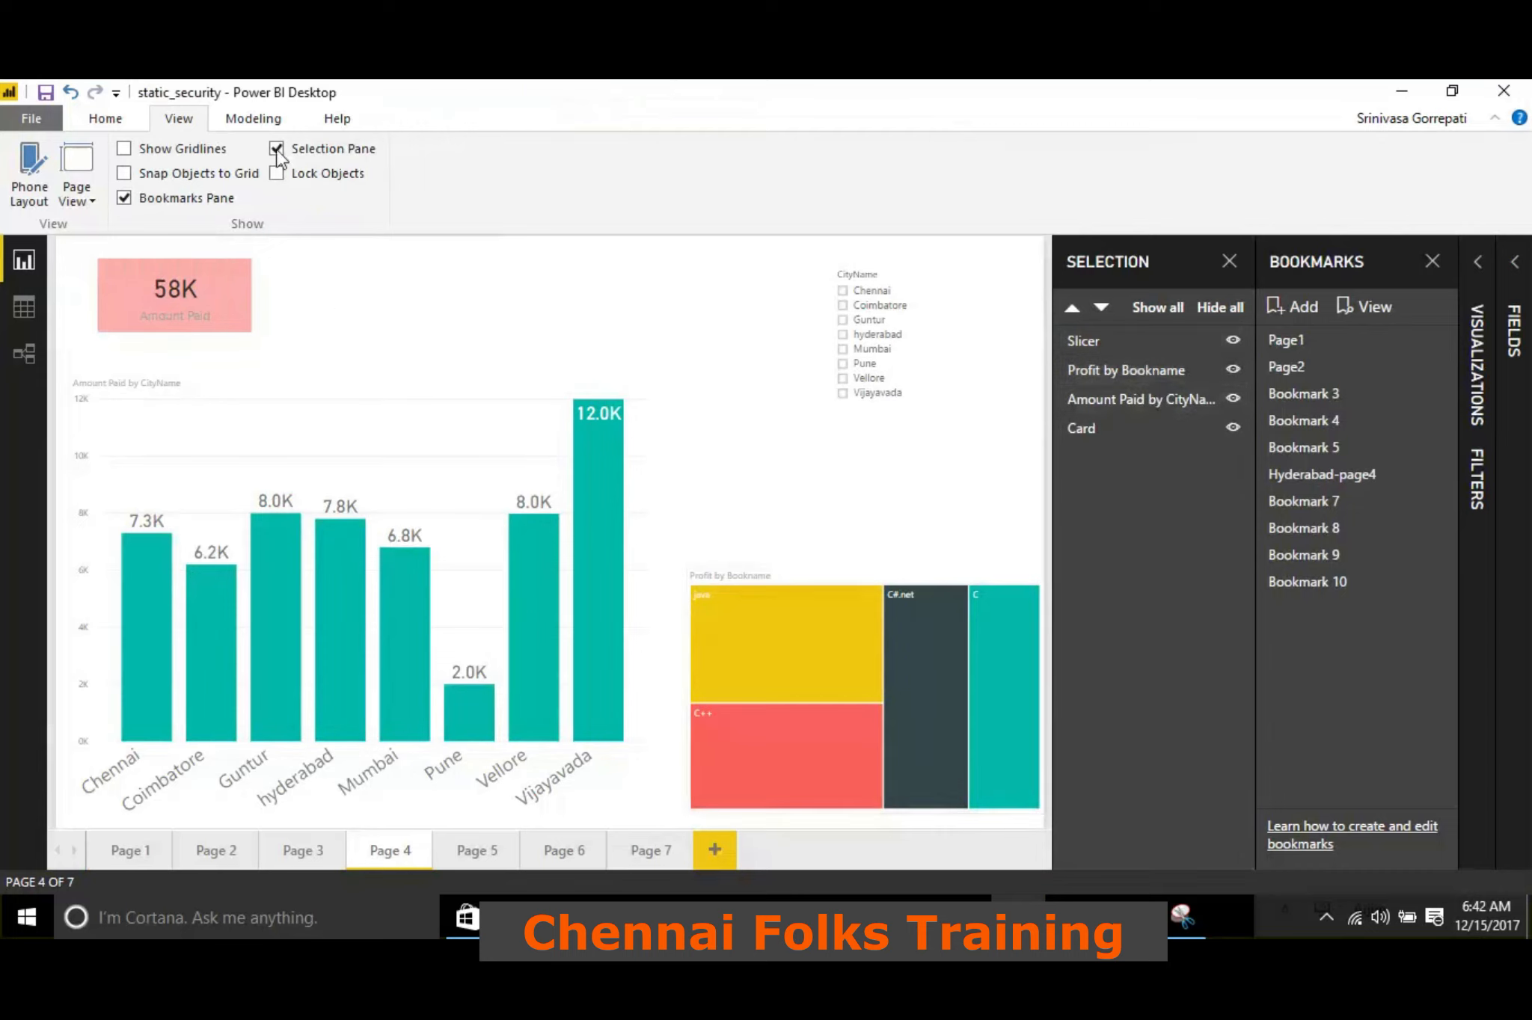
click(277, 173)
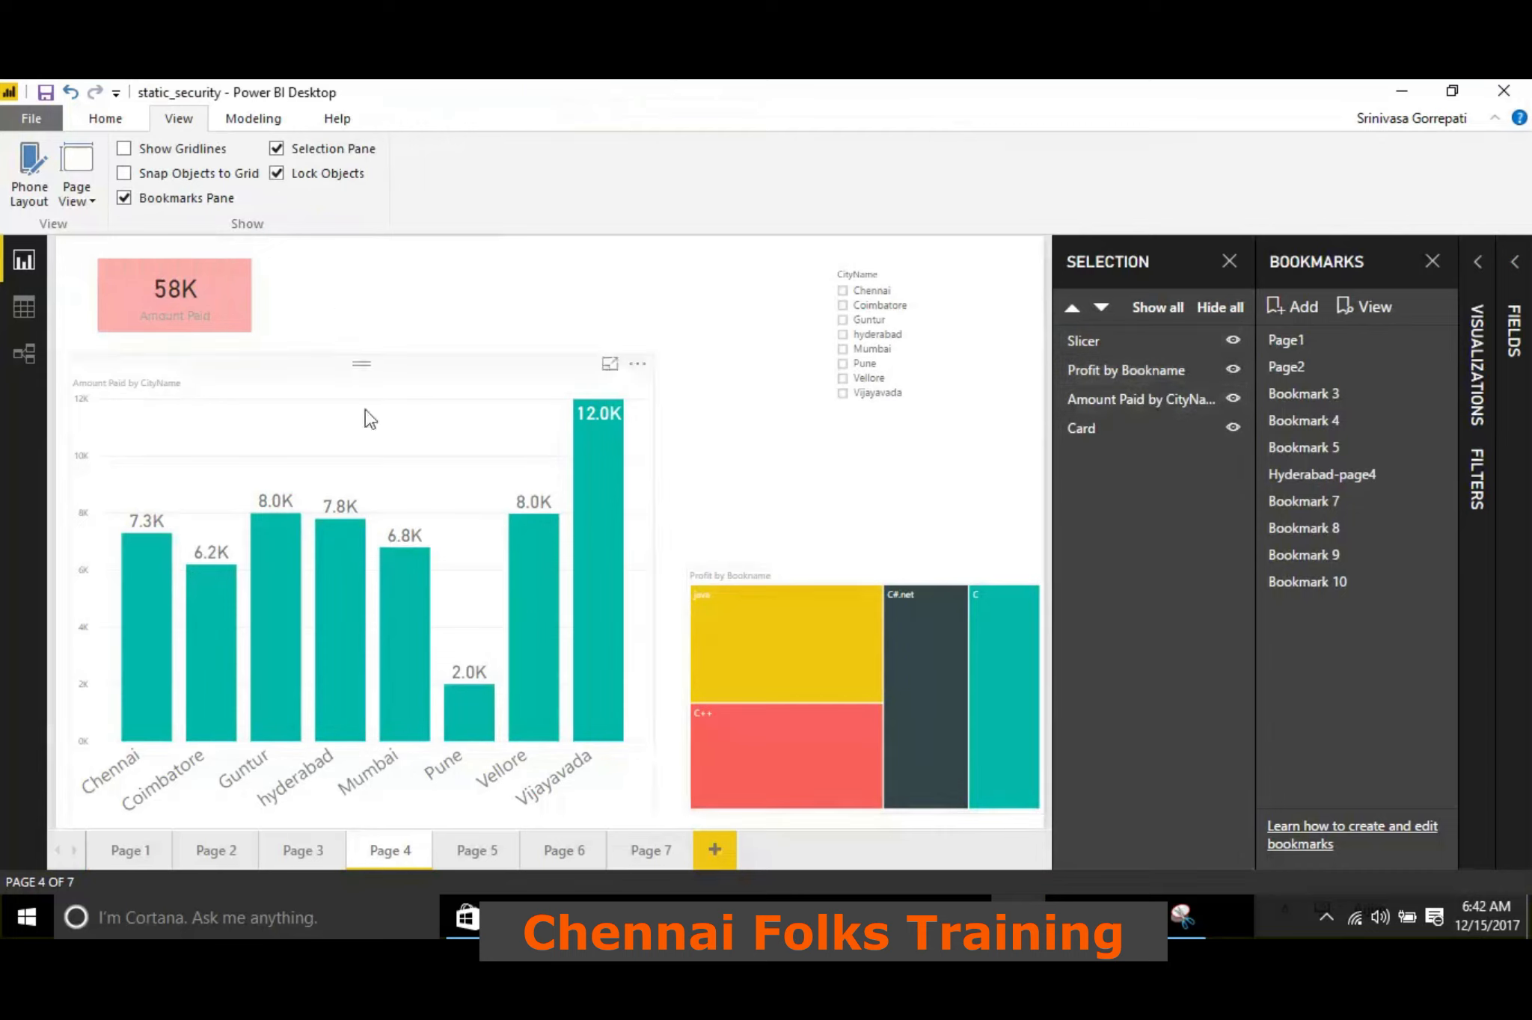
click(291, 178)
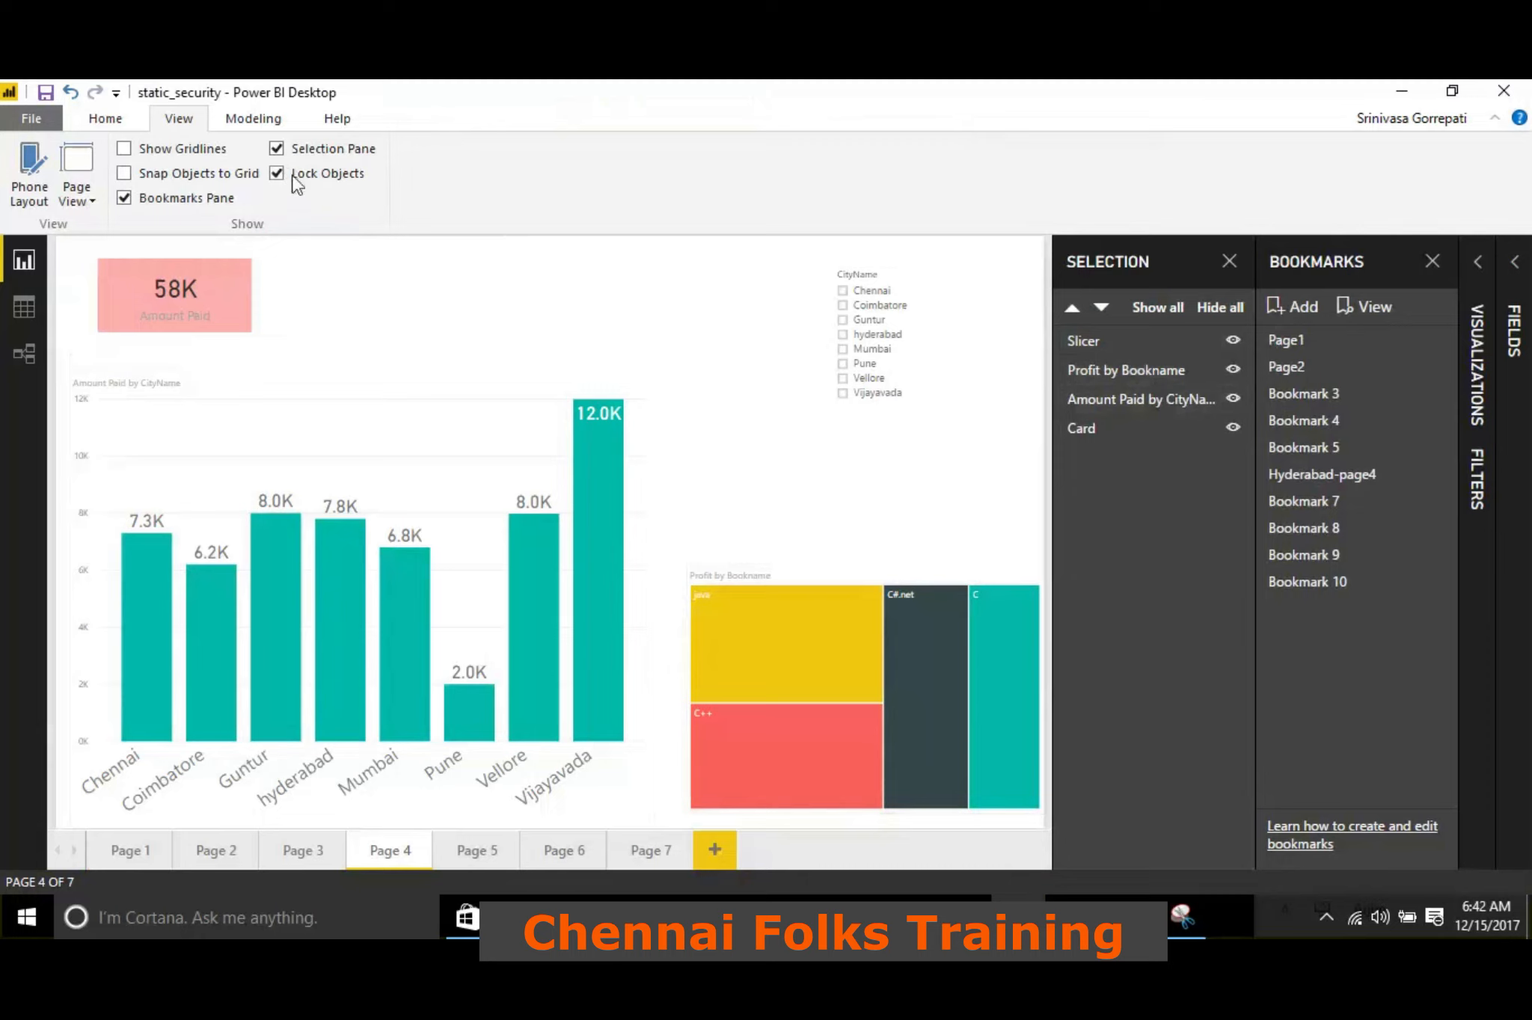
Narrow the Amount Paid by CityName chart from its right edge and lock the report objects against moving and resizing
click(452, 422)
mouse_move(655, 593)
mouse_down()
mouse_move(411, 612)
mouse_move(700, 609)
mouse_move(649, 602)
mouse_up()
click(649, 603)
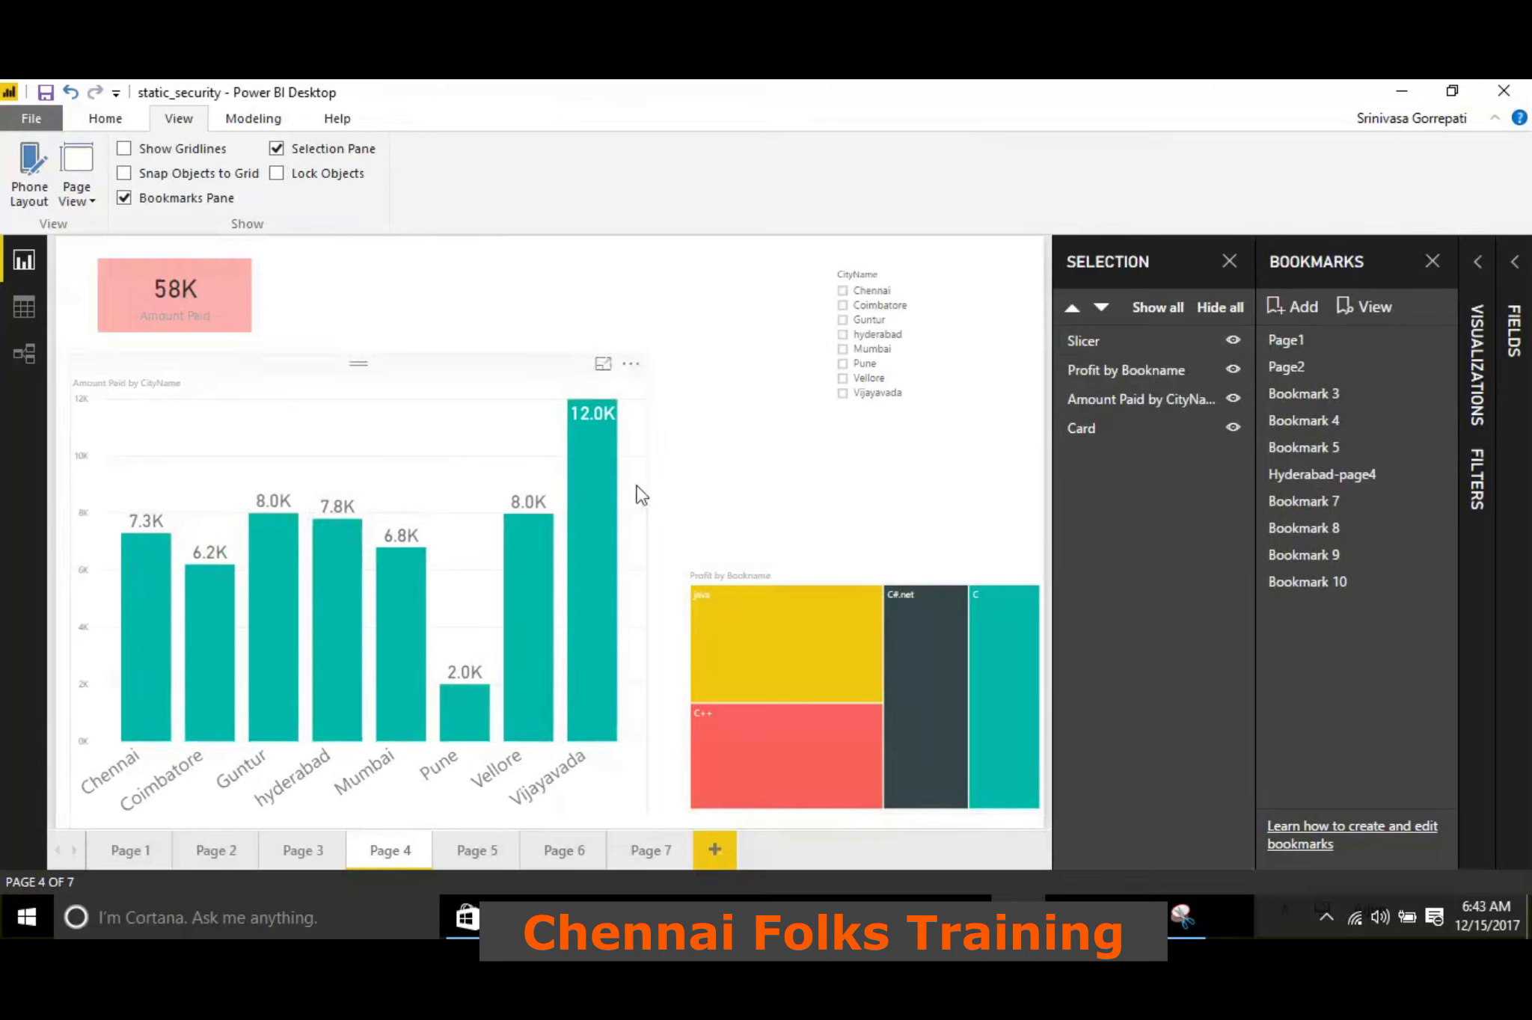
click(544, 395)
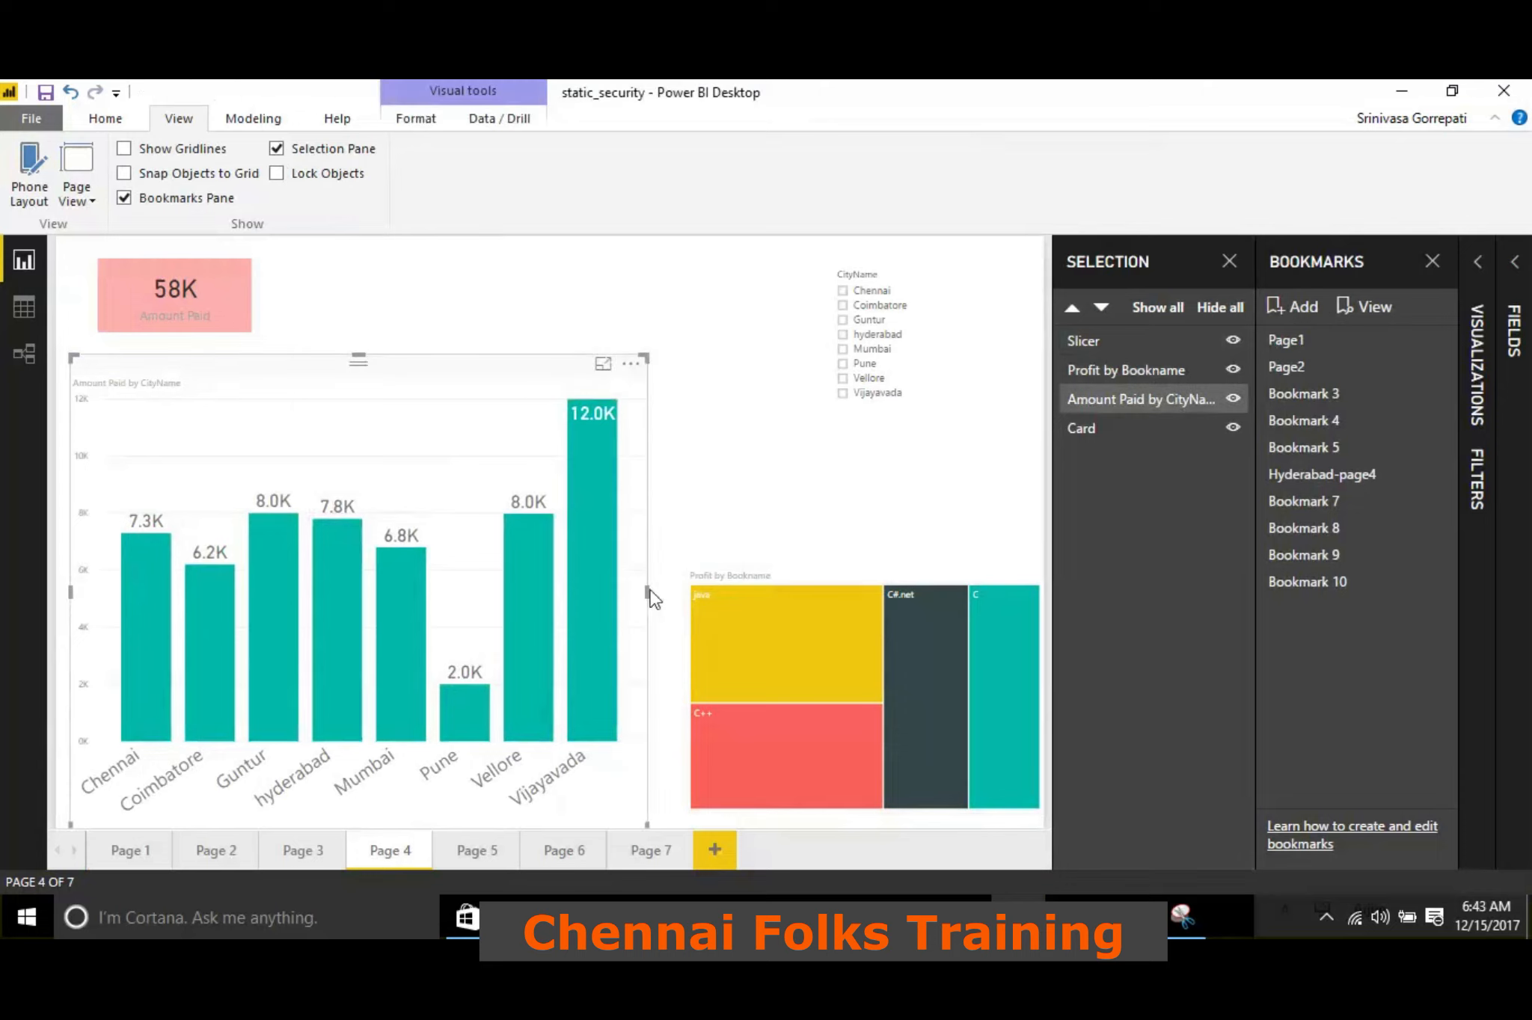
click(649, 591)
click(525, 365)
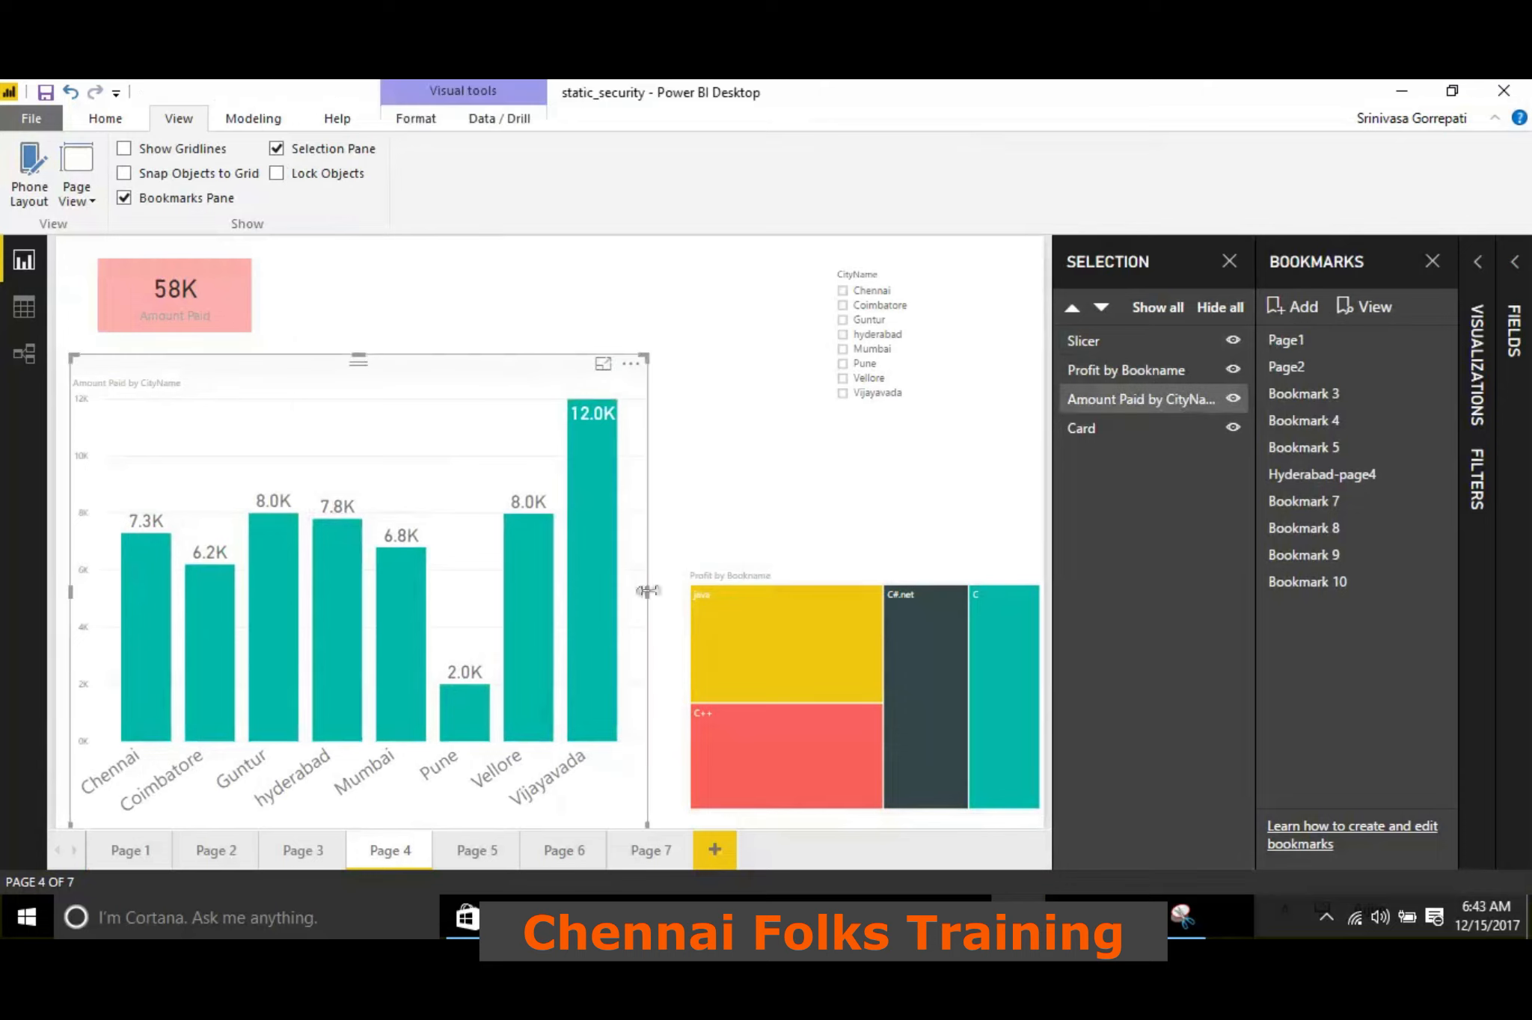
drag(647, 589, 574, 598)
click(315, 174)
click(444, 400)
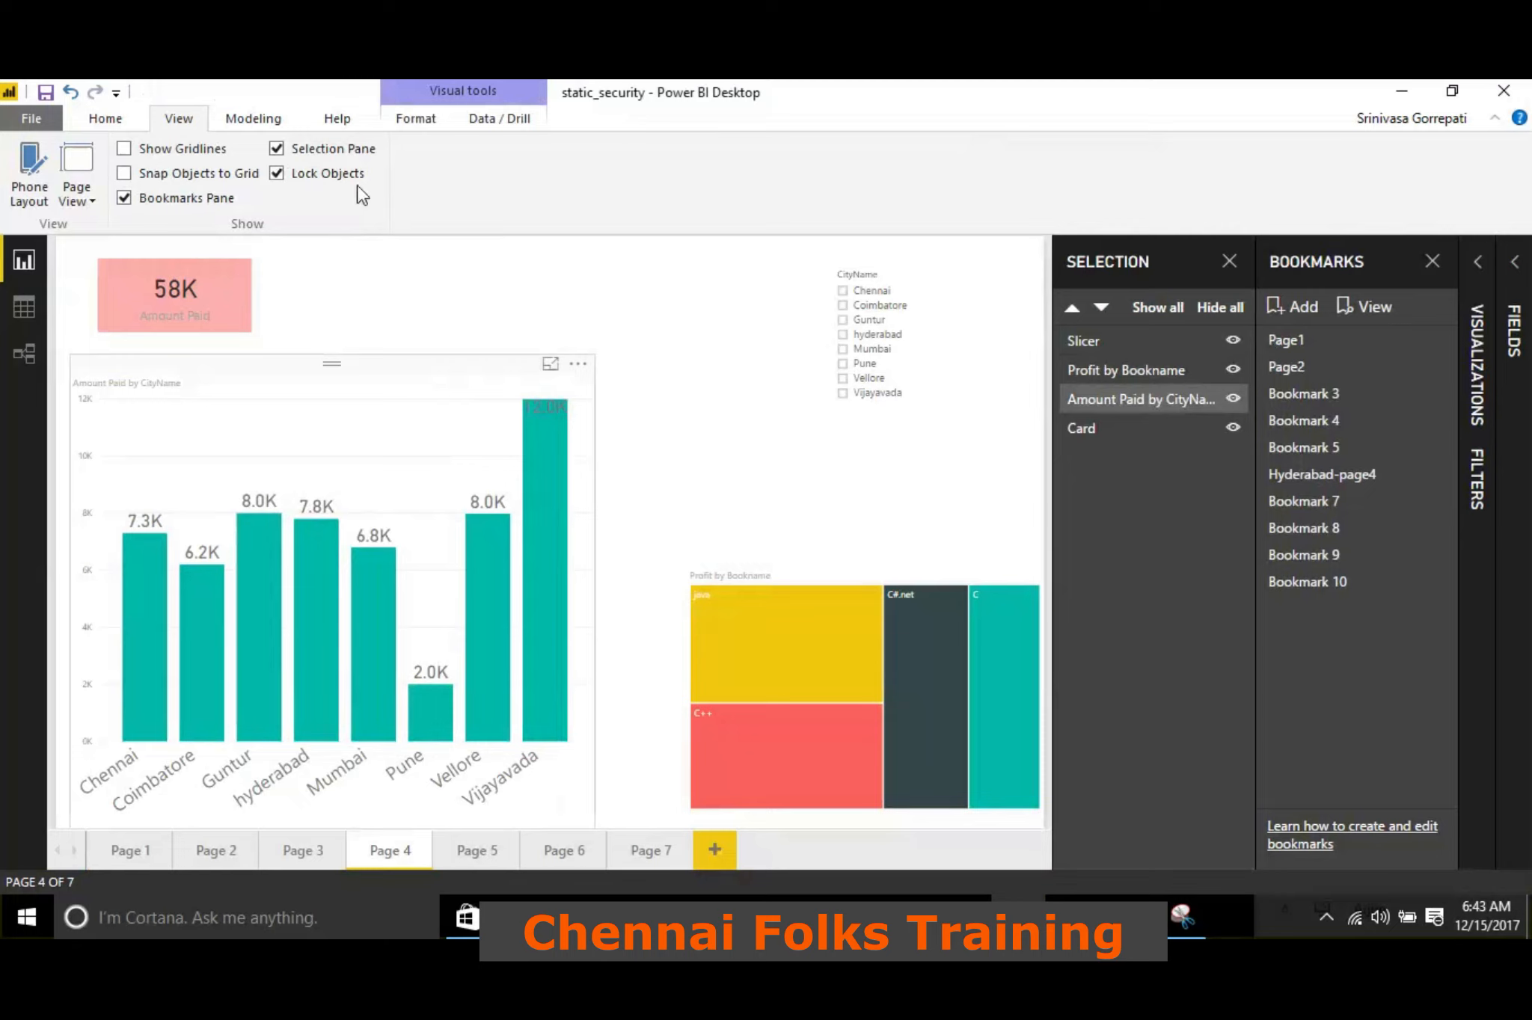
Check whether the Card and the Amount Paid by CityName chart can be moved or resized with Lock Objects on
click(217, 265)
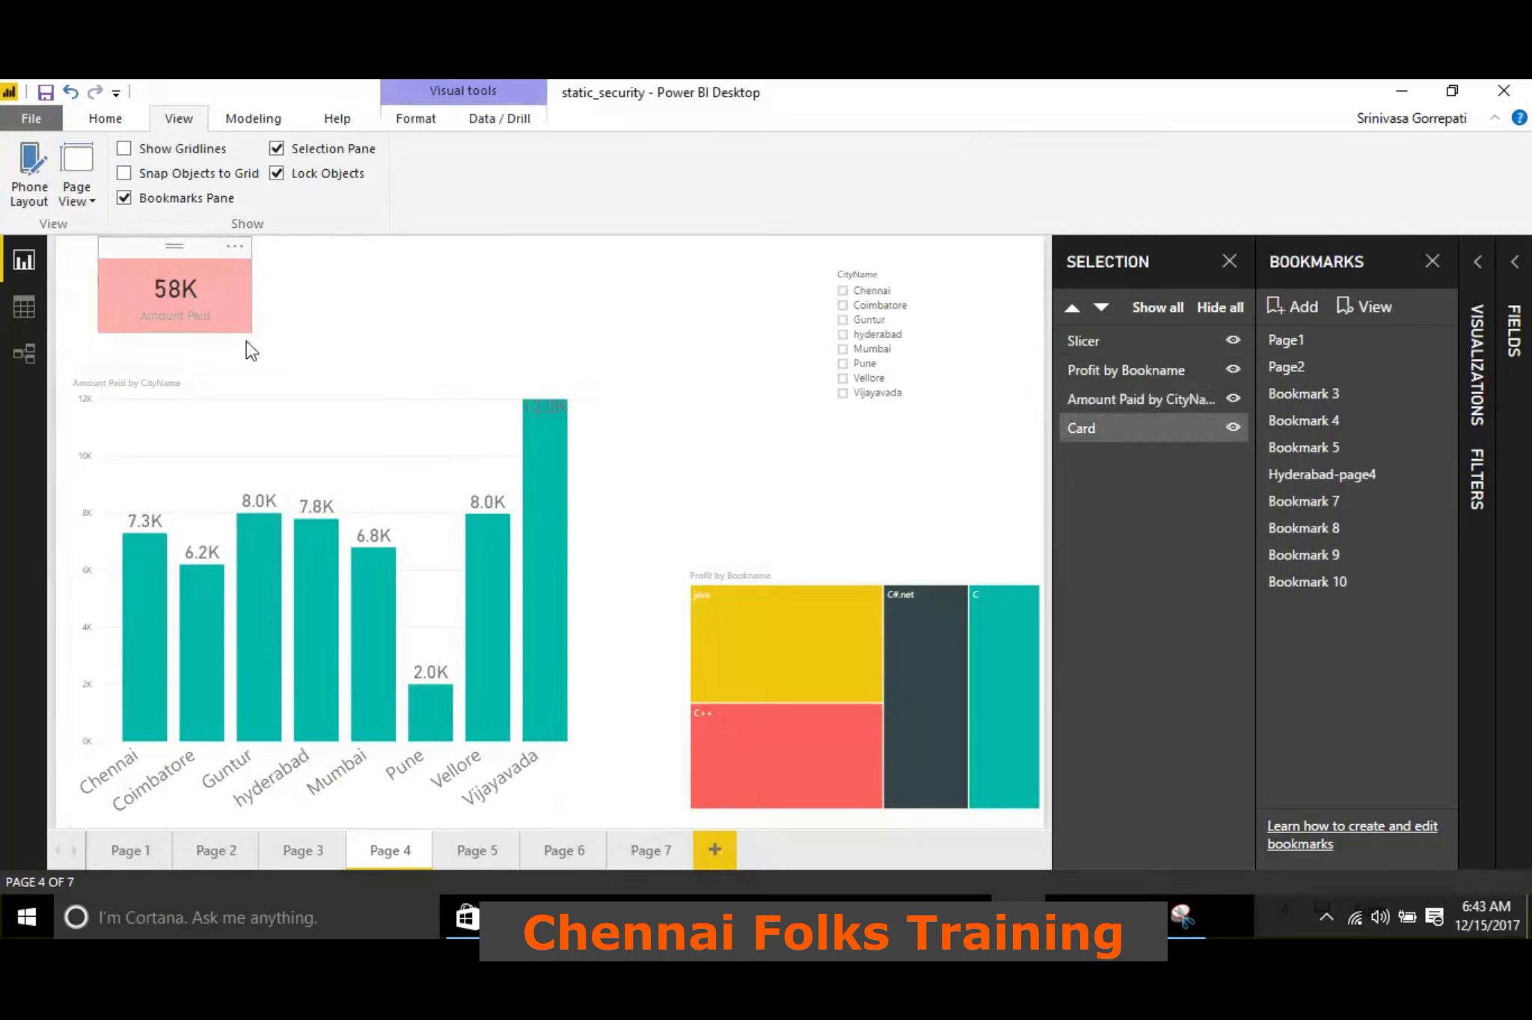
click(449, 420)
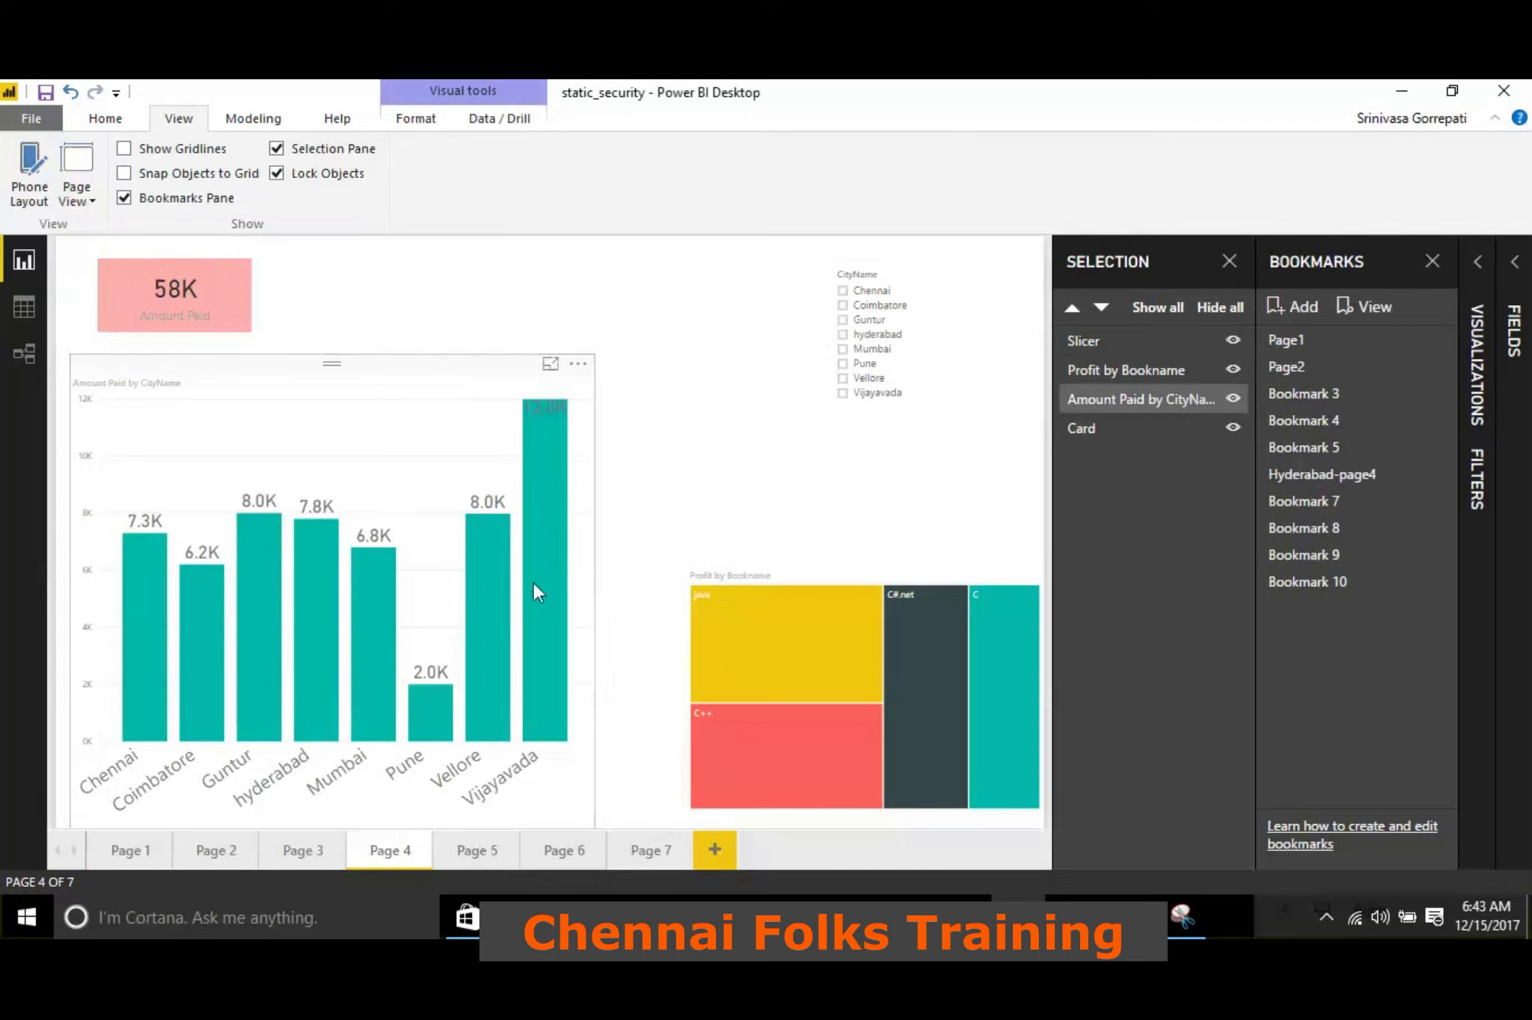
click(381, 351)
click(410, 387)
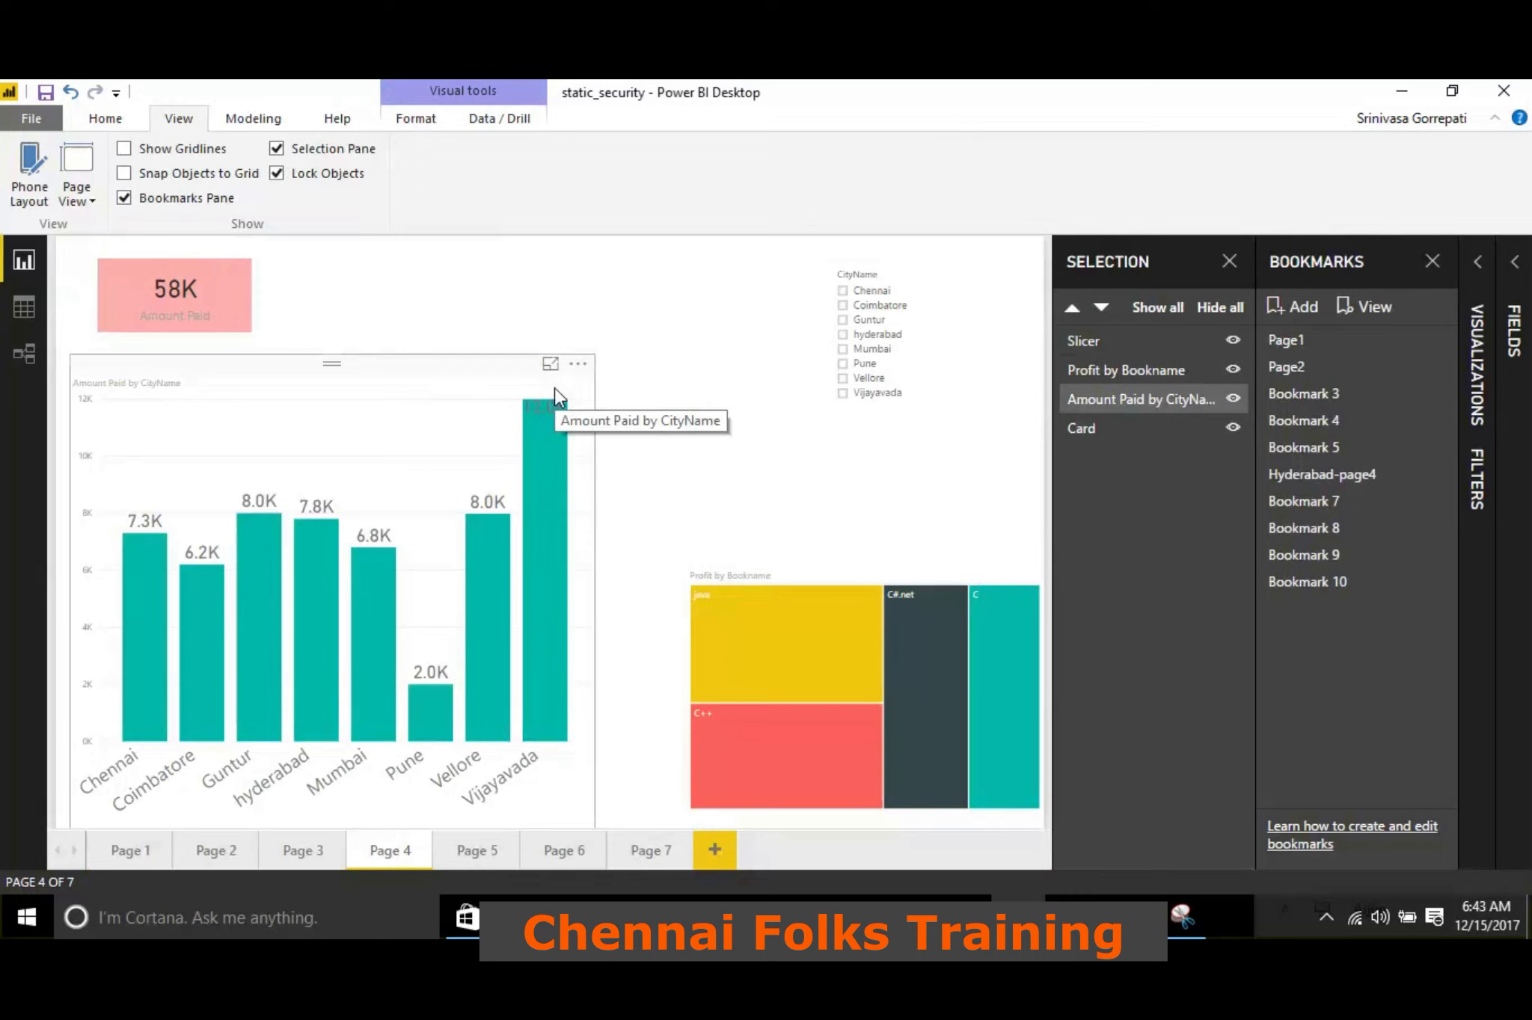
click(345, 288)
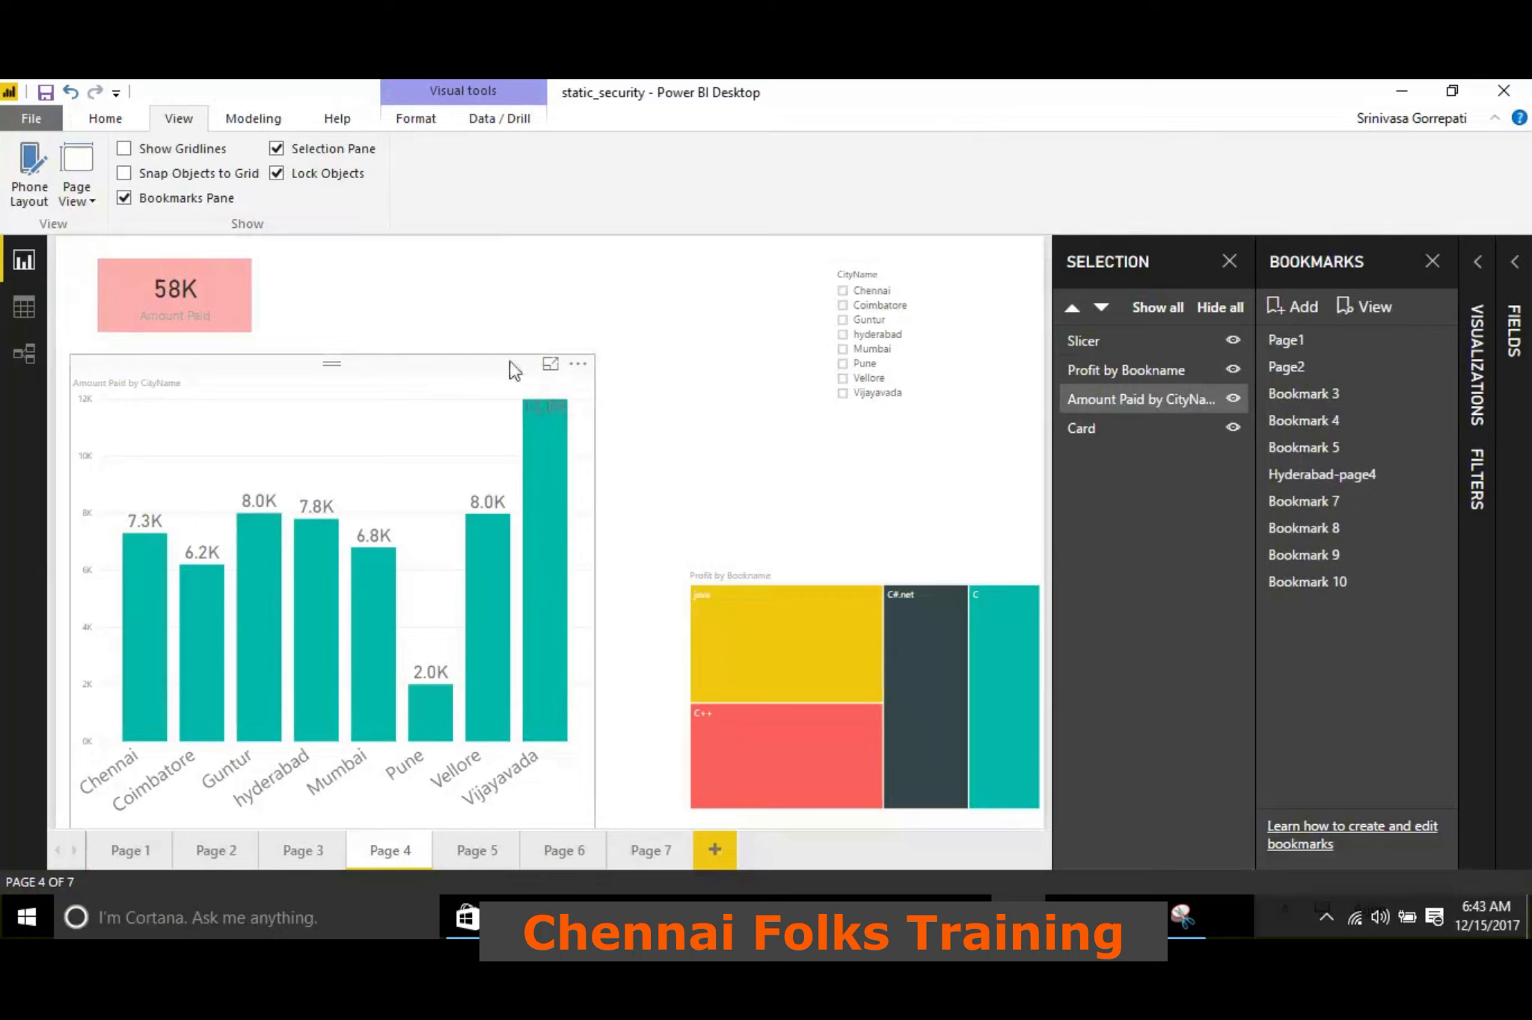
click(282, 374)
Unlock the report objects and show gridlines on the Page 4 canvas
click(277, 172)
click(277, 172)
click(277, 174)
click(162, 148)
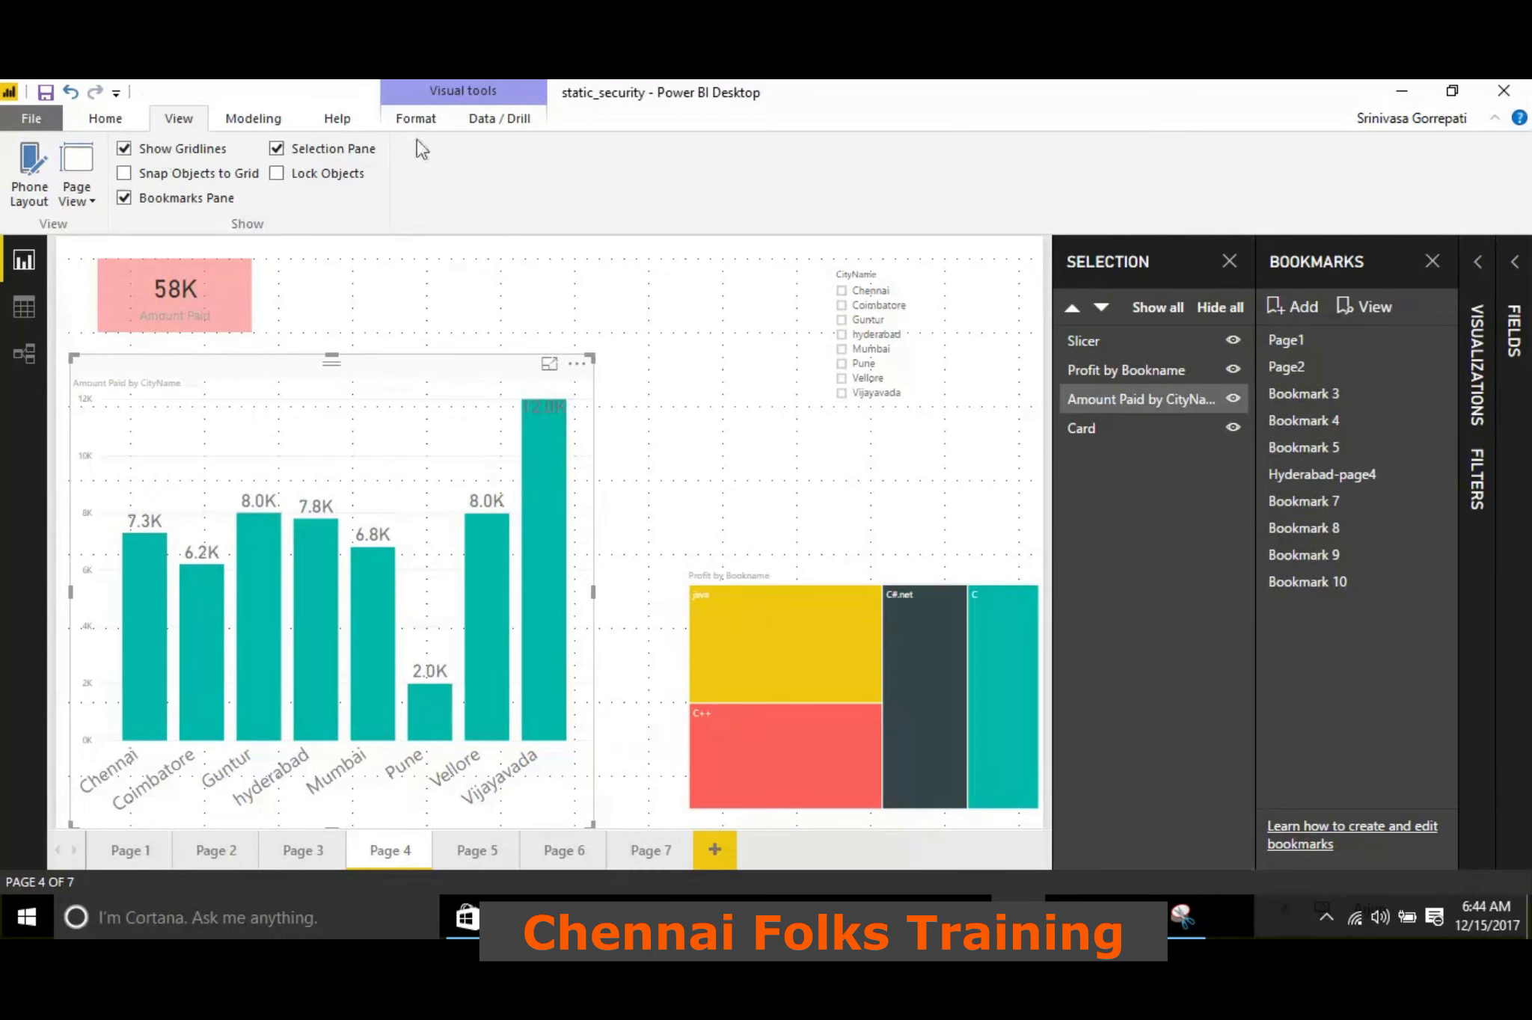
Shrink the Amount Paid by CityName chart slightly in width and height from its lower-right corner
click(407, 119)
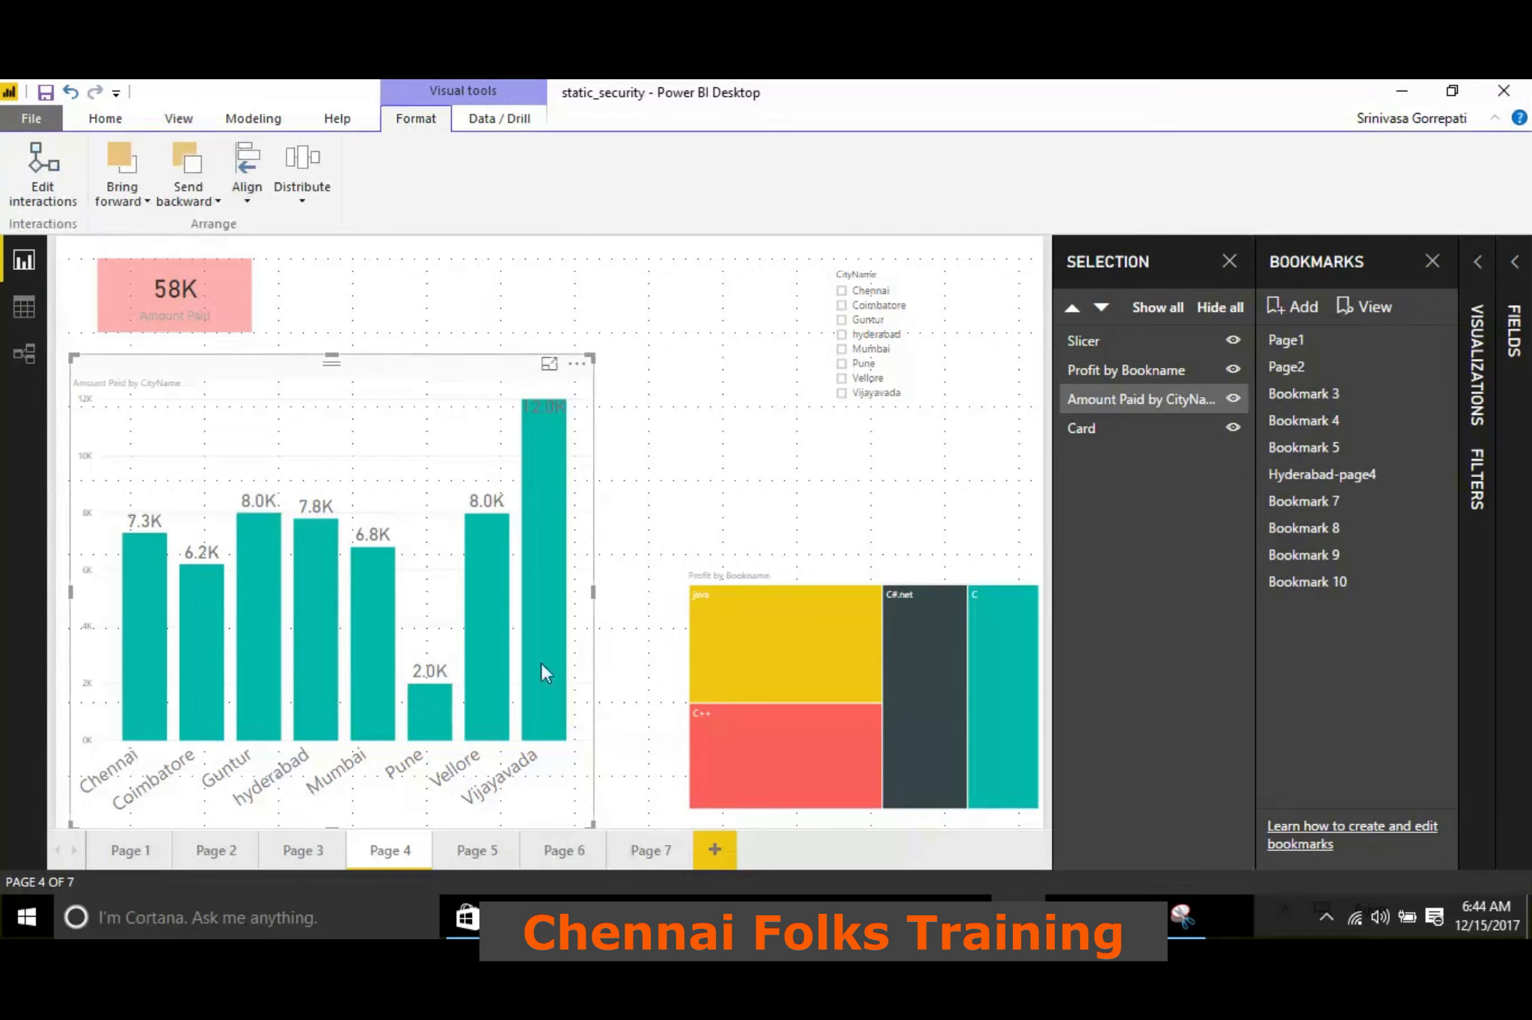
drag(593, 825, 572, 776)
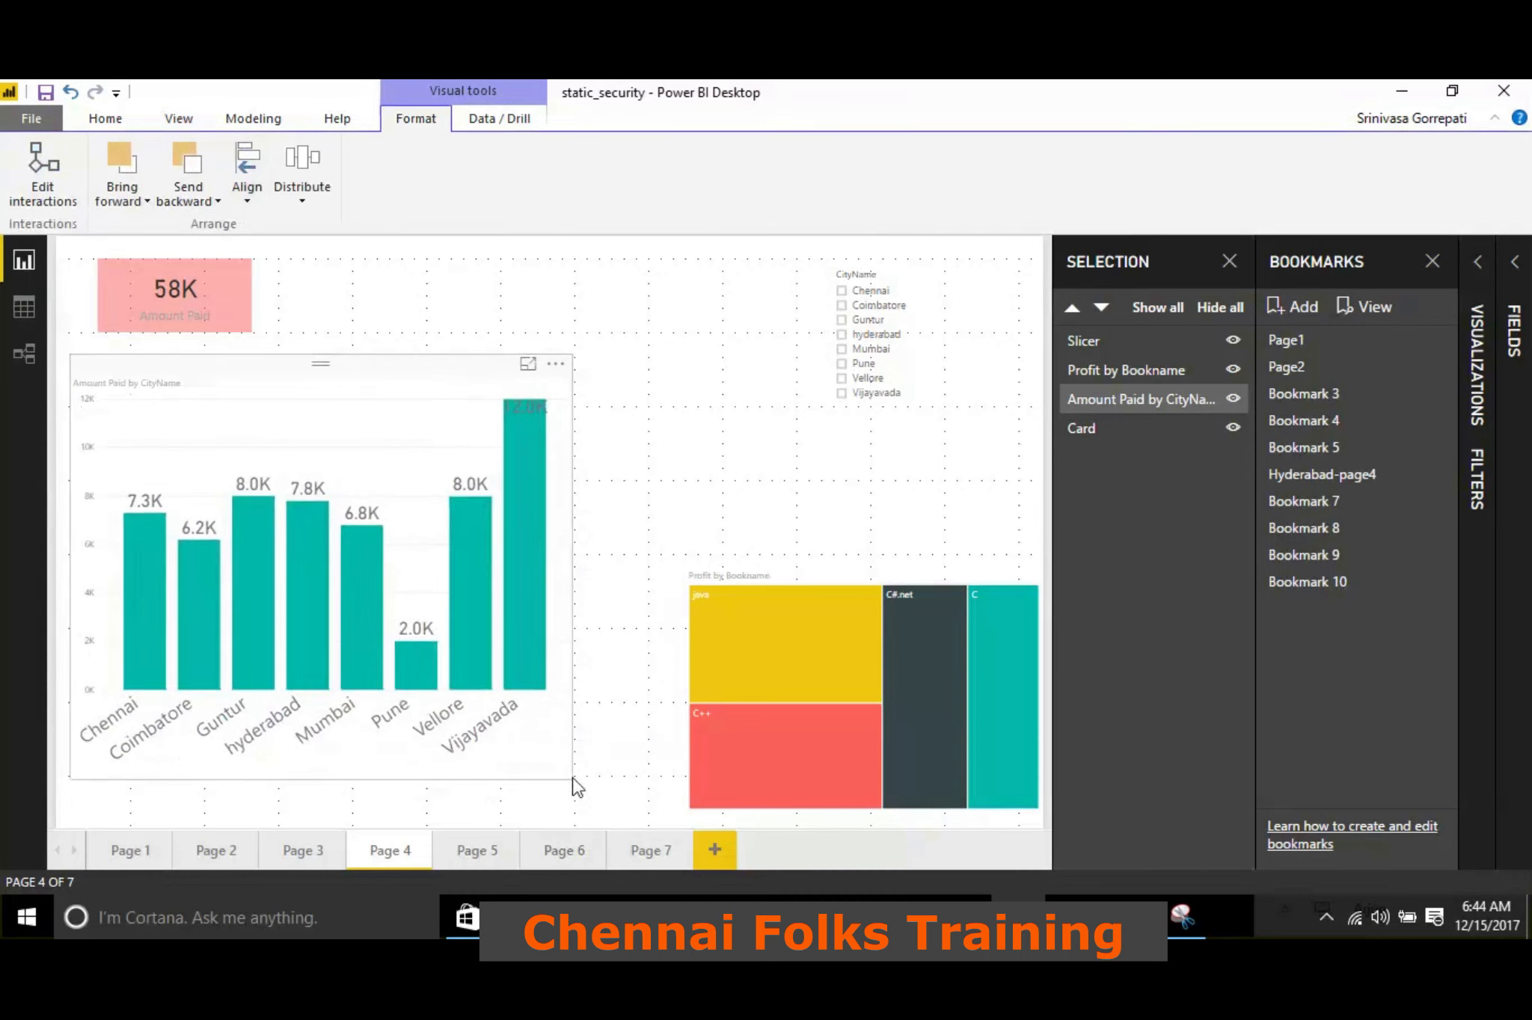
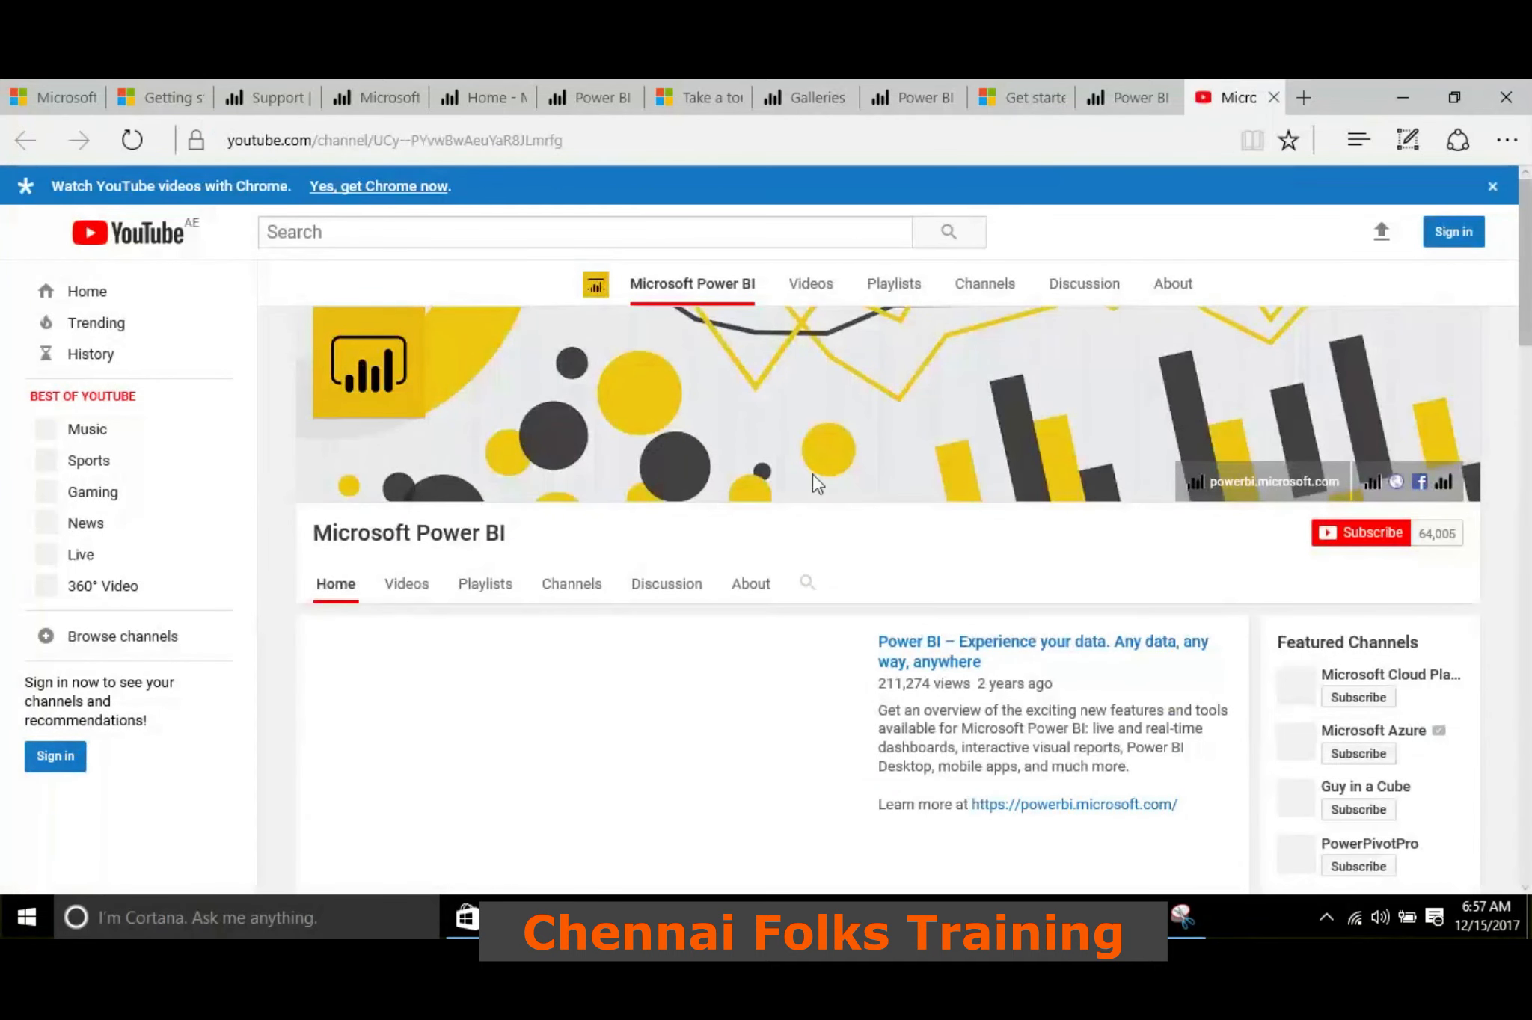
Skim the Microsoft Power BI YouTube channel page, close it, and return to Power BI Desktop
scroll(785, 613, down, 7)
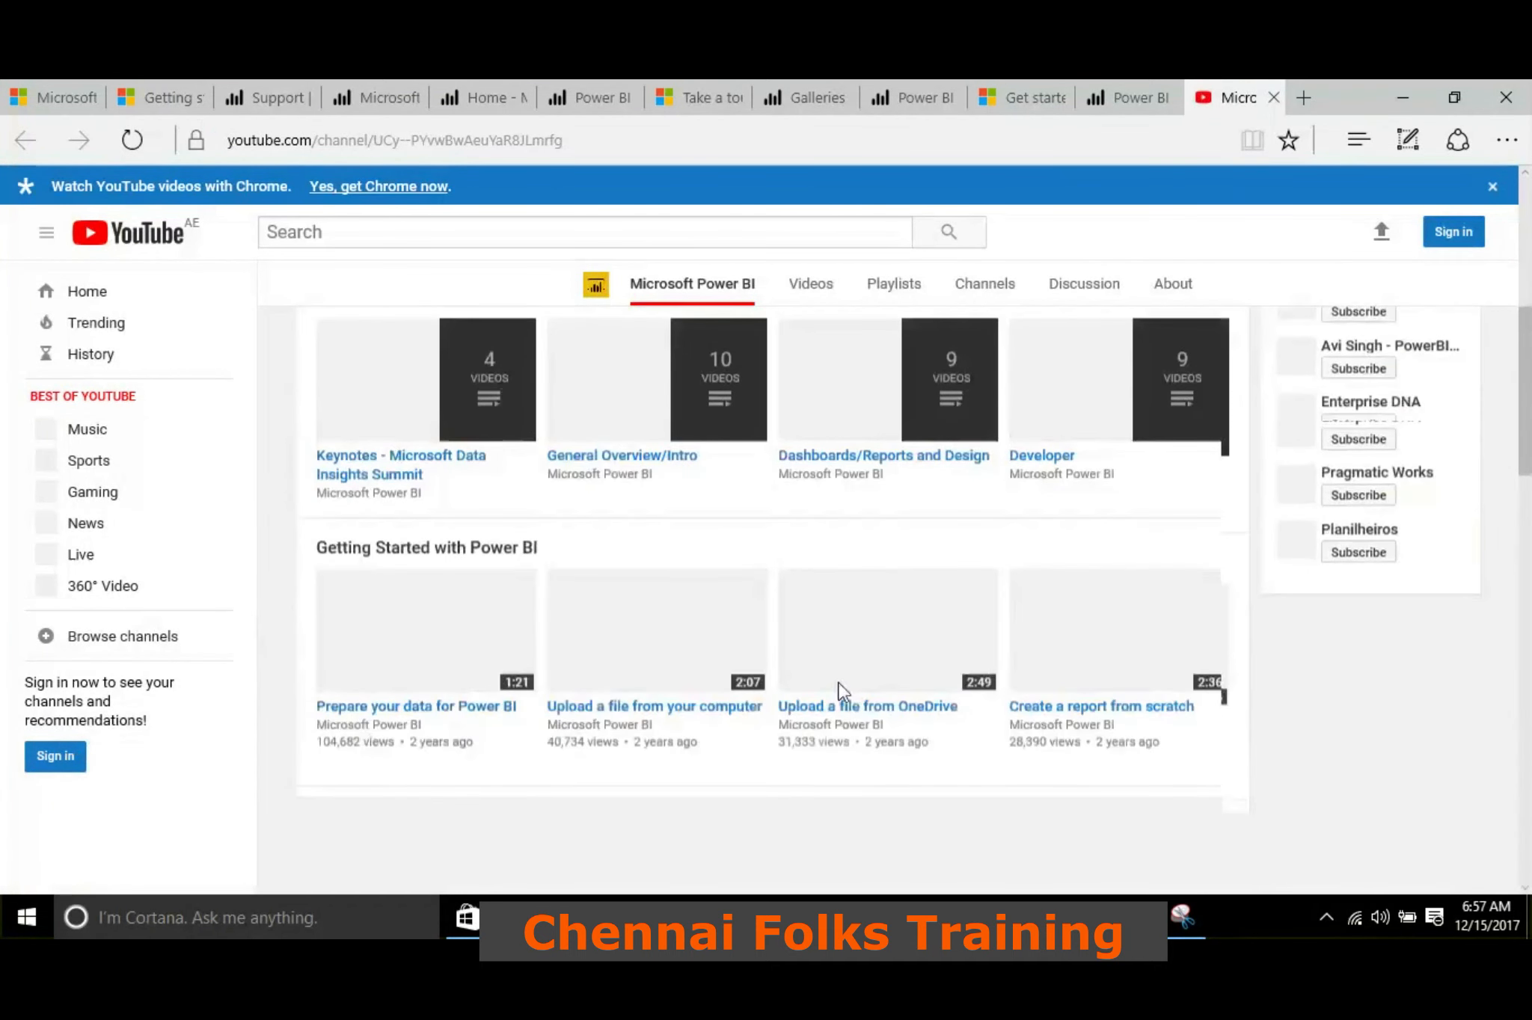
scroll(843, 689, up, 7)
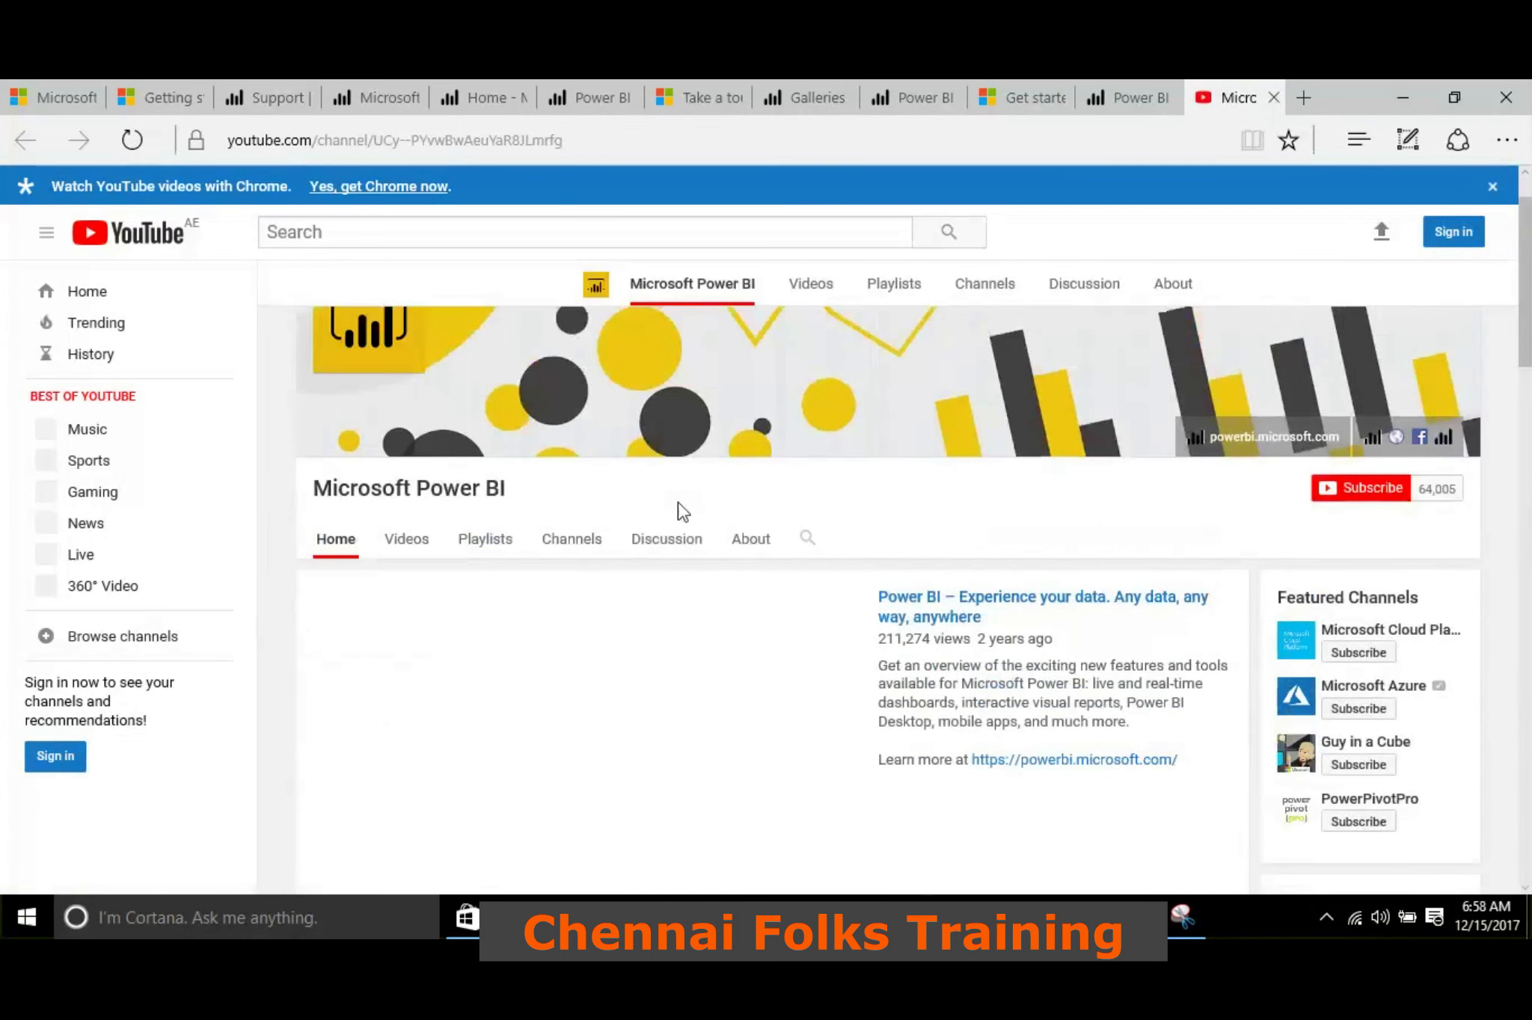
click(1274, 98)
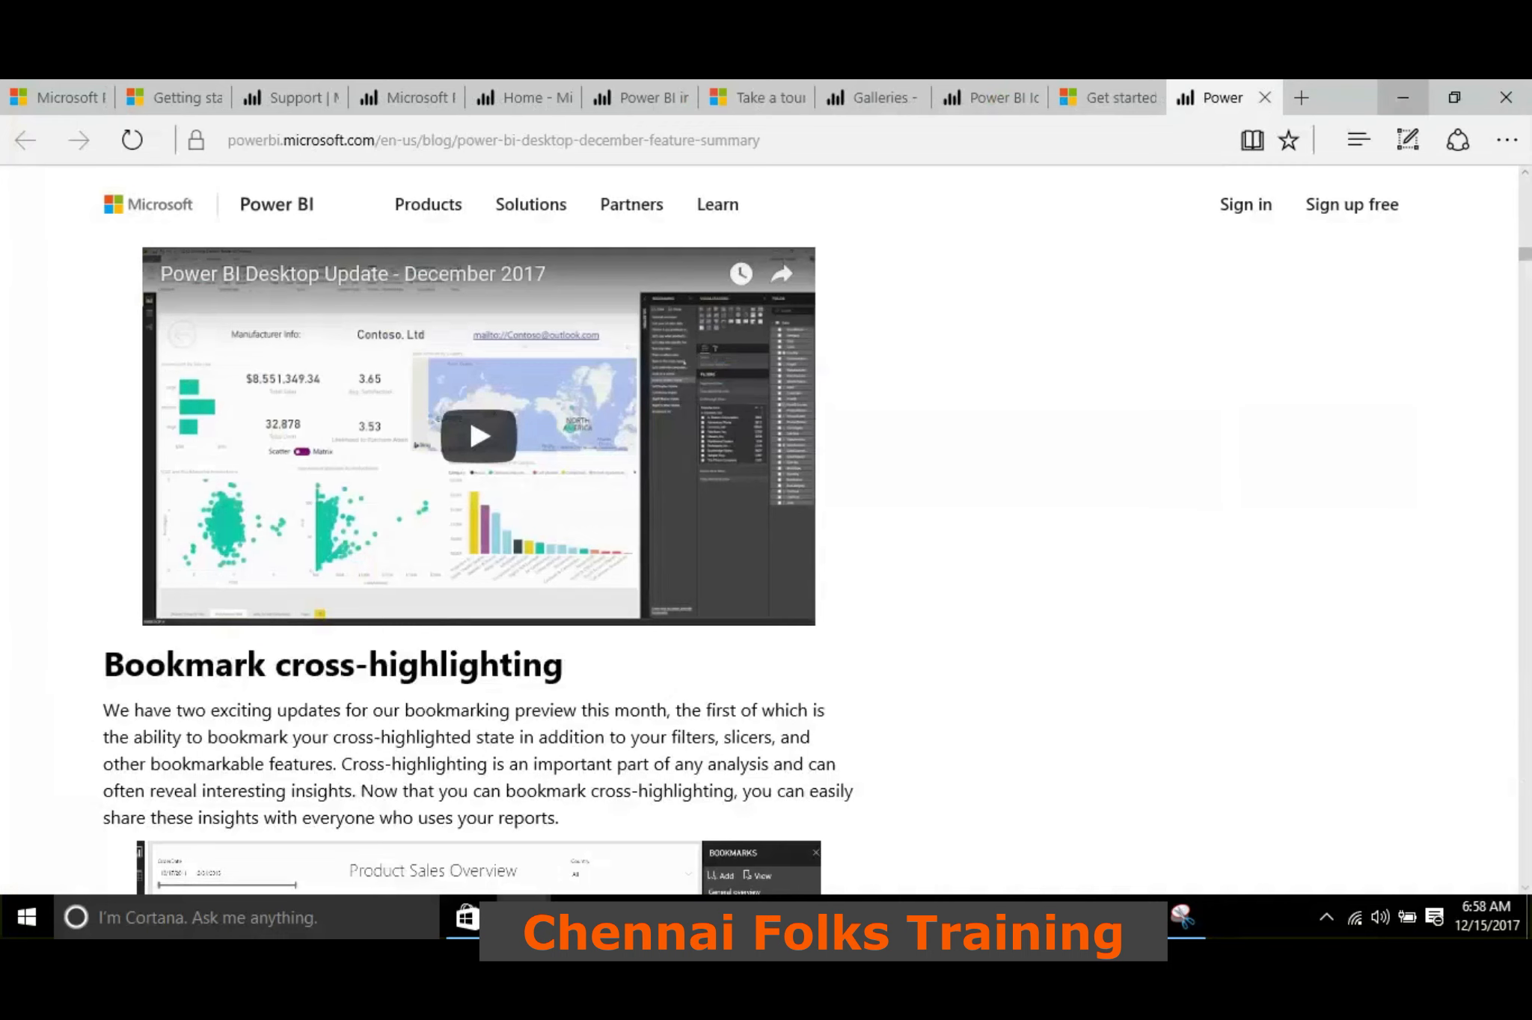
click(1402, 98)
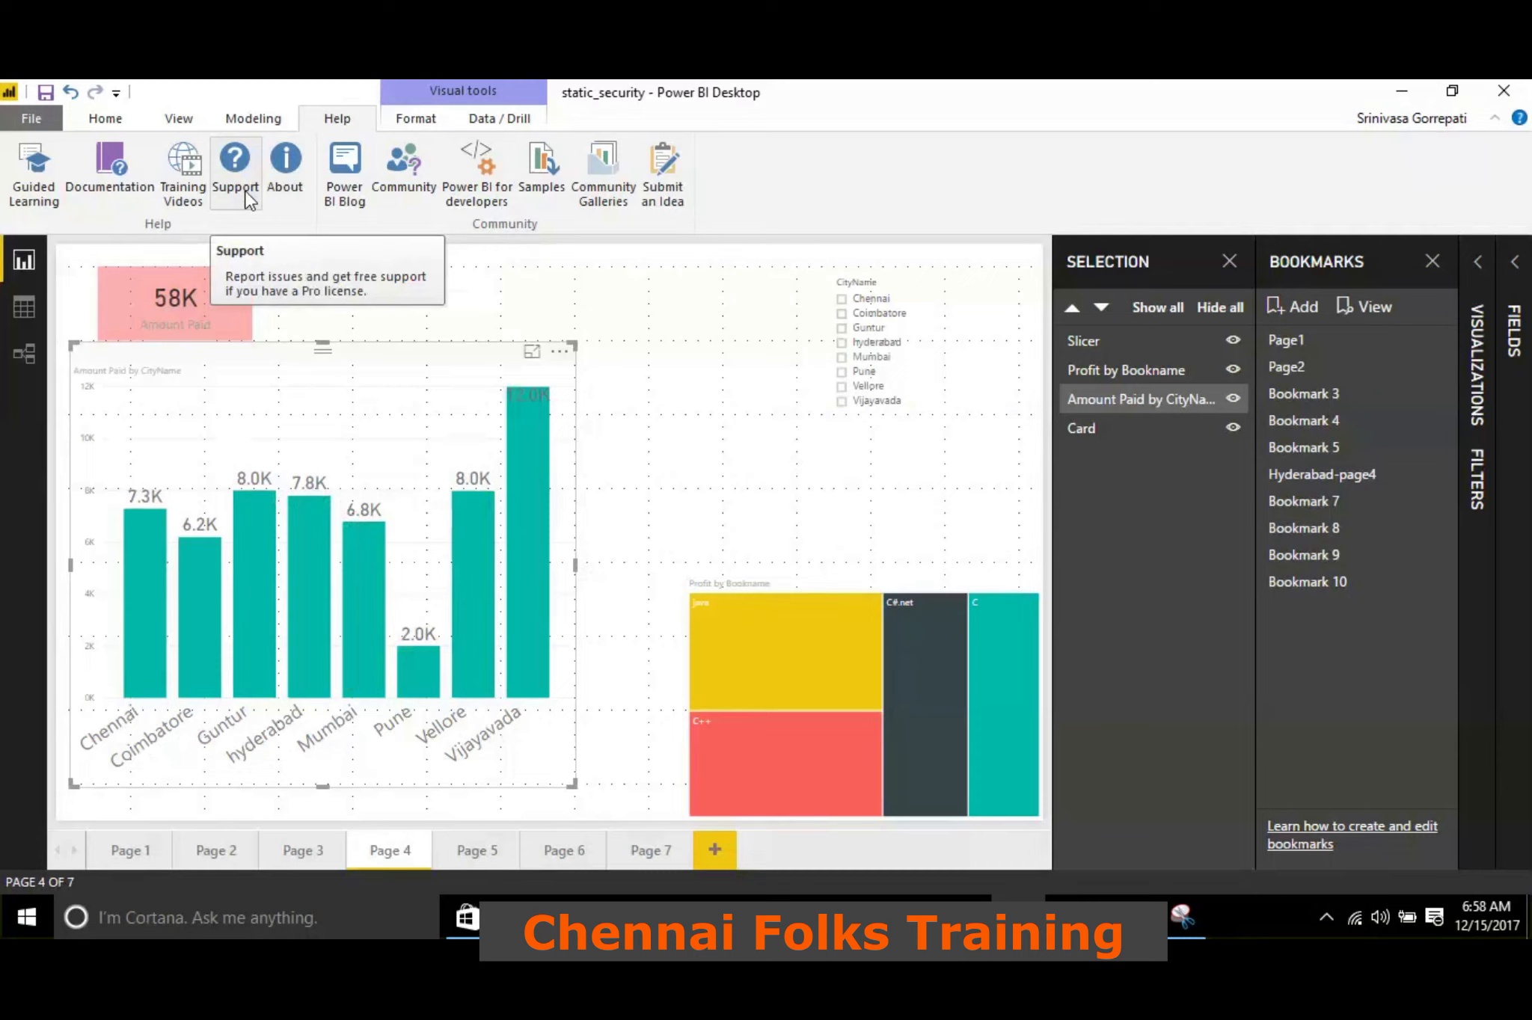
Open the Power BI Support page from the Help resources and review its top issues, support options and support ticket section
click(246, 199)
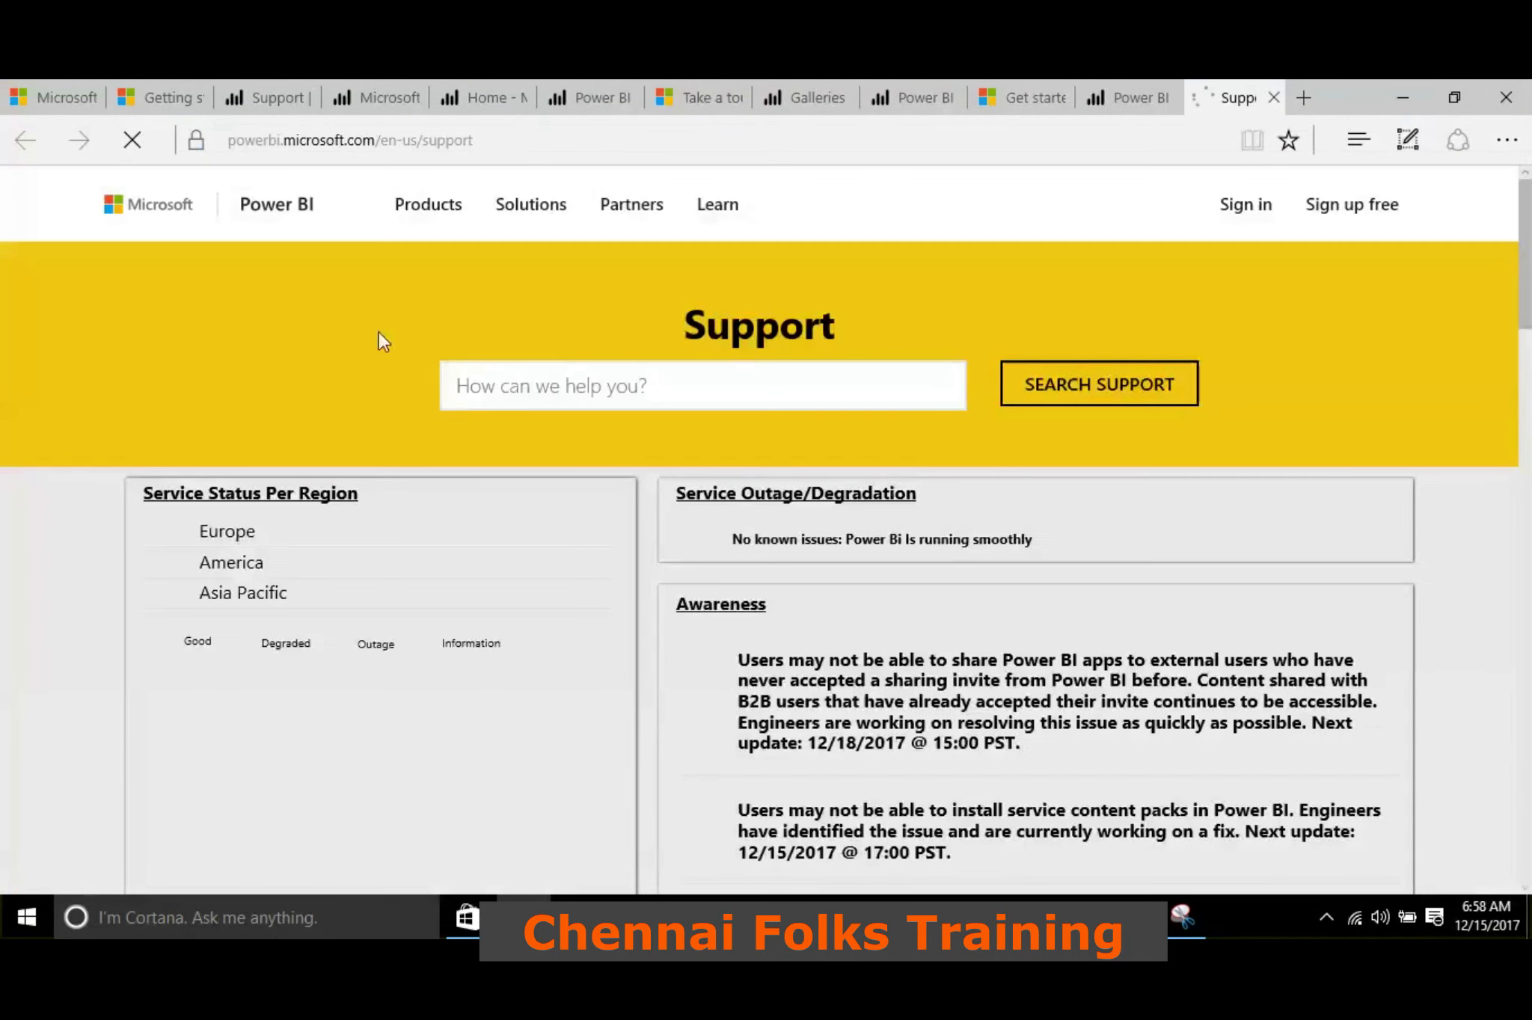
scroll(229, 437, down, 15)
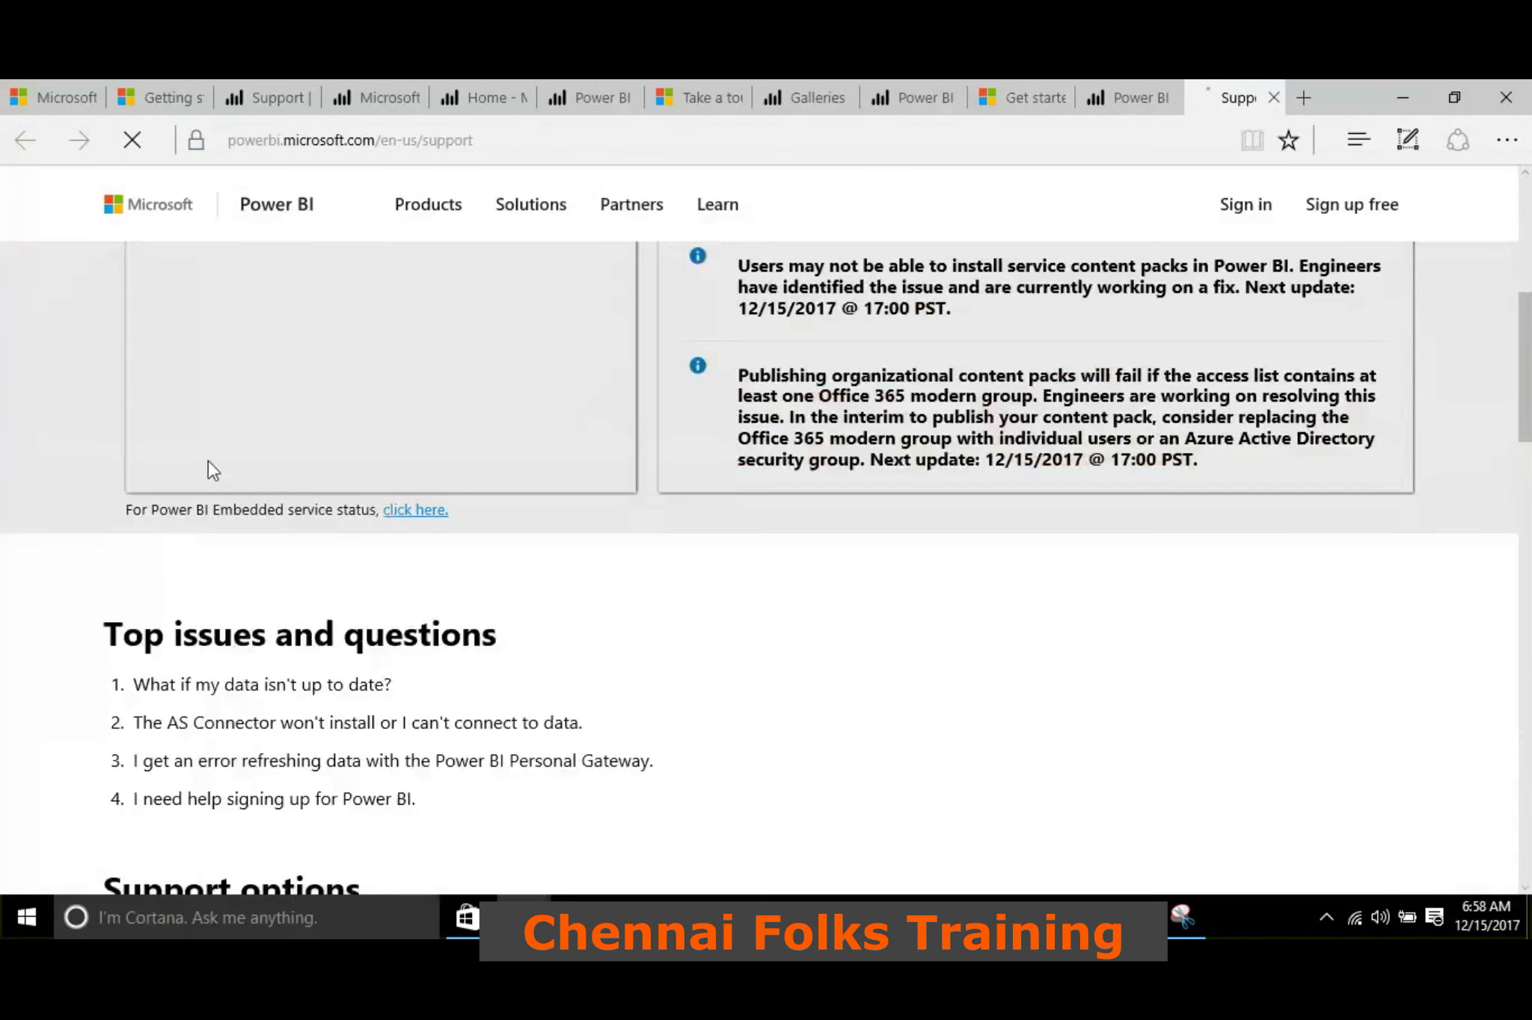
scroll(52, 503, down, 8)
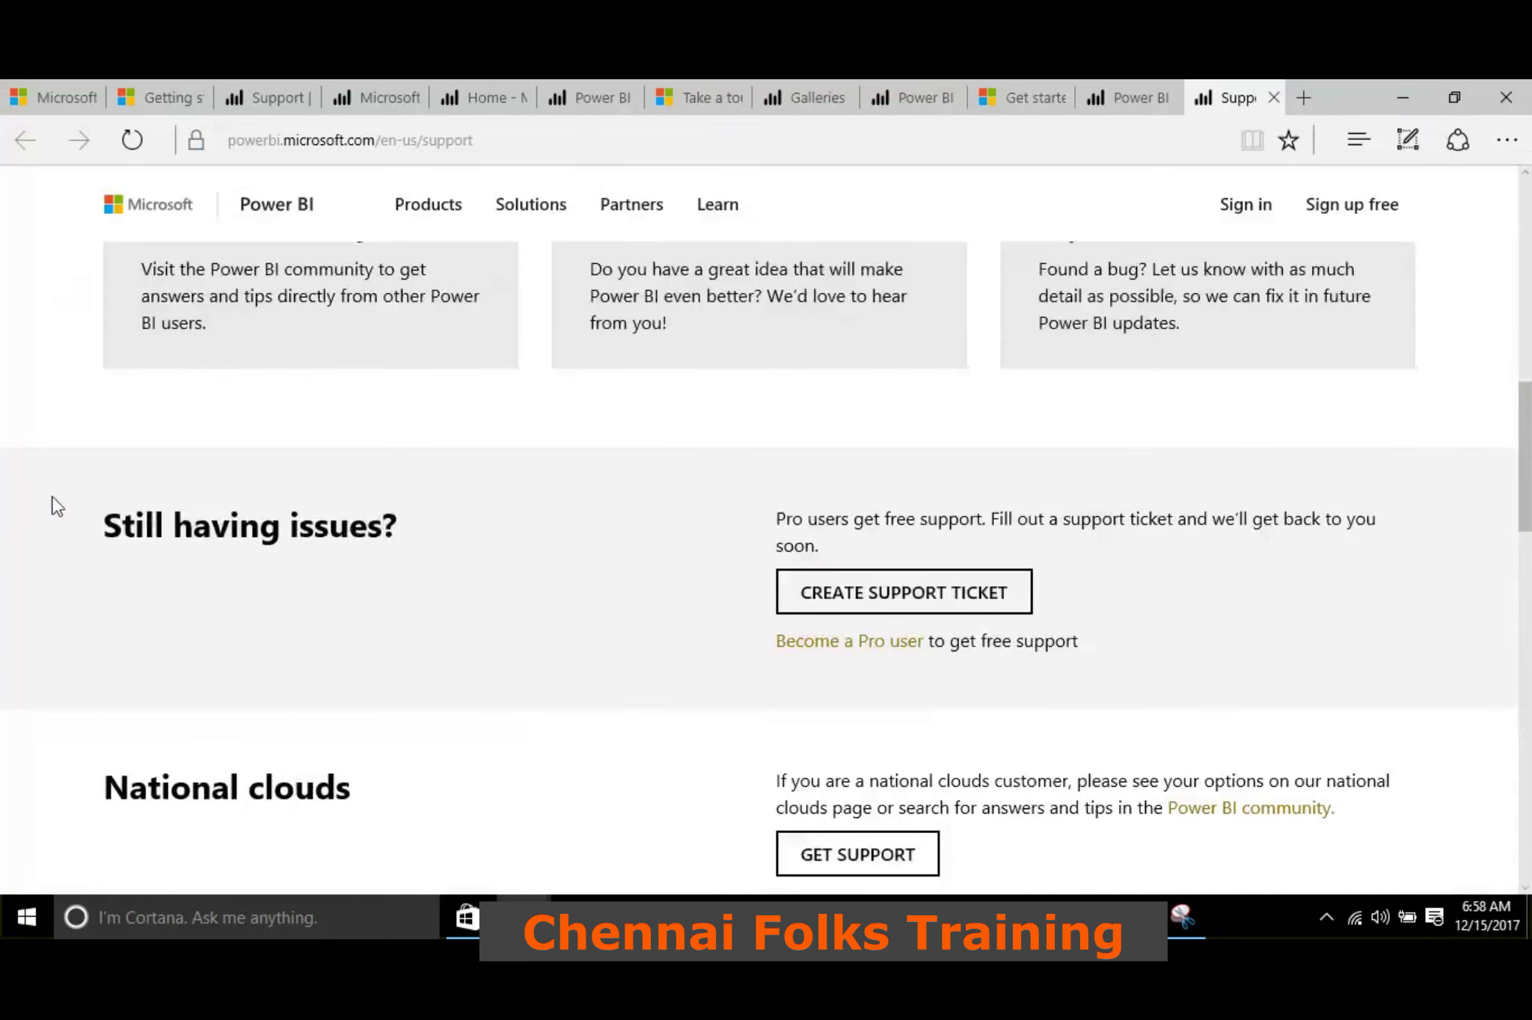
scroll(693, 538, up, 1)
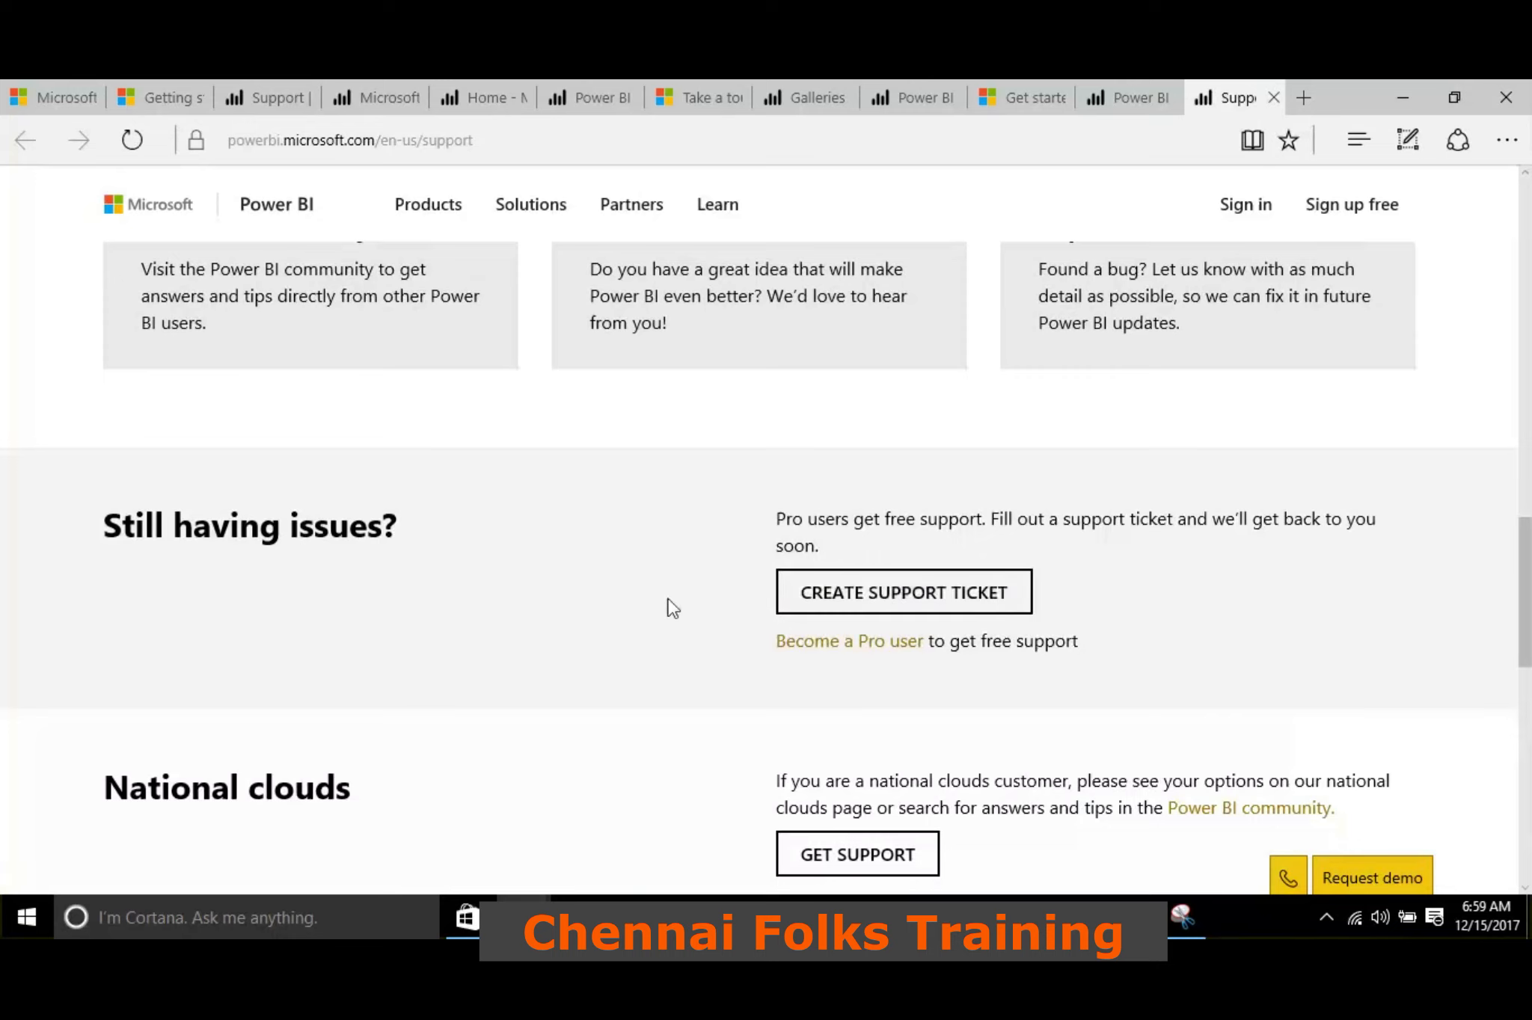
scroll(618, 656, up, 5)
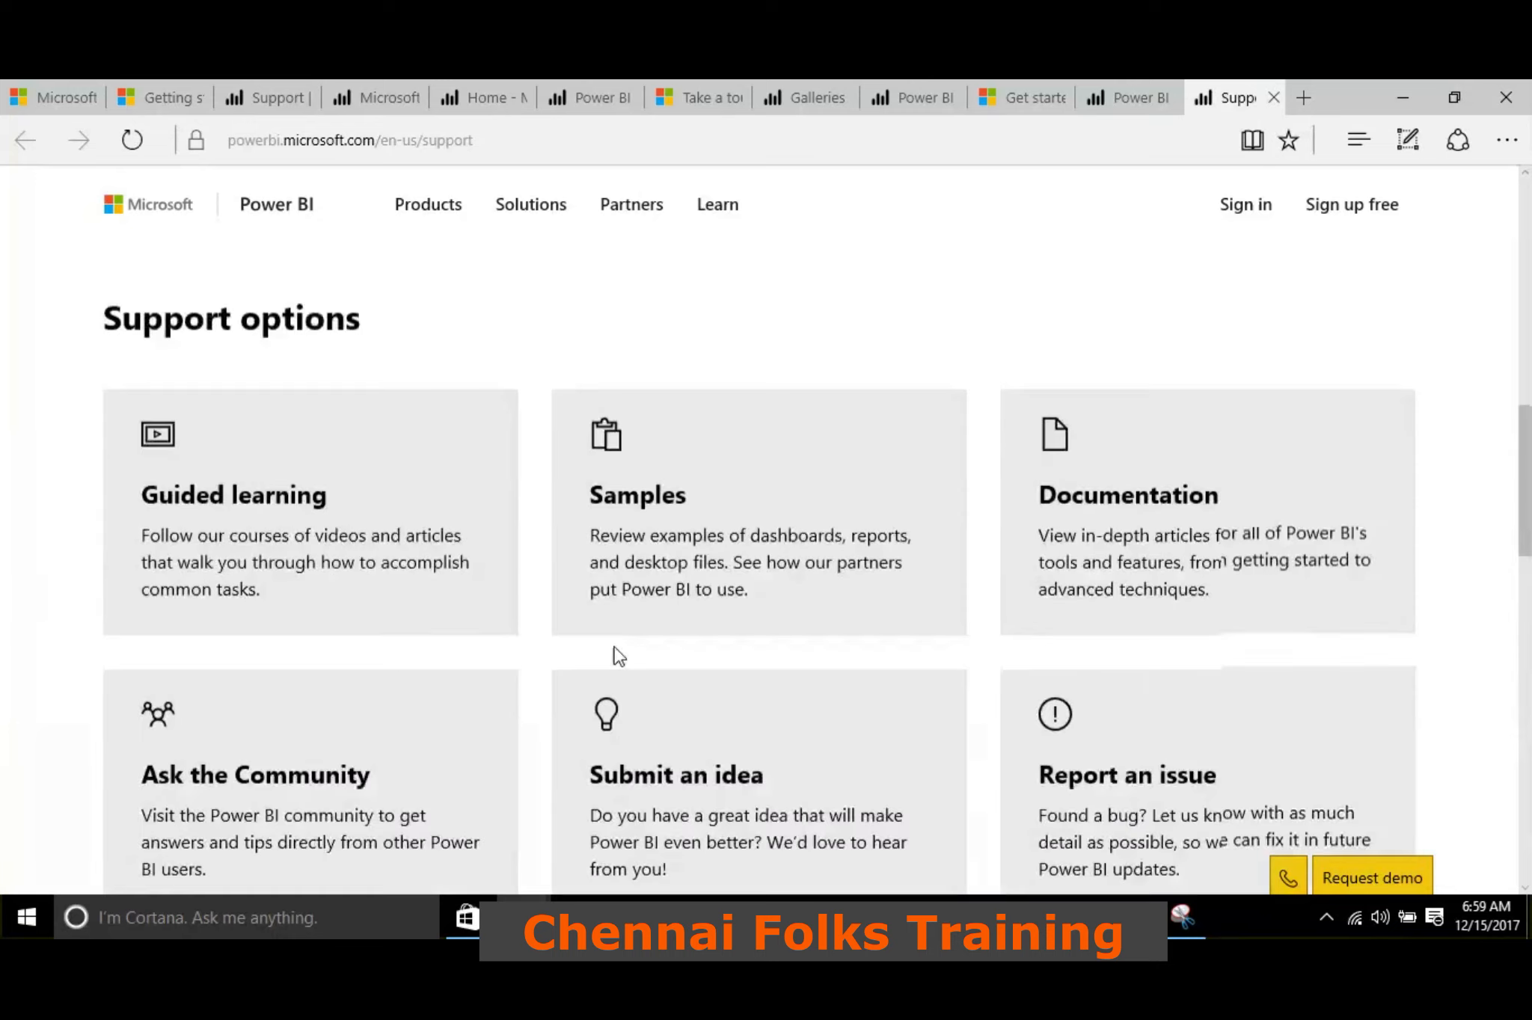
scroll(618, 656, up, 8)
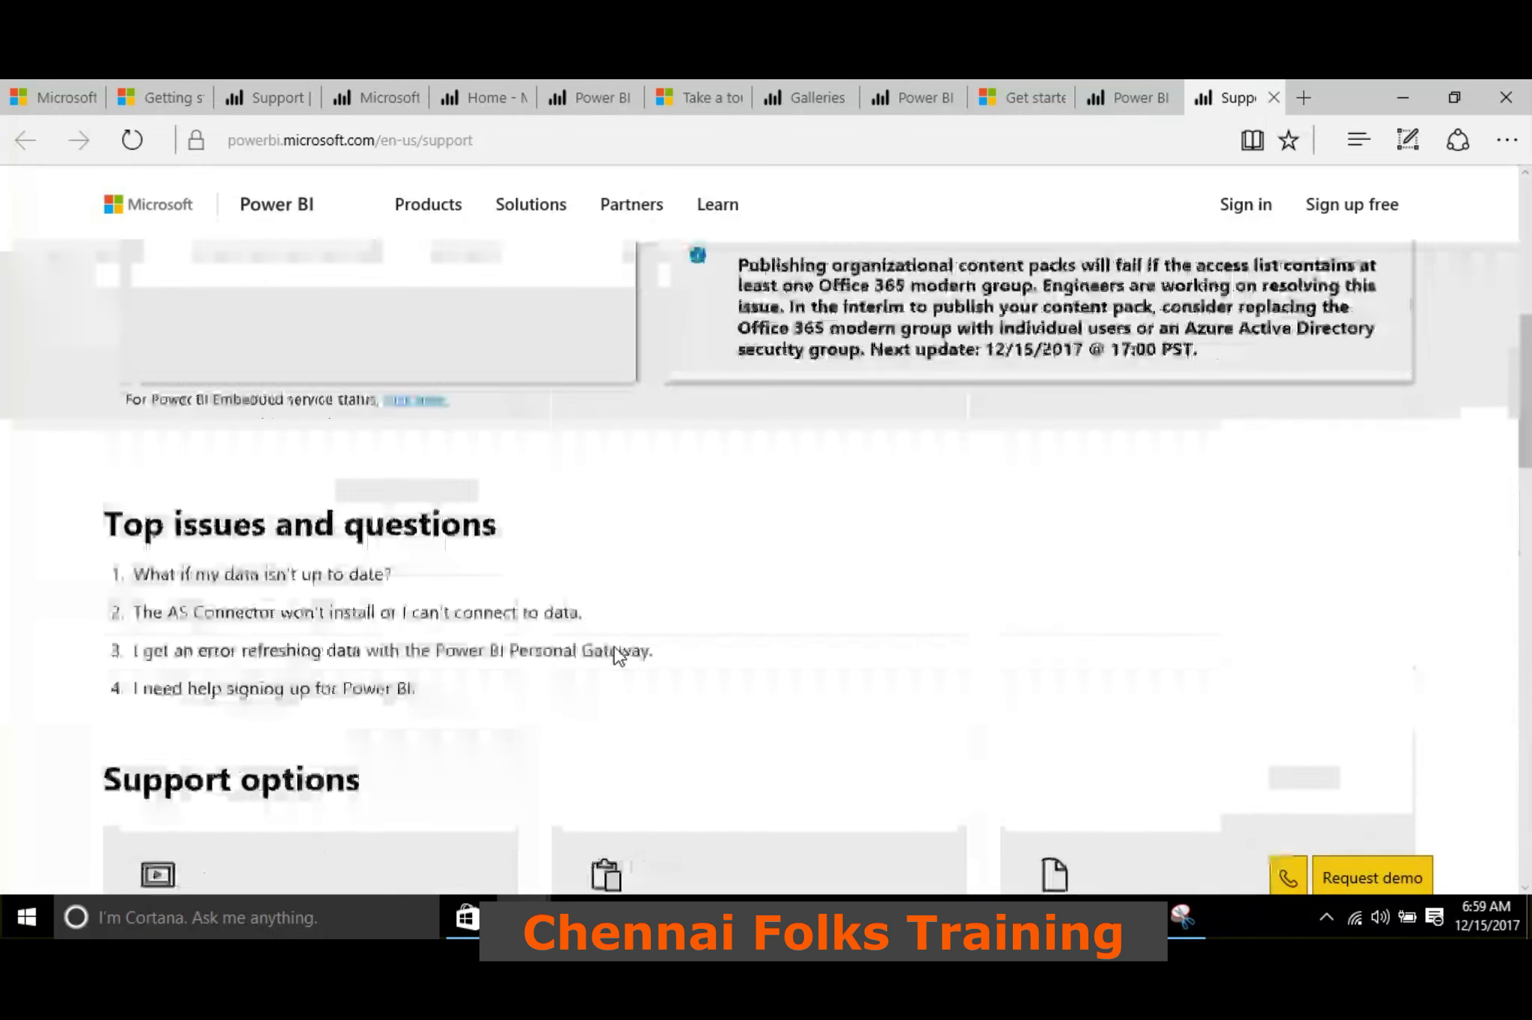
scroll(625, 550, down, 8)
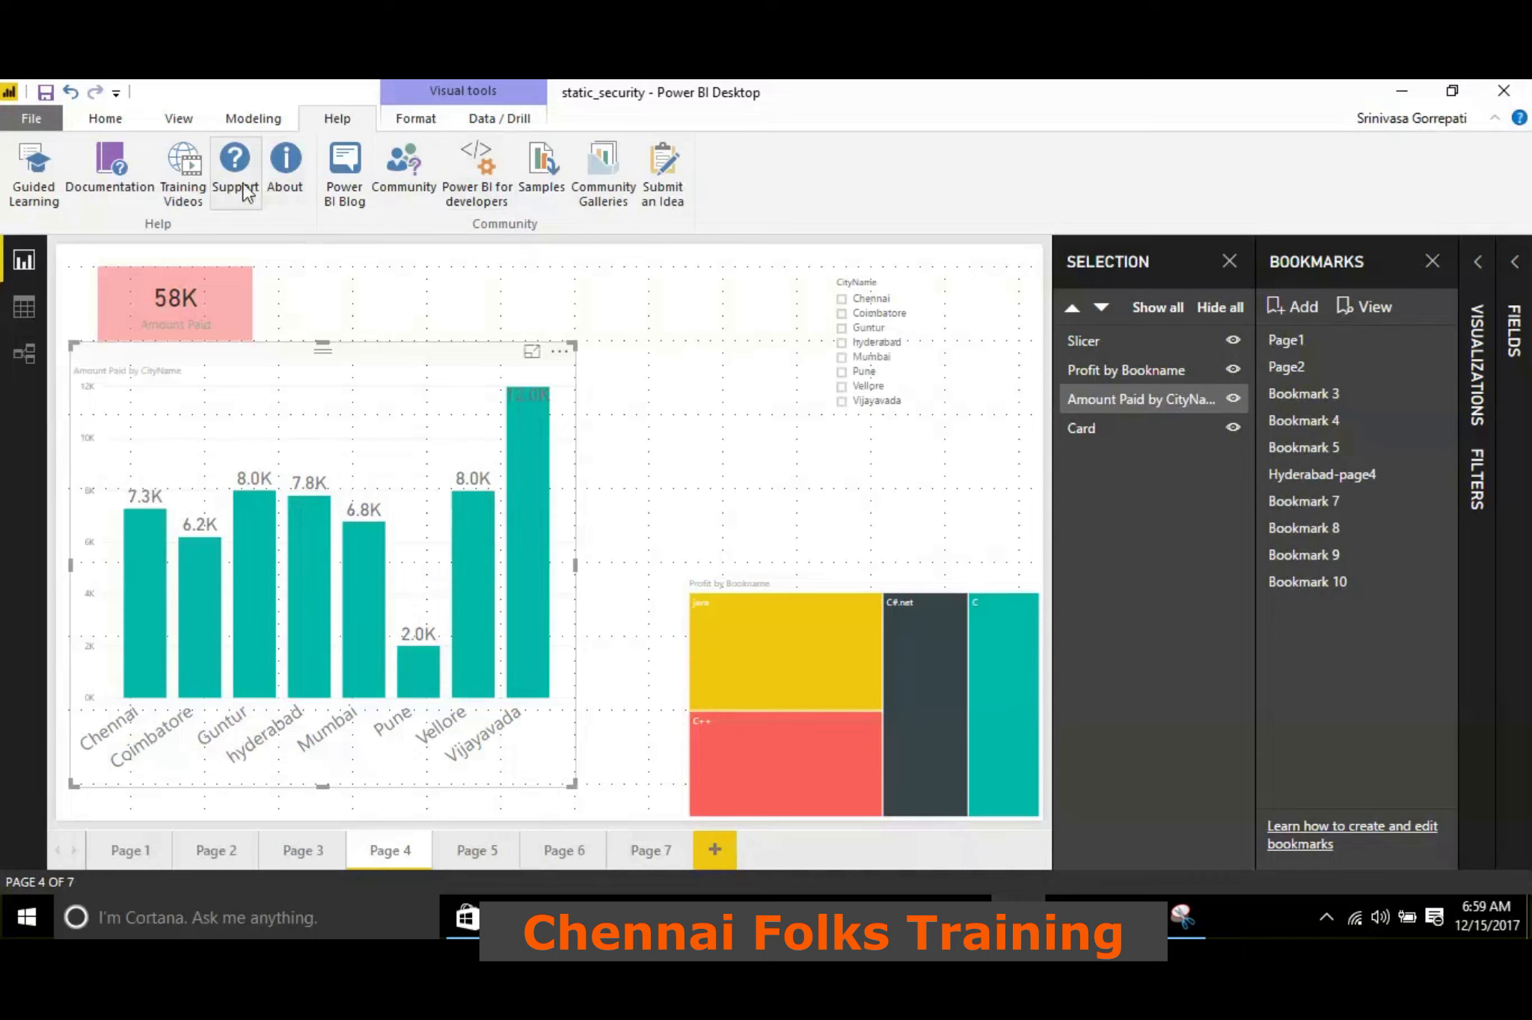
Open the Power BI Blog from the Help resources and skim its featured post and most recent articles
click(356, 208)
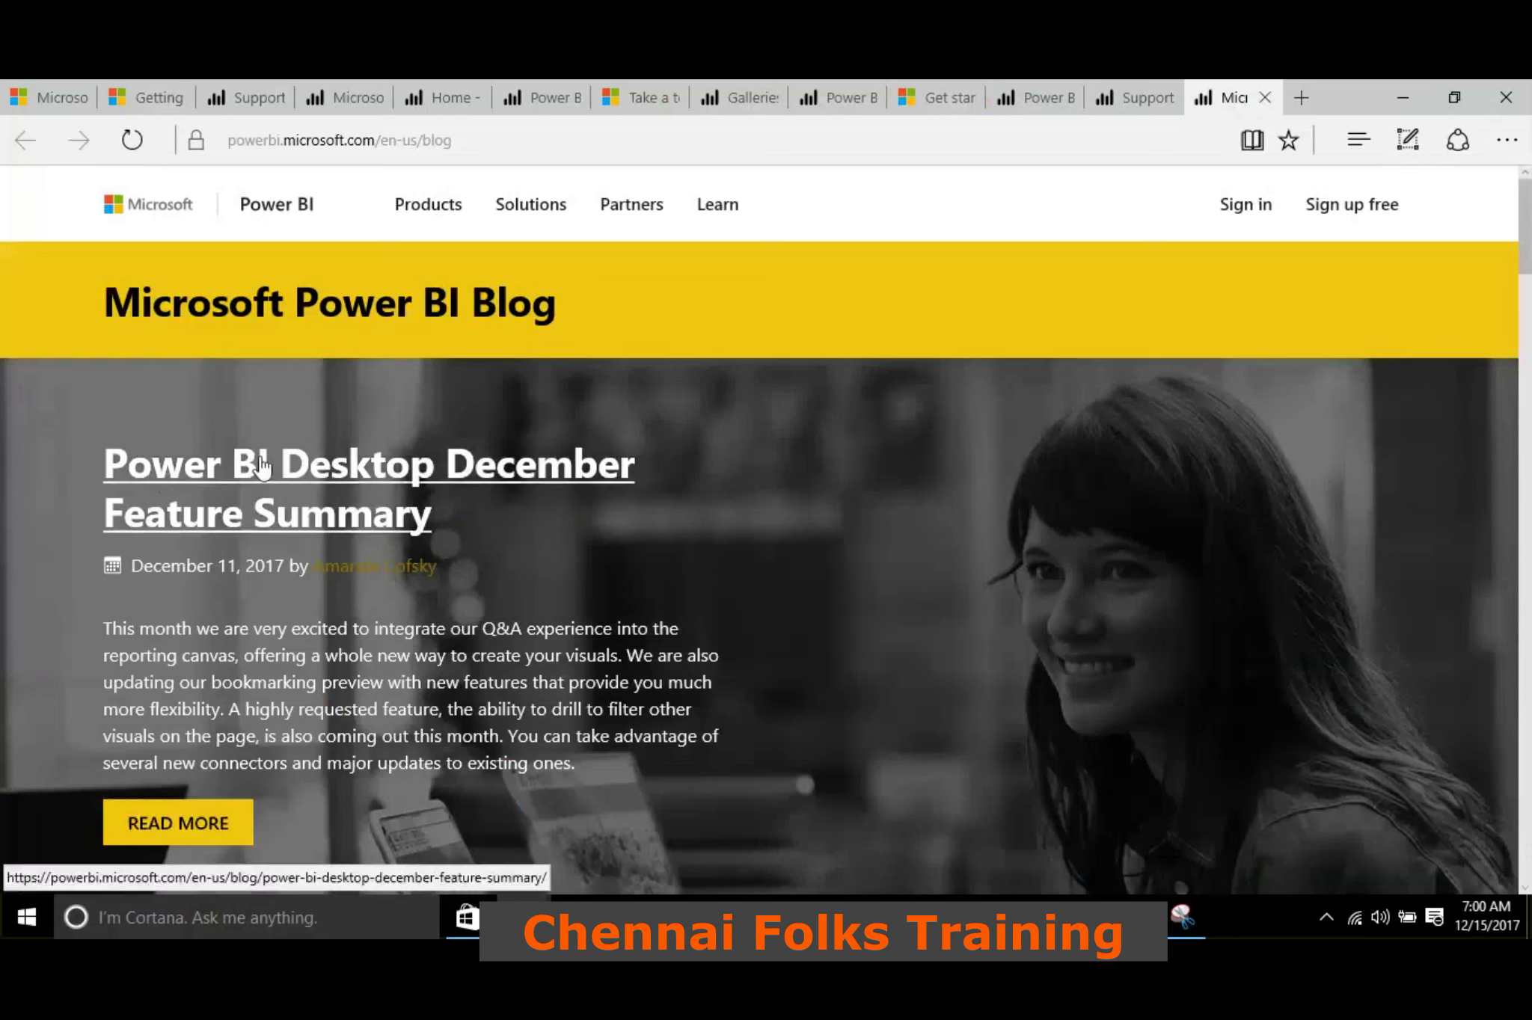
scroll(261, 468, down, 7)
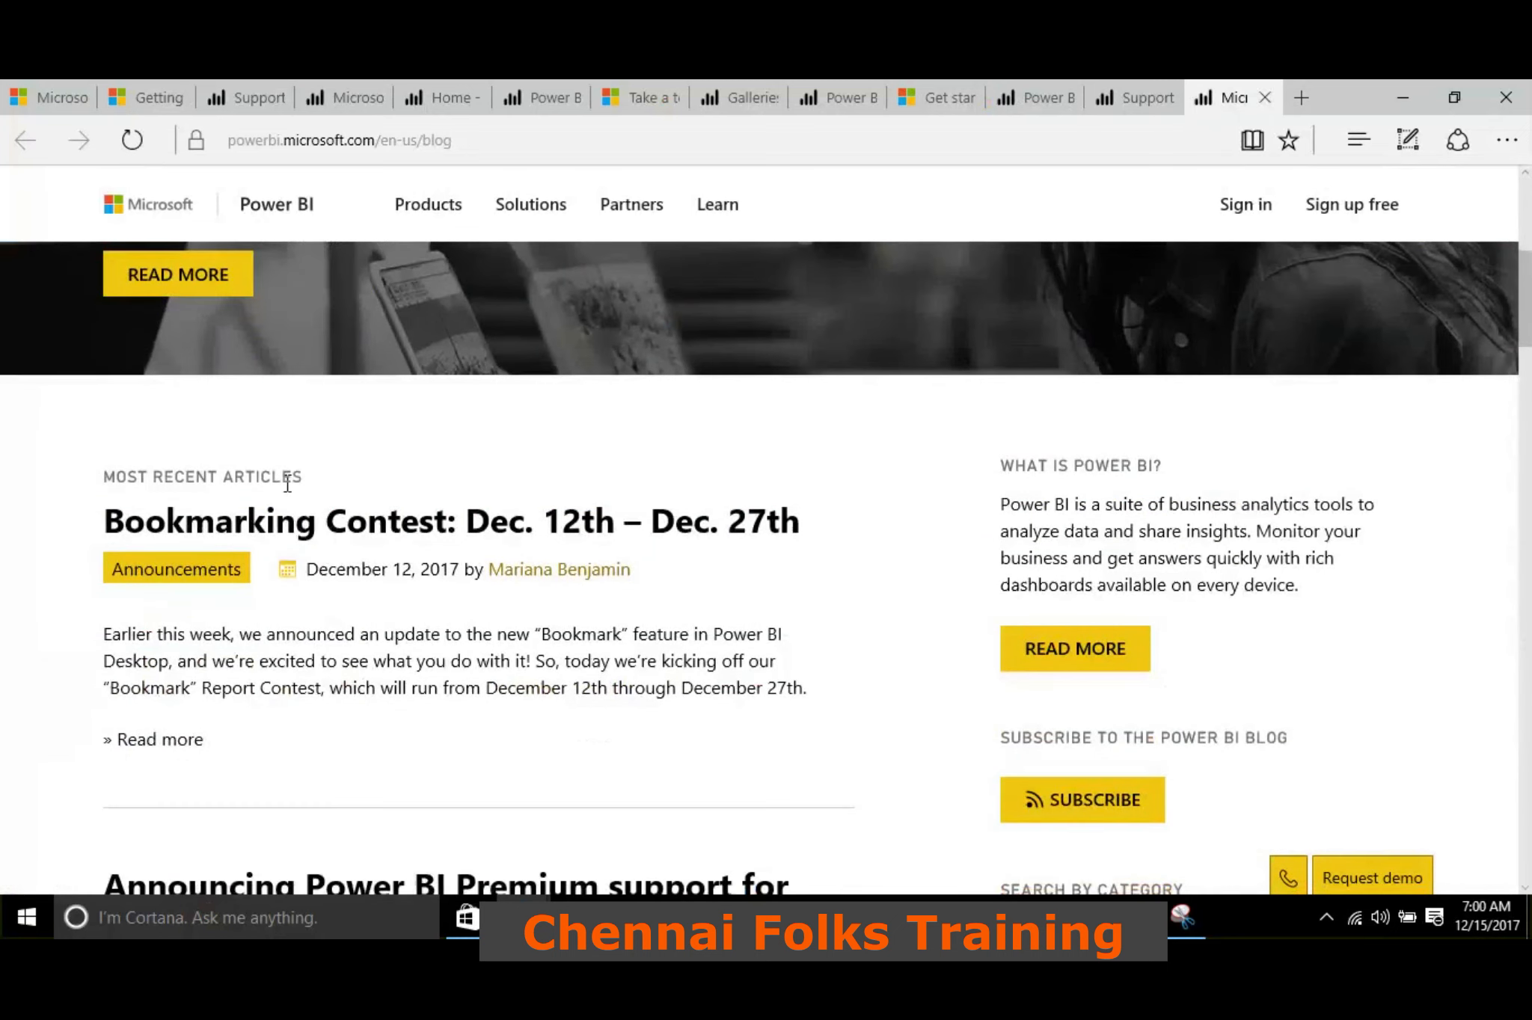
scroll(294, 475, down, 2)
scroll(440, 523, down, 20)
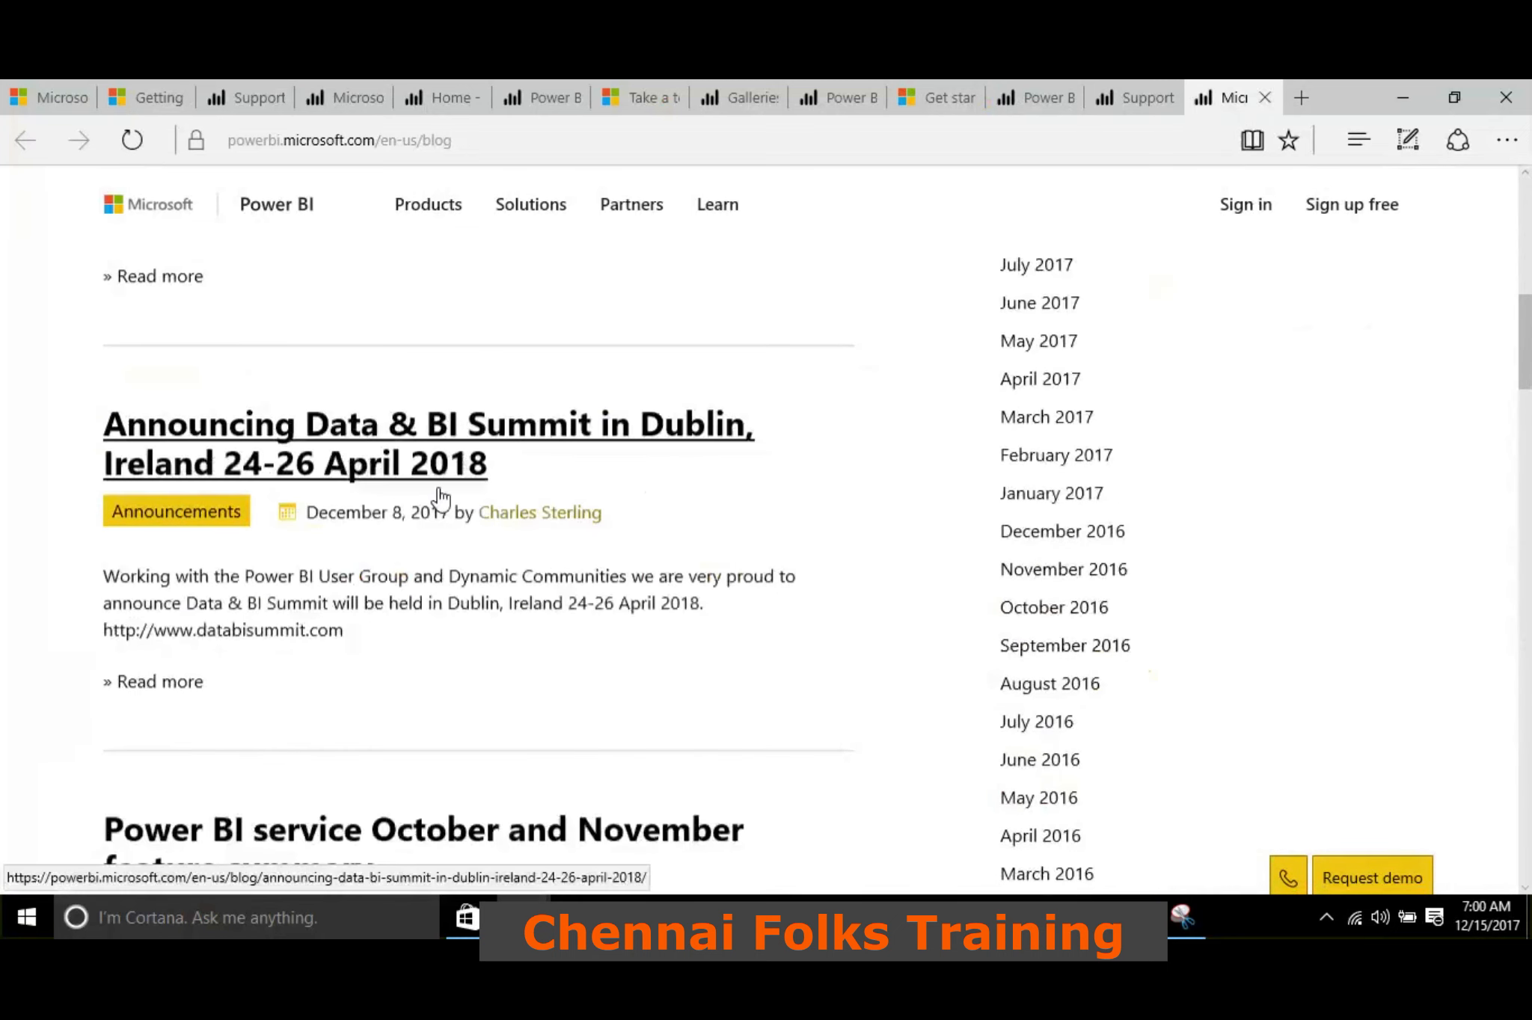
scroll(439, 484, down, 15)
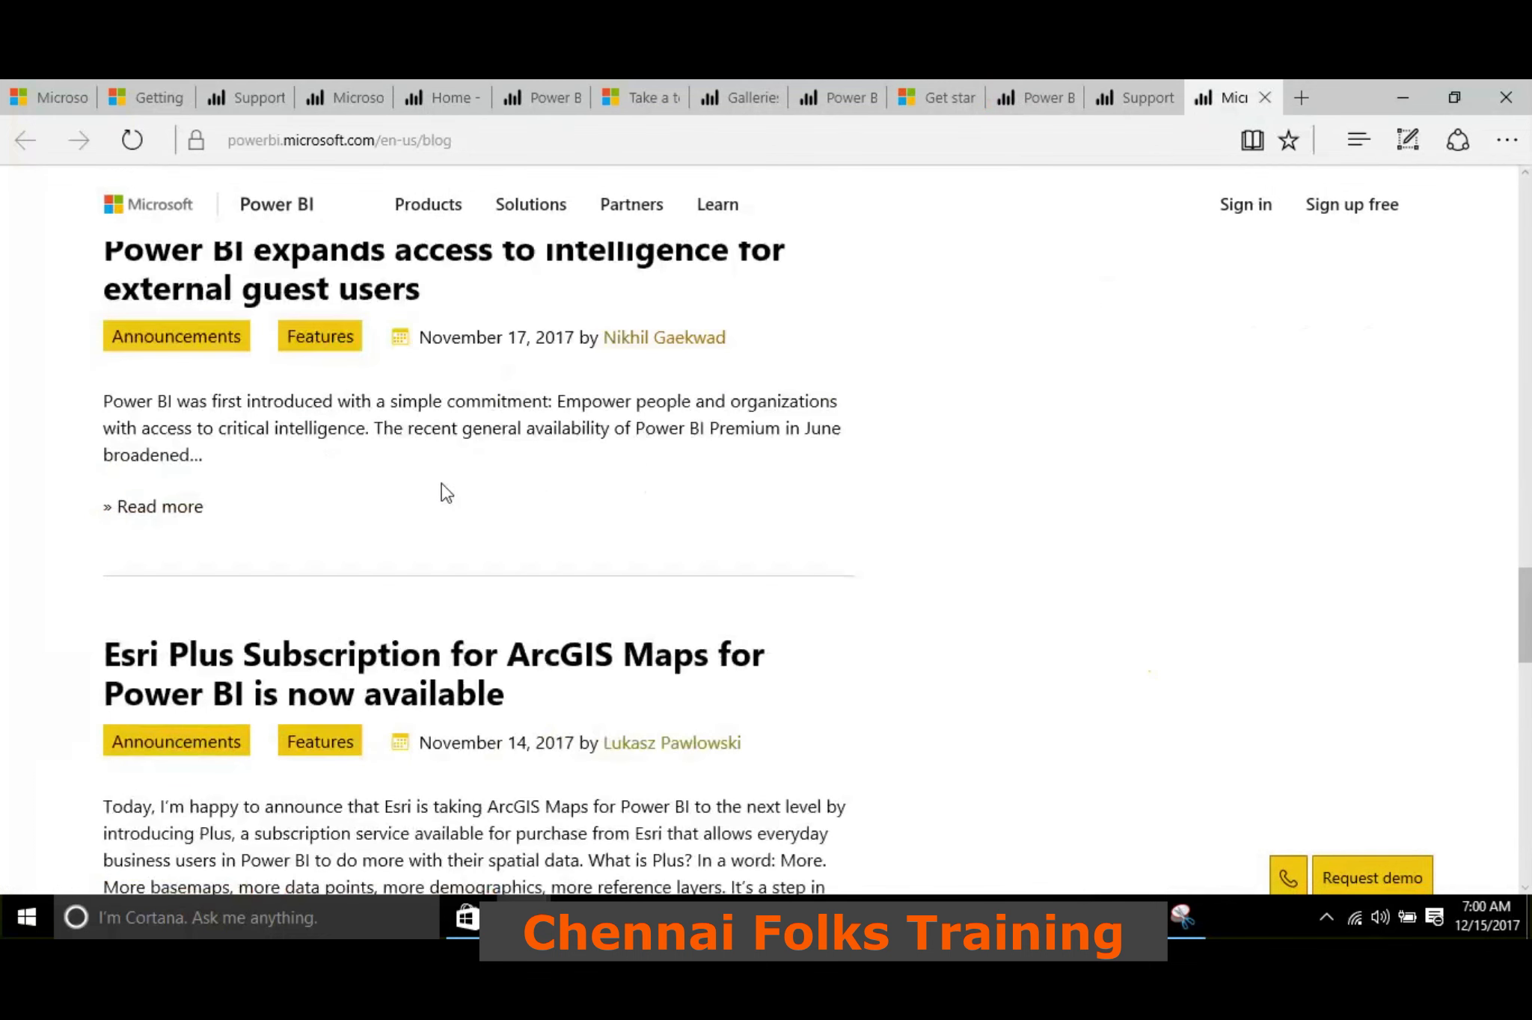
scroll(435, 480, up, 5)
scroll(427, 487, up, 20)
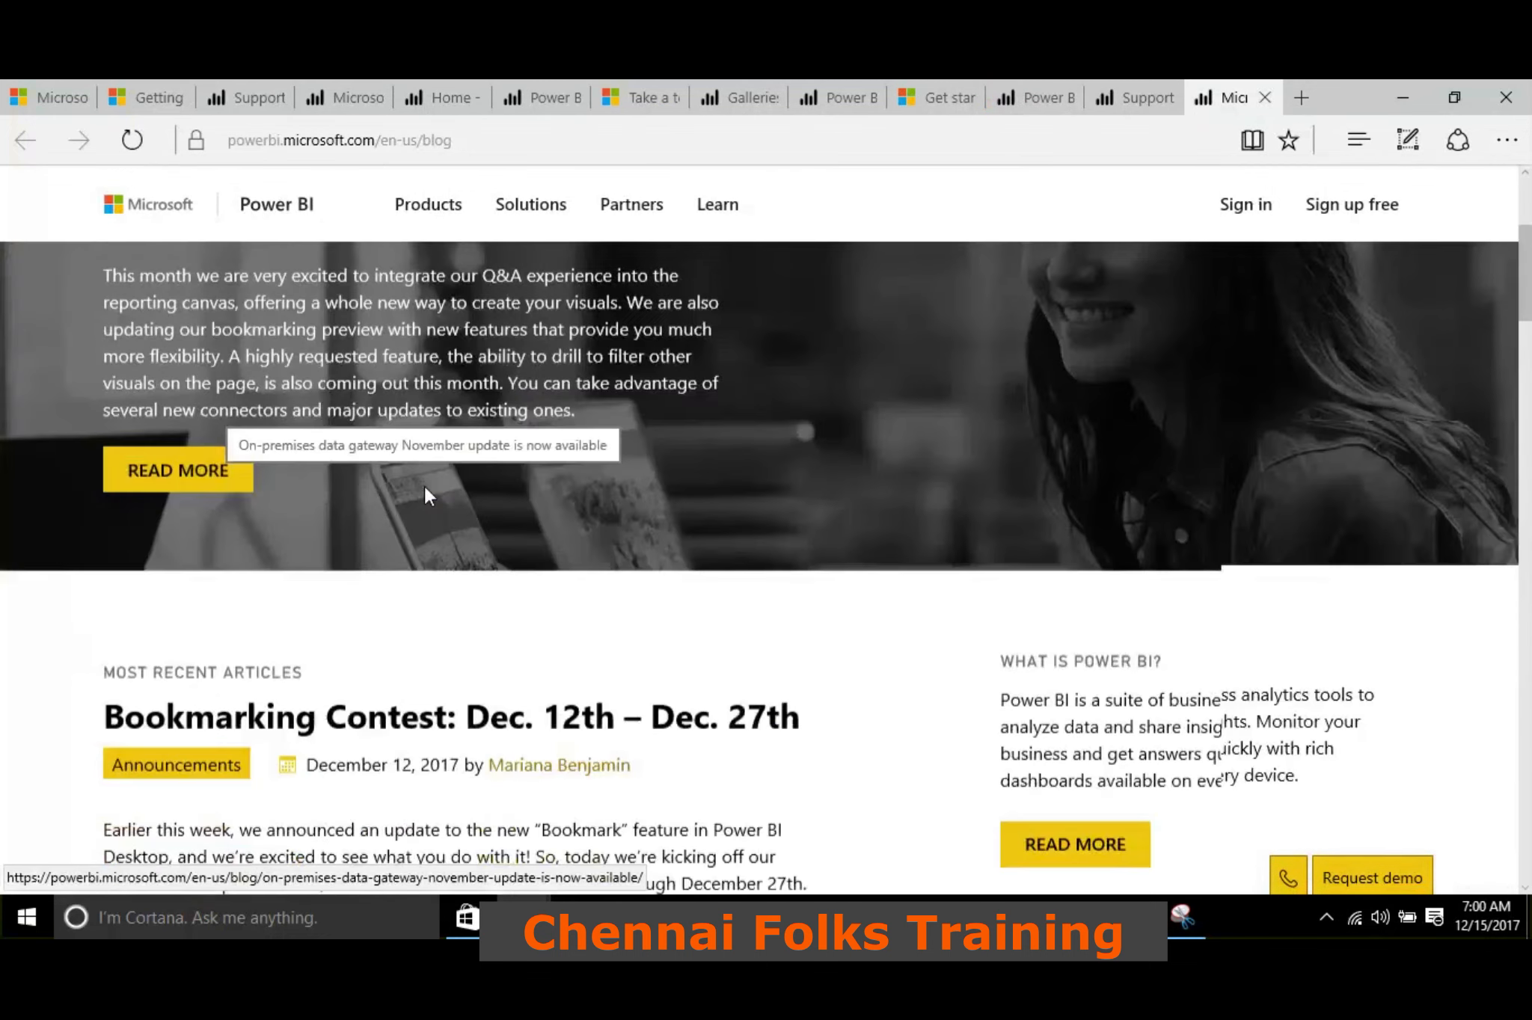
Examine the blog's category and date archives alongside the recent announcements, and return to Power BI Desktop
scroll(425, 490, down, 5)
scroll(447, 471, down, 2)
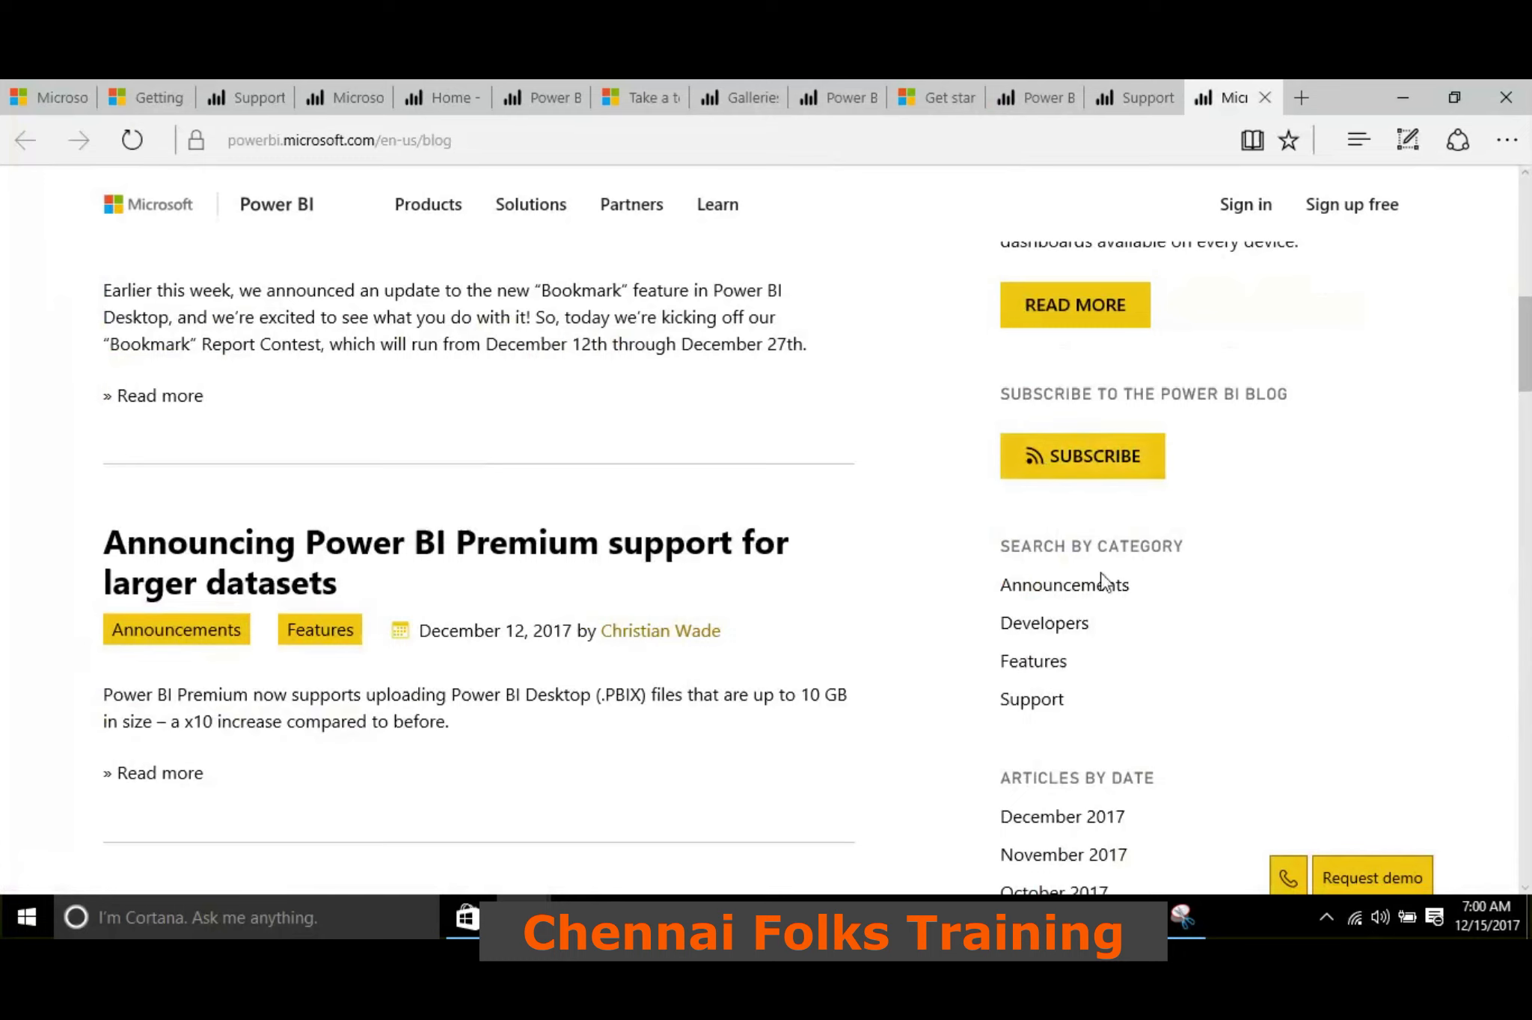
scroll(1234, 427, up, 10)
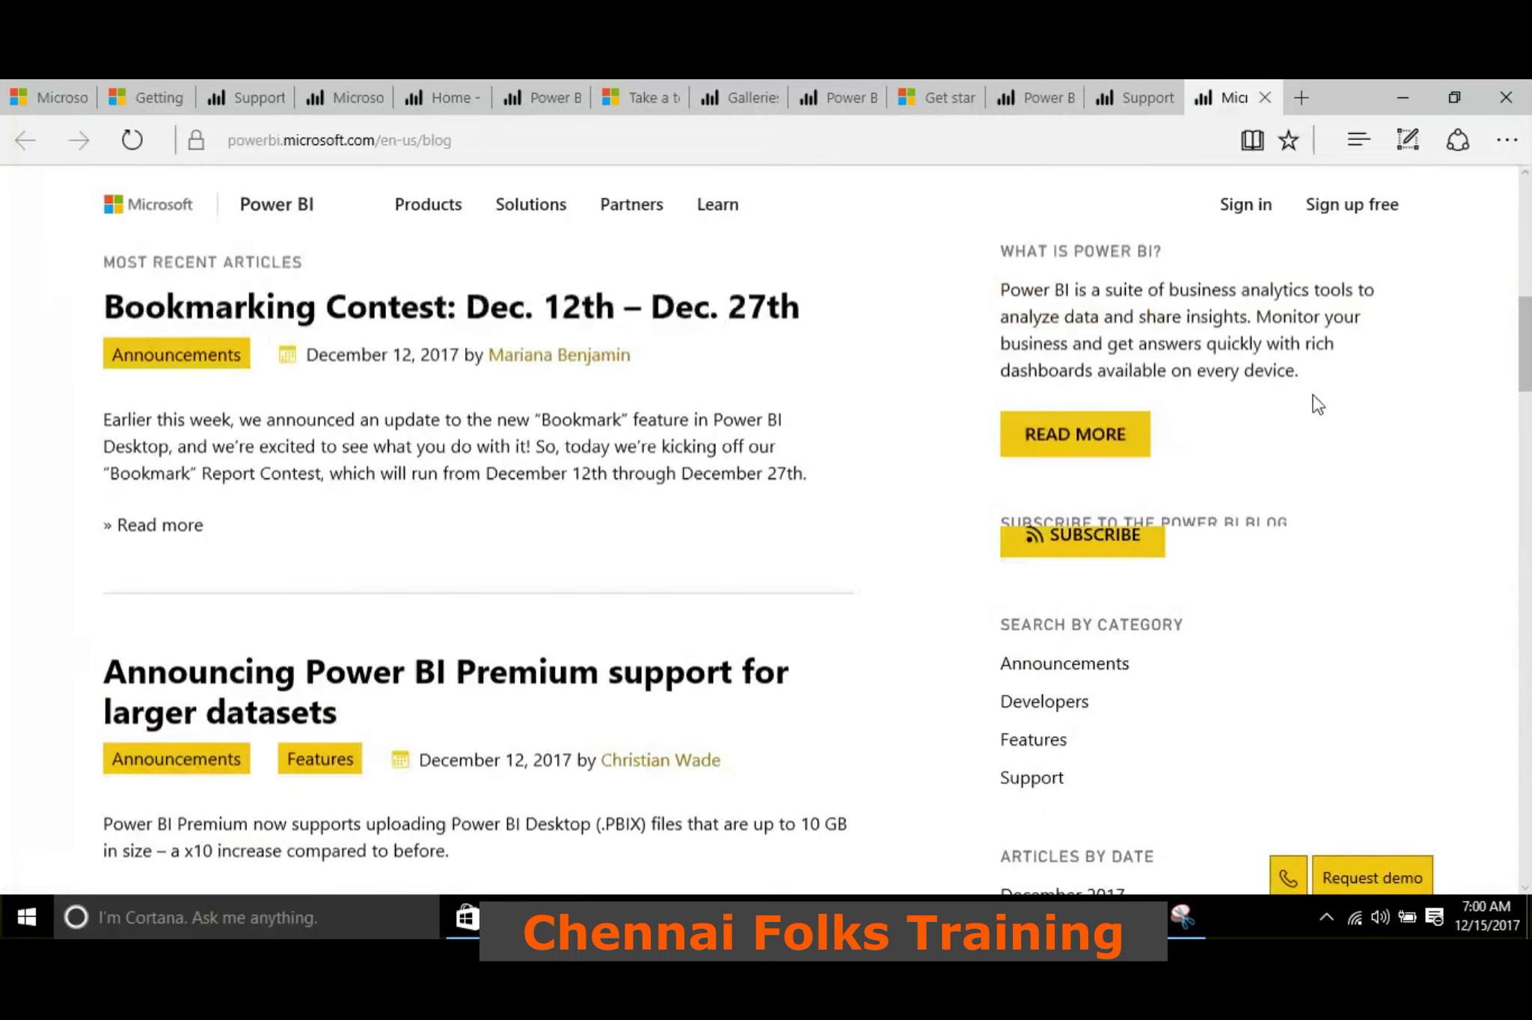
scroll(396, 452, down, 9)
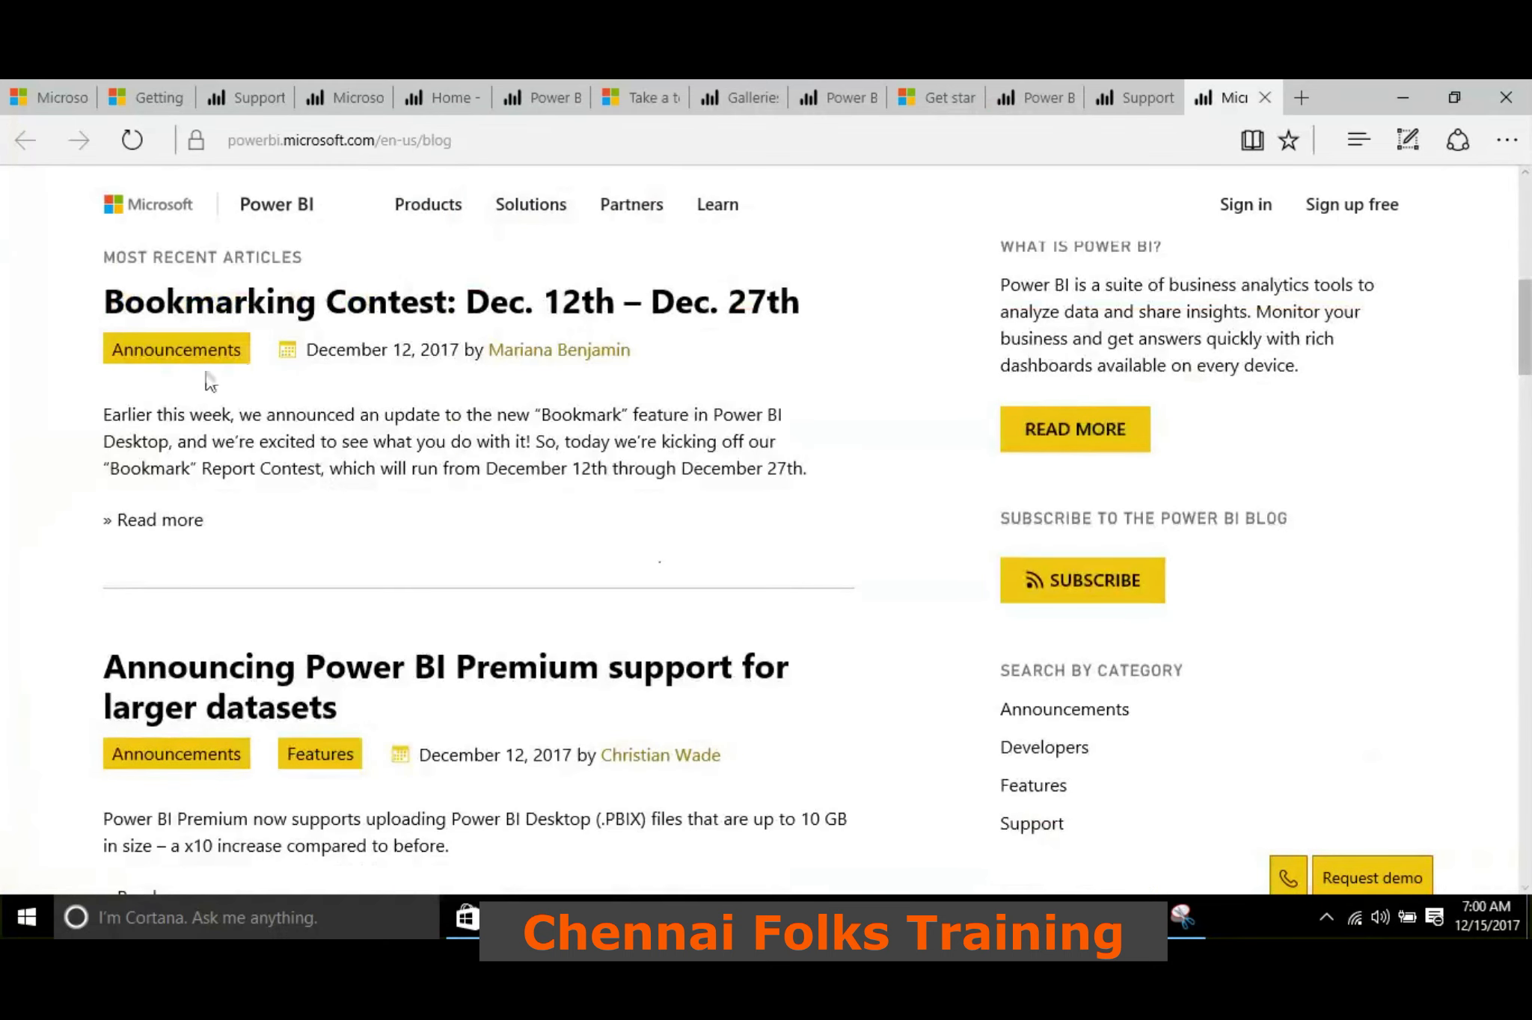
scroll(670, 385, down, 4)
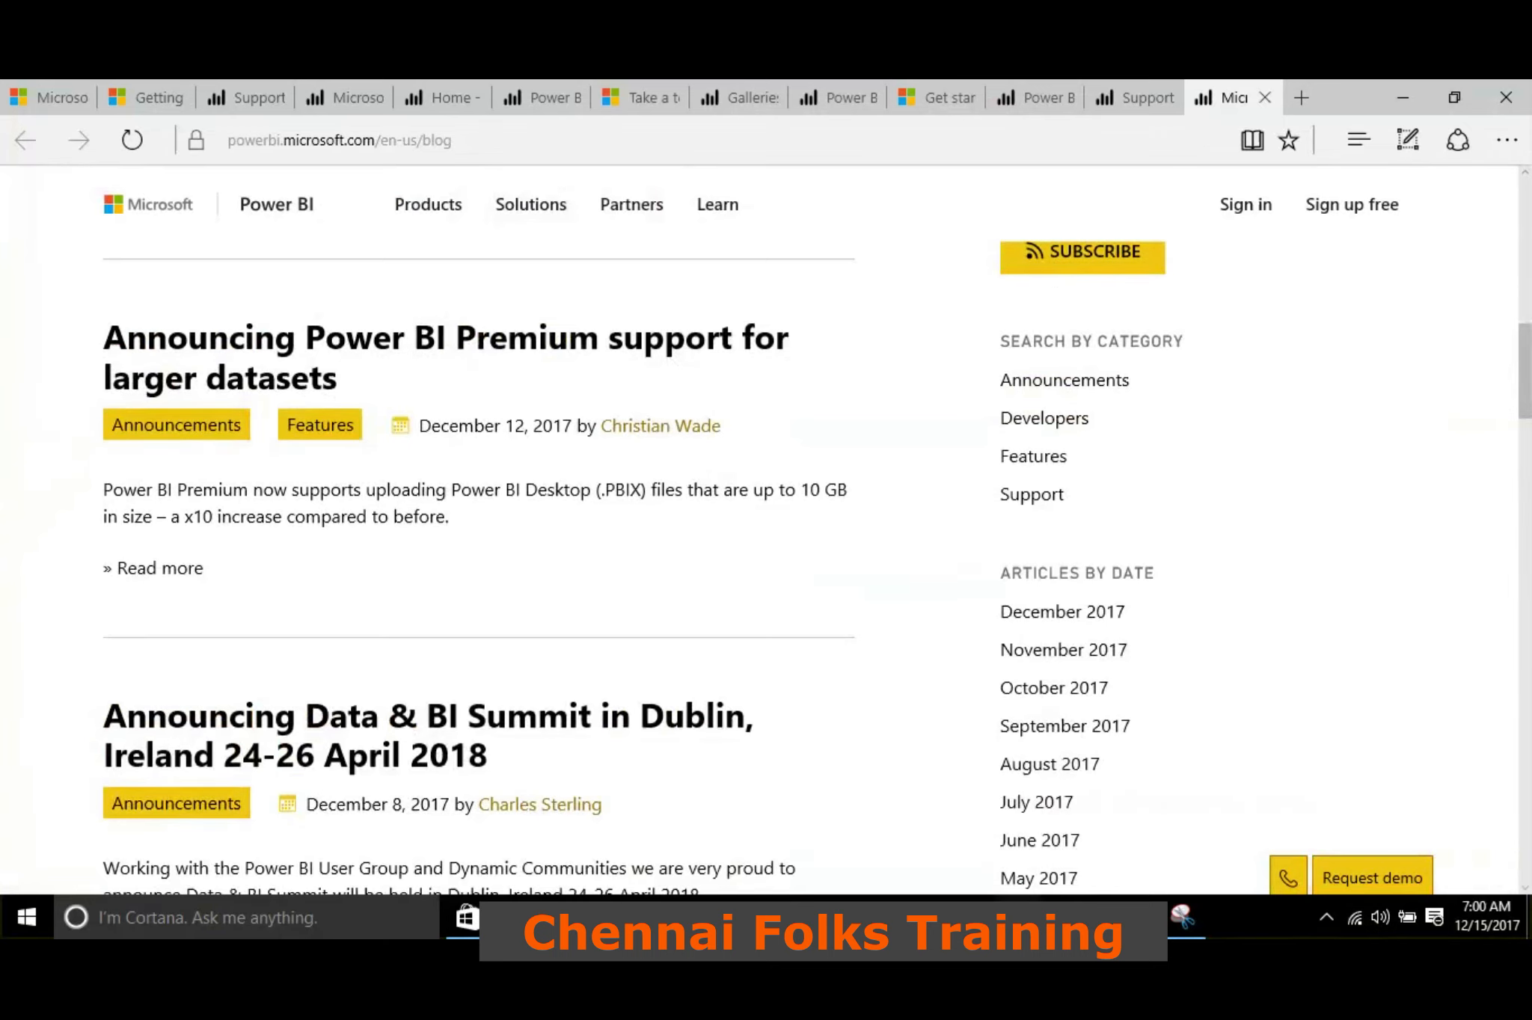
key(alt+Tab)
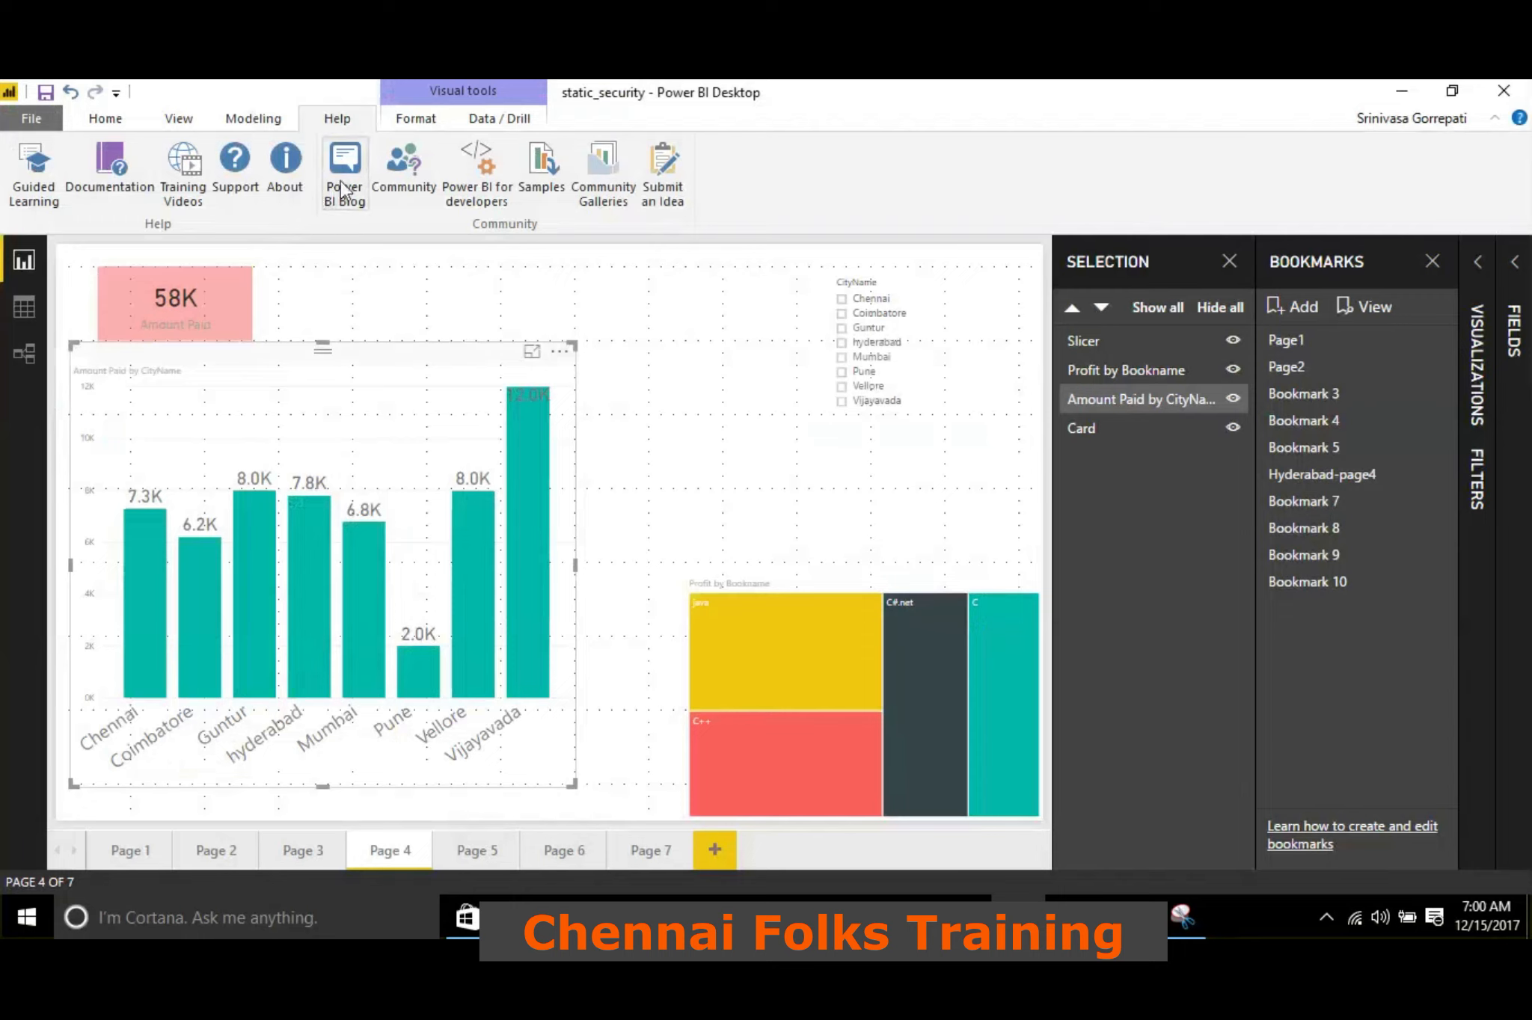
Open the Power BI Community site from the Help resources and look through its knowledge base, forums and featured topics
click(402, 181)
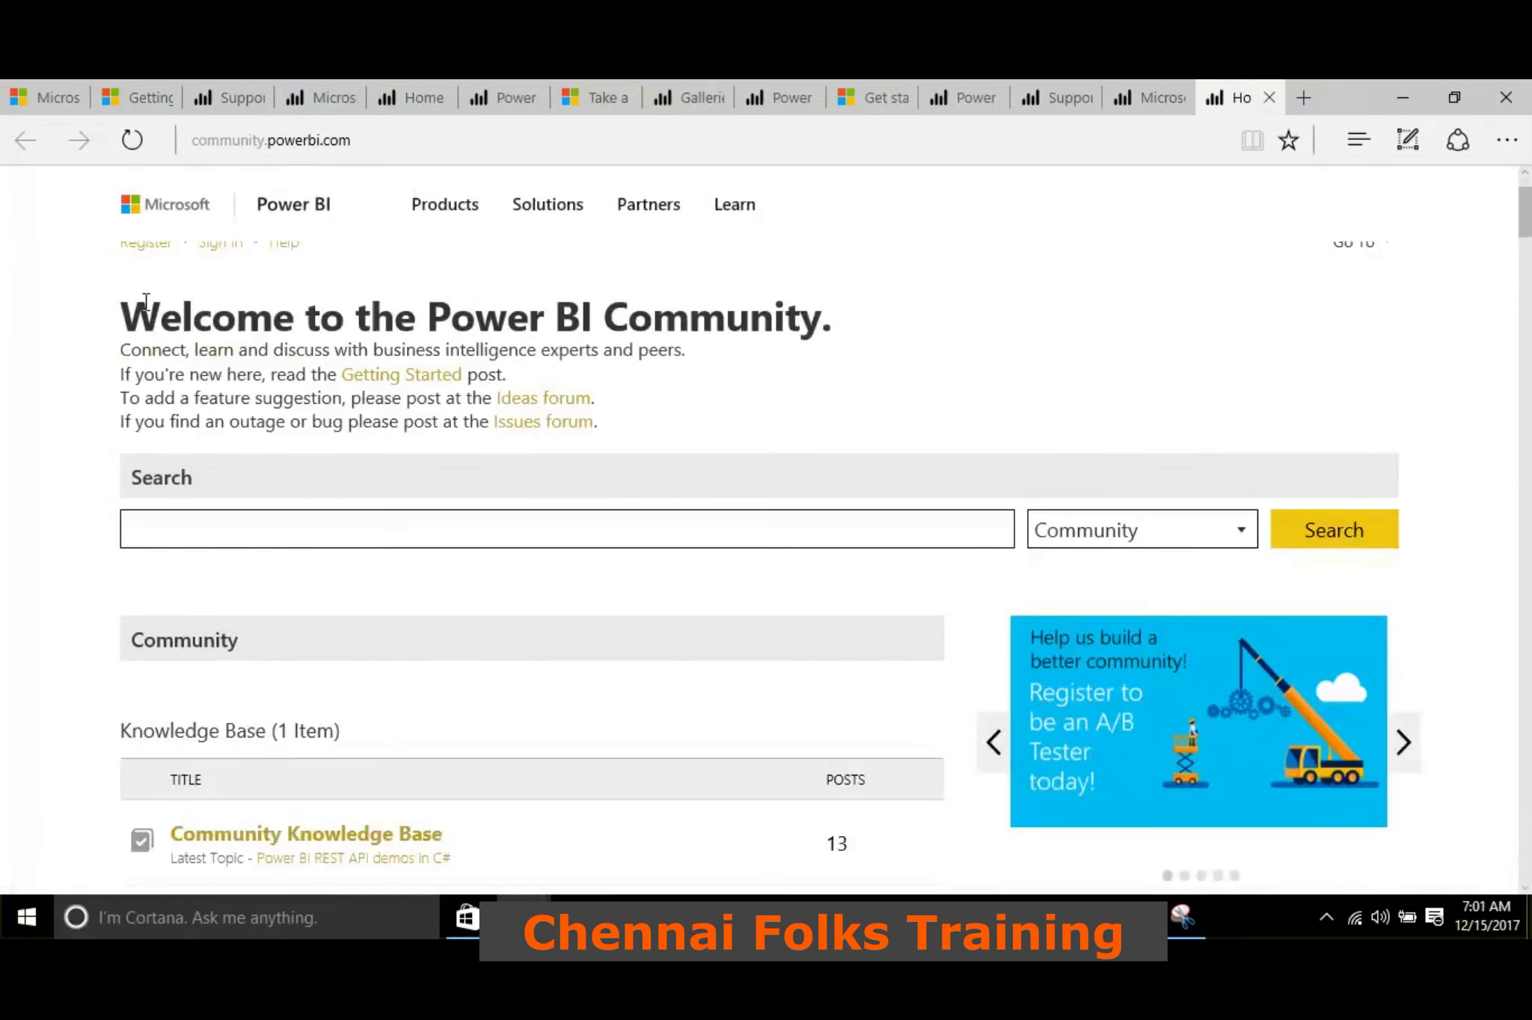
scroll(51, 438, down, 5)
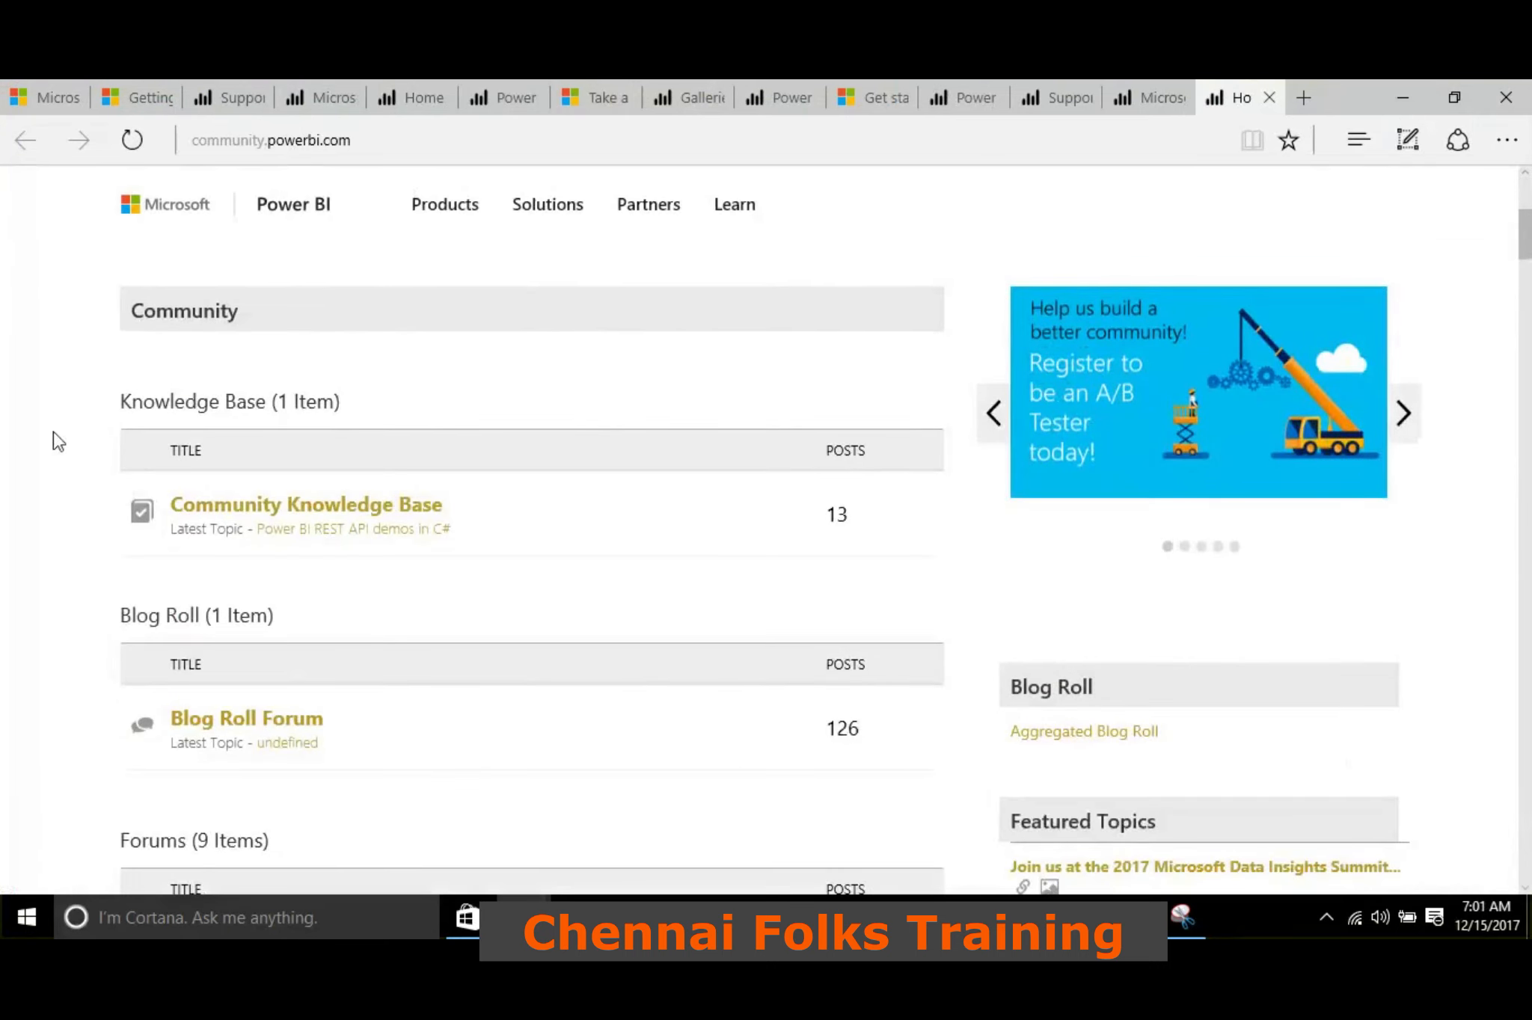
scroll(489, 510, down, 9)
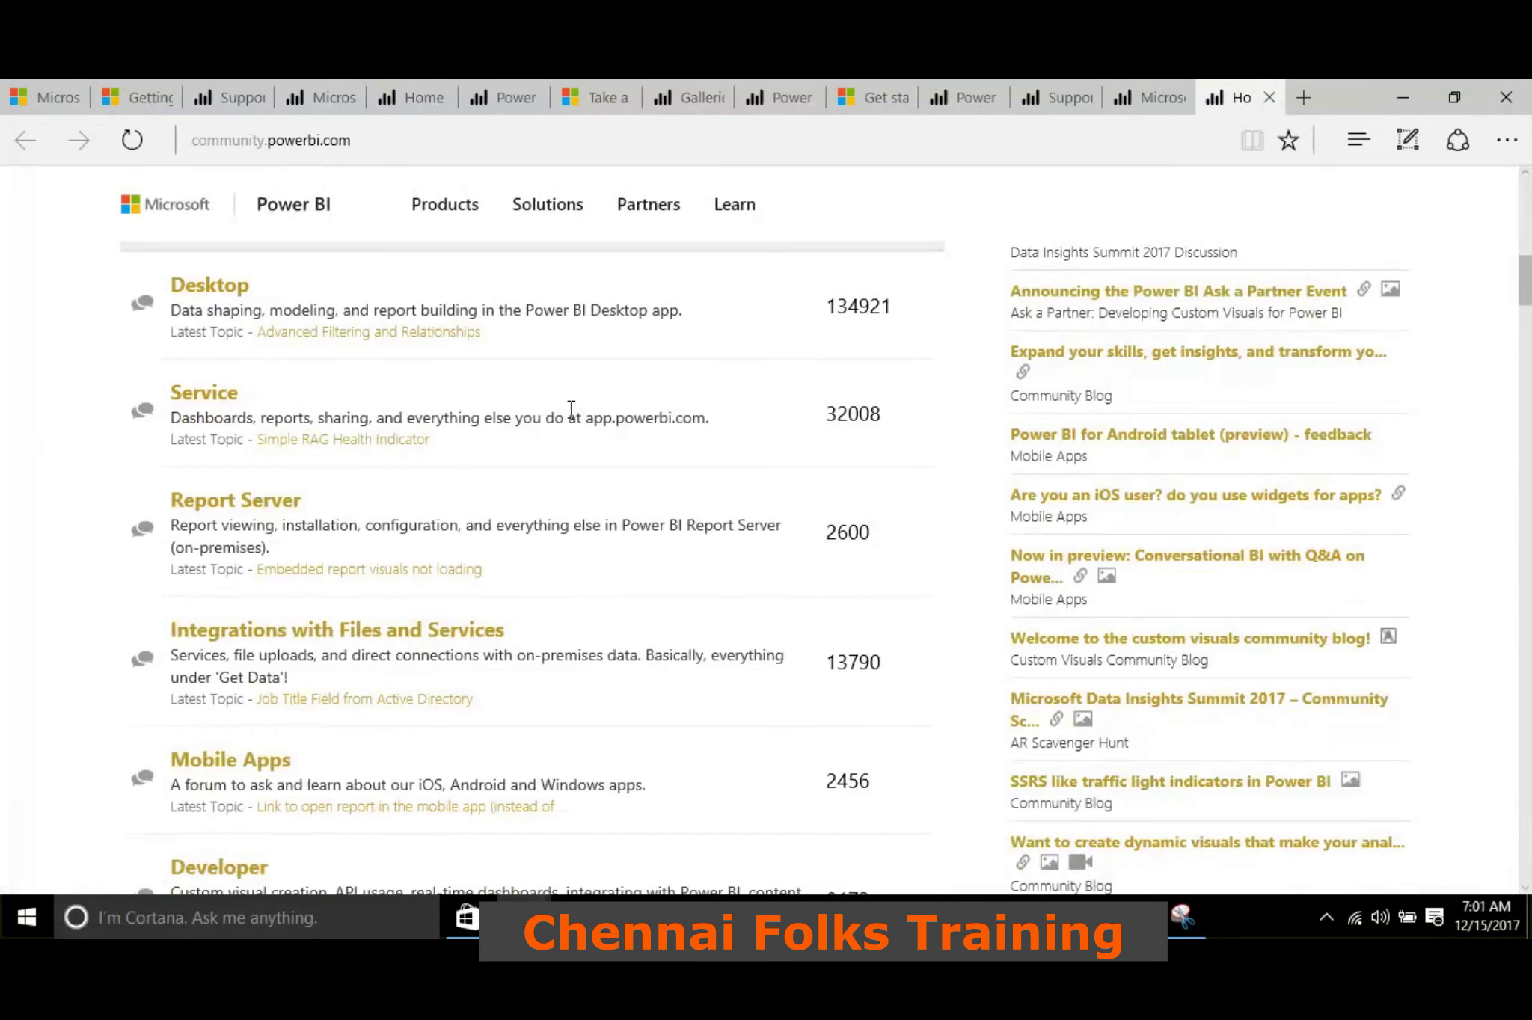
scroll(576, 430, down, 3)
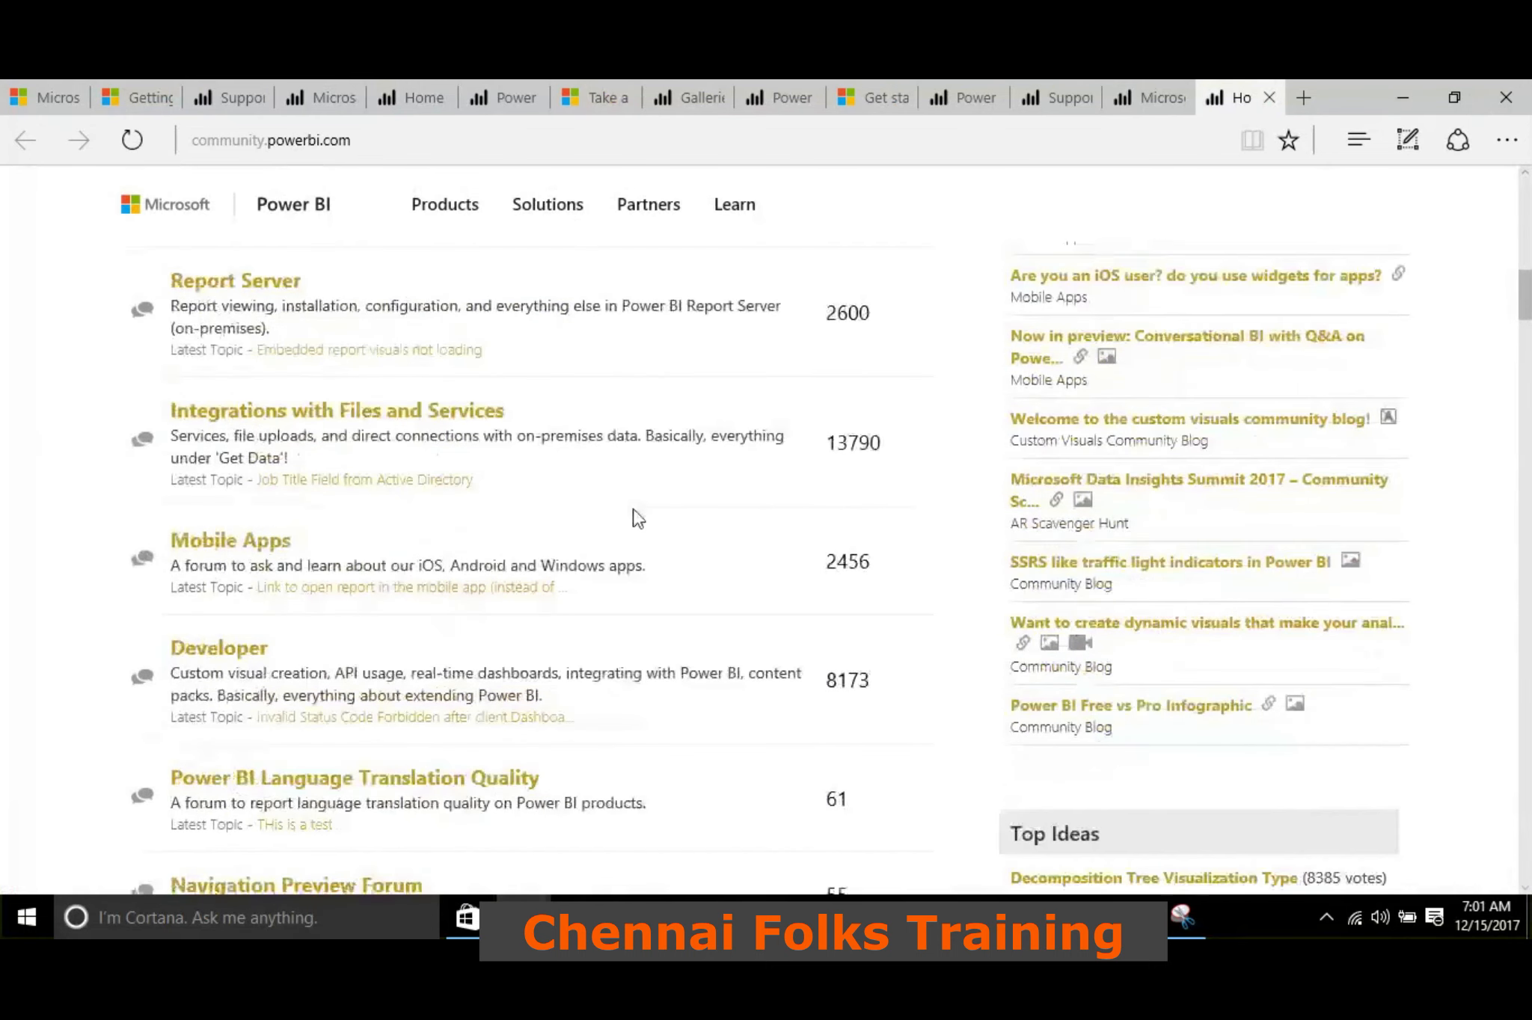
scroll(633, 510, down, 5)
scroll(616, 562, up, 5)
scroll(600, 553, up, 6)
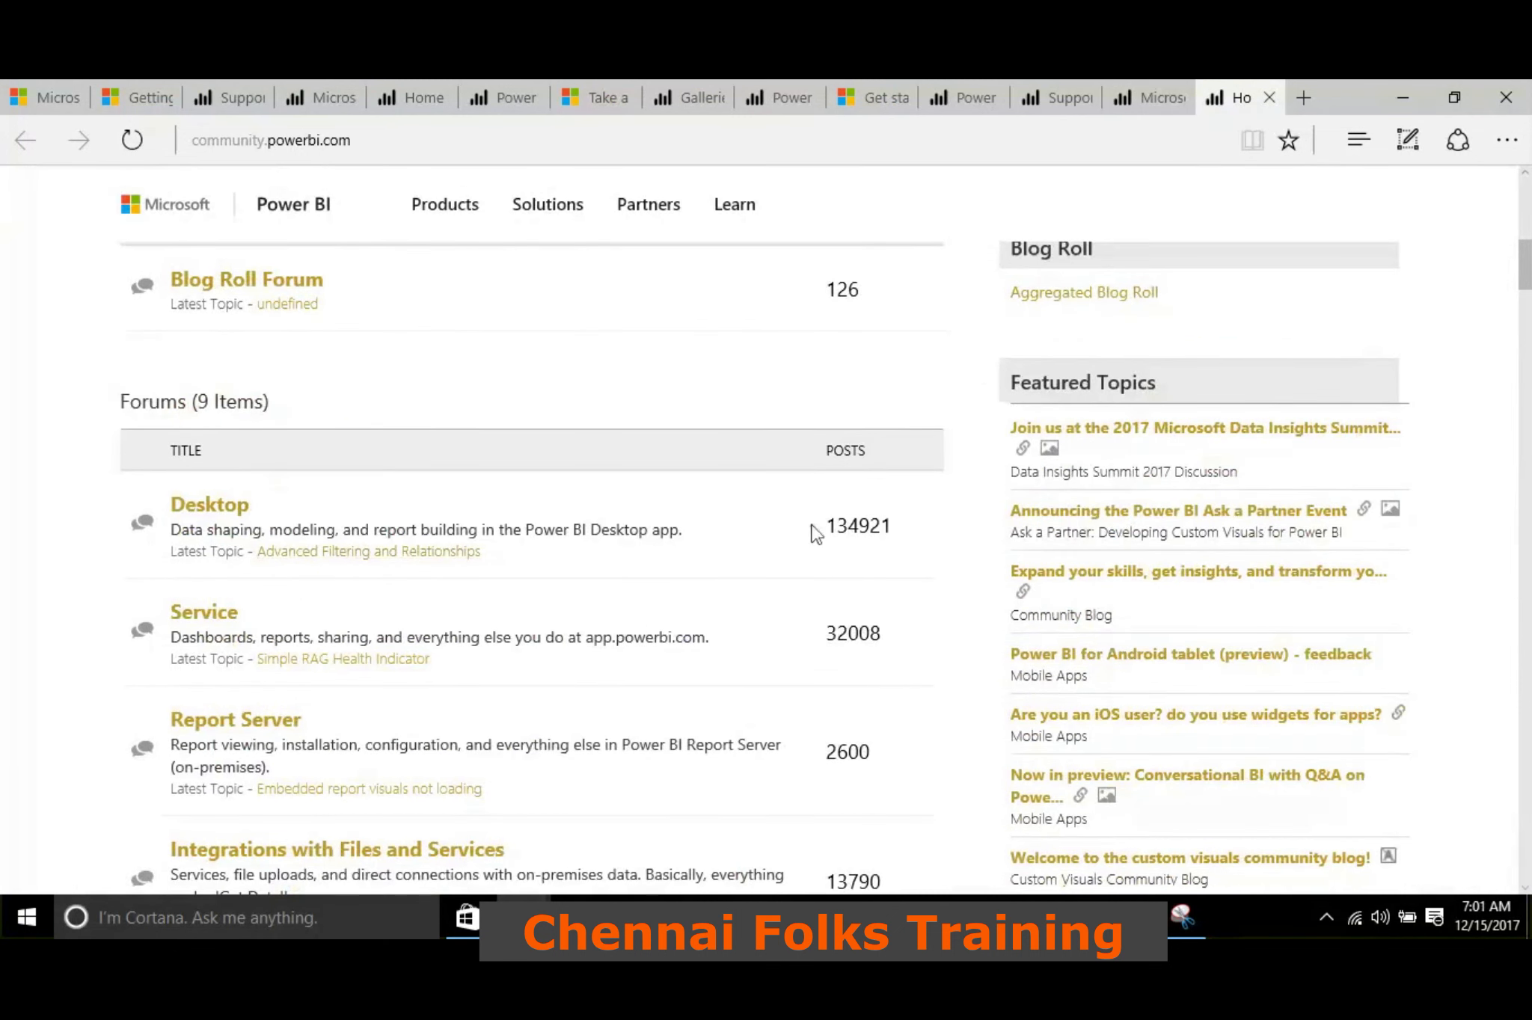
scroll(845, 523, down, 15)
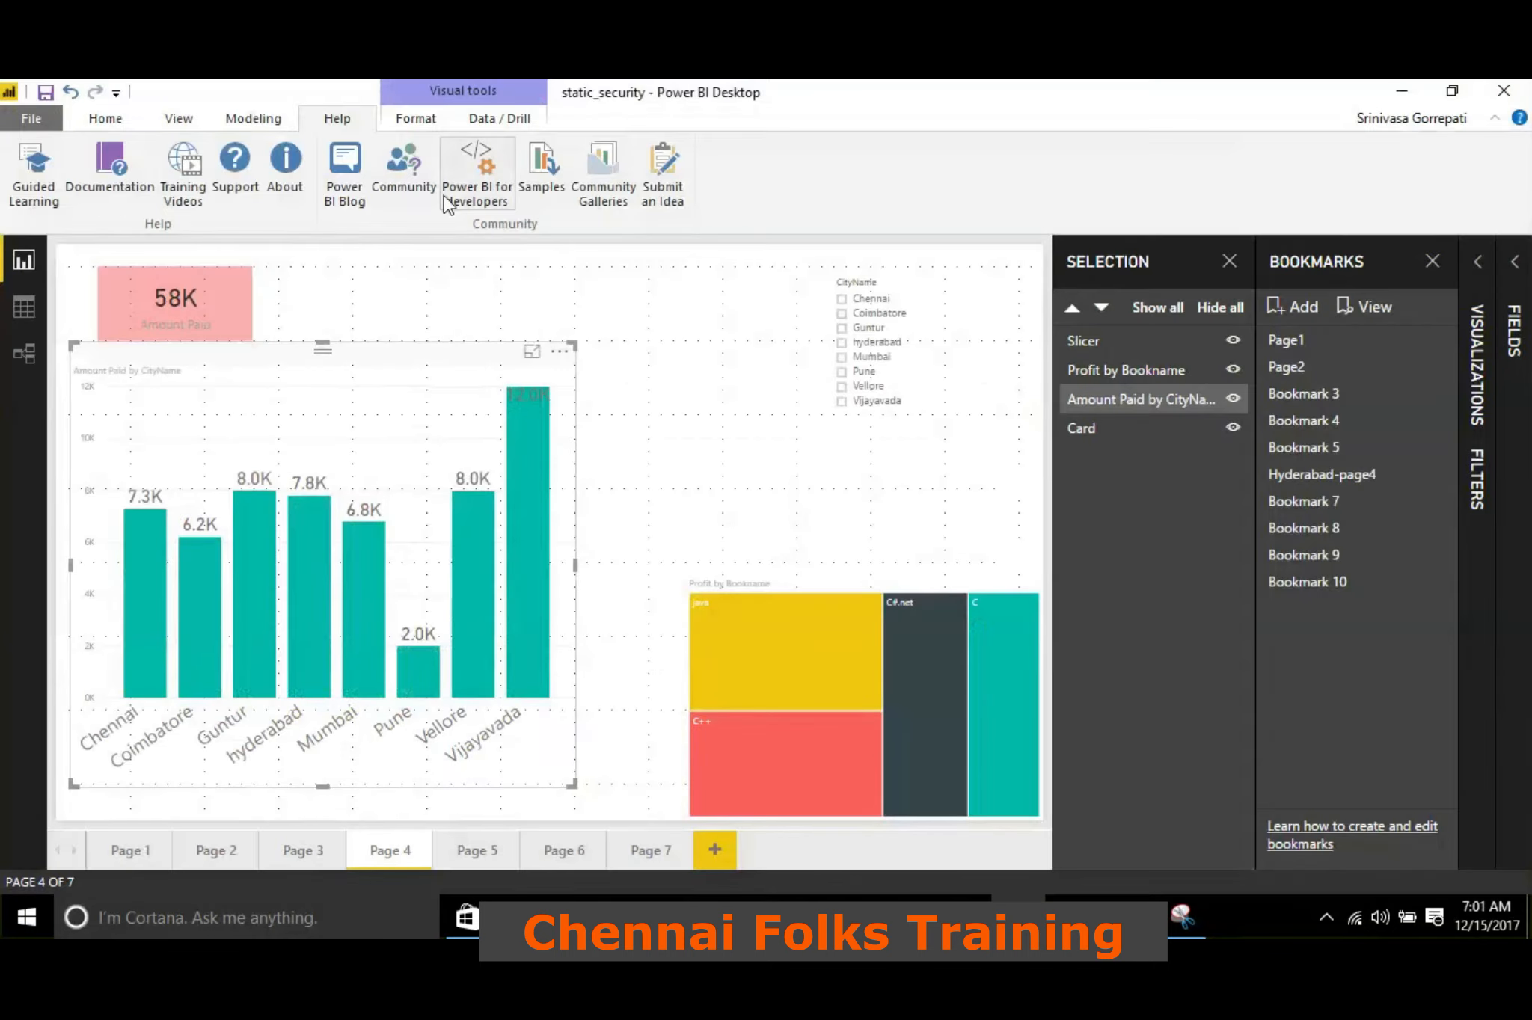
Open the Power BI Ideas page for submitting feature requests and browse the hot ideas down to the end of the list
click(672, 199)
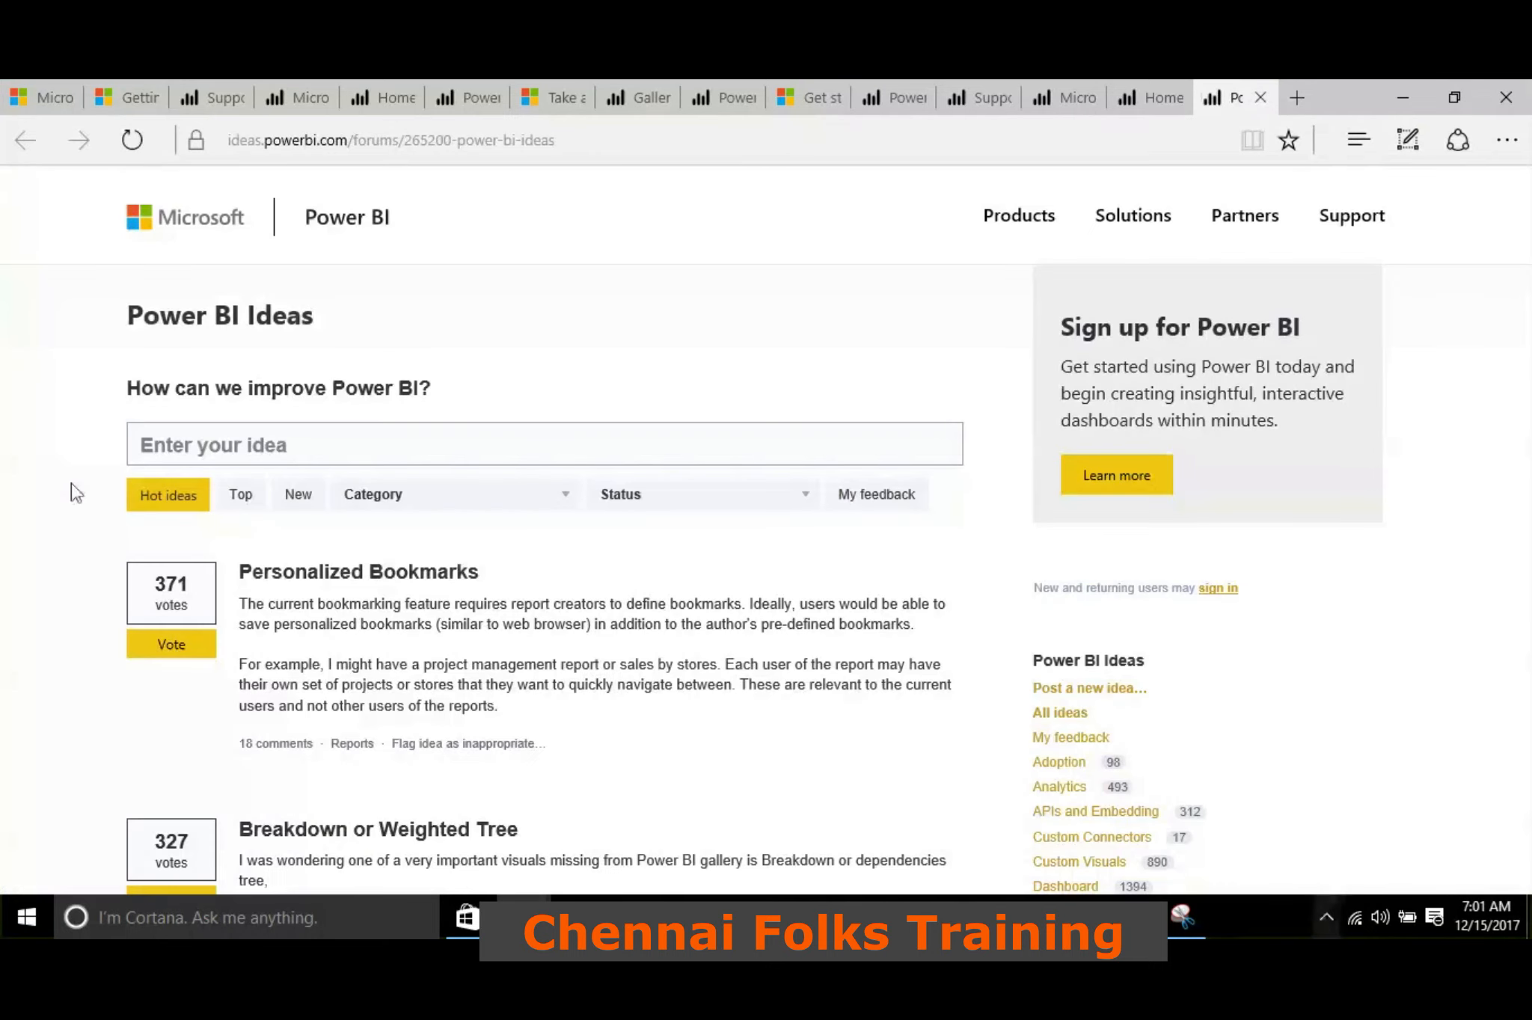
scroll(478, 486, down, 4)
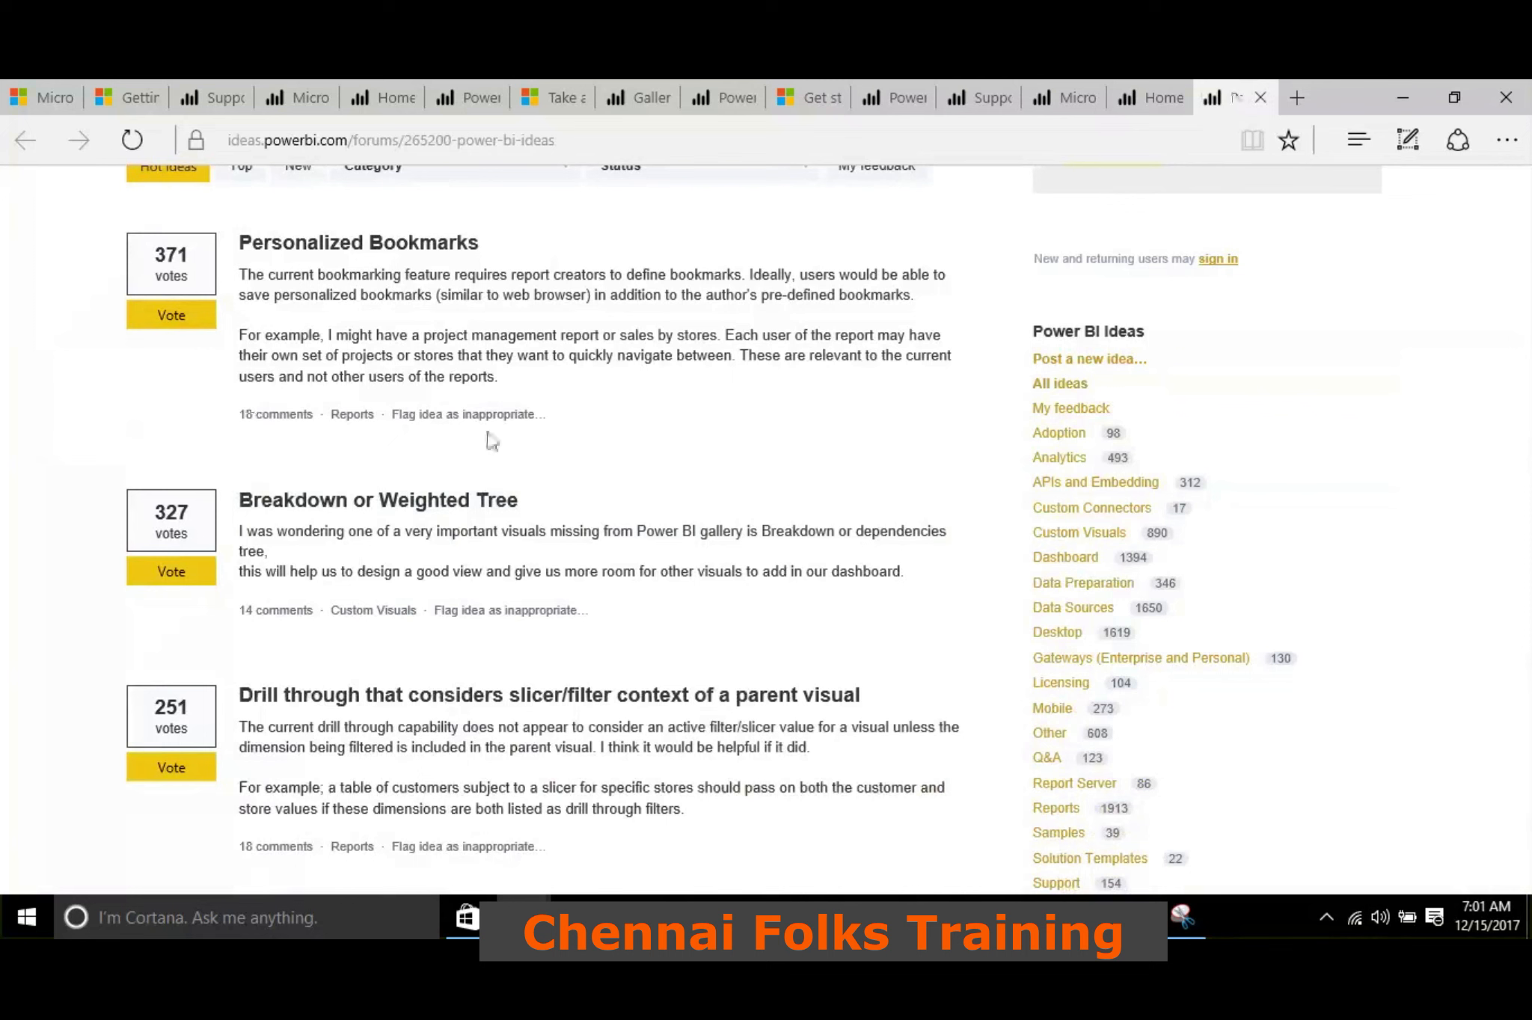
scroll(489, 438, down, 9)
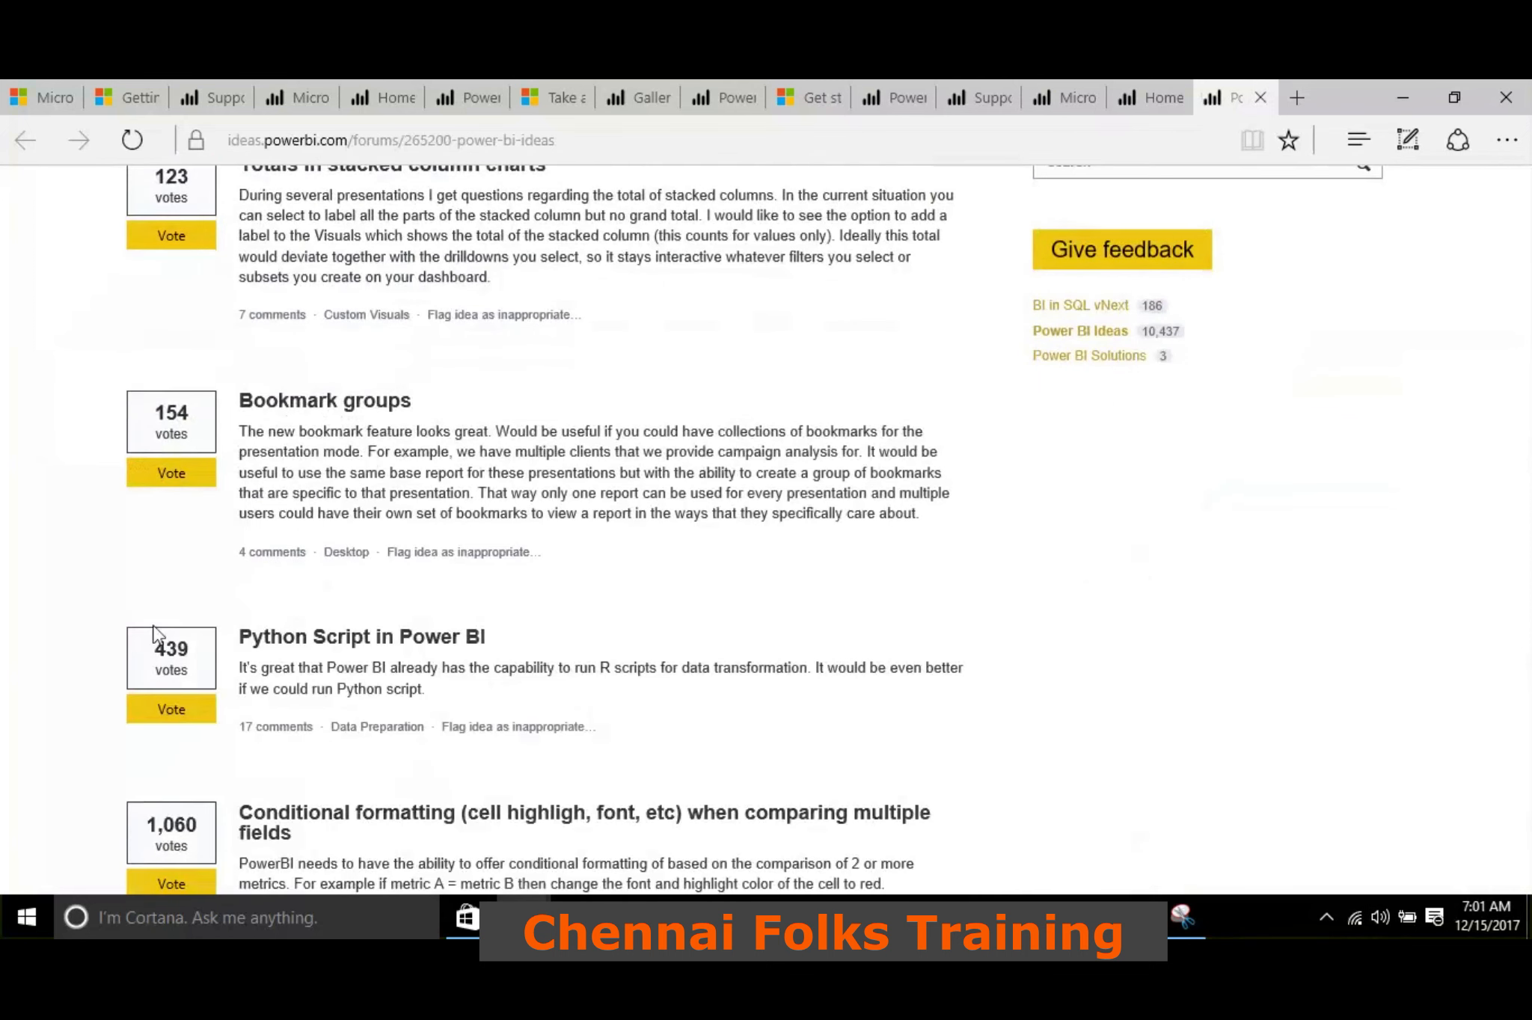
scroll(154, 634, down, 5)
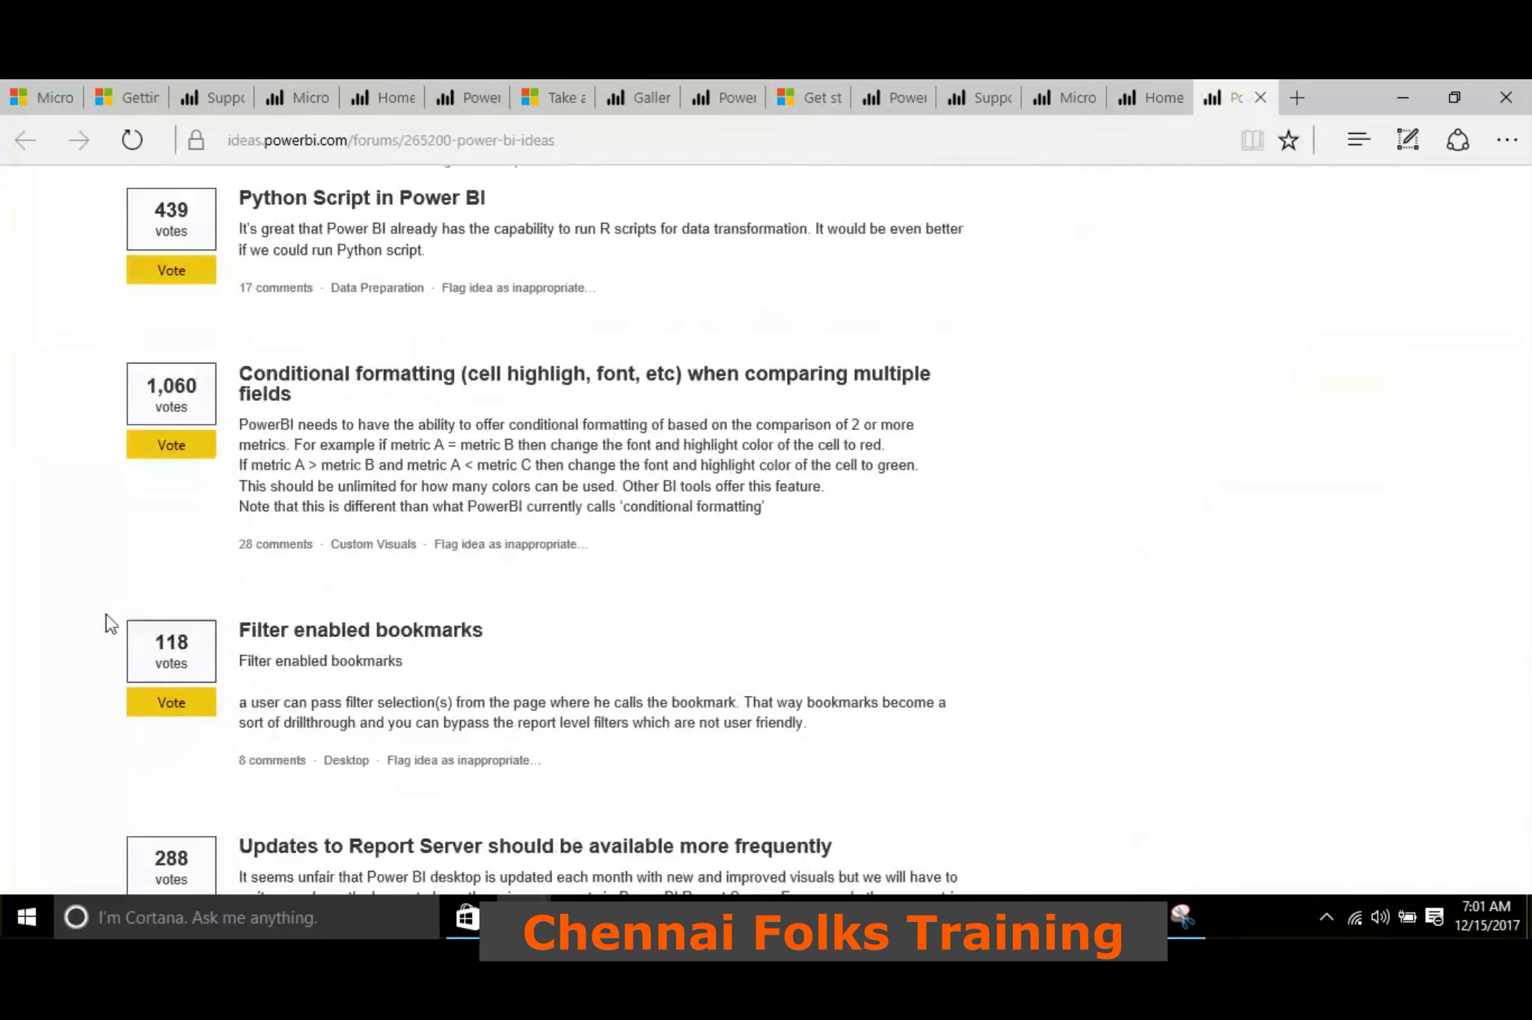
scroll(111, 623, down, 9)
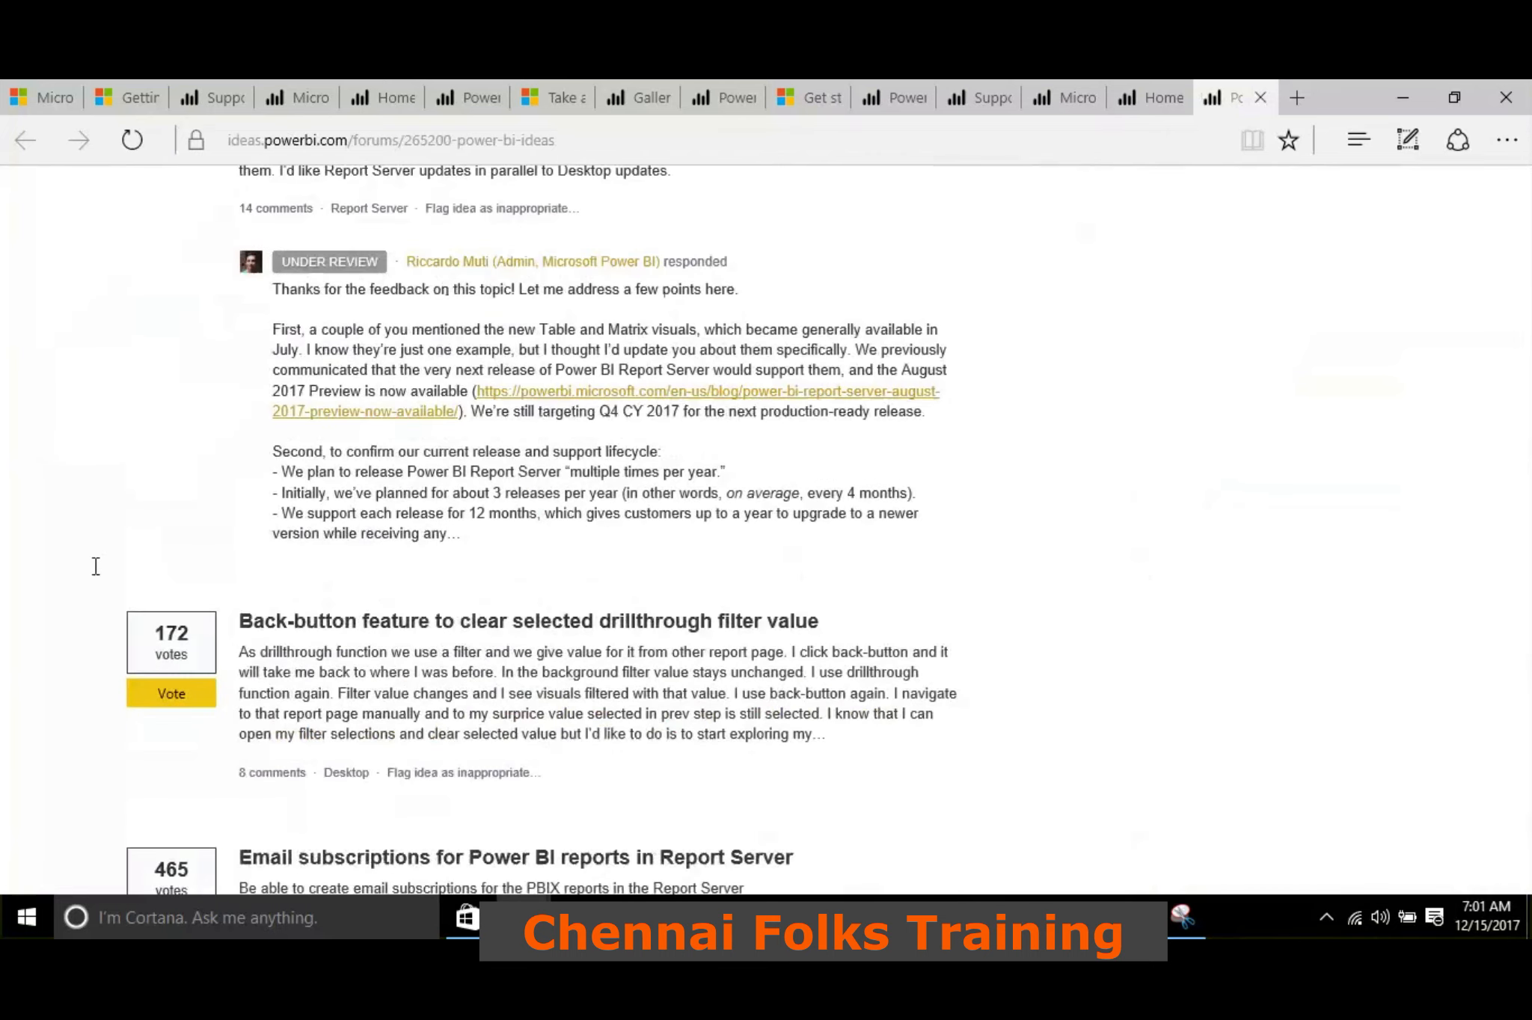
scroll(102, 426, down, 18)
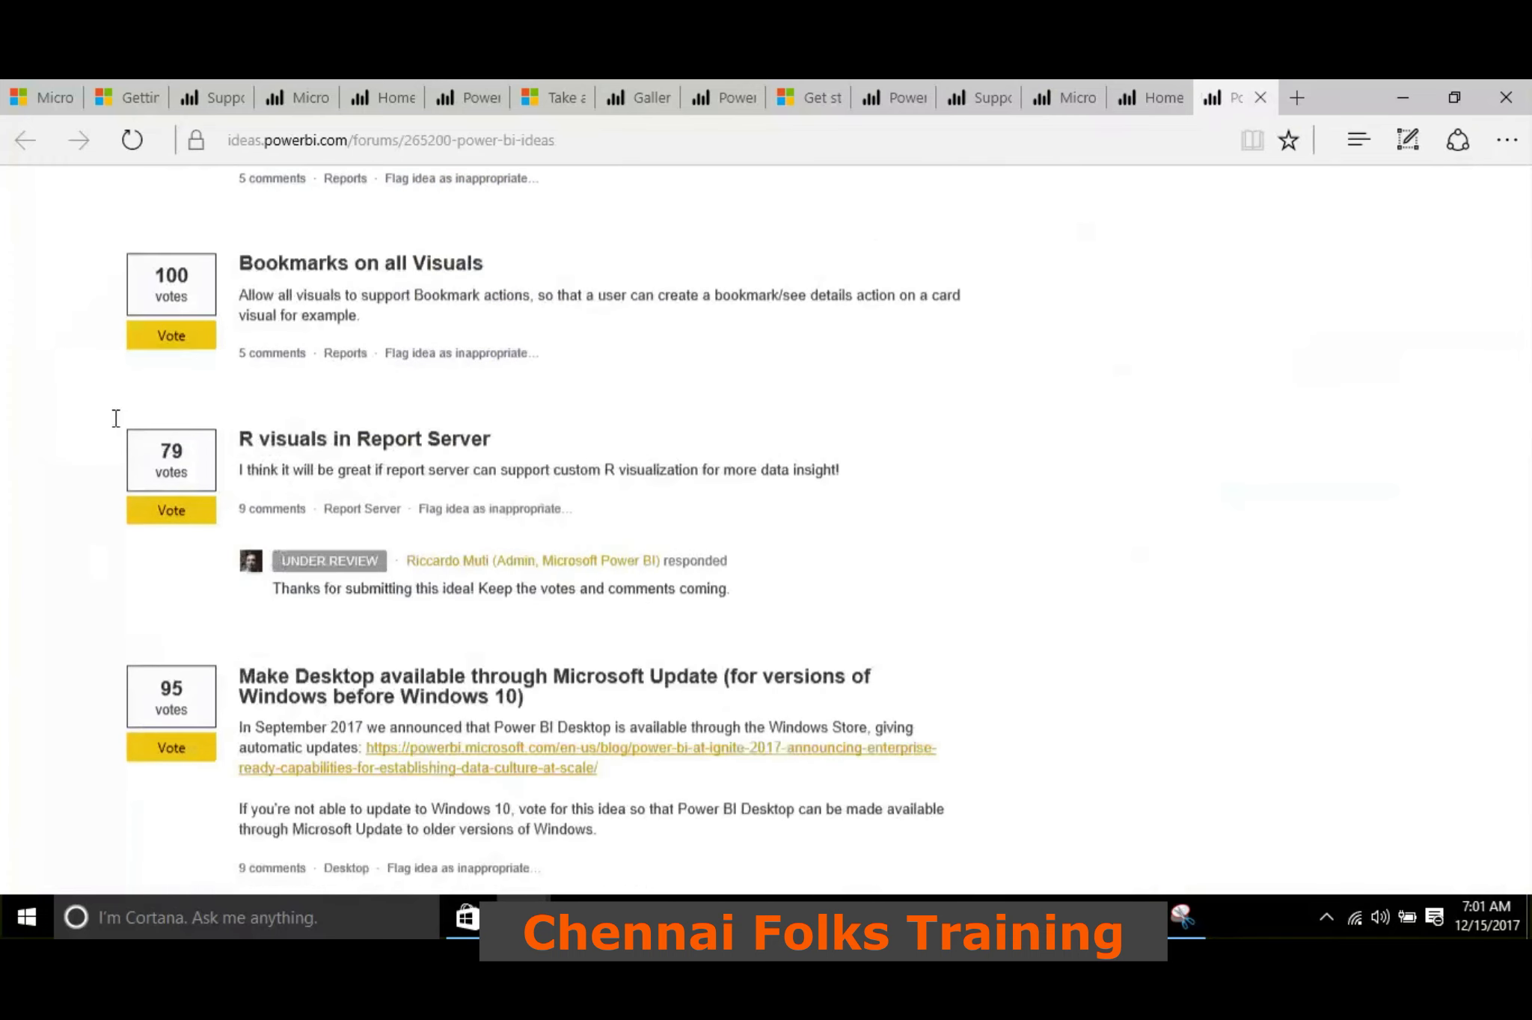
scroll(116, 418, up, 6)
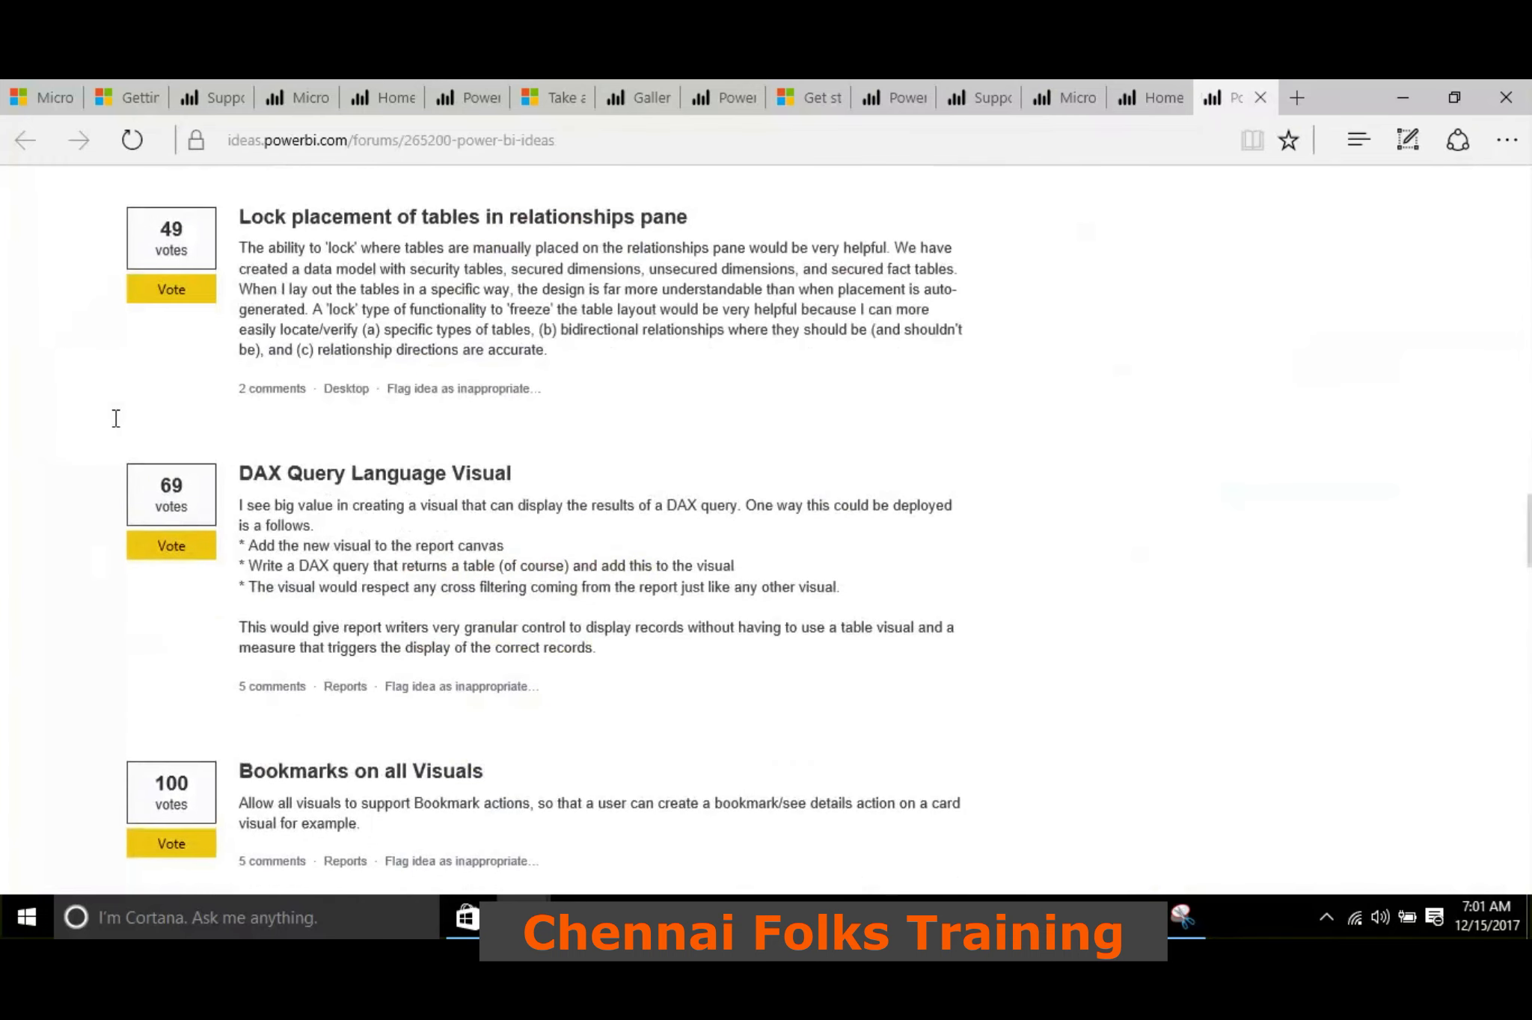
scroll(116, 422, down, 20)
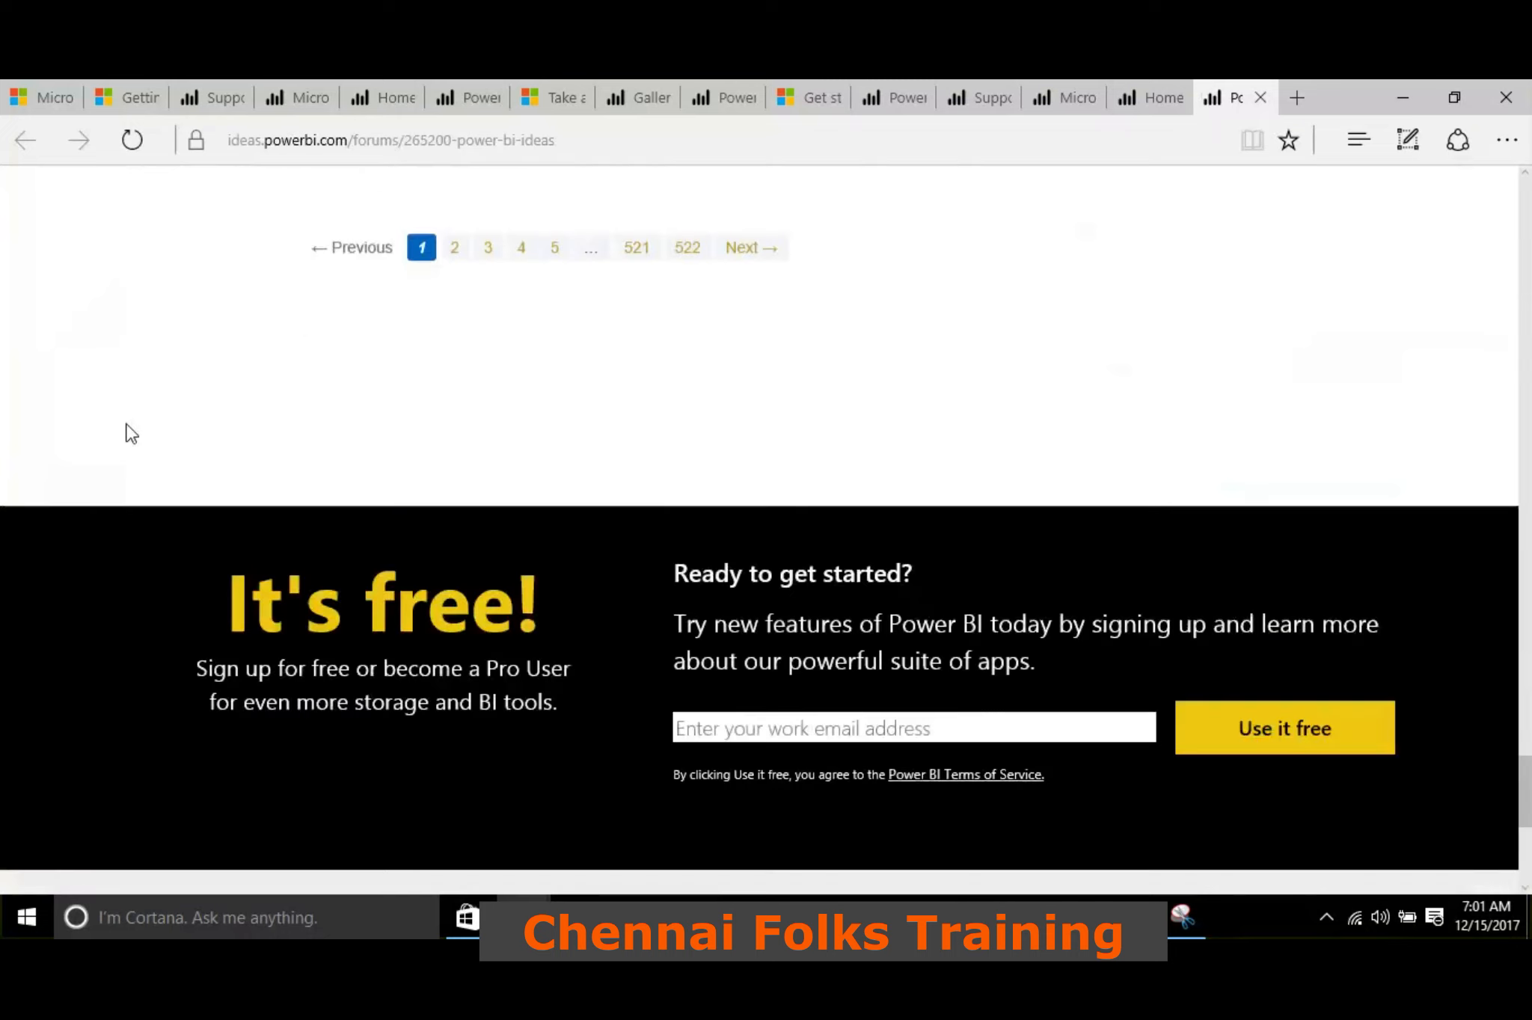
Skim the hot ideas again back up to the idea submission box, and return to Power BI Desktop
scroll(131, 434, up, 12)
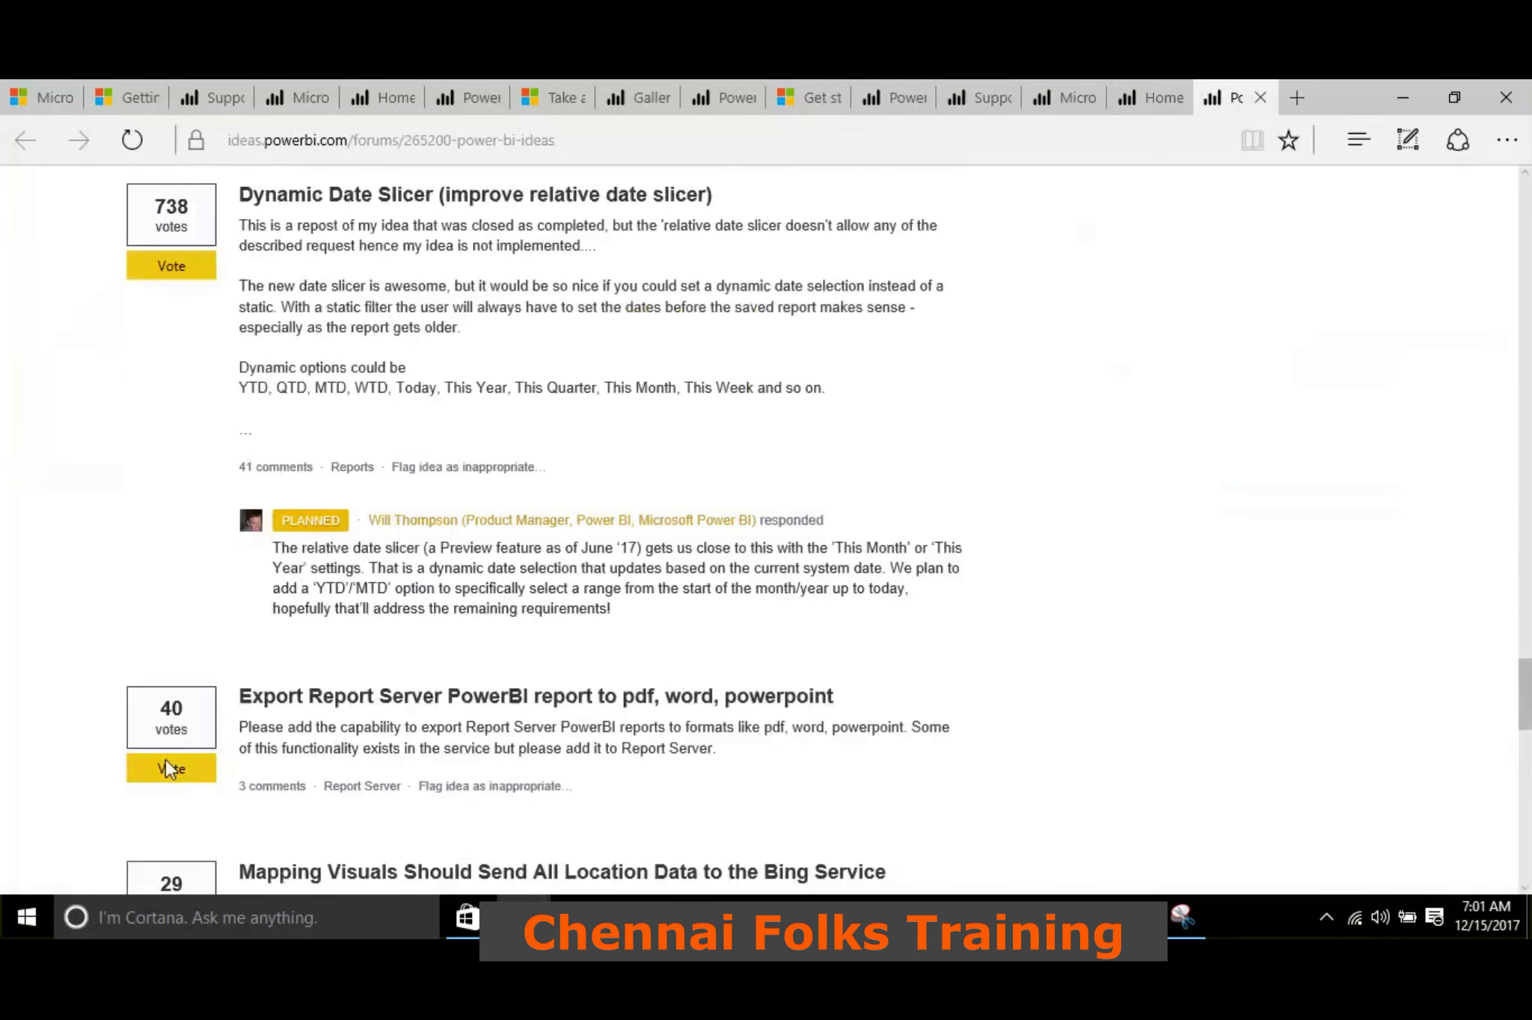
scroll(75, 470, up, 15)
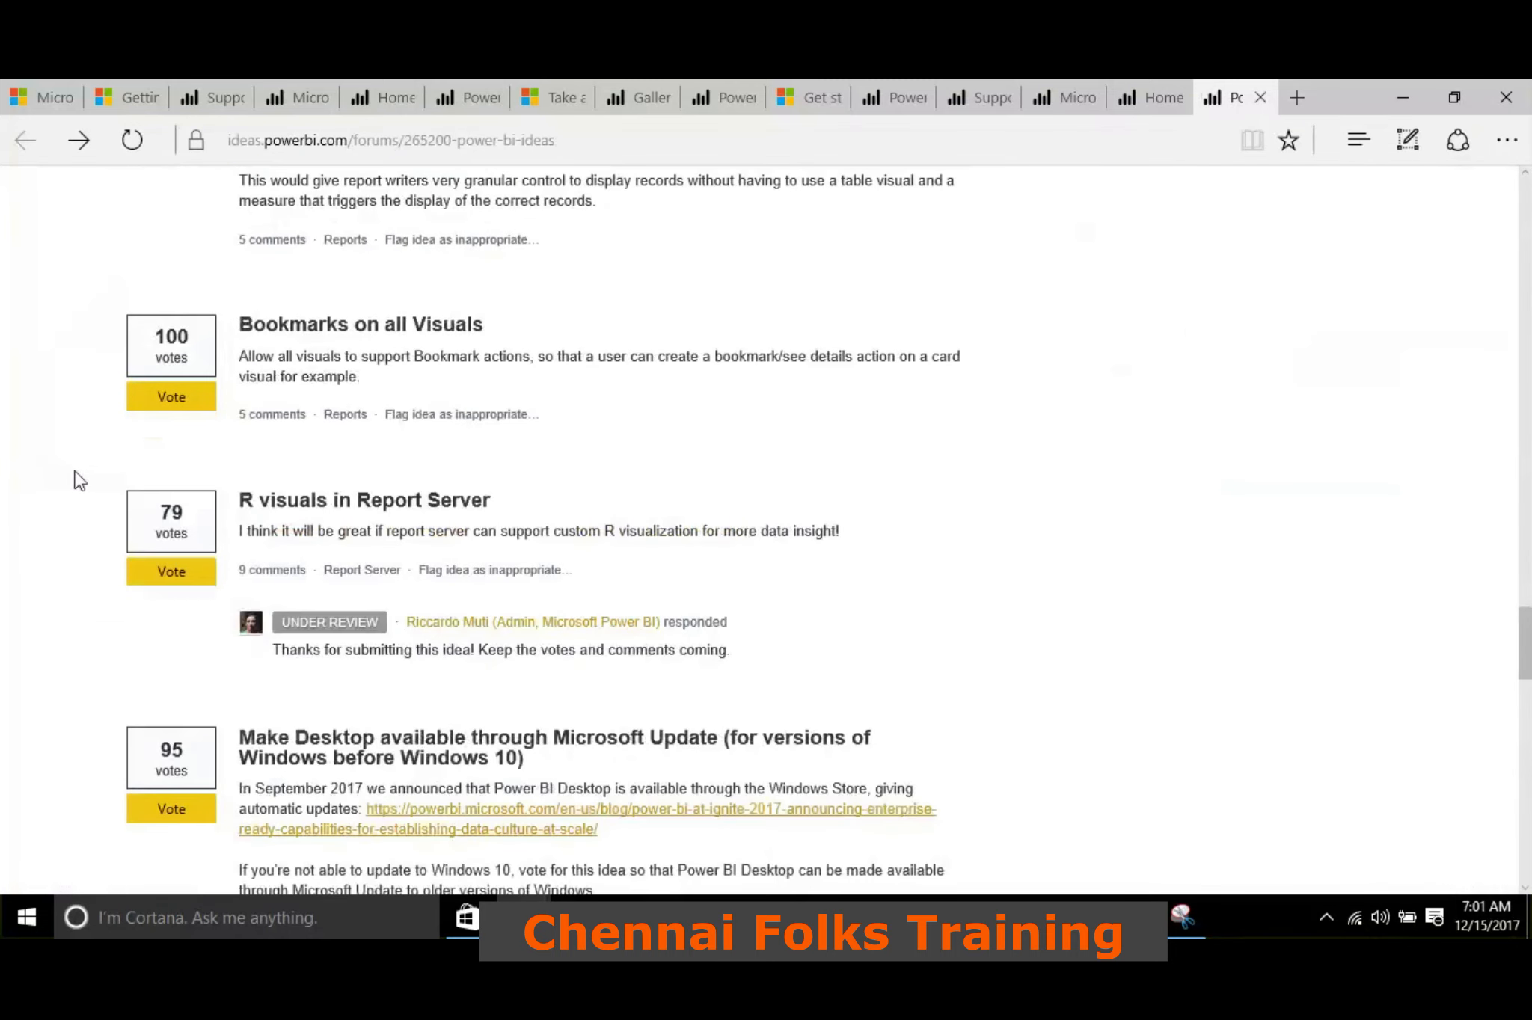
scroll(75, 473, up, 15)
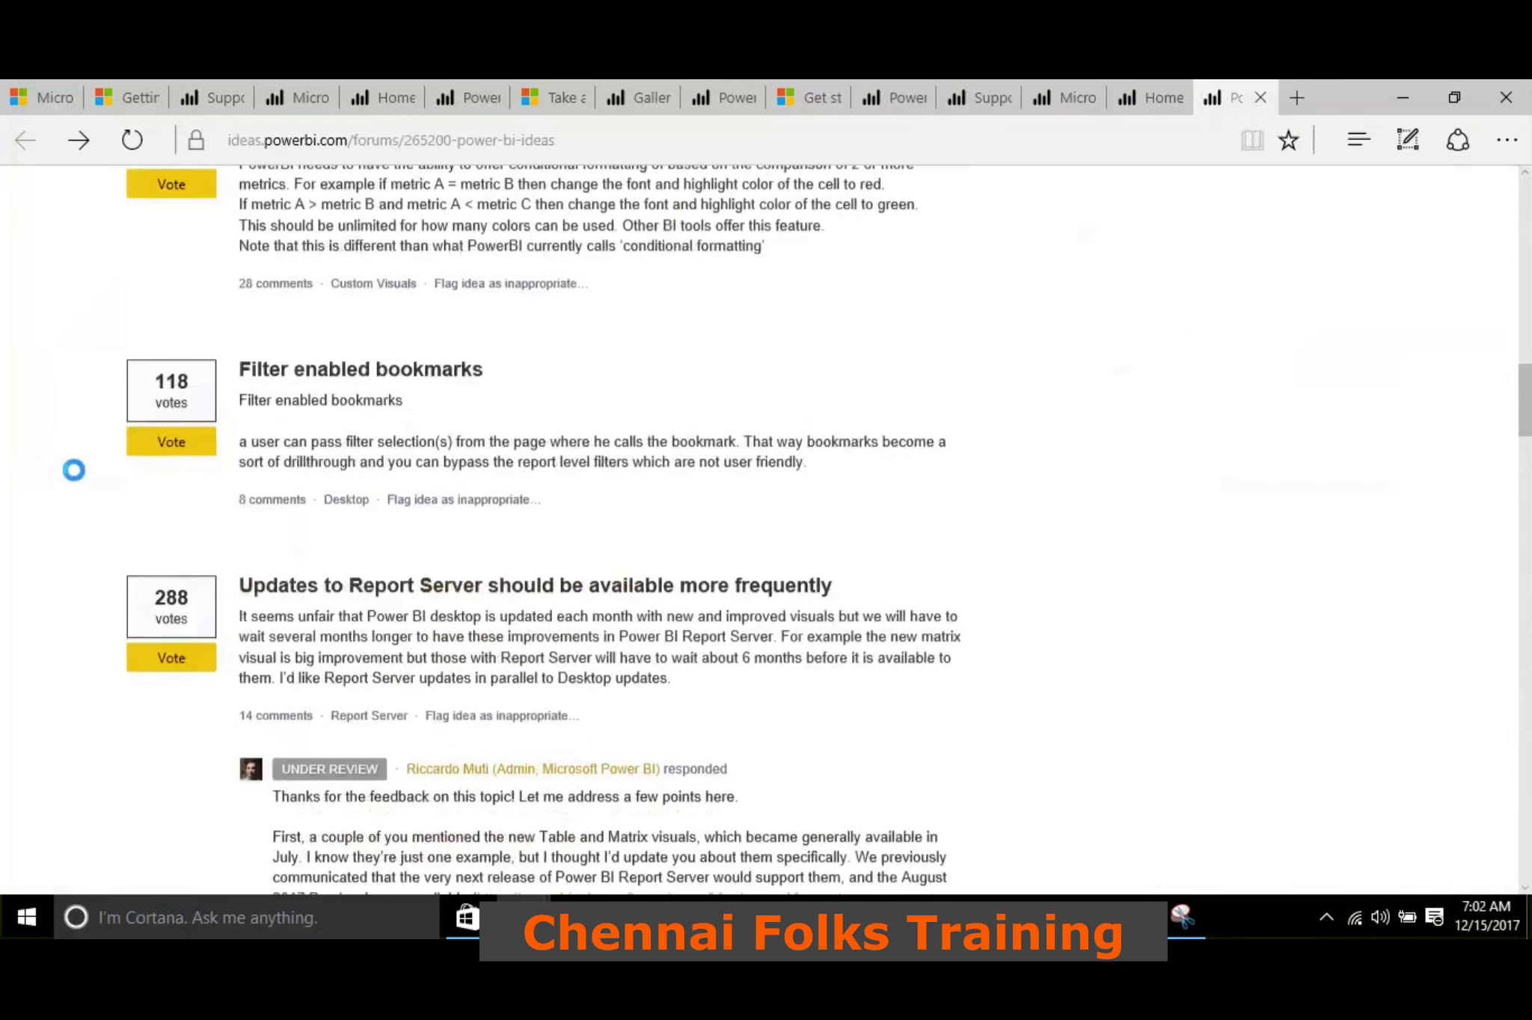
scroll(73, 470, up, 20)
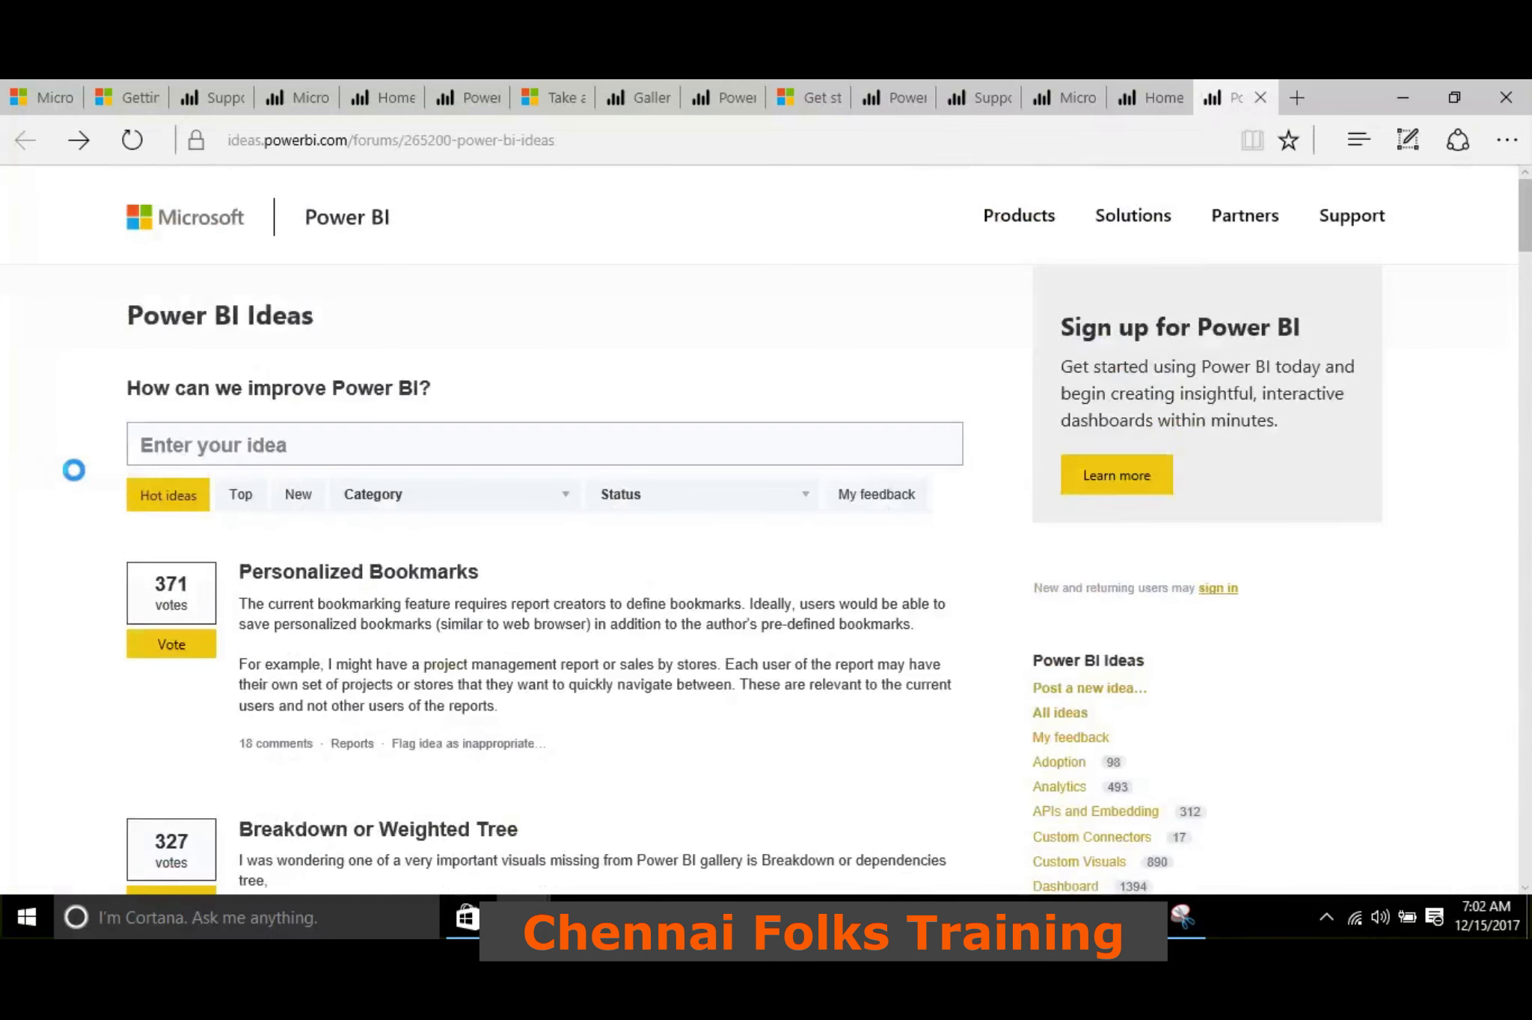
click(1401, 90)
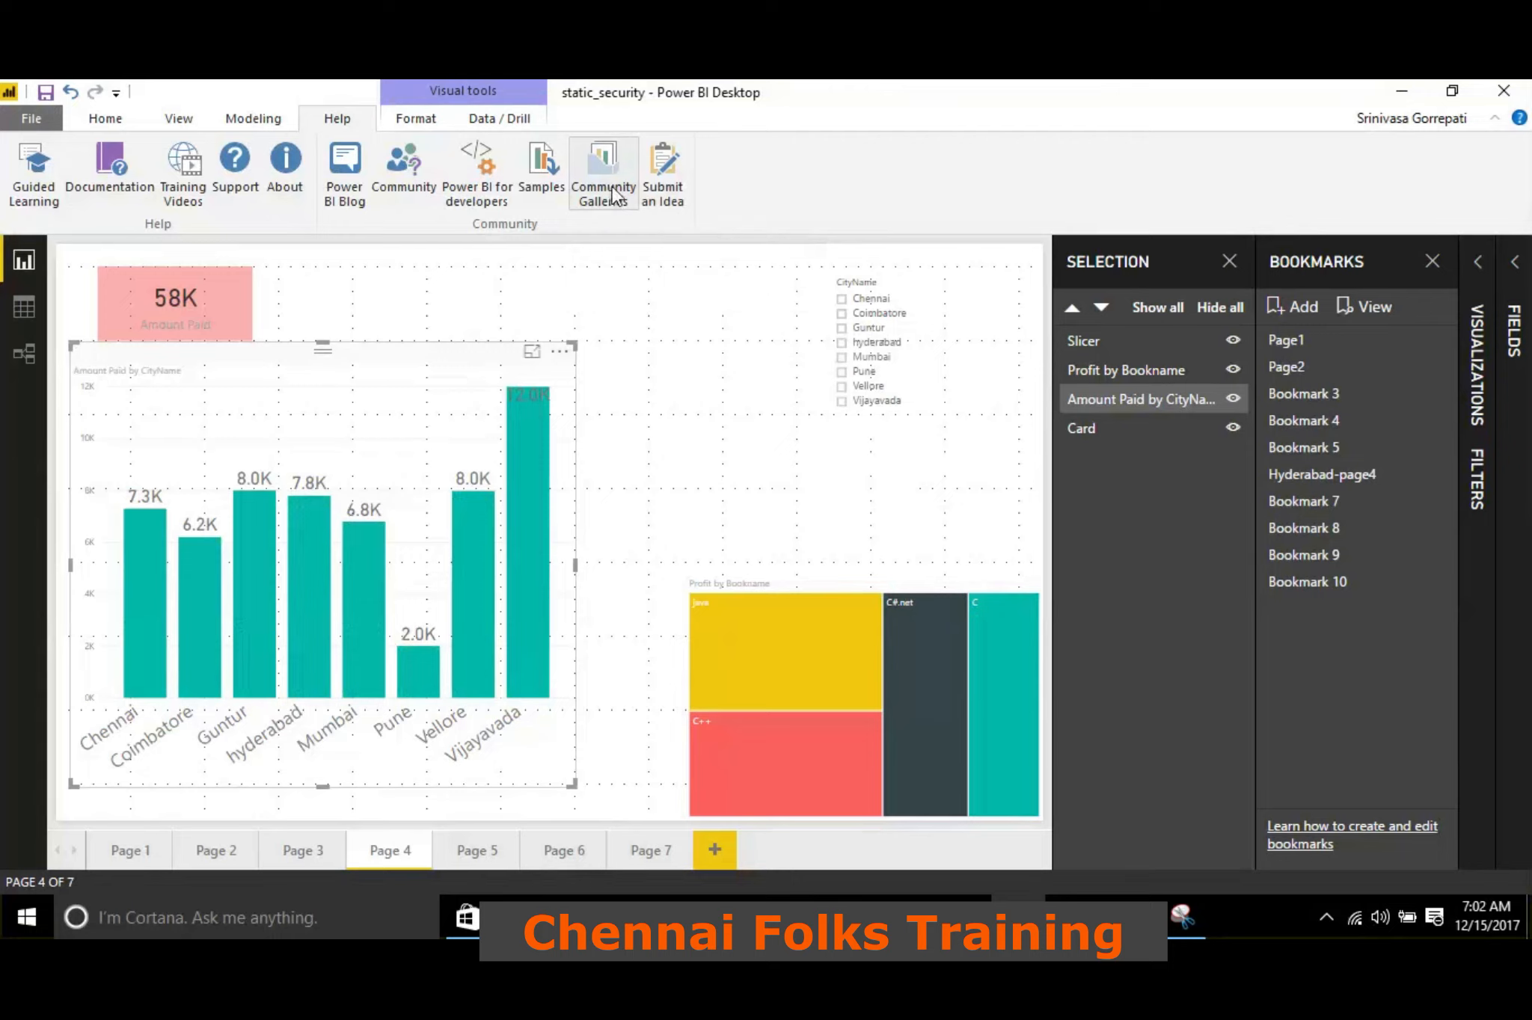
Open the Community Galleries from the Help resources and look through the listed galleries, from Gallery Forum to Quick Measures Gallery
click(613, 190)
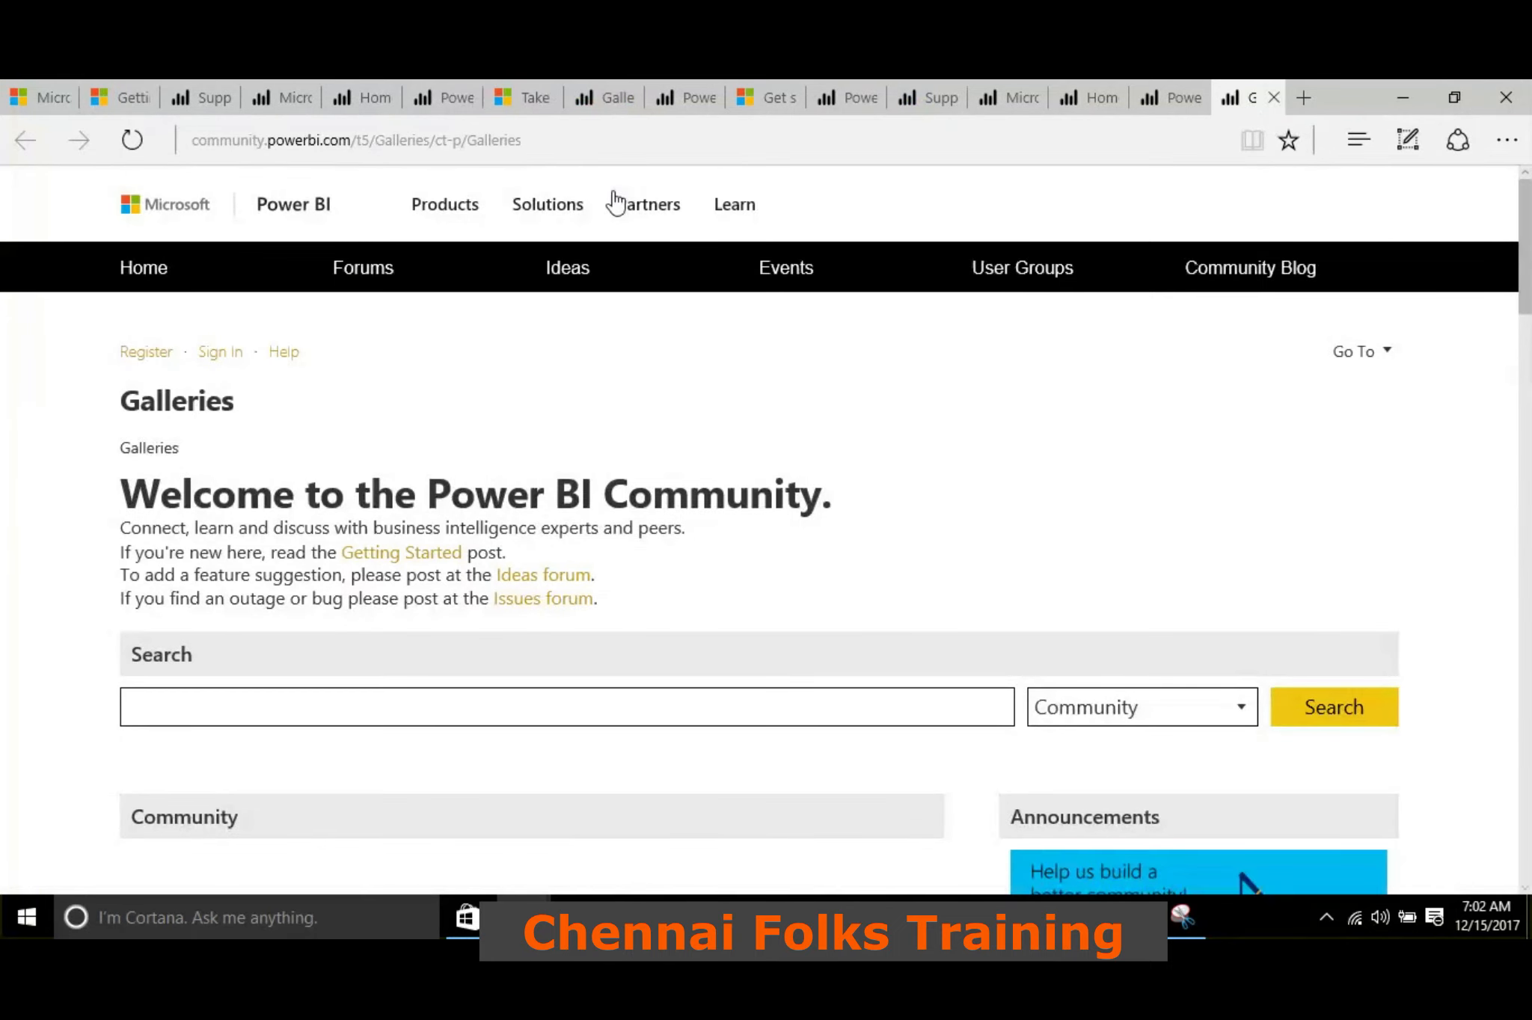
scroll(355, 449, down, 5)
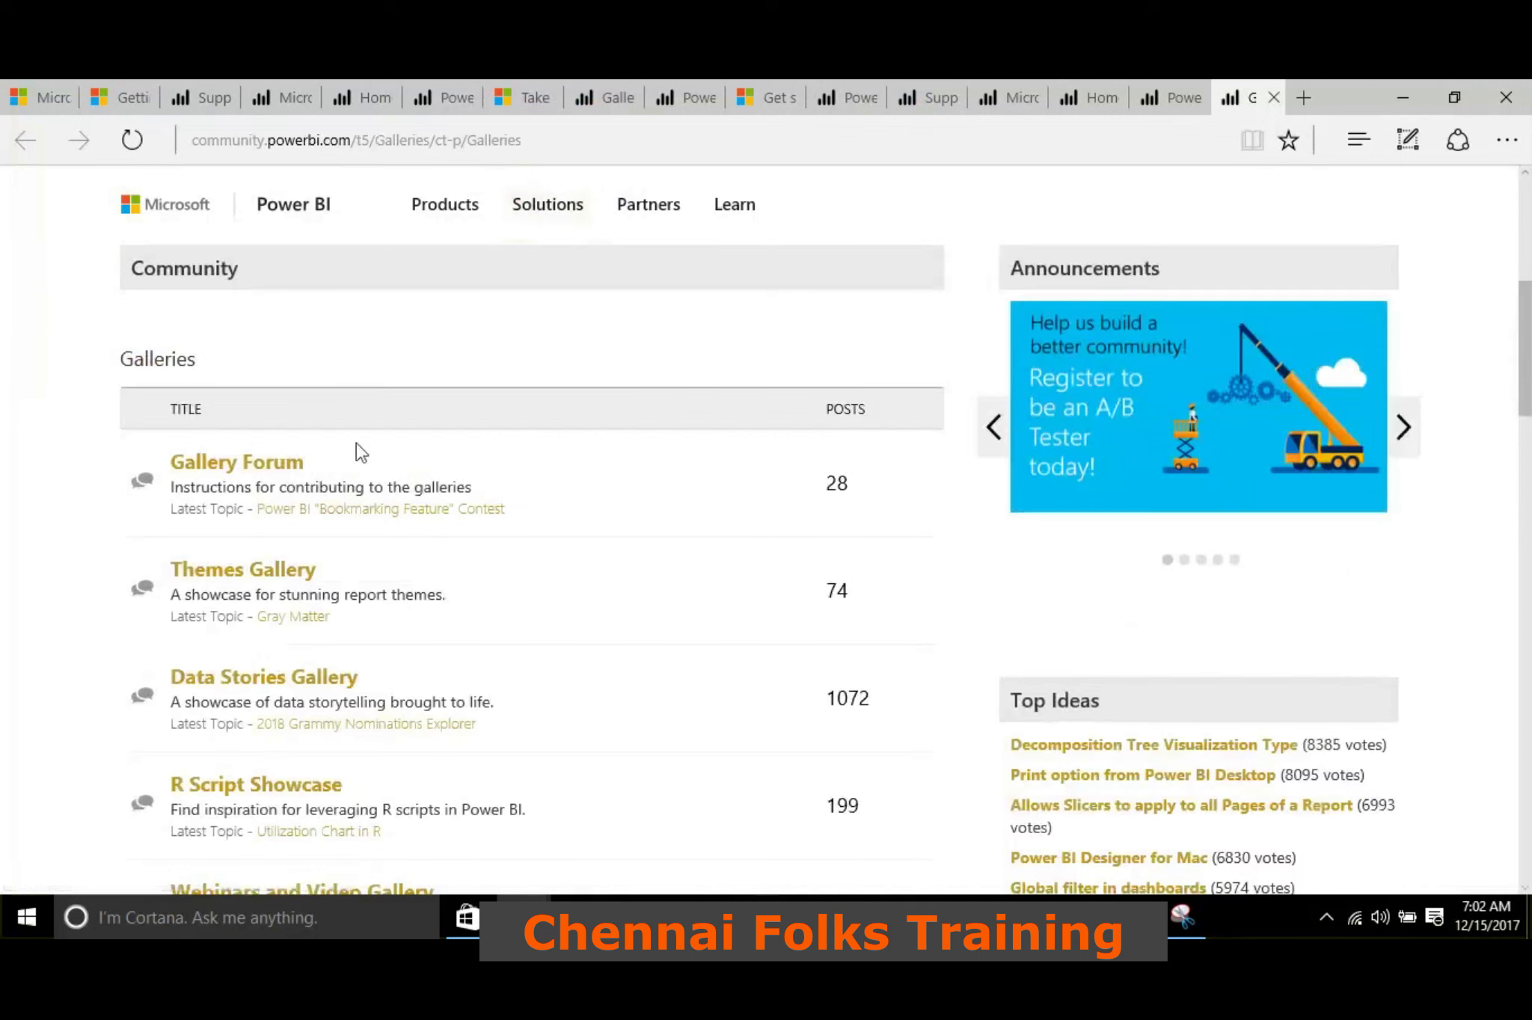
click(258, 570)
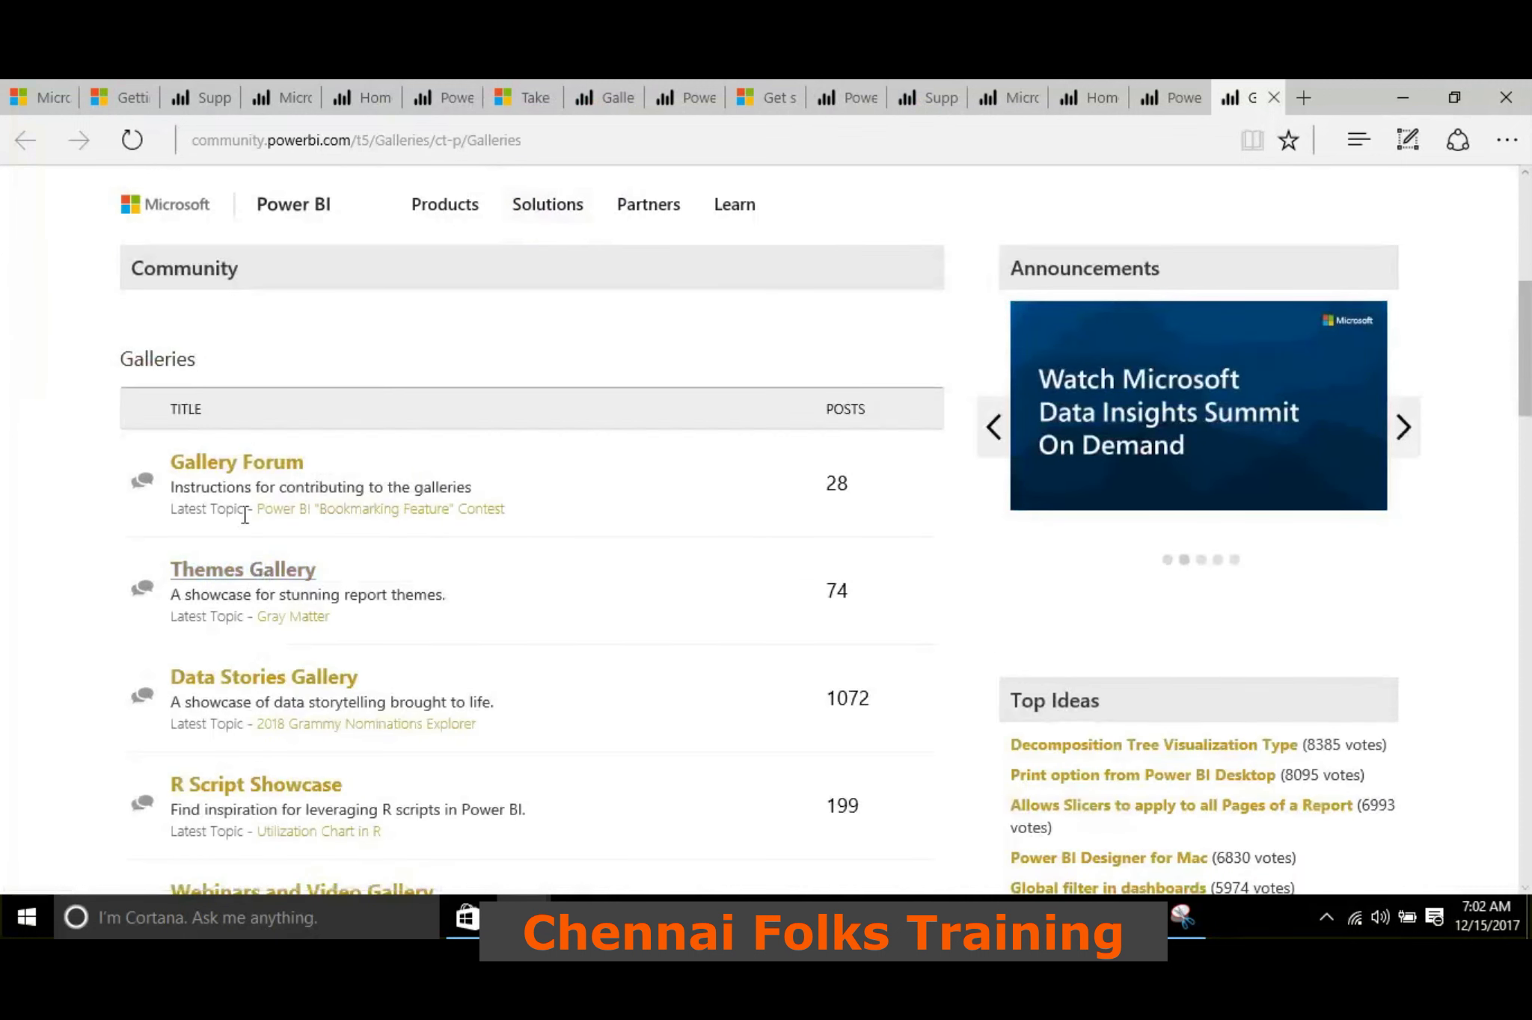
scroll(414, 553, down, 3)
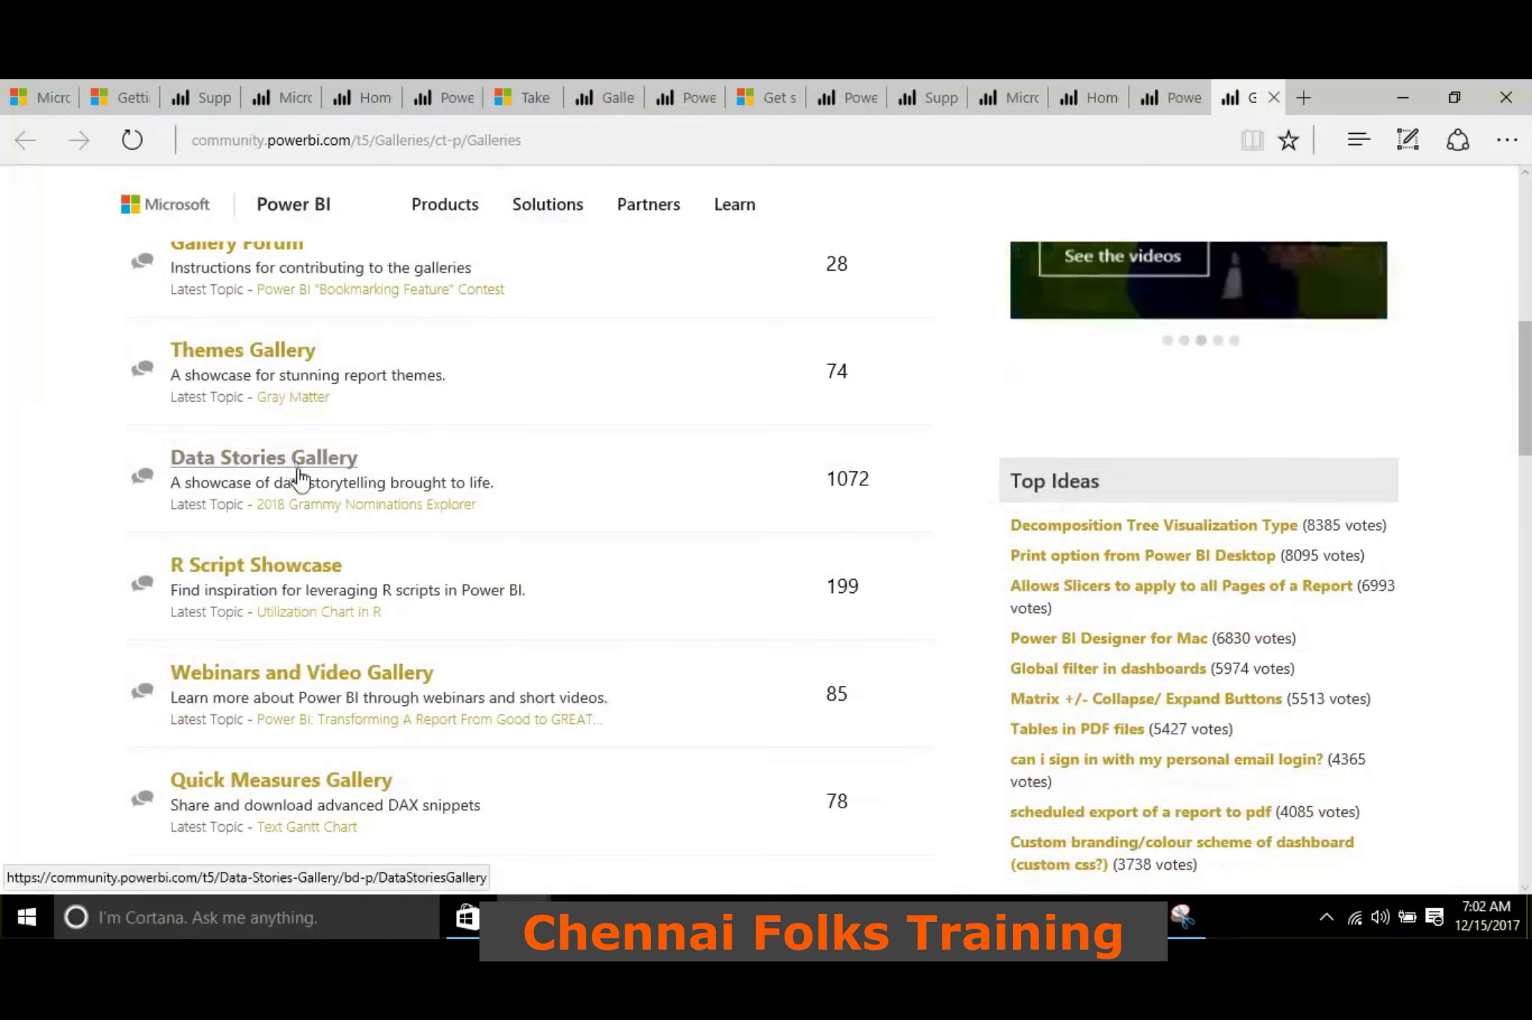
scroll(461, 598, down, 1)
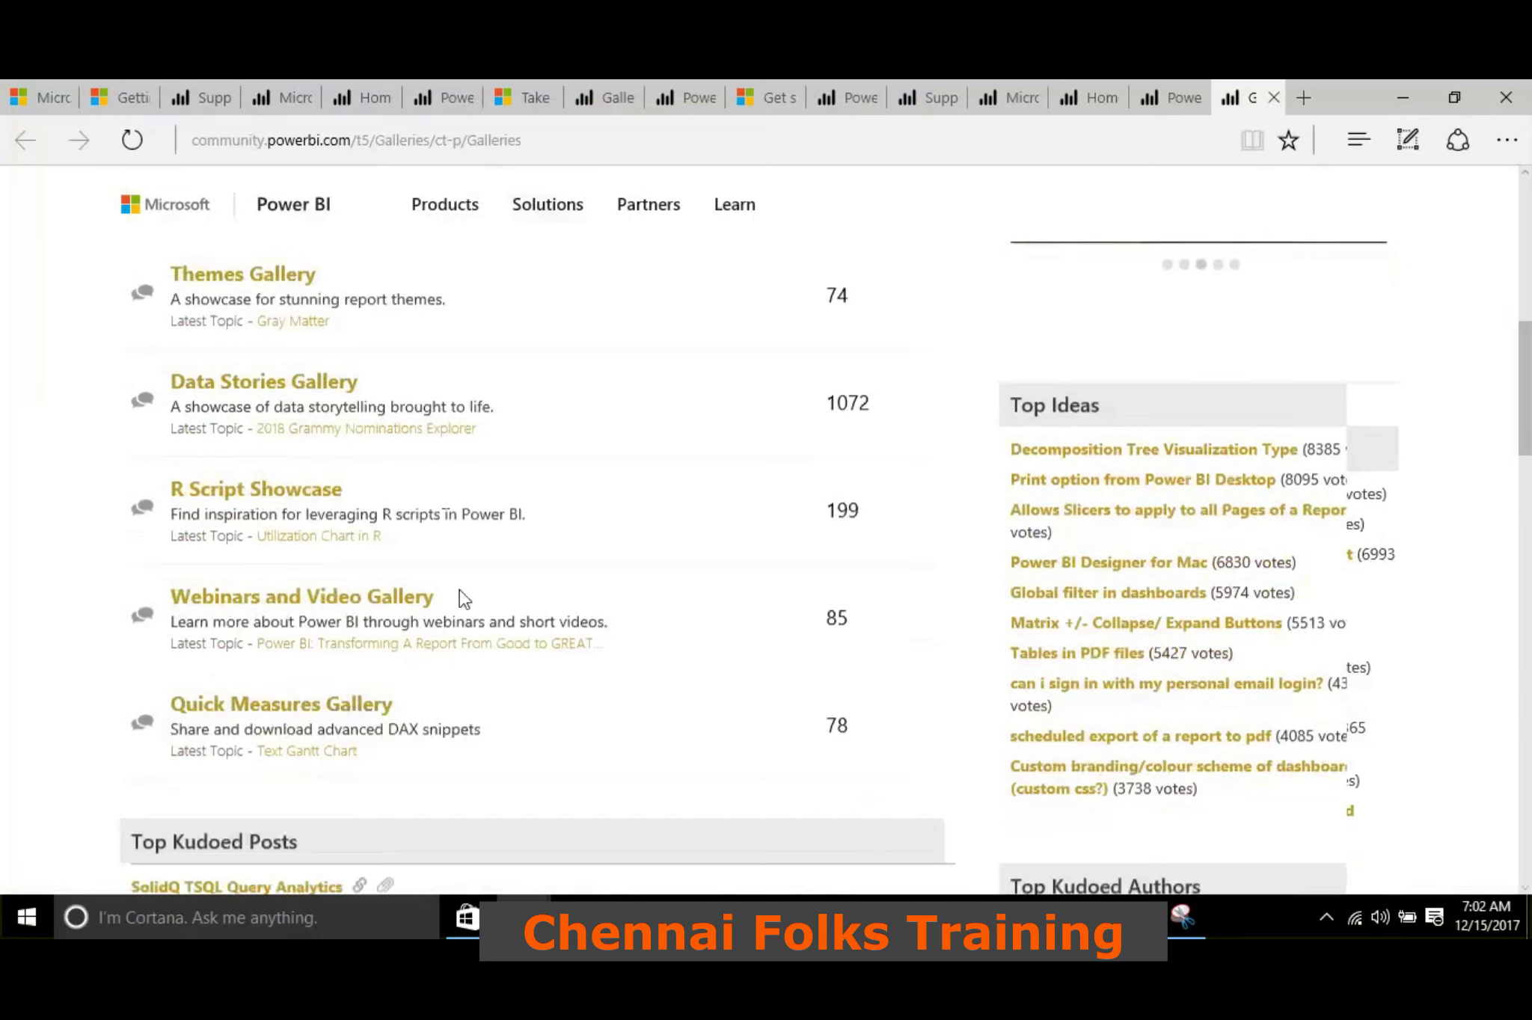
scroll(464, 598, down, 2)
scroll(431, 468, up, 7)
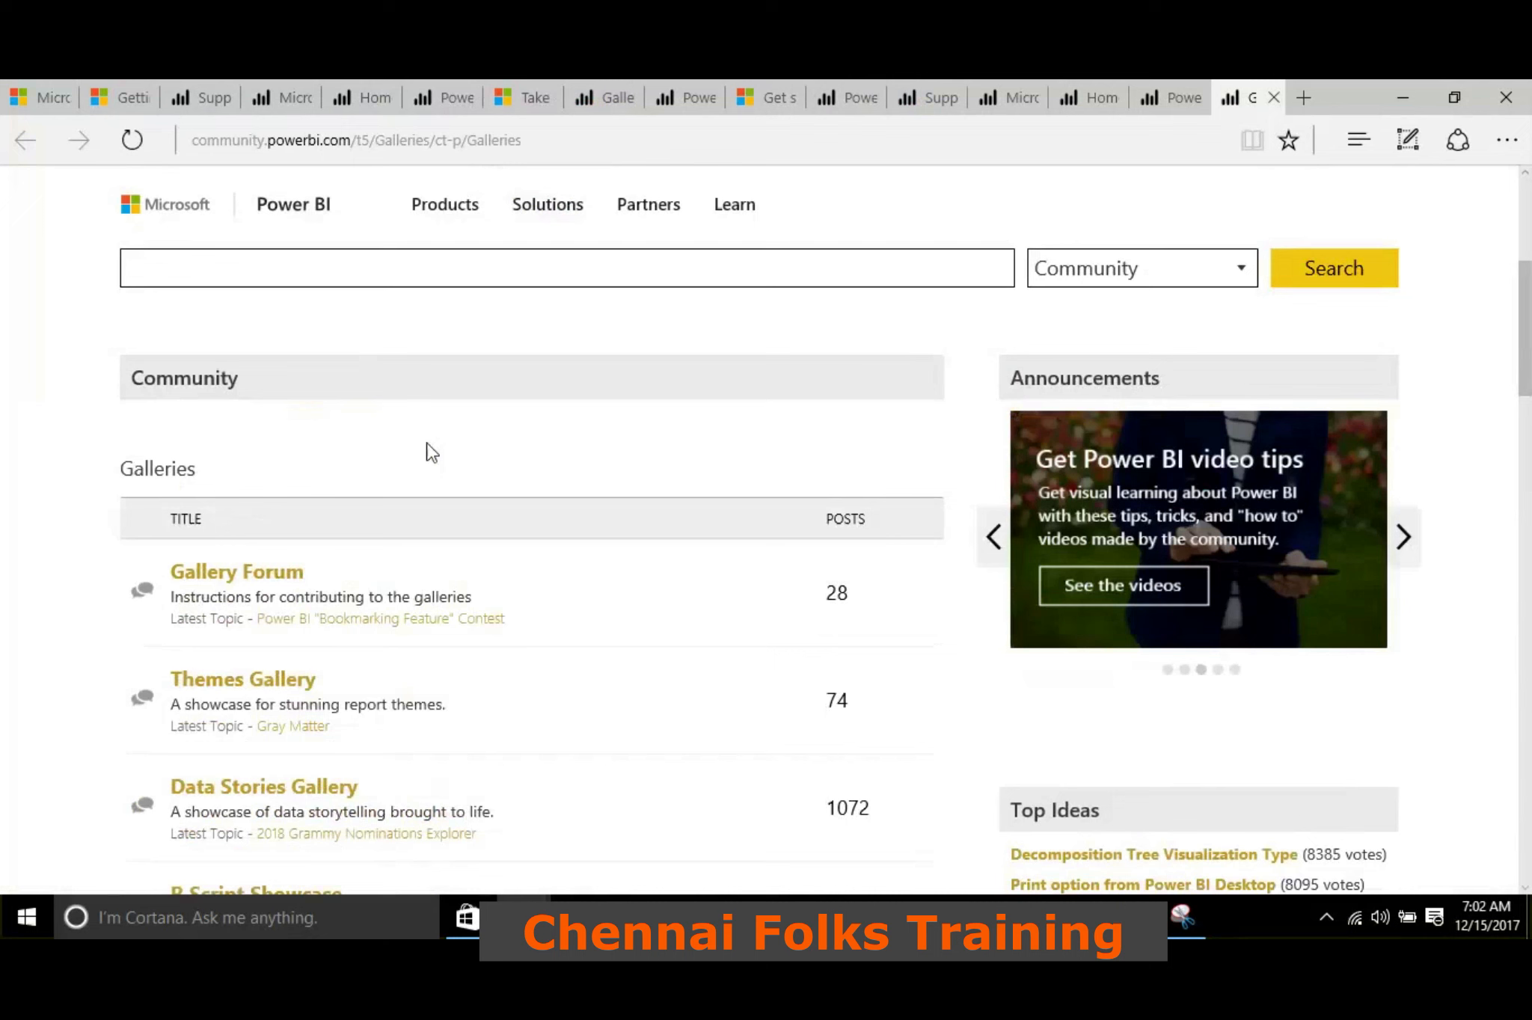
scroll(430, 448, down, 1)
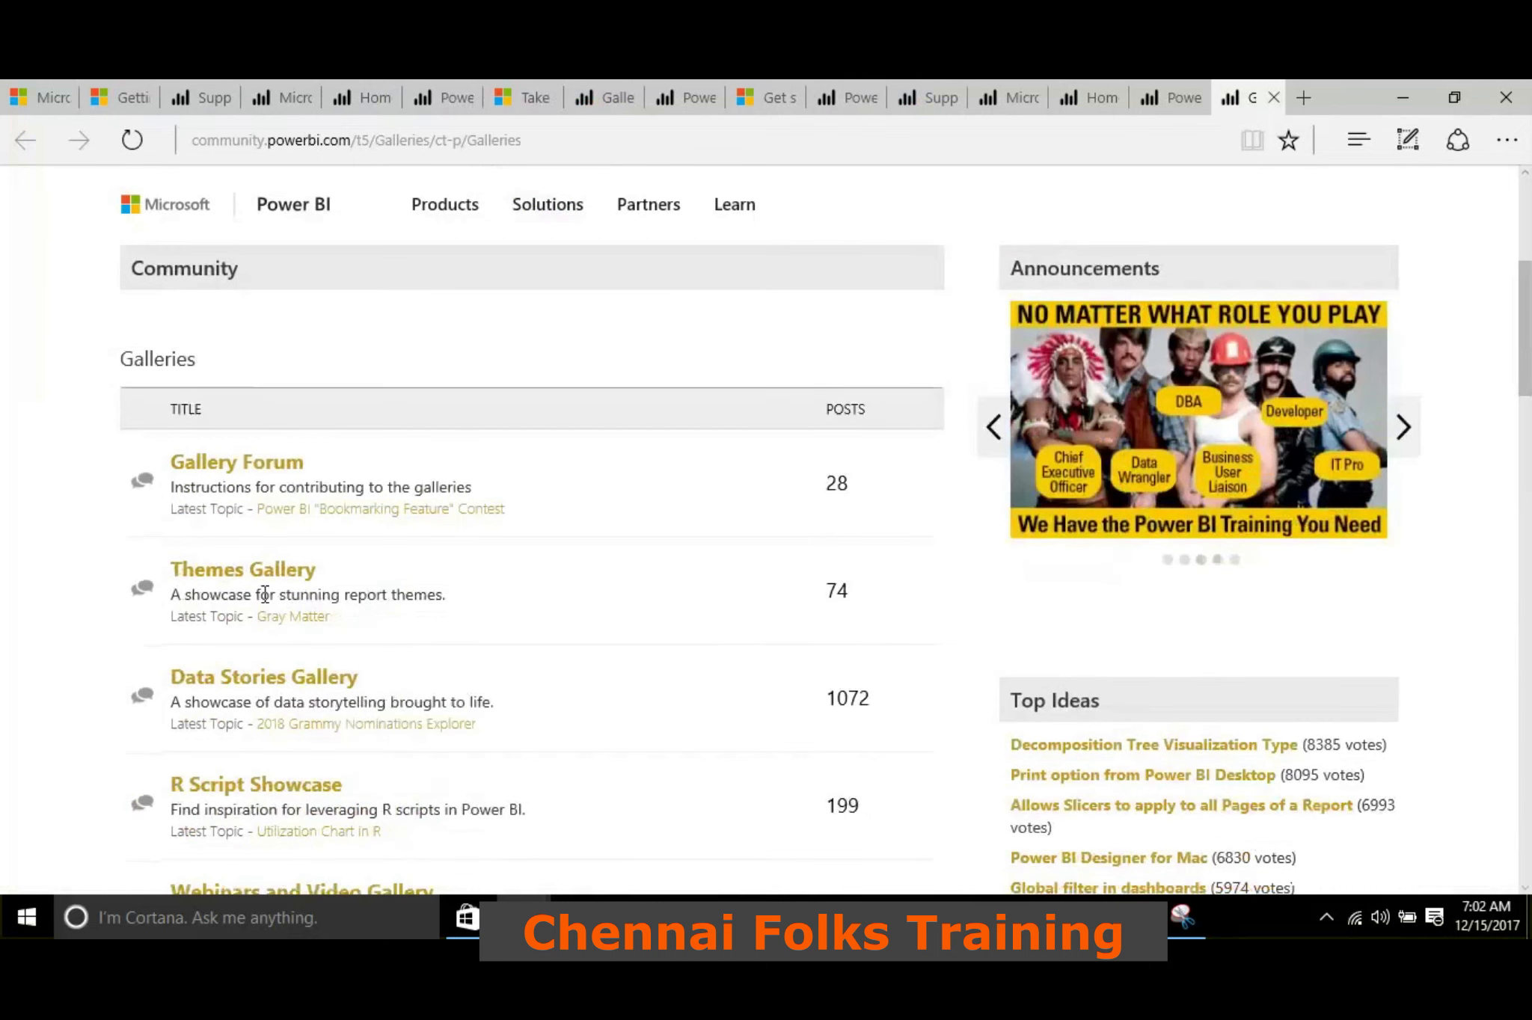
Open the Themes Gallery and browse its featured report themes
click(271, 582)
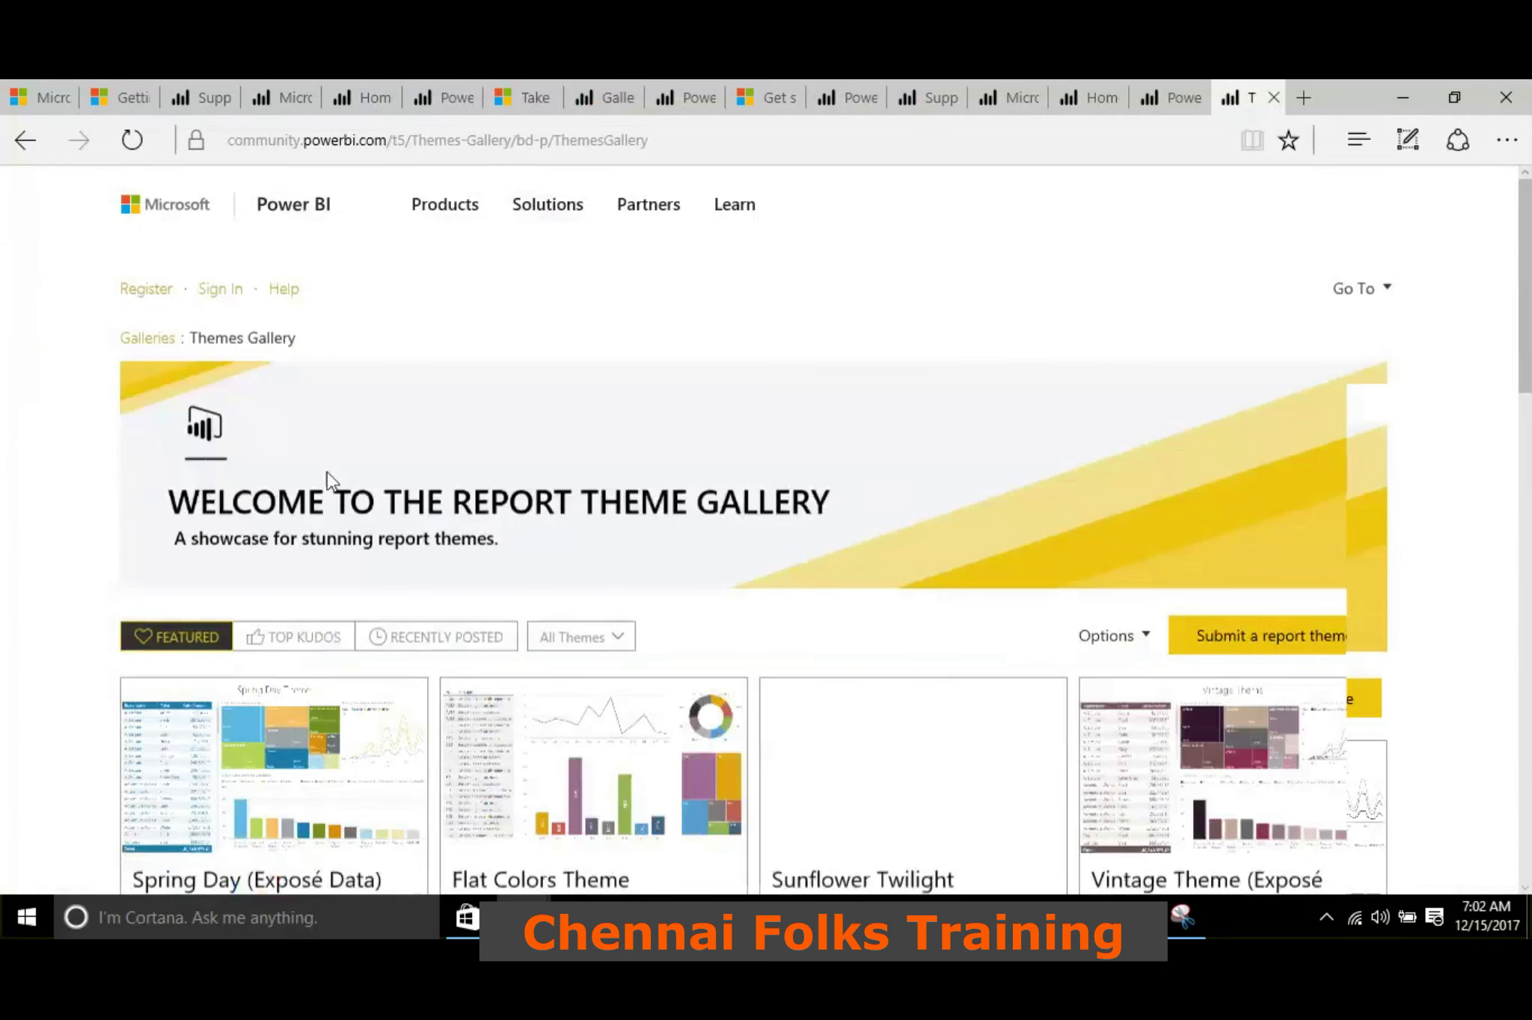
scroll(426, 427, down, 7)
scroll(427, 428, up, 5)
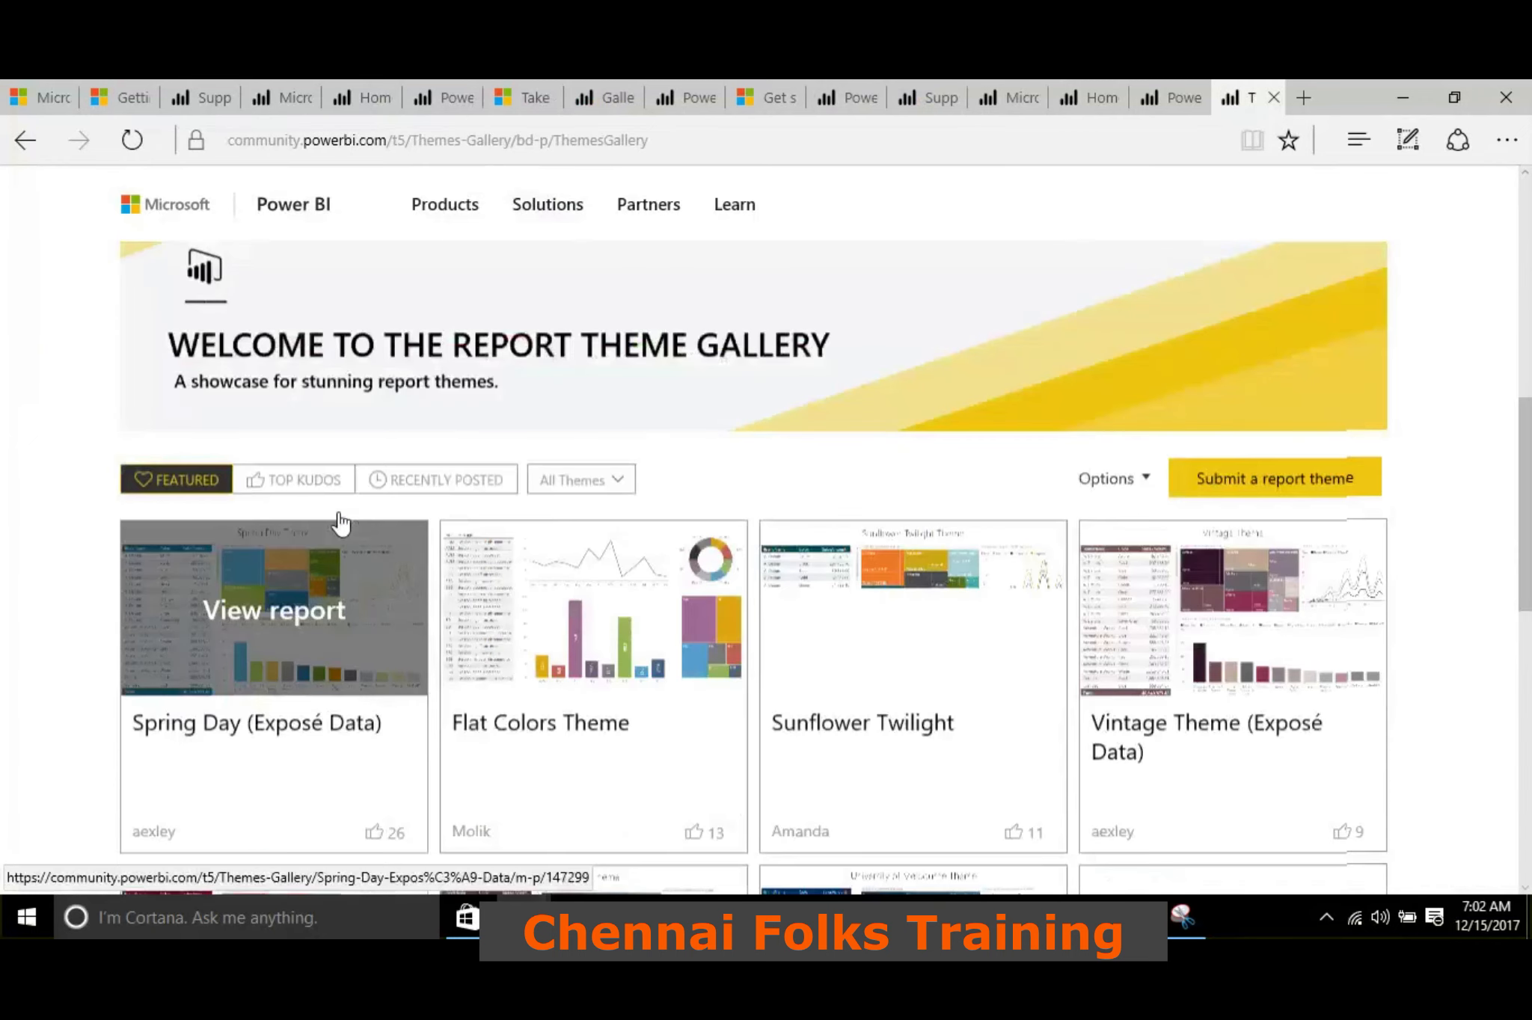
scroll(338, 519, down, 7)
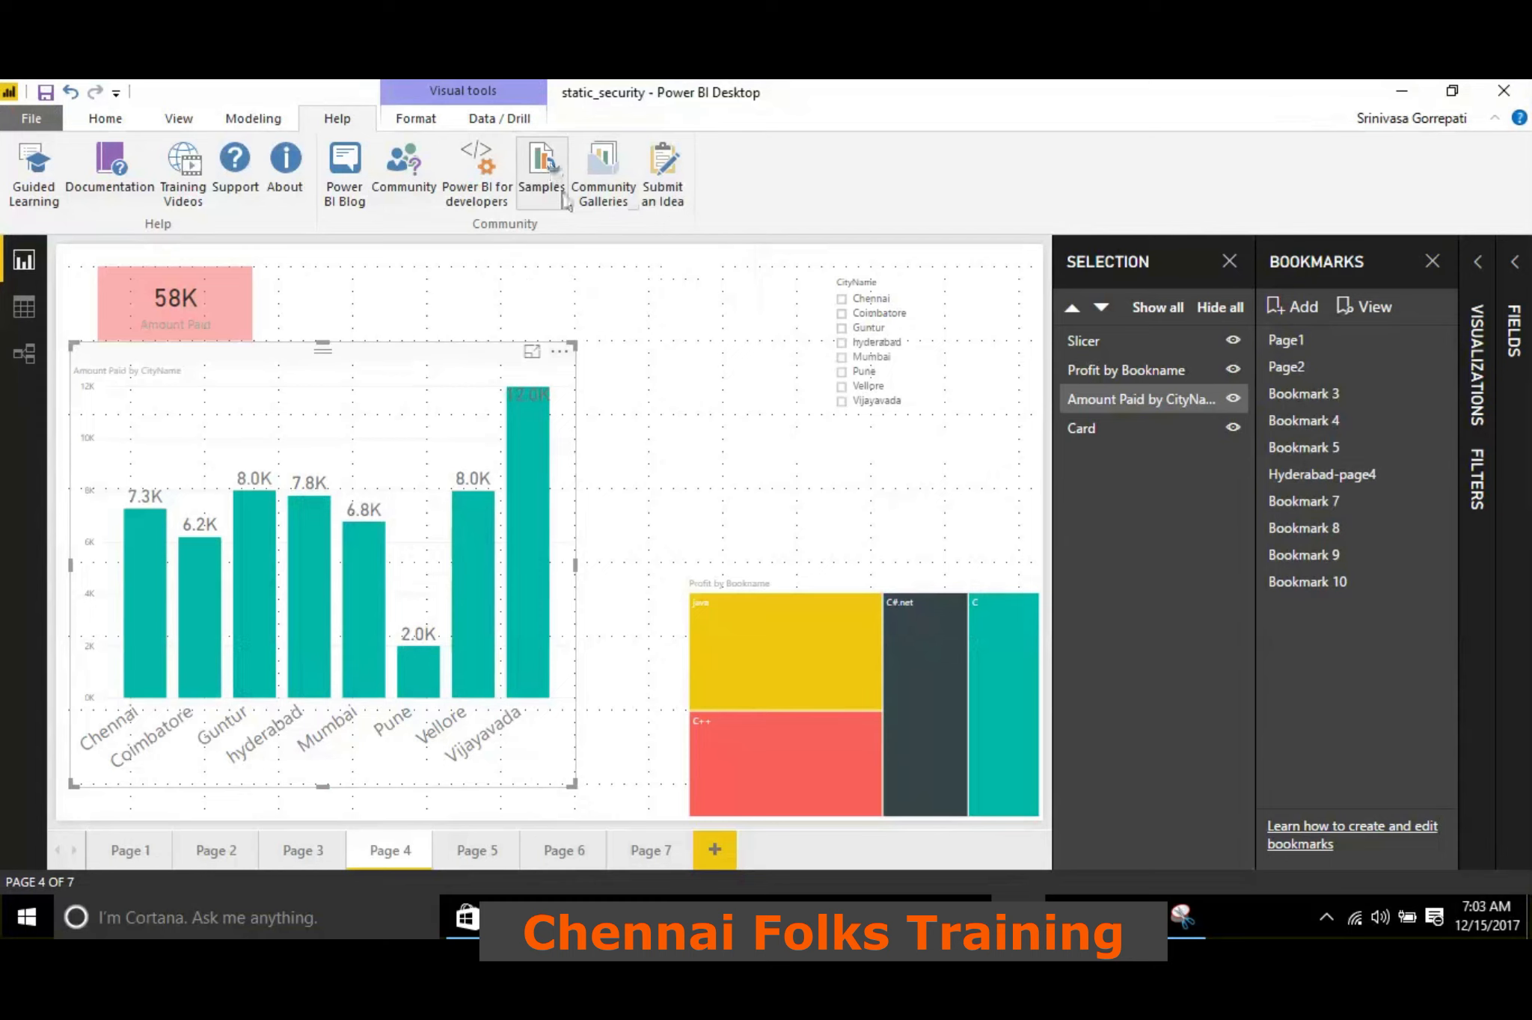
Open the Samples page from Power BI Desktop's Help resources and download the Sales and Marketing Sample as a .pbix file
click(560, 191)
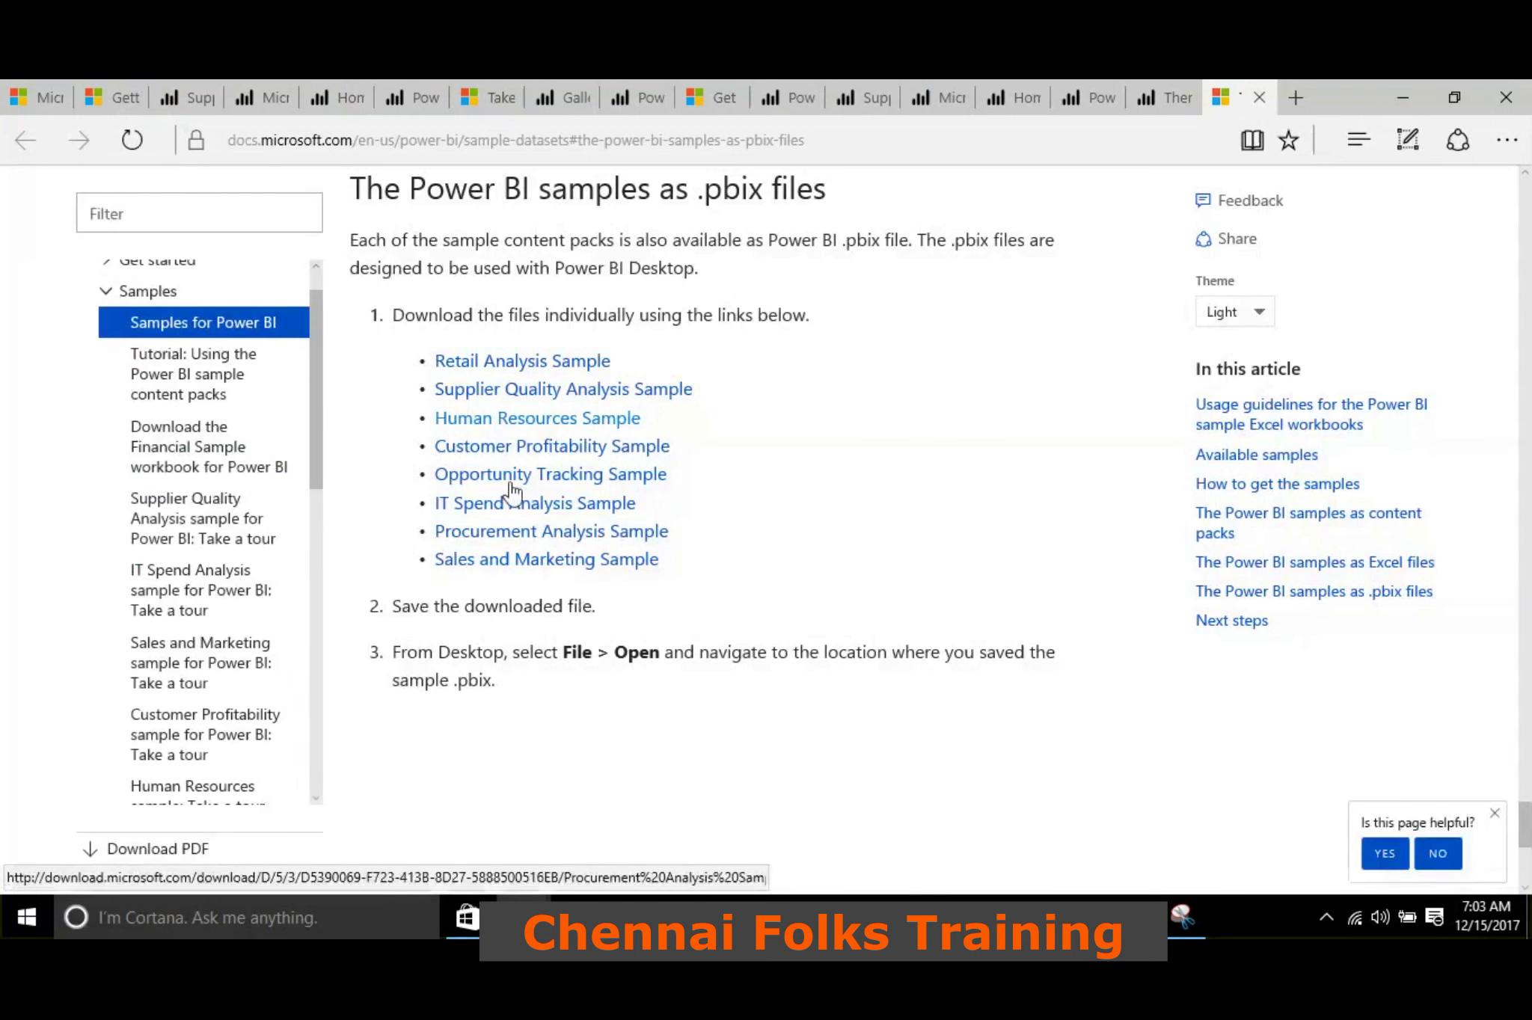
scroll(516, 479, down, 2)
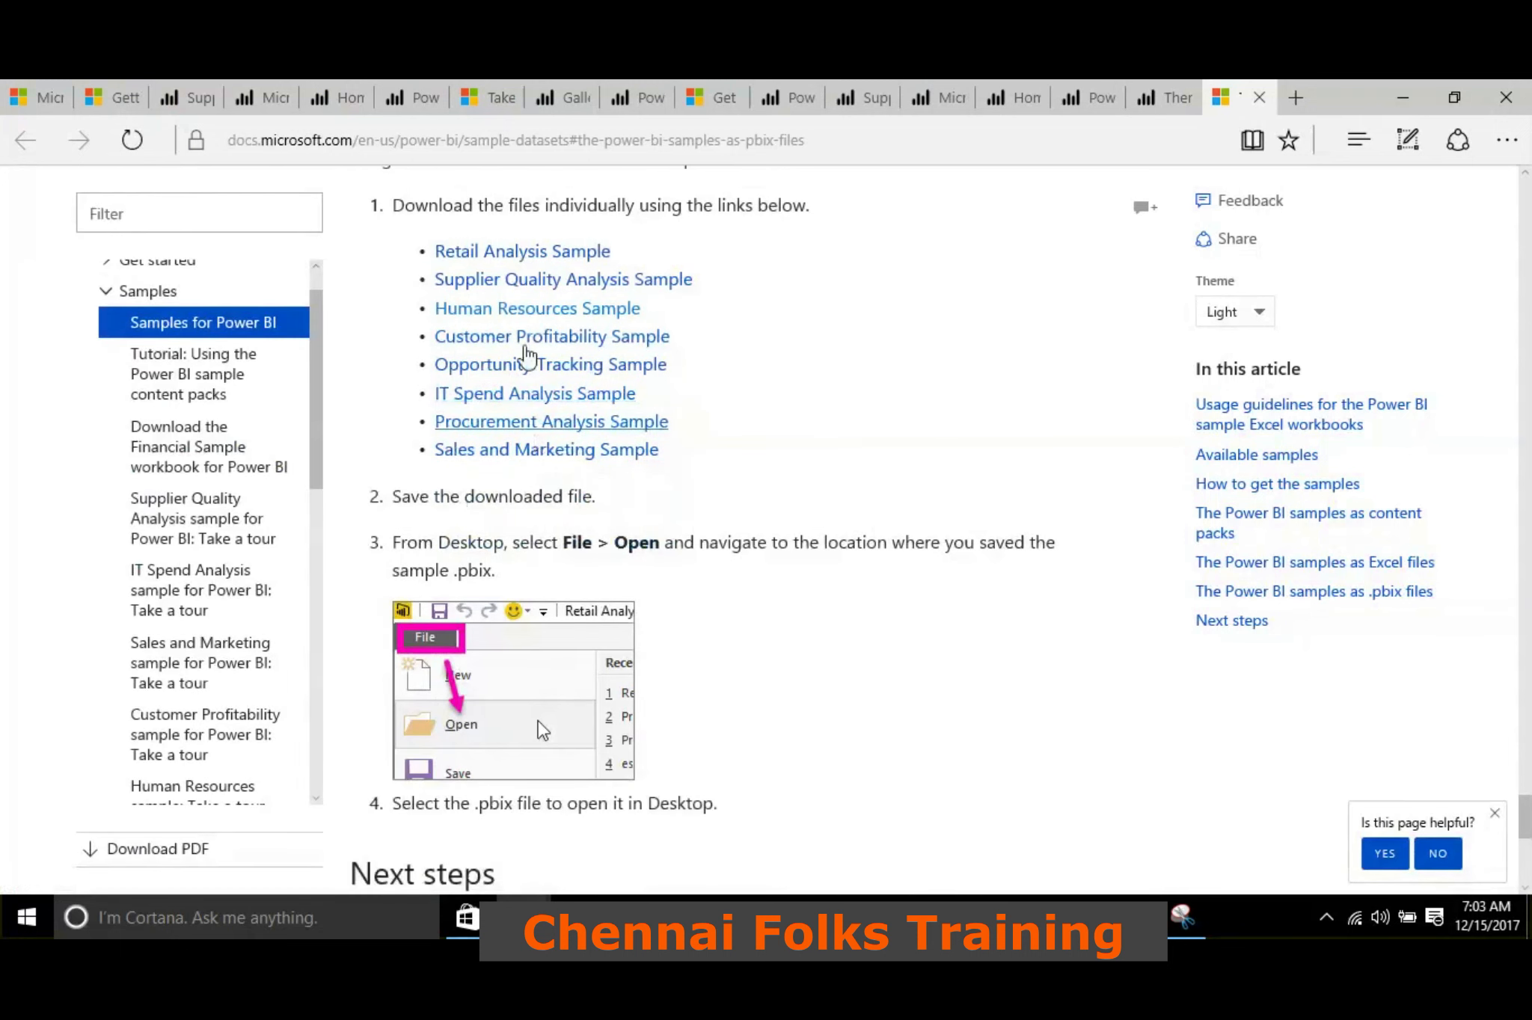
scroll(537, 322, down, 7)
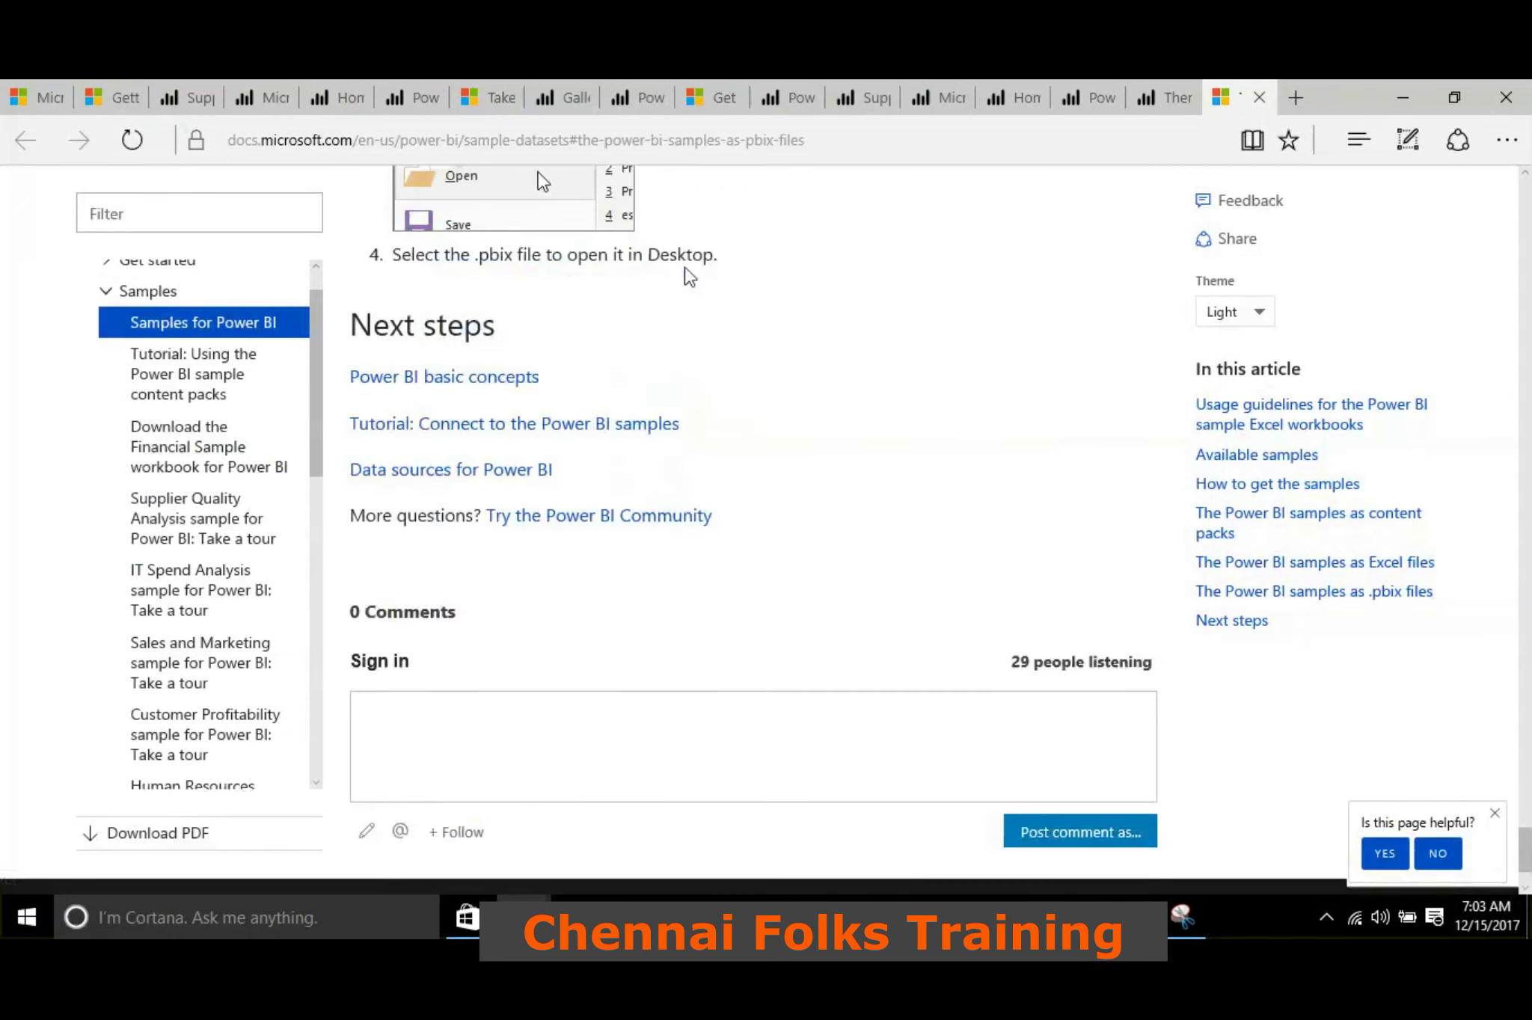
scroll(684, 265, up, 7)
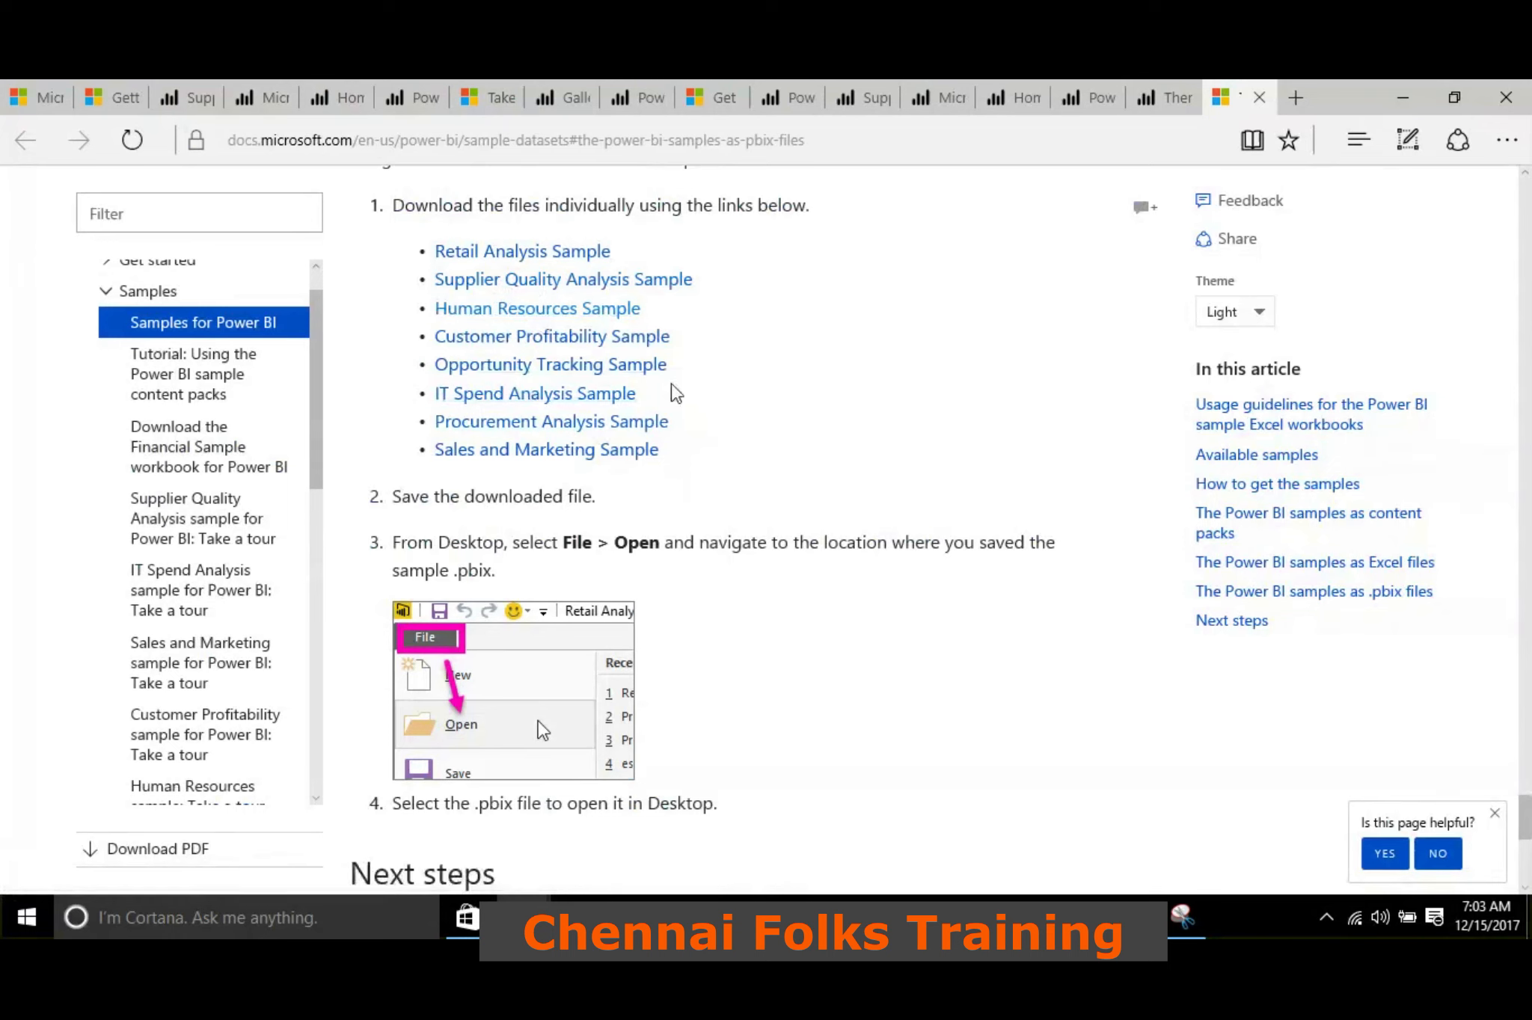
click(580, 451)
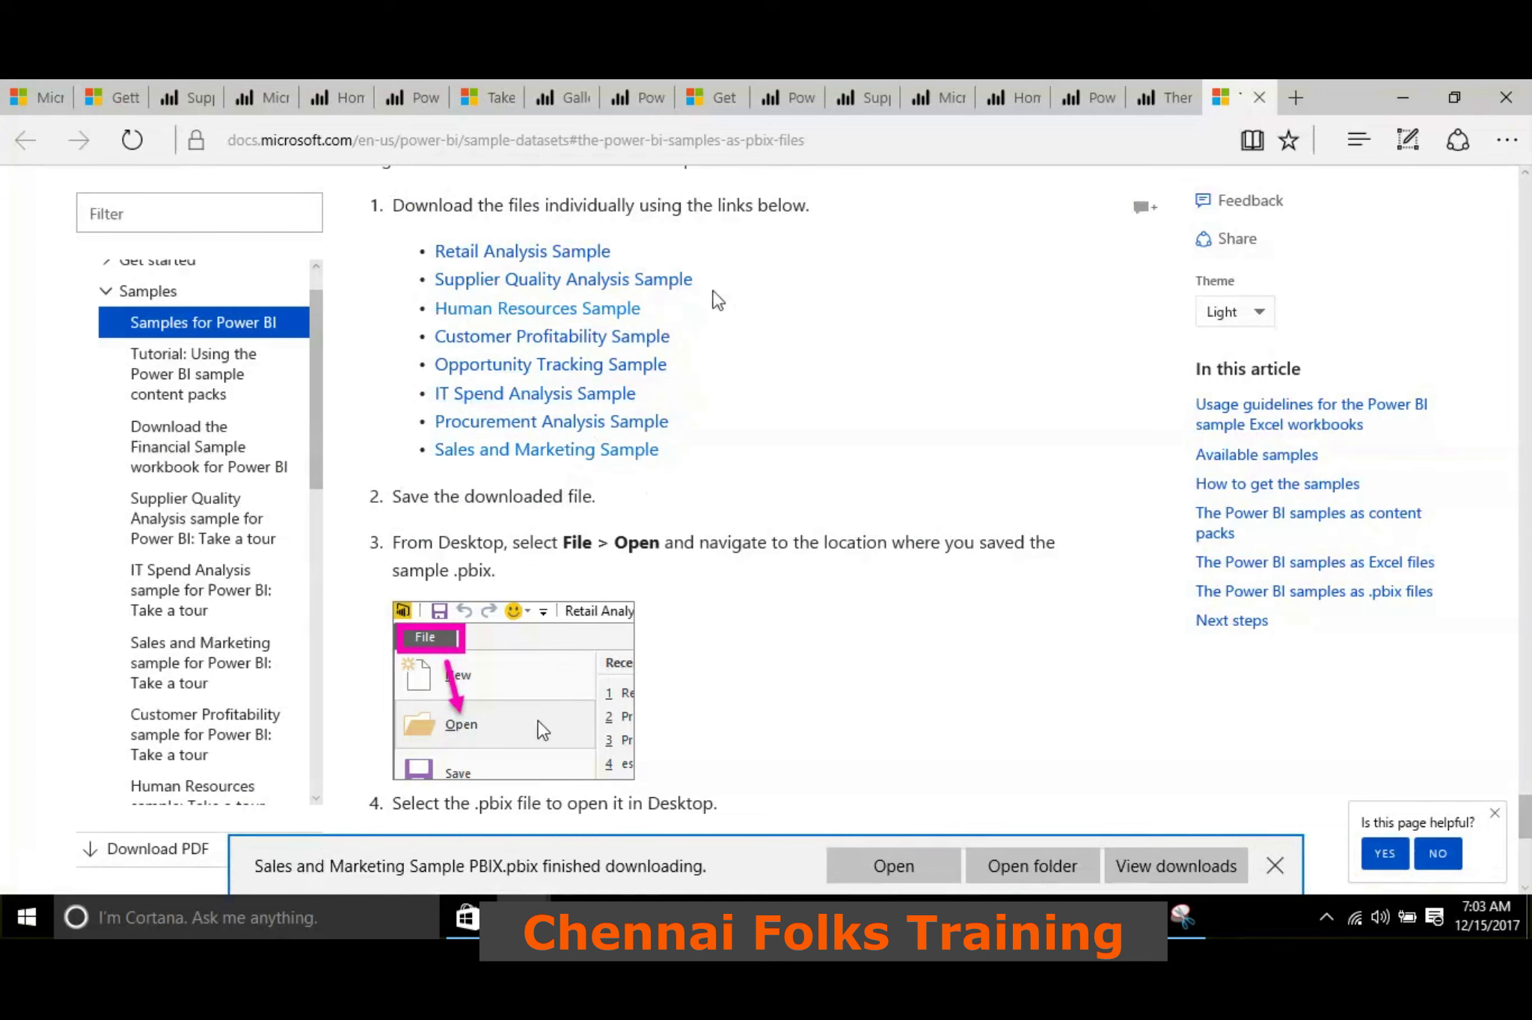
Review the samples article's Excel sections back up to the list of downloadable Excel sample workbooks
scroll(716, 299, down, 6)
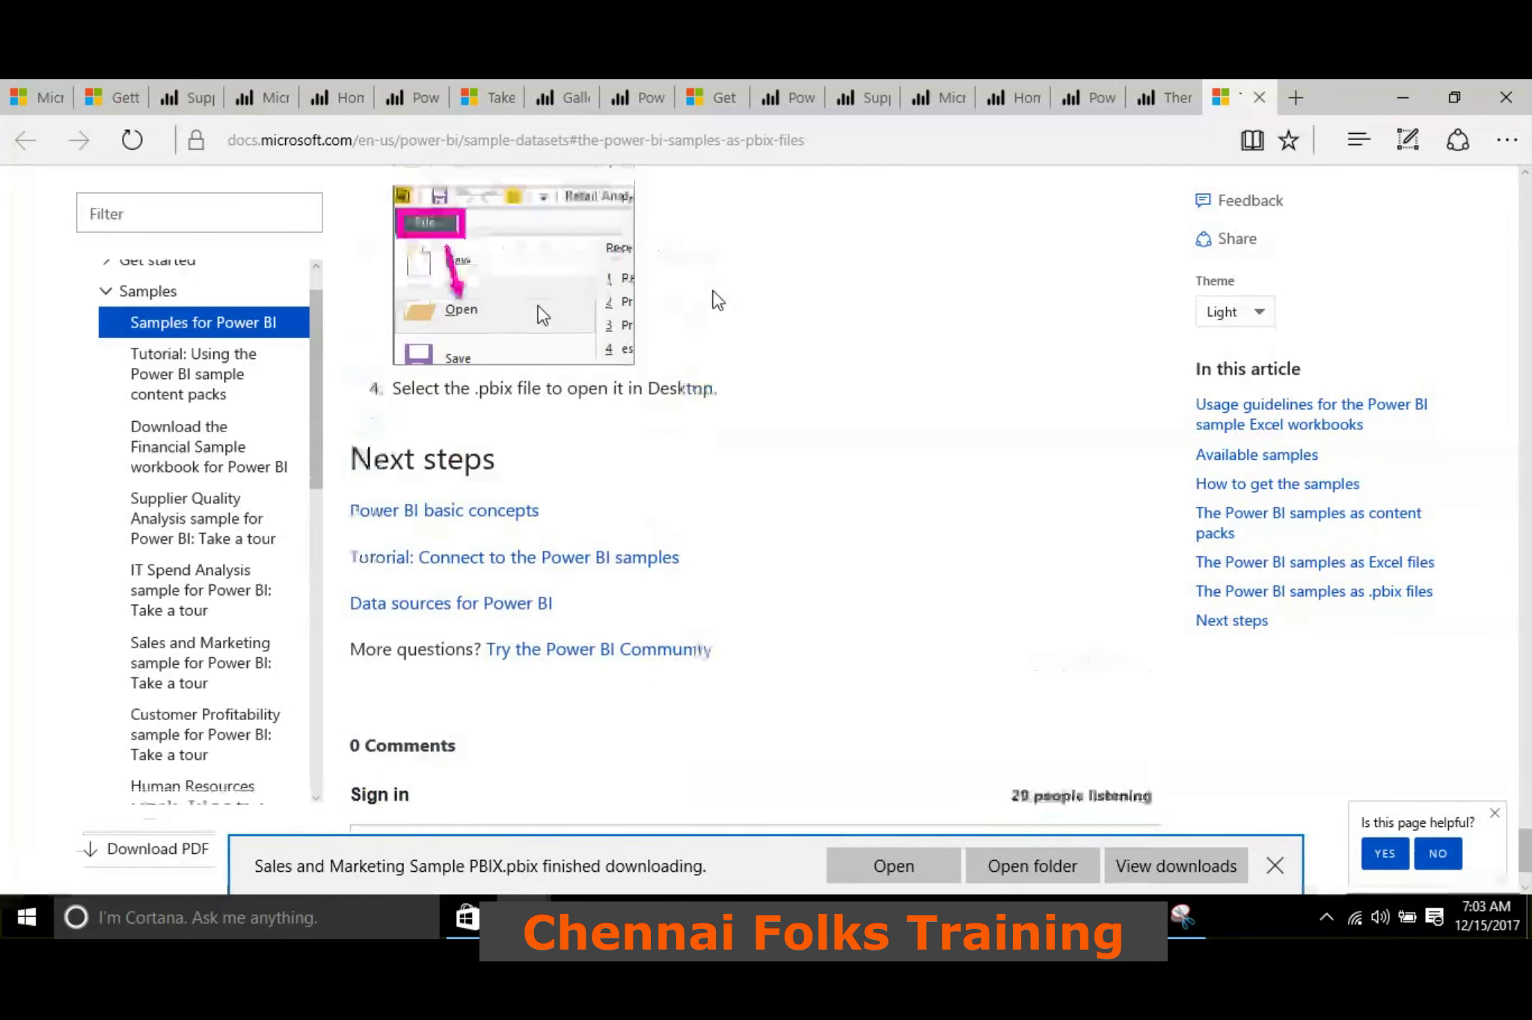
scroll(717, 299, up, 8)
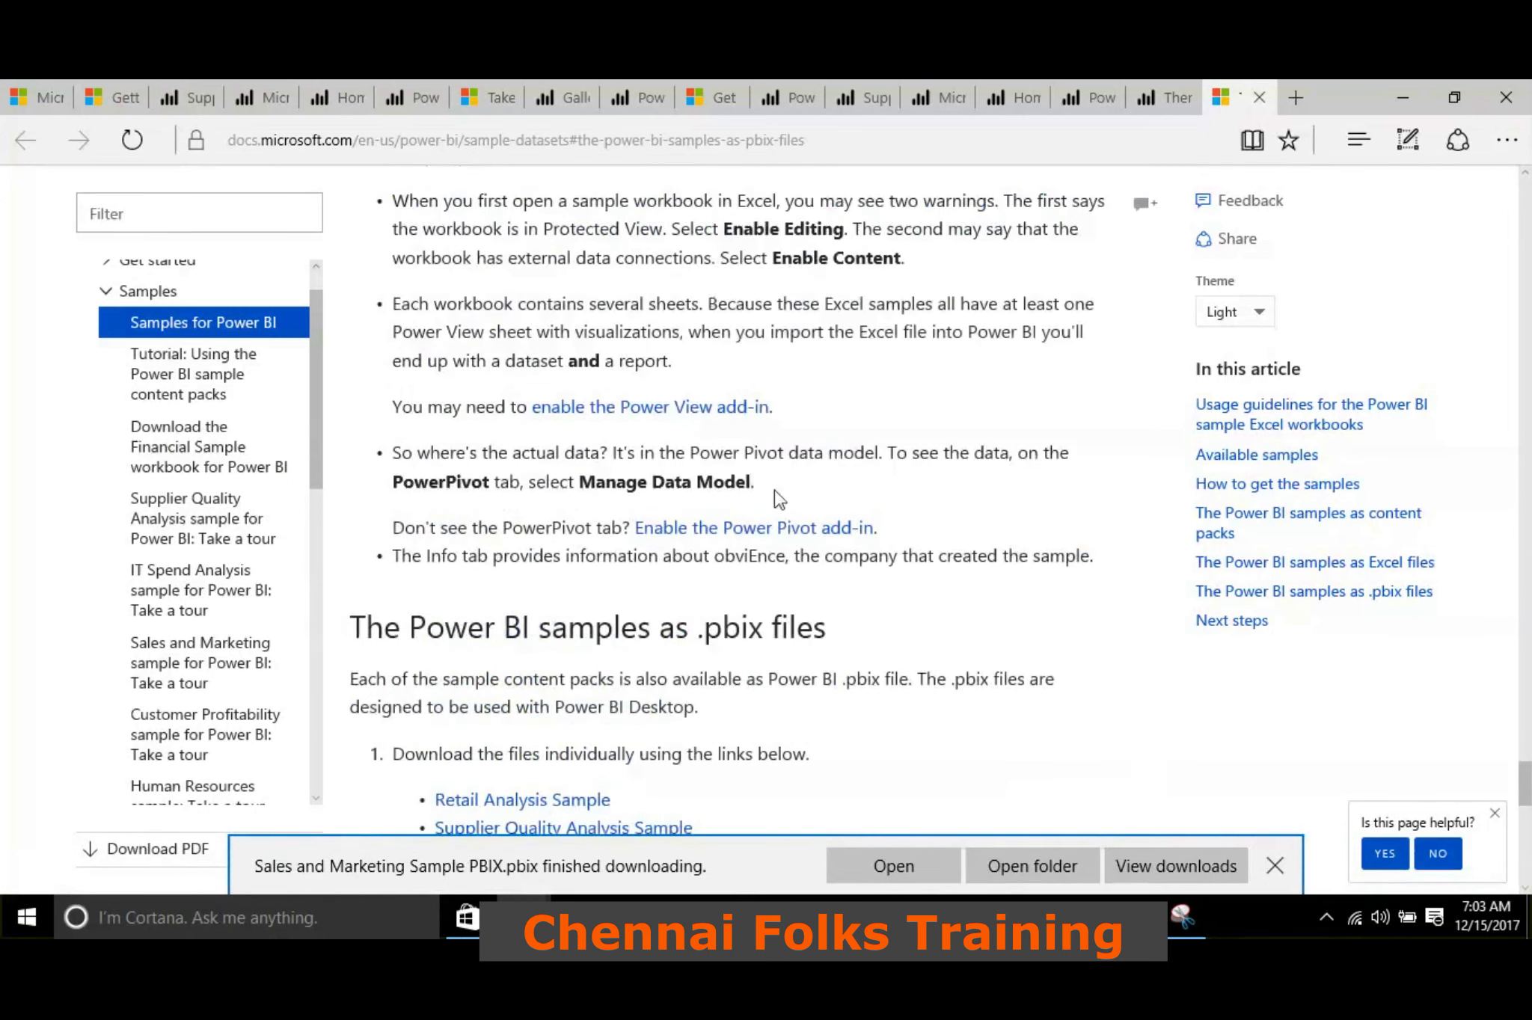
scroll(774, 516, up, 4)
scroll(774, 516, up, 16)
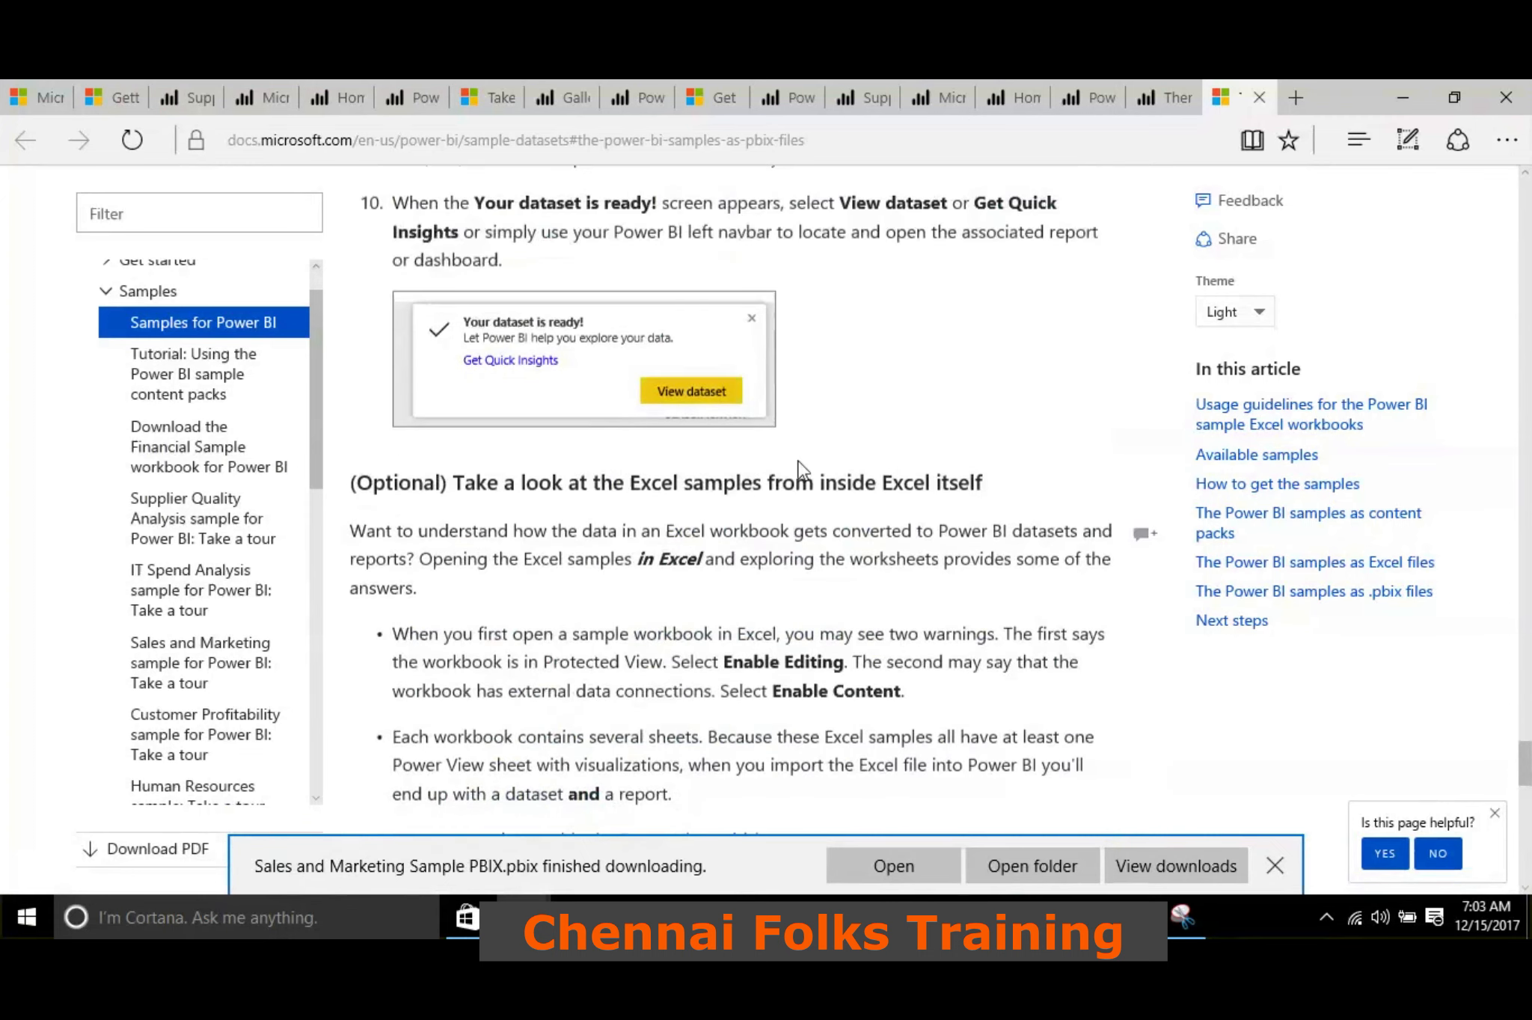
scroll(802, 470, up, 12)
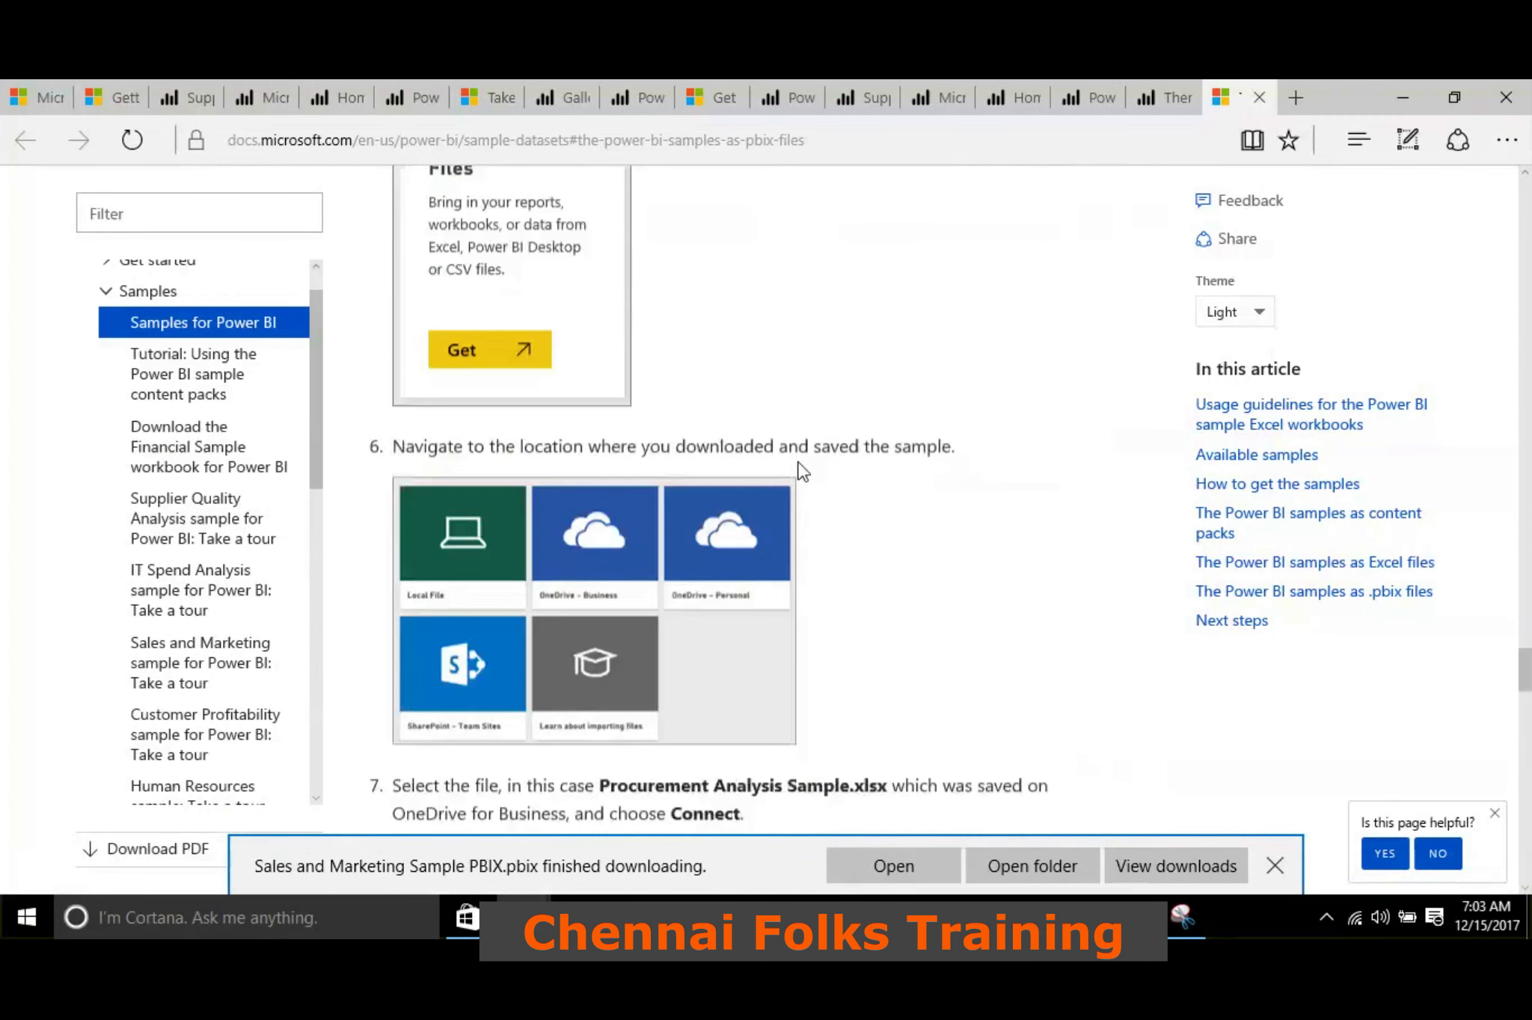
scroll(800, 467, up, 12)
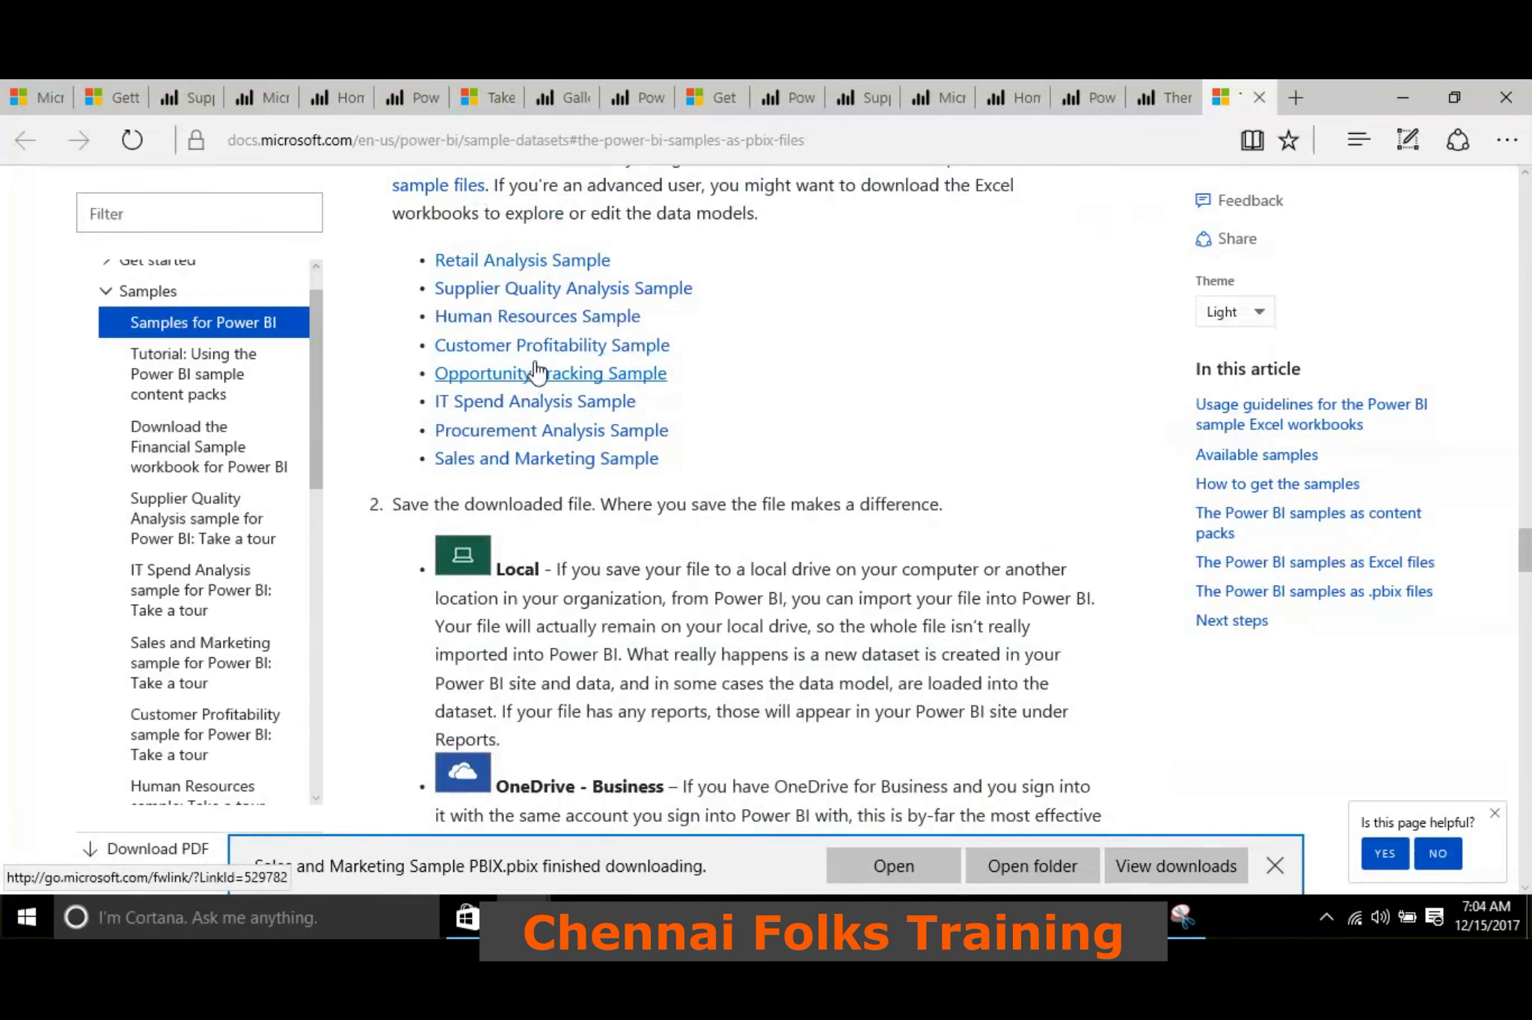
Read through the Excel sample import steps and the .pbix sample list, and return to static_security in Power BI Desktop
scroll(535, 369, down, 8)
scroll(539, 348, down, 5)
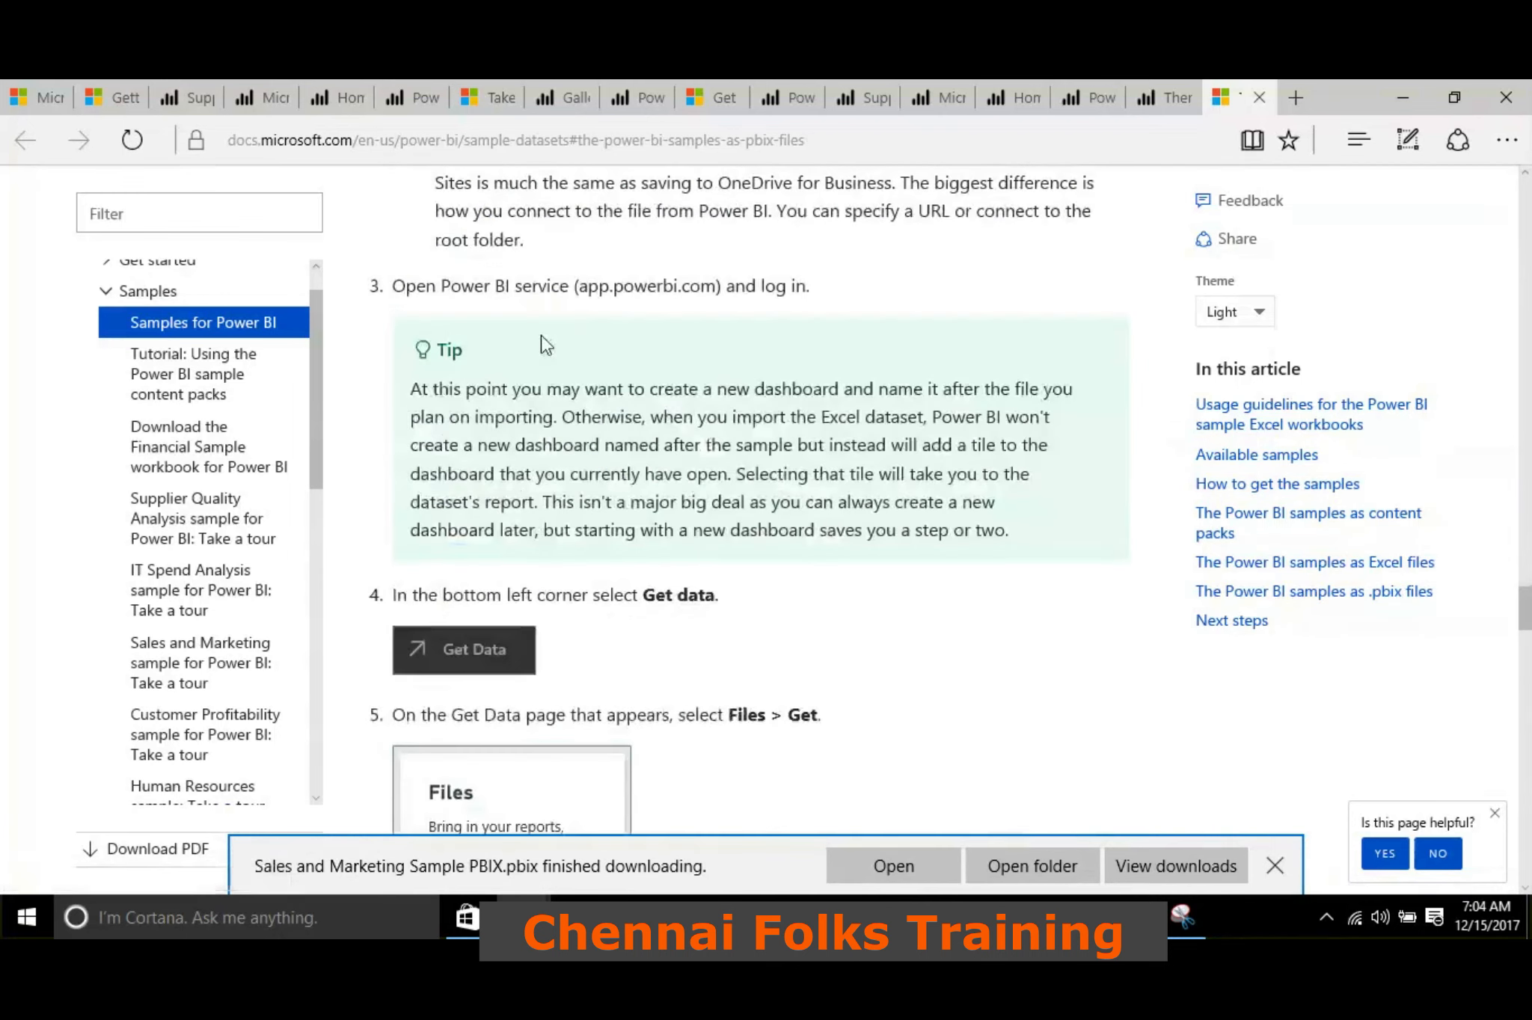
scroll(541, 342, down, 11)
scroll(541, 335, down, 6)
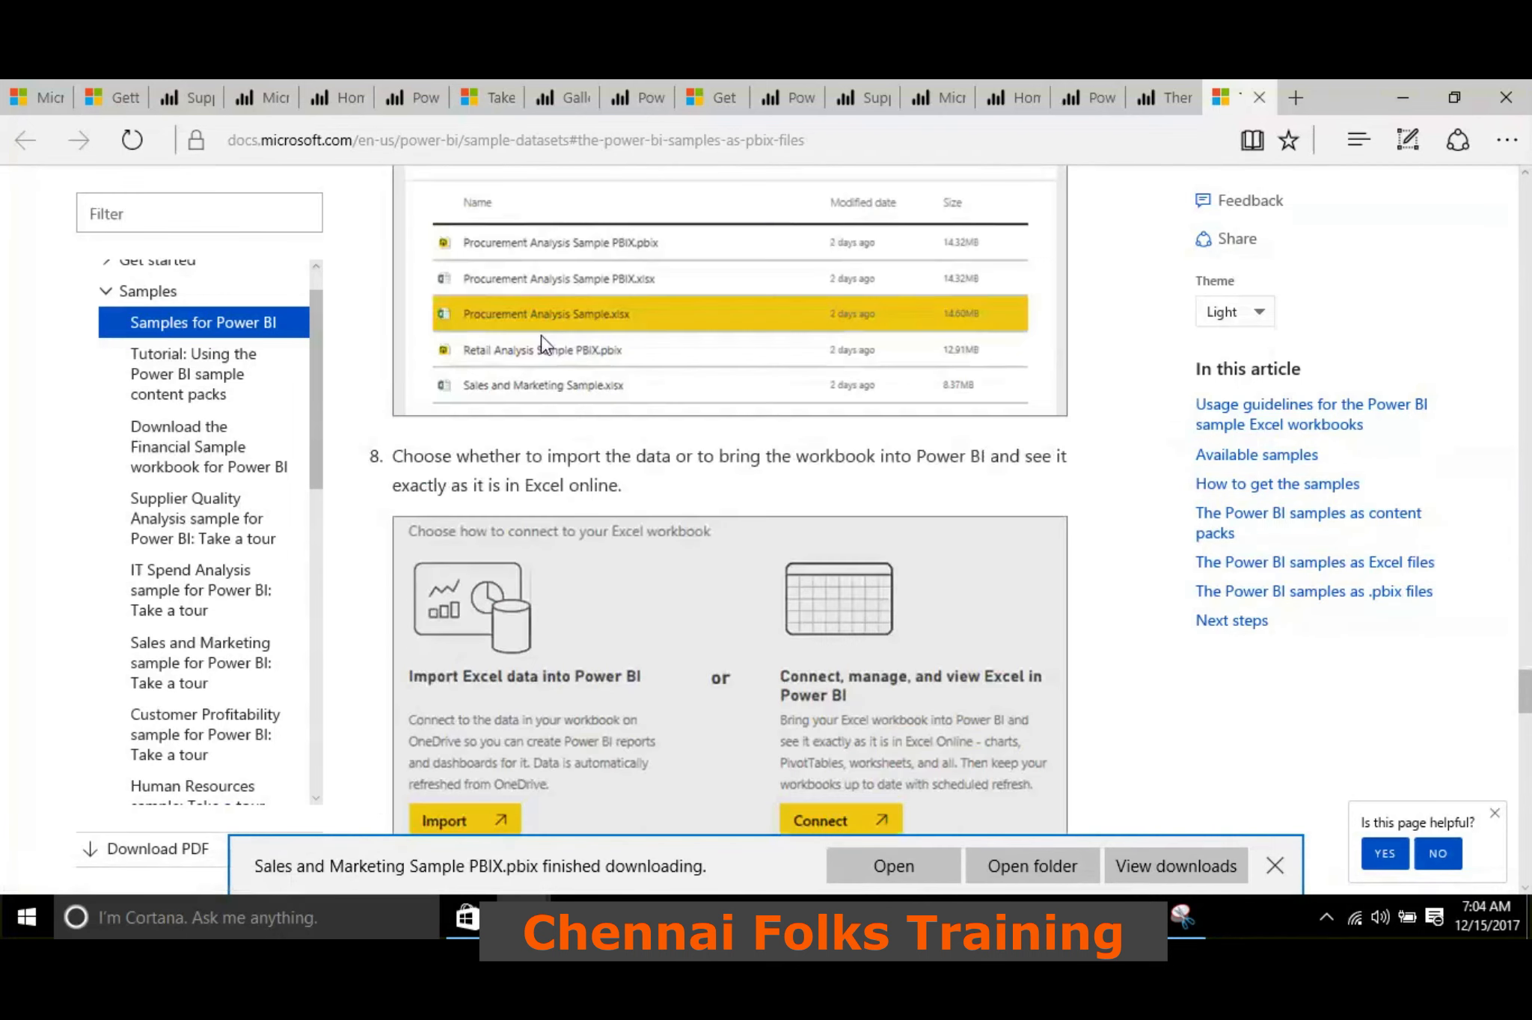
scroll(540, 335, down, 15)
scroll(536, 353, up, 4)
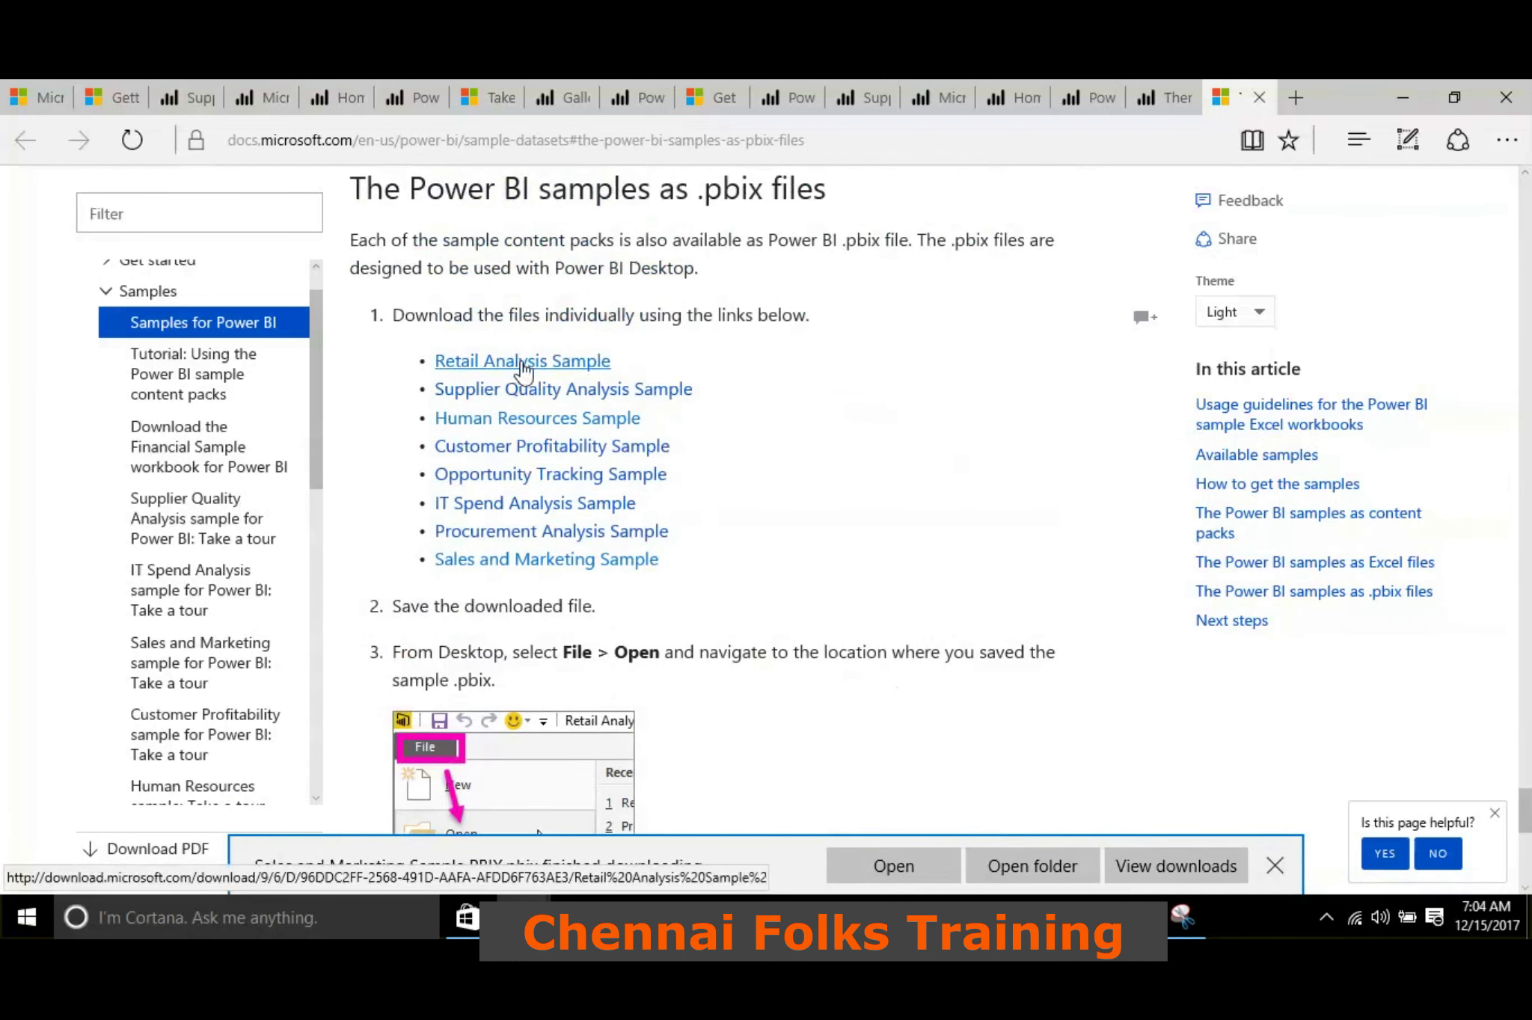
scroll(718, 359, up, 8)
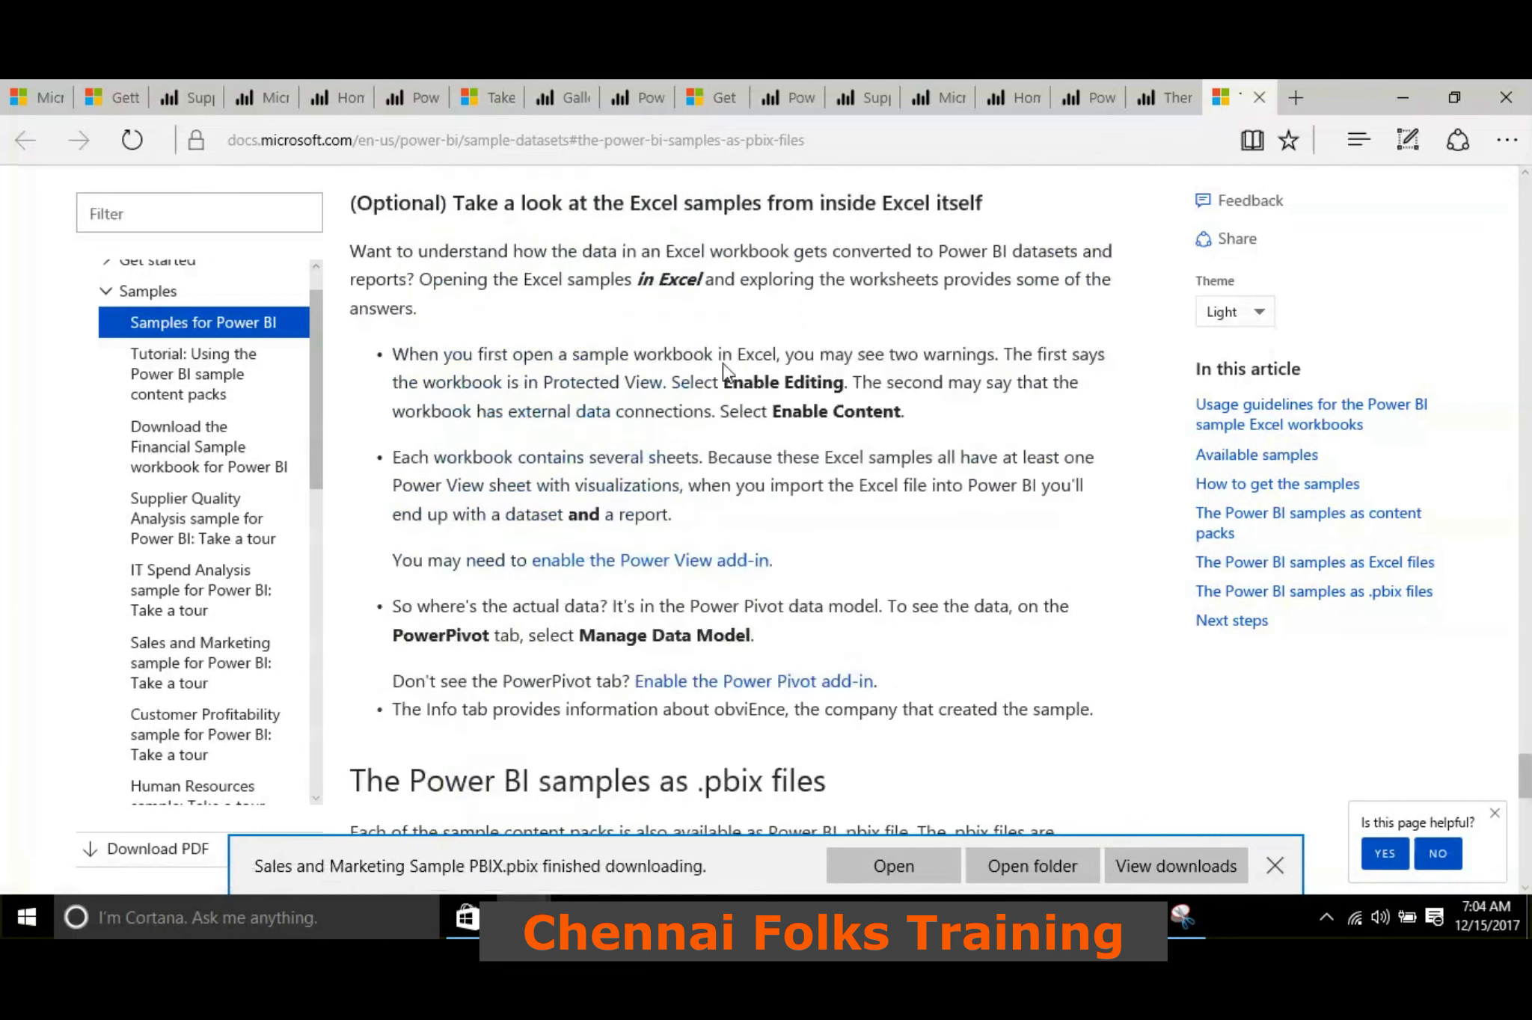
mouse_move(1017, 917)
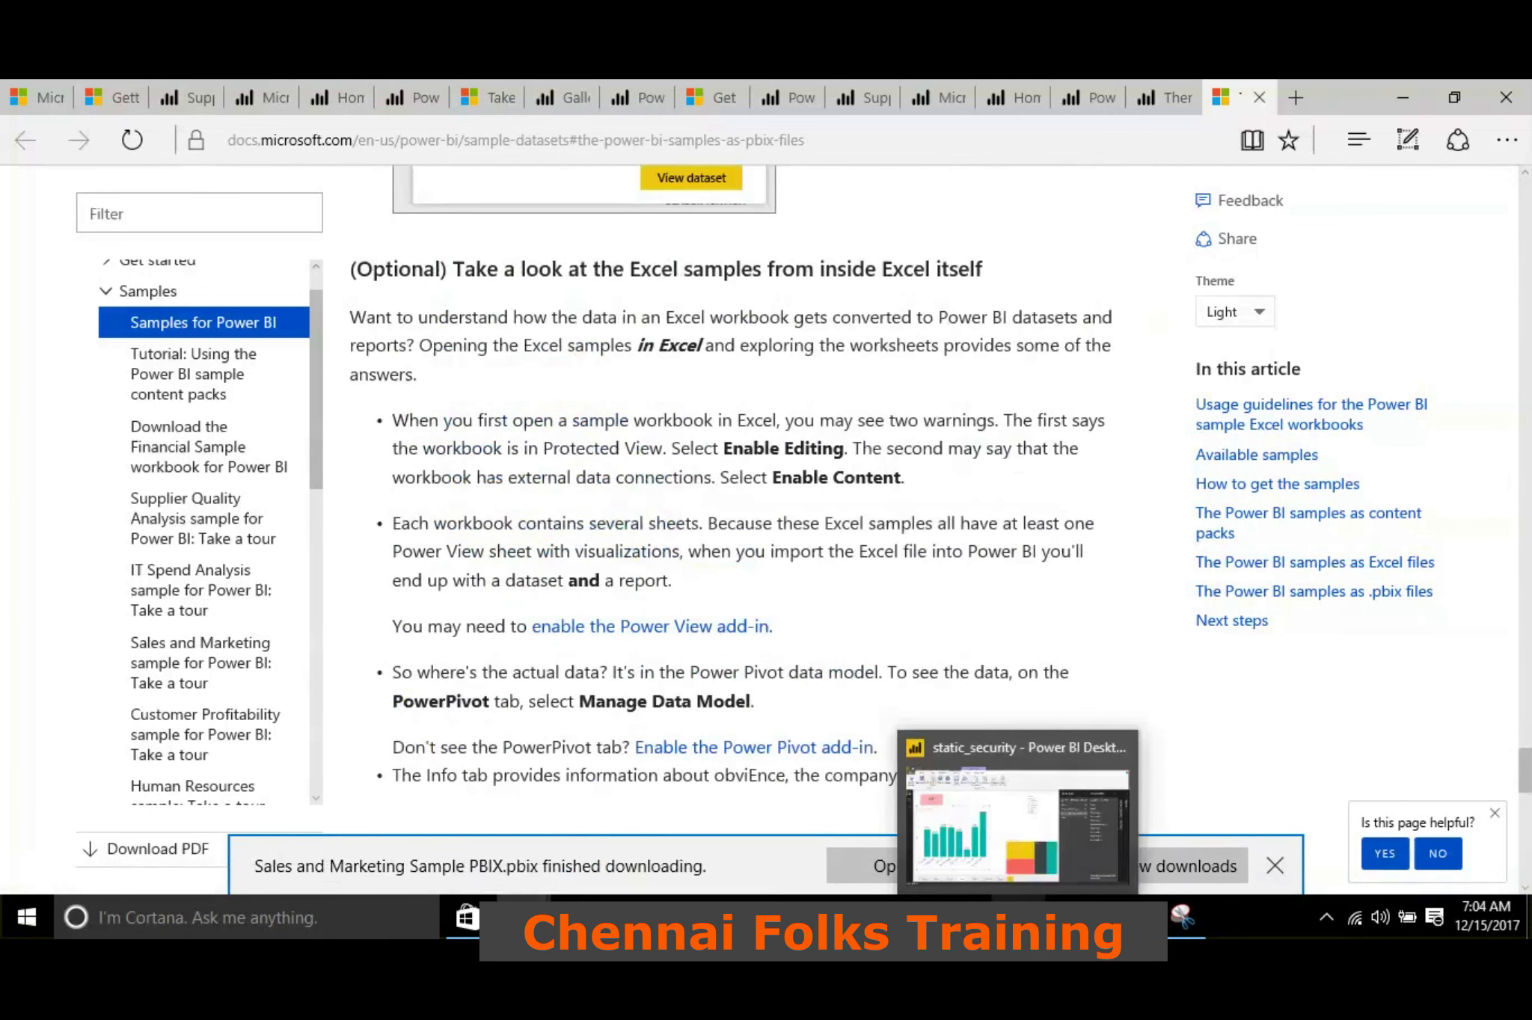
click(979, 755)
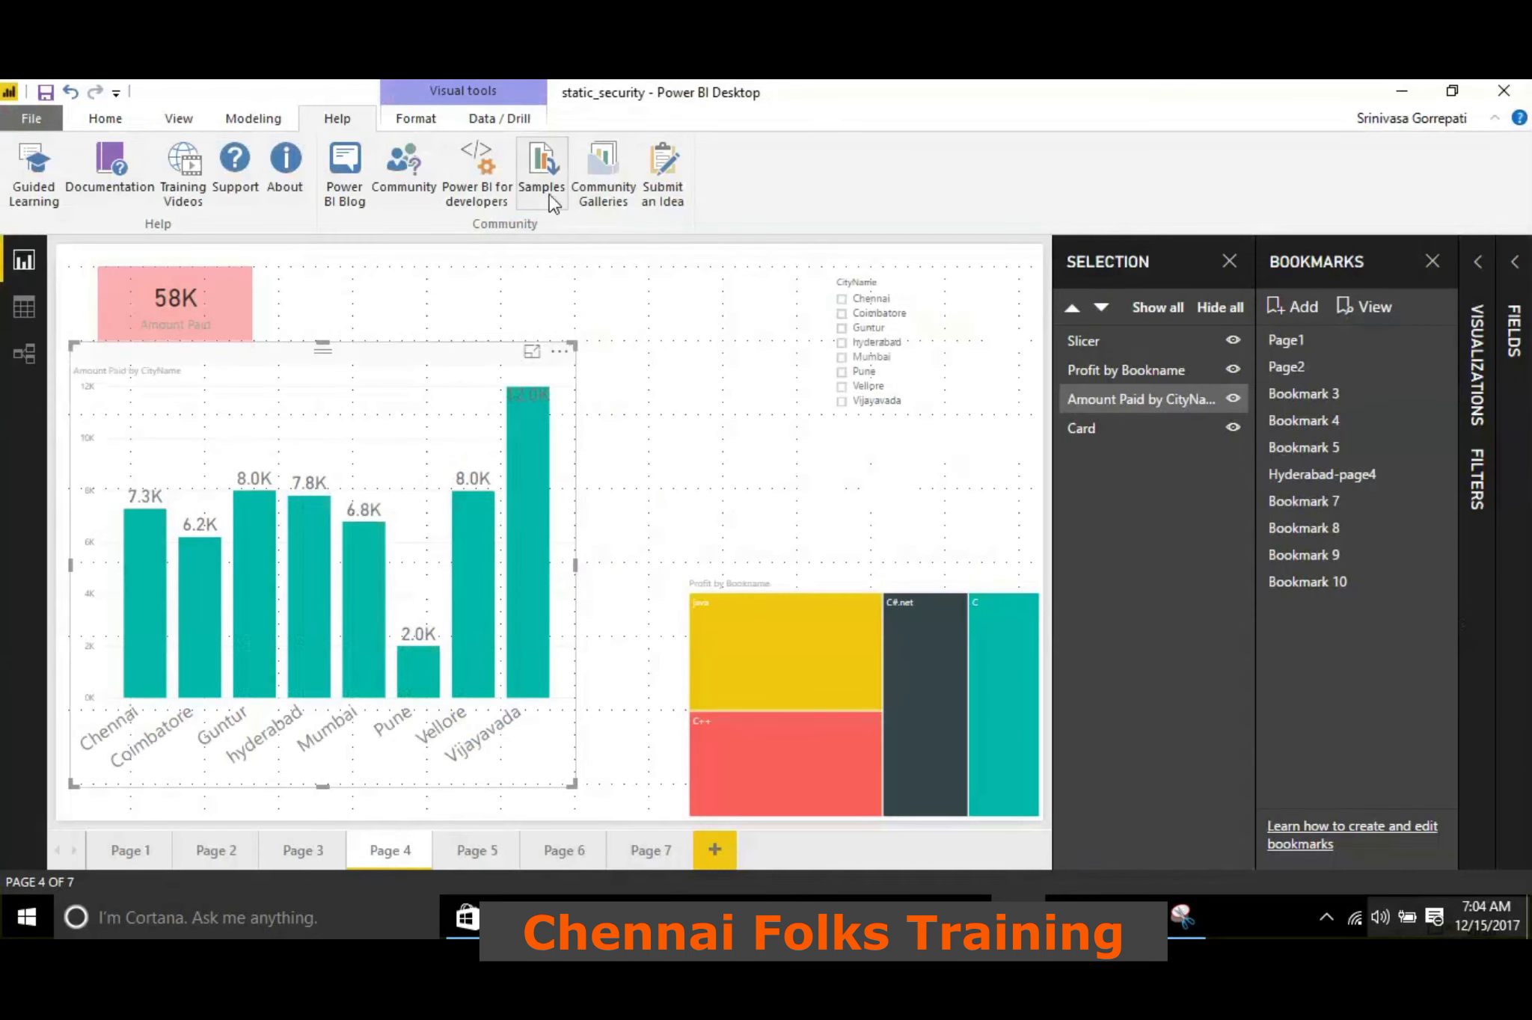
Open the Power BI for developers page and examine its Power BI Embedded, Pro and Premium sections
click(490, 178)
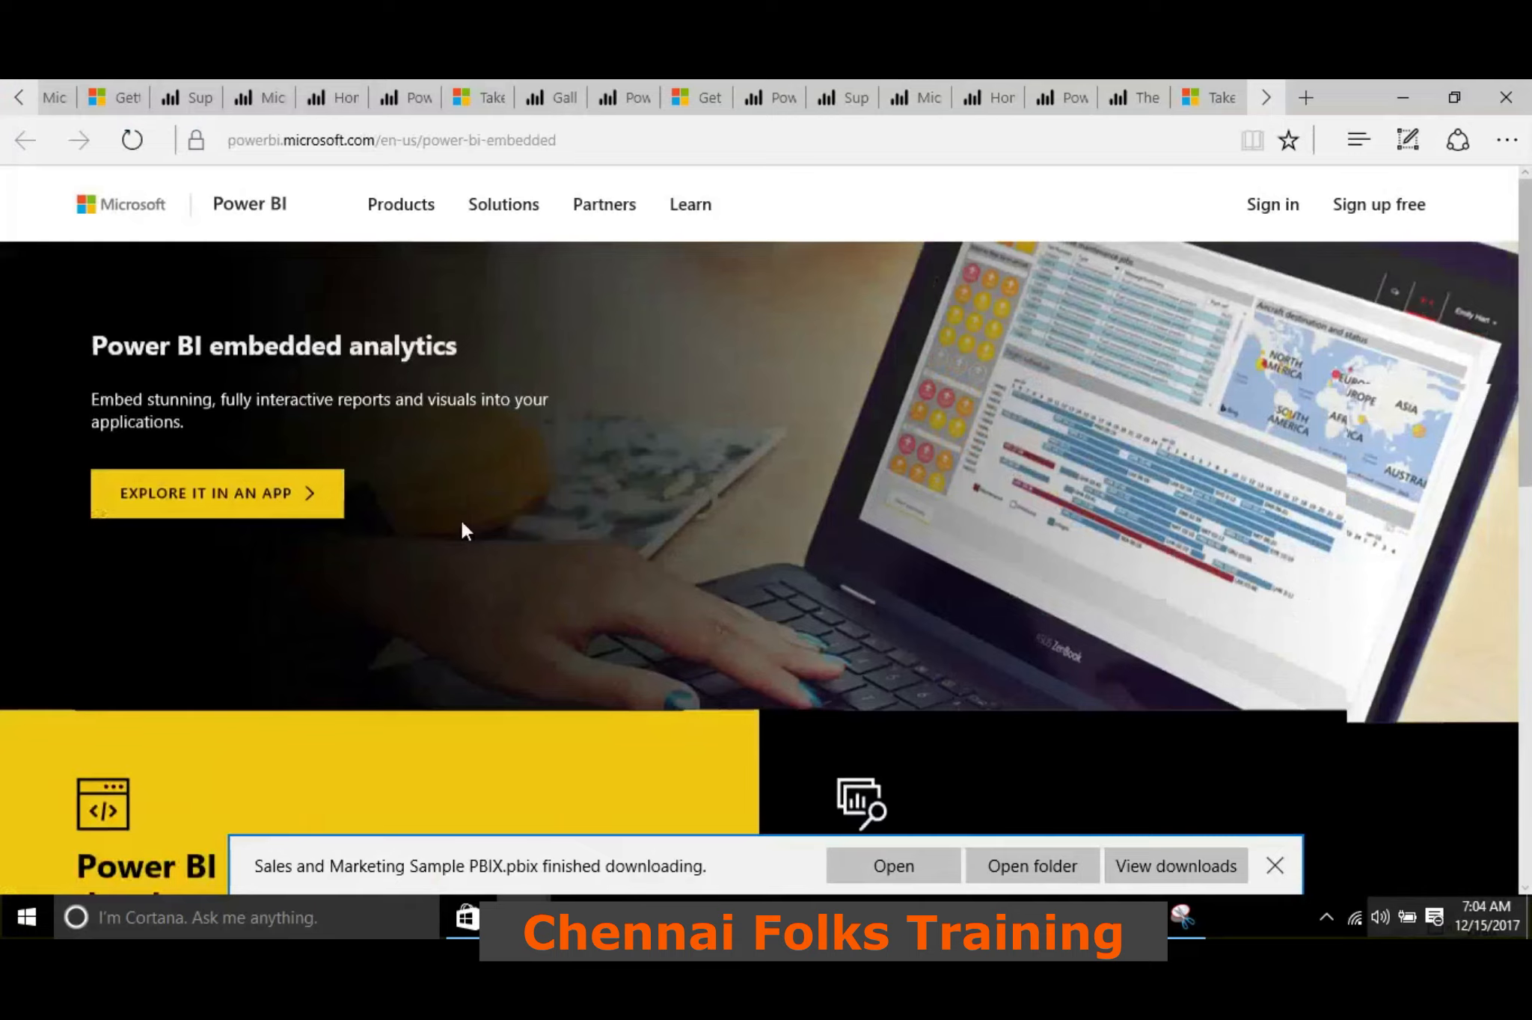
scroll(461, 519, down, 8)
scroll(469, 496, up, 3)
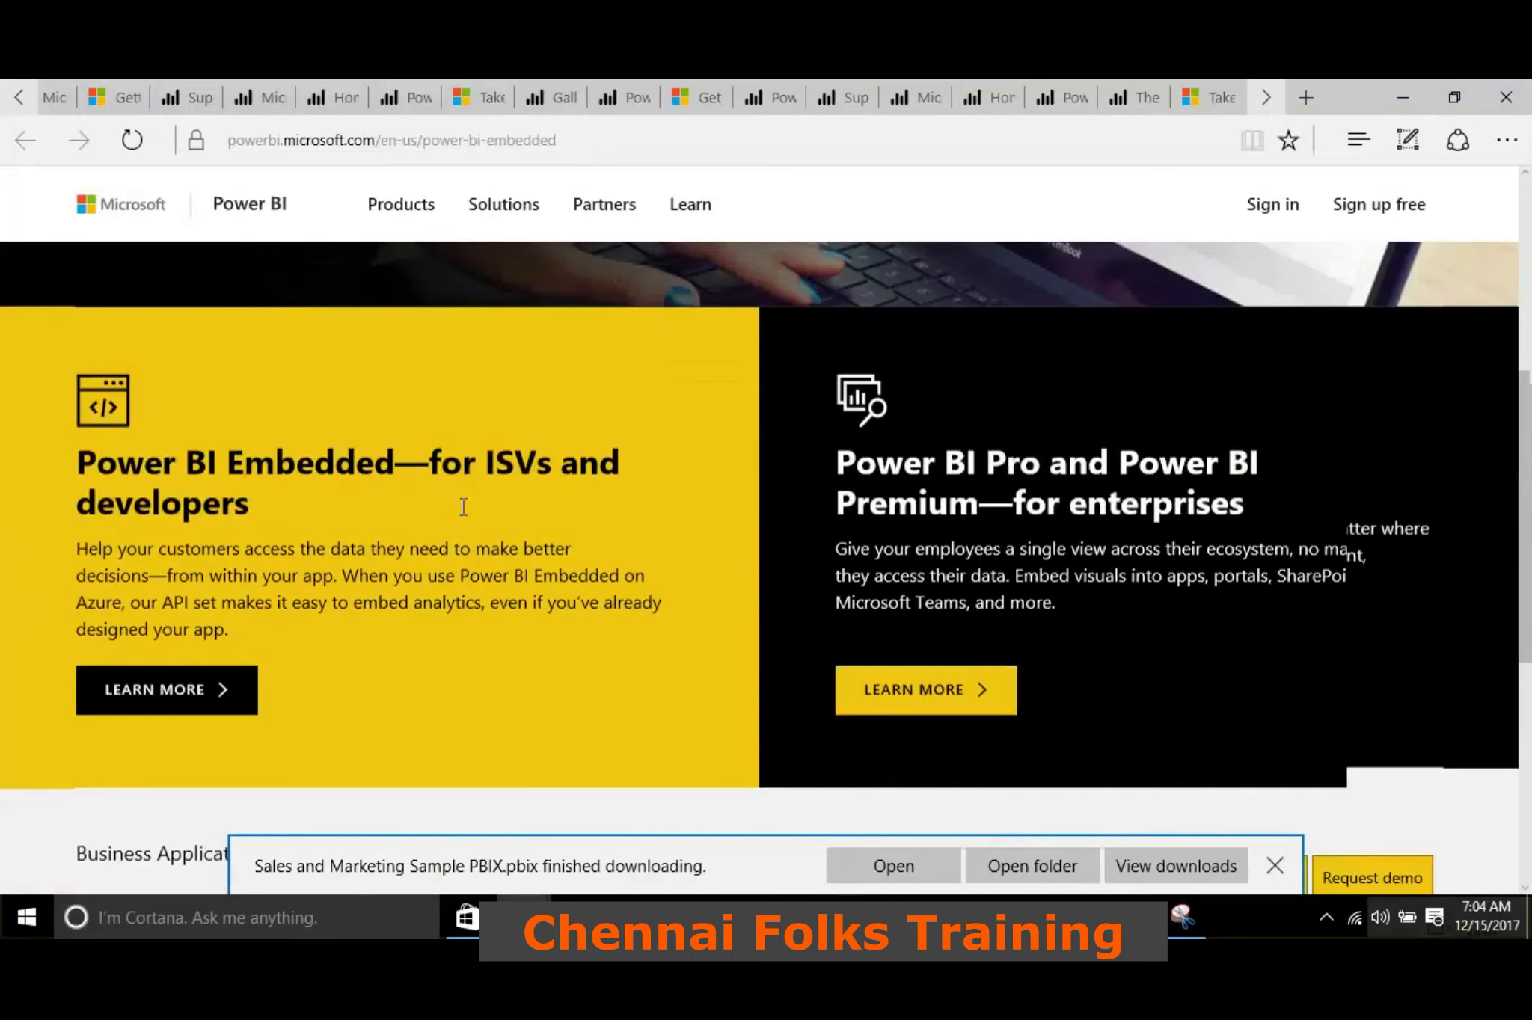
scroll(464, 507, up, 5)
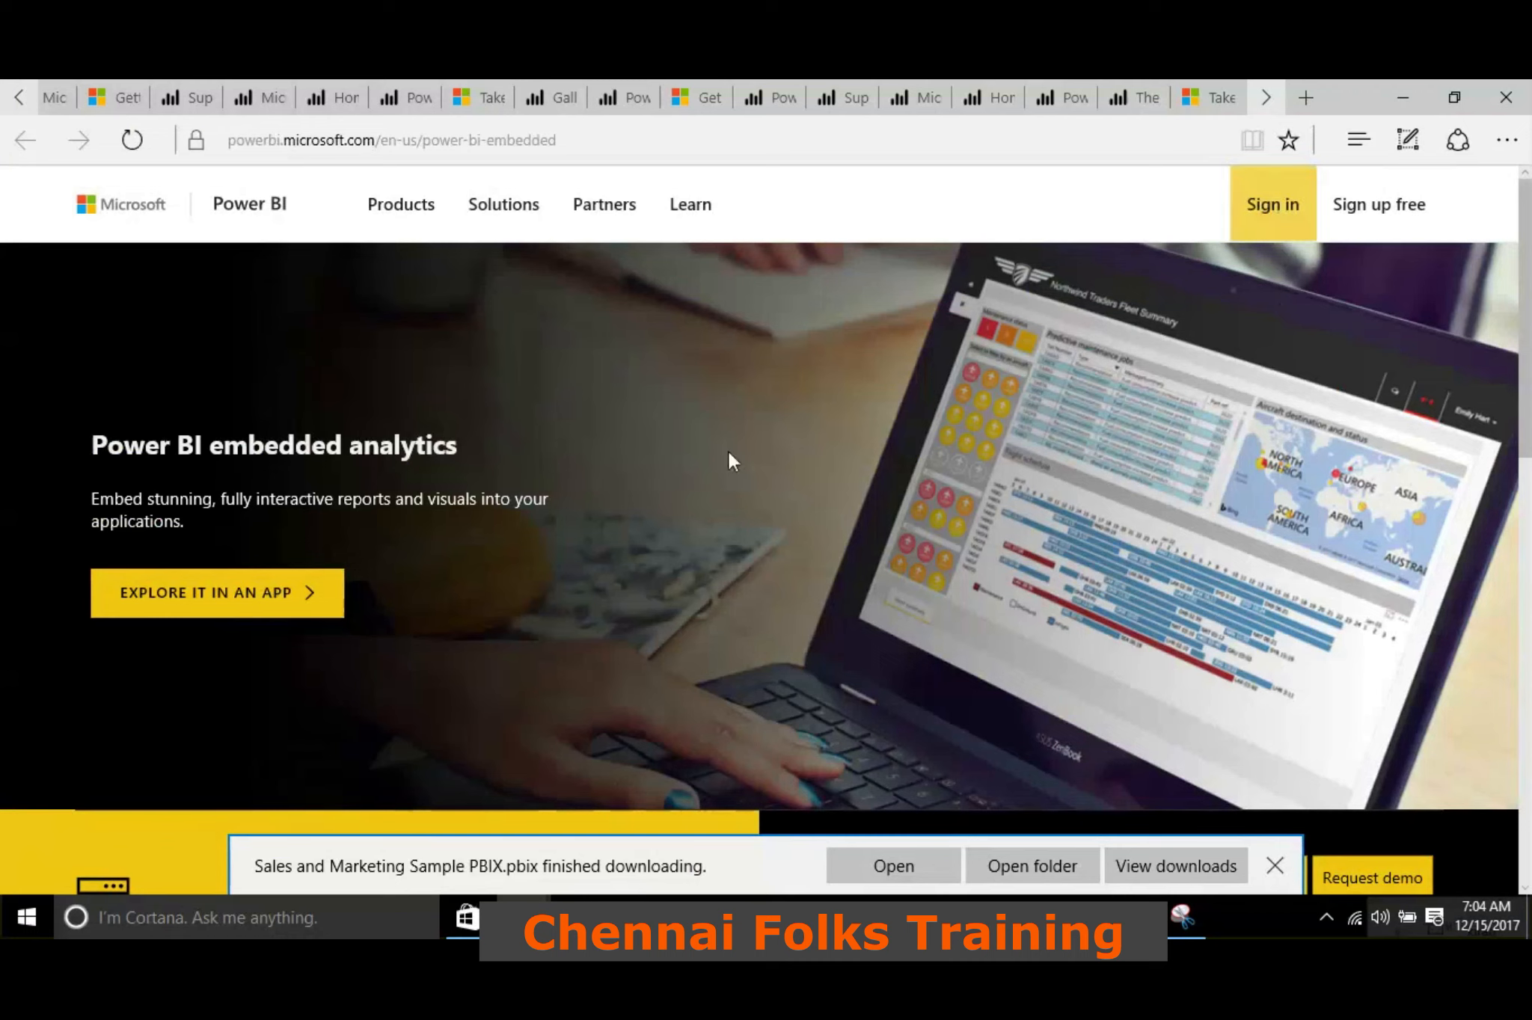
scroll(510, 423, down, 5)
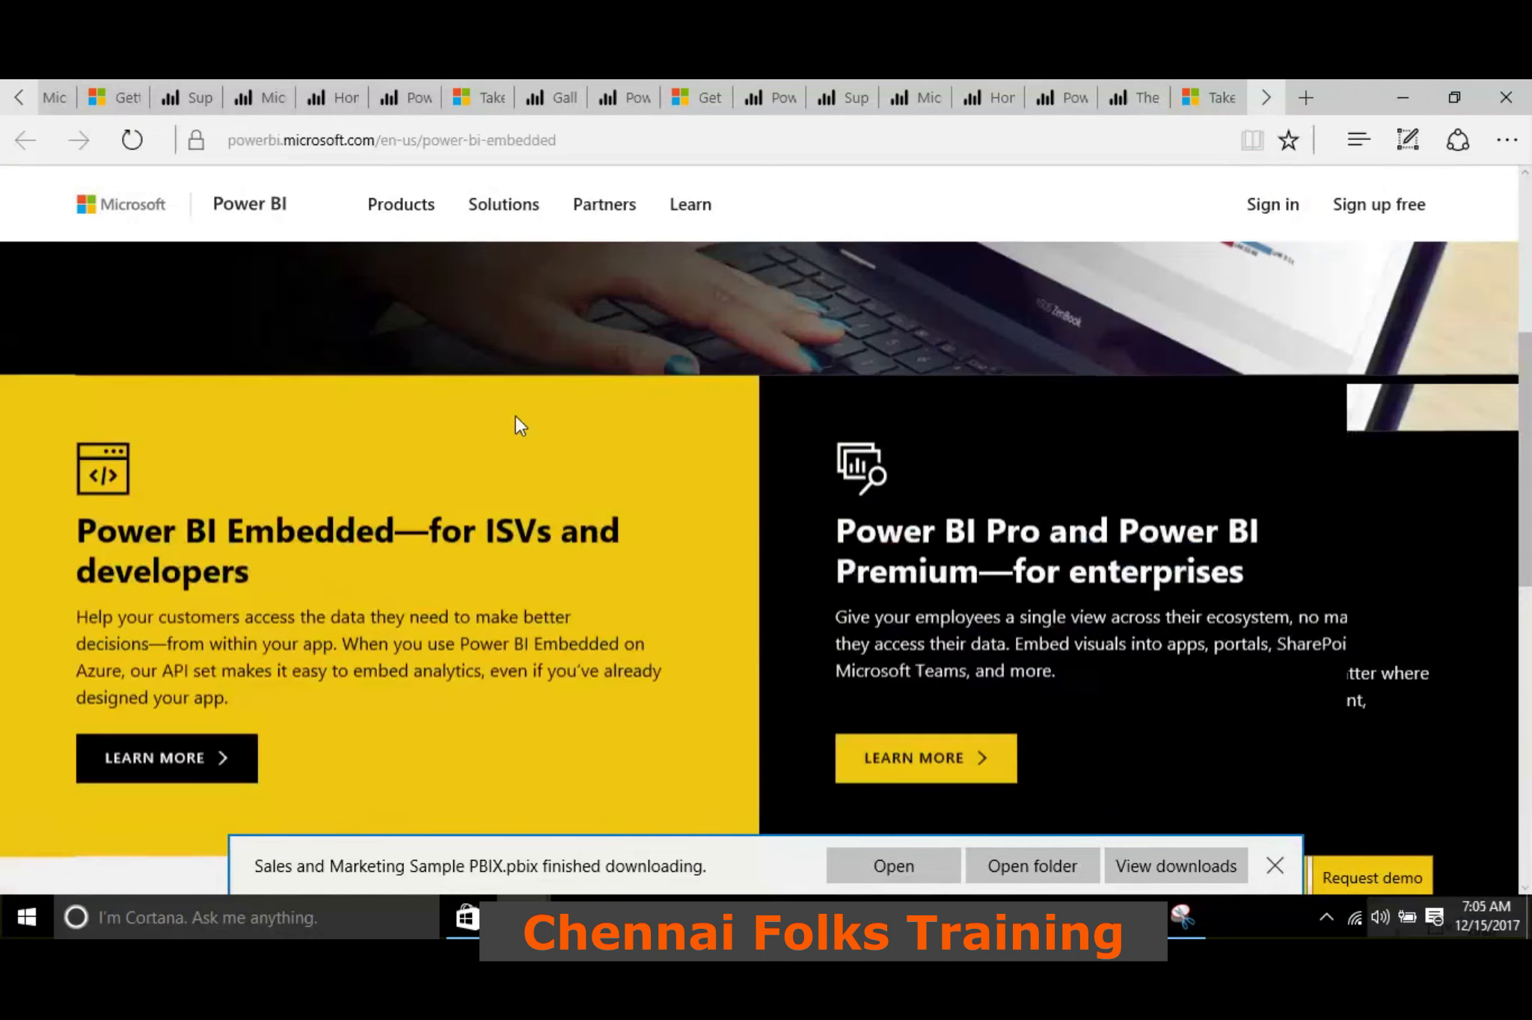
Return to static_security in Power BI Desktop and look over its formatting, data drill, modeling and view commands
scroll(516, 424, down, 10)
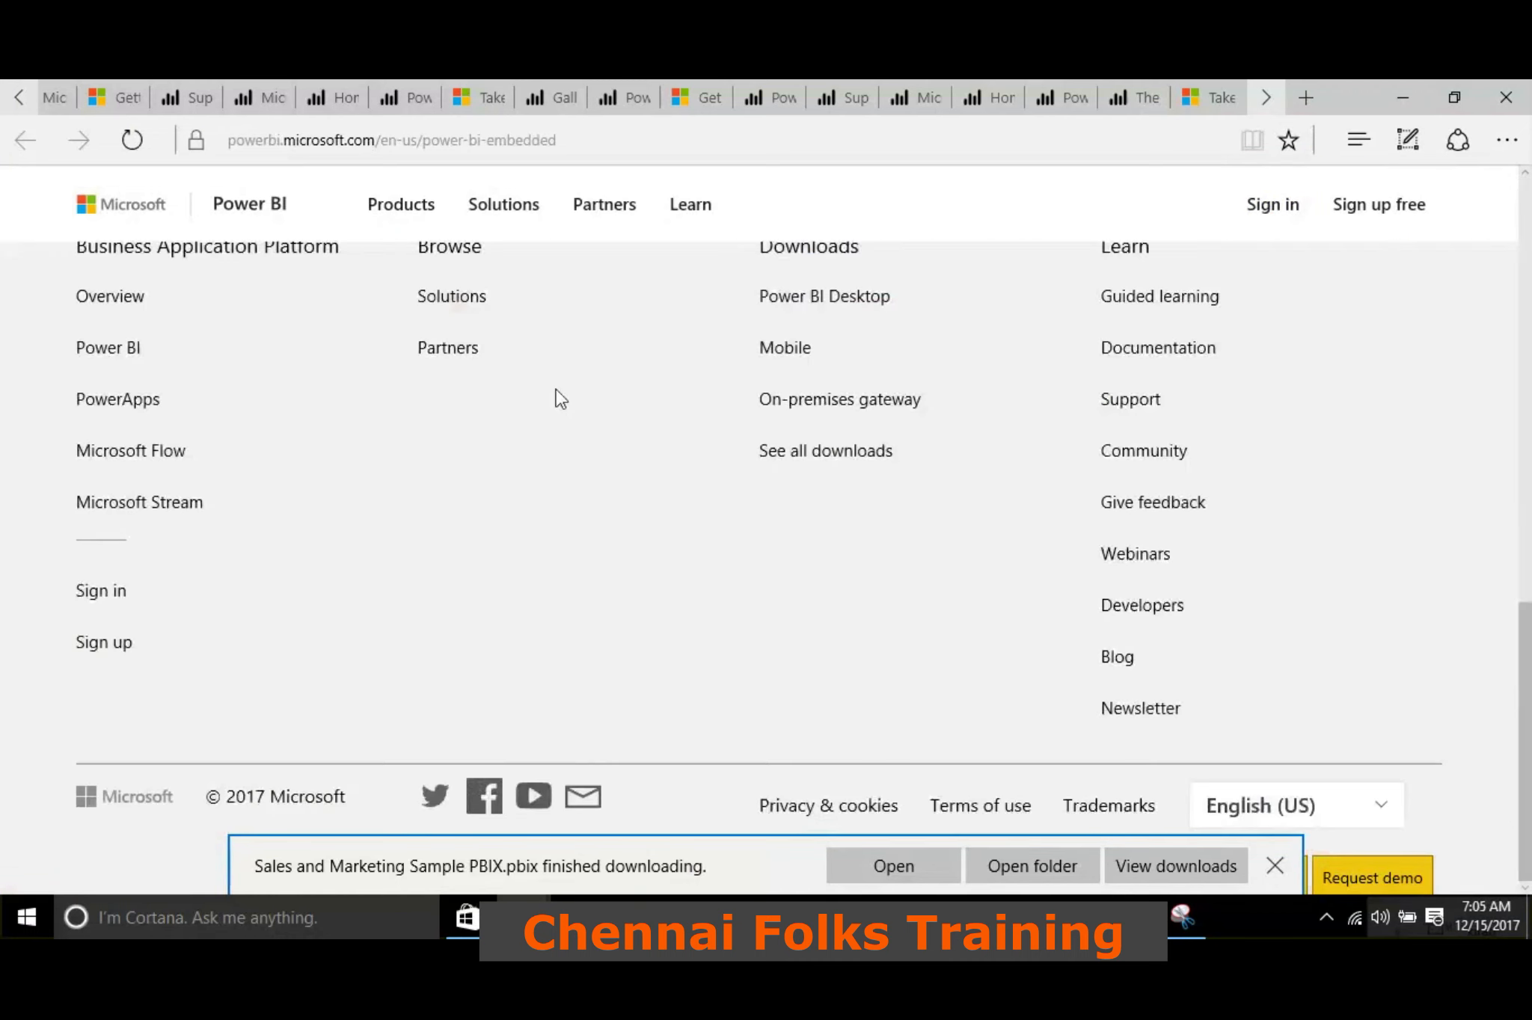
click(1388, 92)
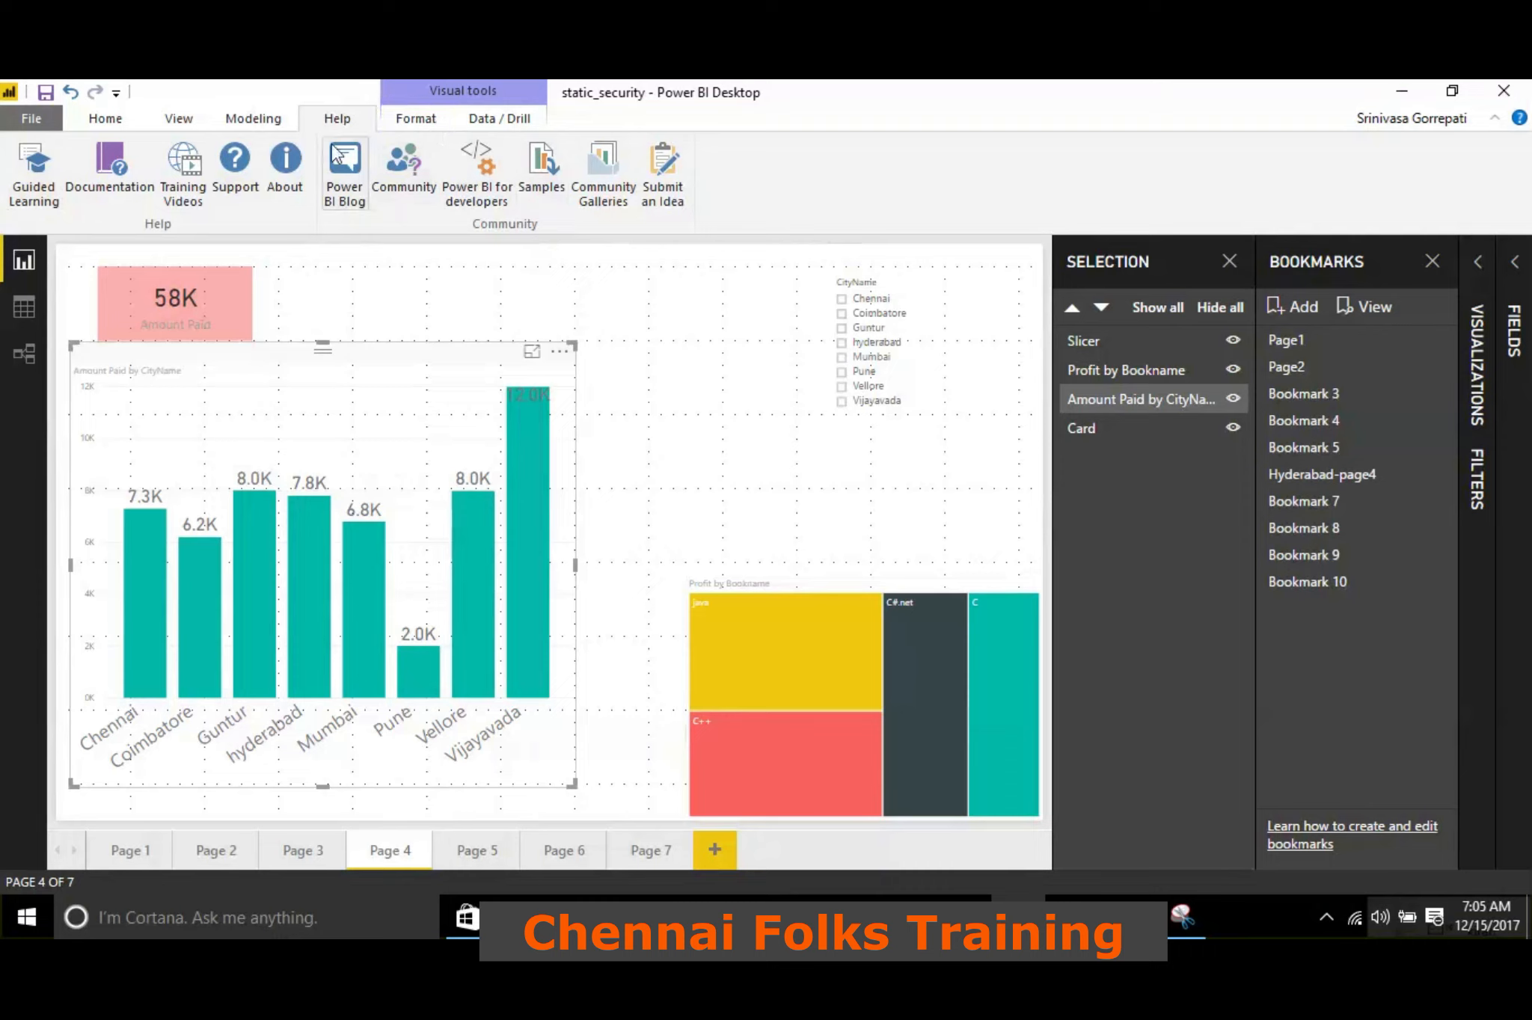
click(387, 121)
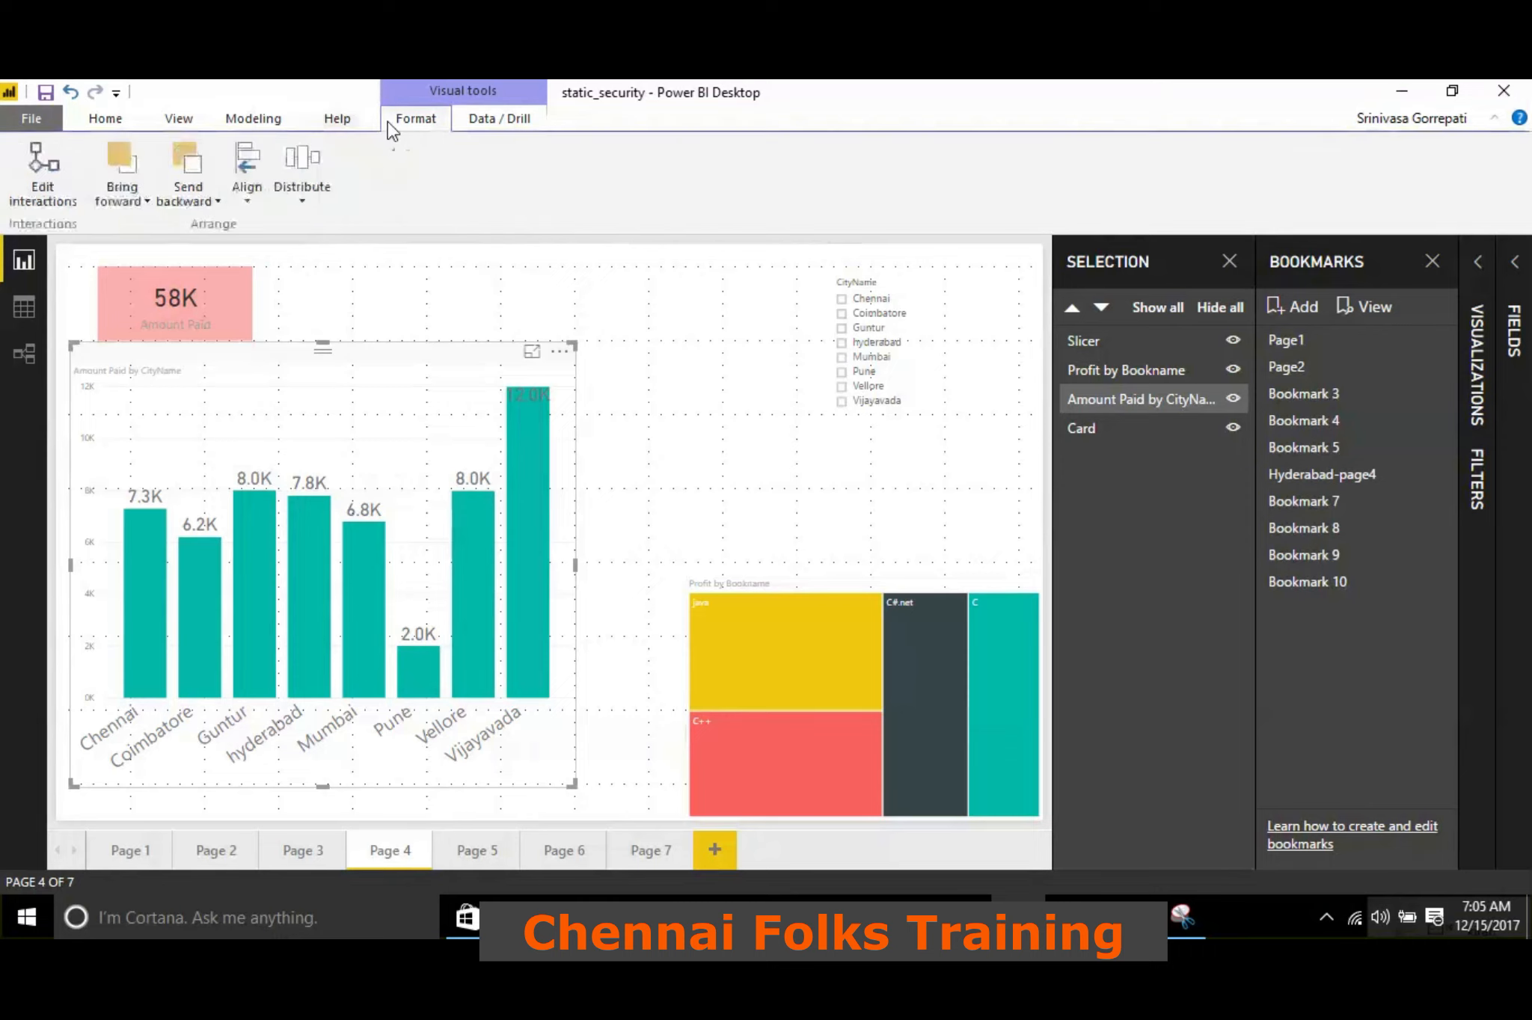
click(494, 122)
click(266, 122)
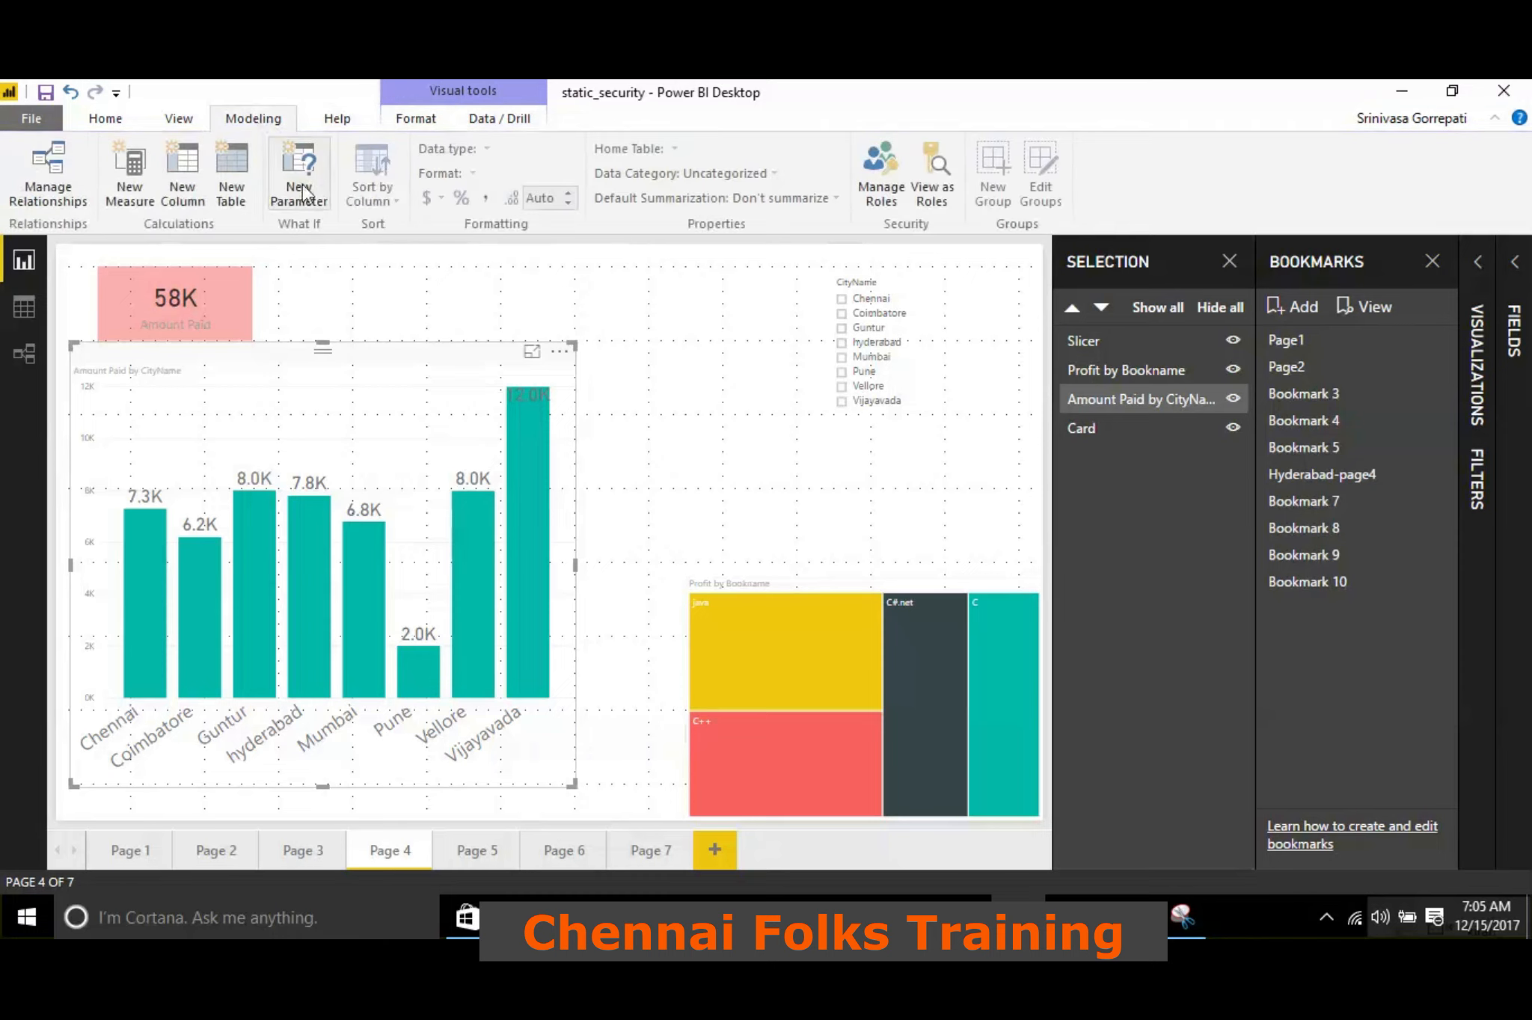
click(193, 117)
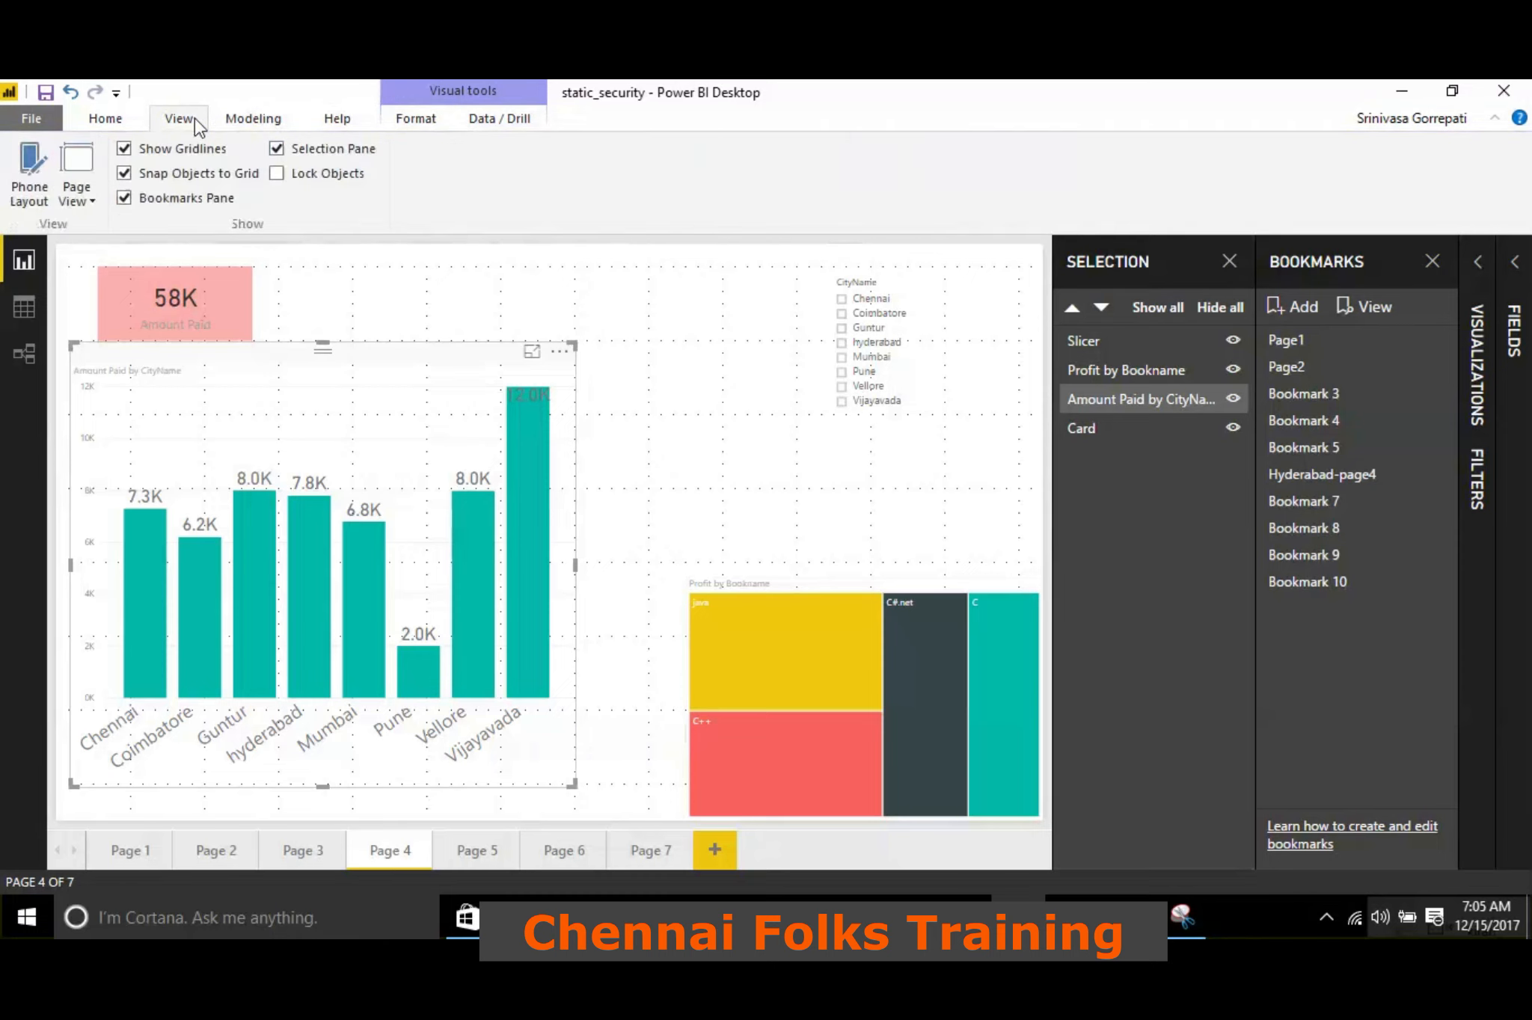
Open the Partner Showcase resource from Power BI Desktop and explore the certified partners' solutions
click(118, 122)
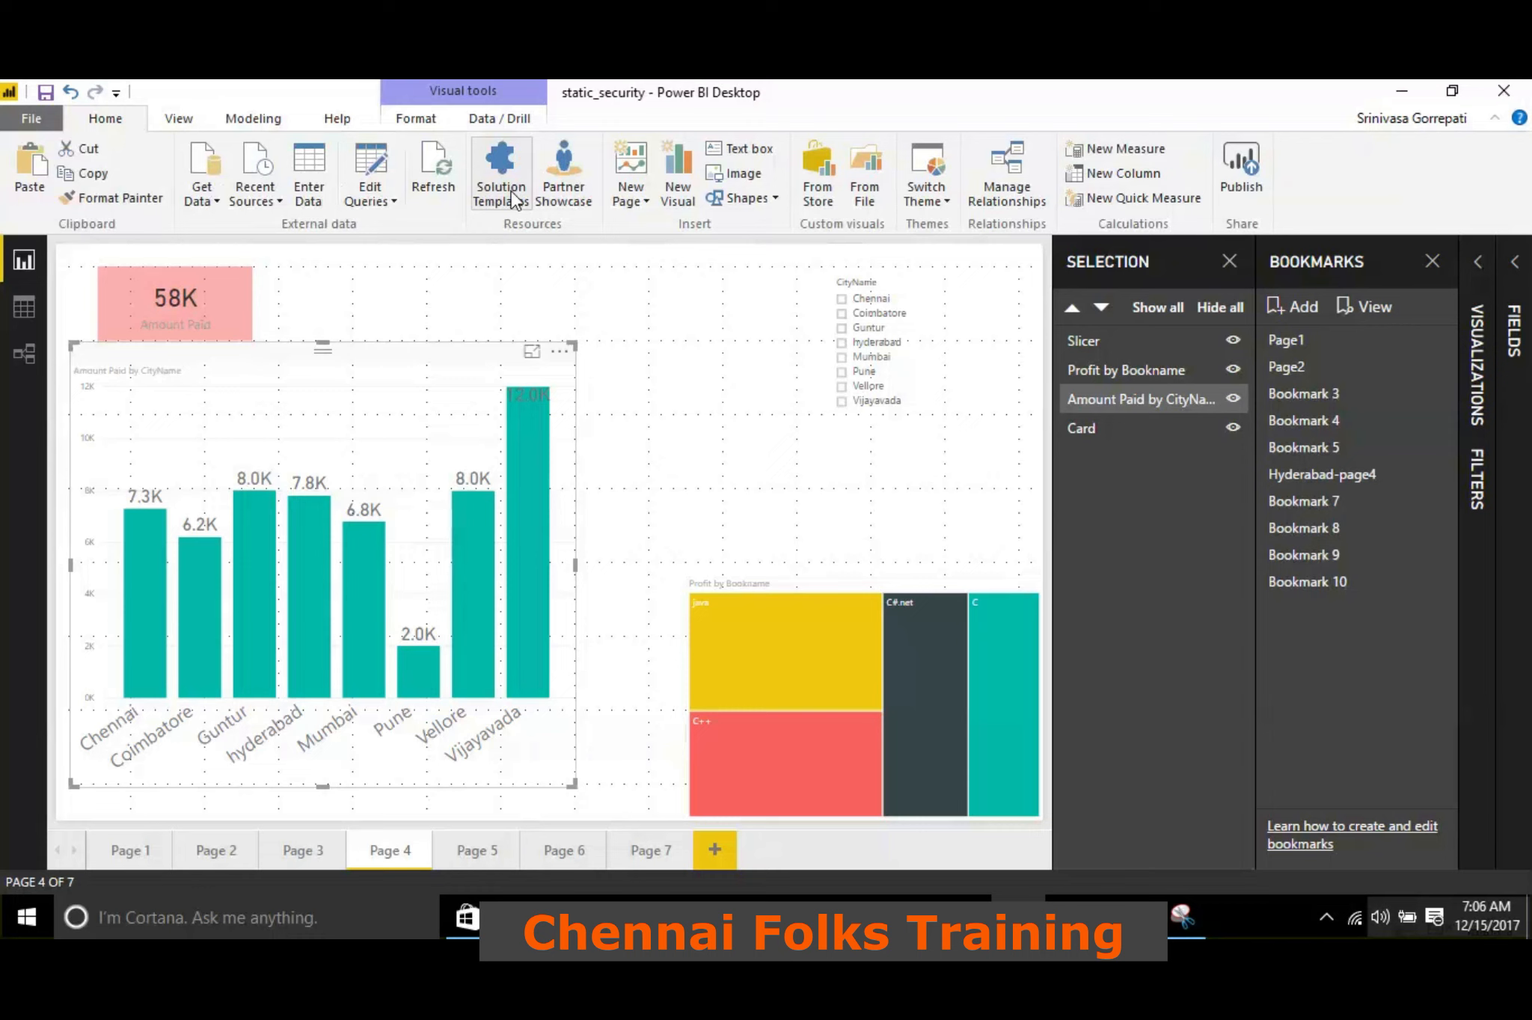
click(565, 193)
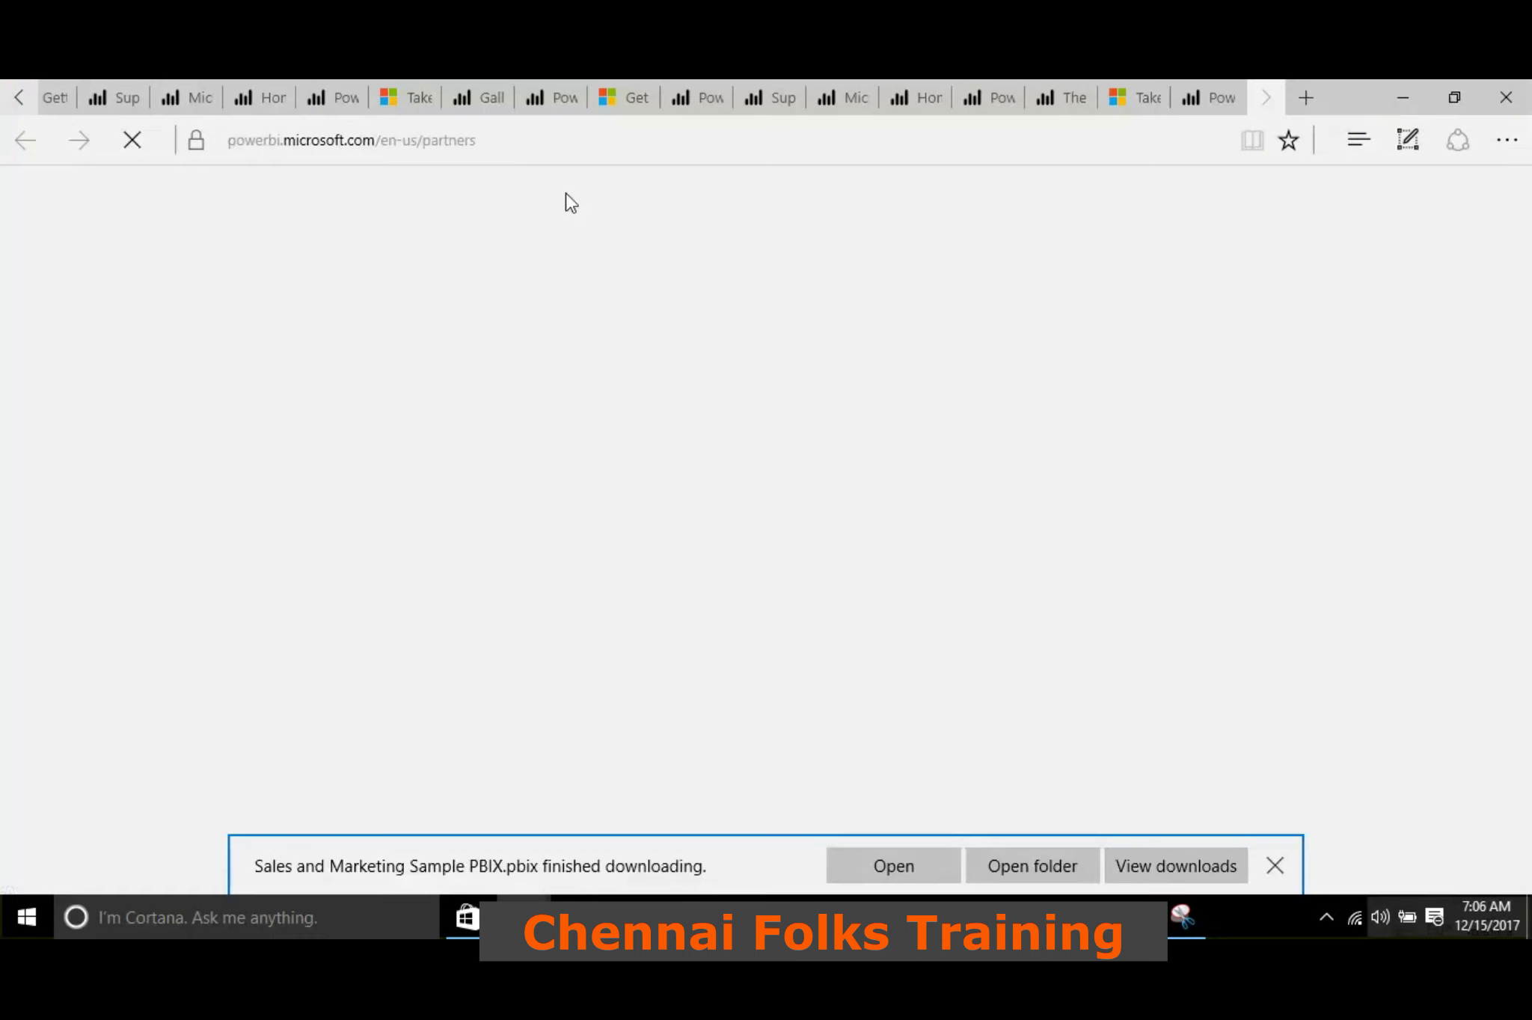
scroll(654, 397, down, 5)
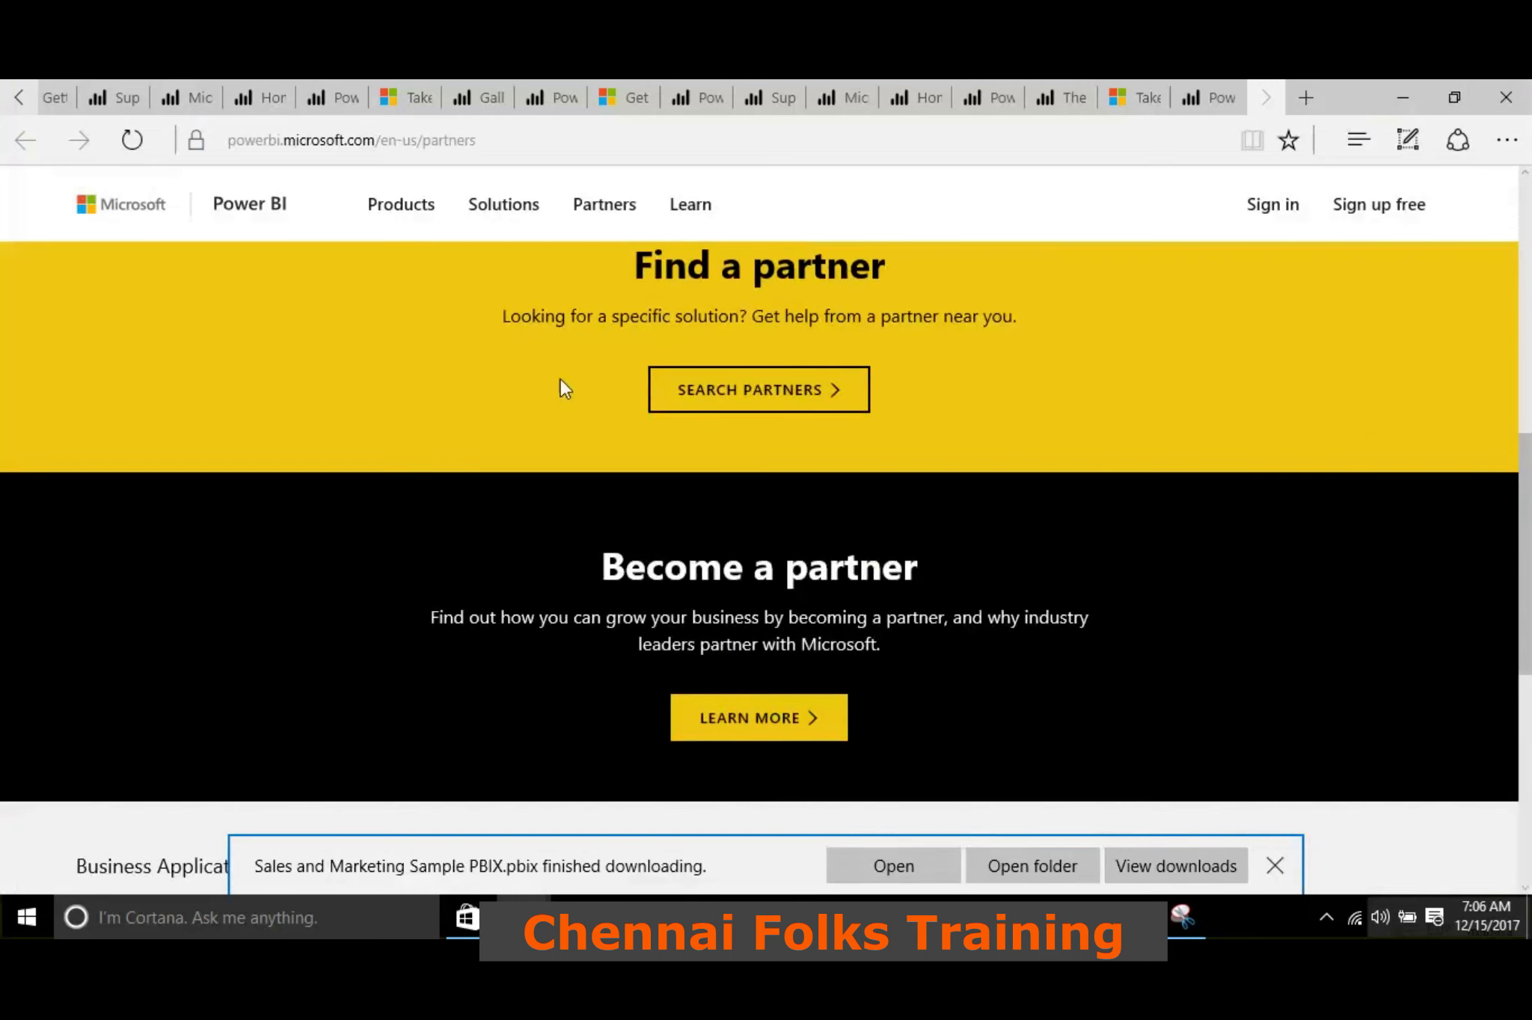
scroll(560, 380, up, 4)
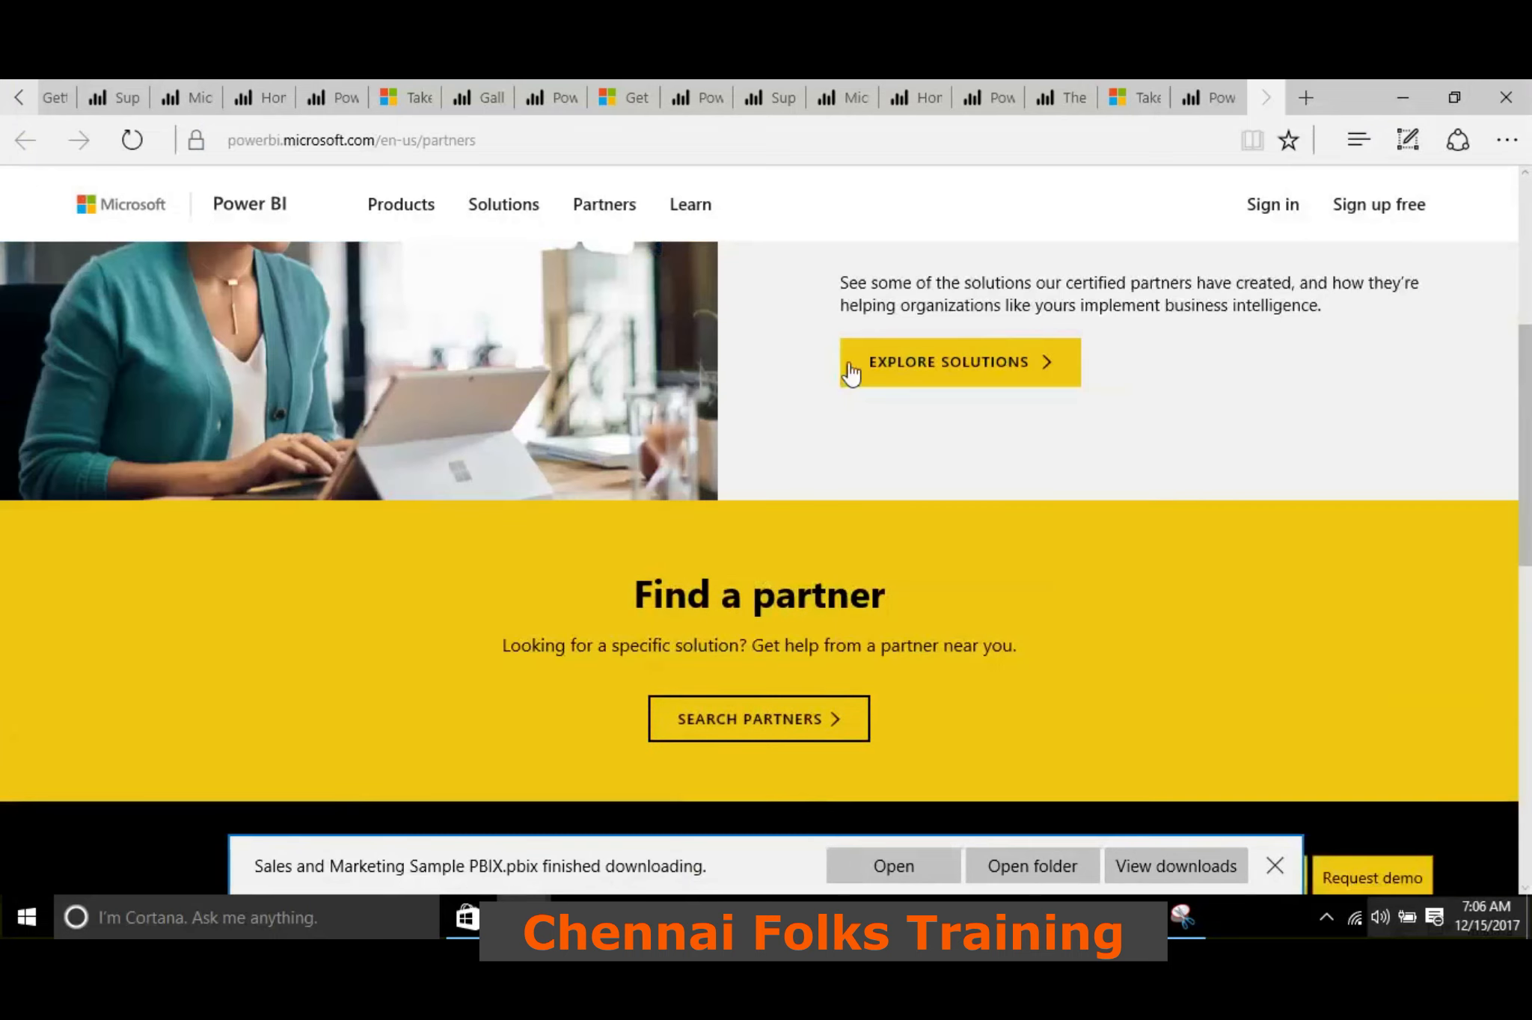
click(914, 367)
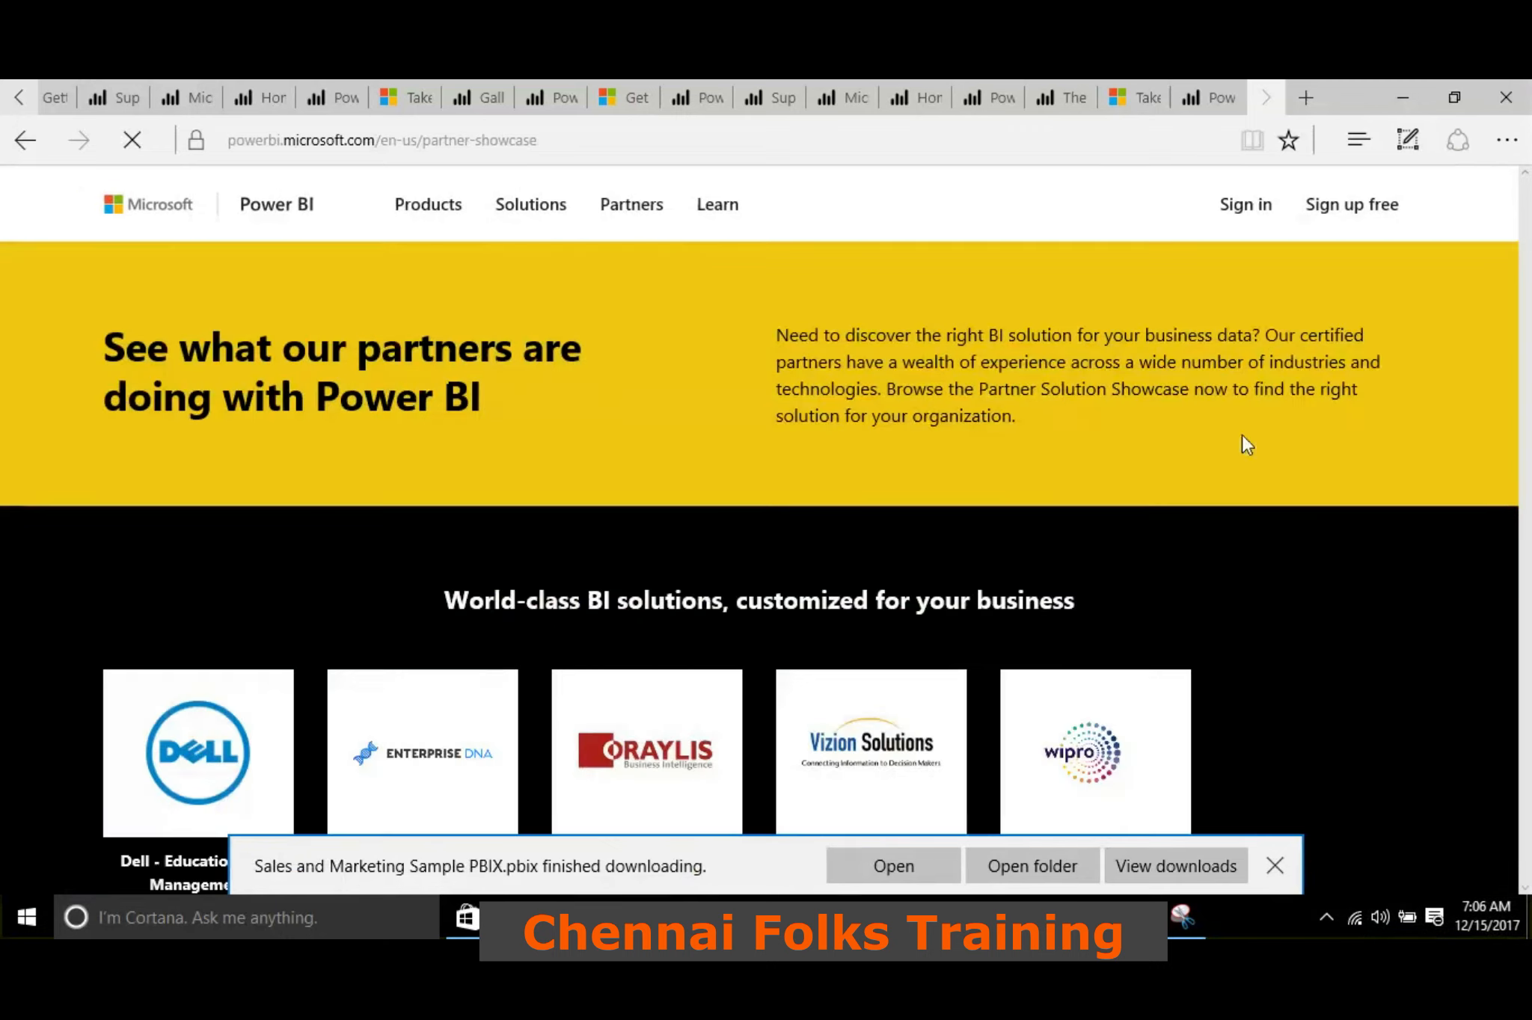
Examine the partner showcase's featured solutions, search filters and list of partner solutions
scroll(702, 389, down, 5)
scroll(702, 381, down, 5)
scroll(468, 438, up, 5)
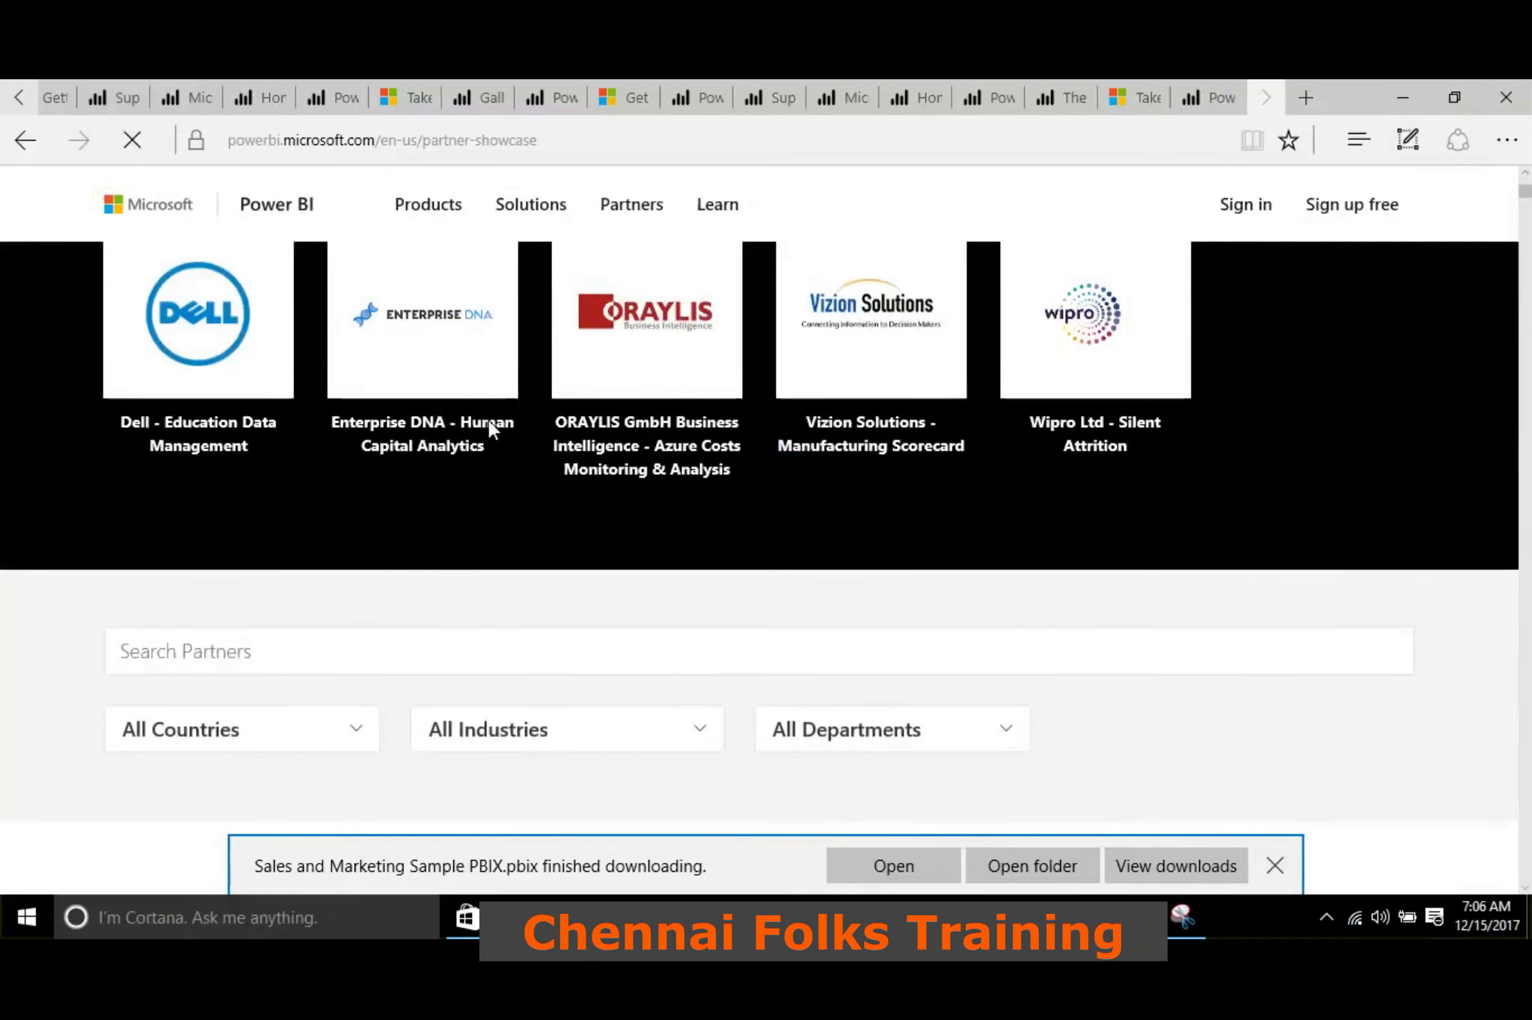
scroll(488, 420, up, 3)
scroll(468, 516, down, 1)
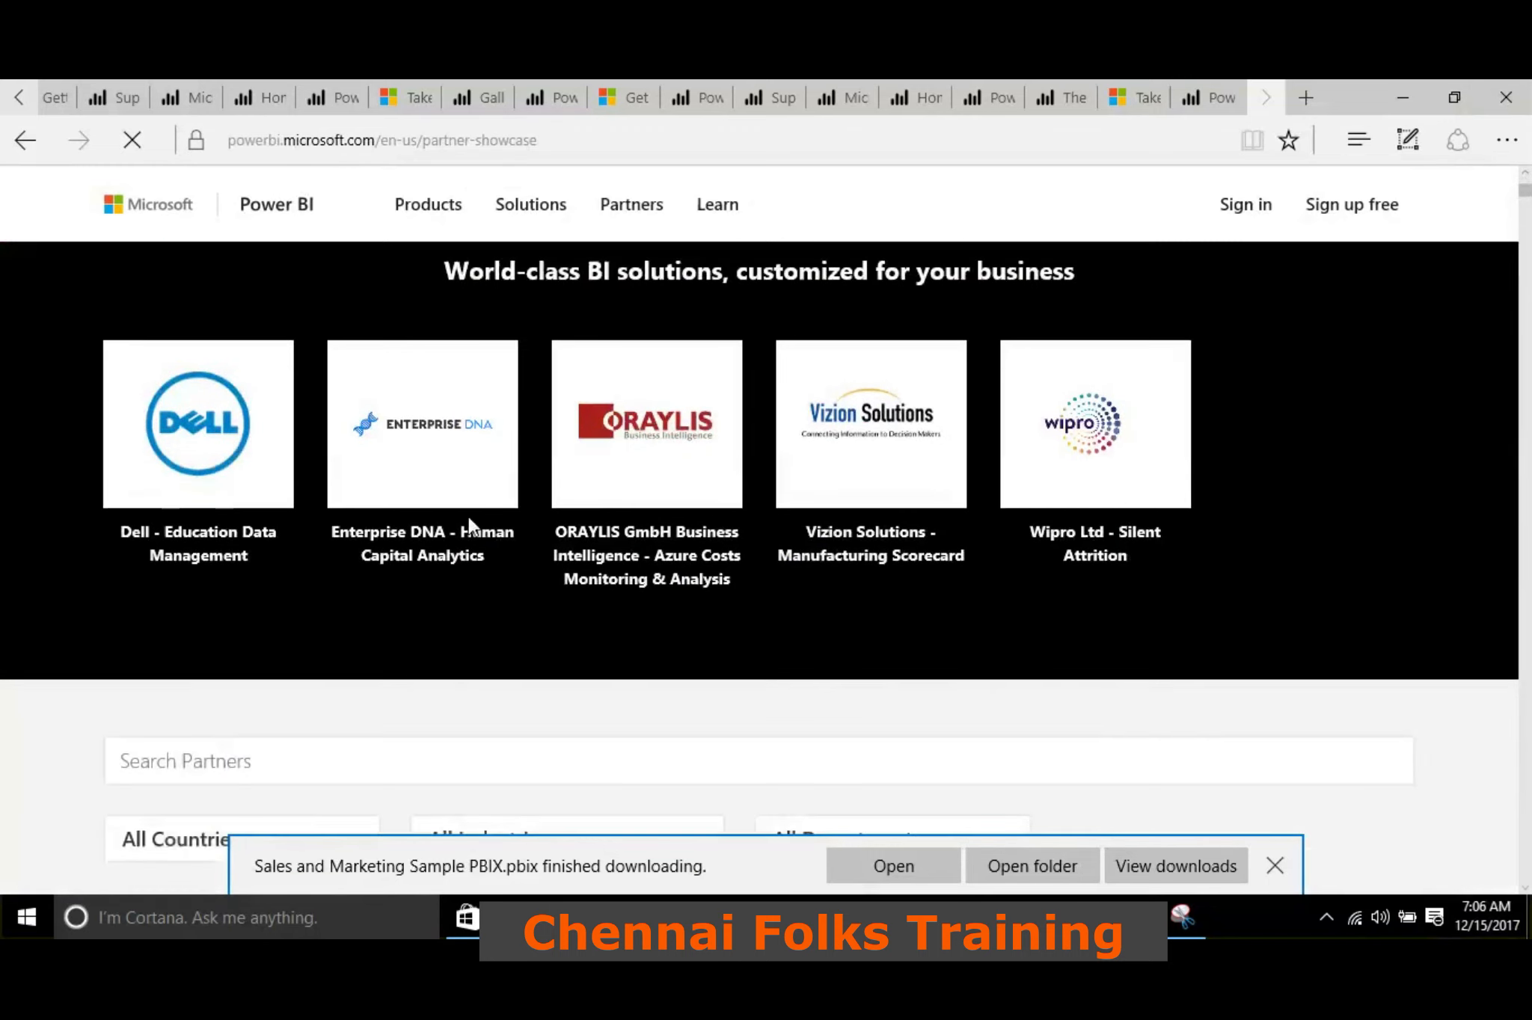
scroll(615, 486, down, 5)
scroll(585, 451, down, 10)
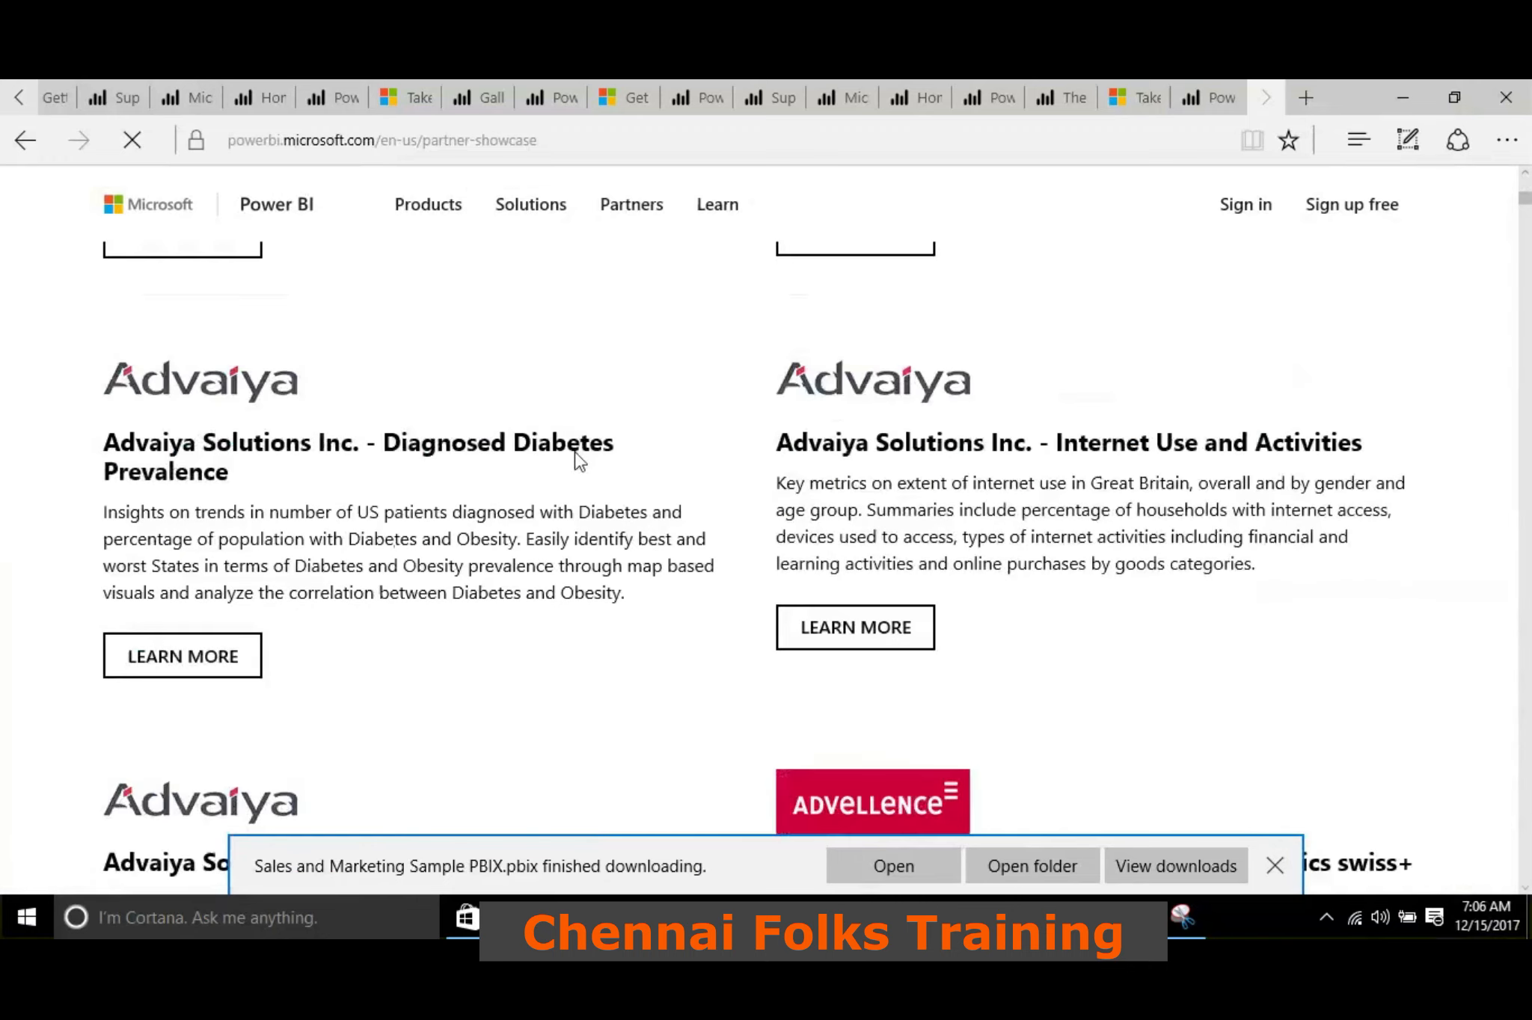
scroll(576, 458, up, 10)
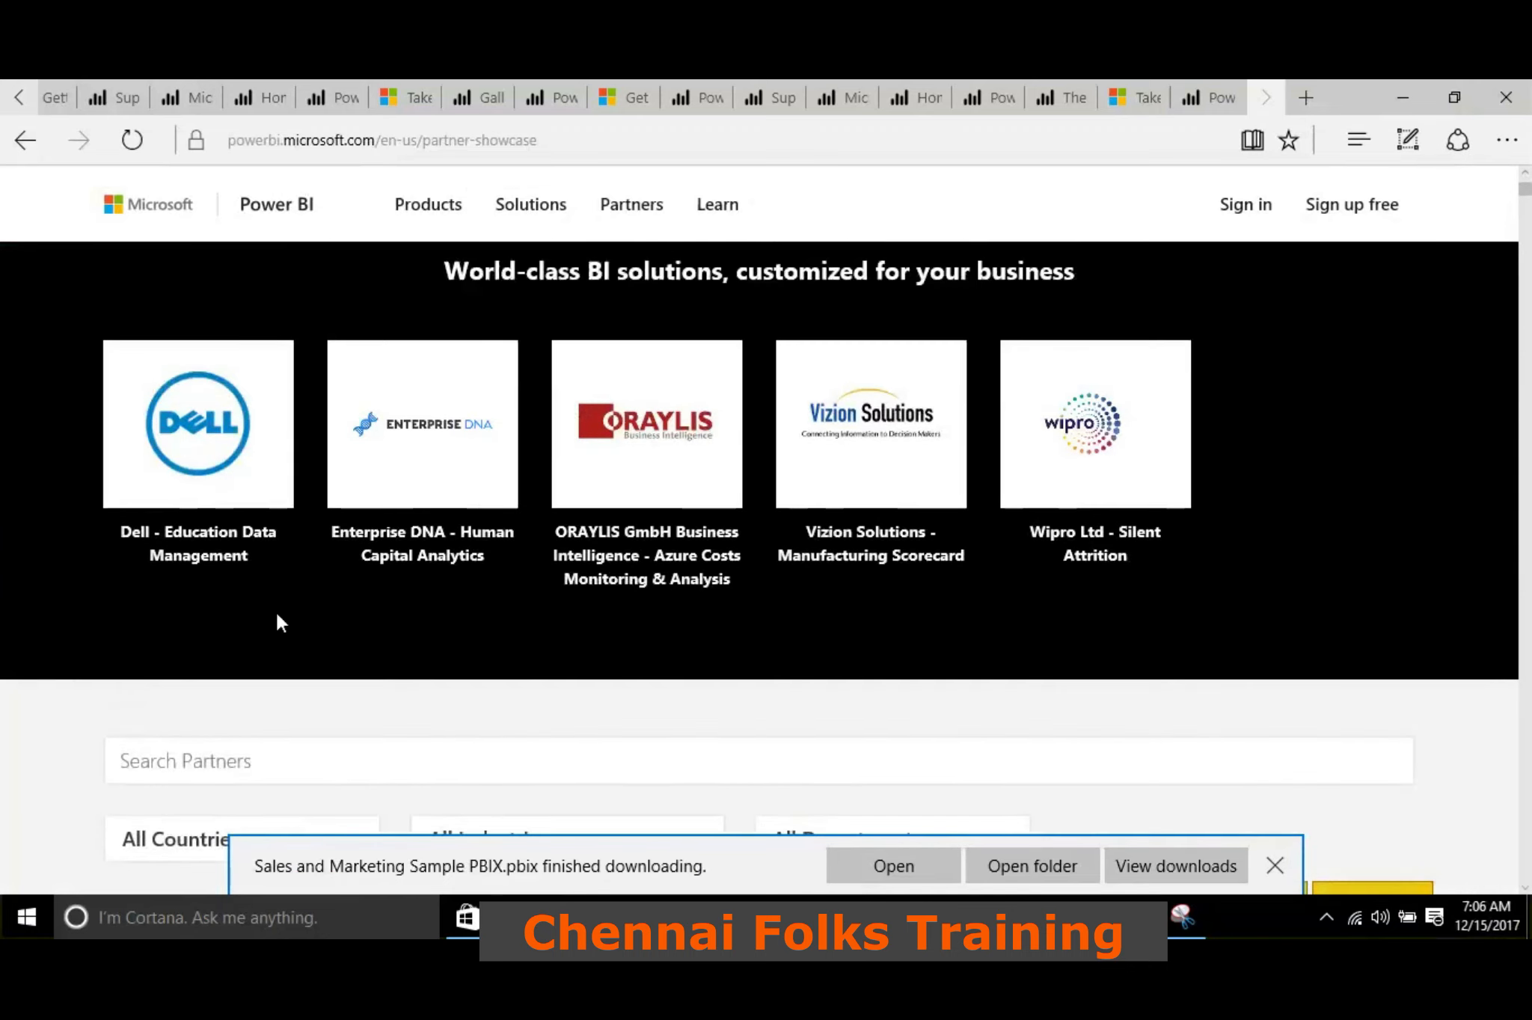
scroll(503, 472, down, 7)
scroll(869, 431, up, 2)
Filter the partner showcase by the Financial services industry
click(870, 413)
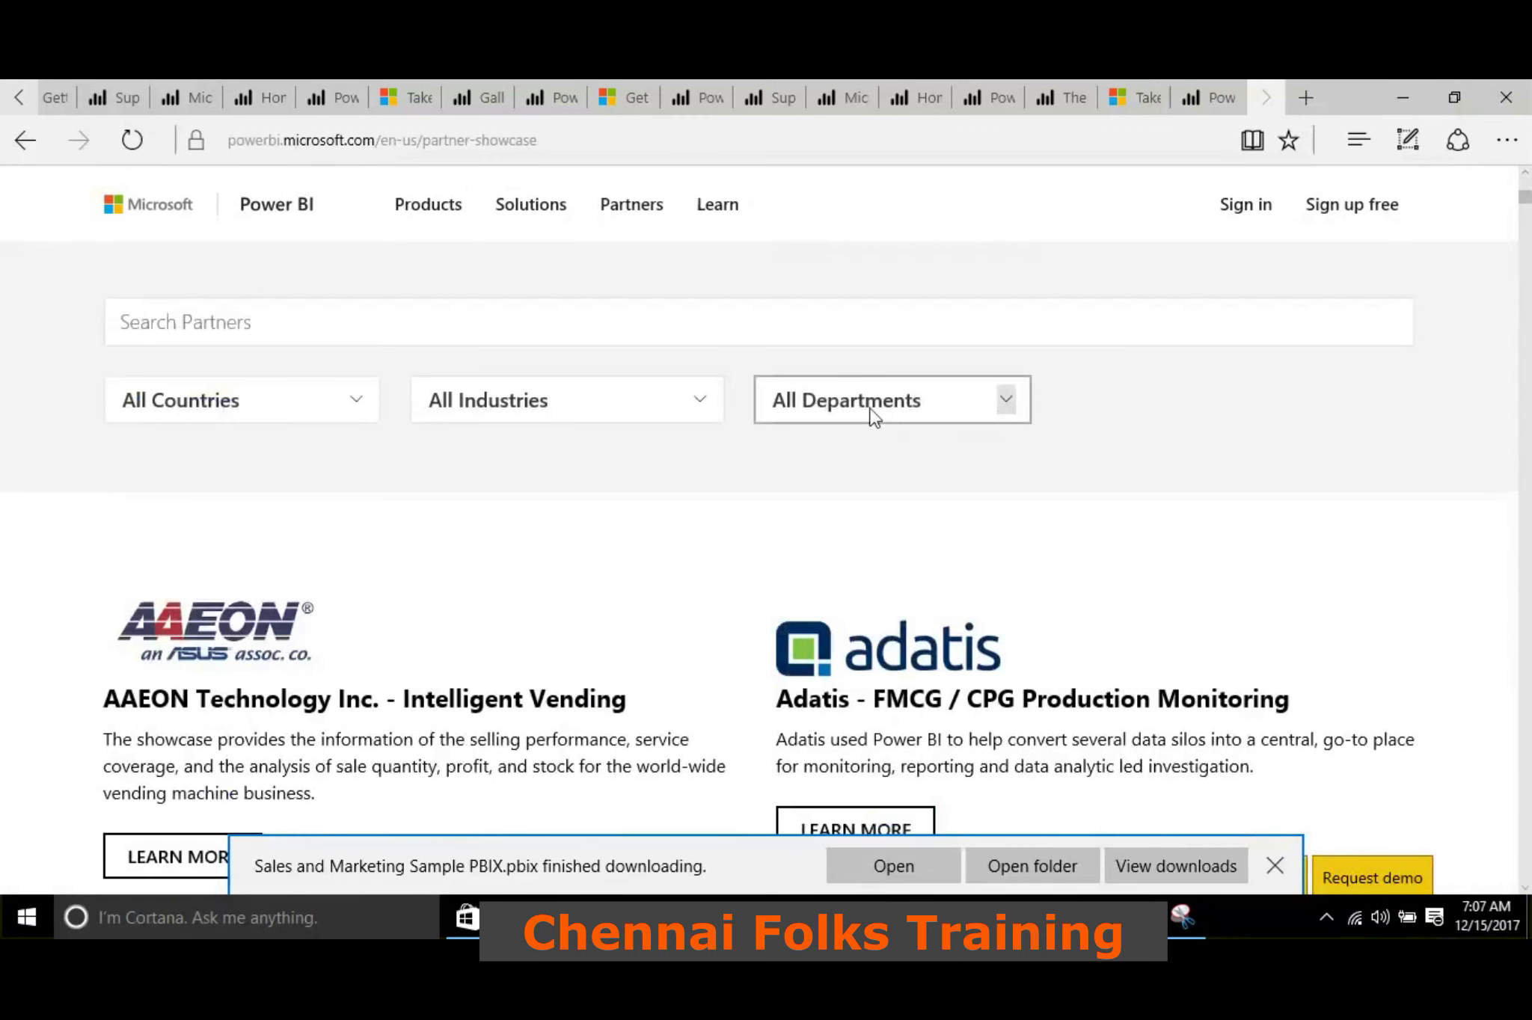
click(609, 410)
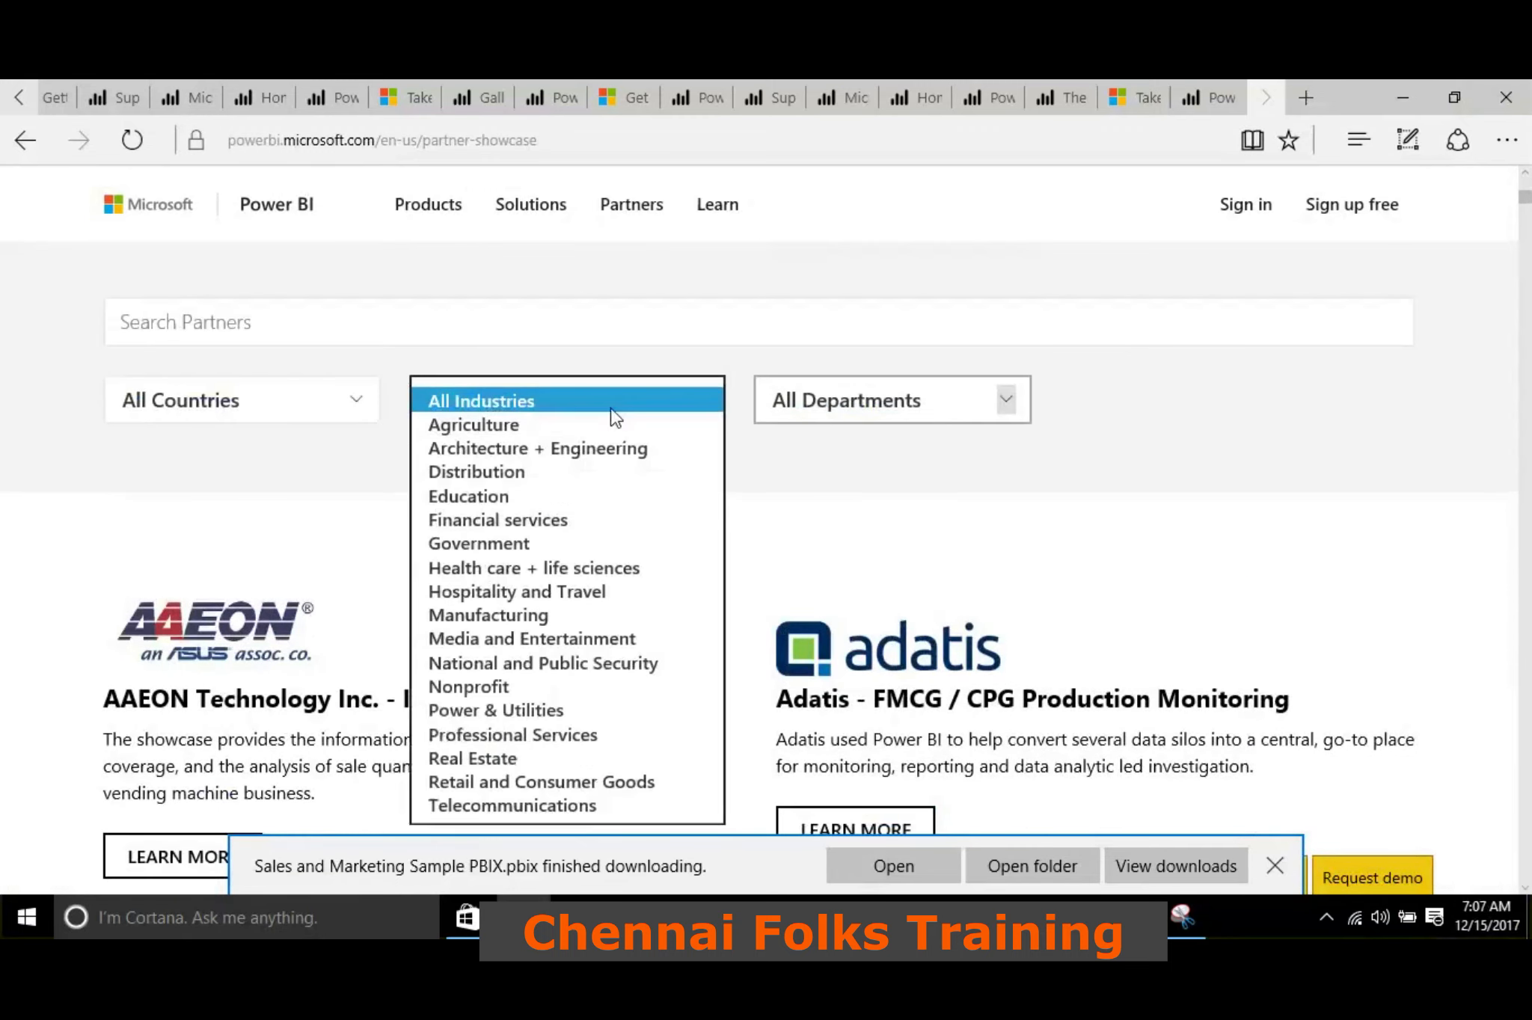
click(559, 521)
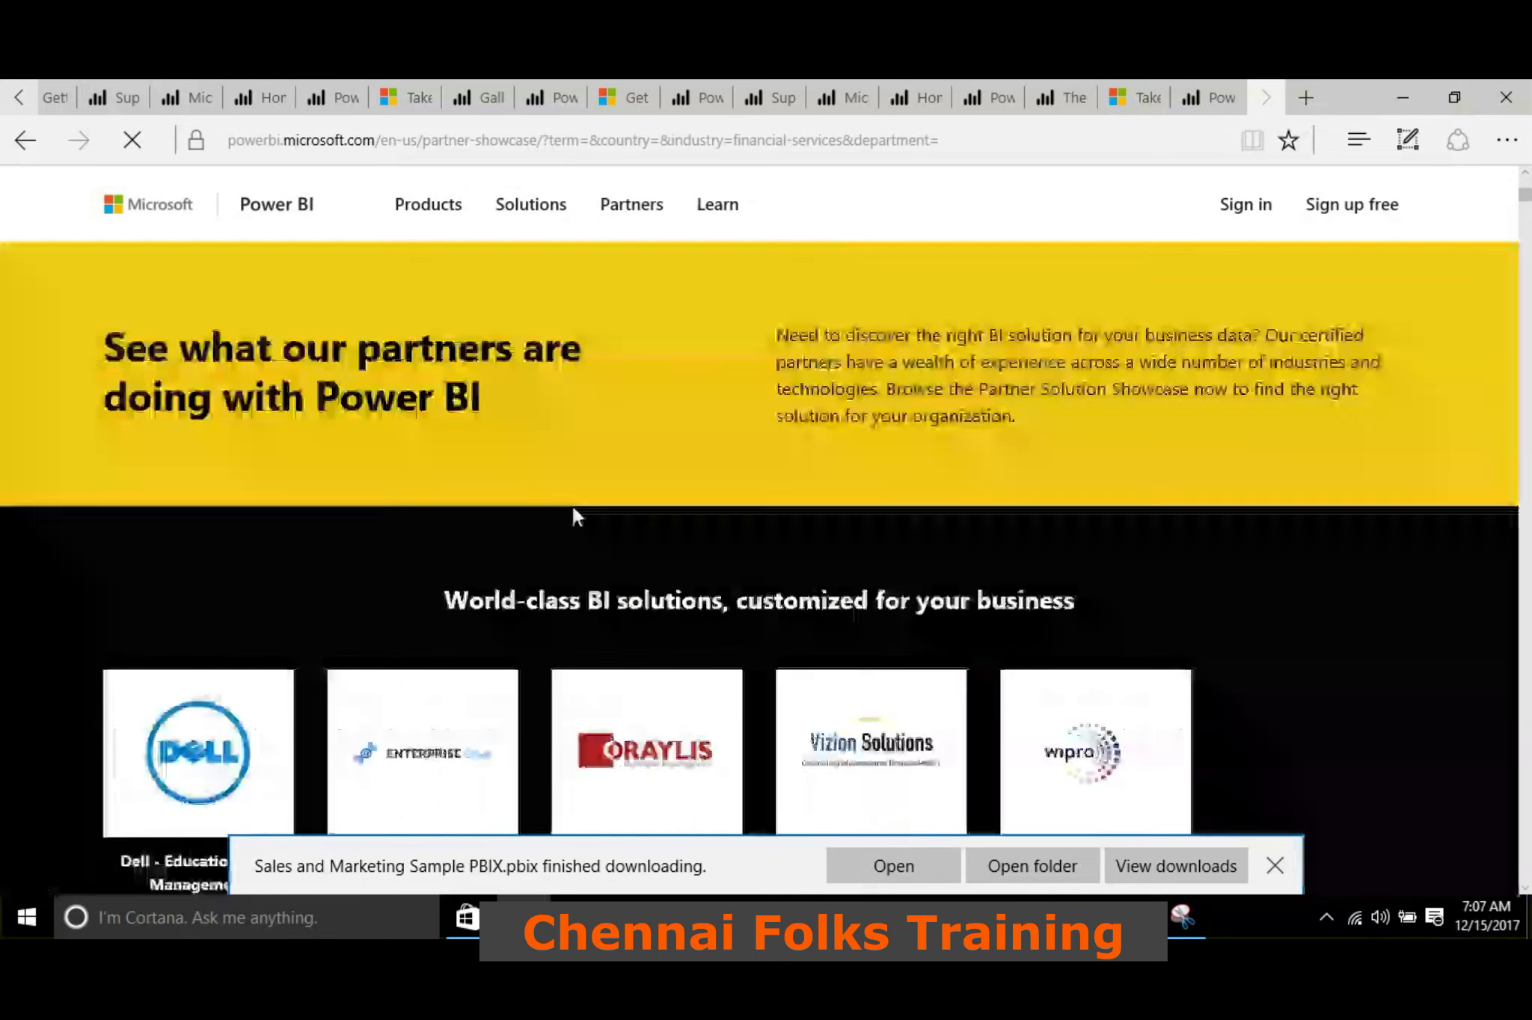
scroll(609, 432, down, 5)
click(609, 437)
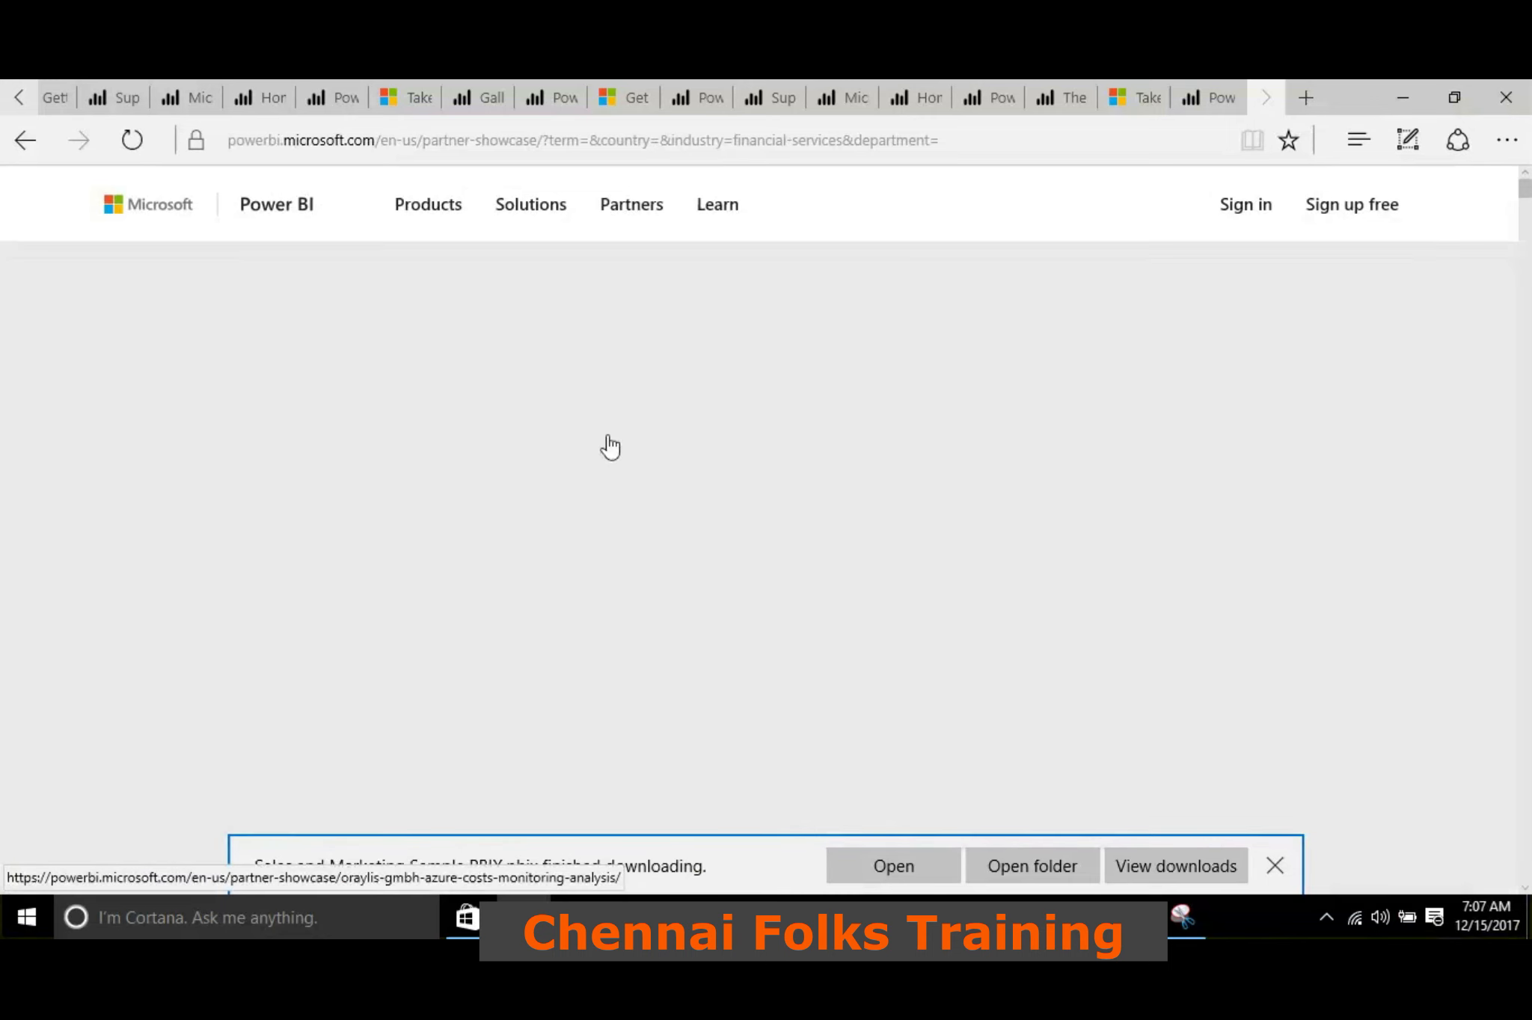
Filter the partner solutions by the Finance department and review the listed entries
click(908, 401)
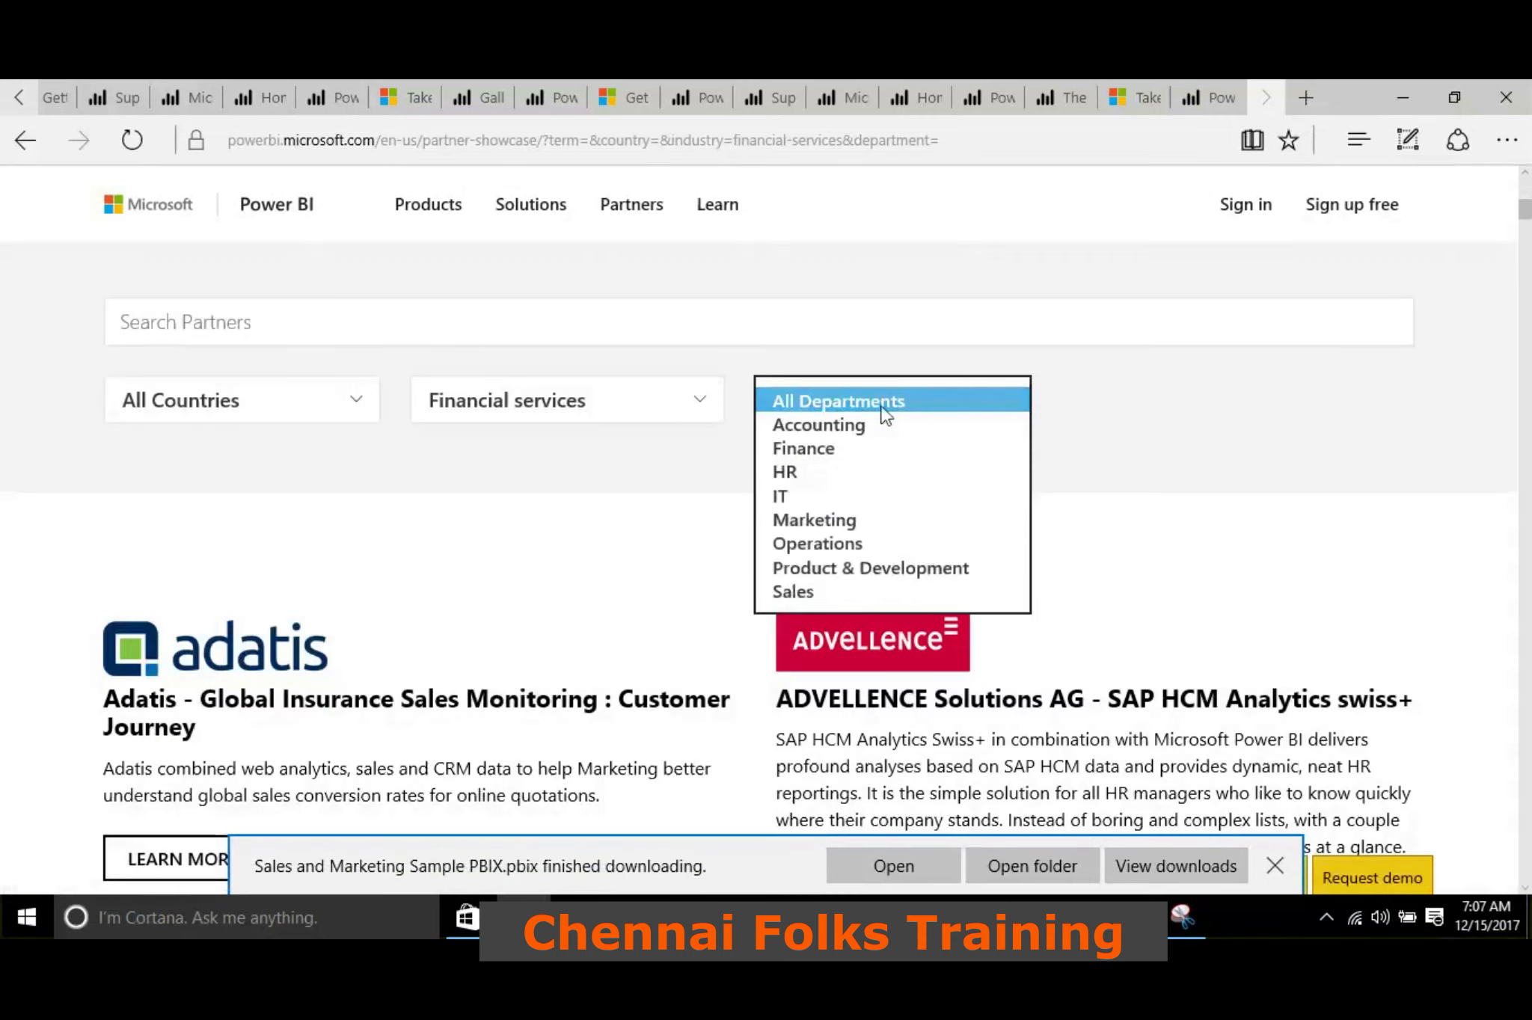
click(821, 450)
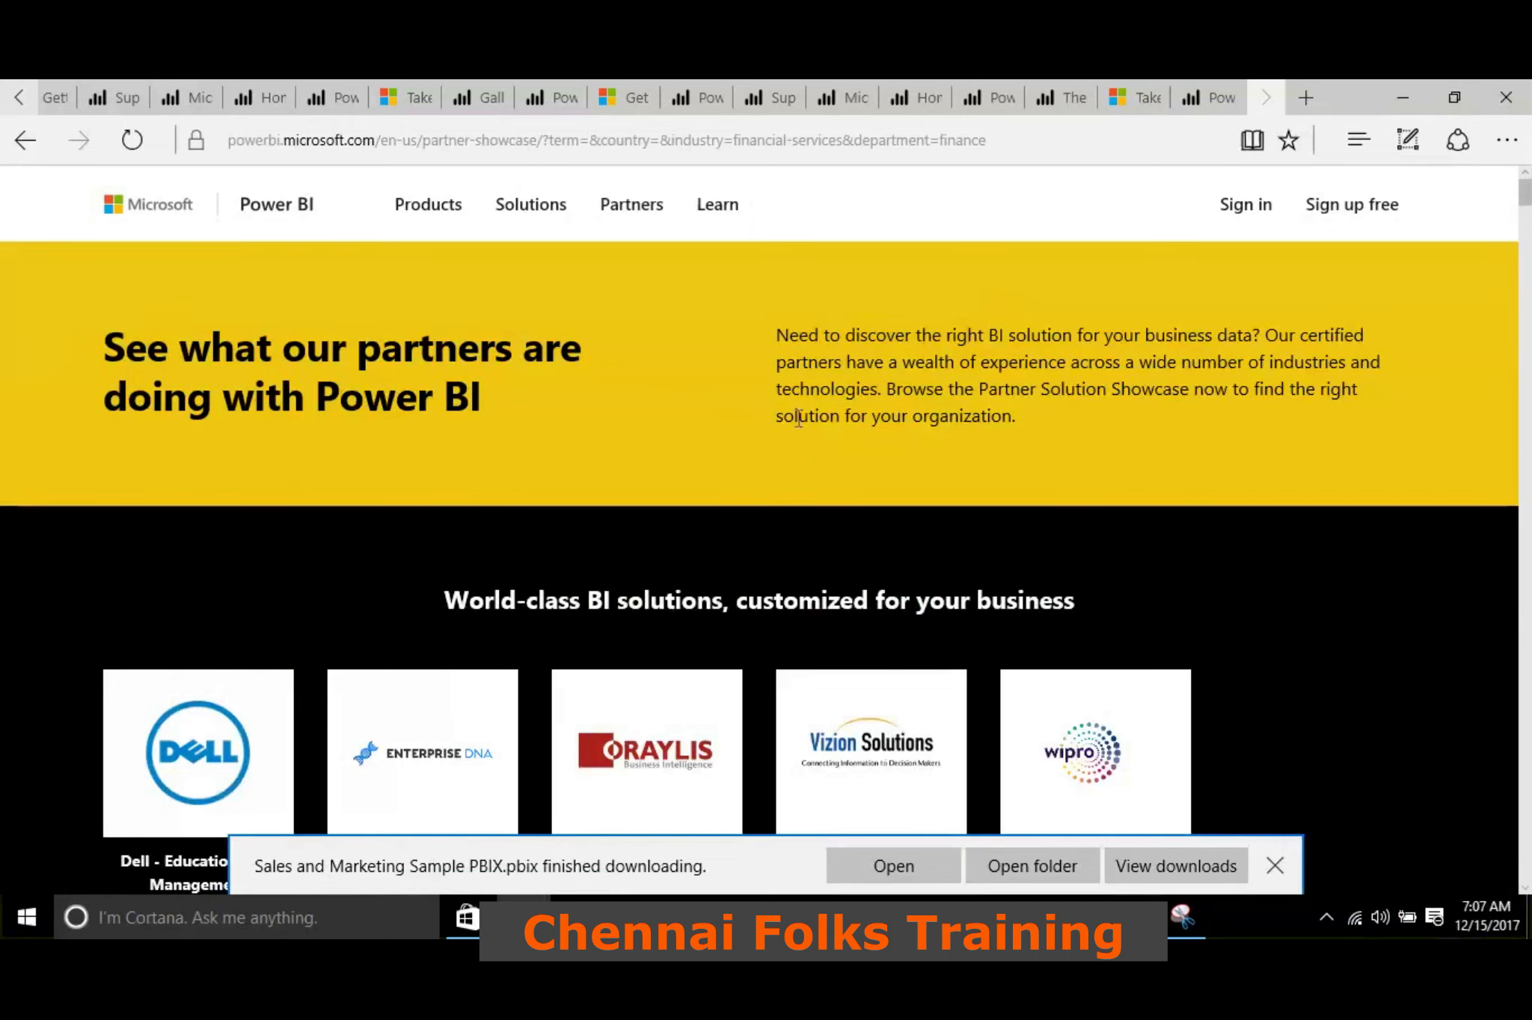
scroll(798, 419, down, 10)
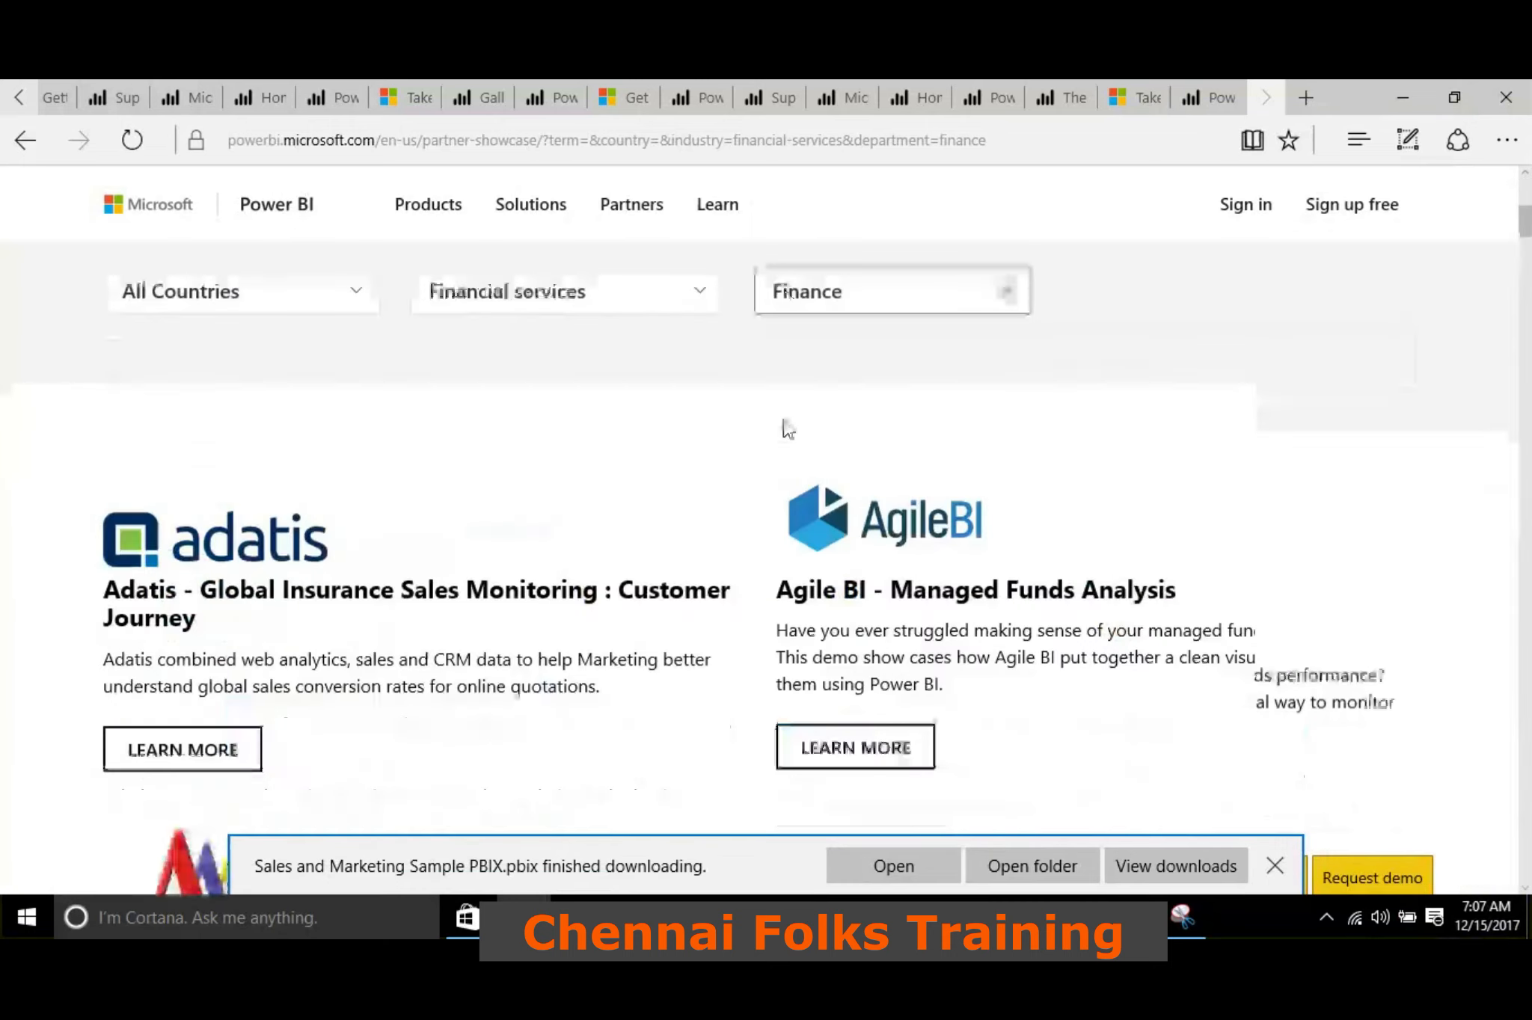
scroll(782, 419, down, 7)
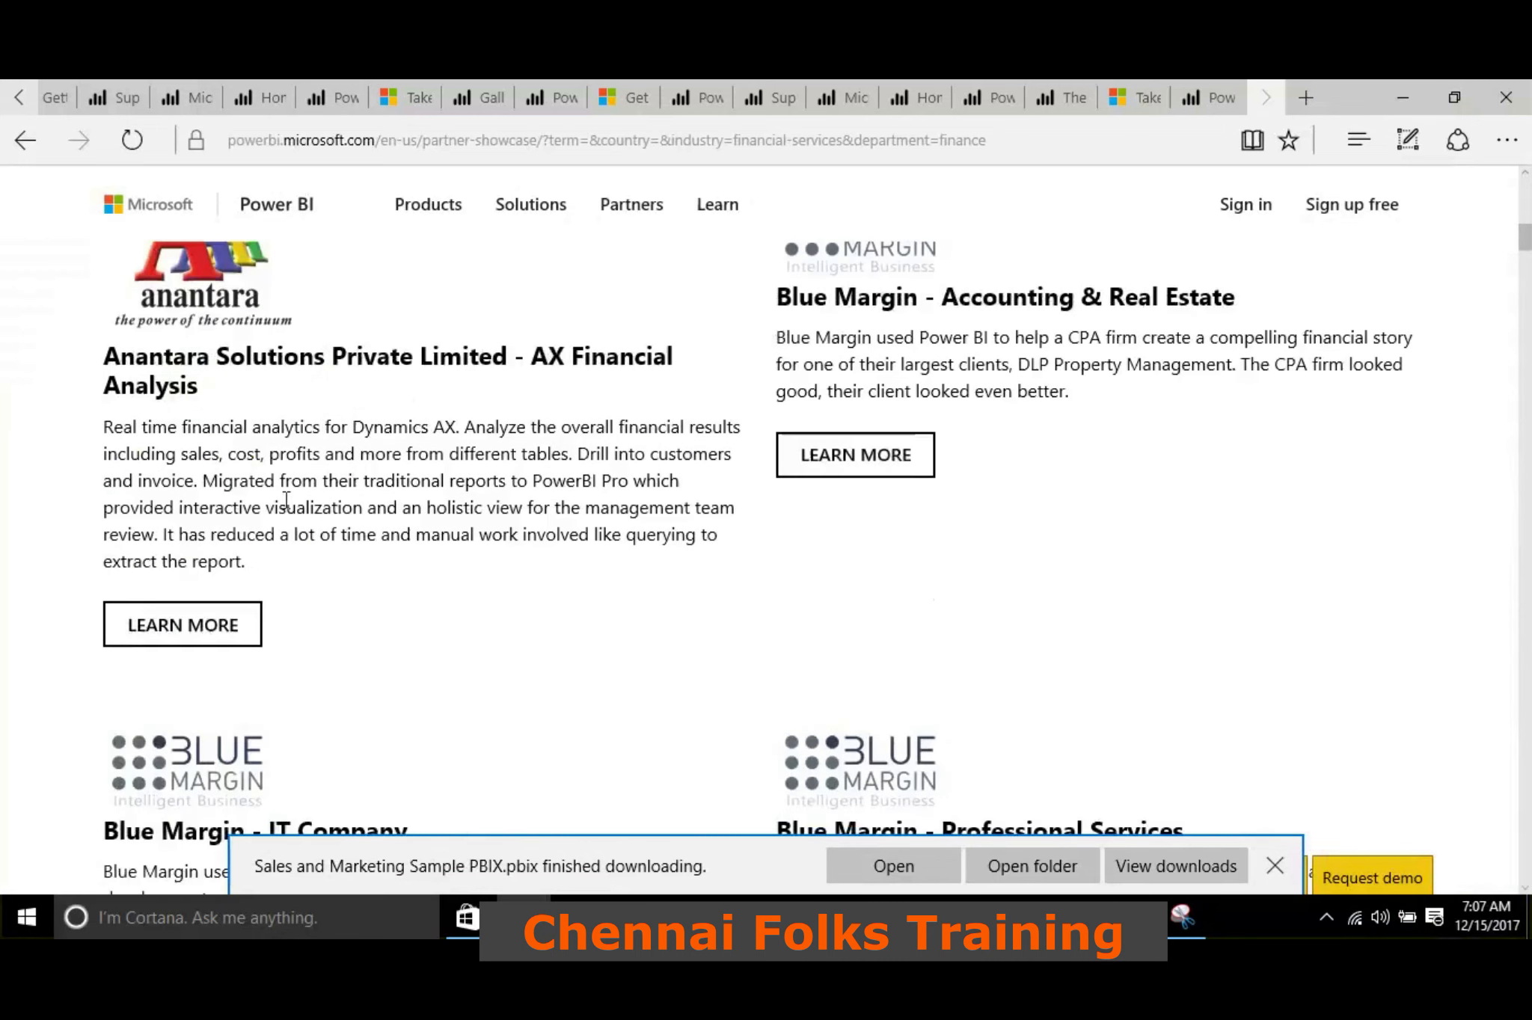
scroll(393, 454, up, 8)
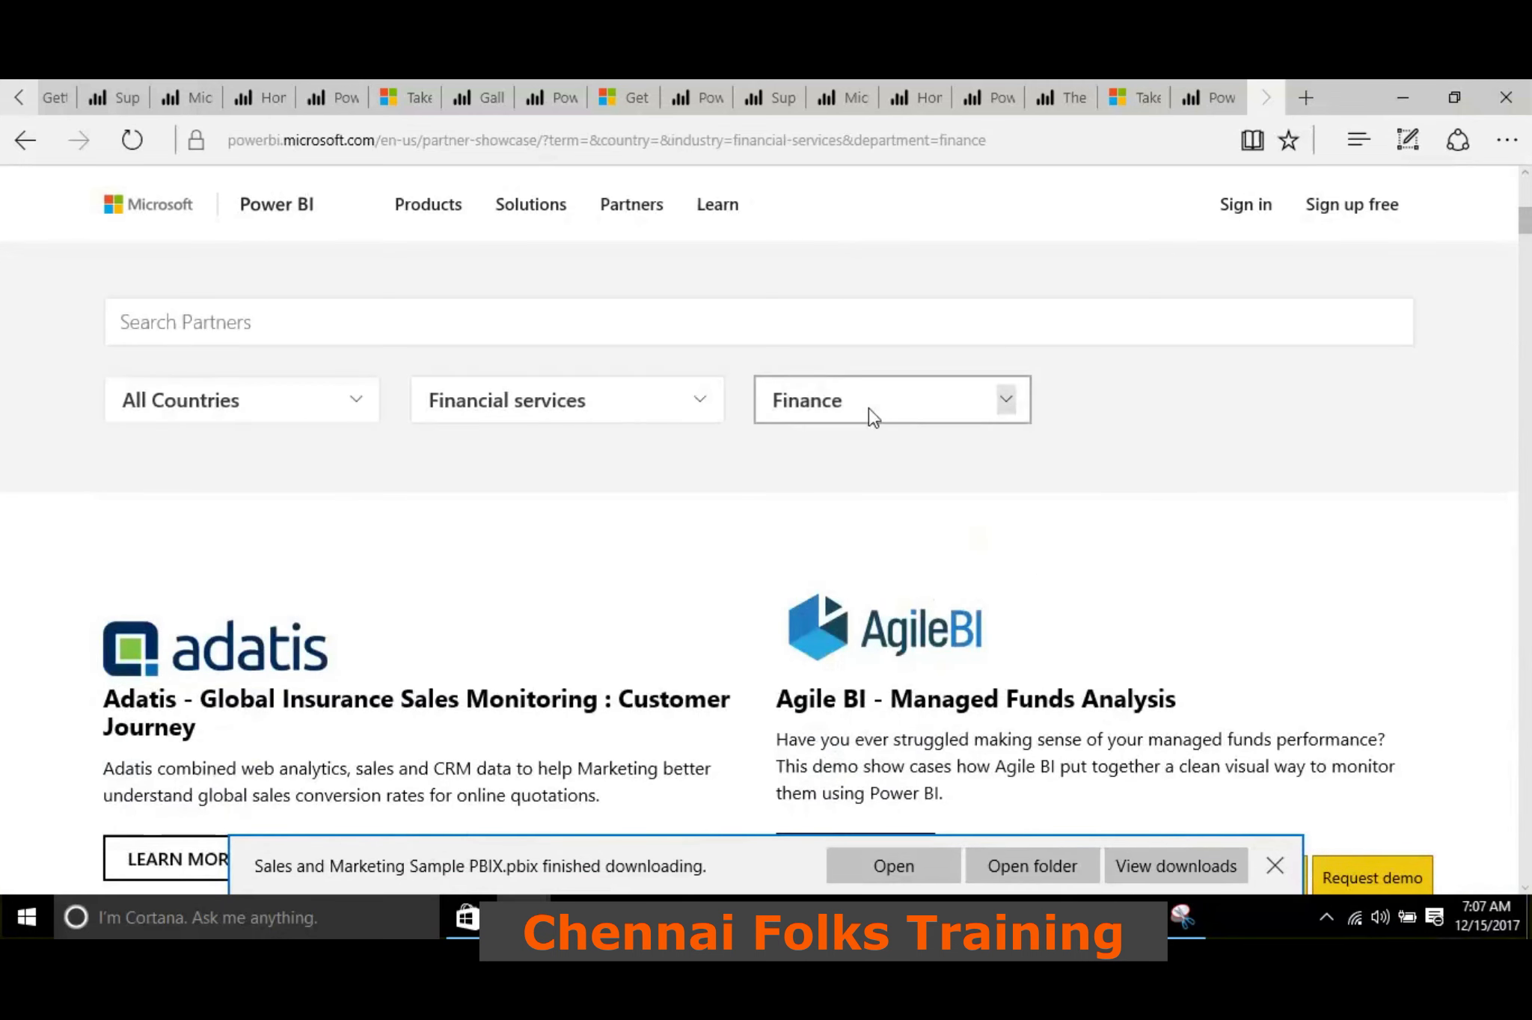
Set the showcase's department filter to Marketing and review the matching partner solutions
click(869, 408)
scroll(842, 470, down, 1)
click(841, 467)
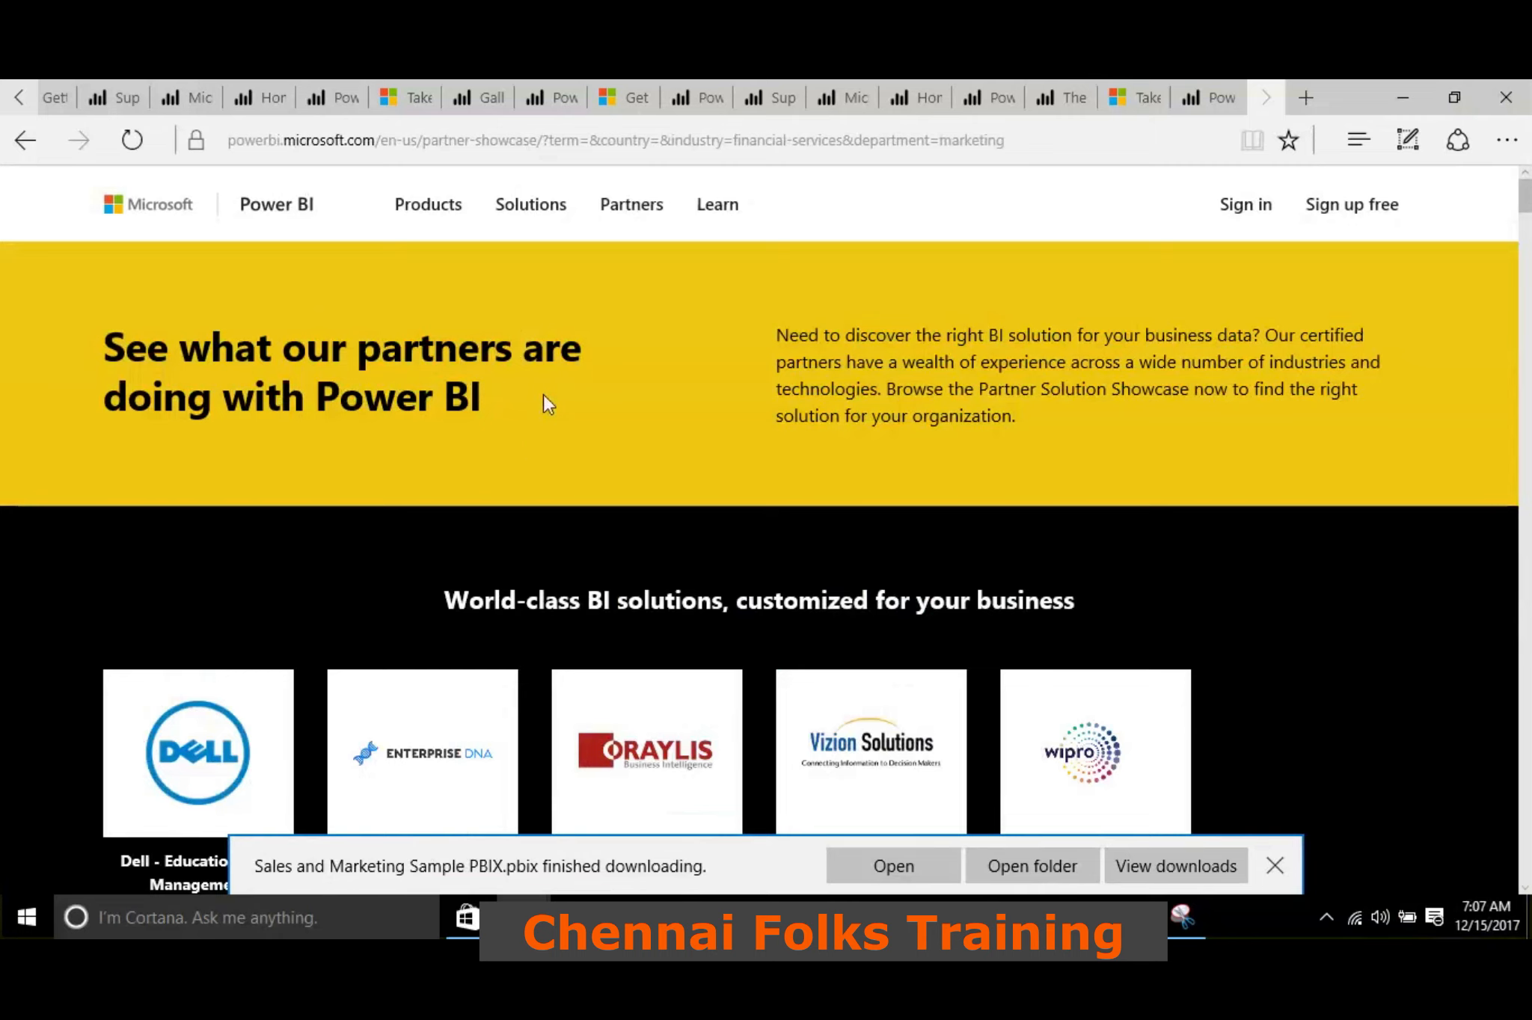
scroll(543, 397, down, 8)
scroll(417, 553, down, 10)
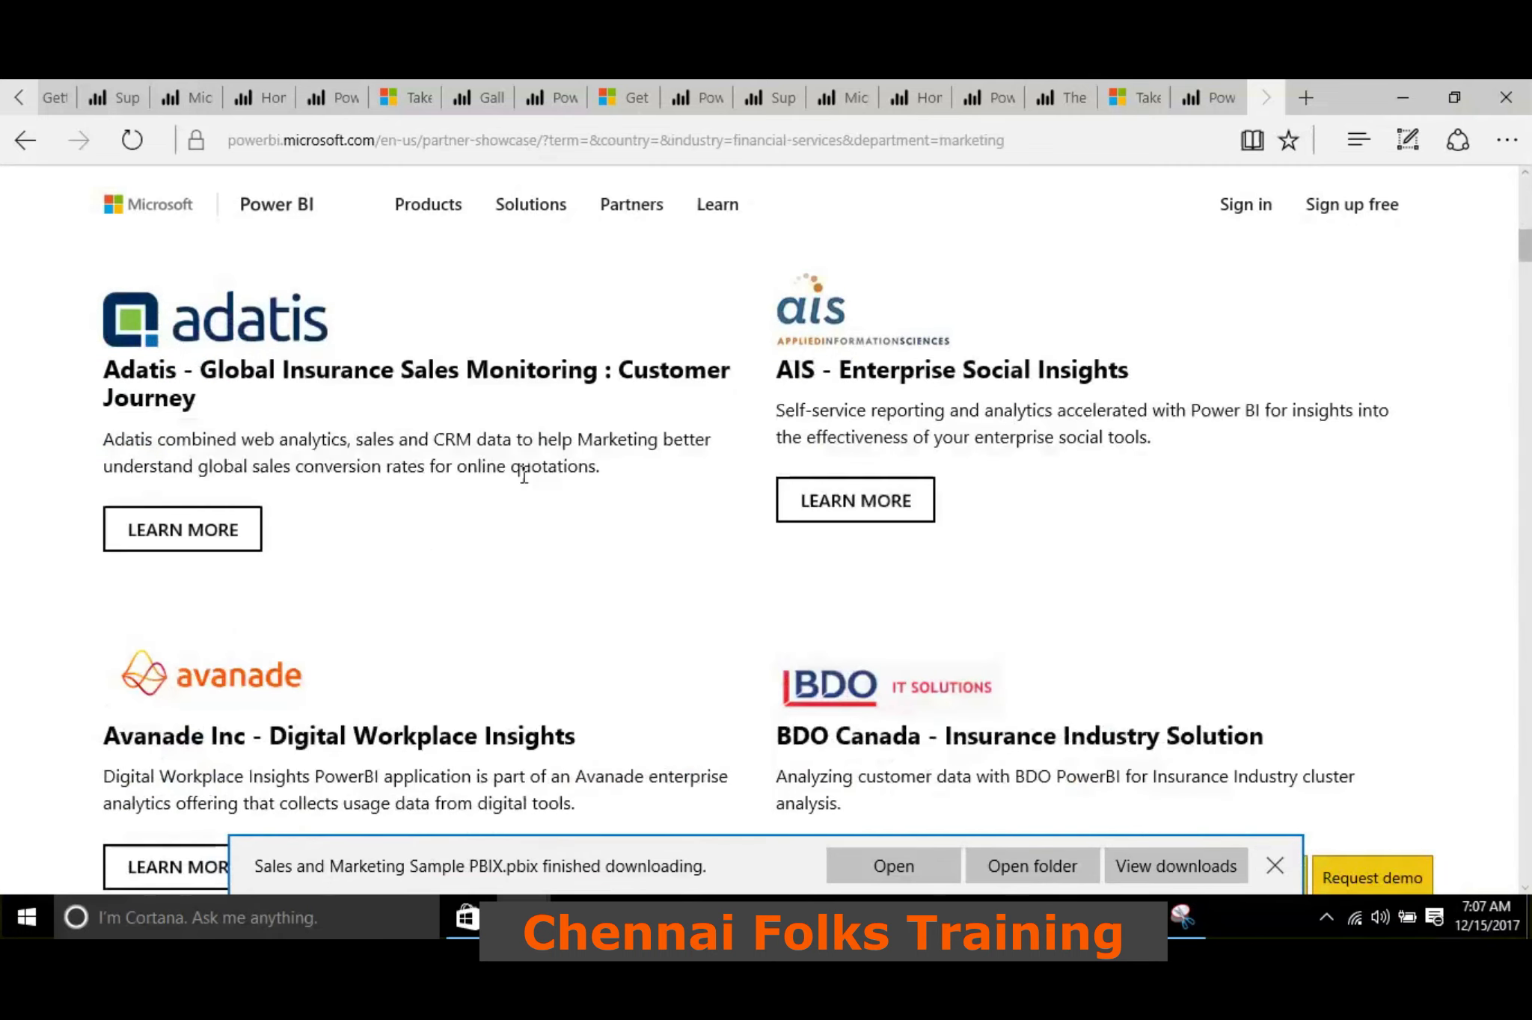
scroll(280, 591, up, 5)
Open the Adatis Global Insurance Sales Monitoring : Customer Journey solution and view its embedded report
click(199, 537)
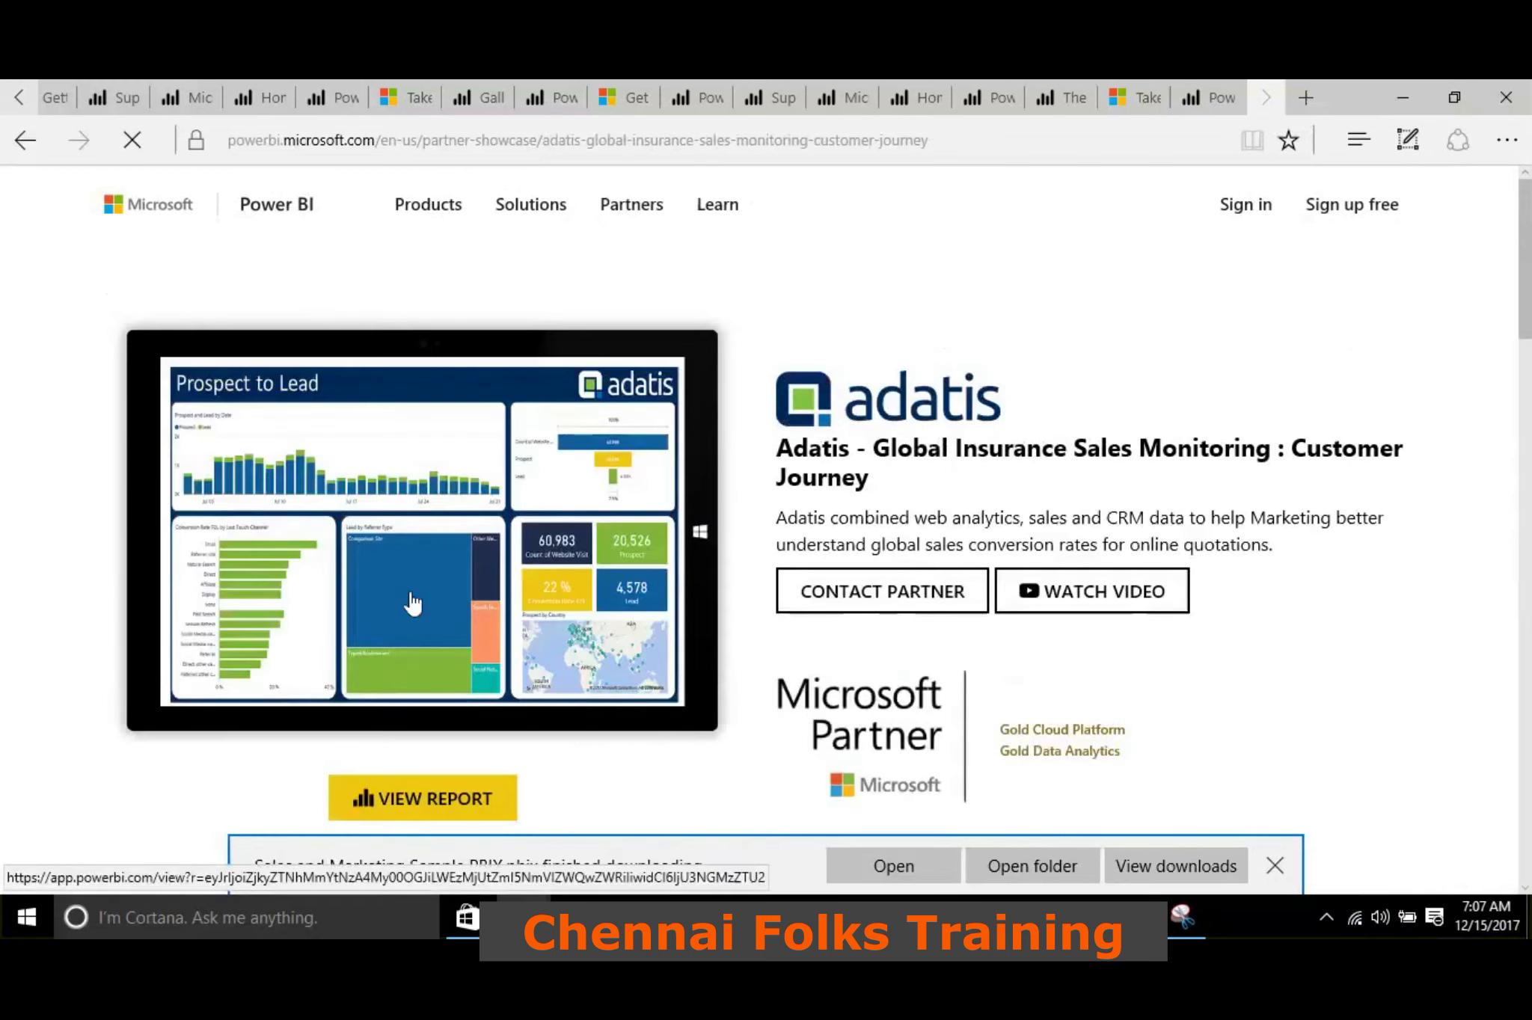
scroll(439, 696, down, 1)
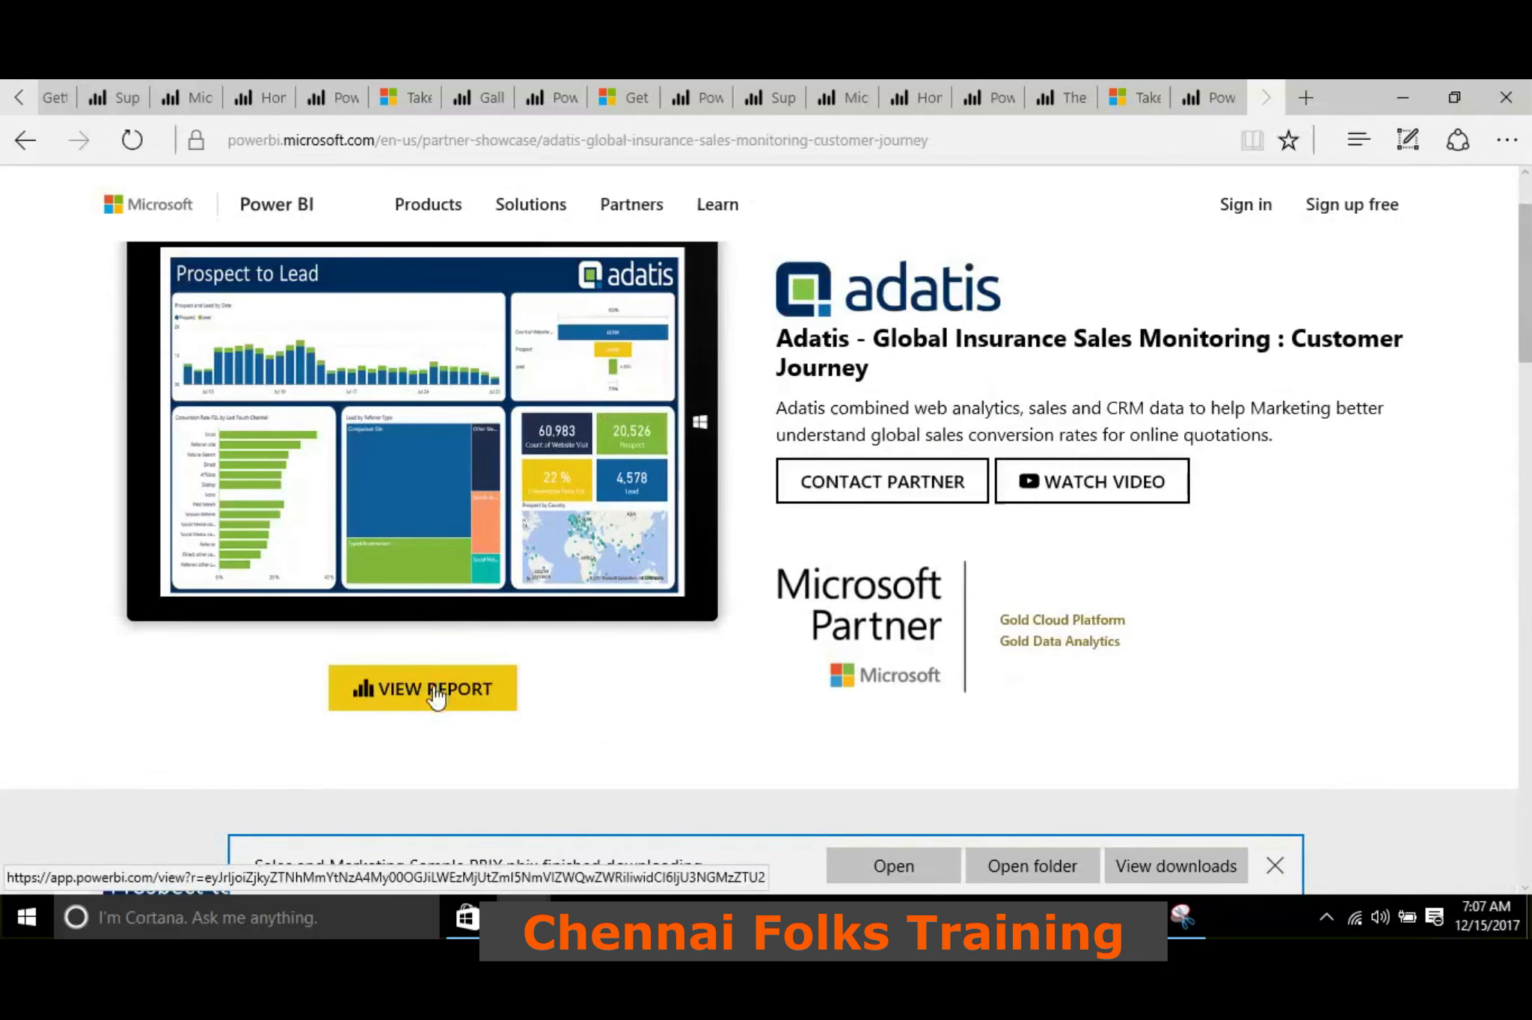
click(439, 693)
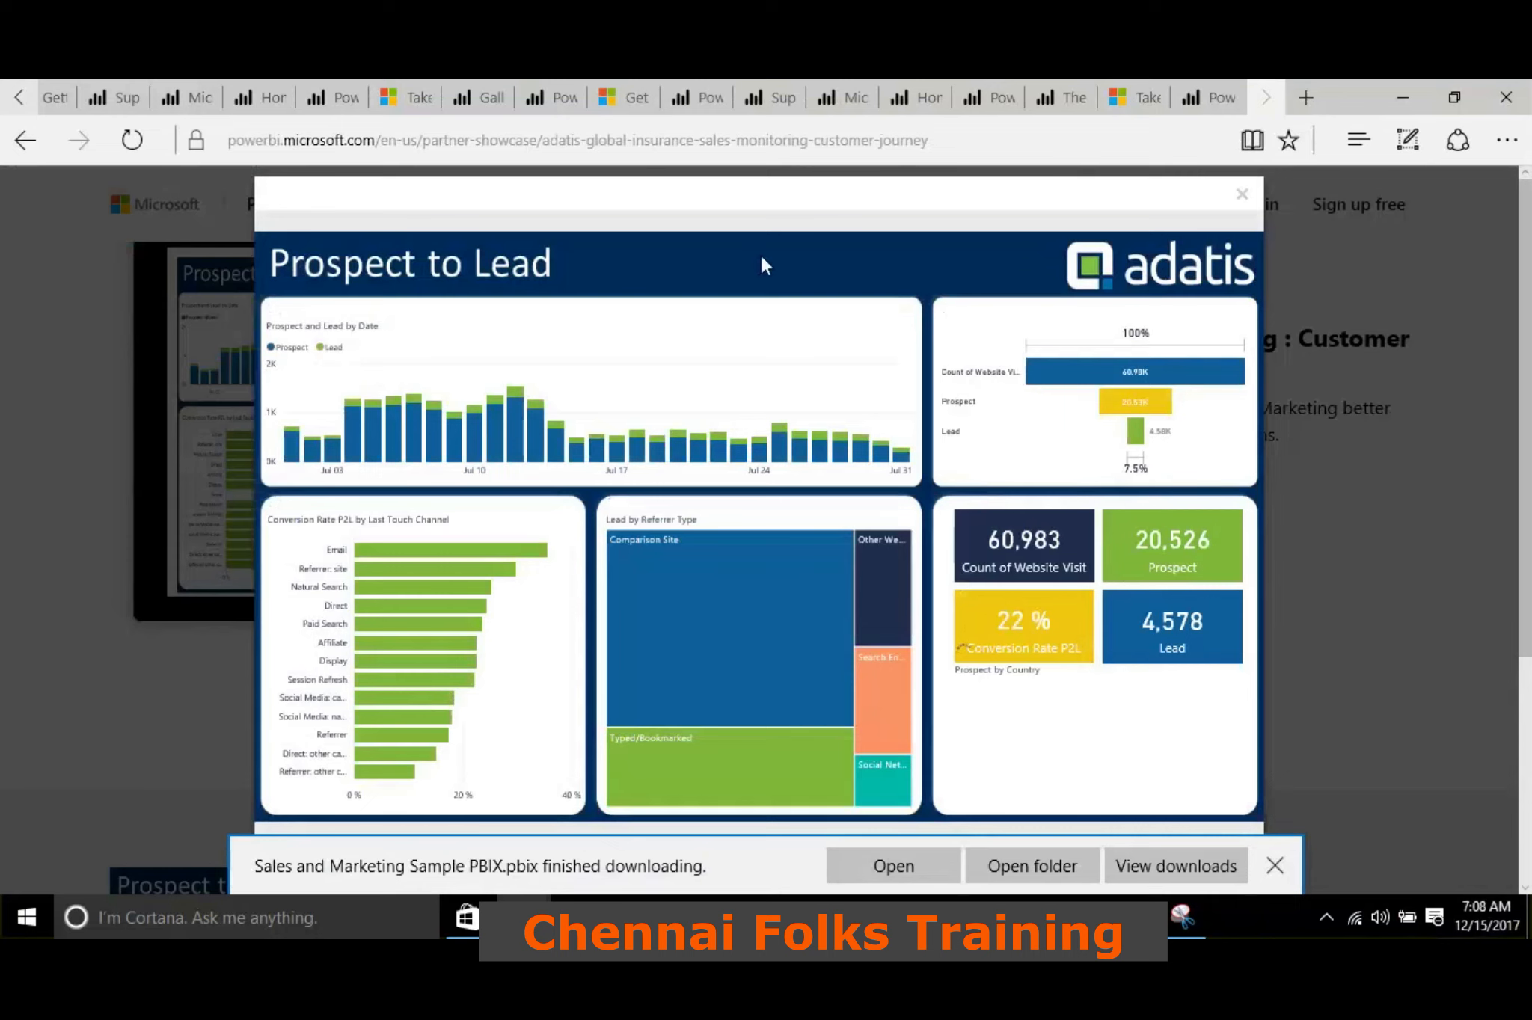
Cross-highlight the Prospect to Lead report by Comparison Site in the Lead by Referrer Type treemap, and clear the selection
scroll(592, 709, down, 1)
scroll(593, 715, down, 1)
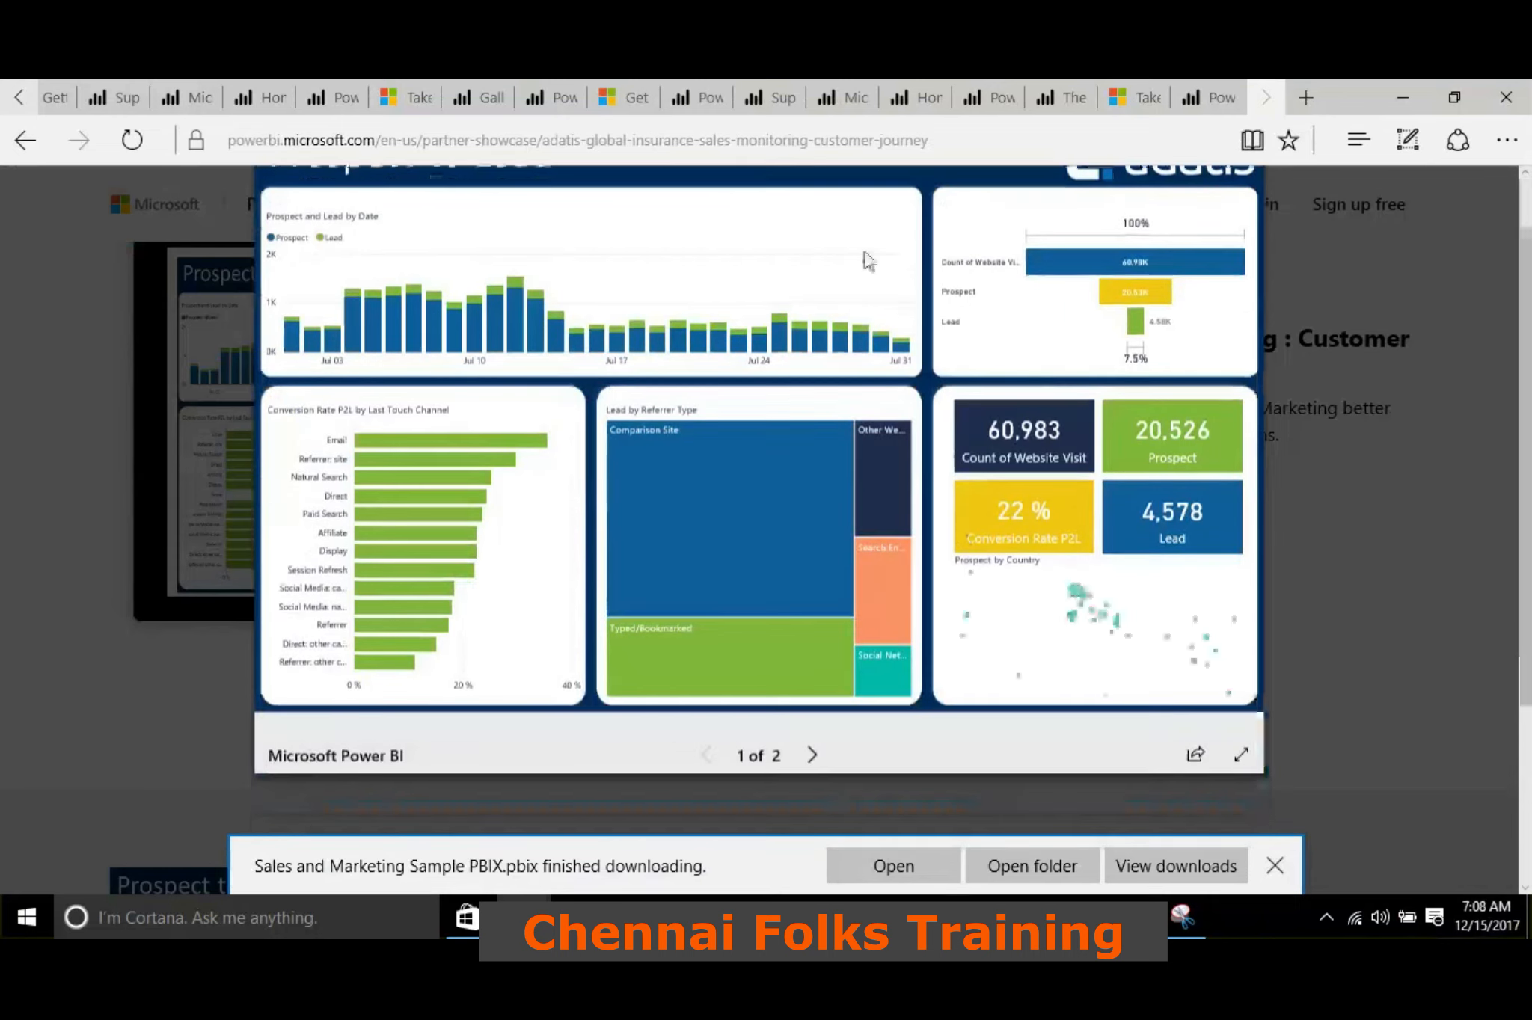
click(706, 464)
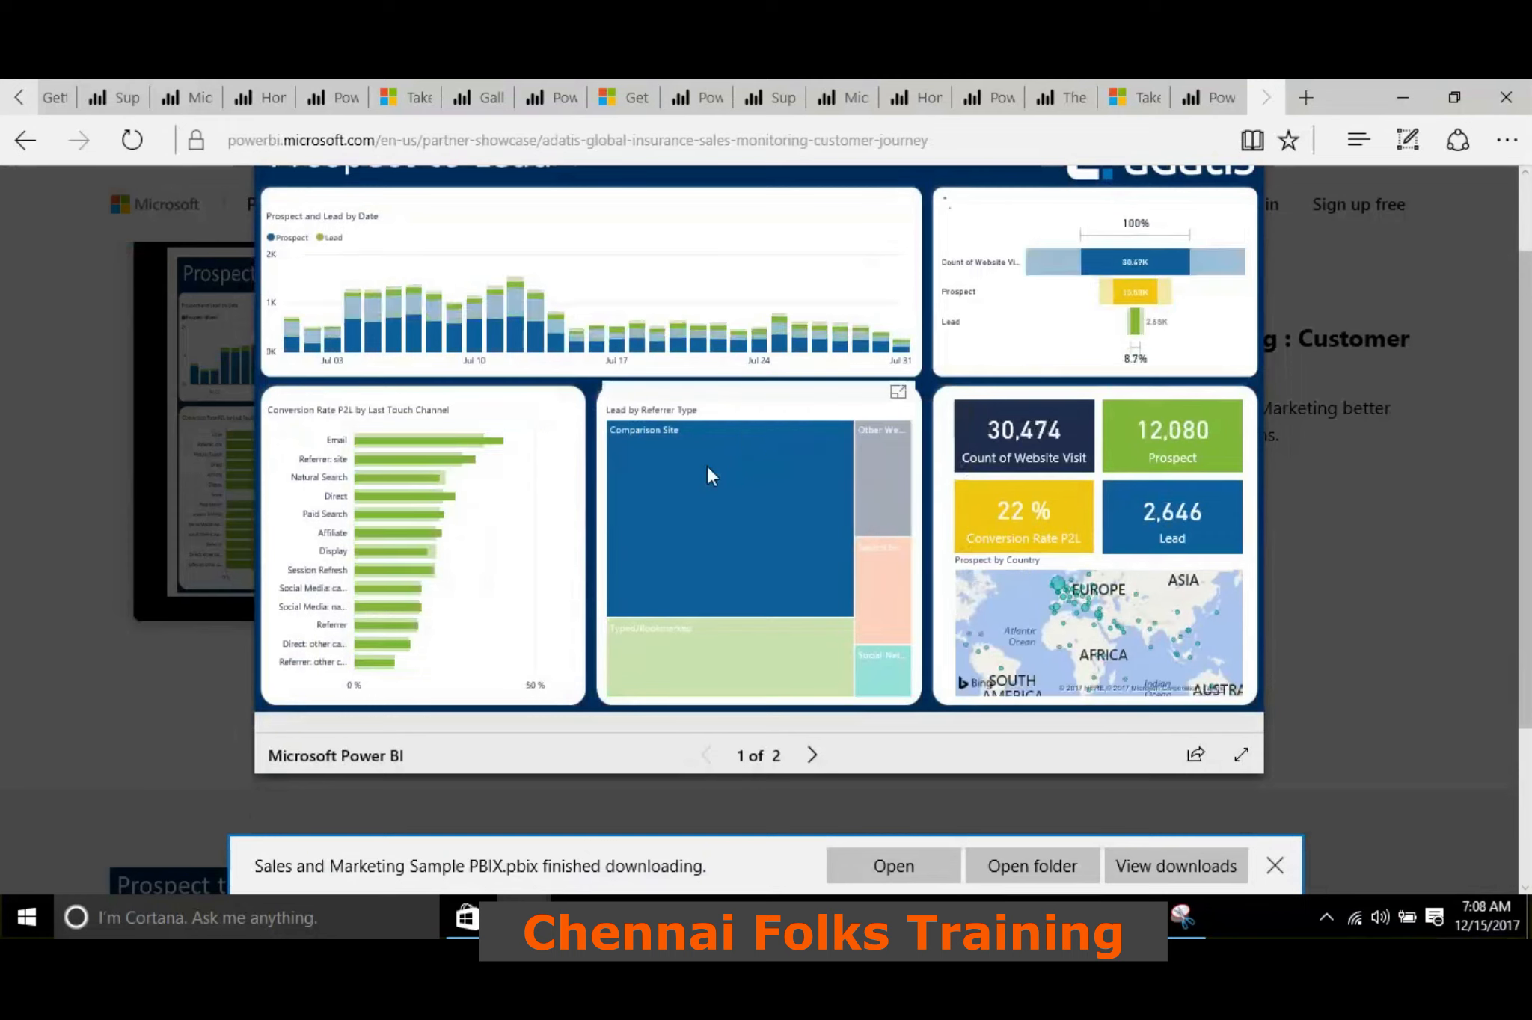
click(708, 469)
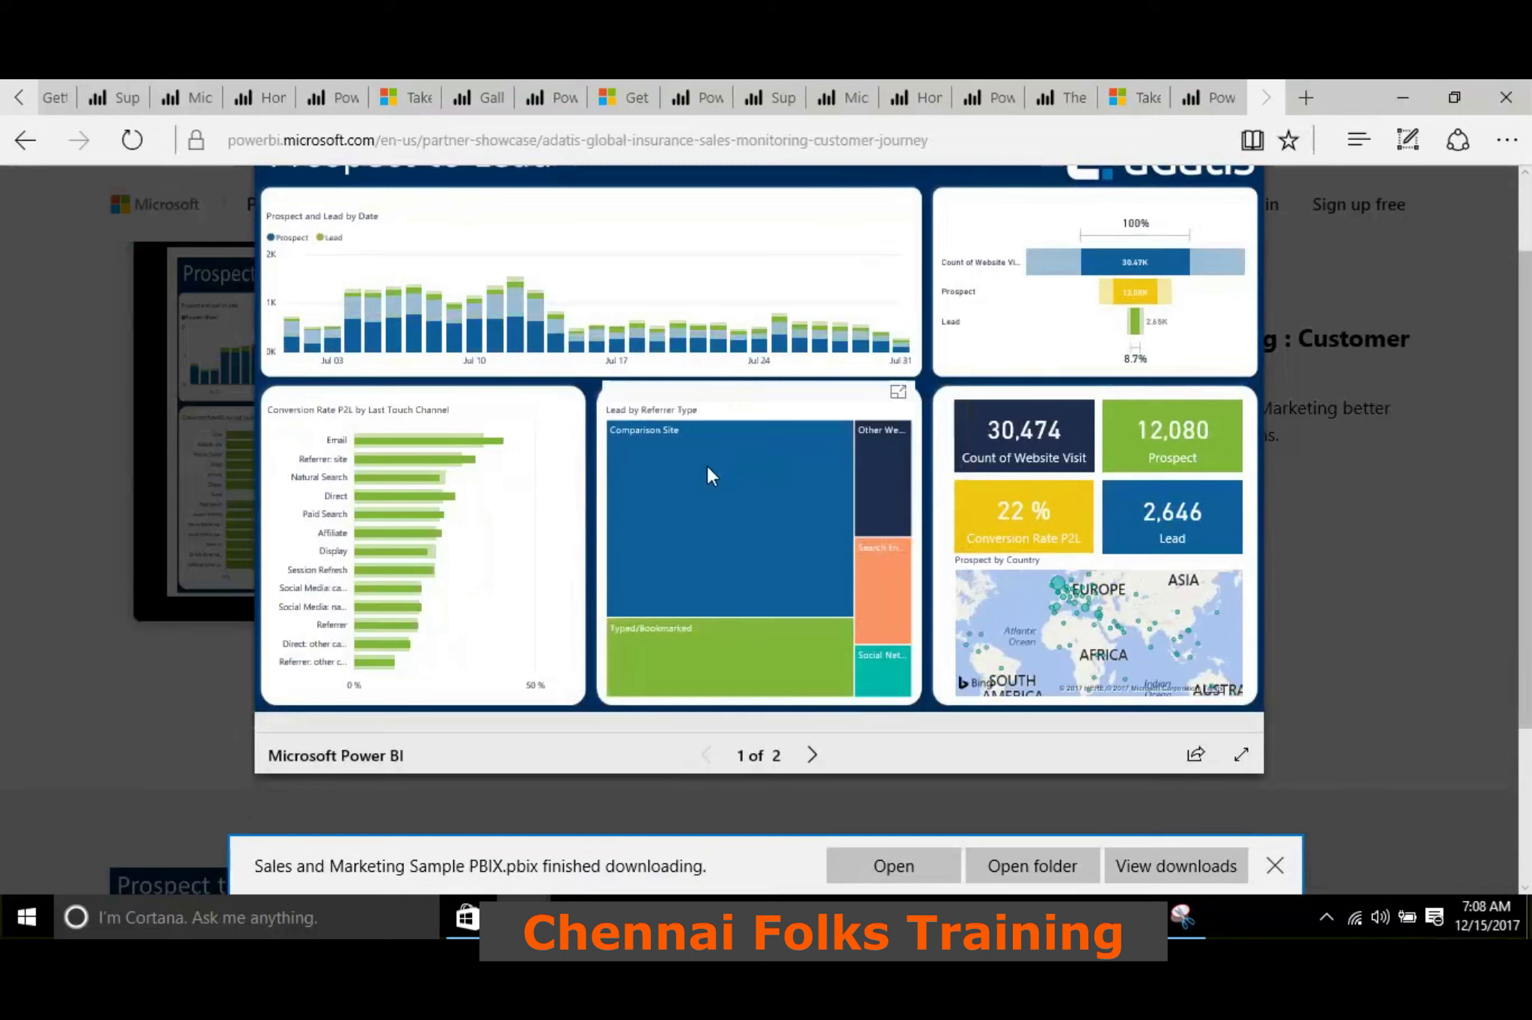